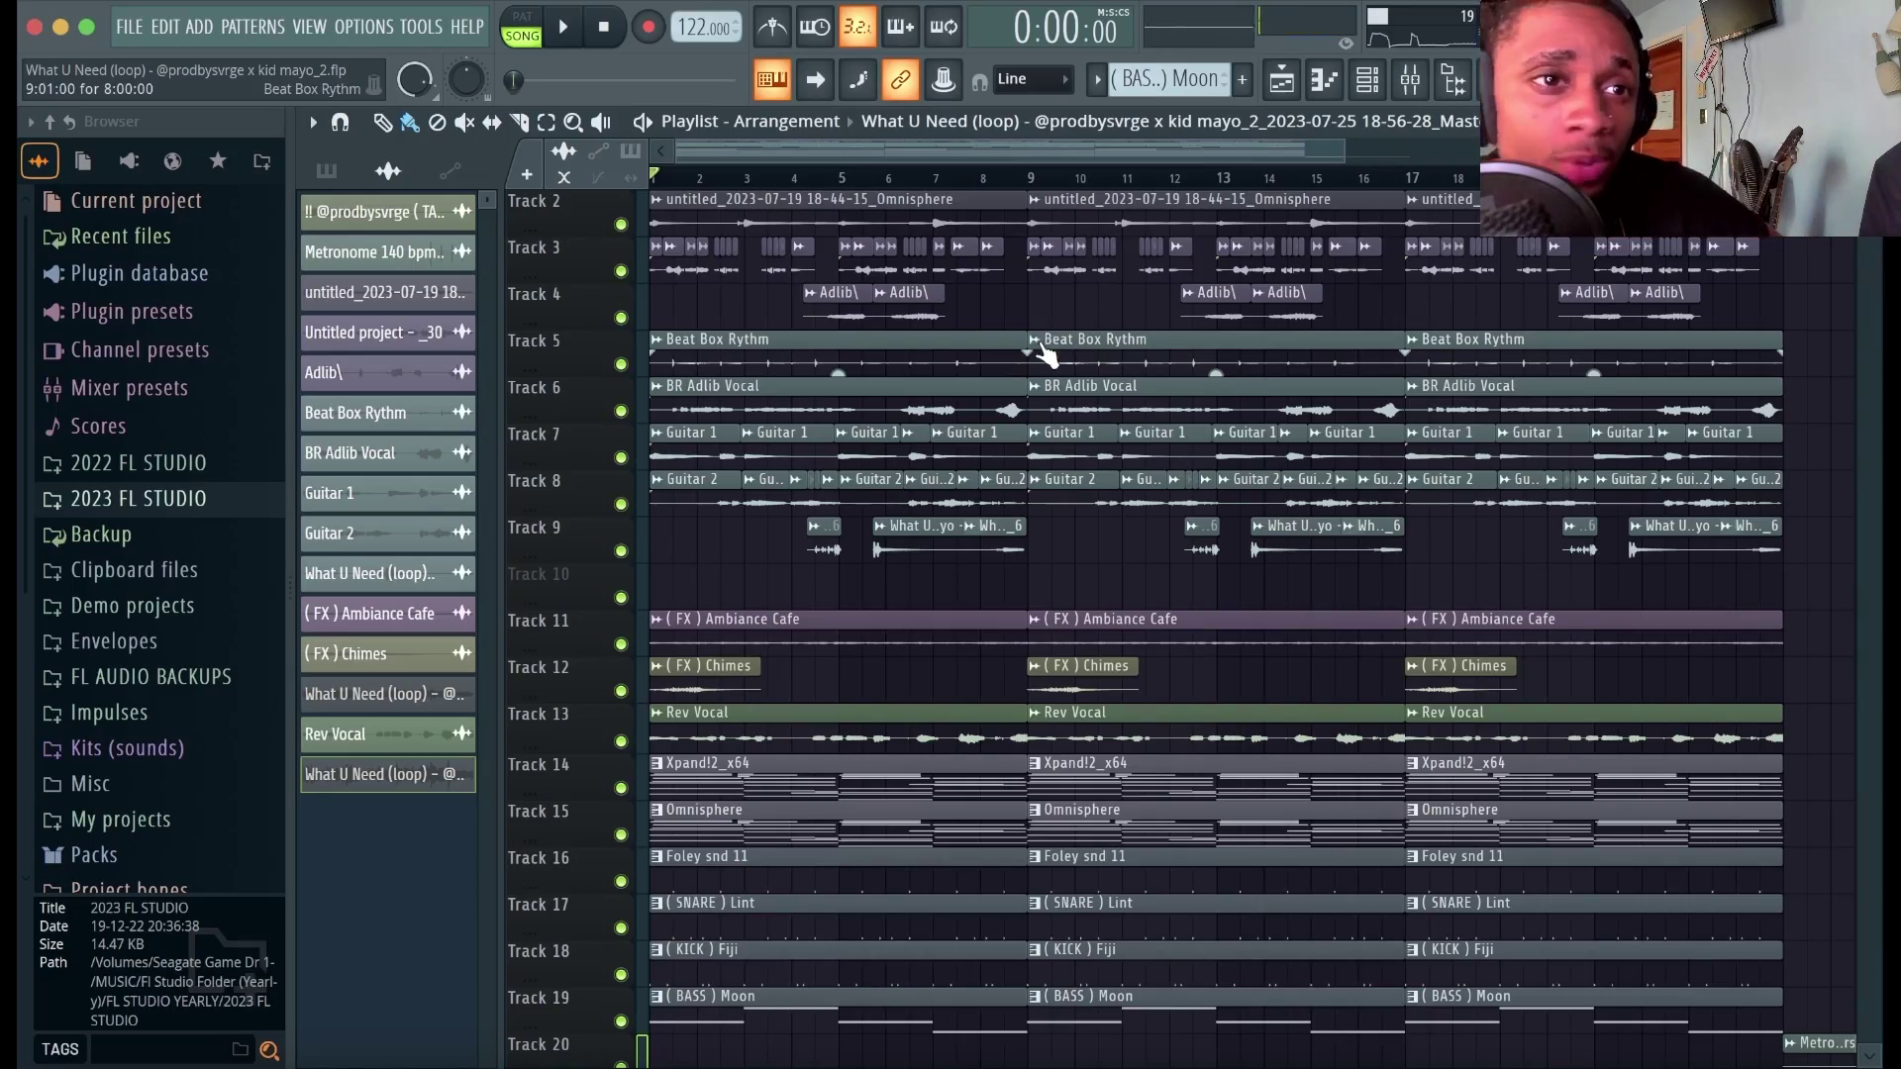
Solo the Omnisphere pattern track in the playlist and play its chord notes in the piano roll.
scroll(1045, 354, down, 3)
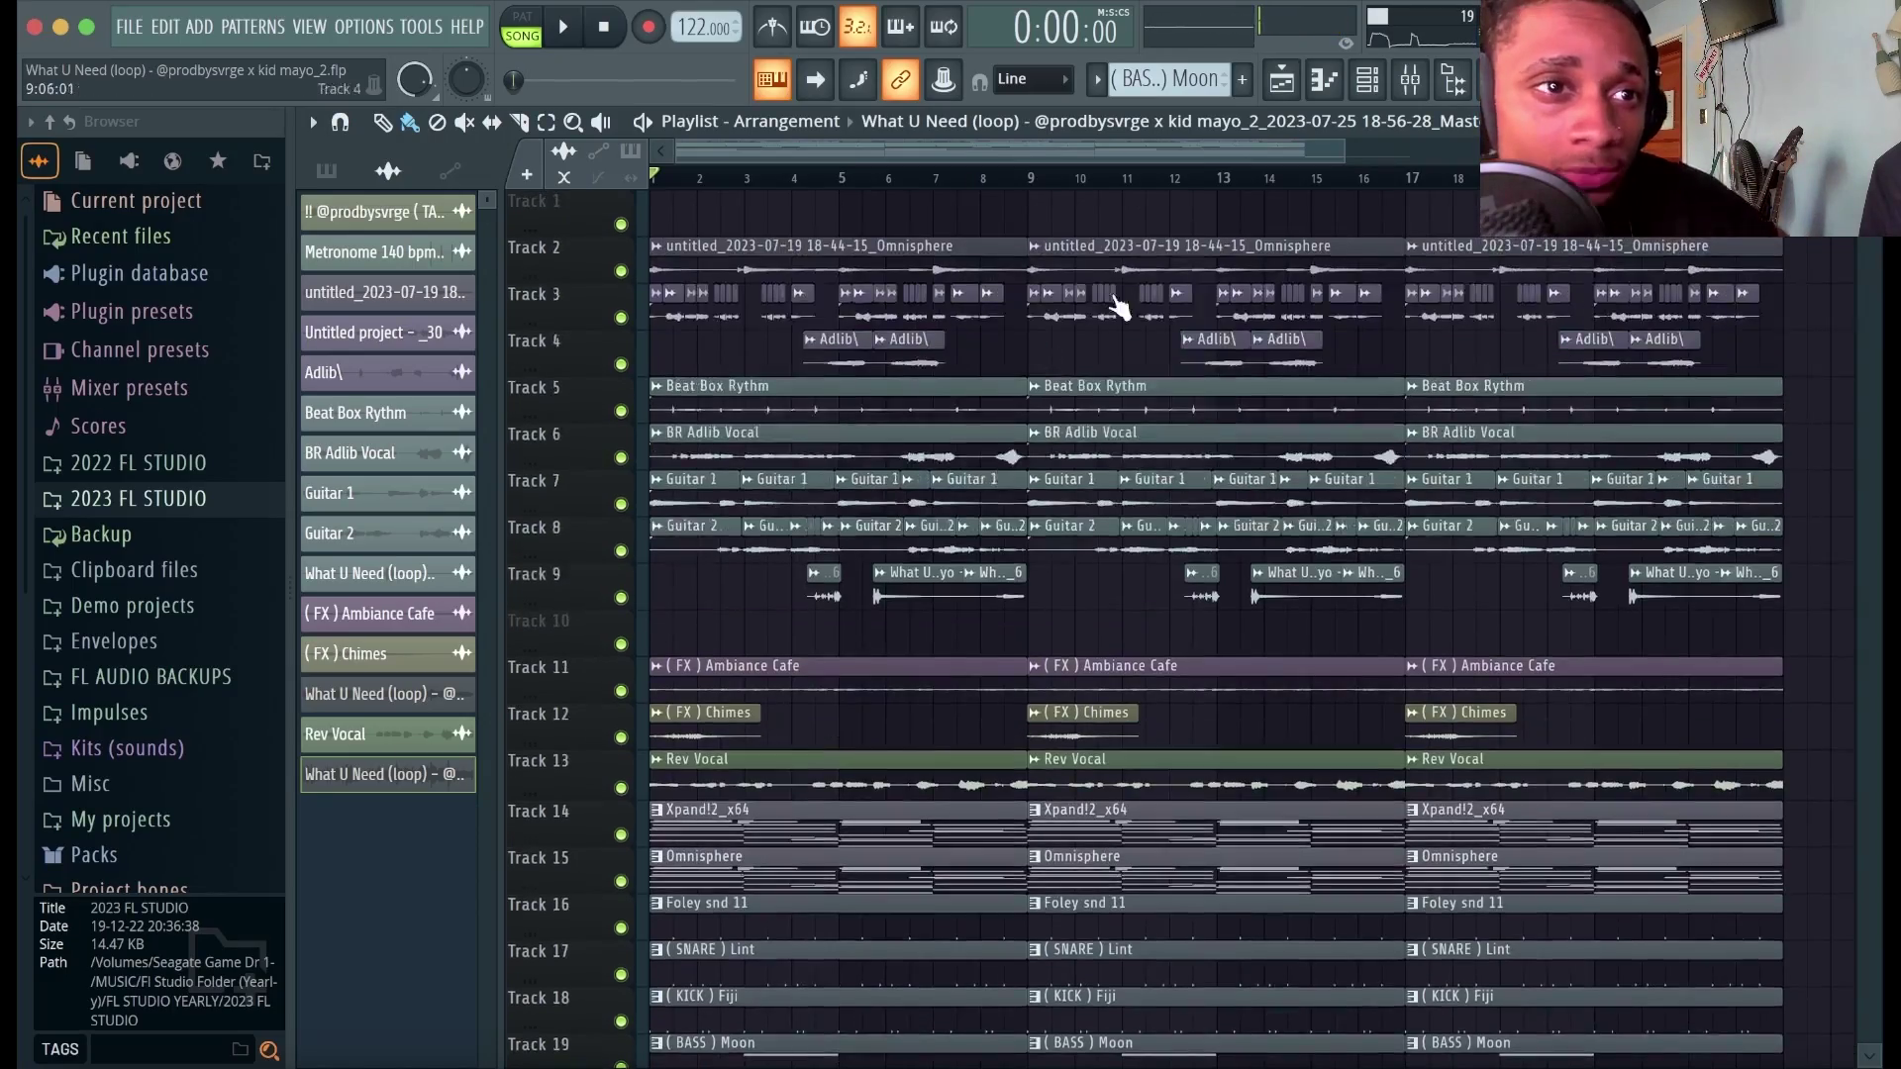
ctrl+click(621, 467)
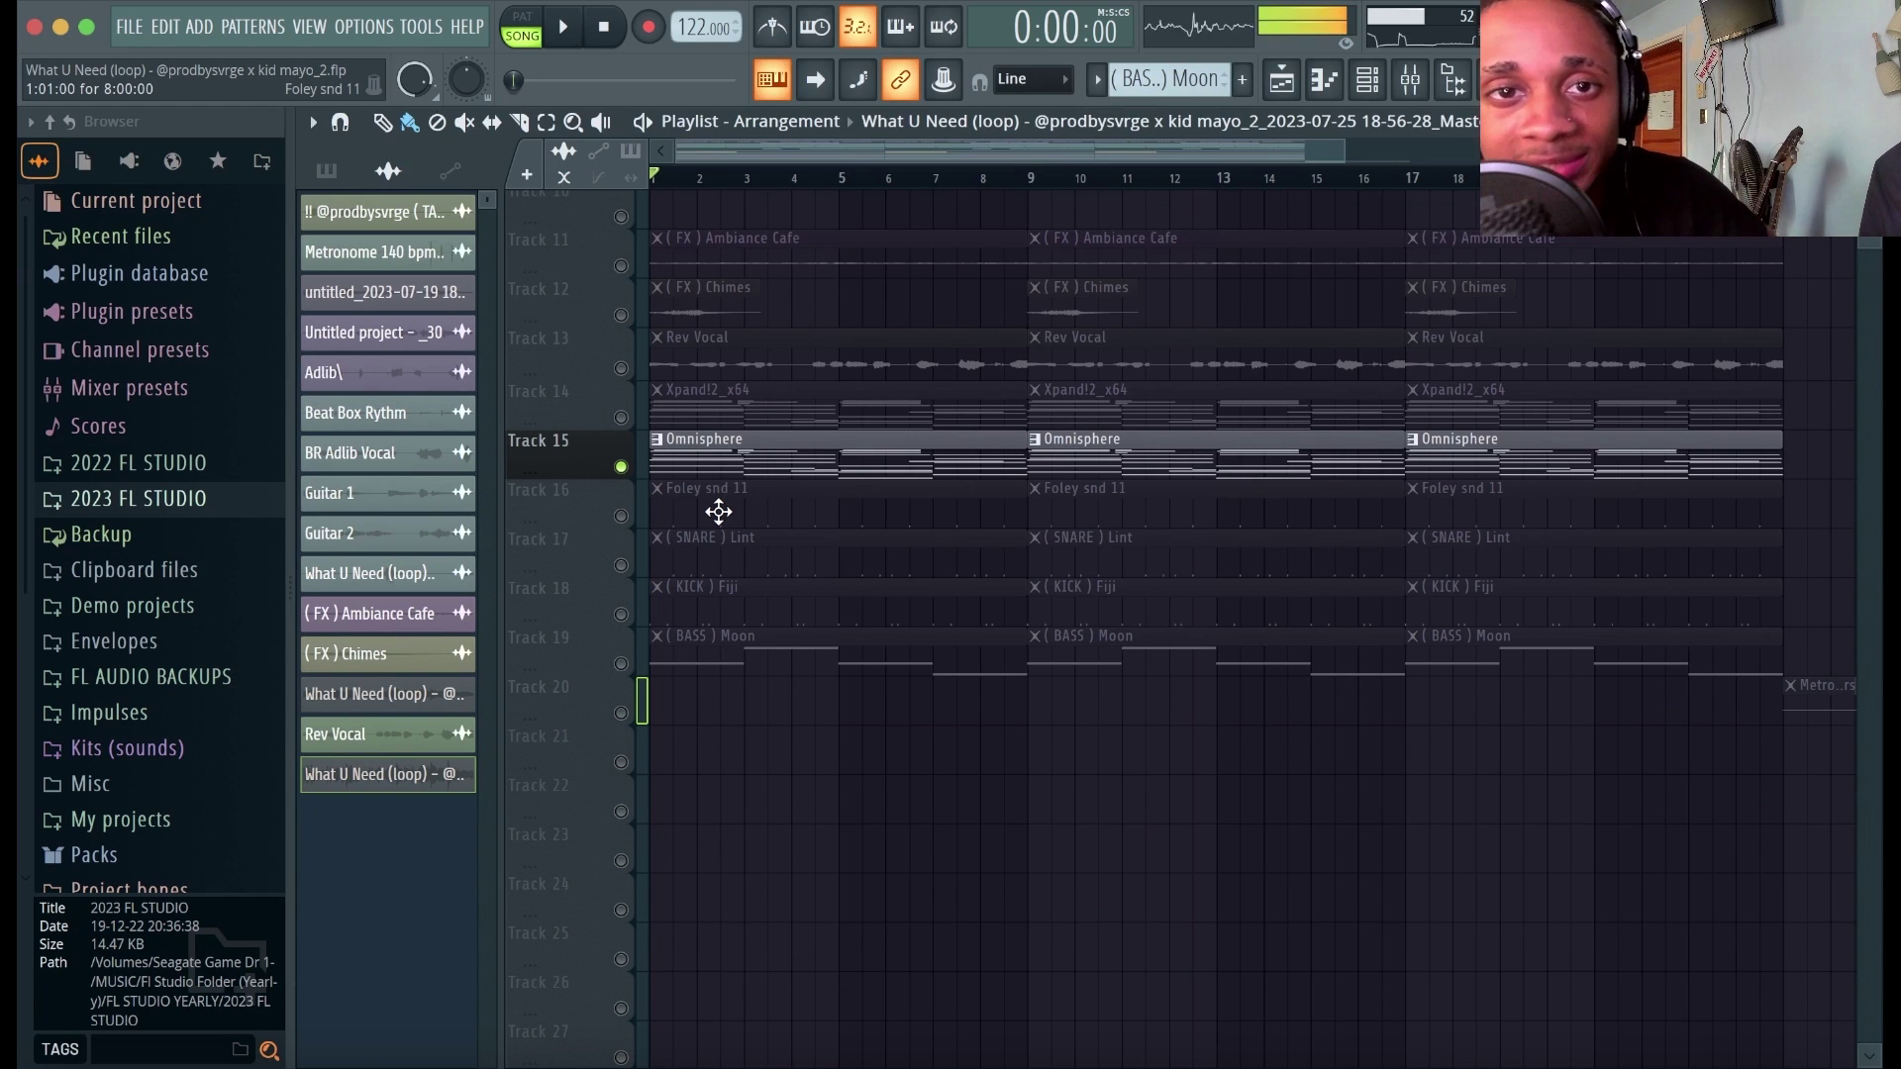
double_click(724, 479)
key(space)
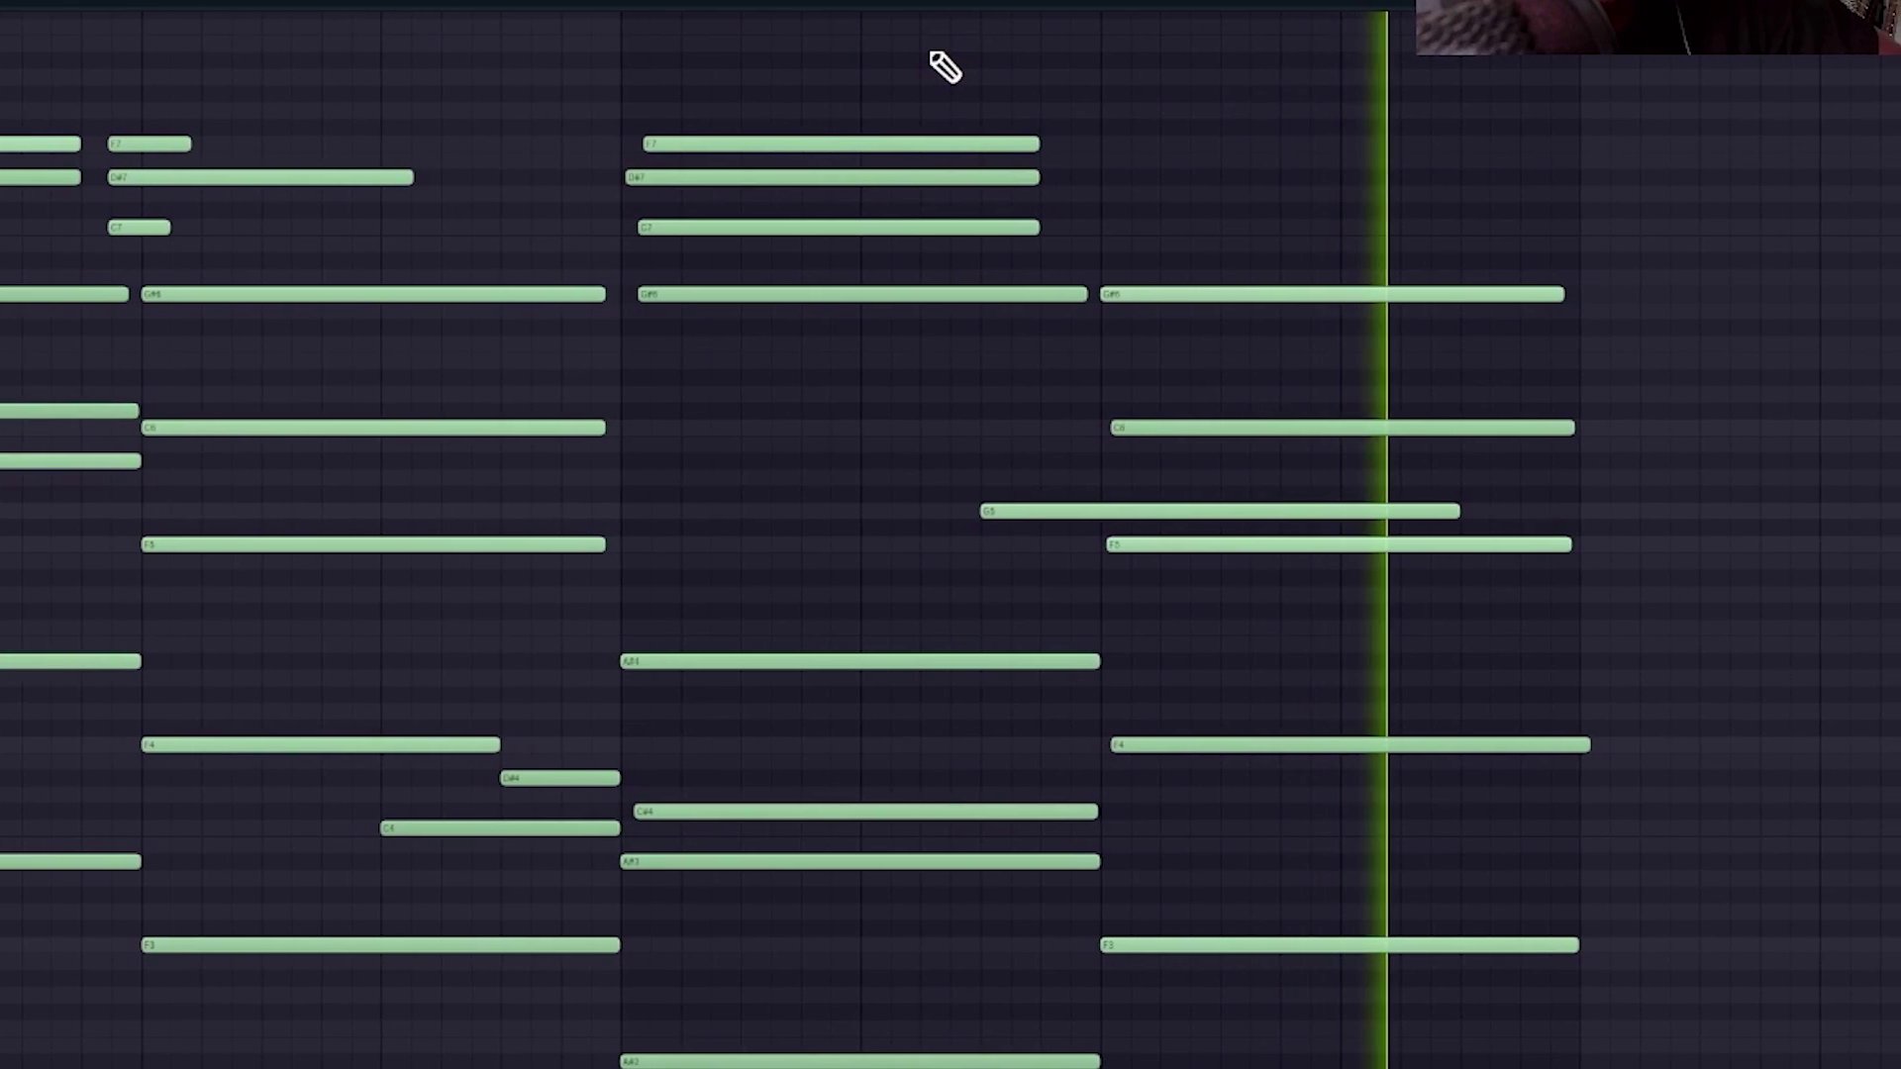
key(space)
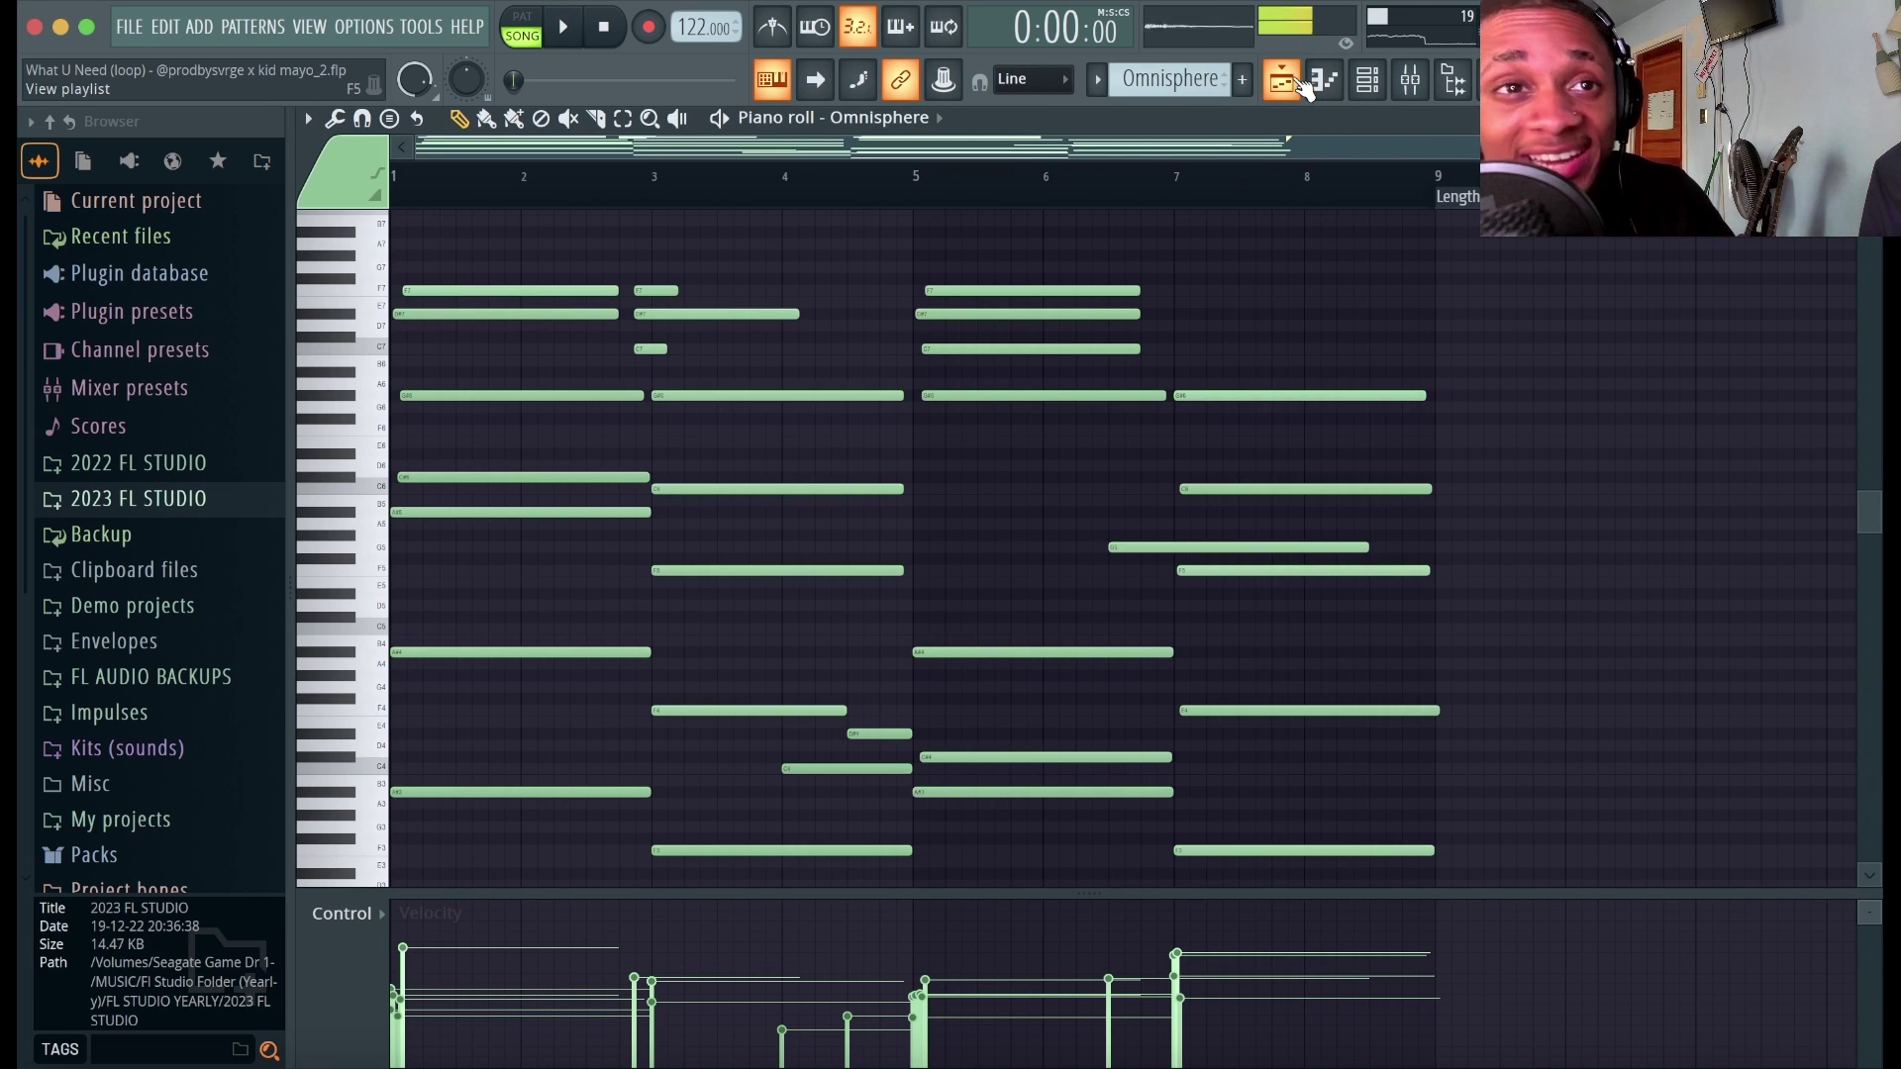
Review the HalfTime, CLA-76 Stereo, FabFilter Pro-Q 3 and Ghz Lossy 3 settings on the Omnisphere mixer track.
click(1410, 79)
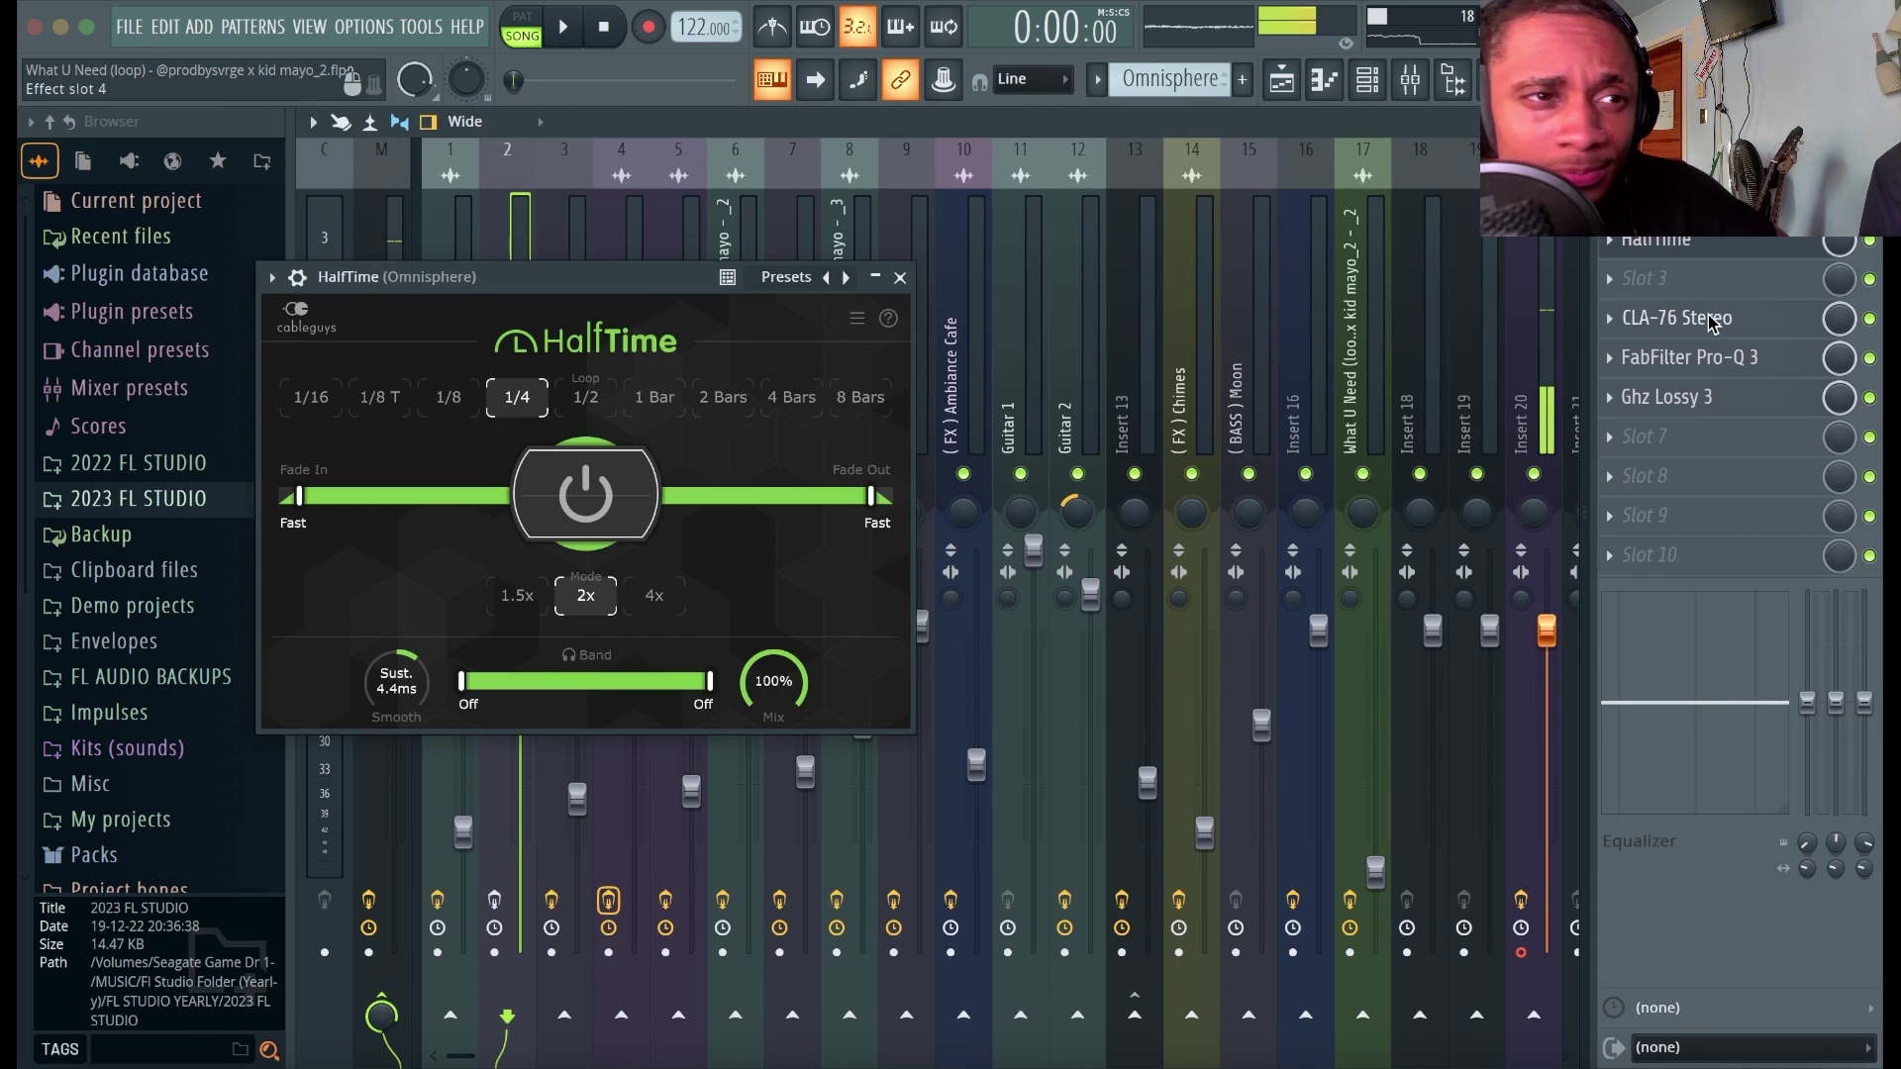
click(1710, 319)
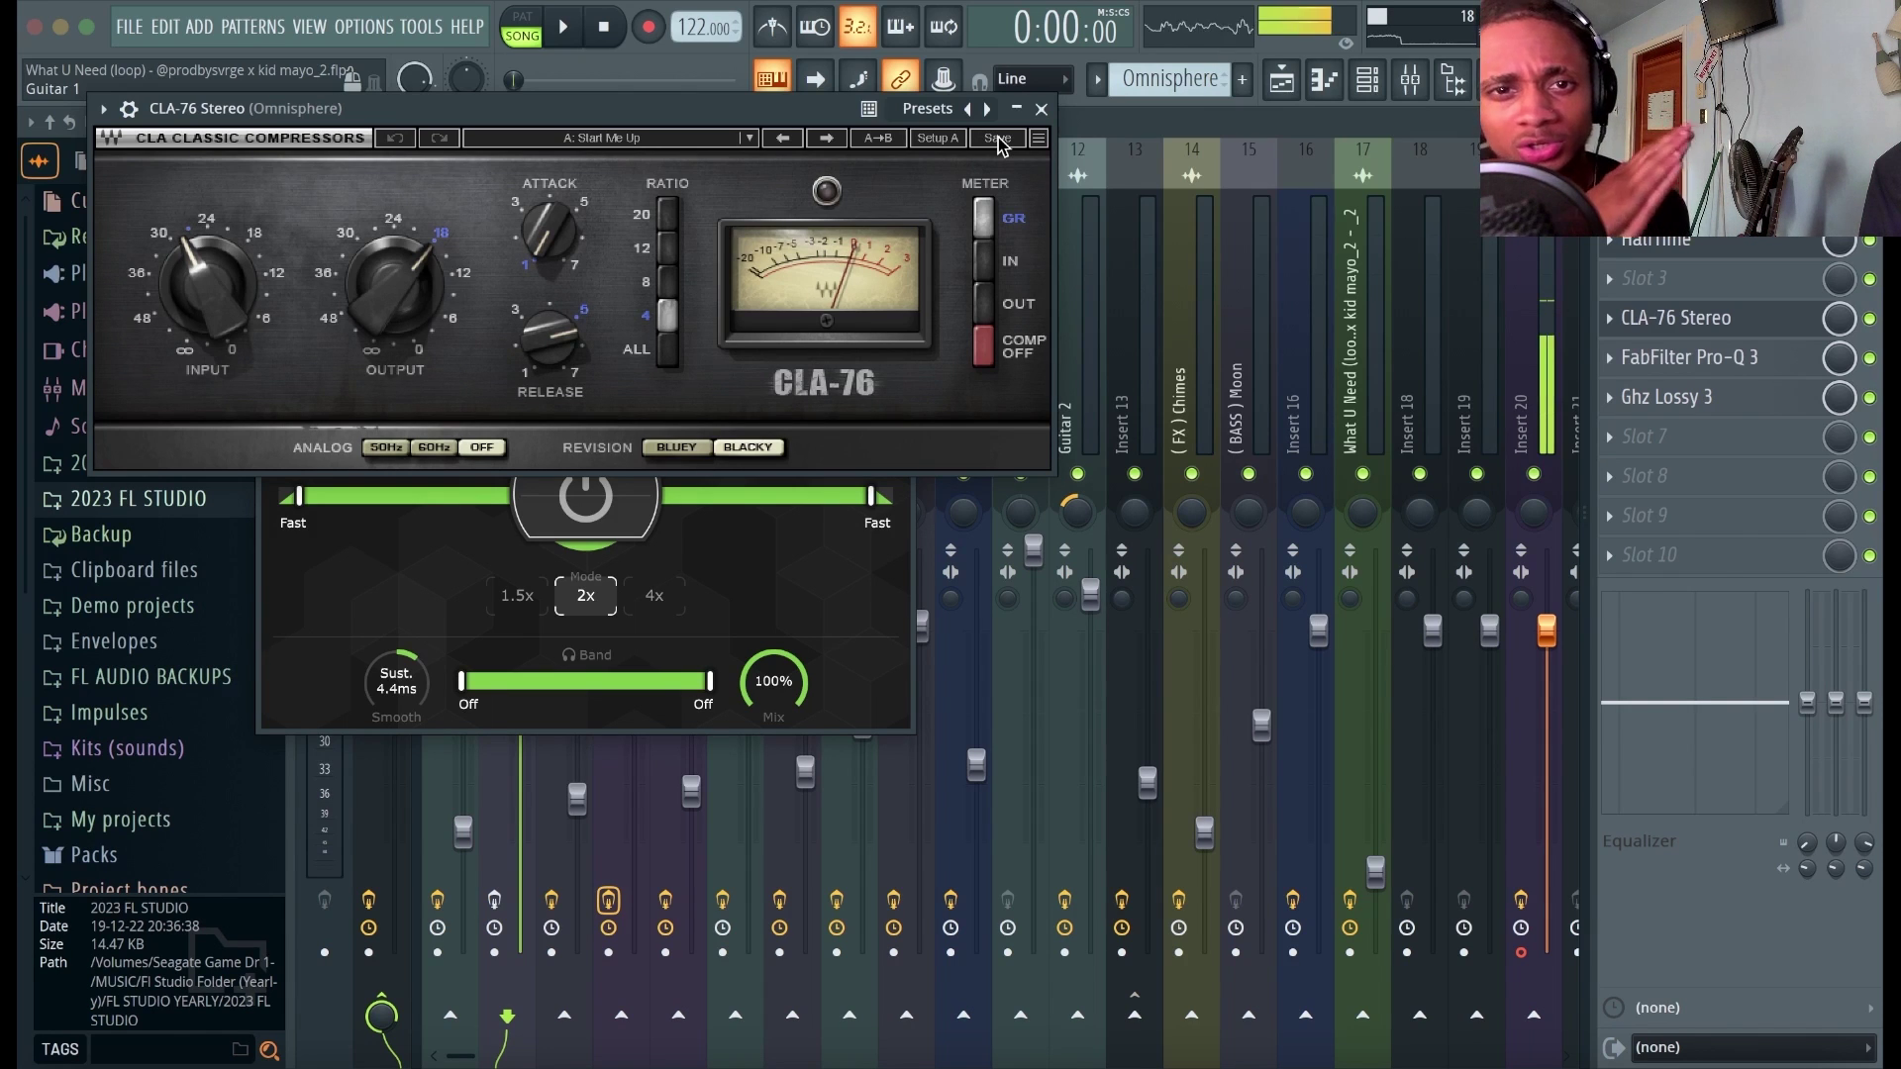
click(1624, 358)
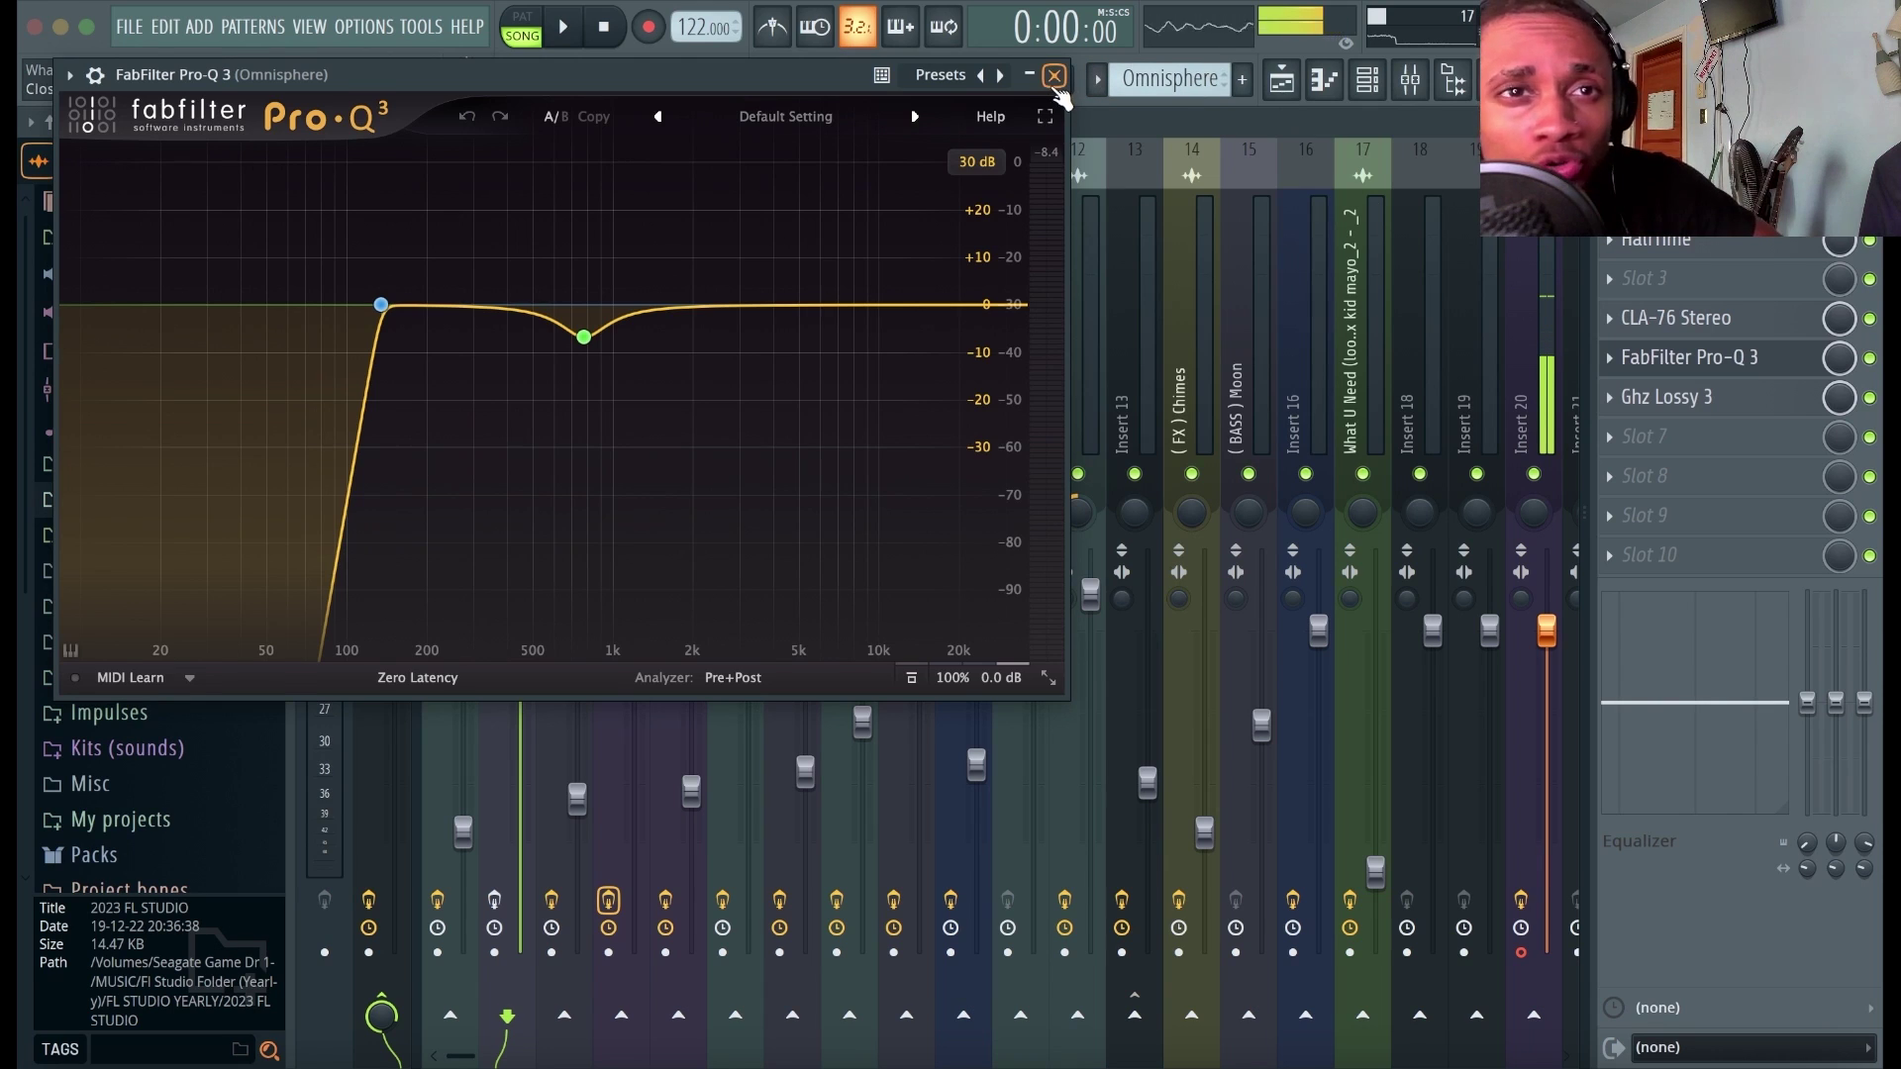
click(1053, 77)
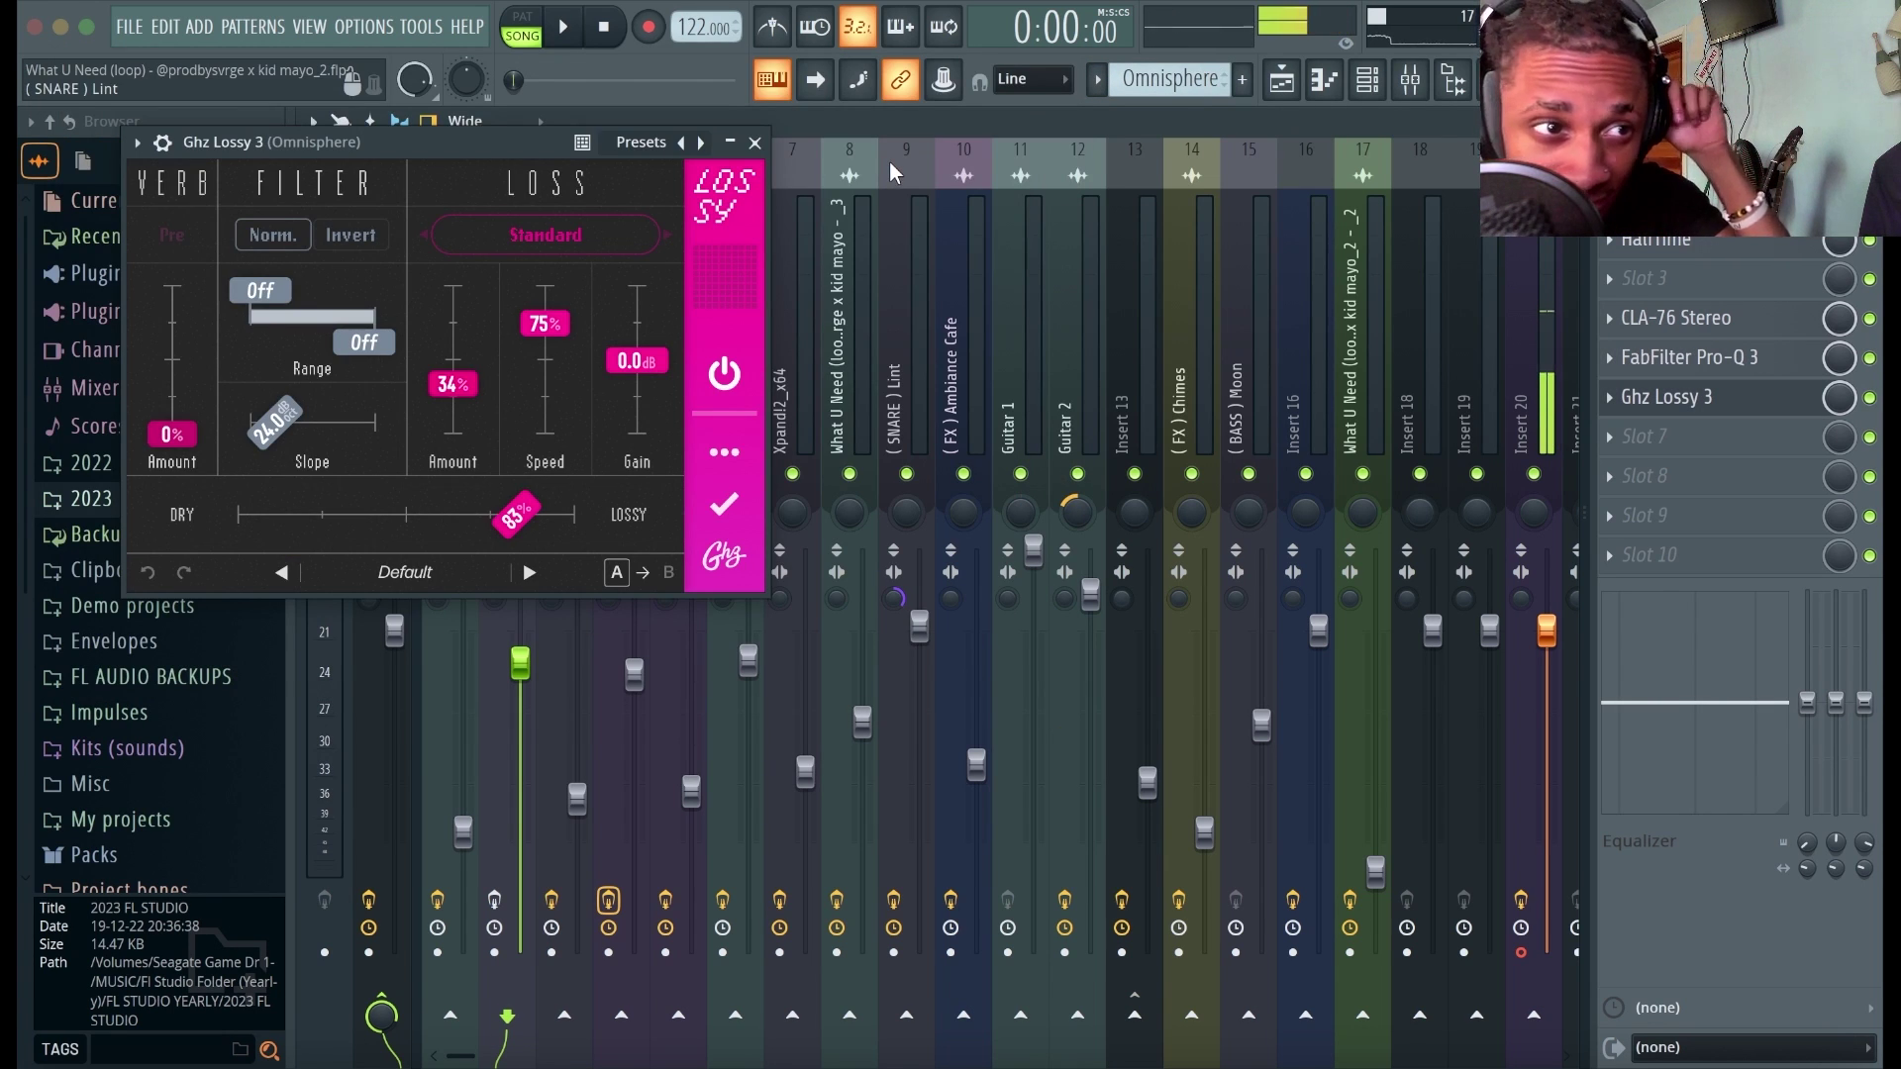
click(755, 144)
Return to the playlist and play the soloed Omnisphere audio recording on Track 2.
key(F9)
key(space)
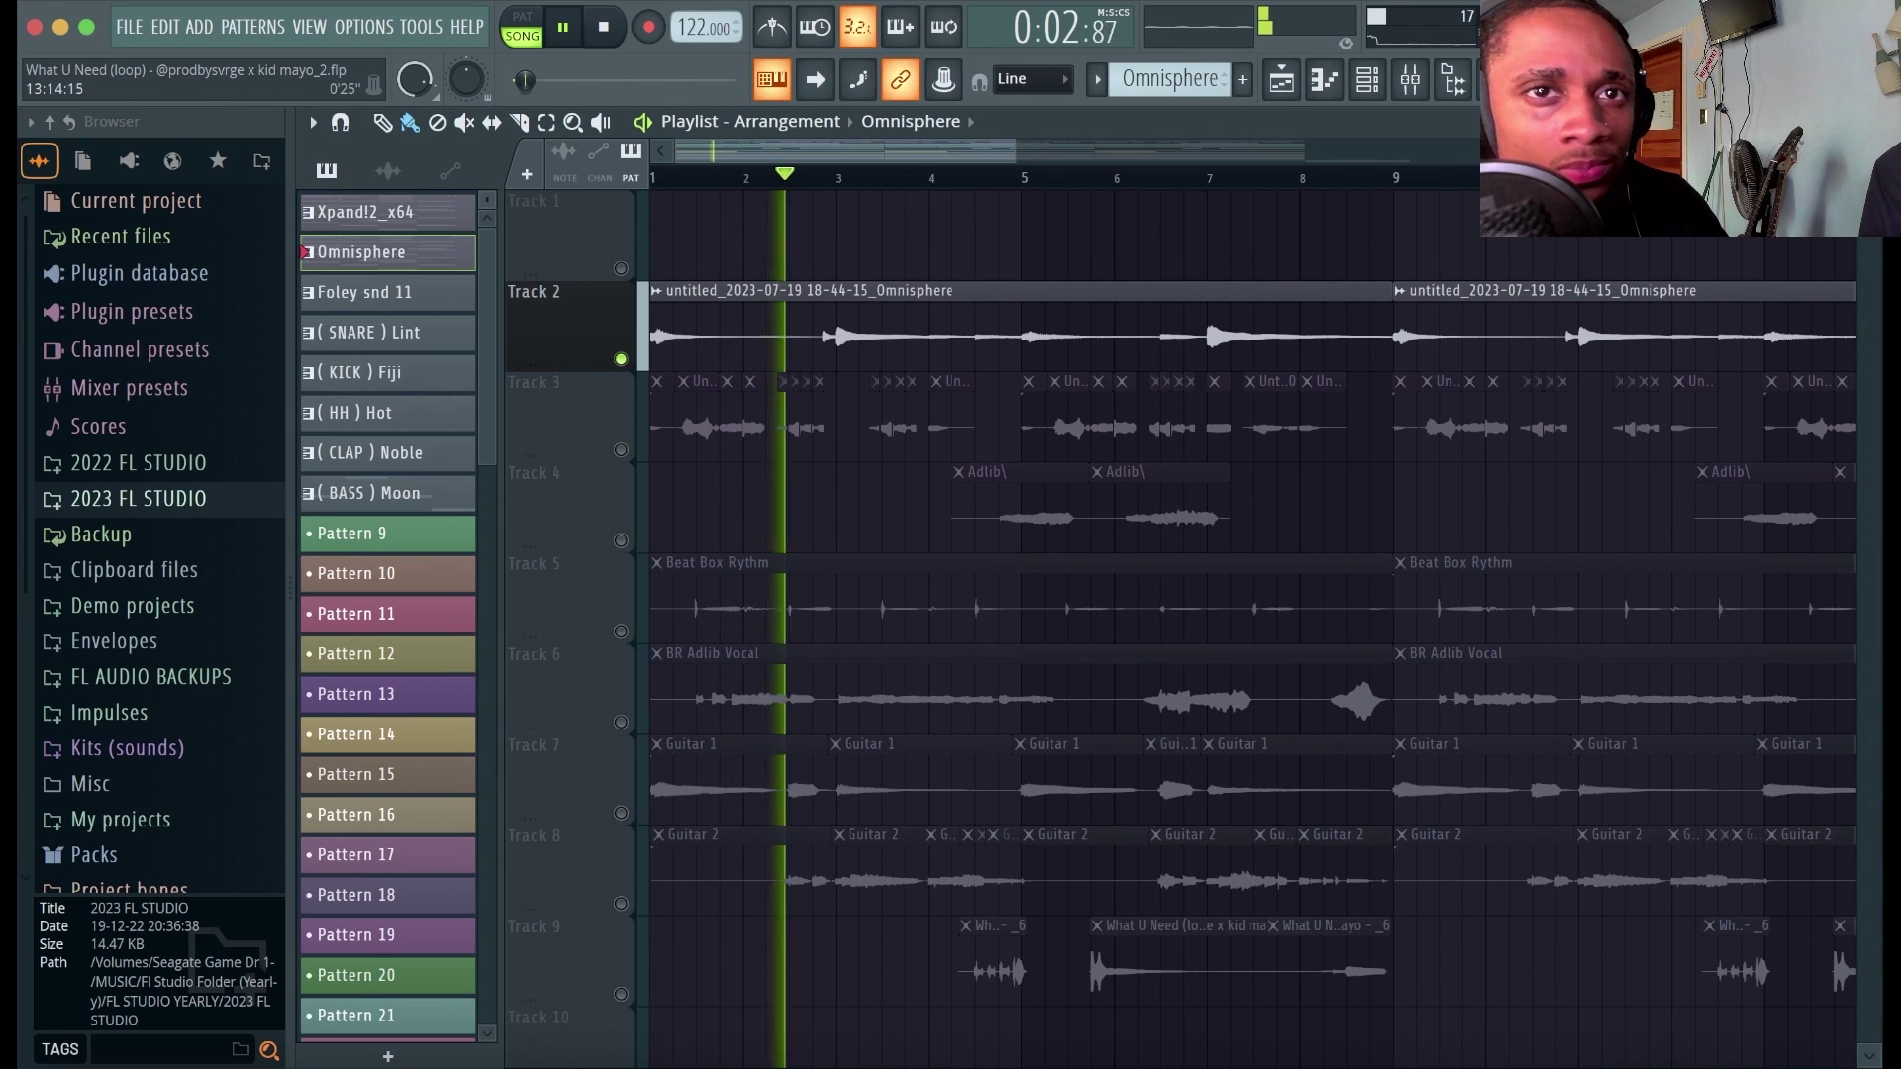
scroll(1534, 297, up, 2)
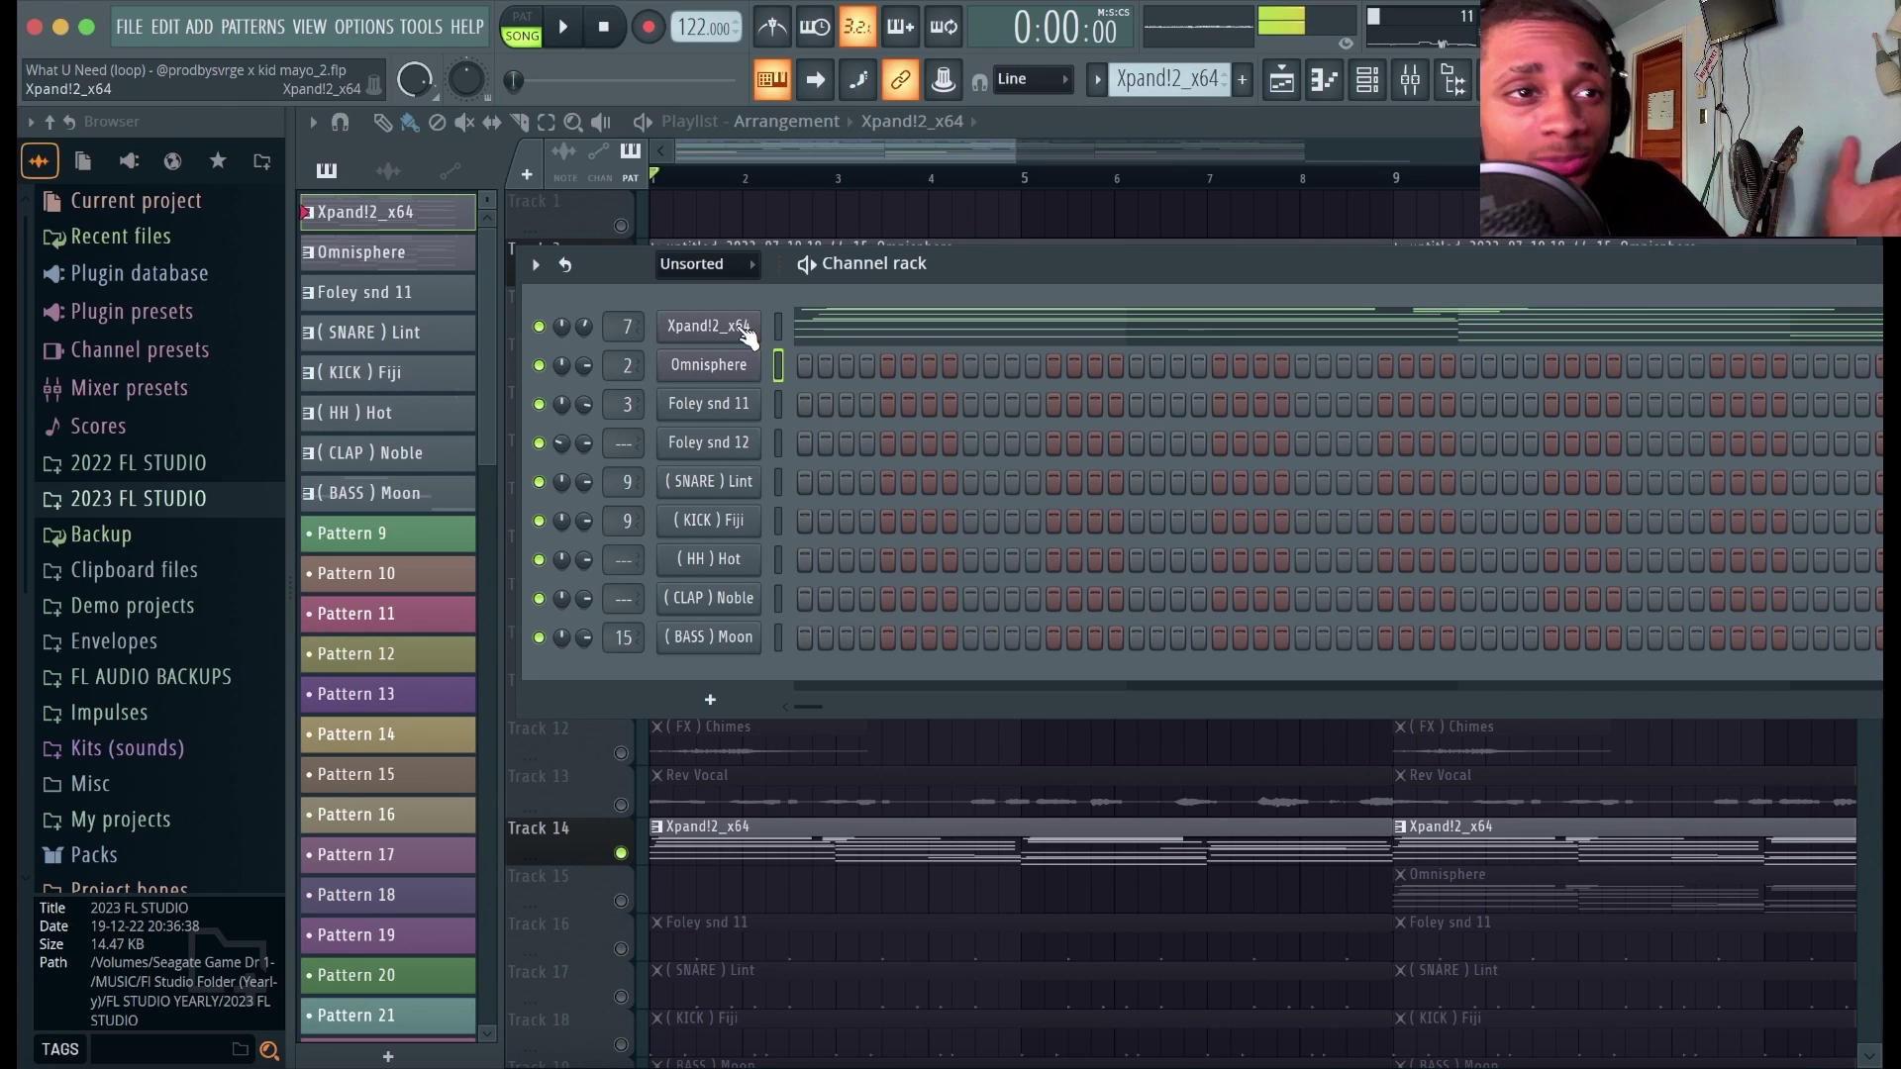
Open the Xpand!2_x64 channel's notes from the channel rack in the piano roll and play them.
click(744, 328)
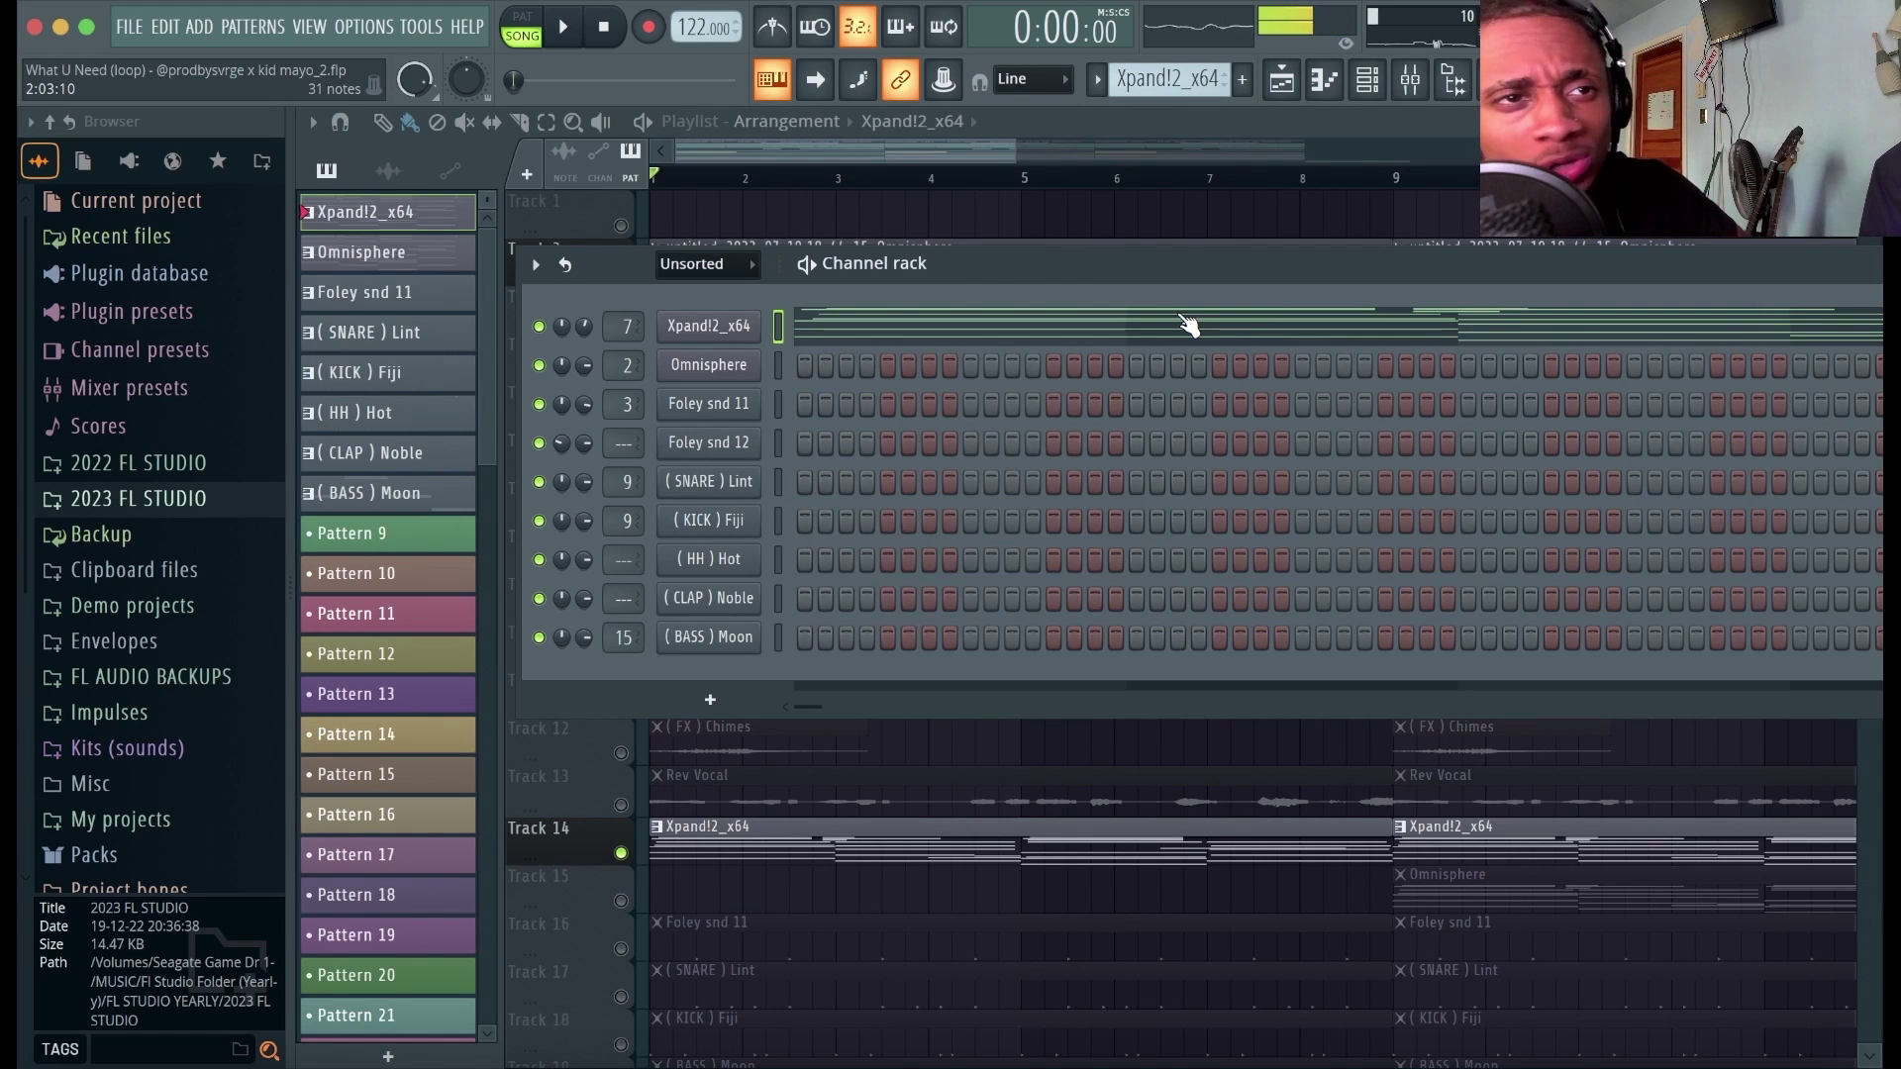
click(1188, 324)
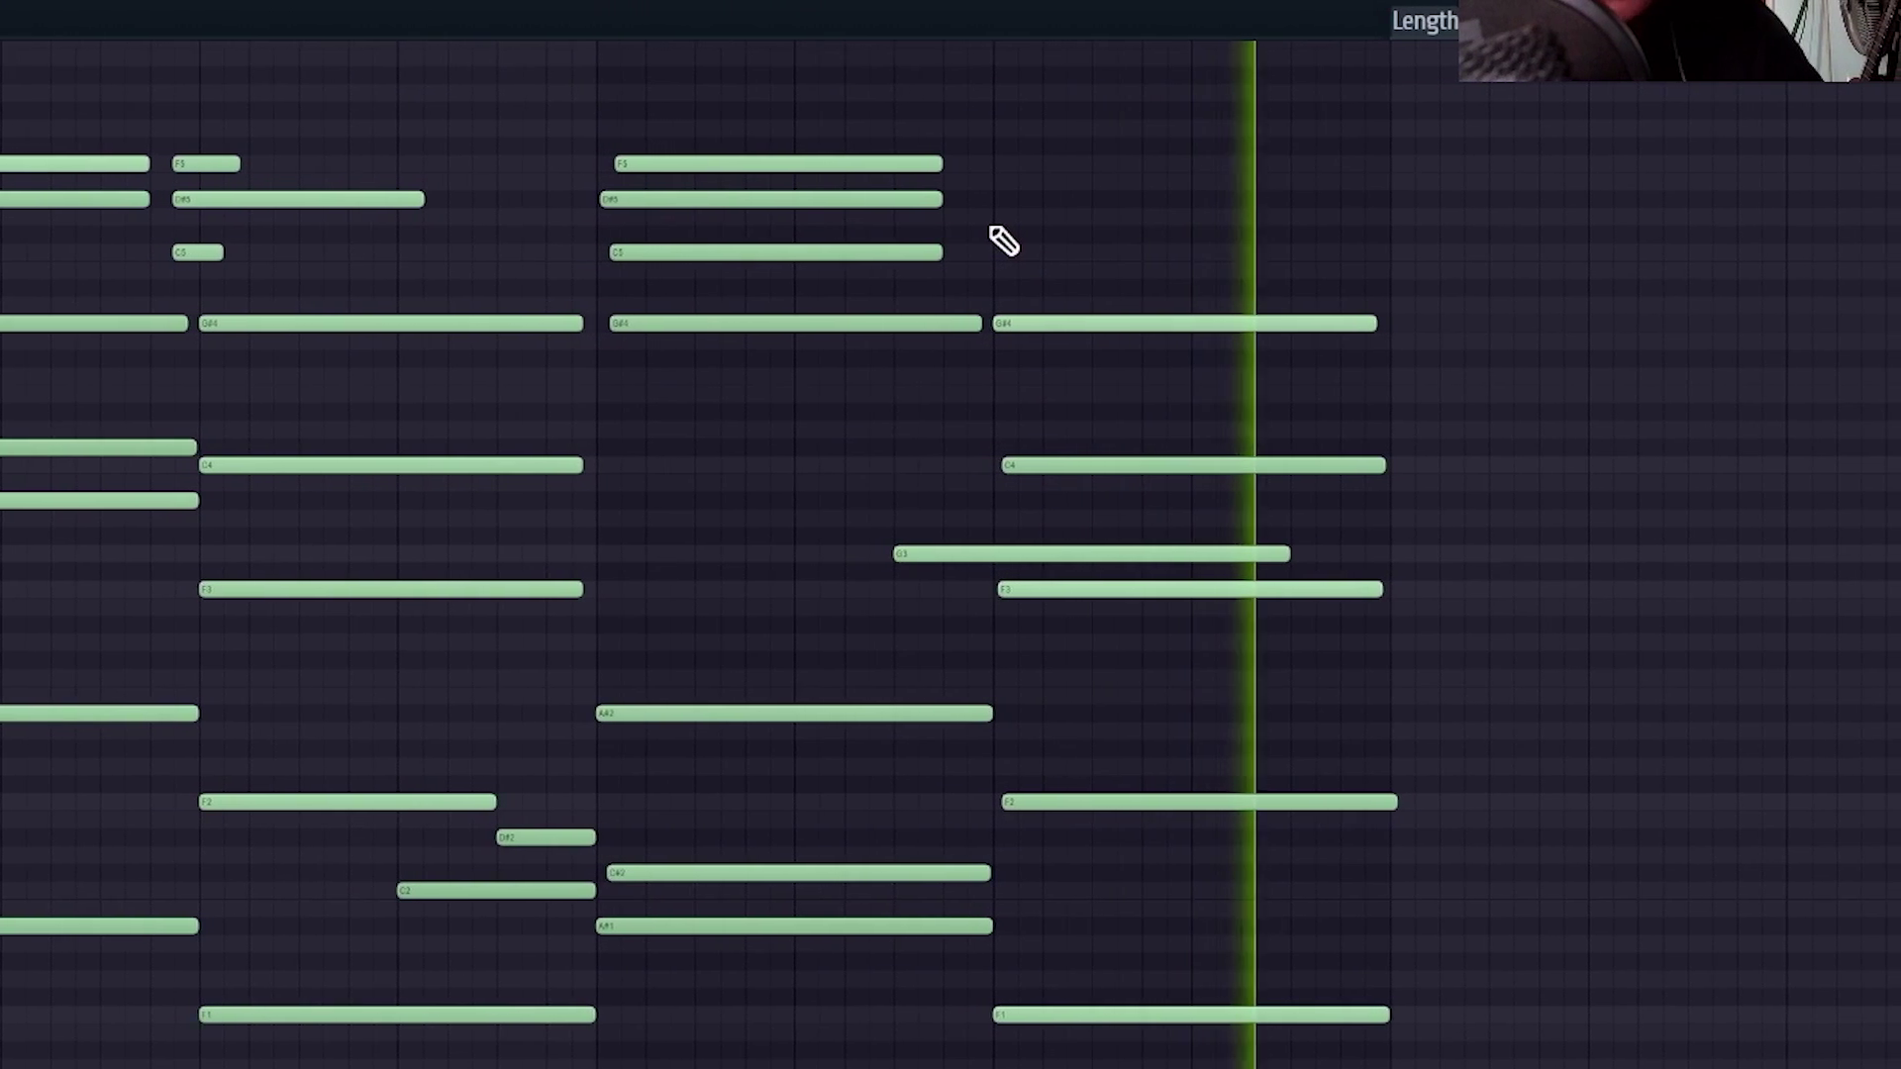
key(space)
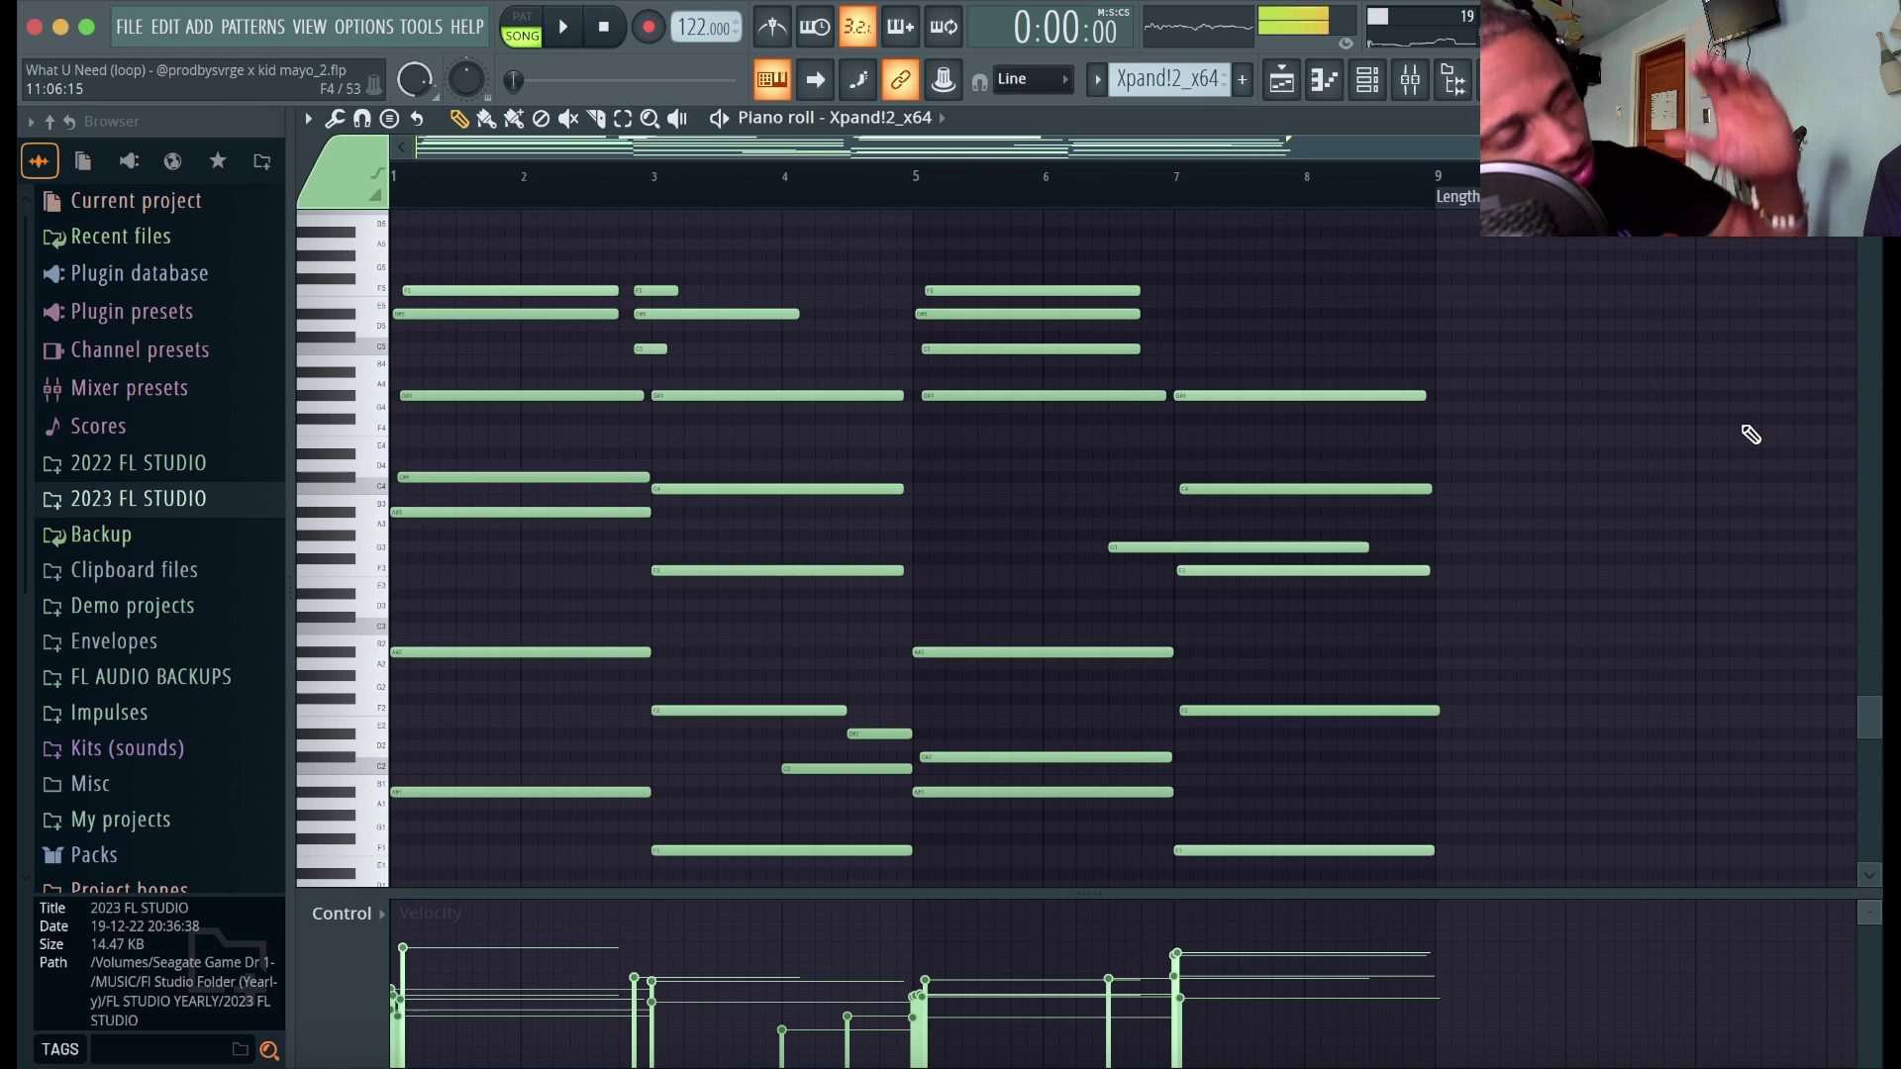
Examine the Panagement 2 effect on the Xpand!2_x64 mixer track, including its preset list and LFO rate options.
key(F9)
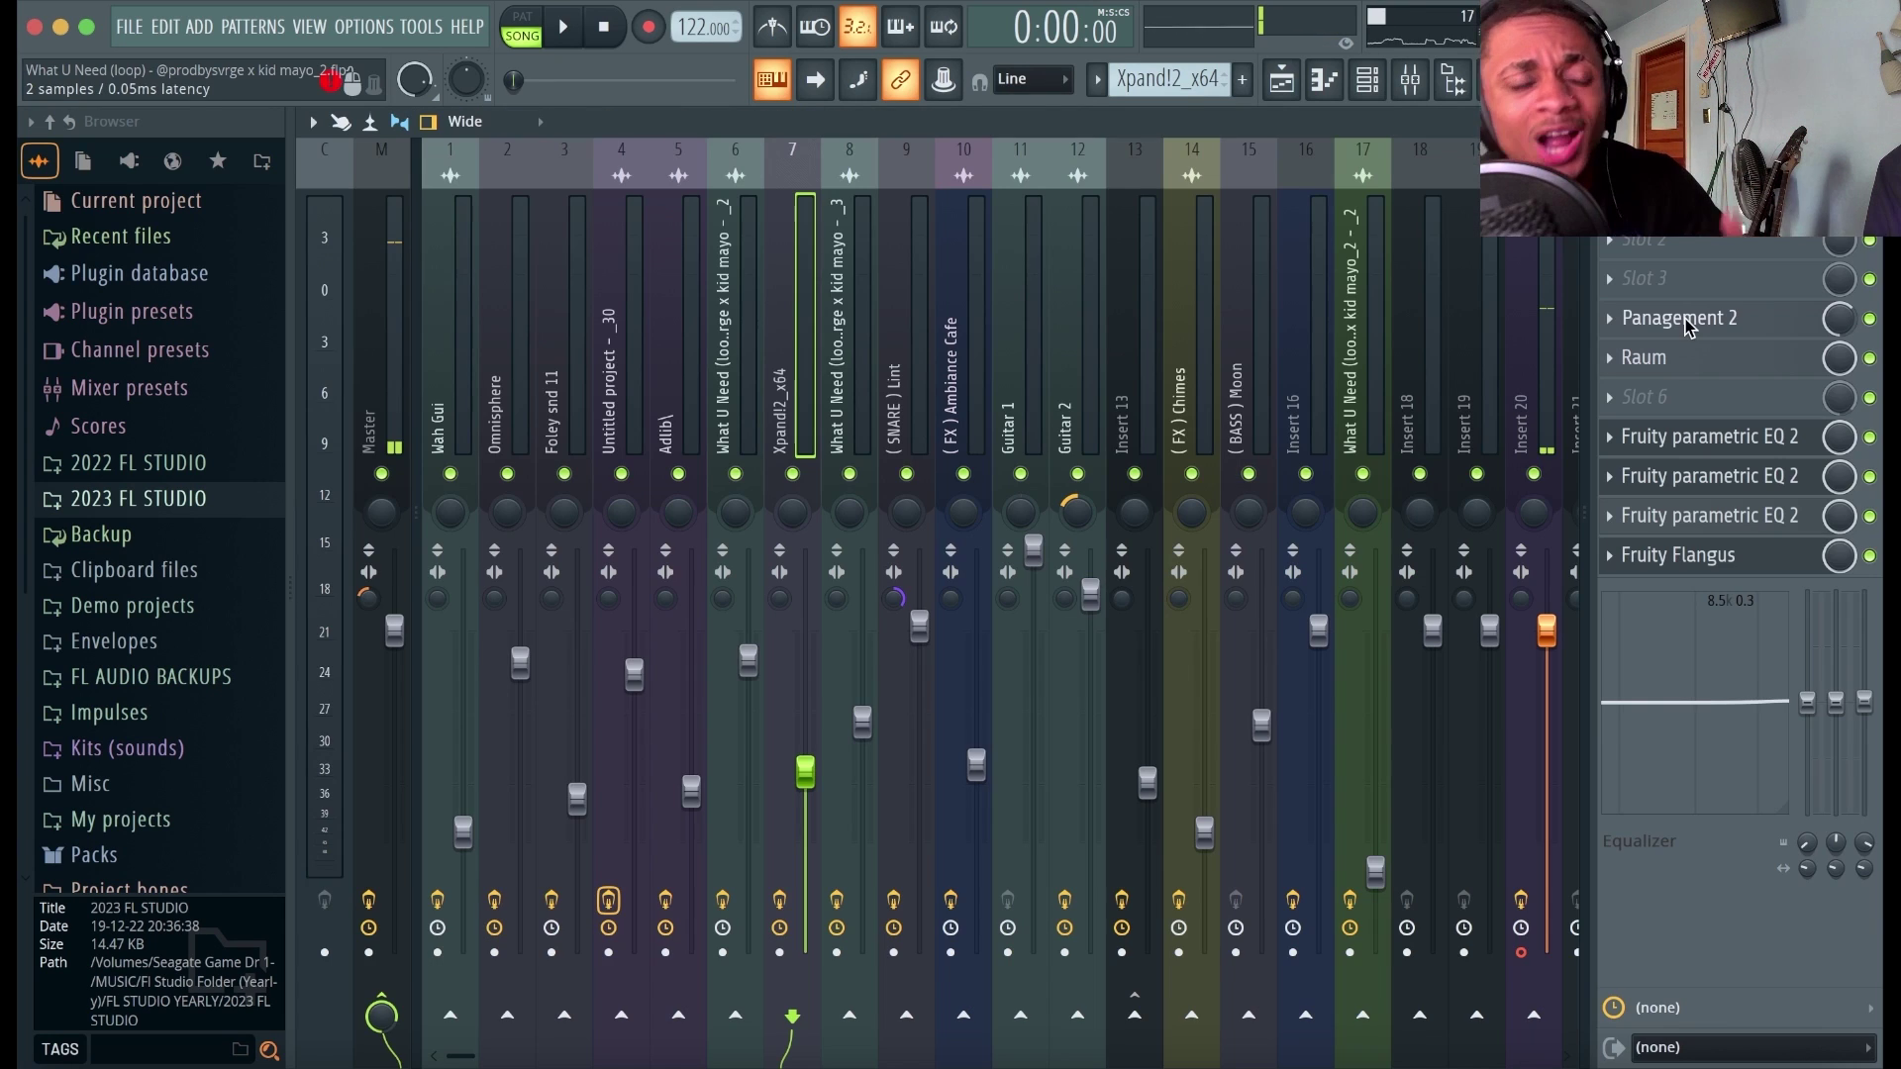
click(1671, 327)
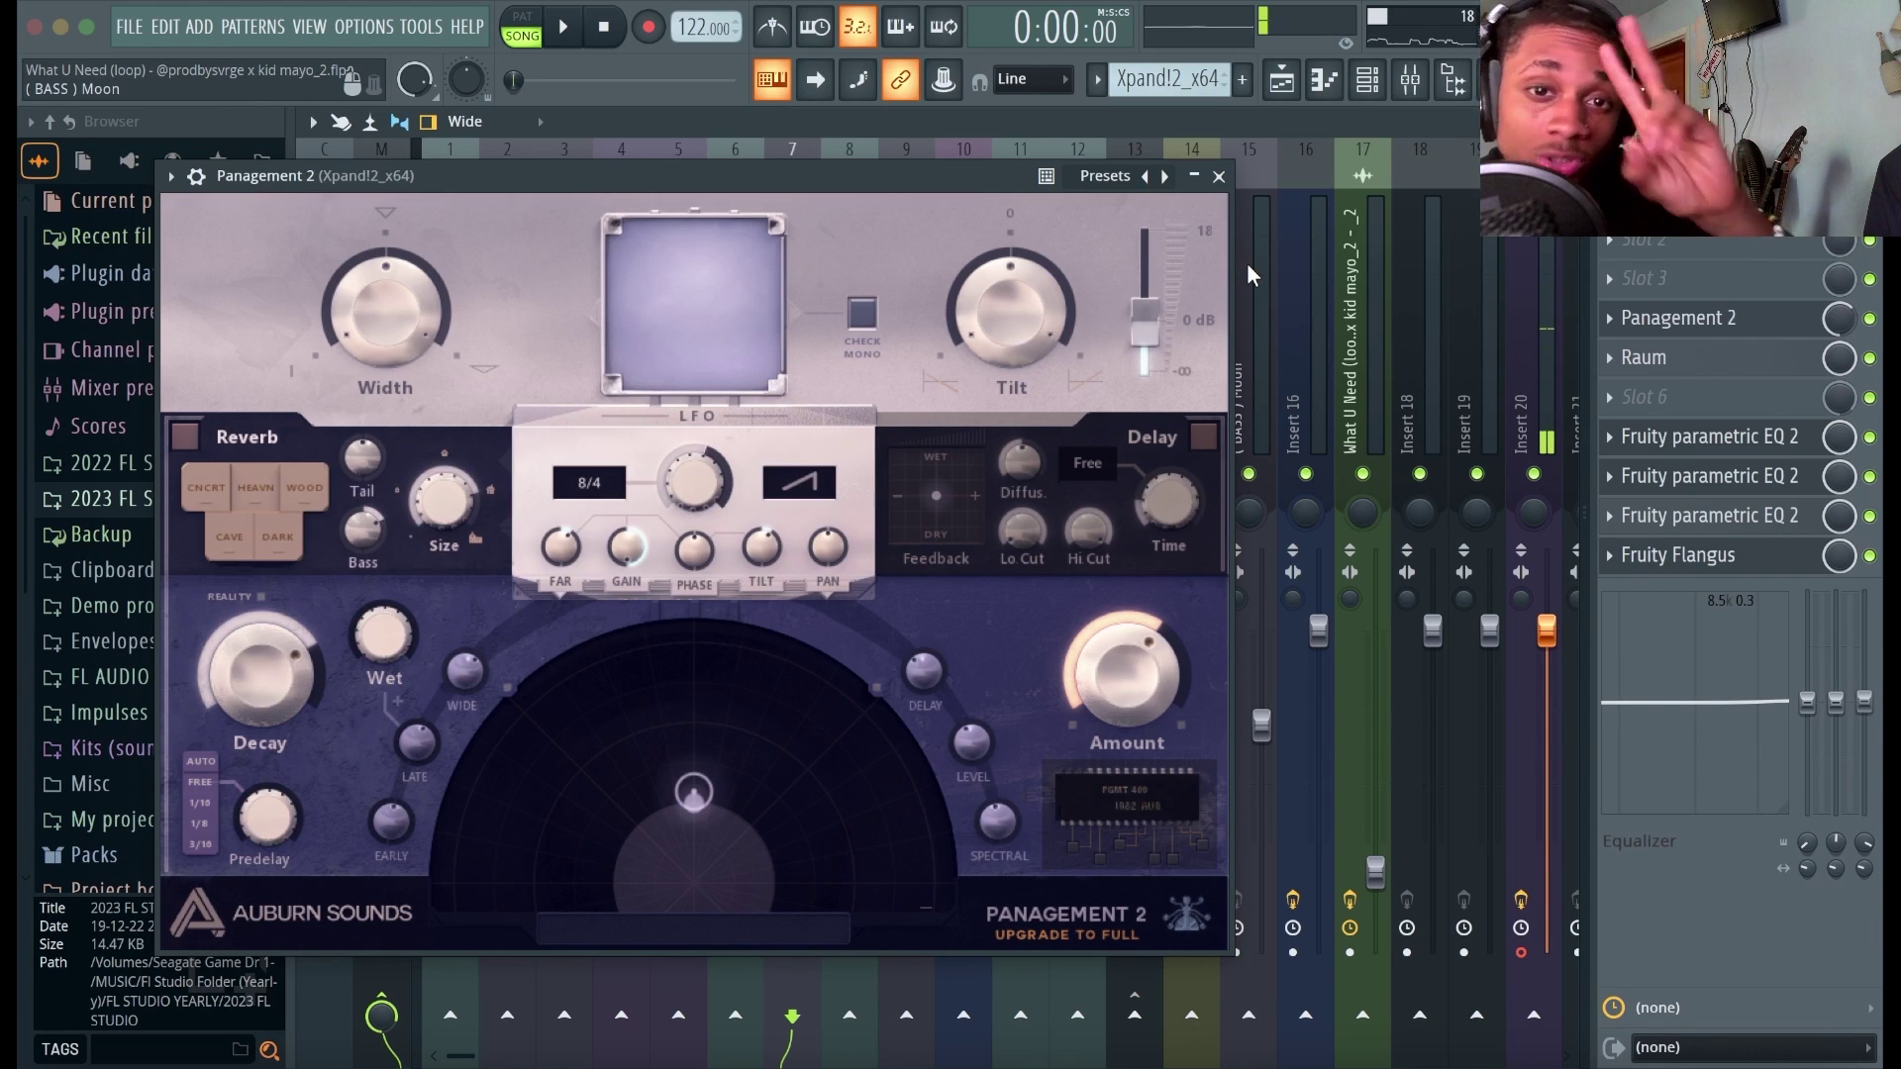
click(1114, 175)
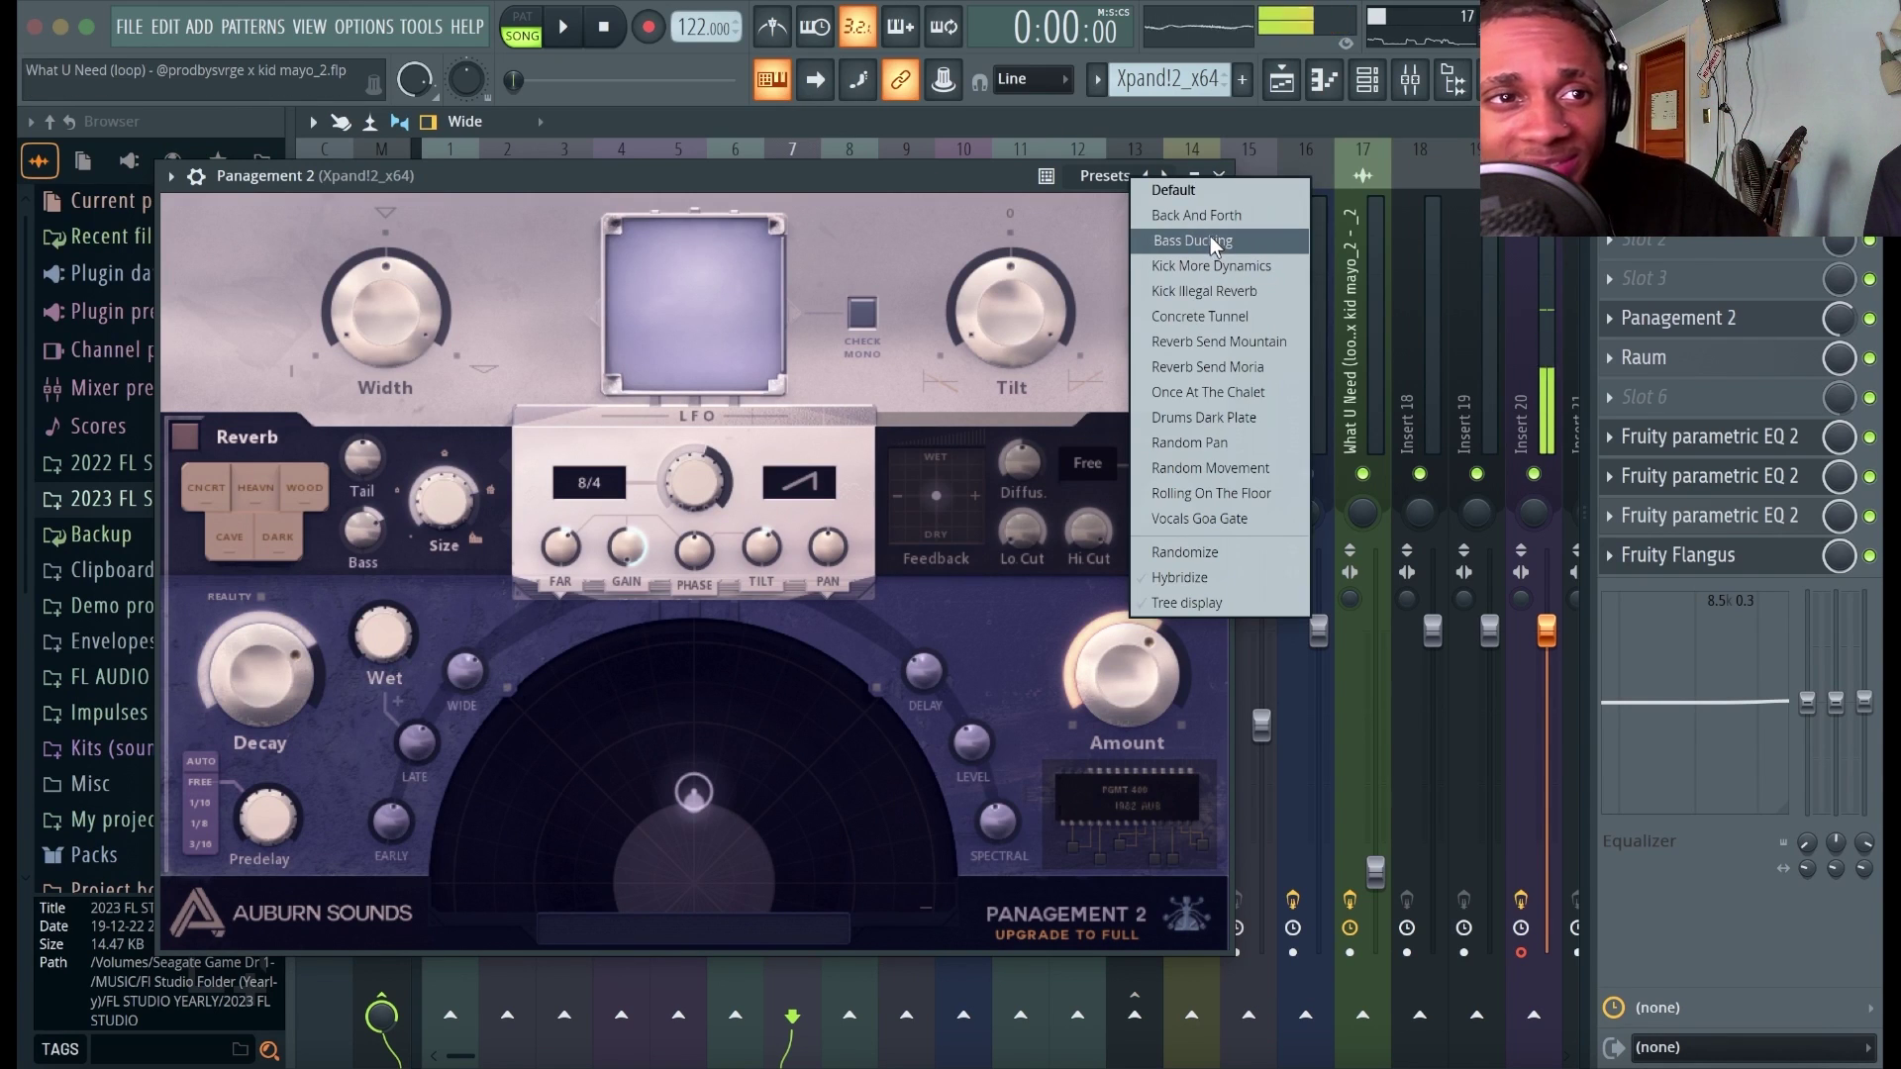
click(566, 480)
click(568, 490)
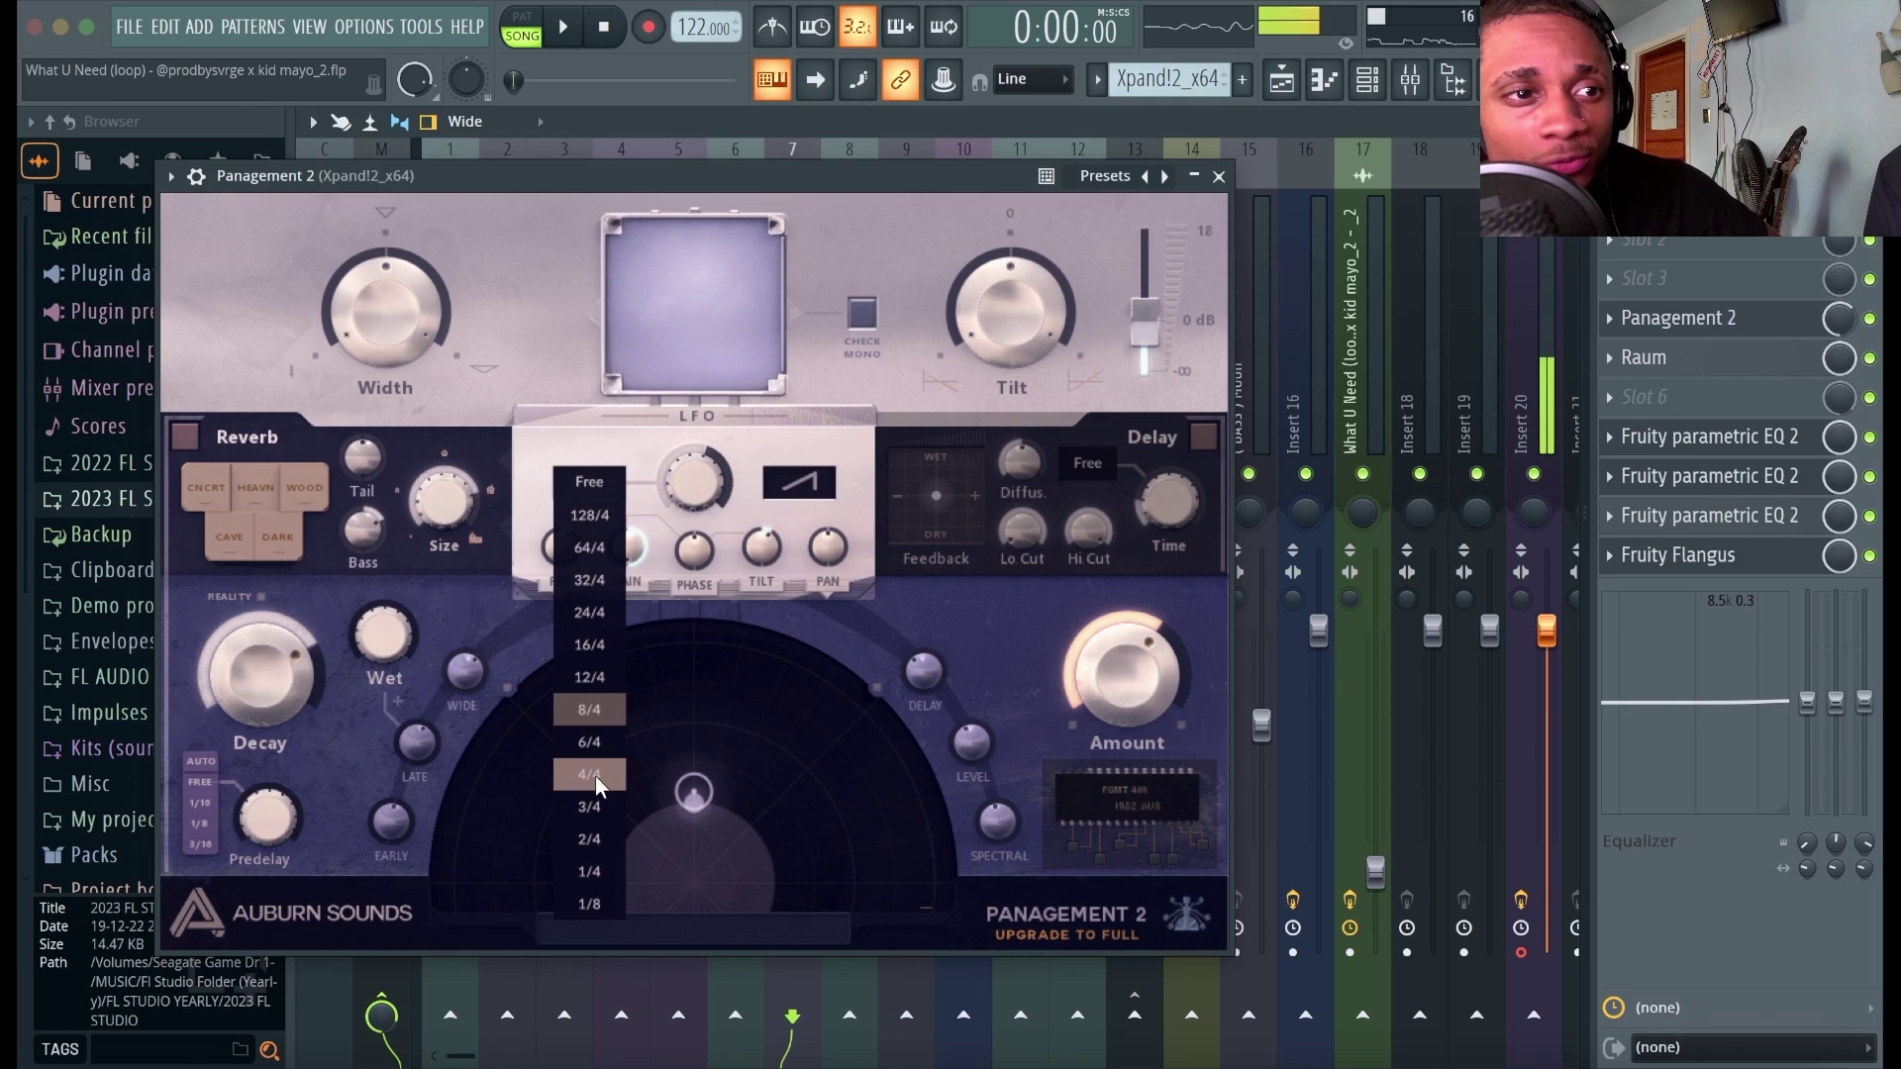
click(1315, 559)
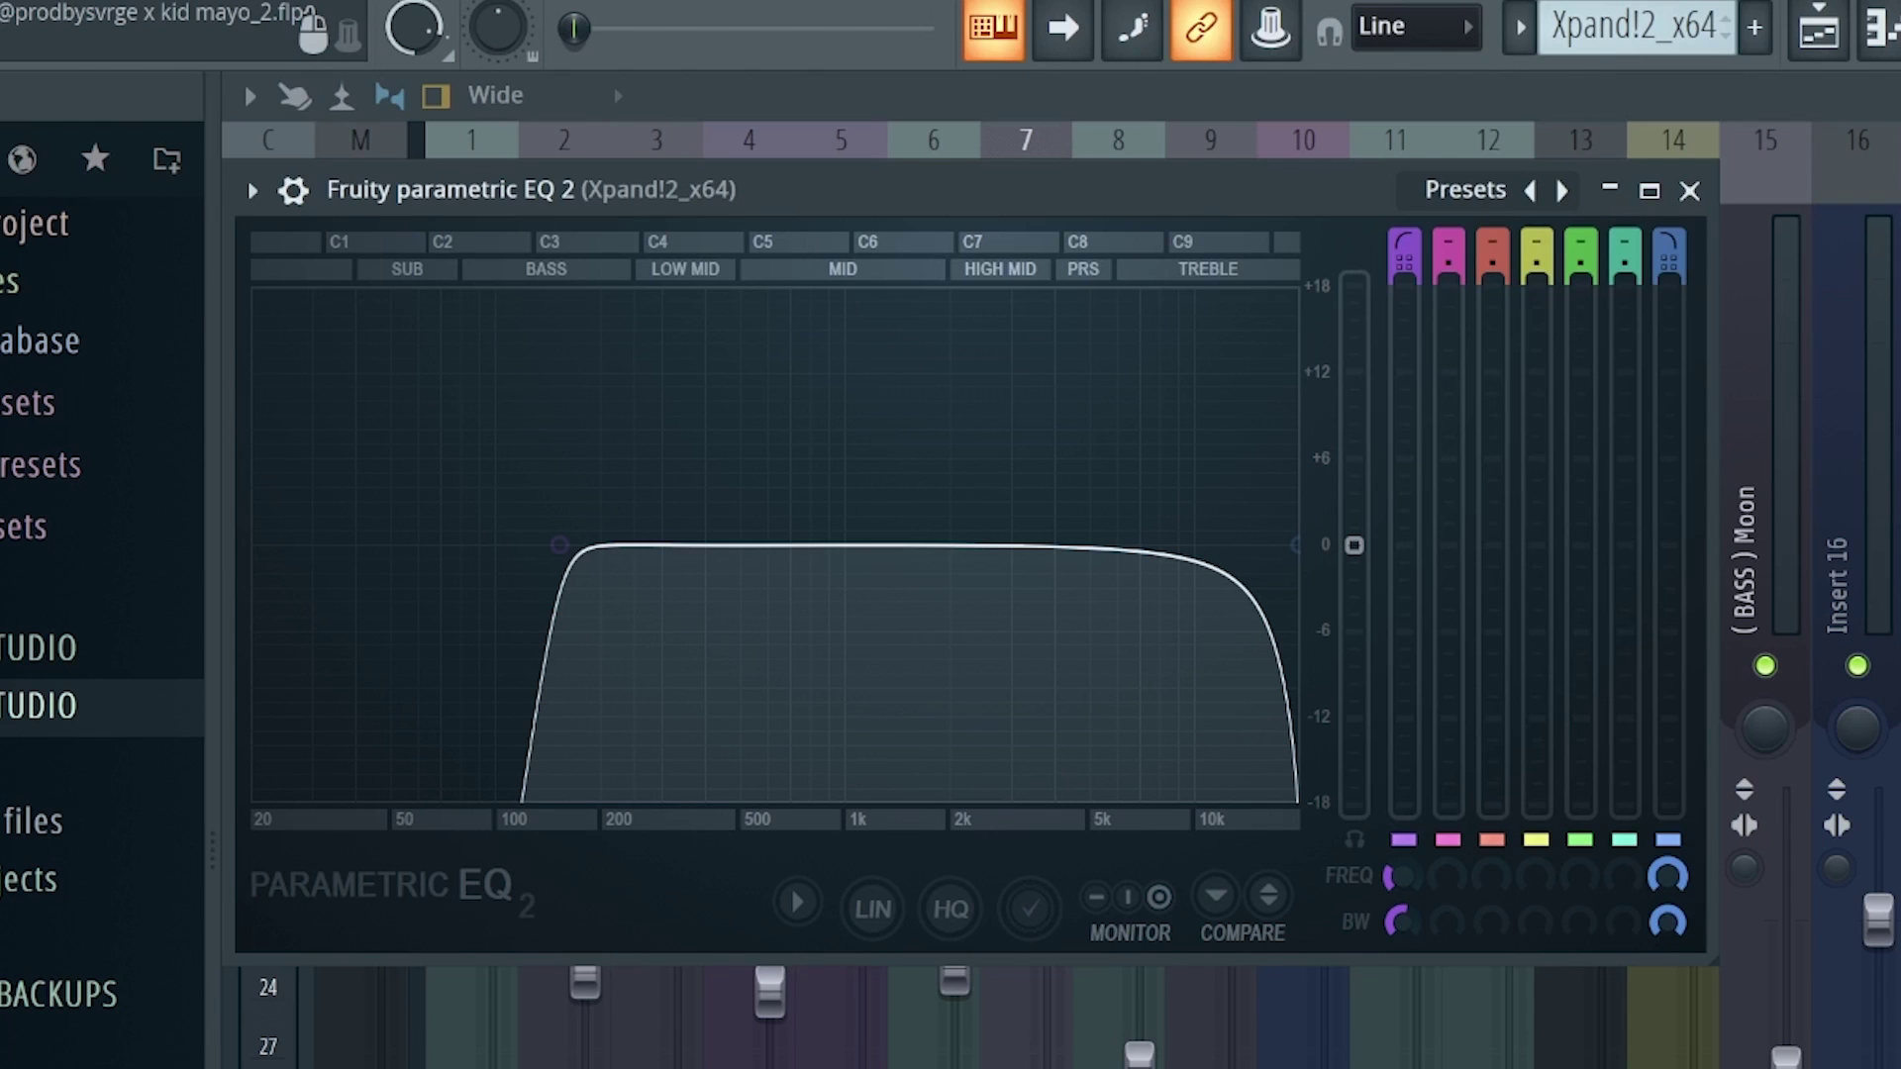
Close Fruity parametric EQ 2 and examine the Fruity Flangus settings on the Xpand!2_x64 mixer track.
key(Escape)
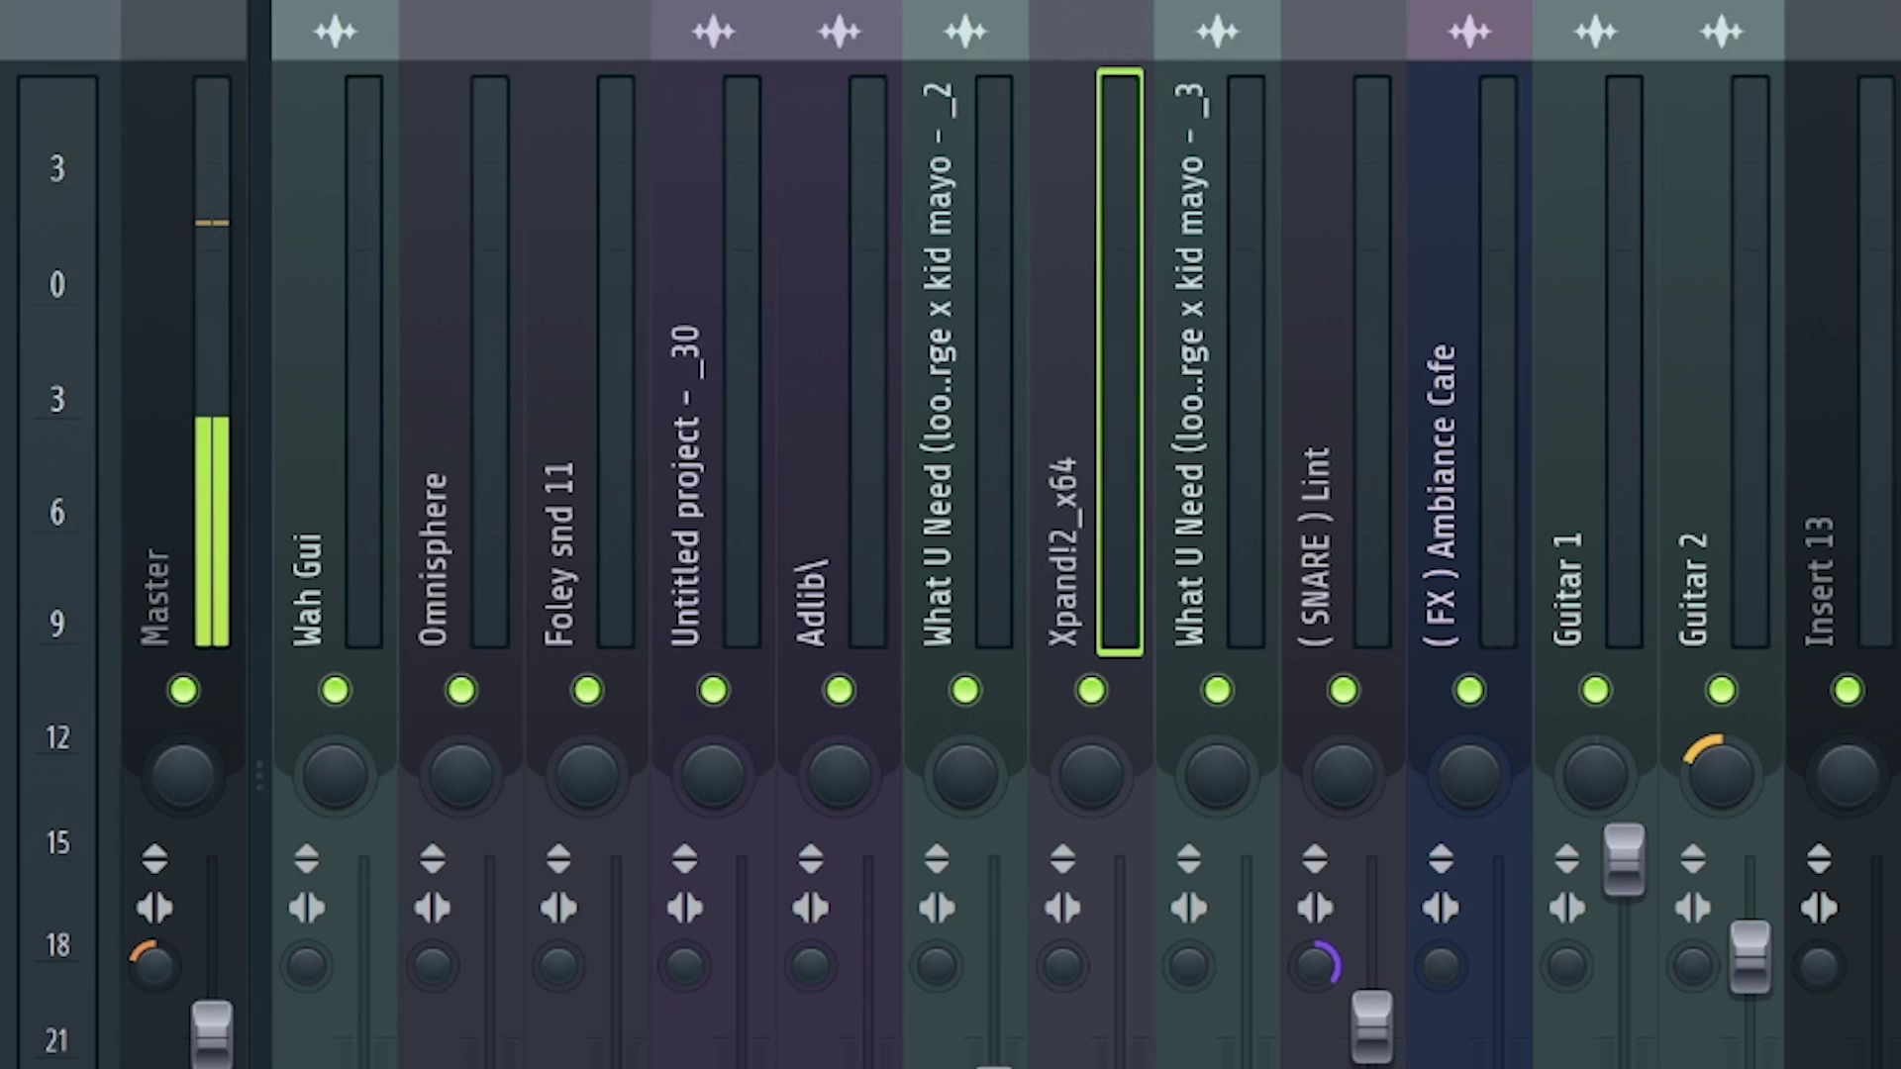
click(1676, 560)
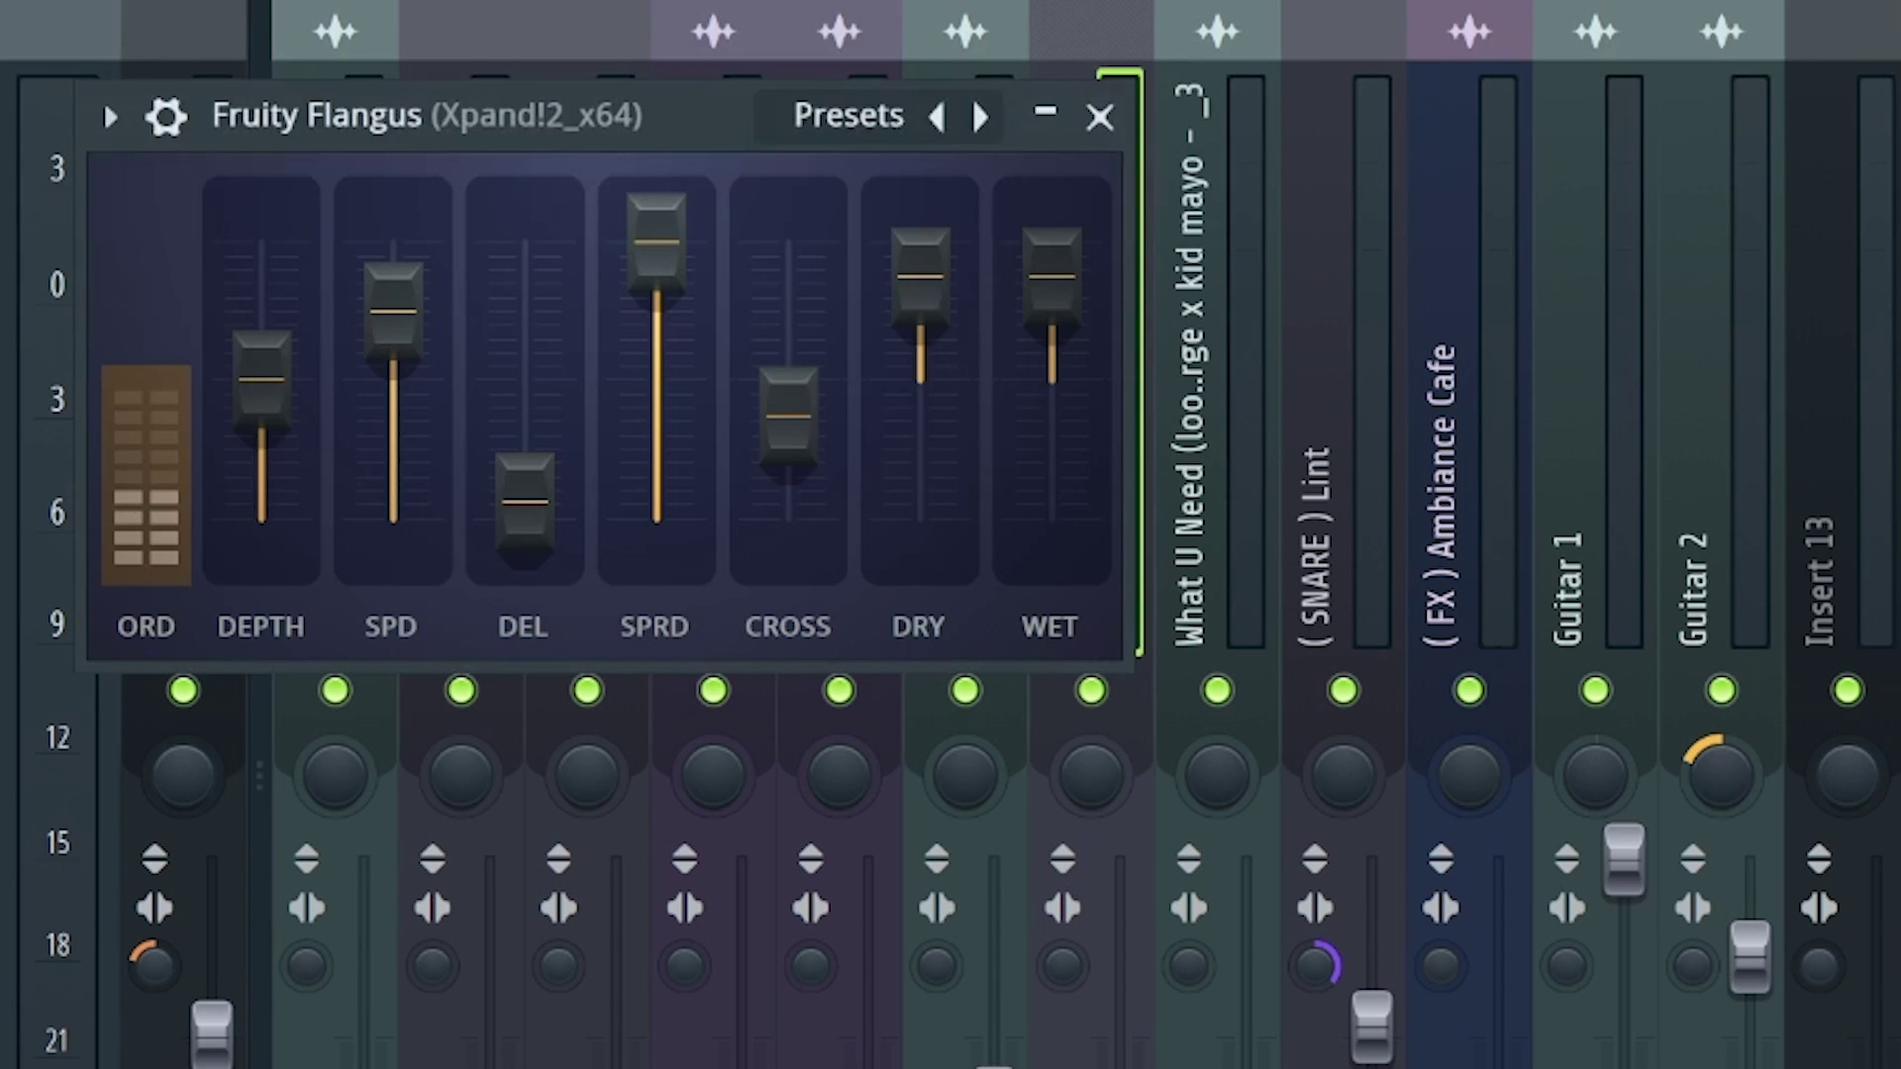
click(1099, 117)
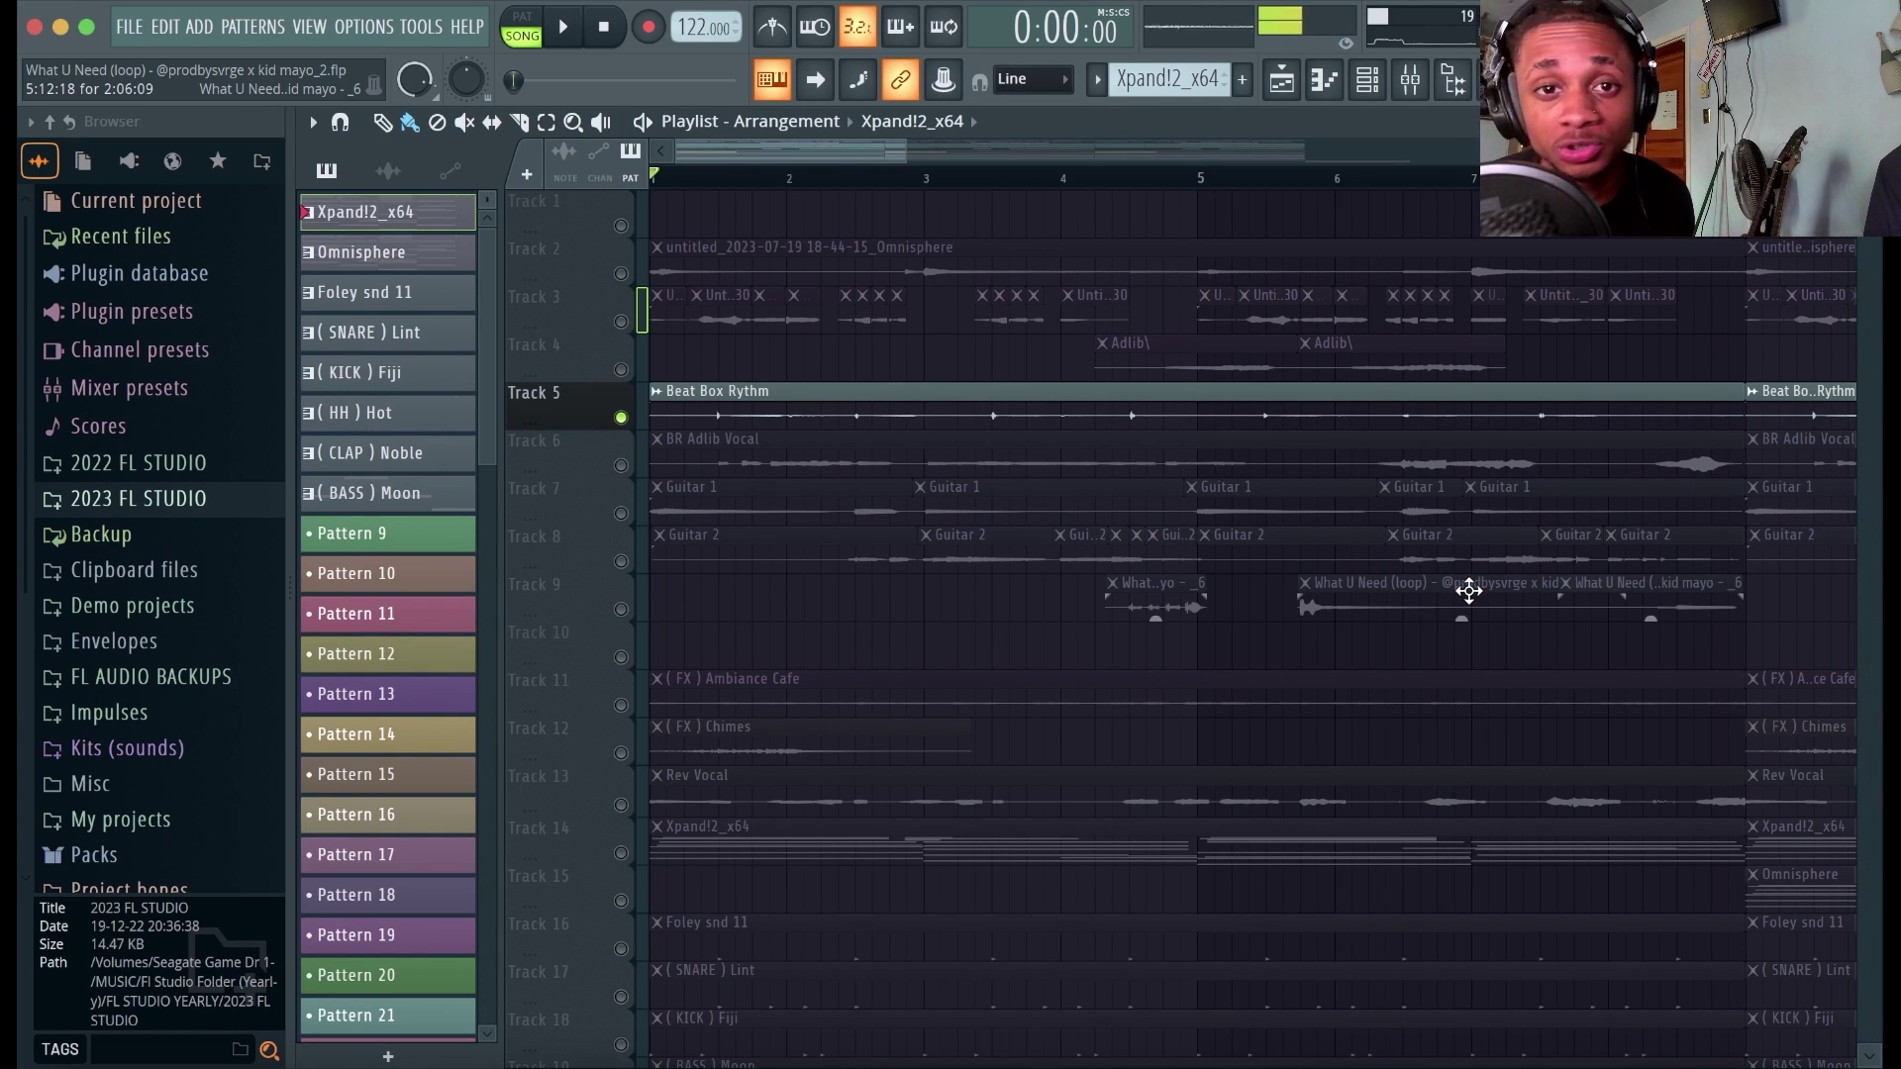
Play the soloed Beat Box Rythm track and review its MFlanger, Fruity Flangus and Fruity parametric EQ 2 effects.
key(space)
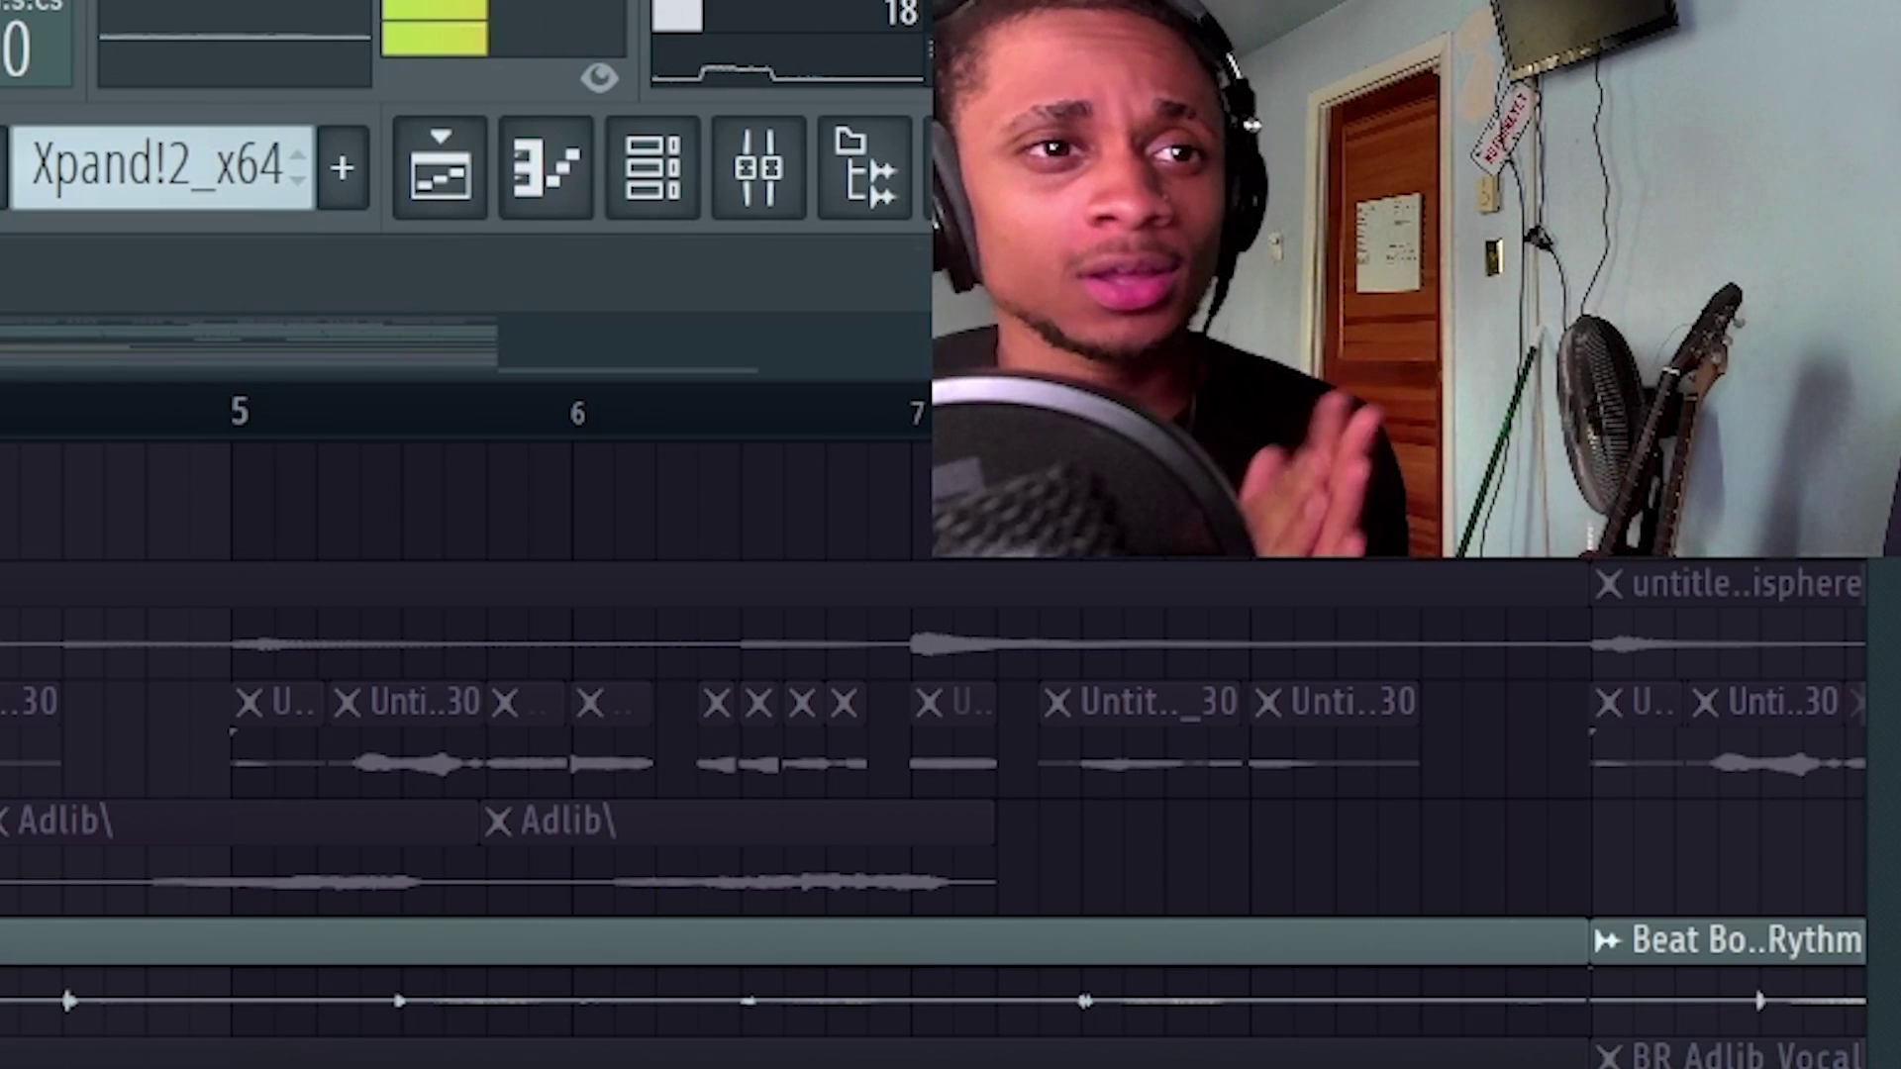
click(1410, 80)
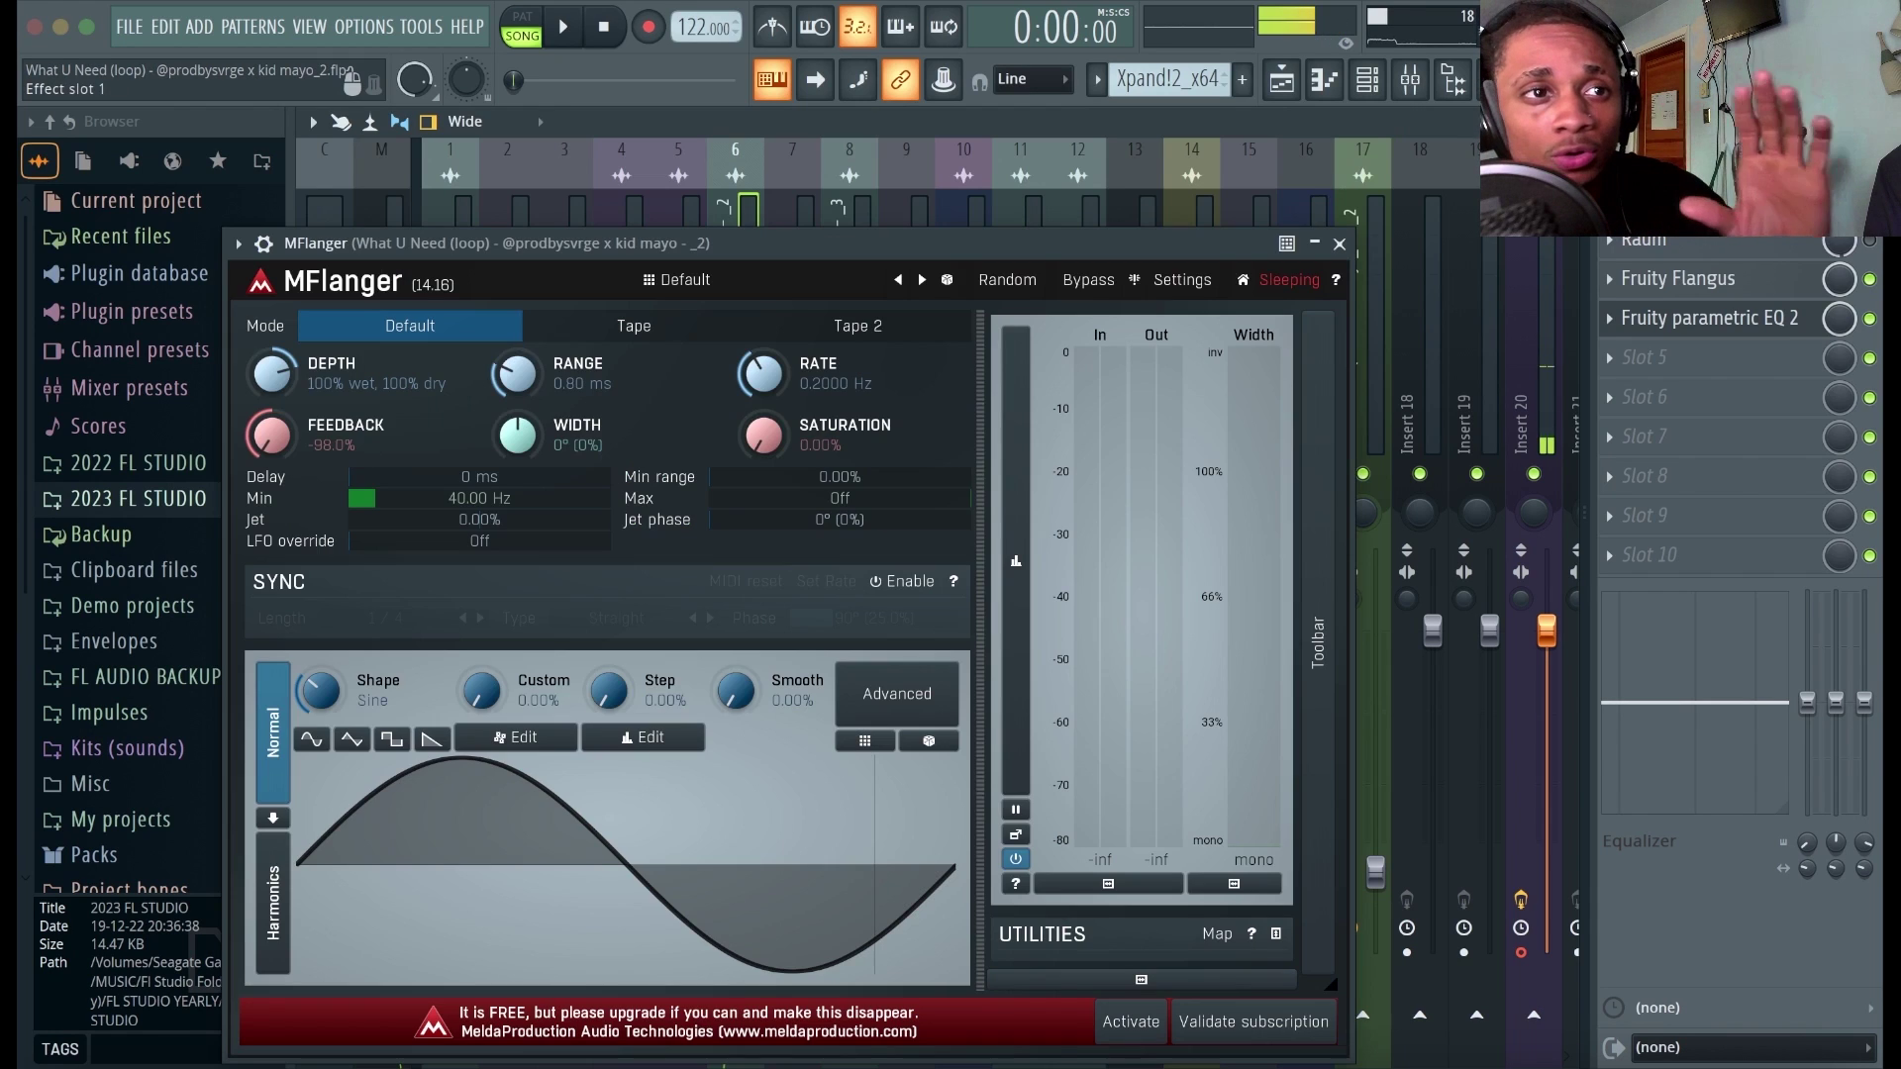
click(1346, 248)
click(1703, 282)
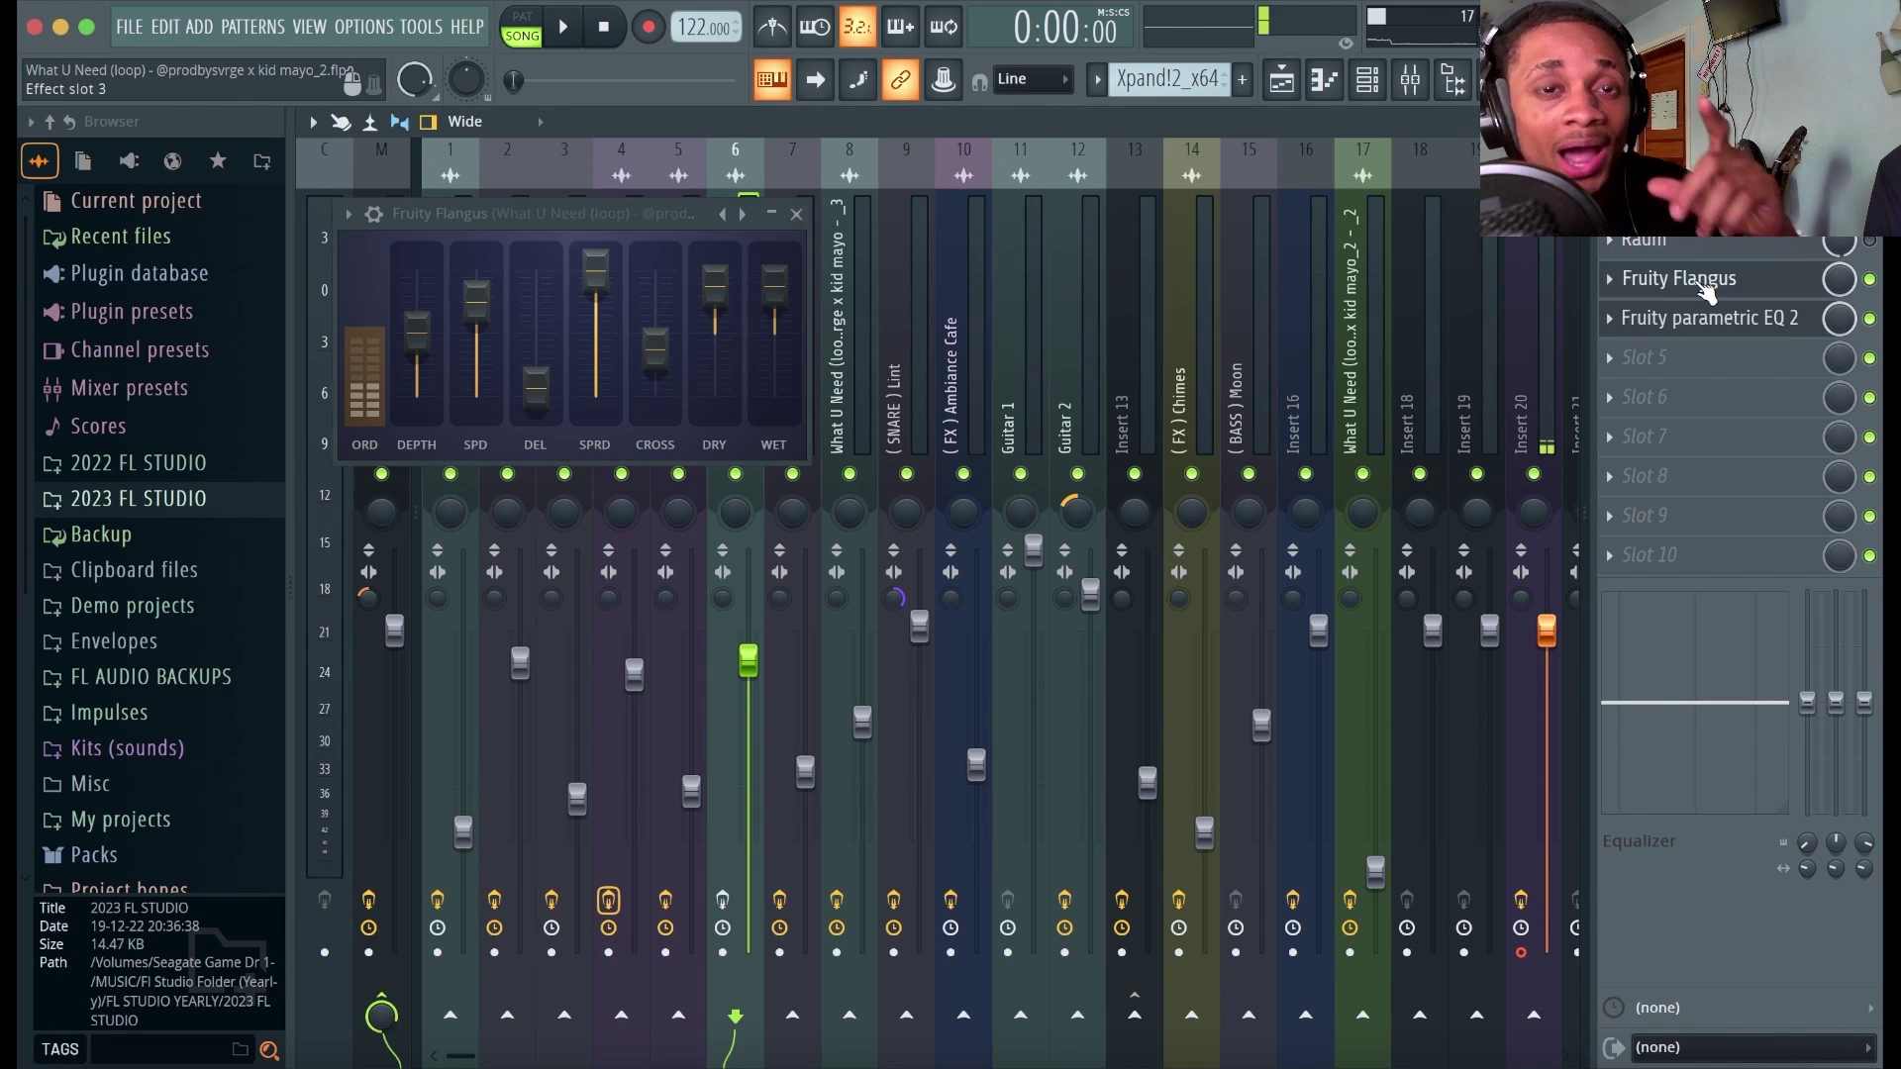
click(1723, 319)
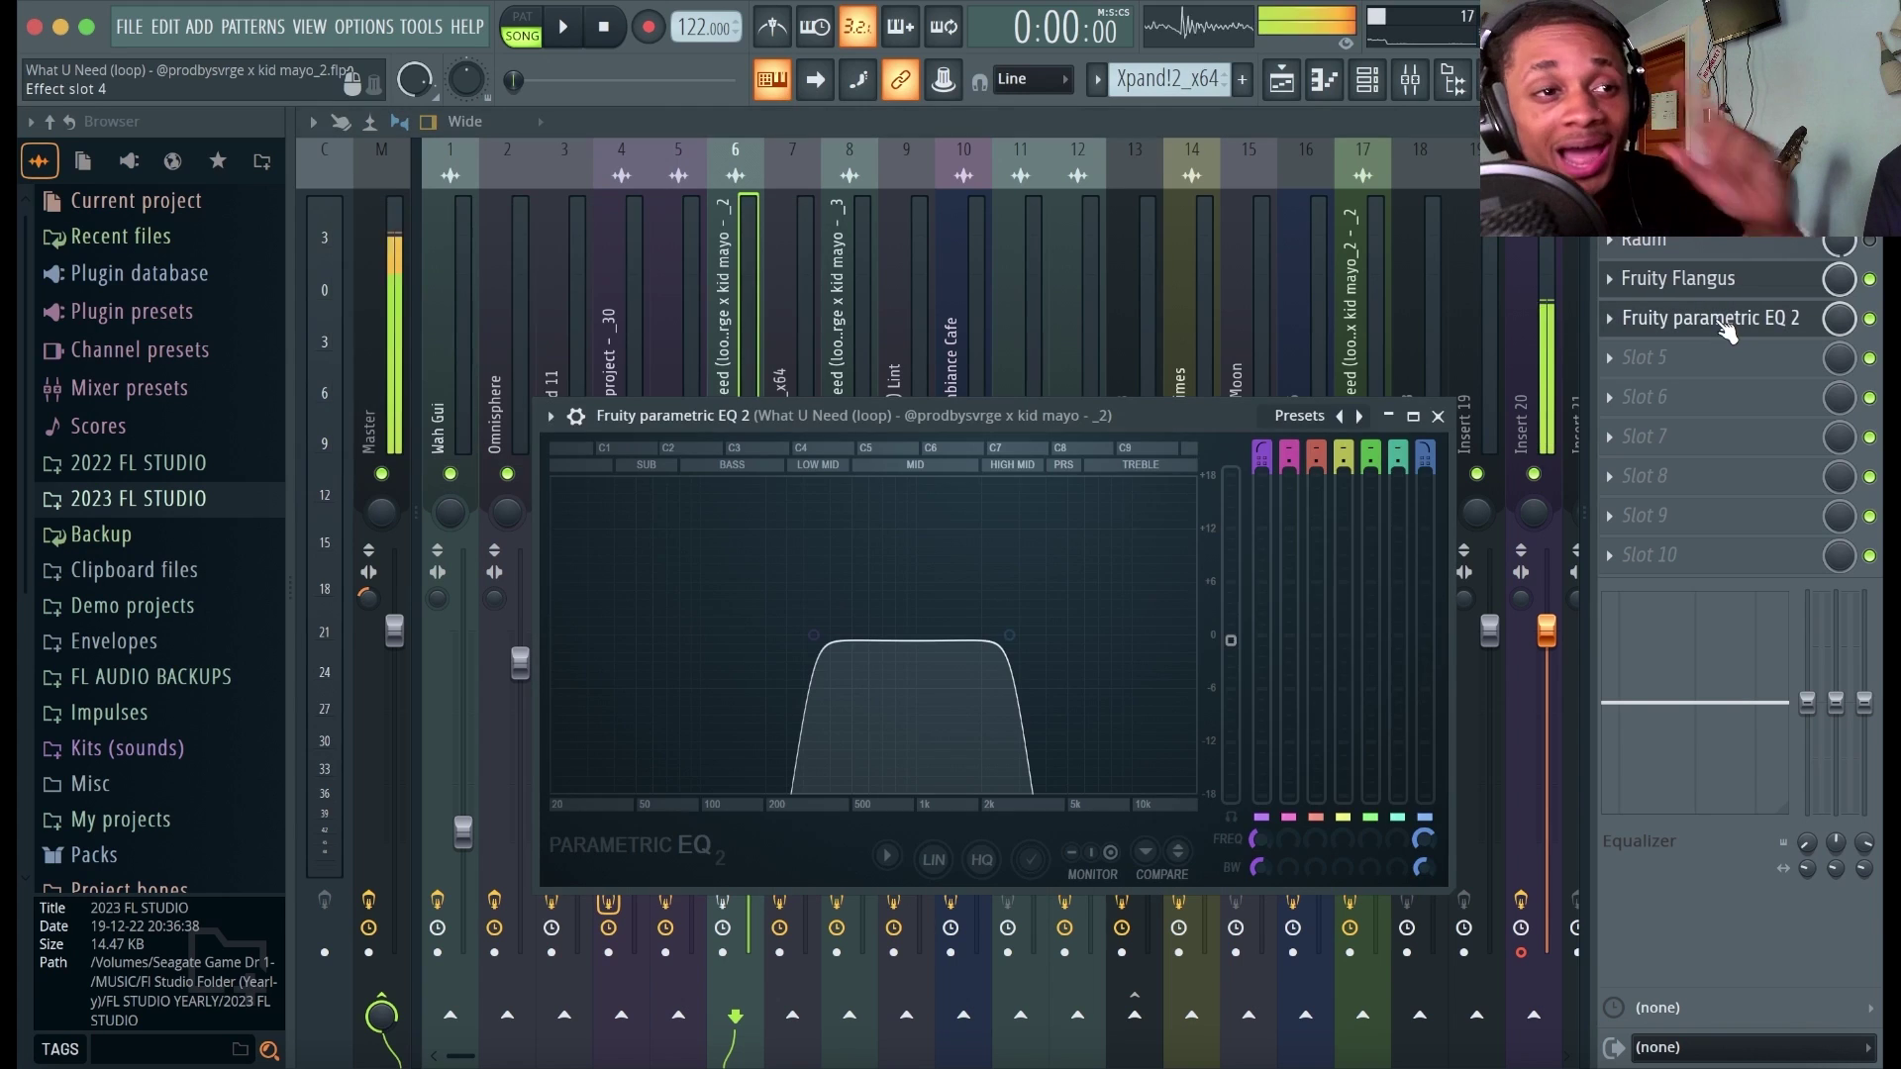
Unmute the snare and kick tracks alongside Foley snd 11 and Beat Box Rythm, and play the drums together.
key(F5)
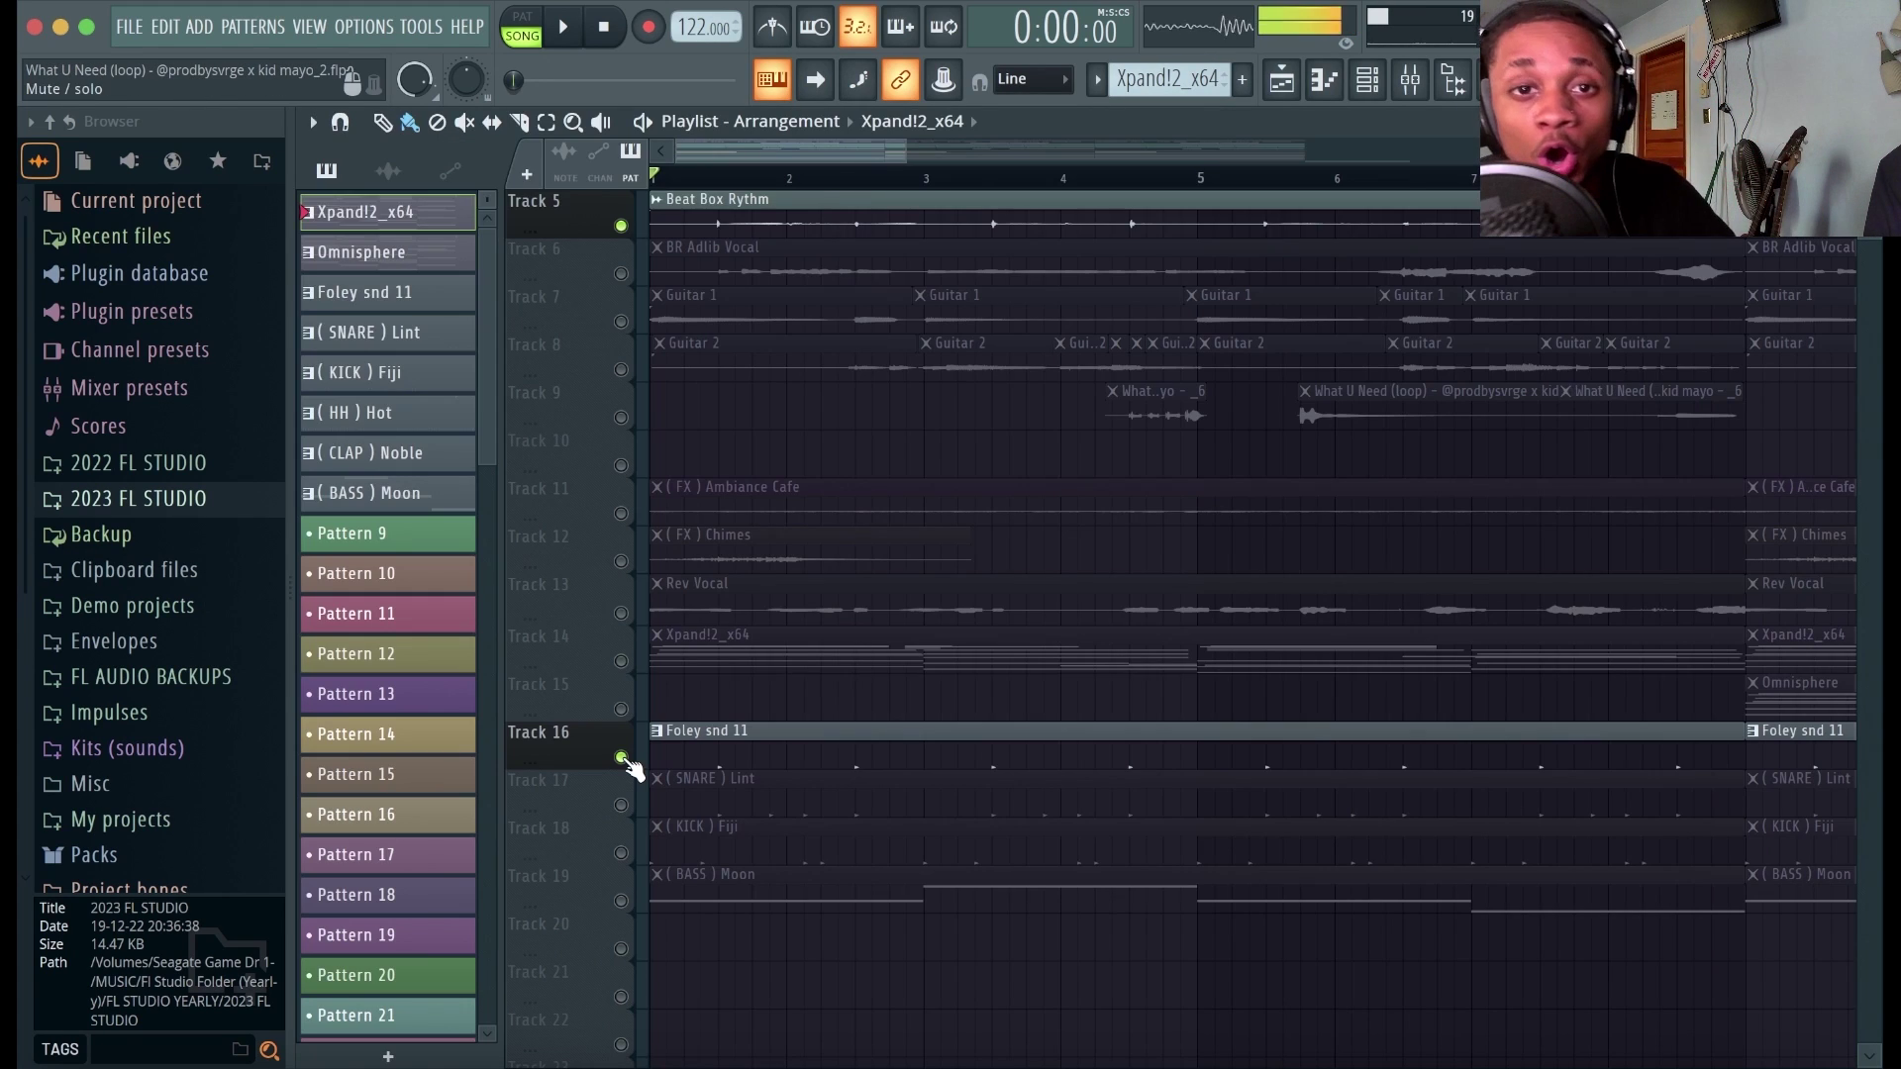
click(624, 830)
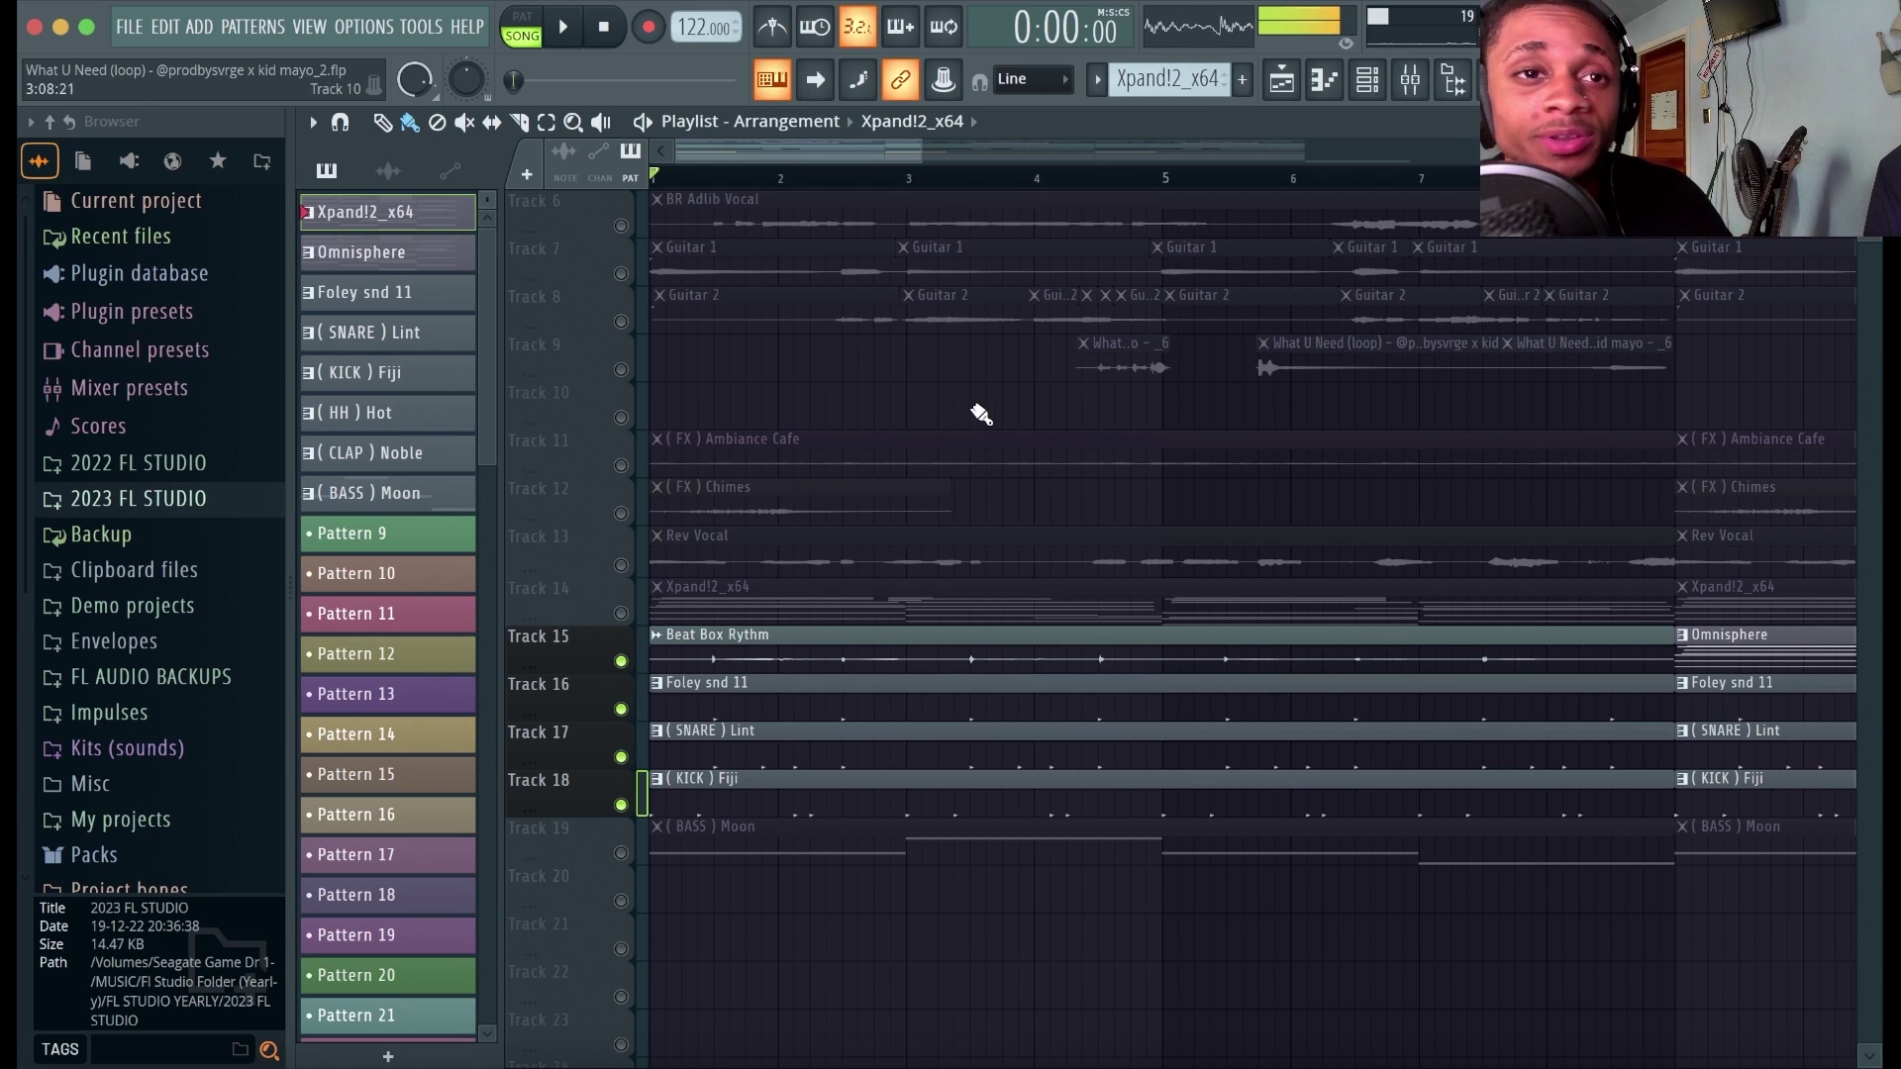
key(F5)
key(F5)
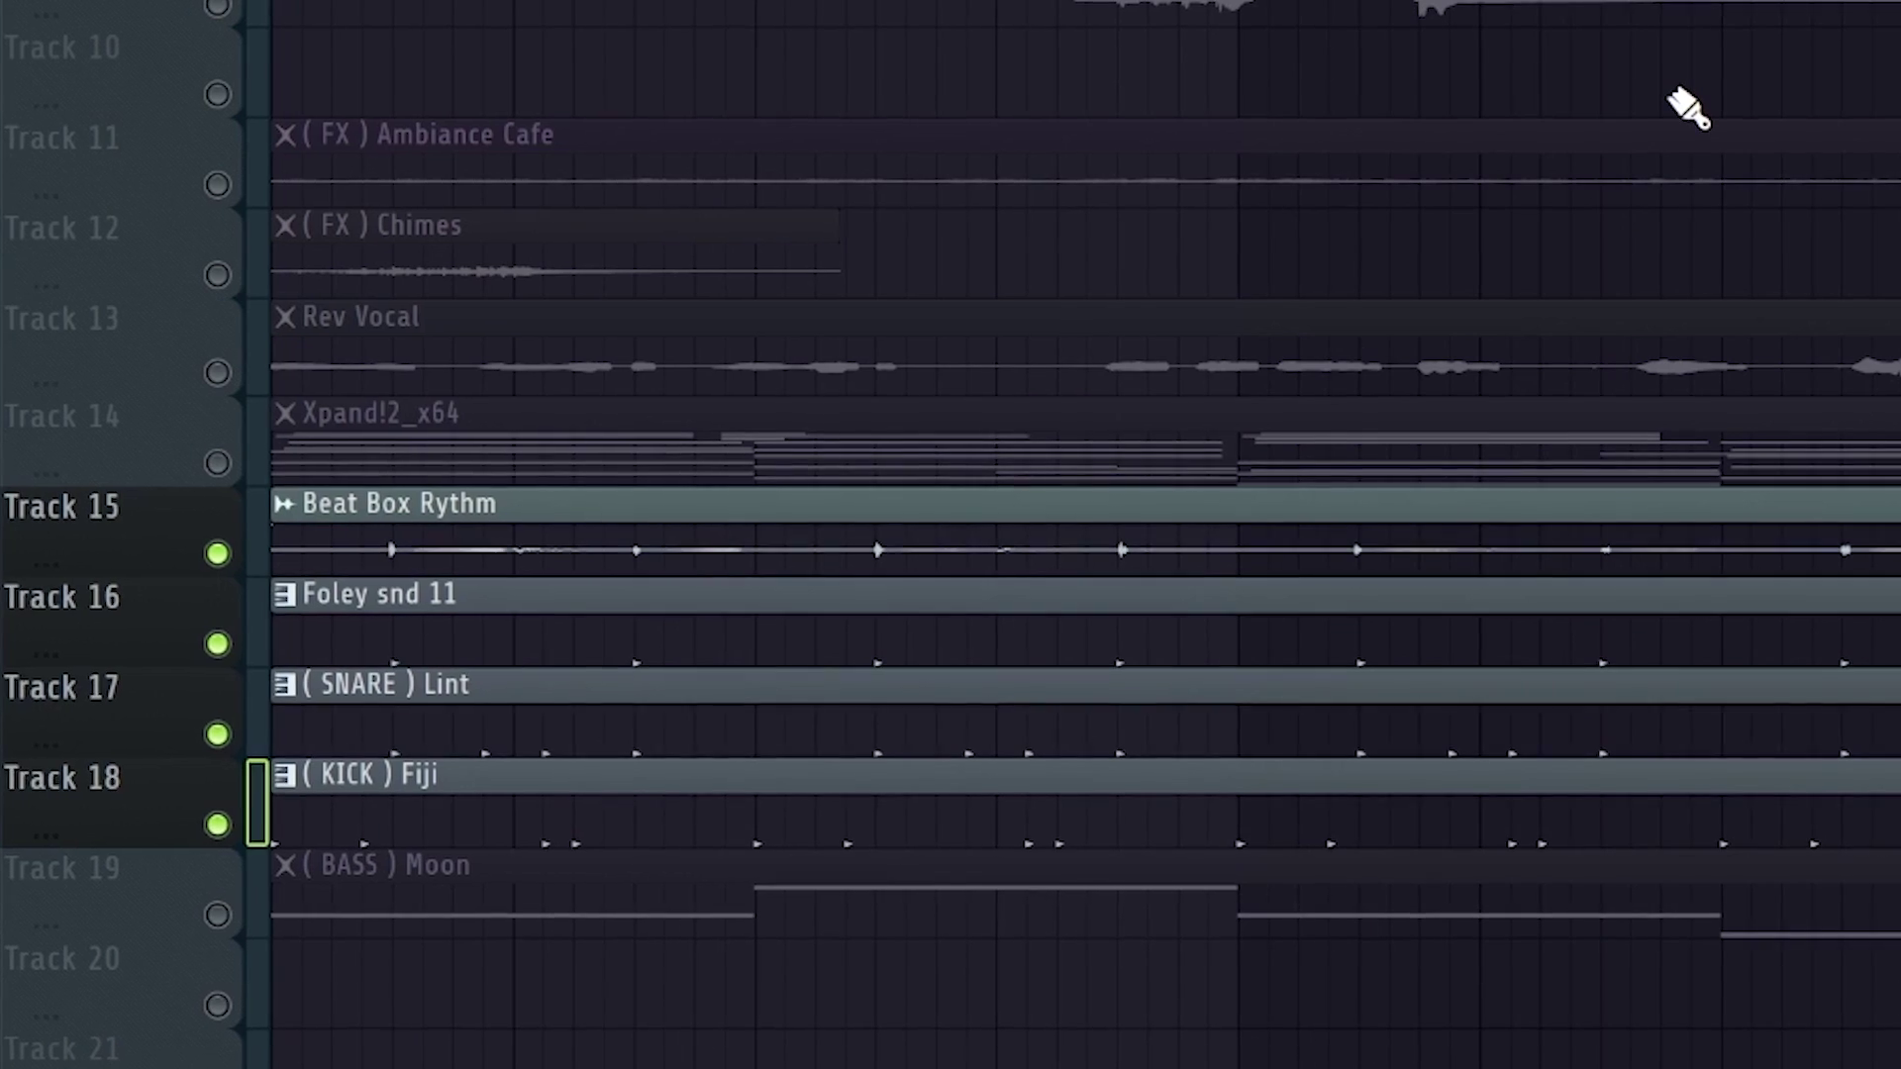
key(space)
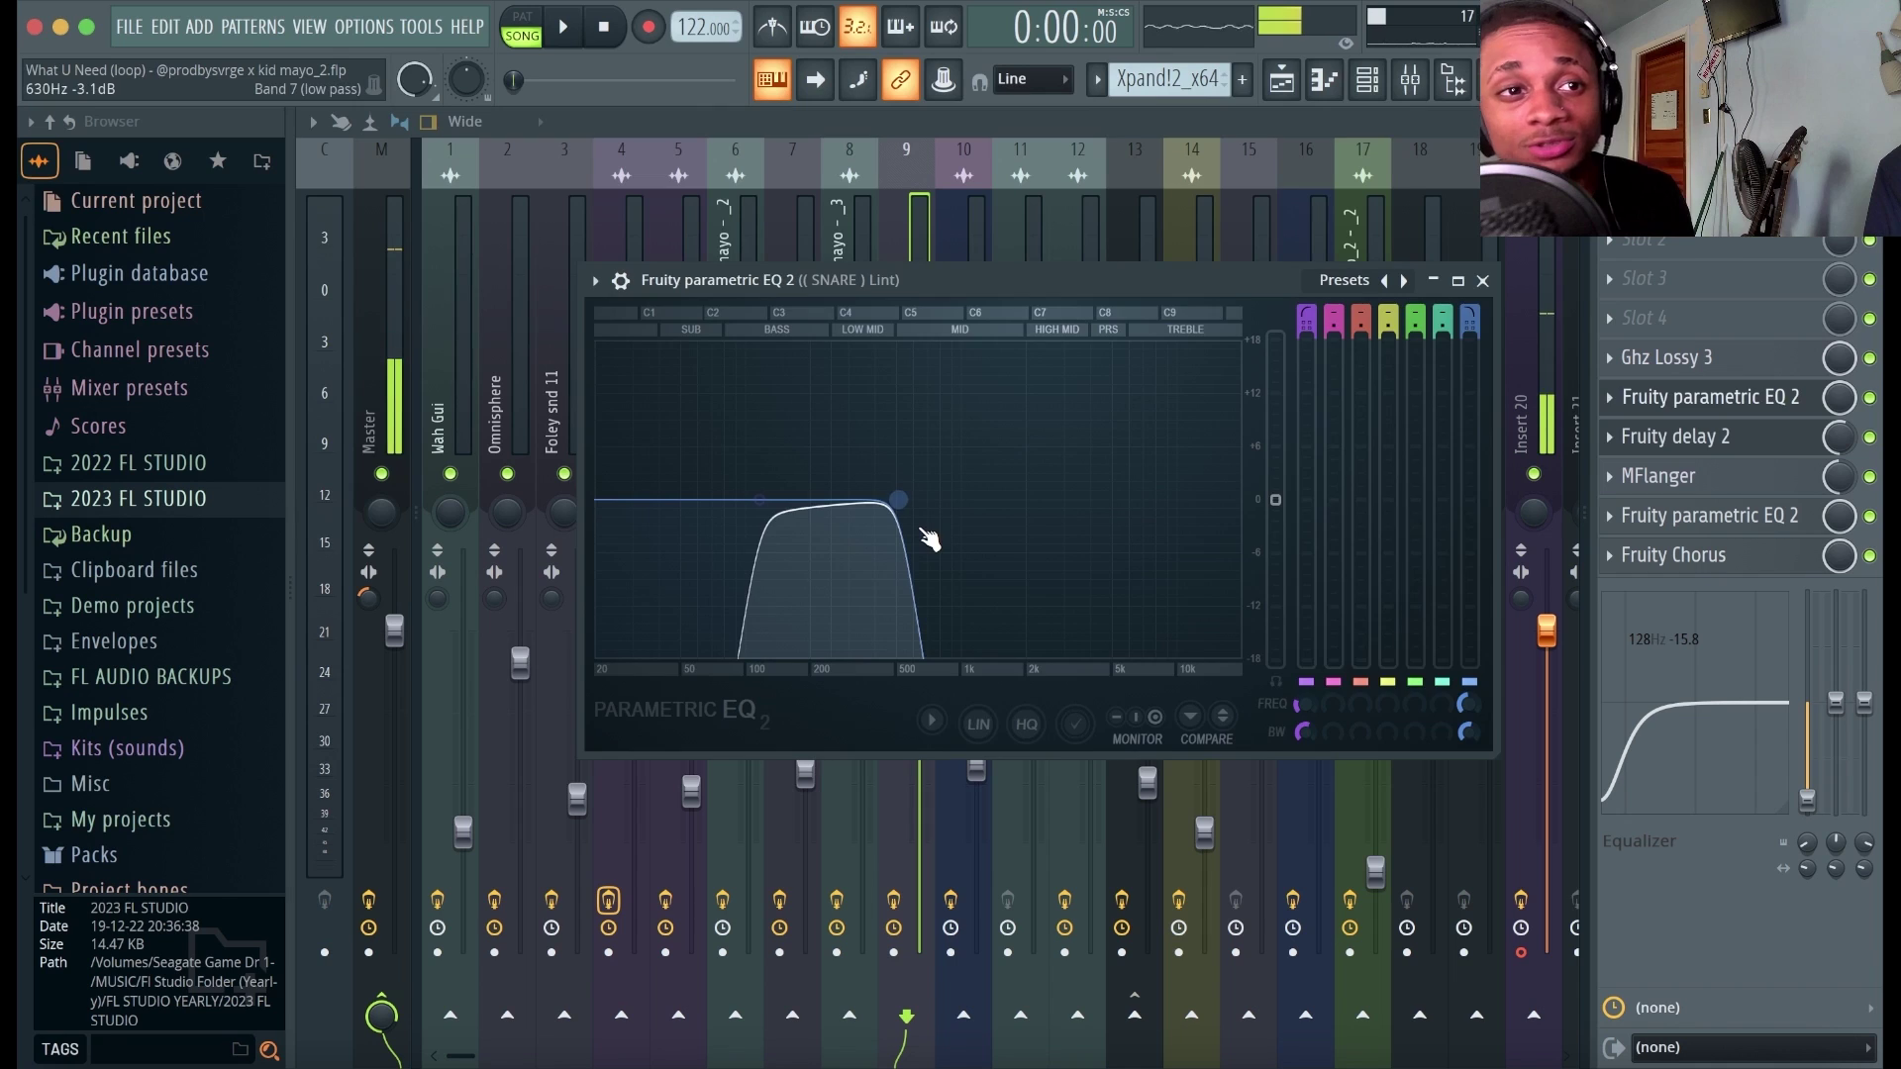
Review the Fruity delay 2, MFlanger, second Fruity parametric EQ 2 and Fruity Chorus effects on the ( SNARE ) Lint mixer track.
key(Escape)
click(1750, 446)
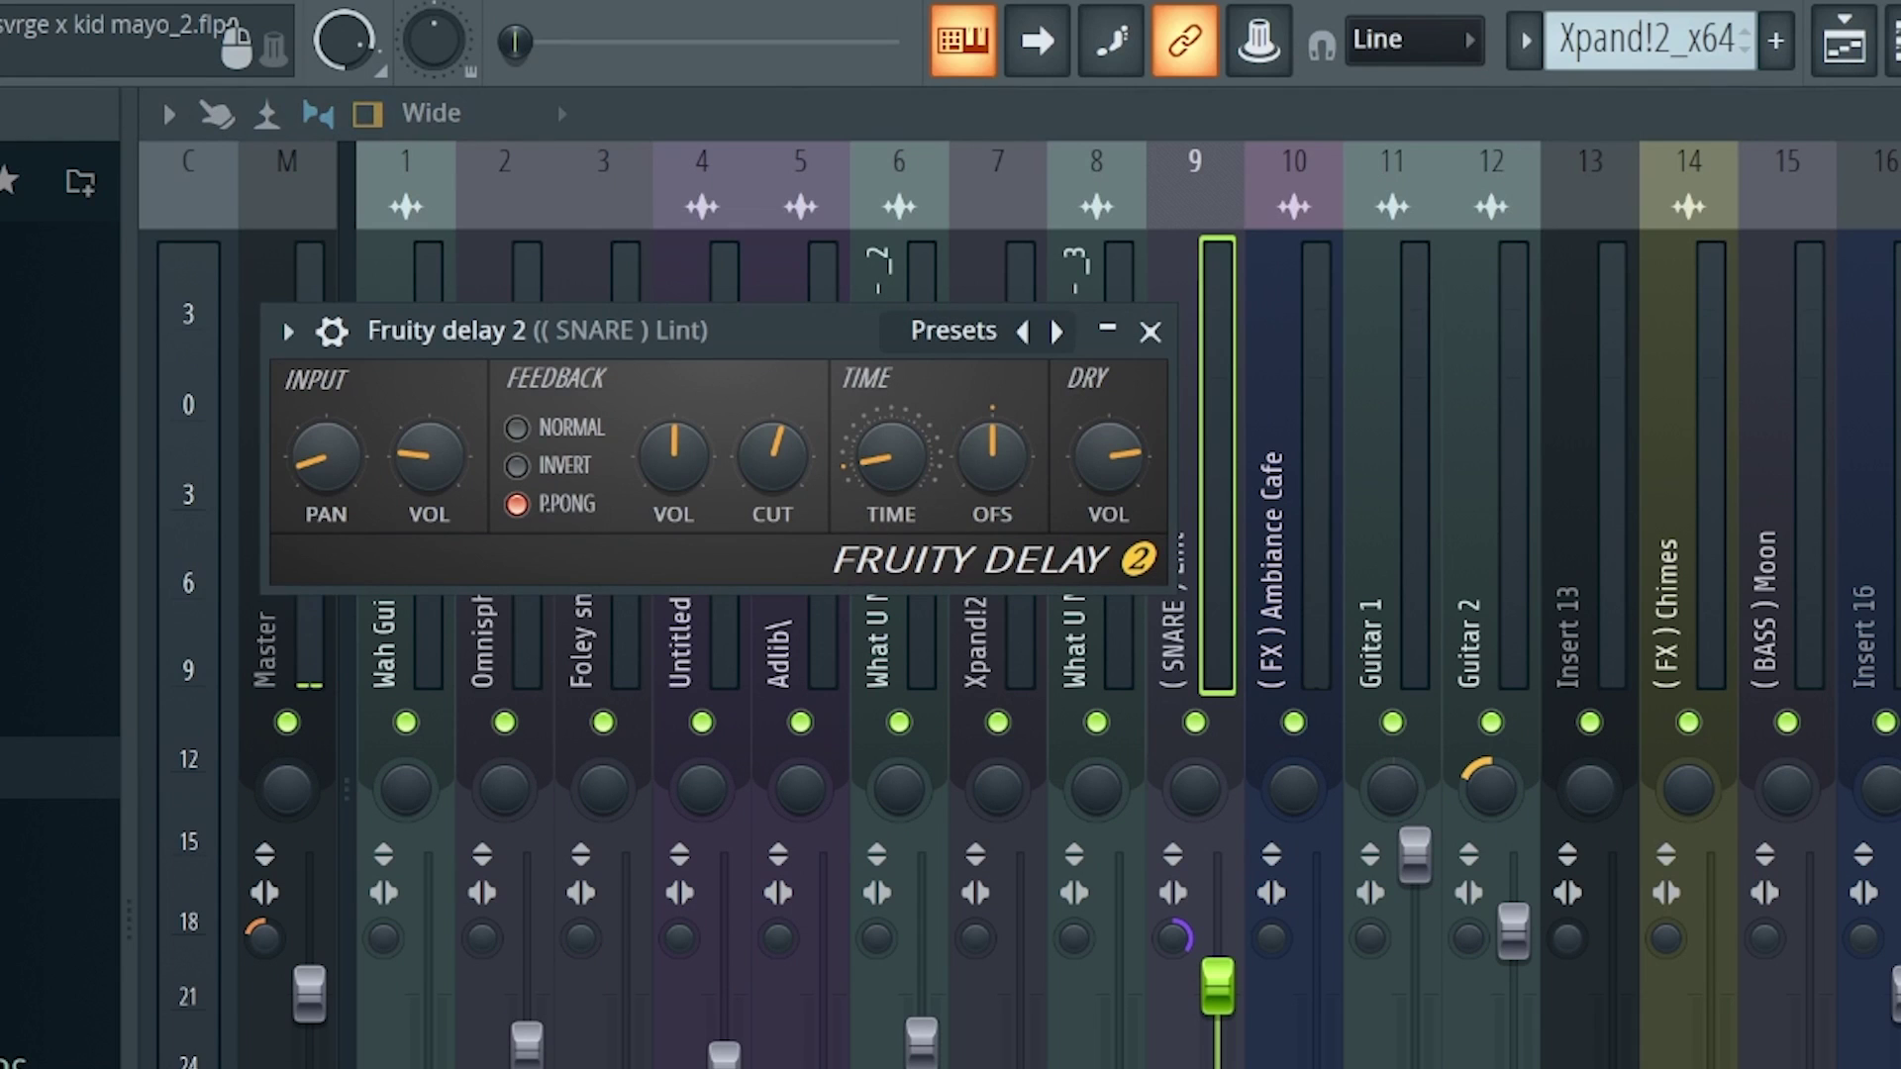
click(1742, 477)
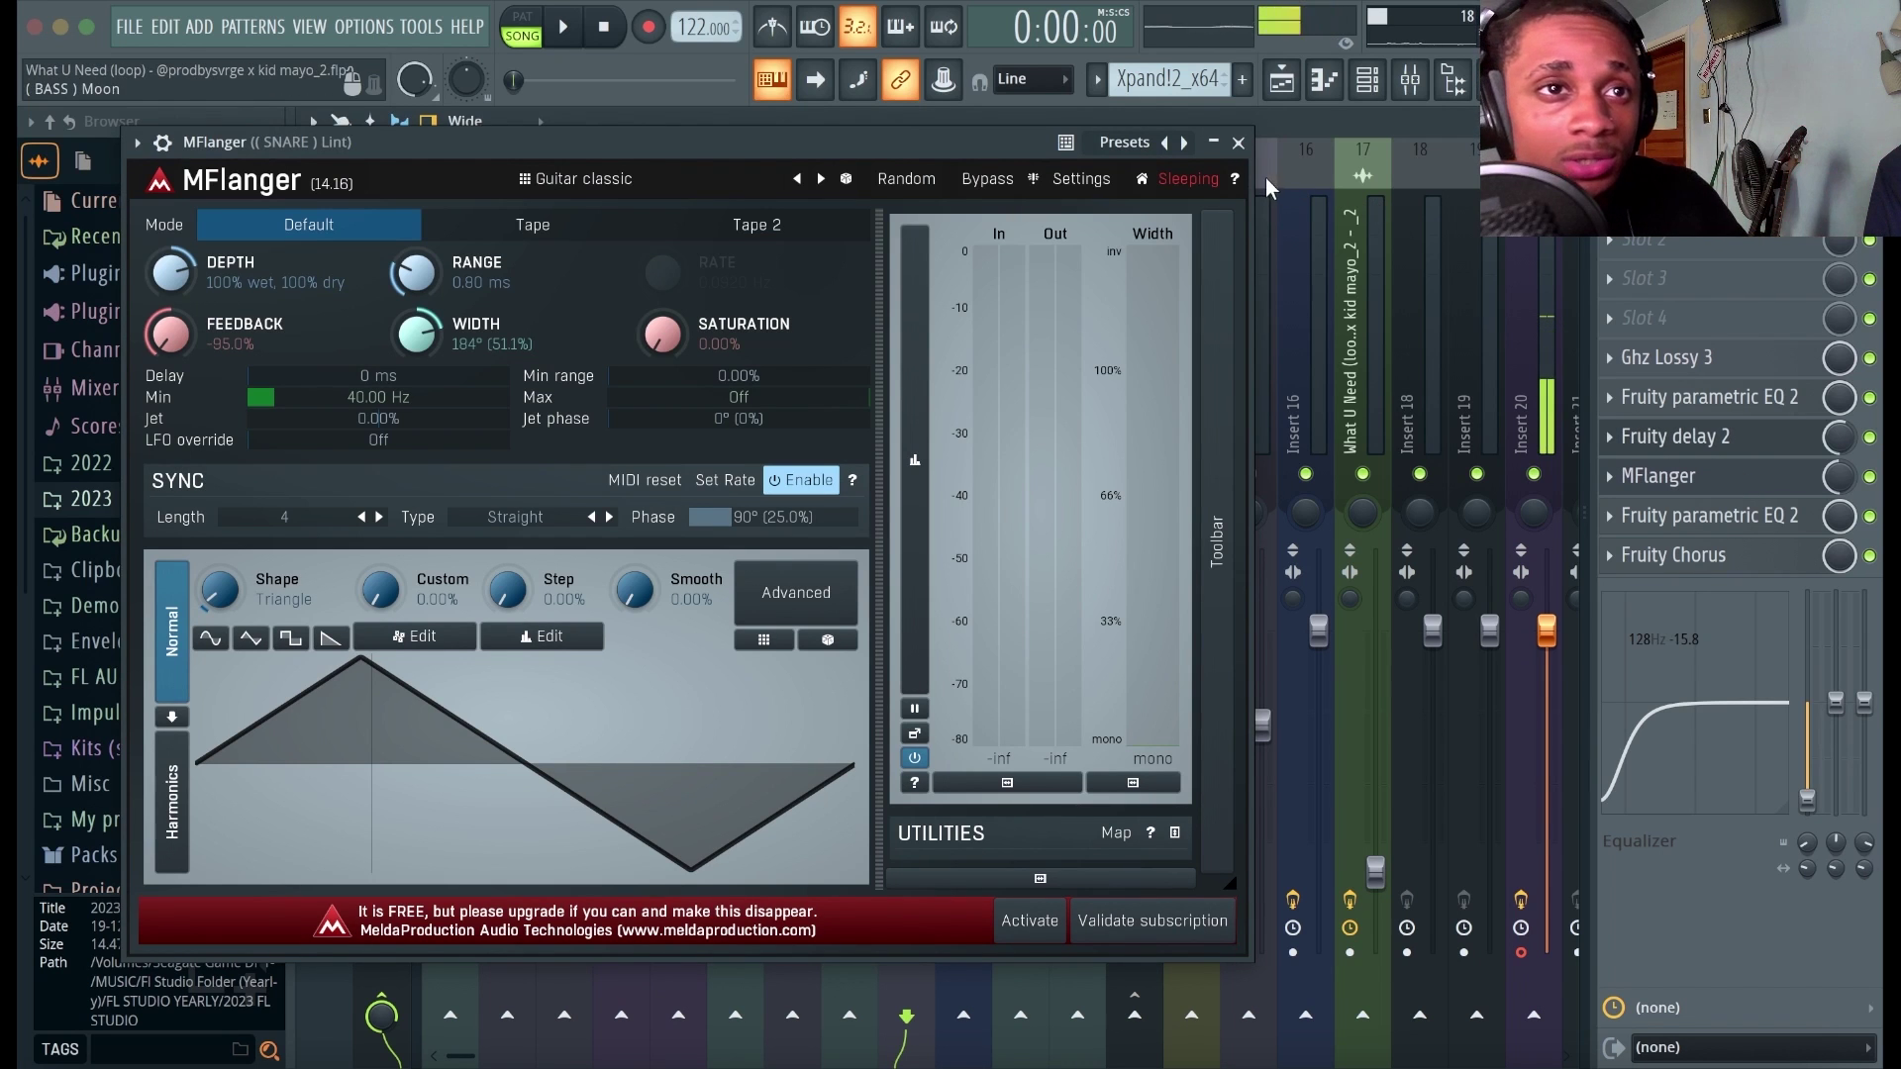
click(1237, 143)
click(1703, 516)
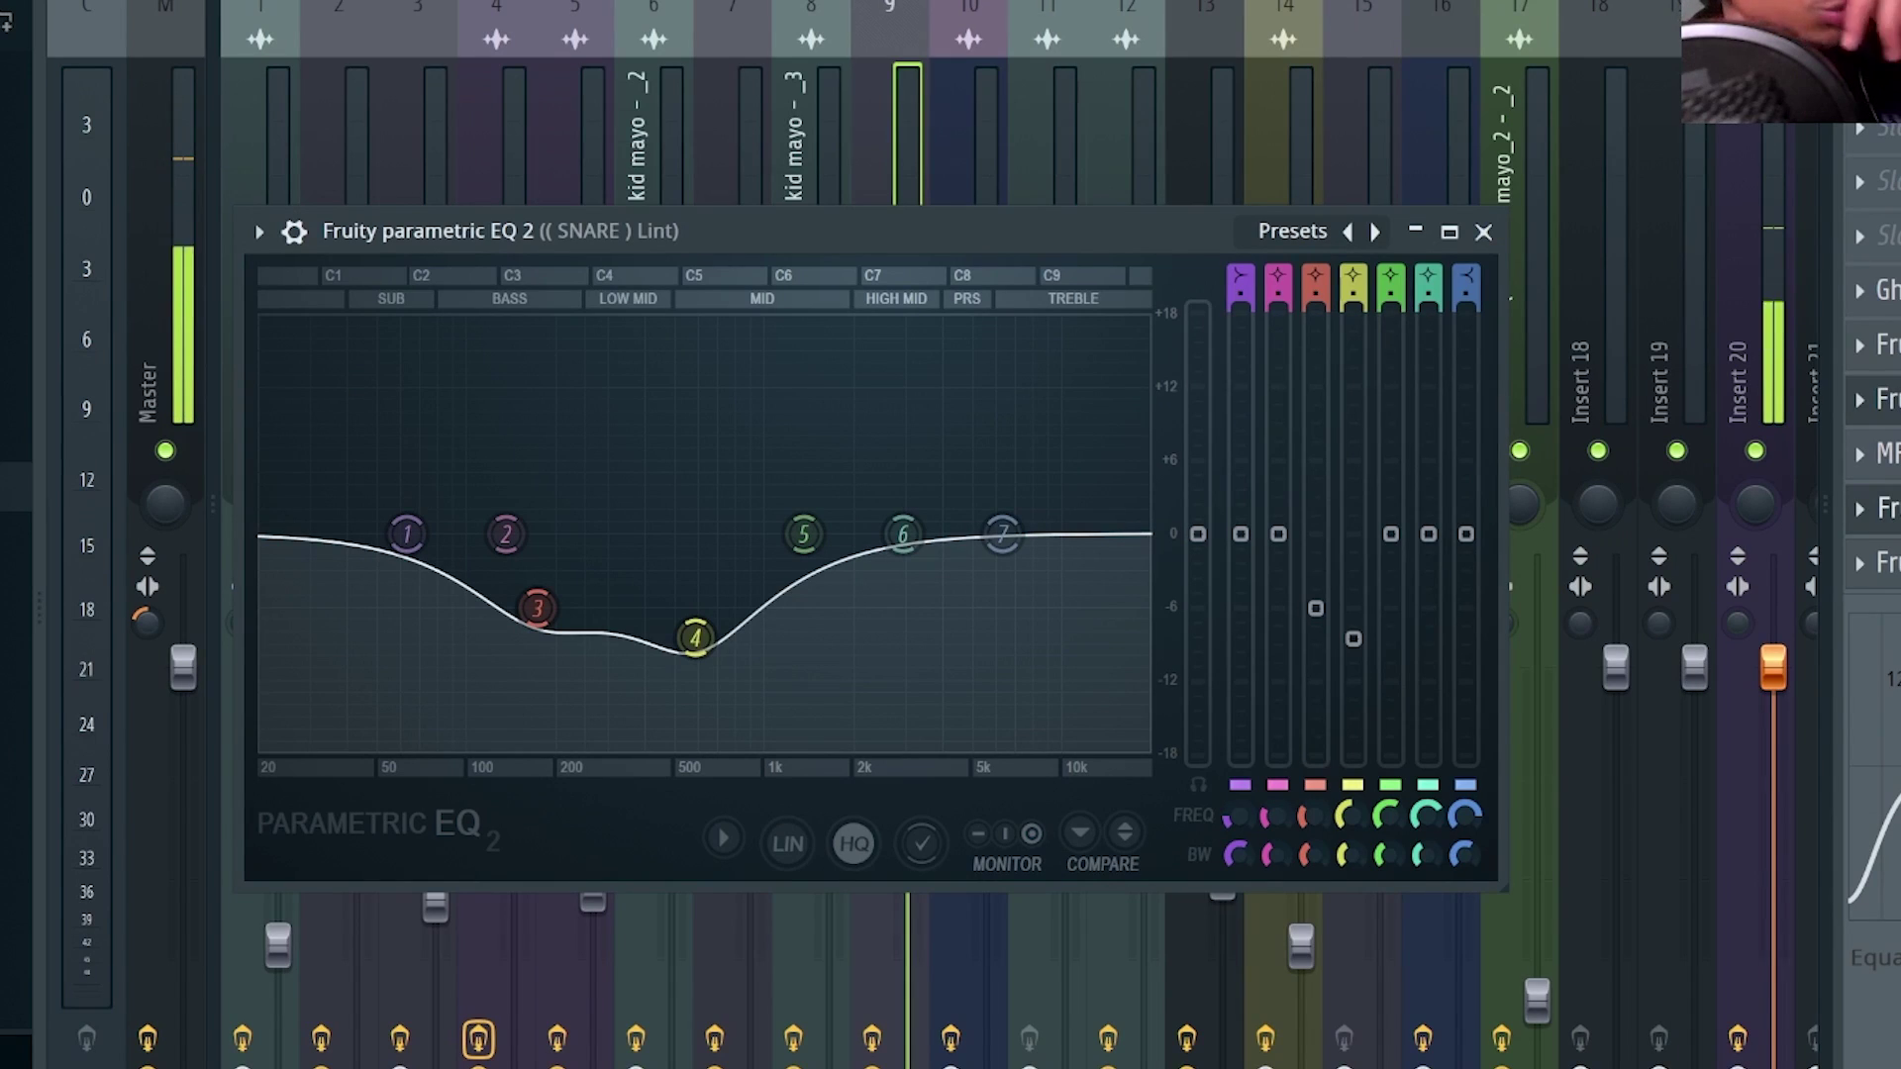
click(1483, 232)
click(1886, 563)
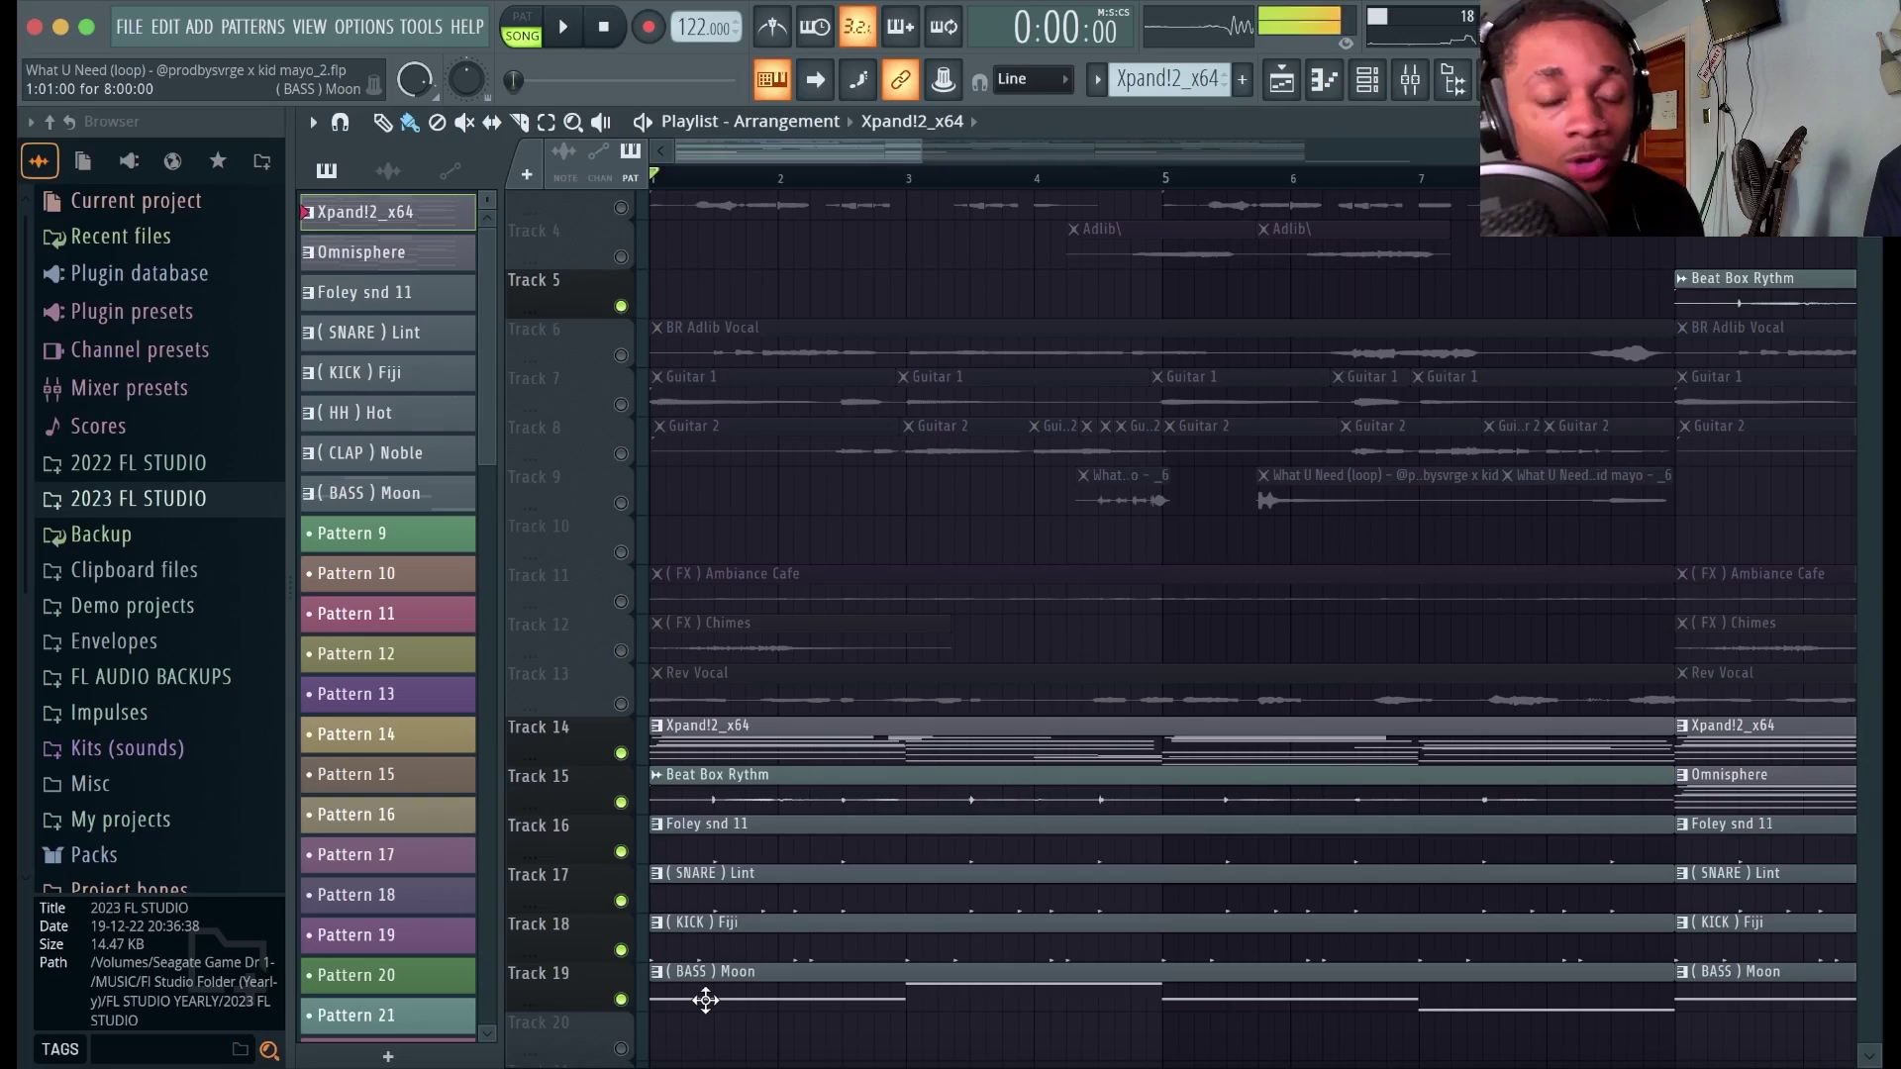
Open the ( BASS ) Moon pattern in the piano roll and play its notes.
click(709, 1002)
double_click(715, 1010)
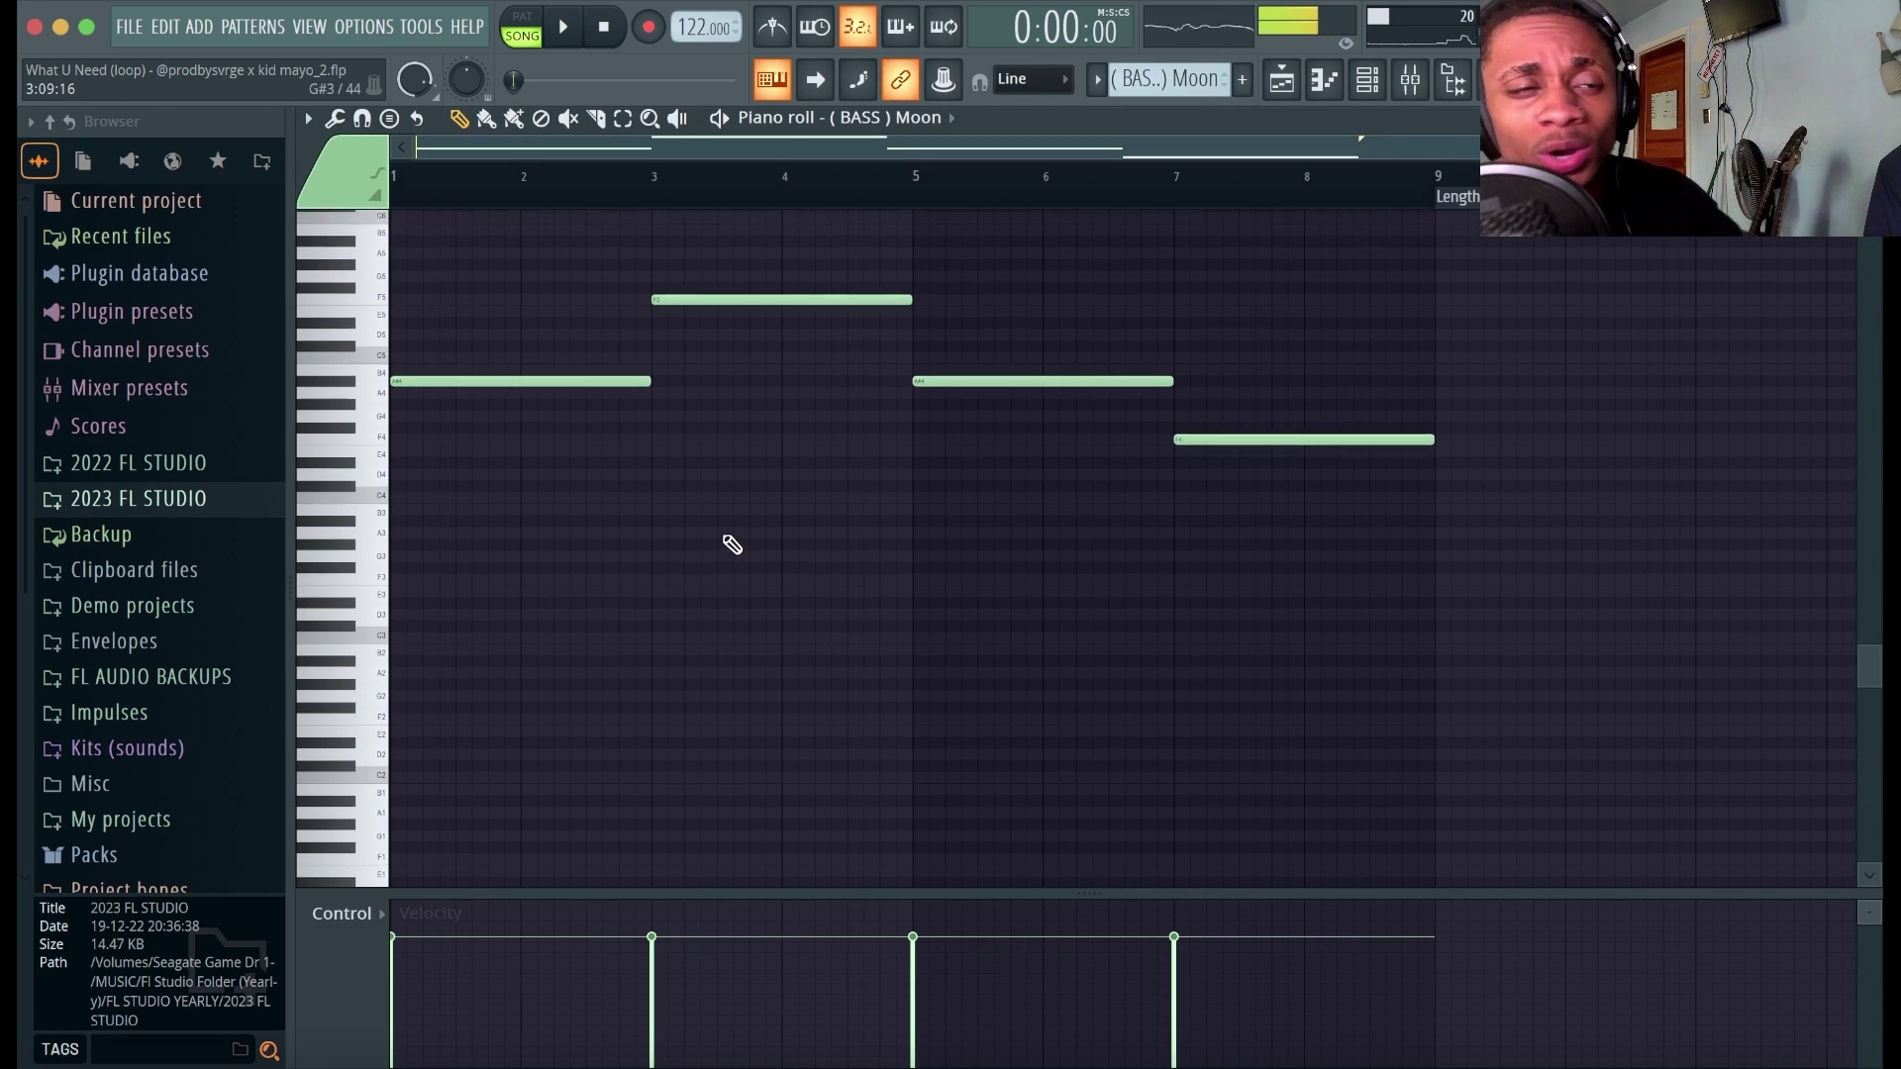
scroll(730, 539, up, 4)
key(space)
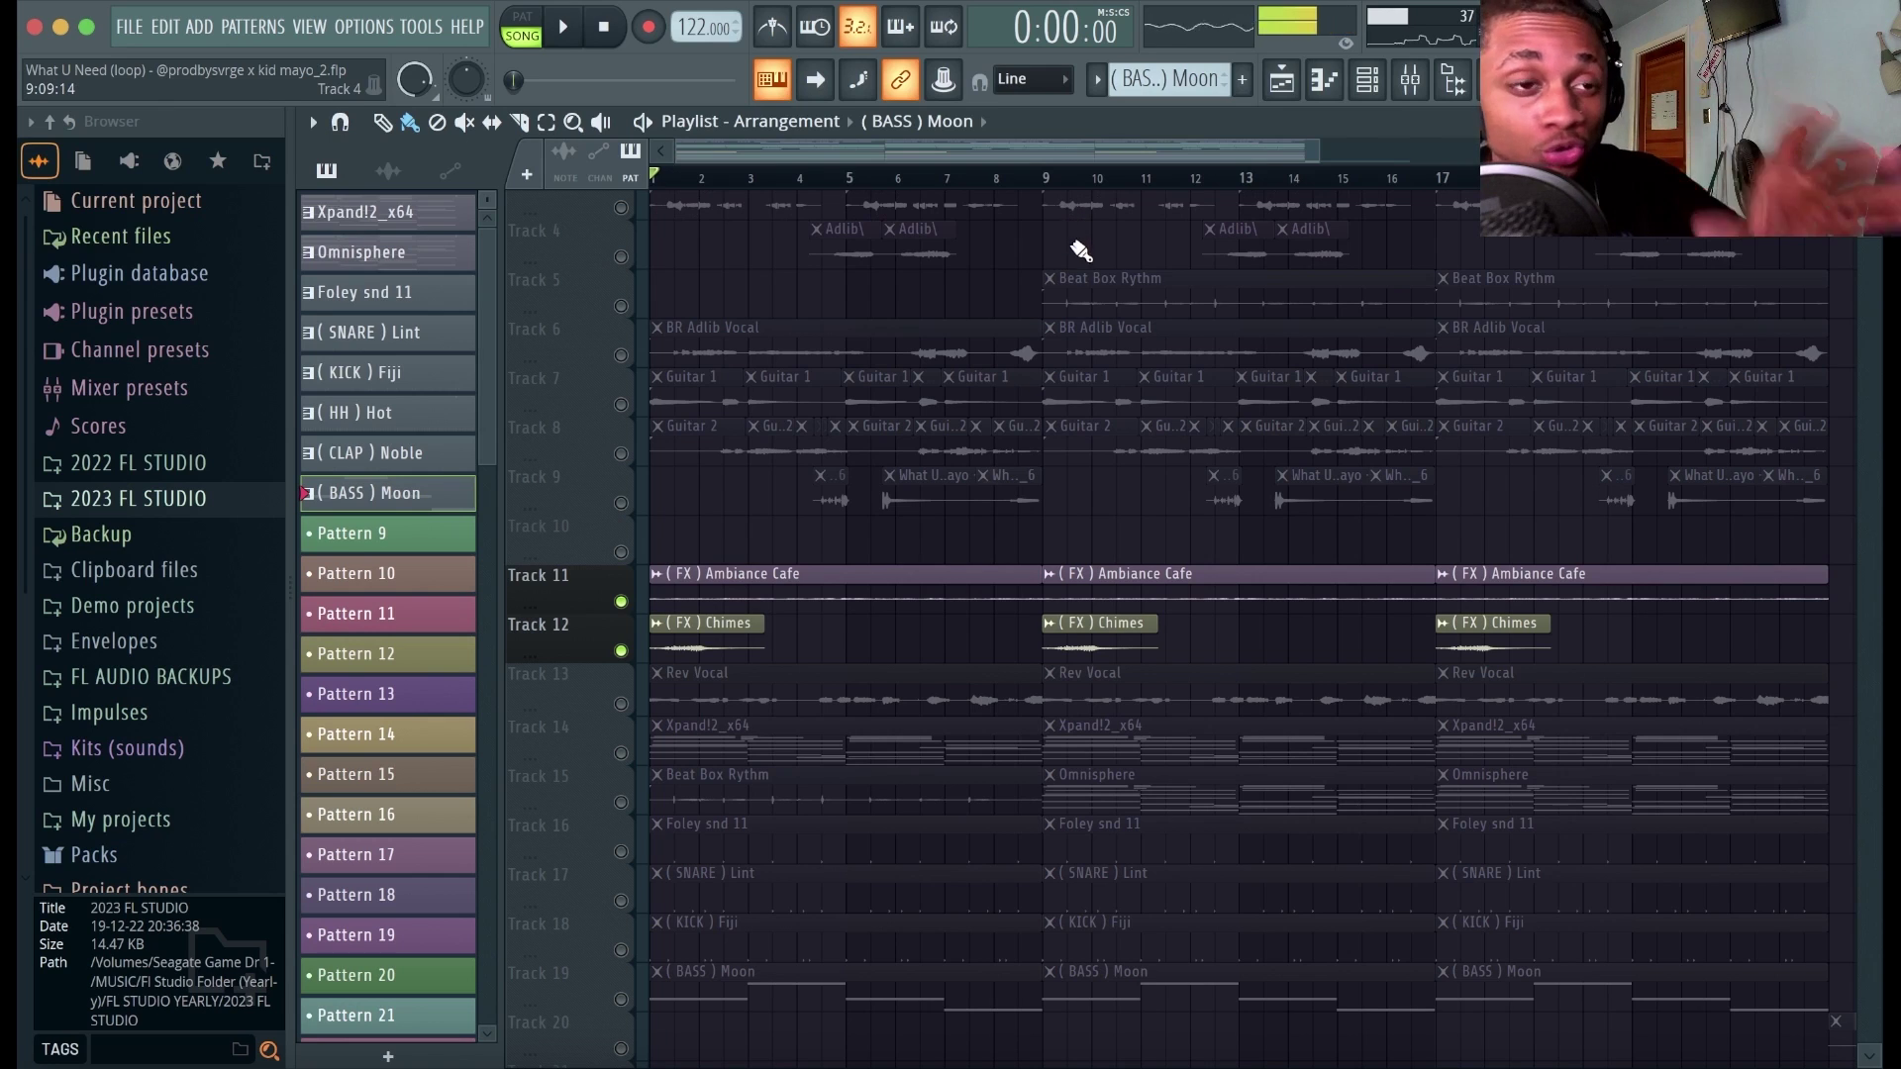
Play the soloed ( FX ) Ambiance Cafe and ( FX ) Chimes tracks together.
drag(1297, 158, 1116, 195)
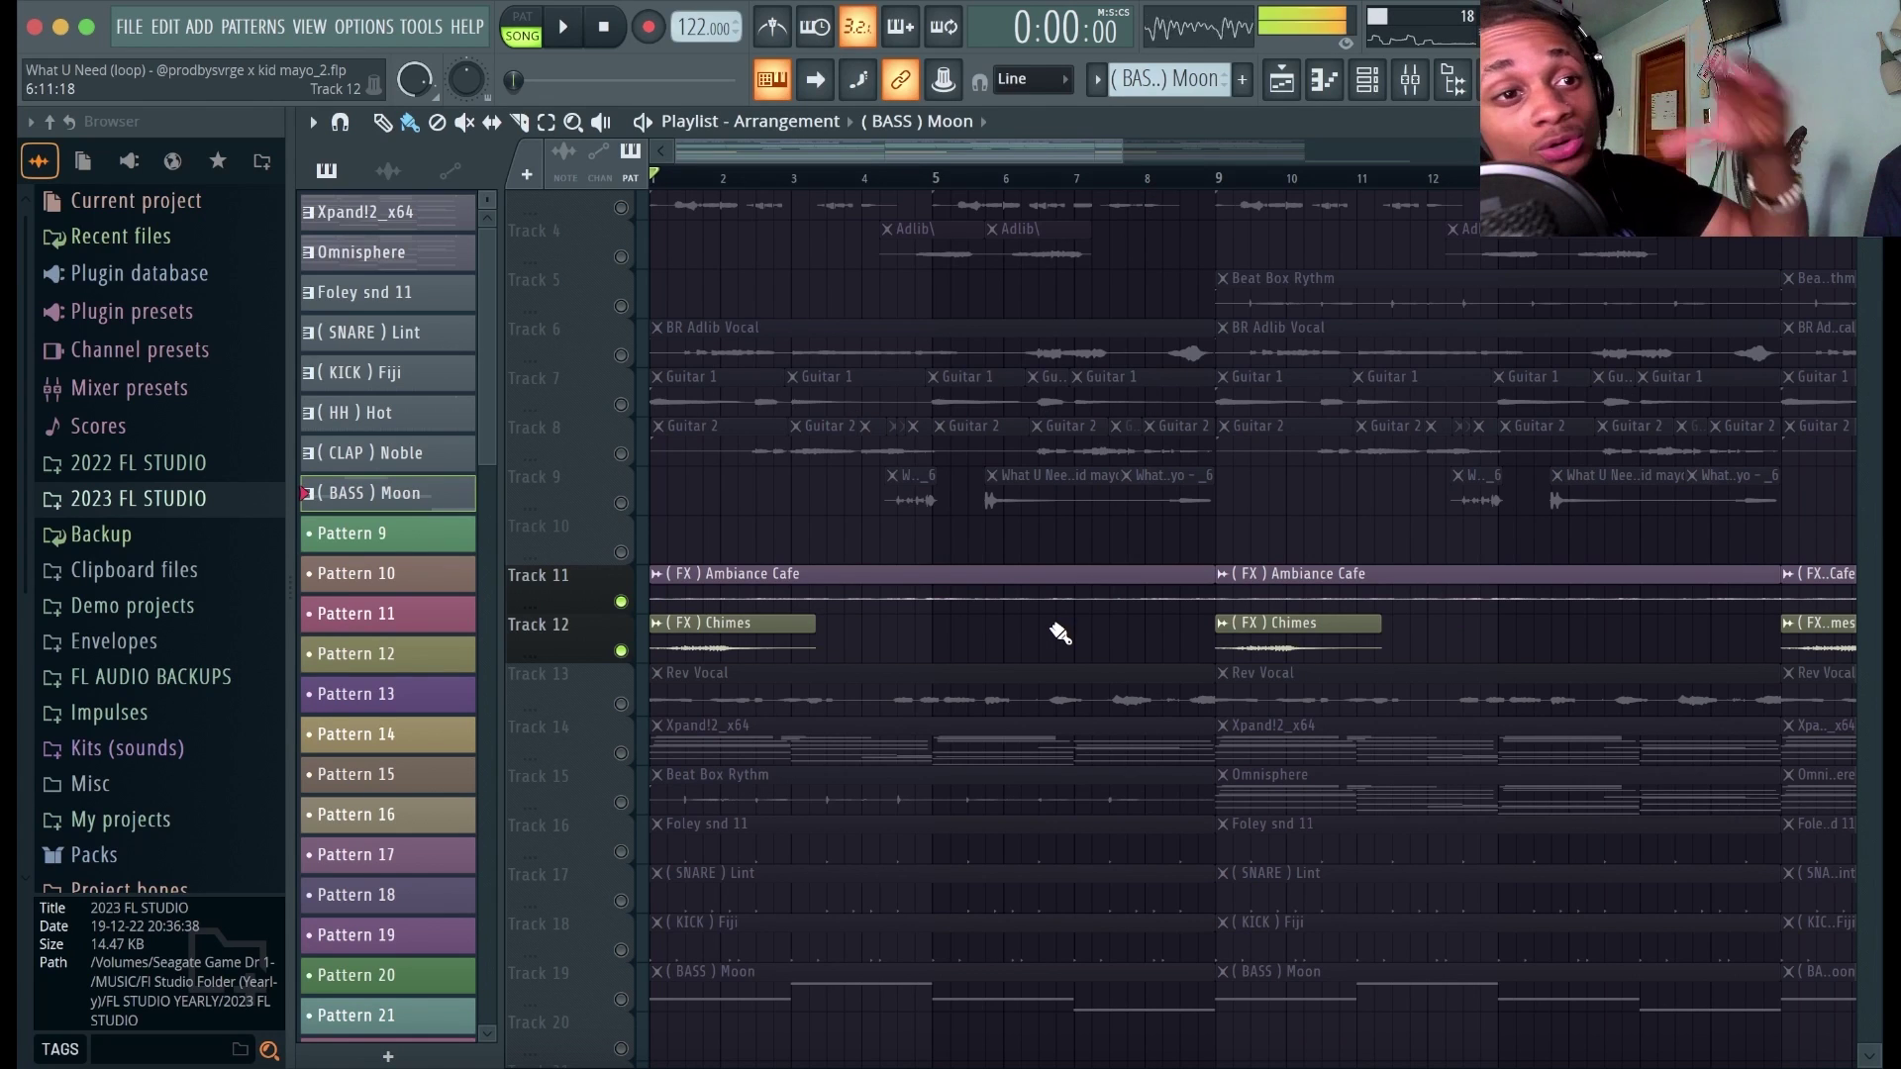
scroll(990, 669, up, 2)
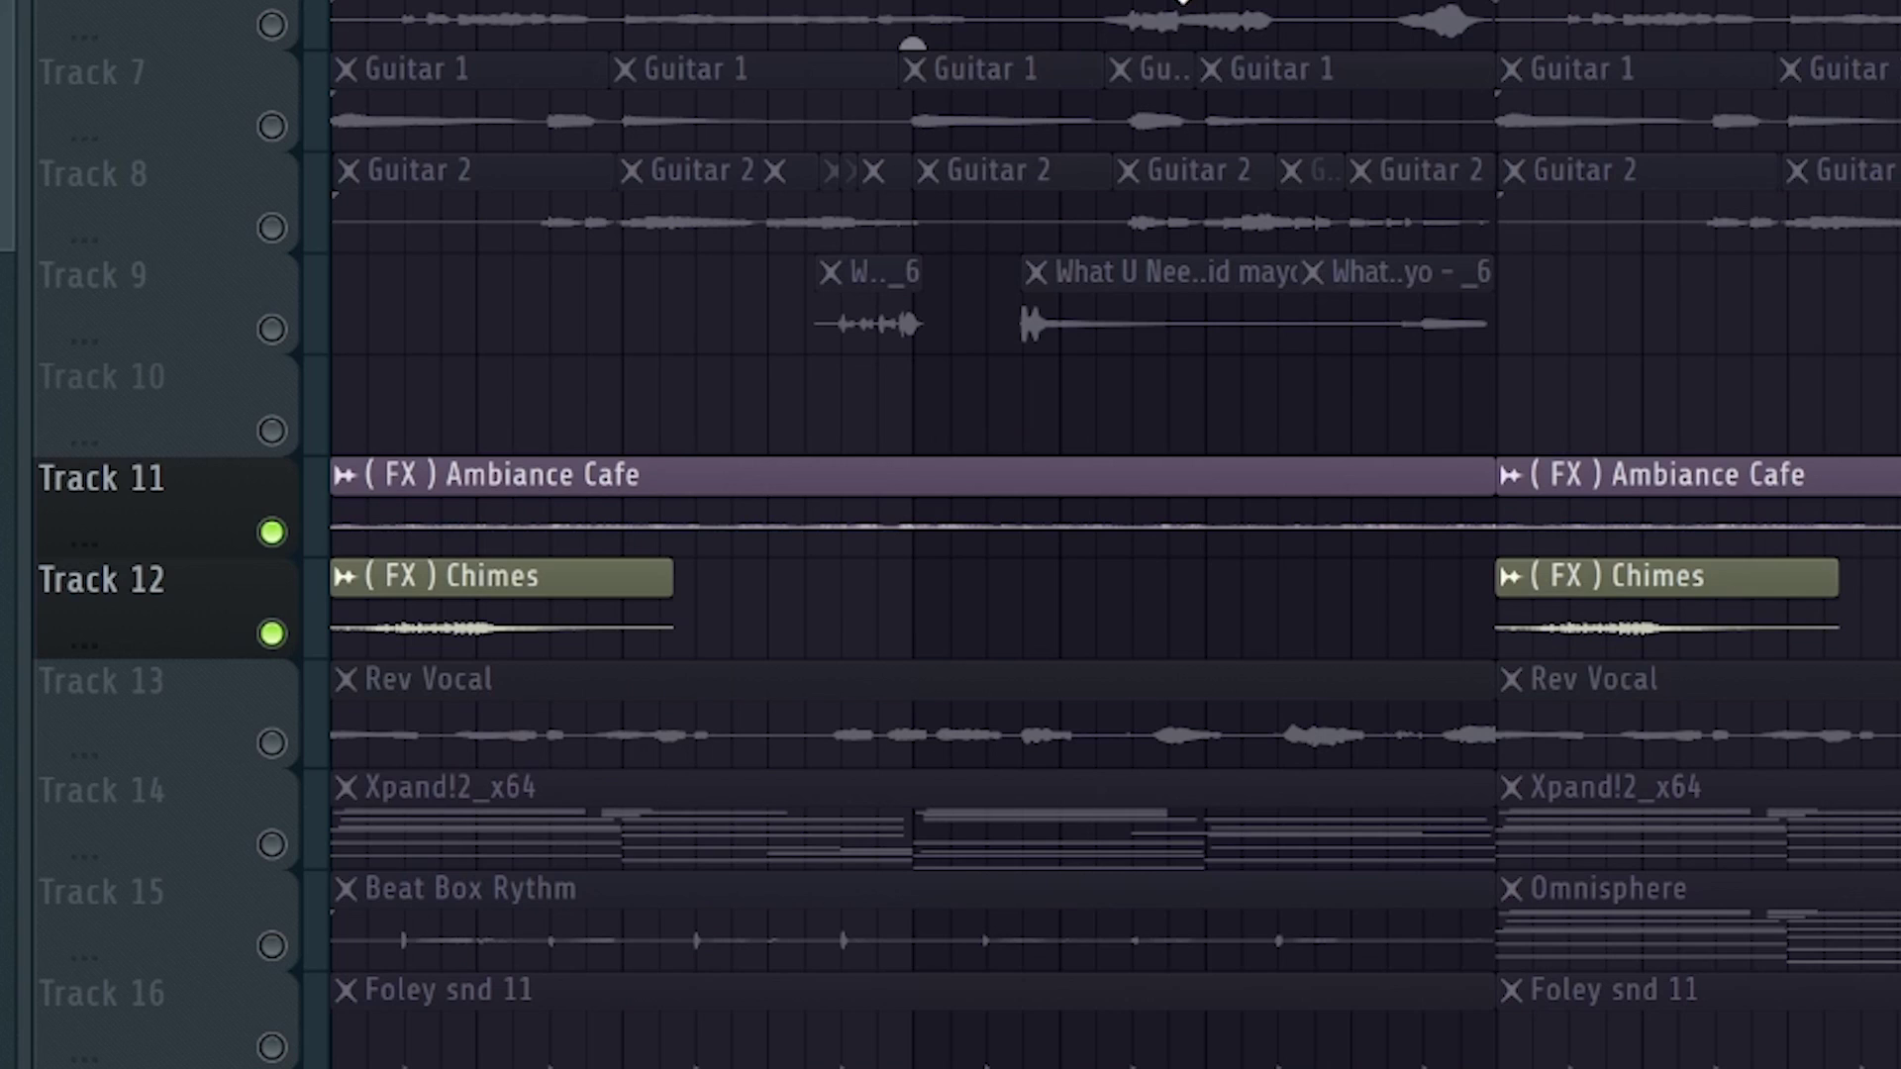
key(space)
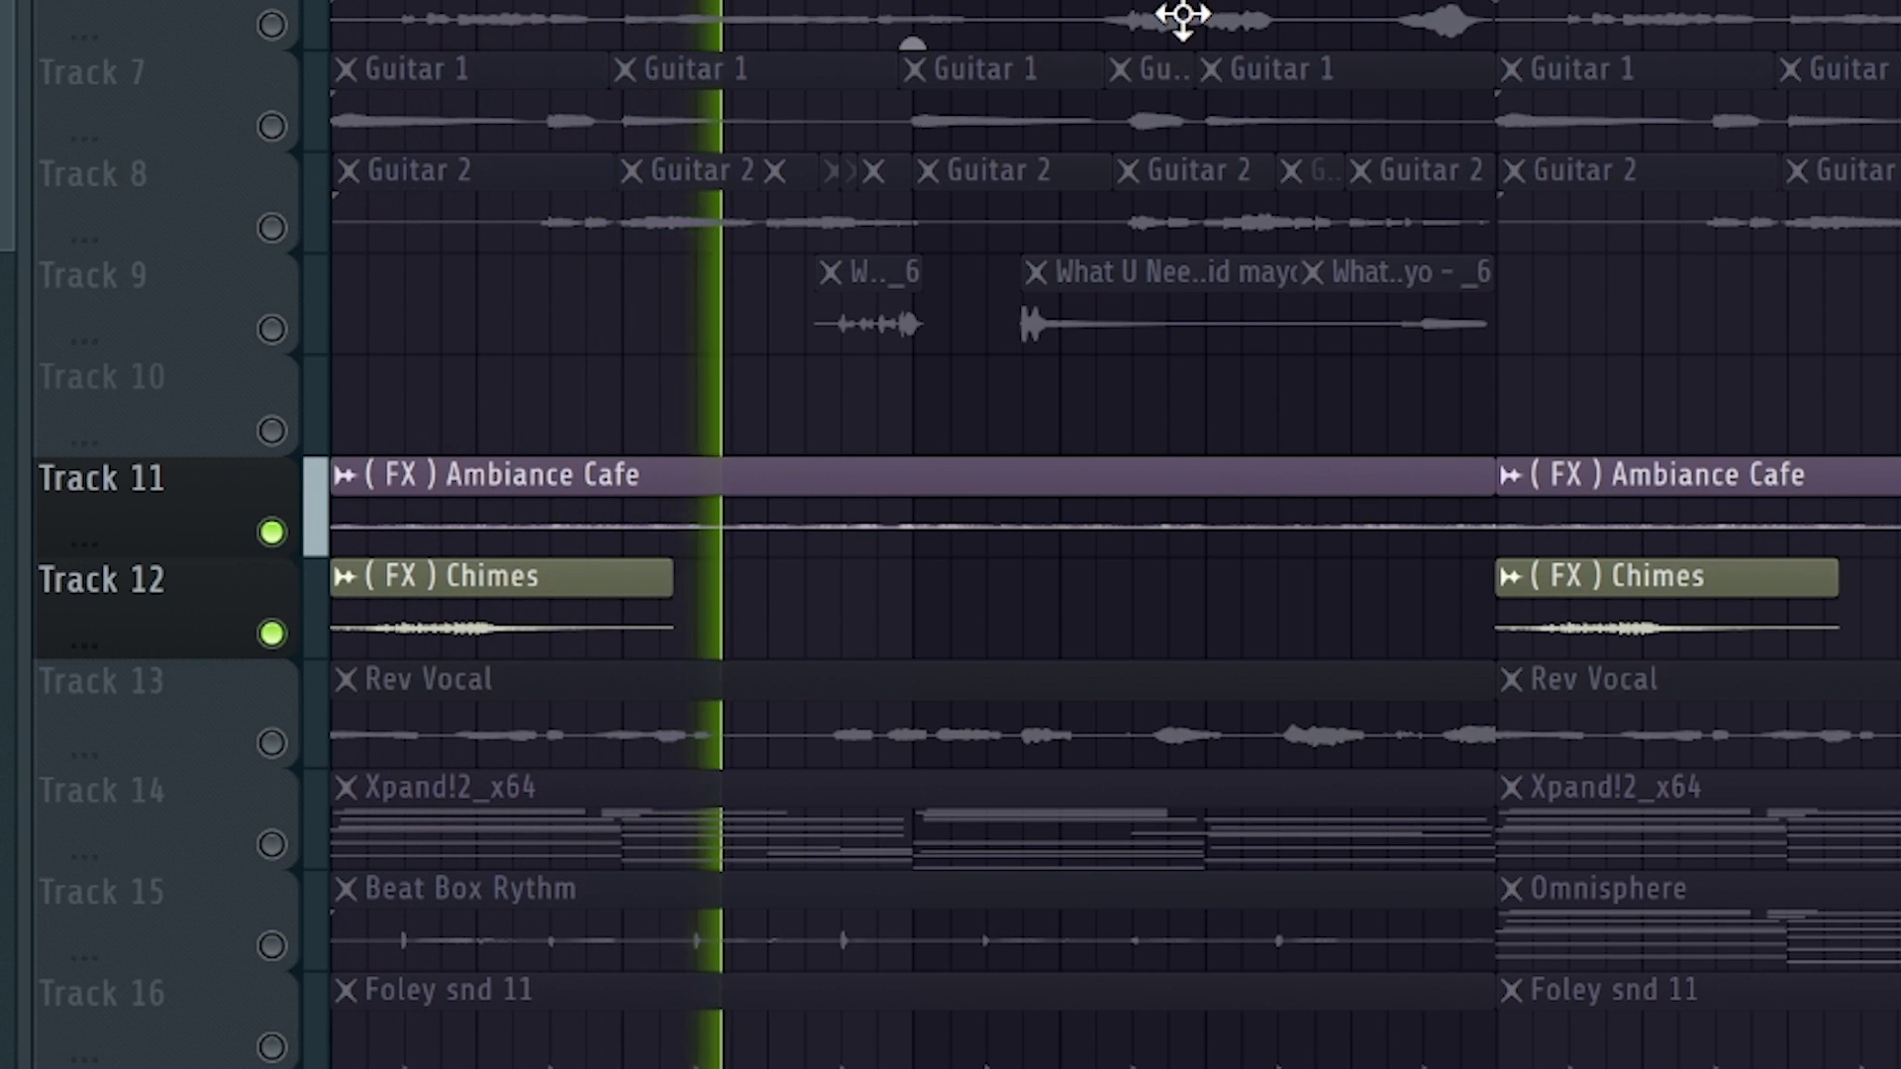
key(space)
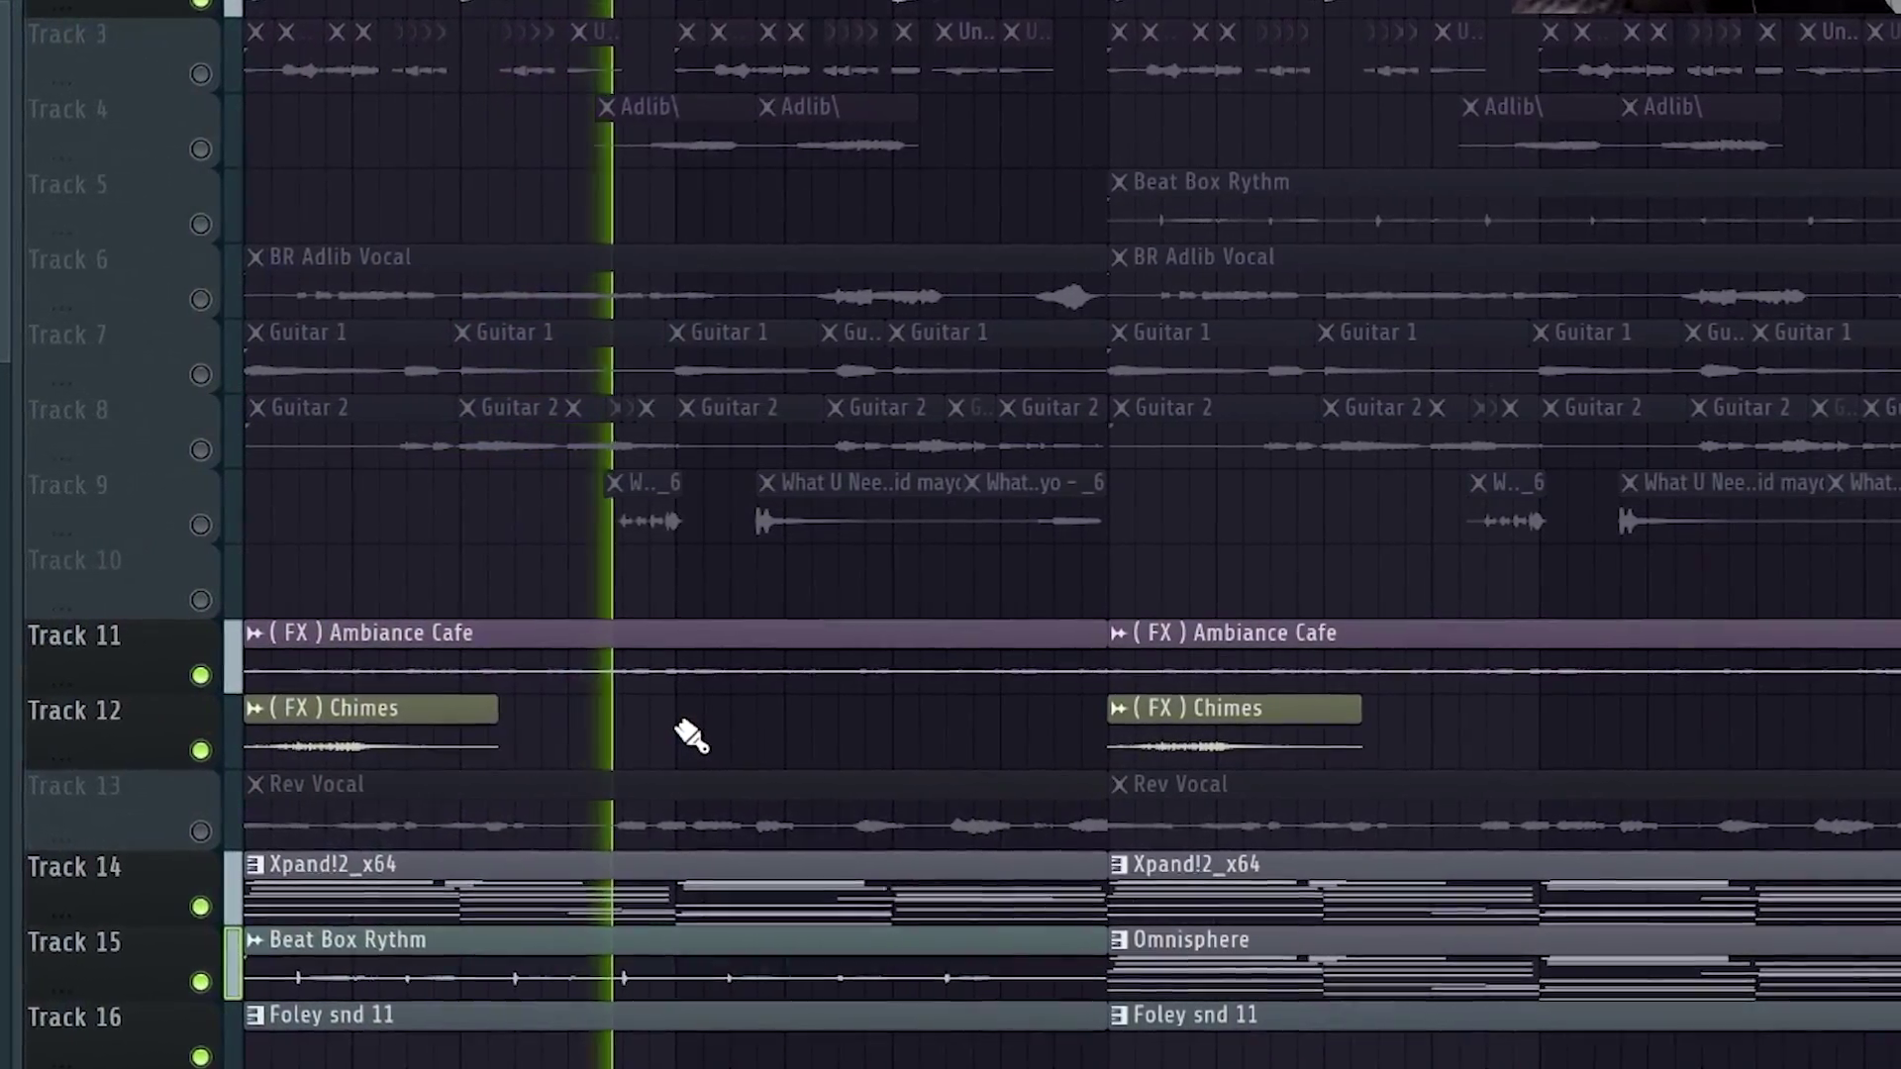
Unmute the What U Need clips on Track 9 and the guitar tracks, and play Tracks 7 to 9 together.
click(200, 524)
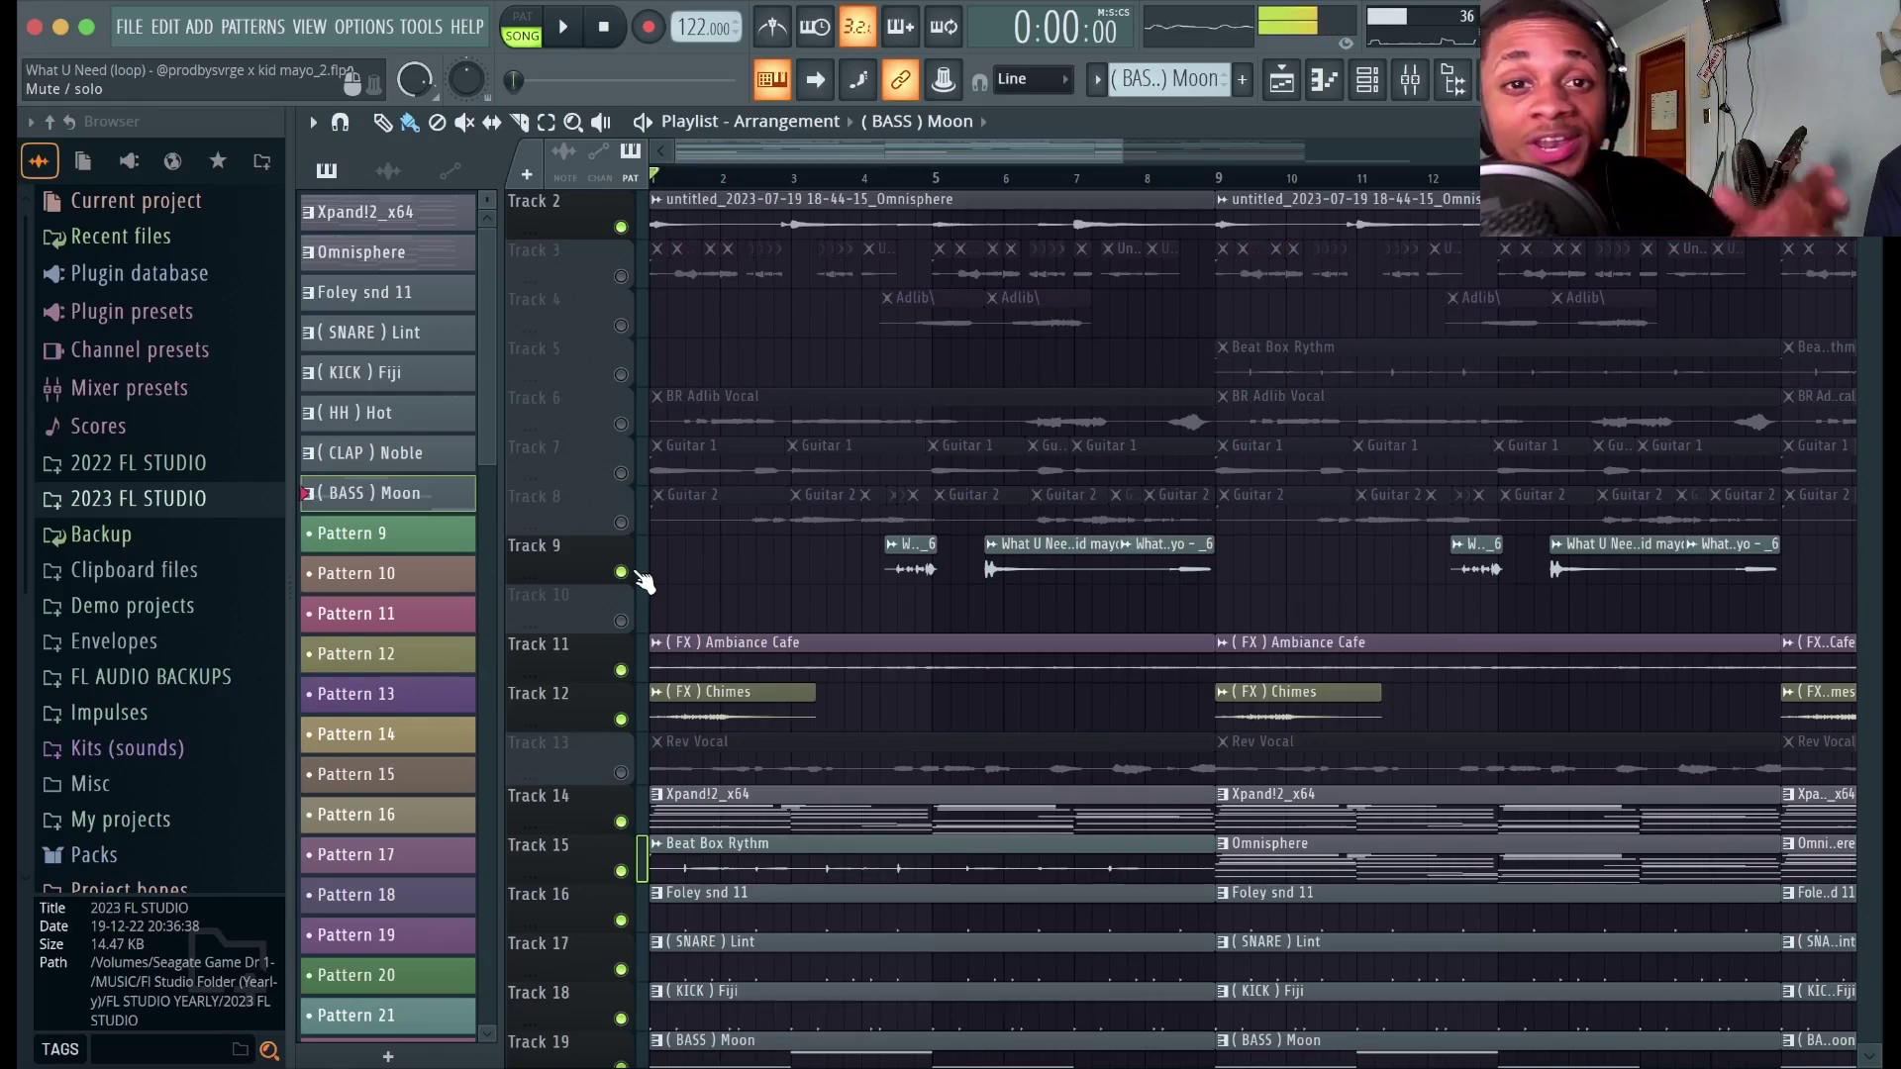
click(621, 473)
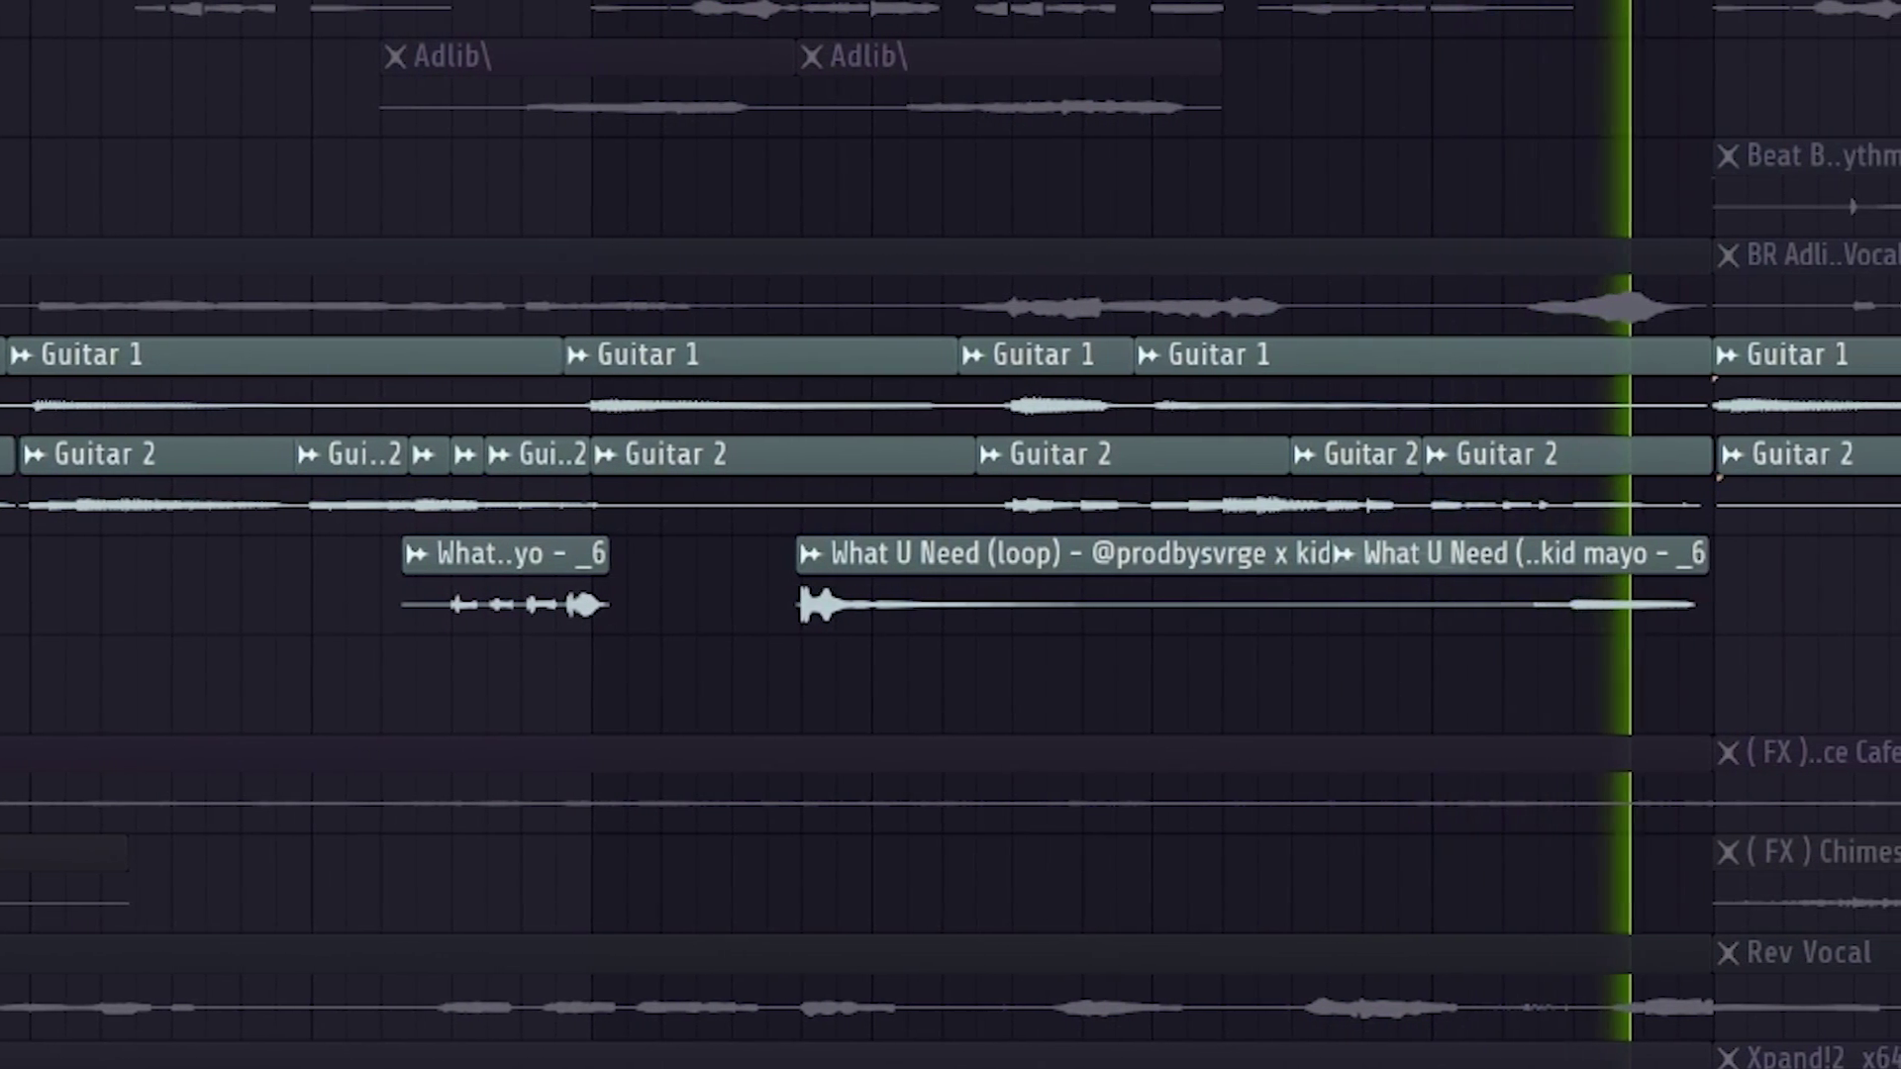
key(space)
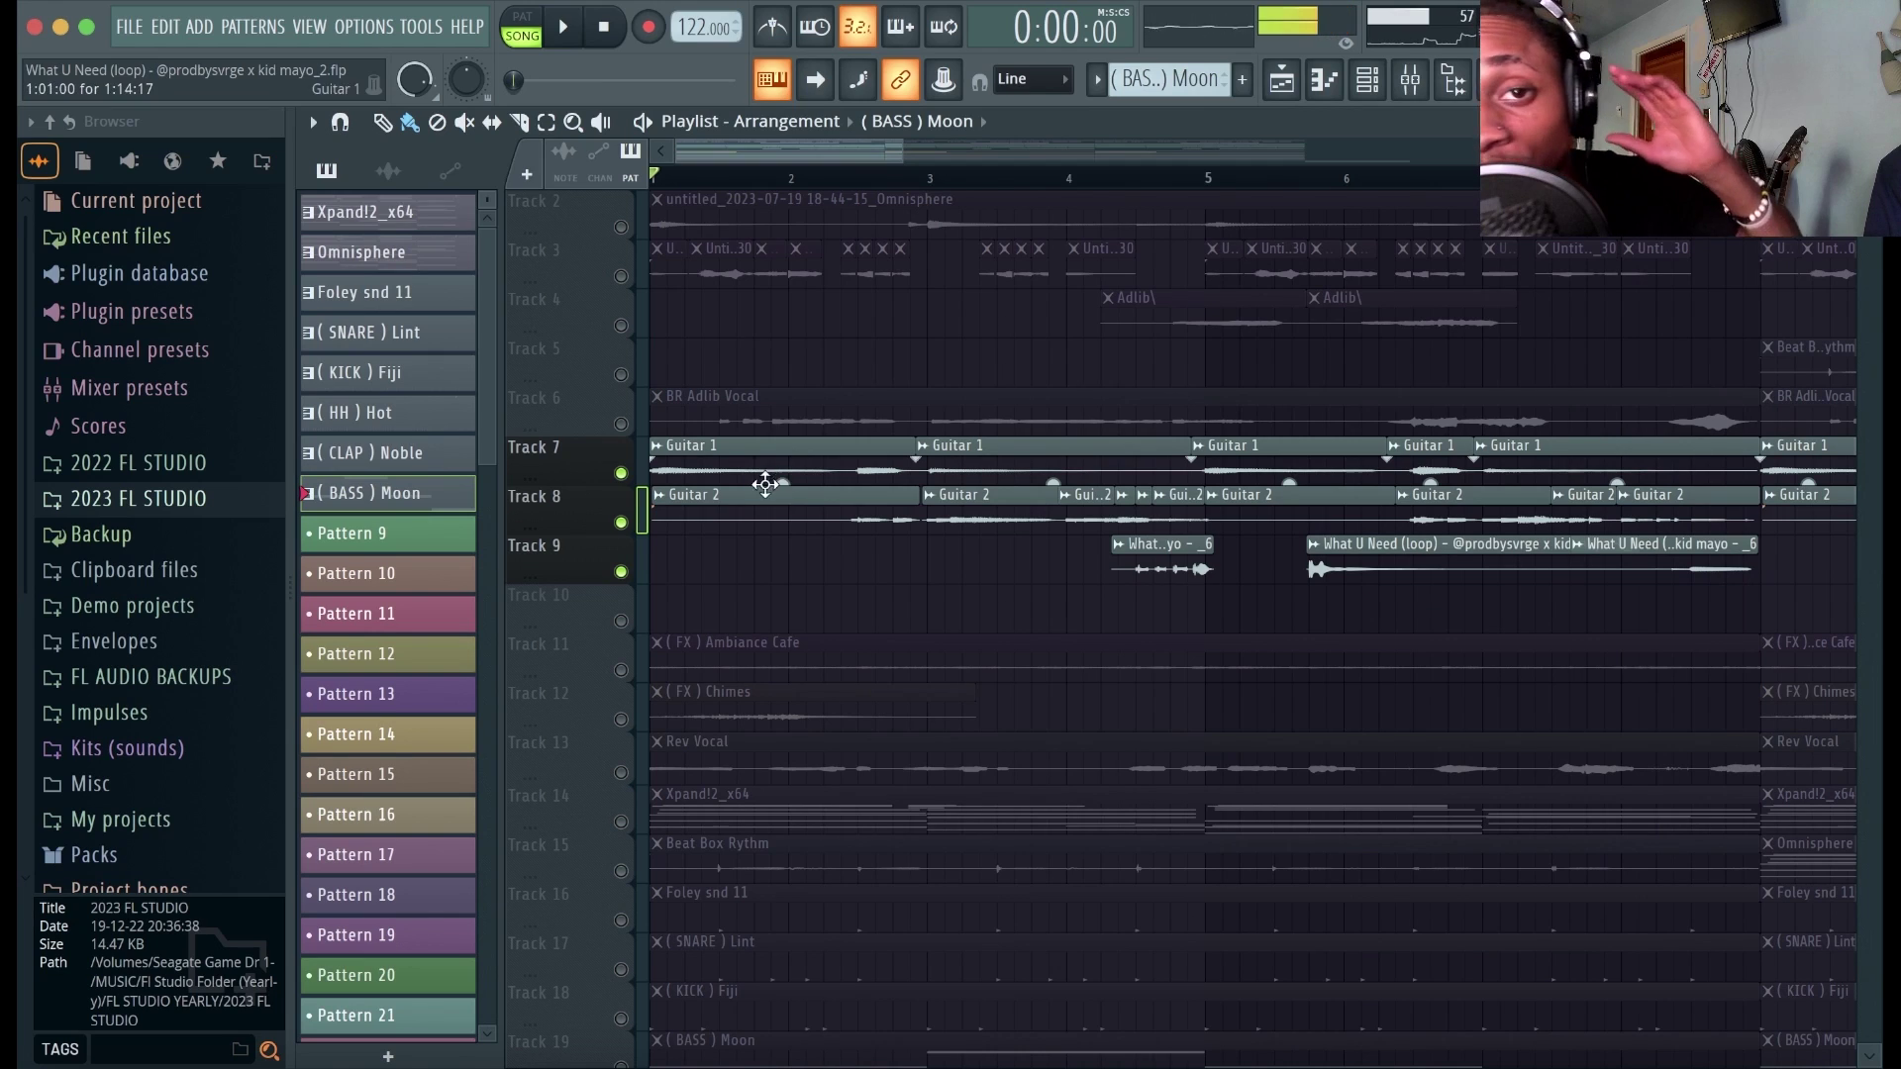
Solo and play the Guitar 1 track, and open the mixer to review its effects.
right_click(621, 473)
key(space)
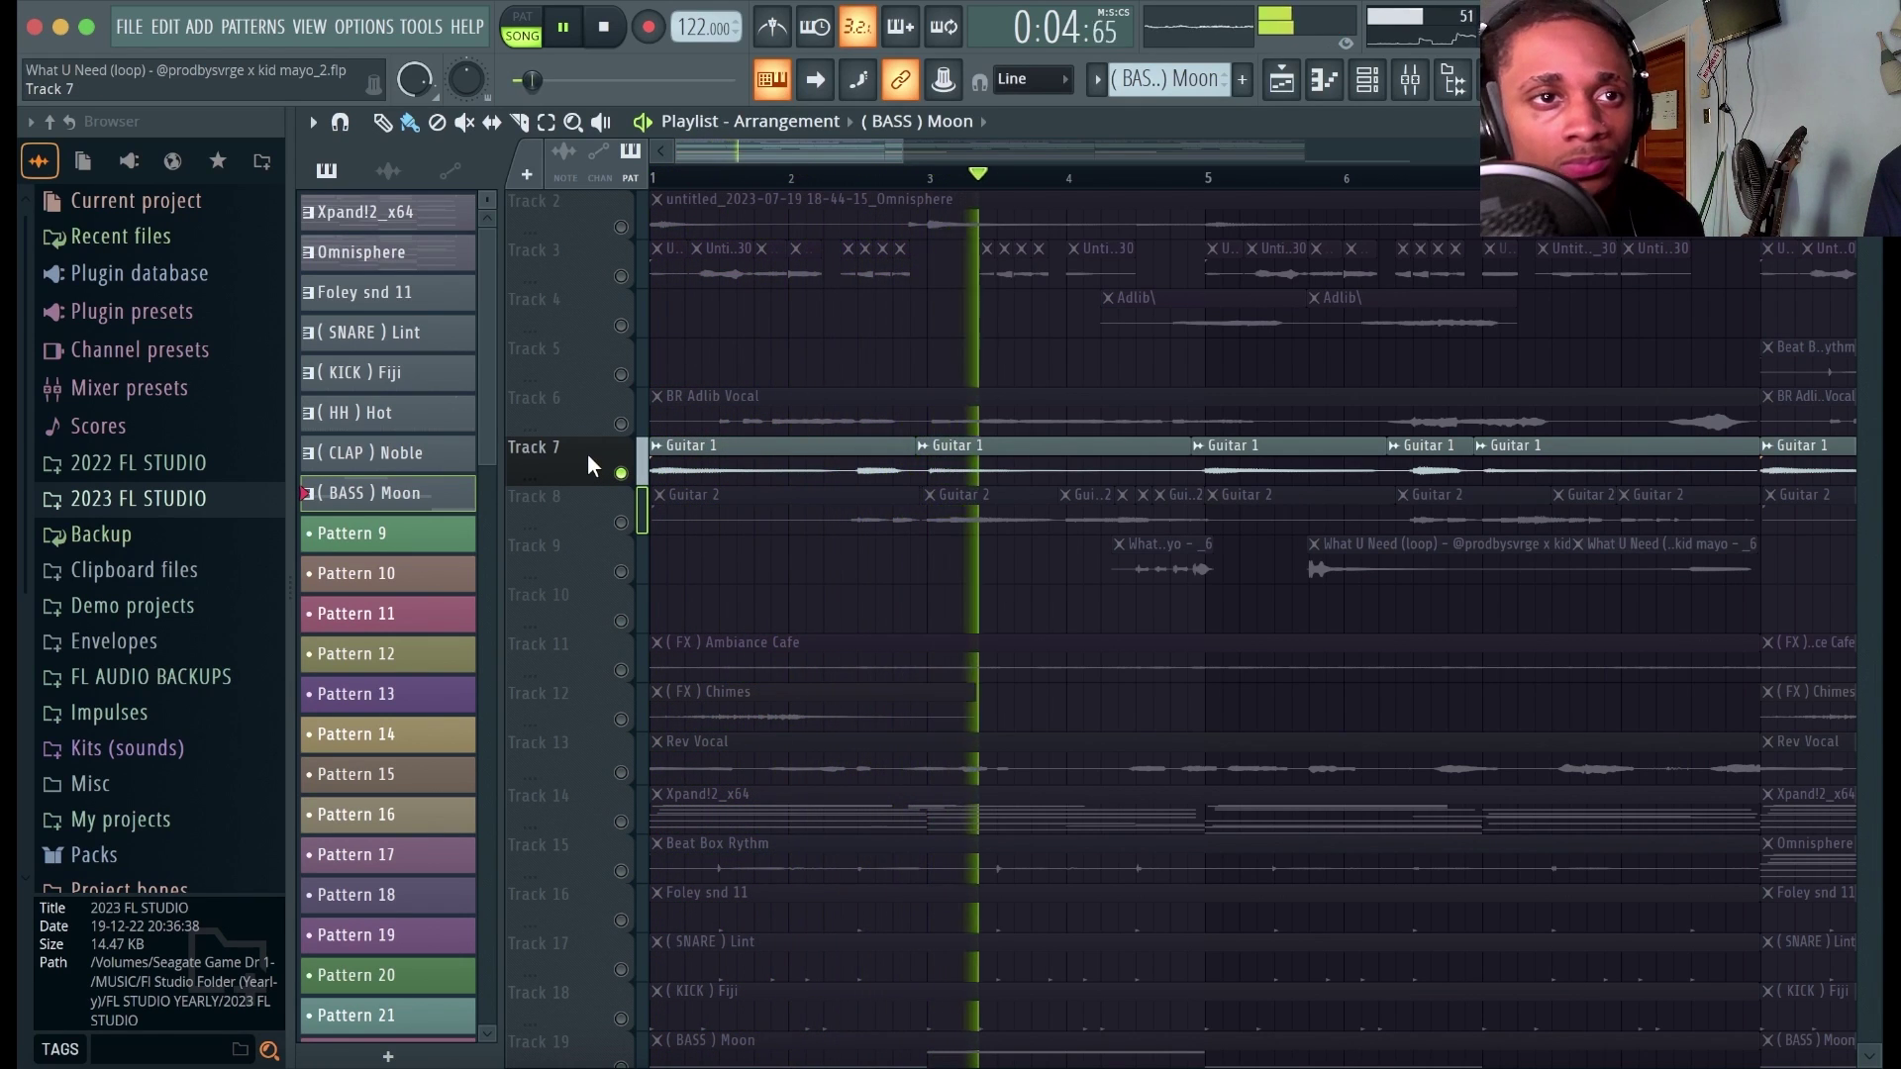
key(space)
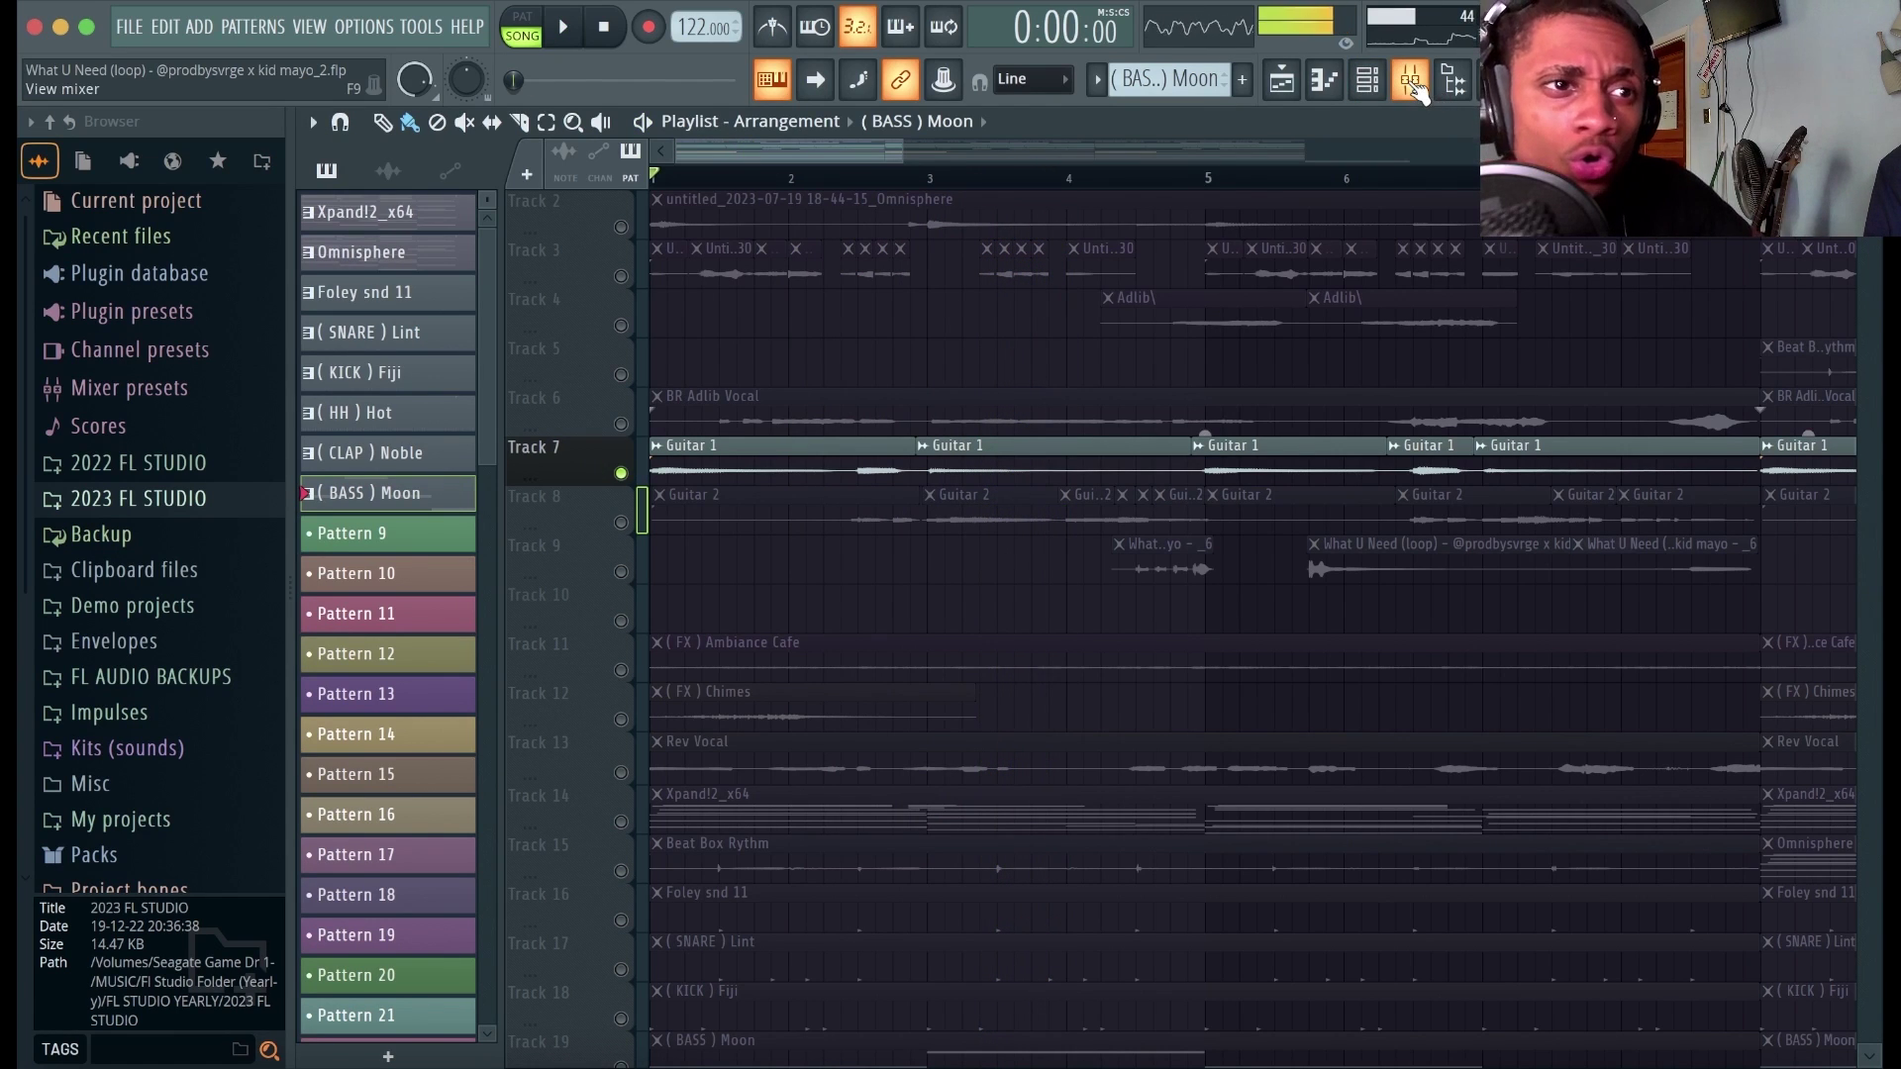
click(1416, 87)
click(1808, 353)
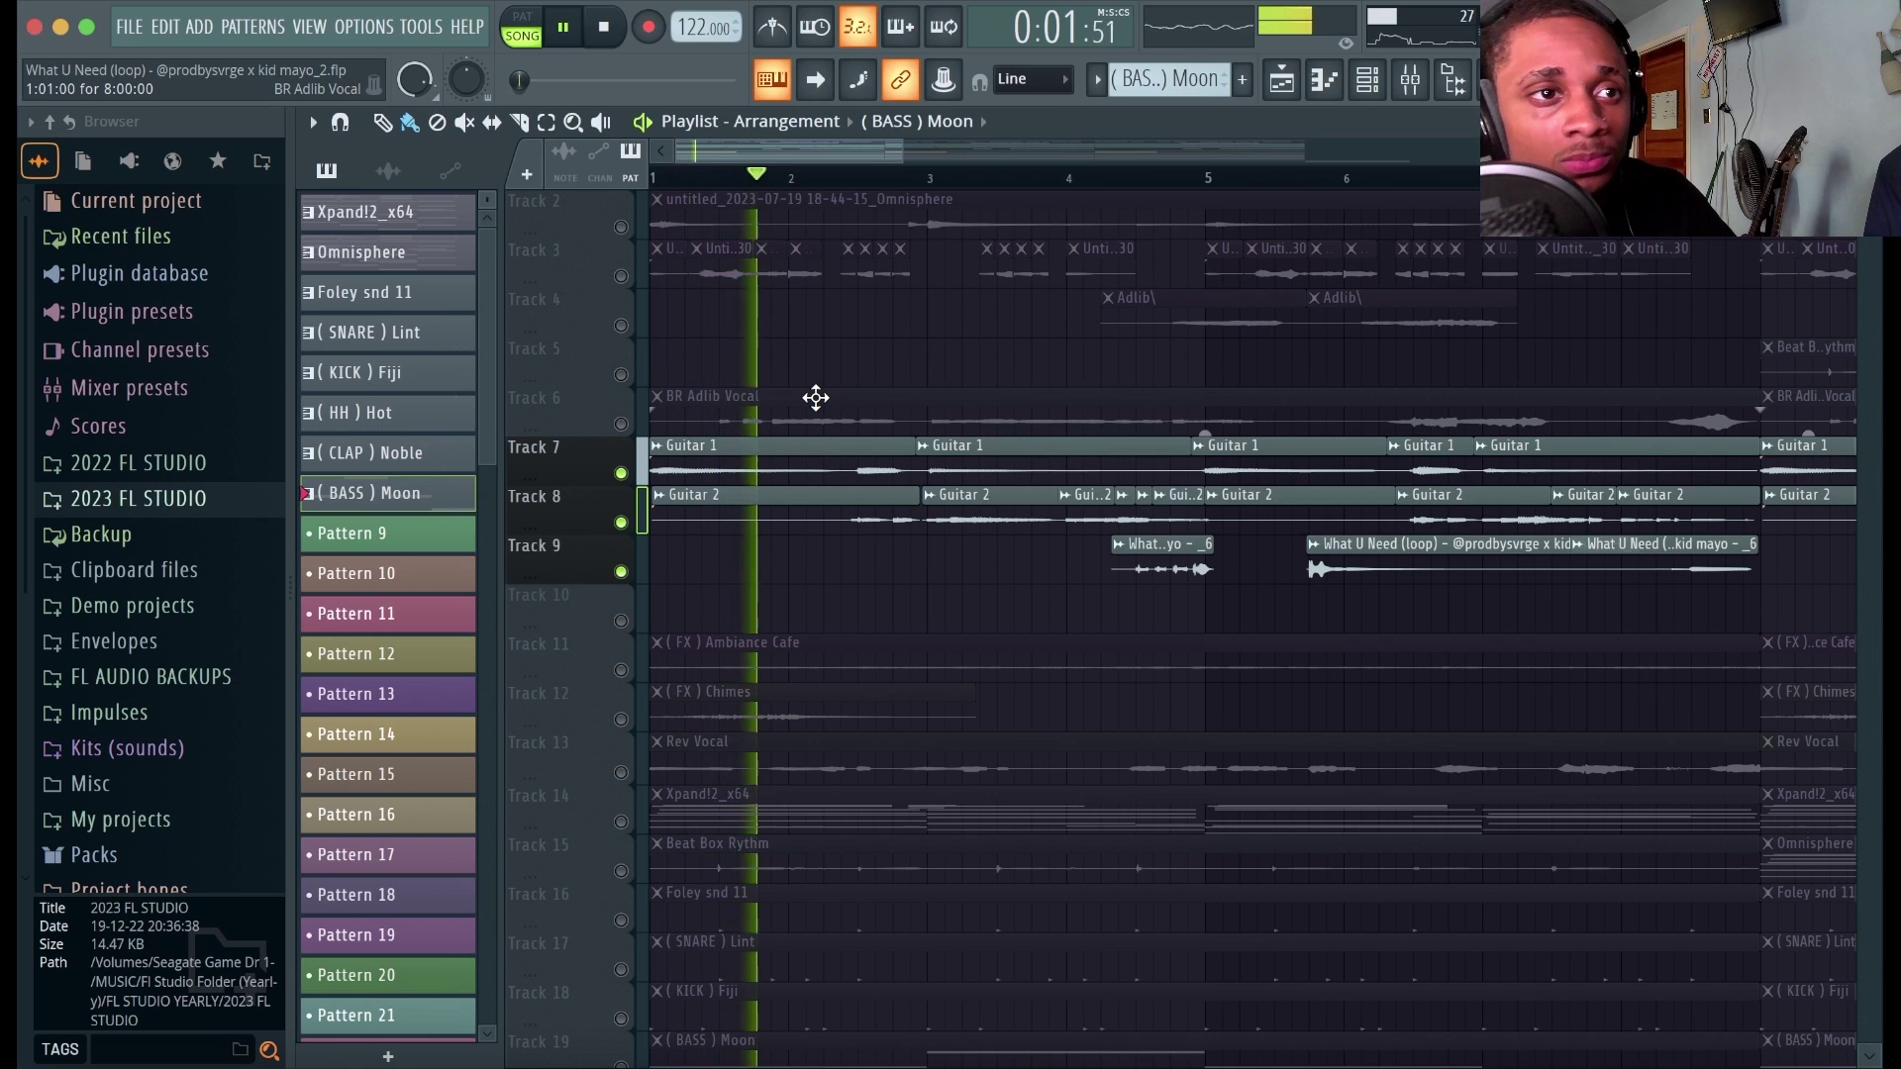
key(space)
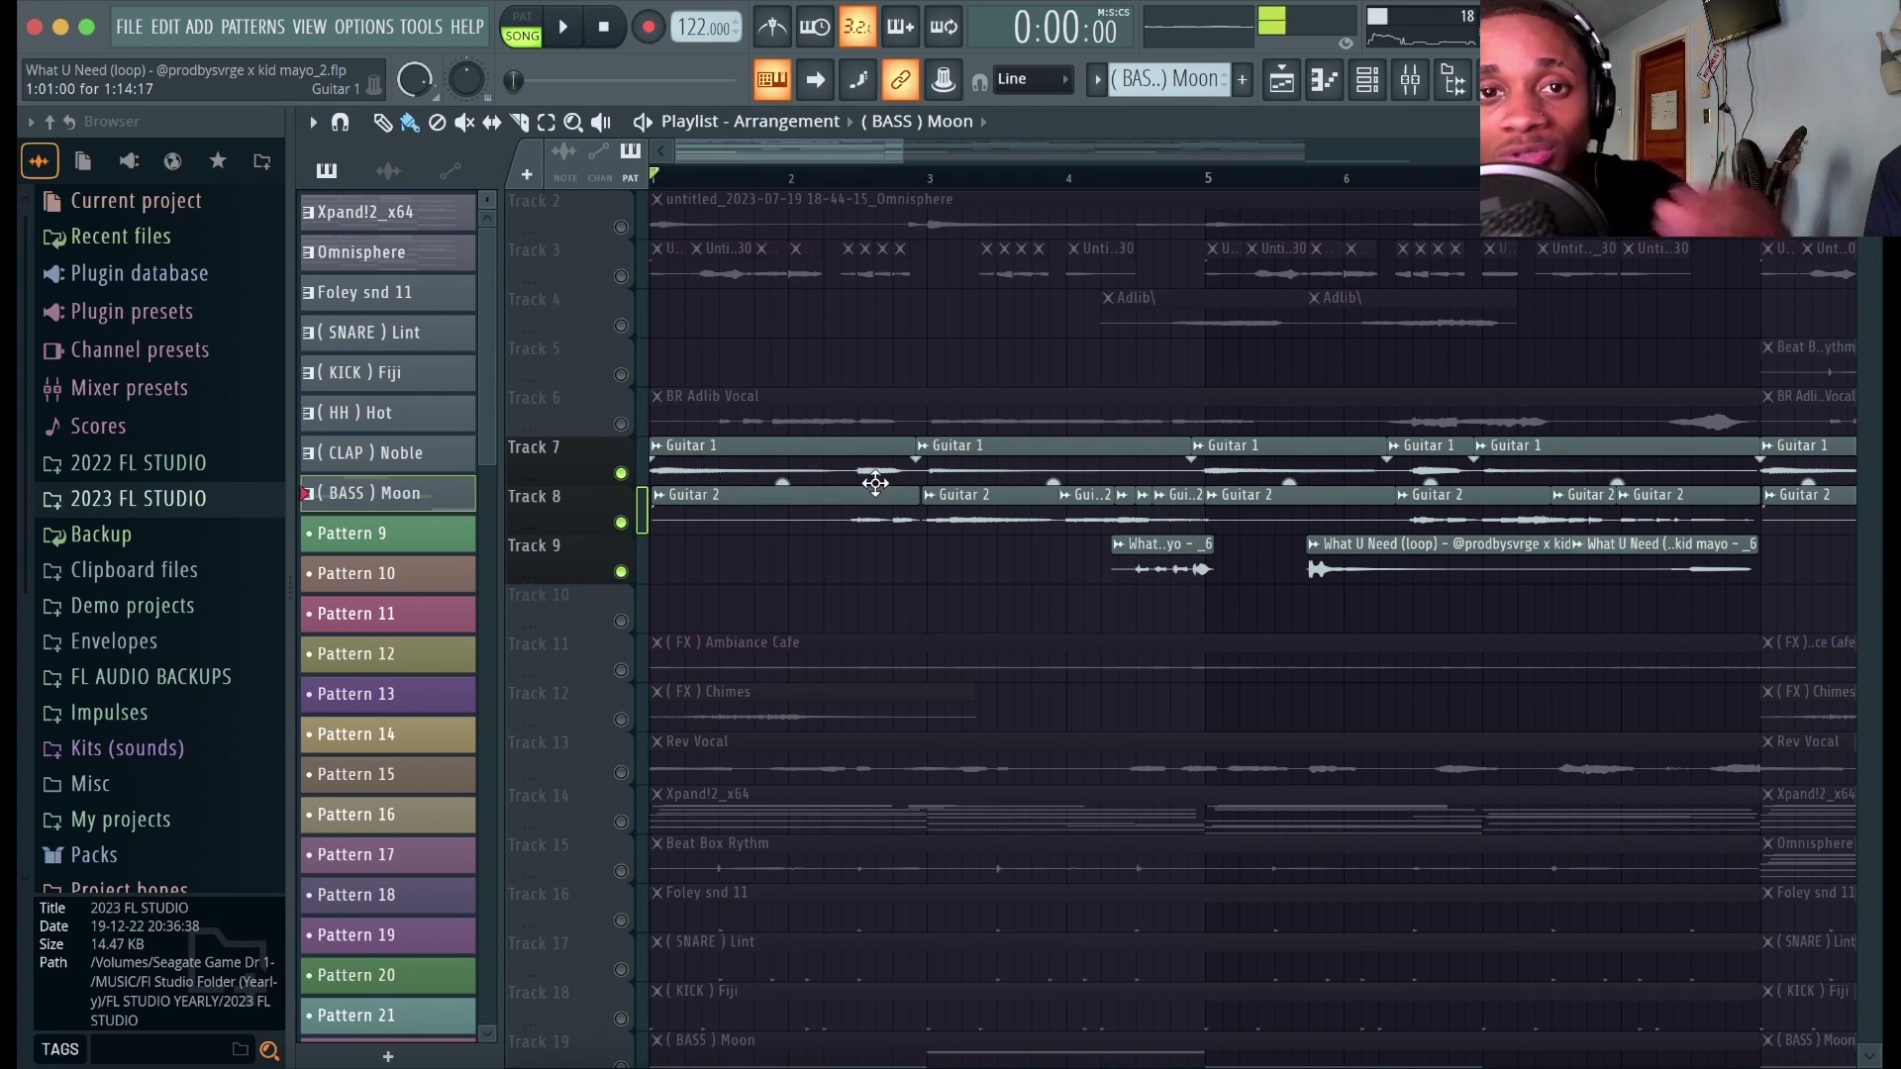
Unmute the Xpand!2_x64 and Omnisphere tracks alongside Guitar 1 and play the three together.
drag(878, 492, 814, 561)
click(621, 821)
scroll(635, 808, down, 2)
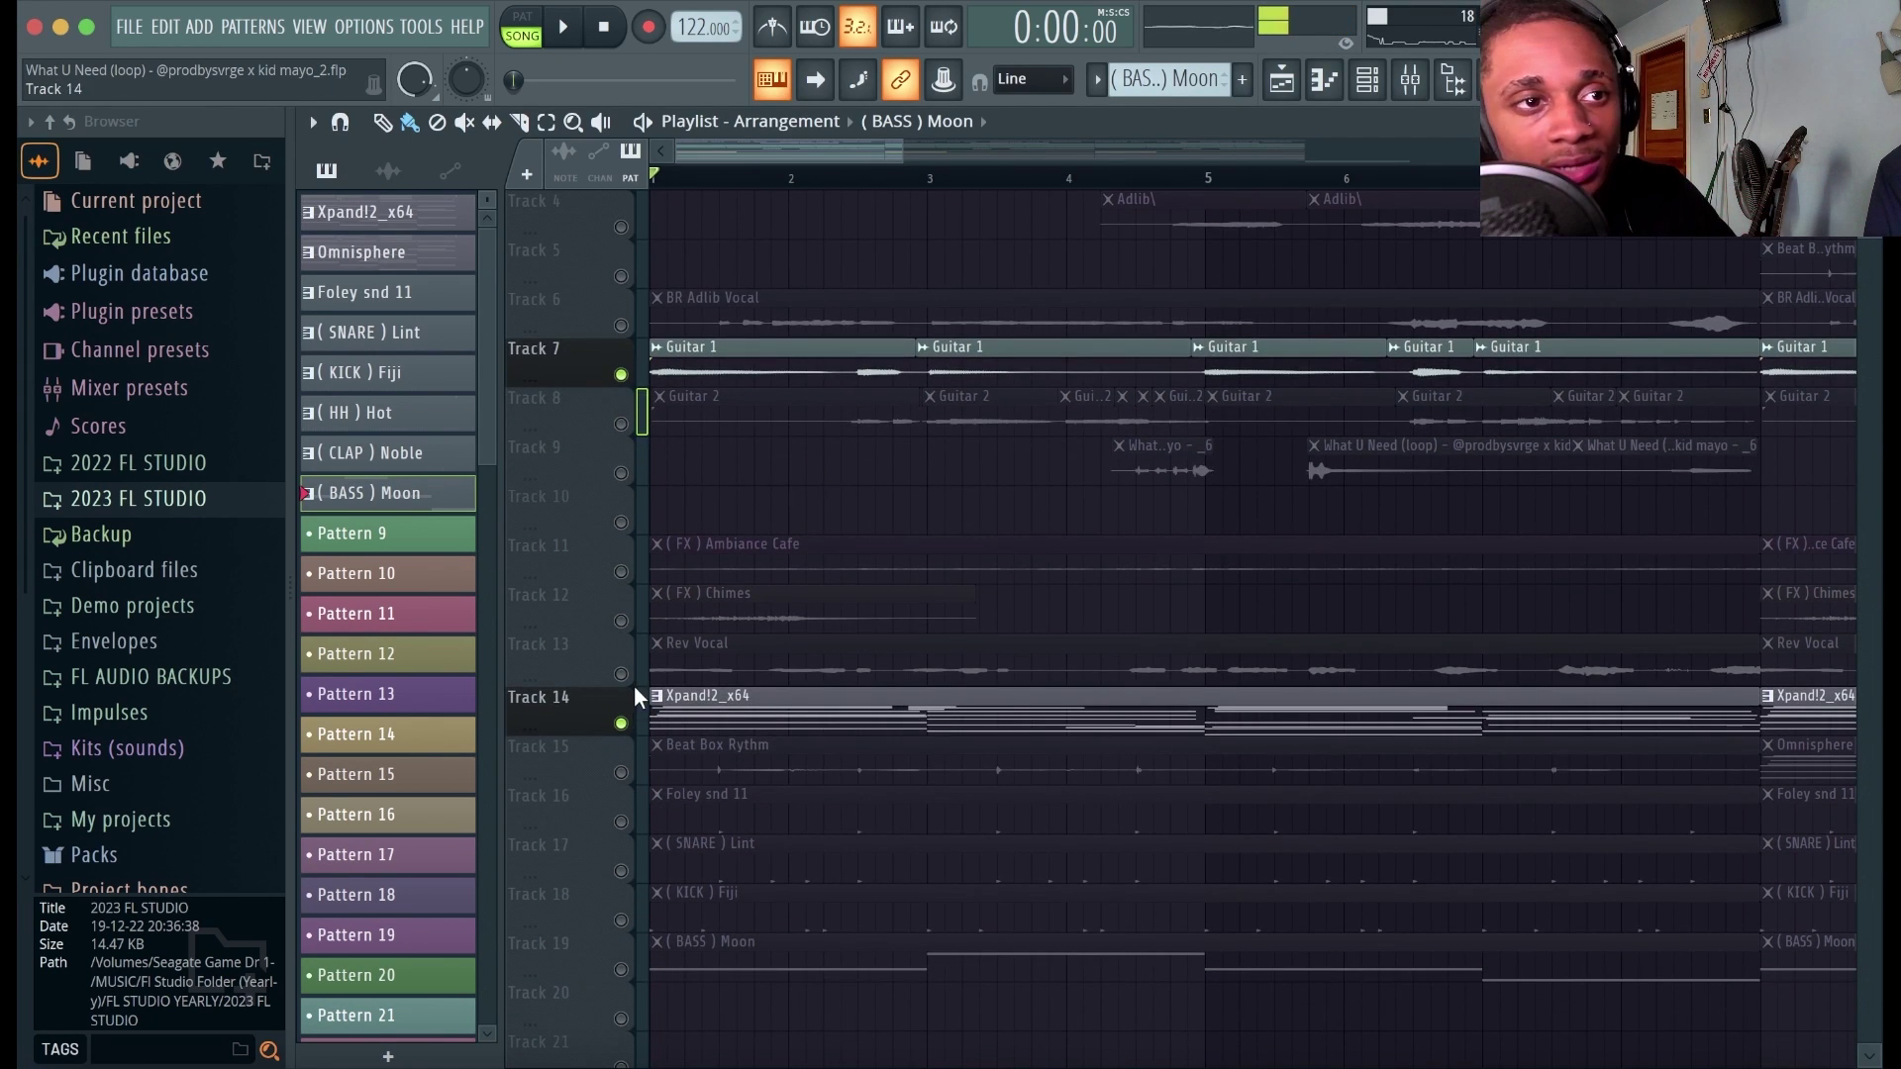
scroll(634, 697, up, 2)
key(space)
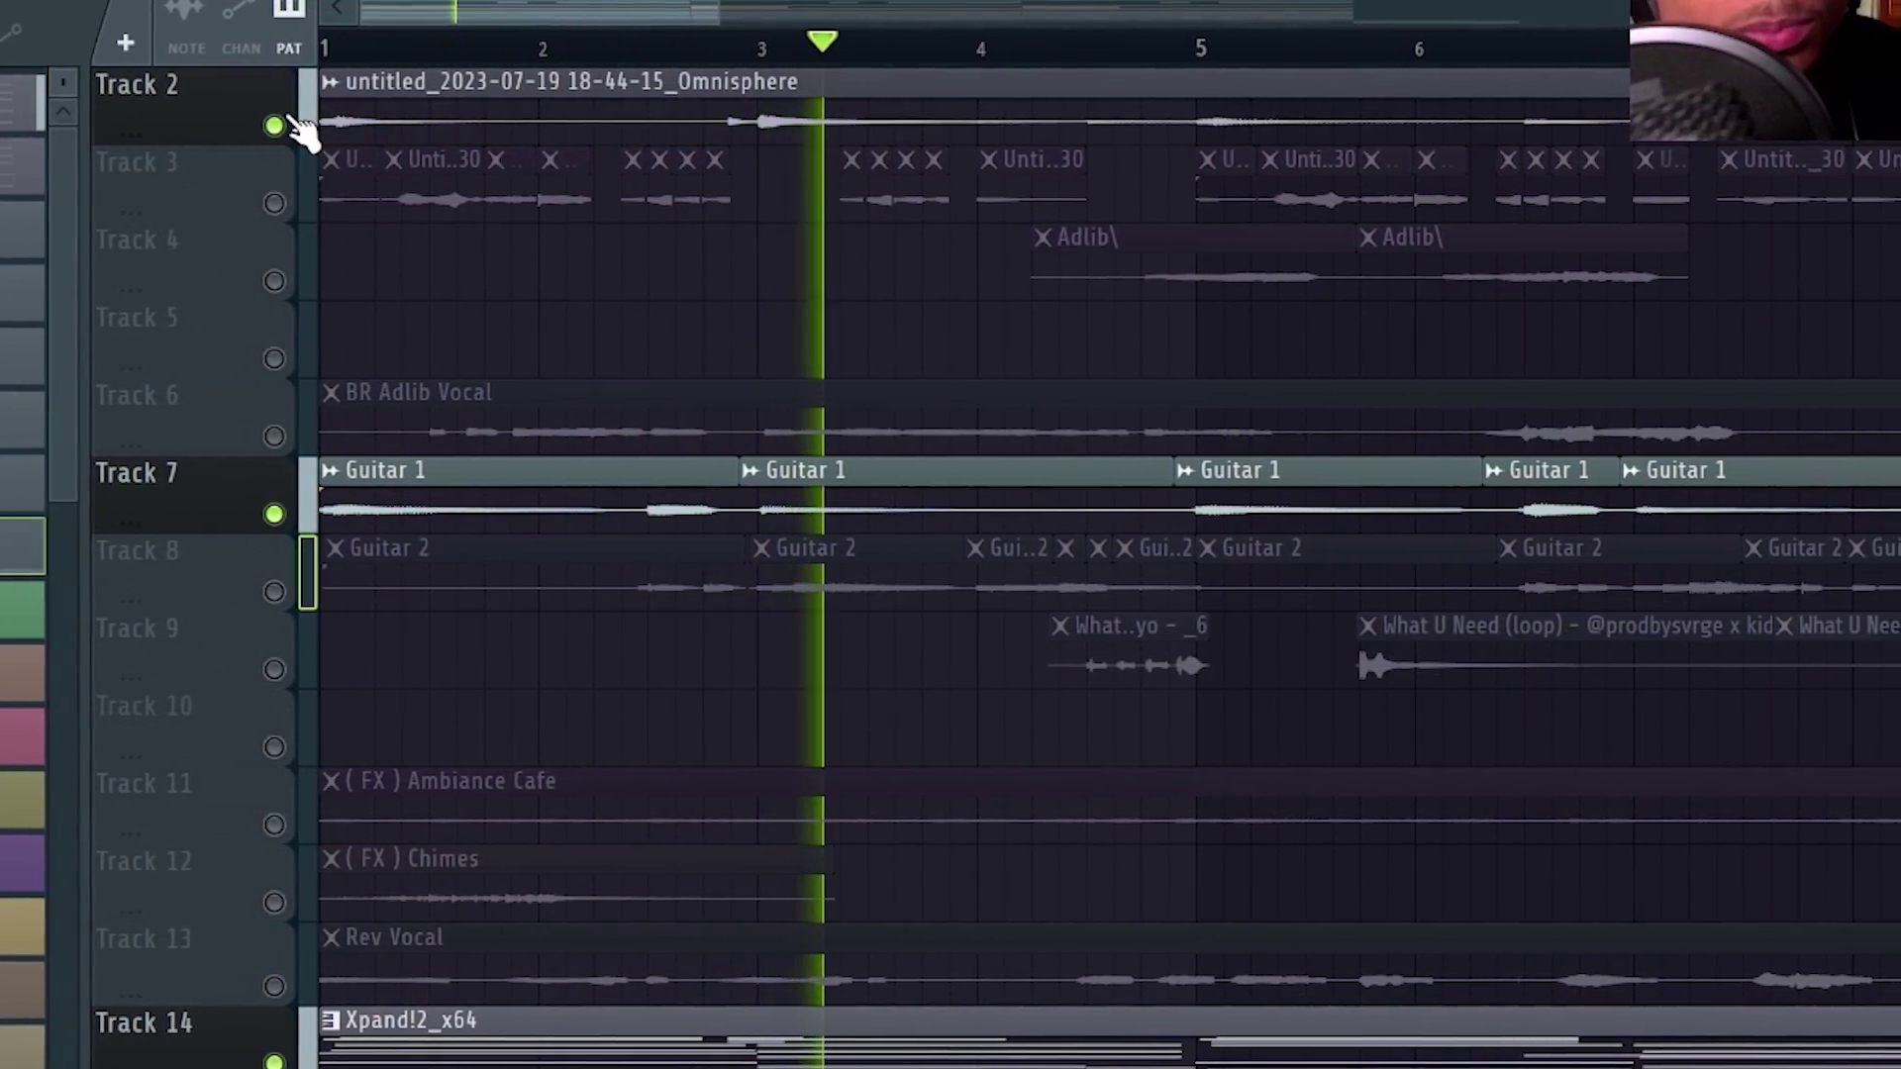
key(space)
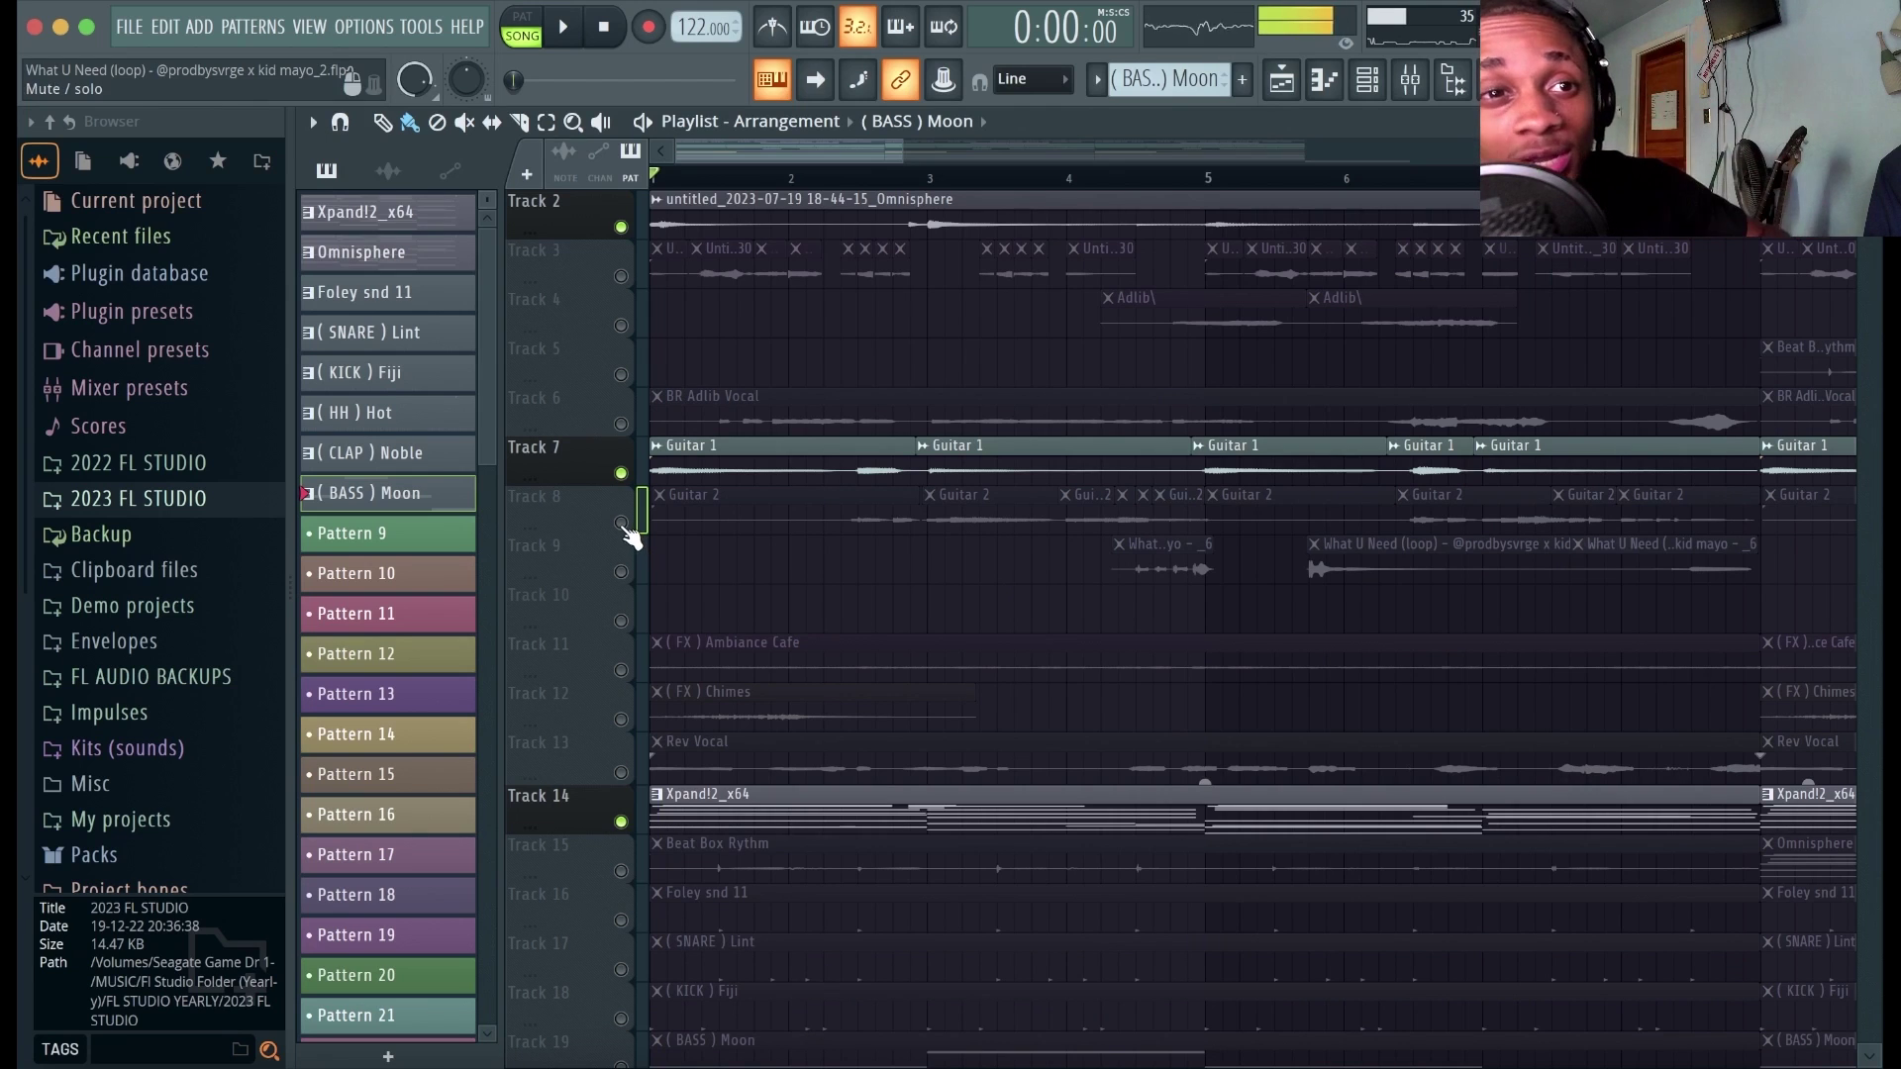
Play the Guitar 1 track on its own and with Guitar 2 unmuted to compare how the parts combine.
click(623, 523)
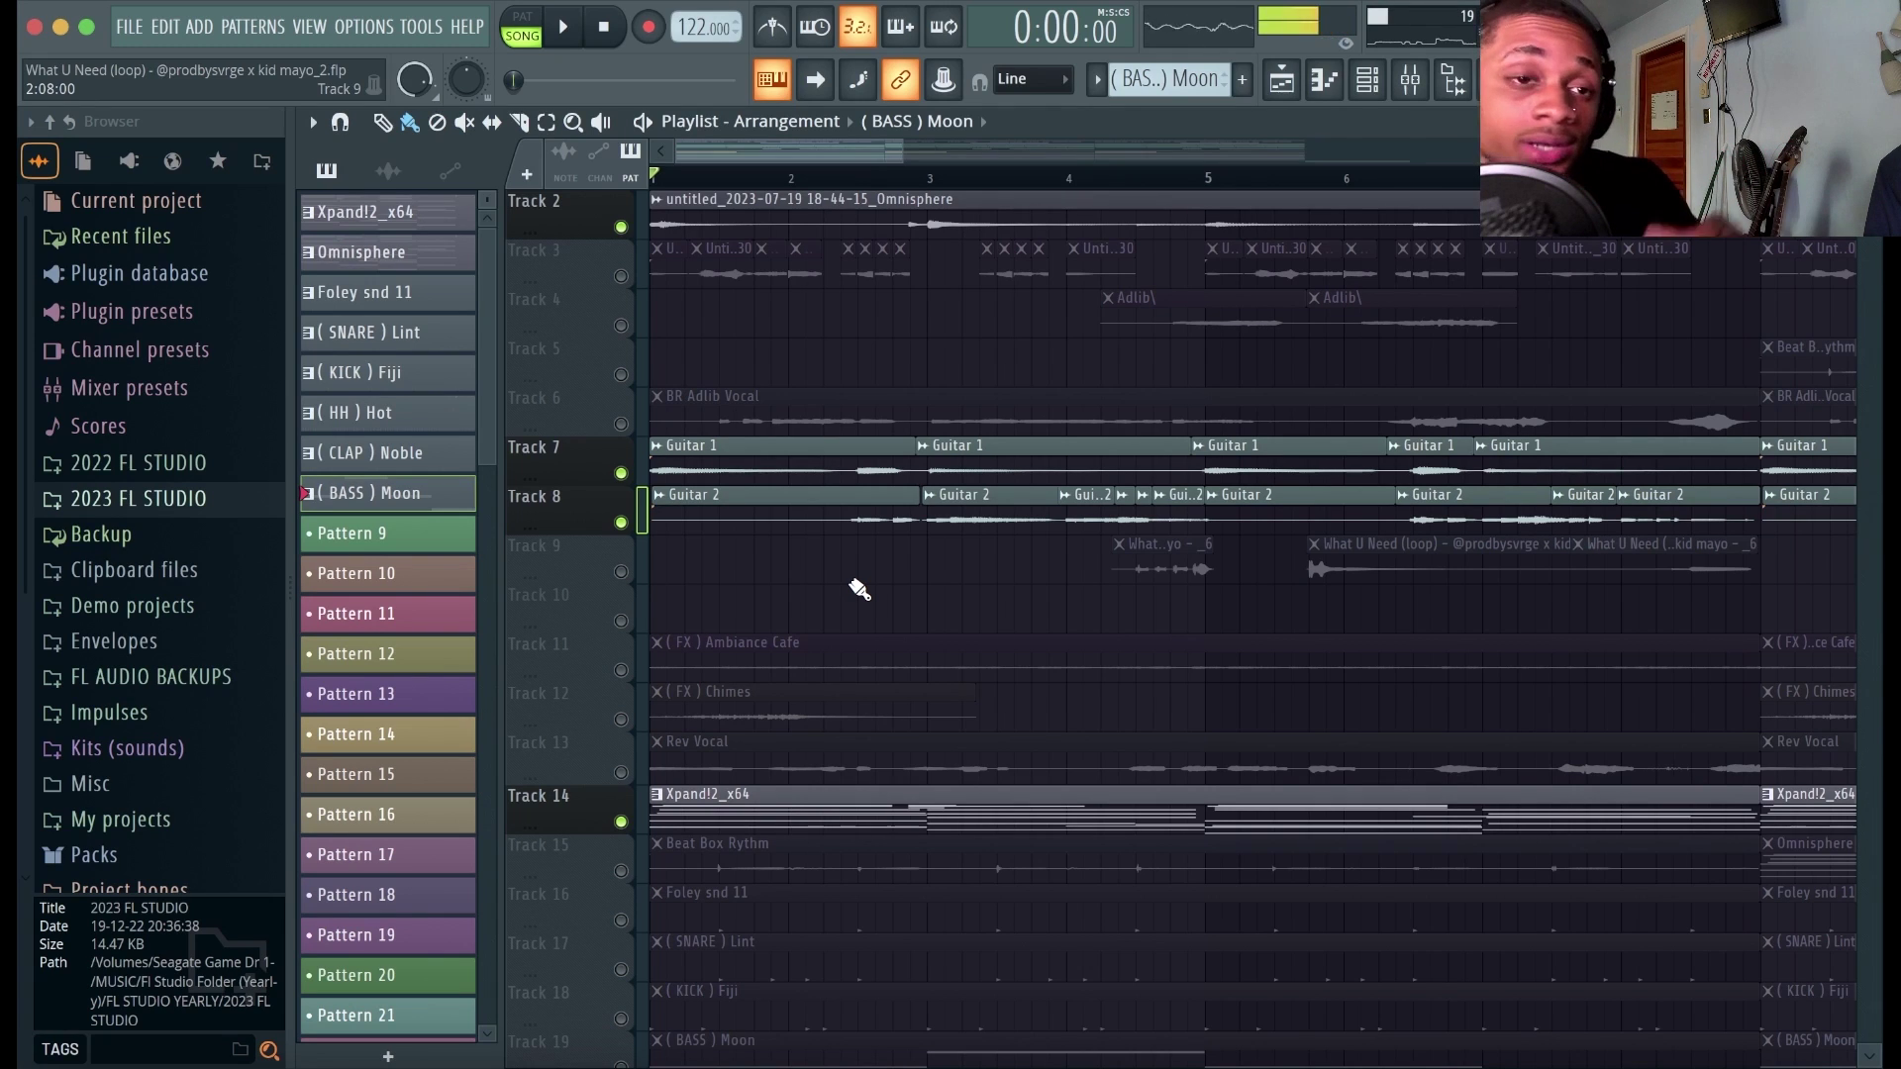
ctrl+click(621, 474)
key(space)
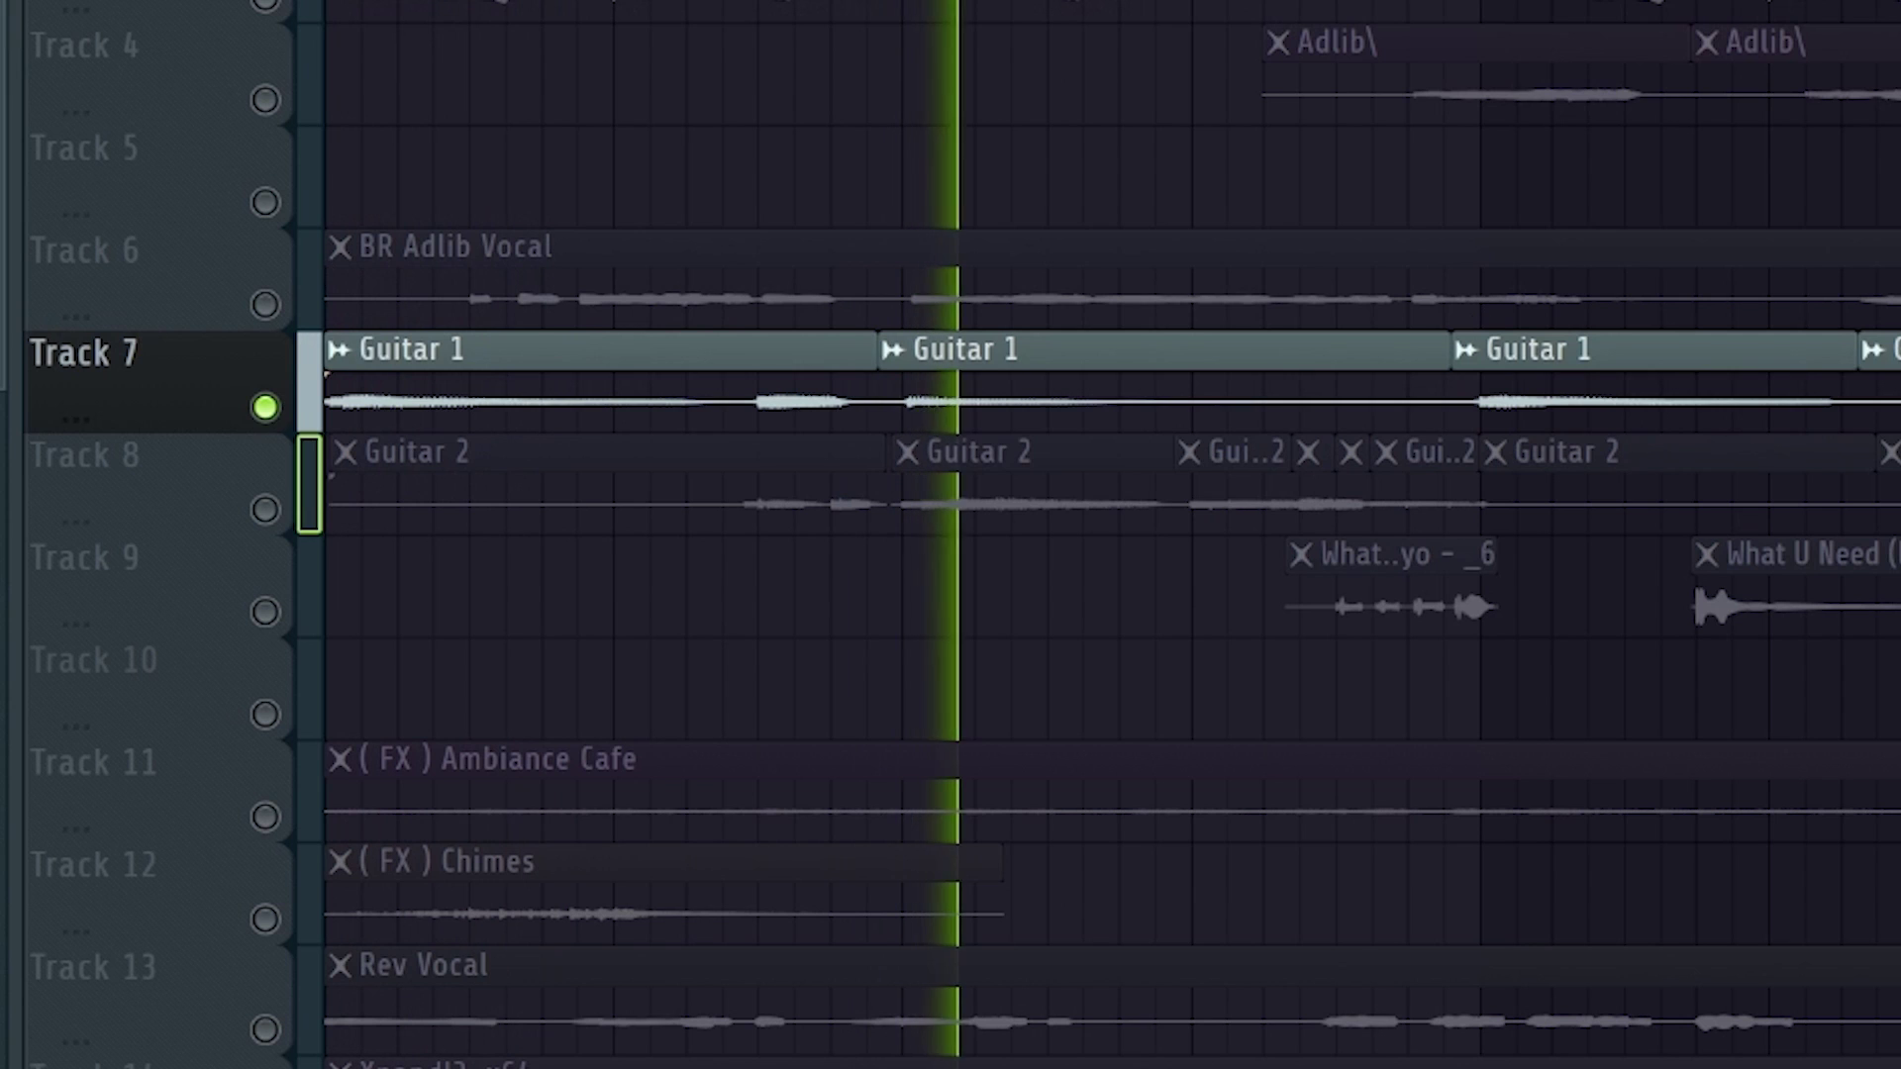
key(space)
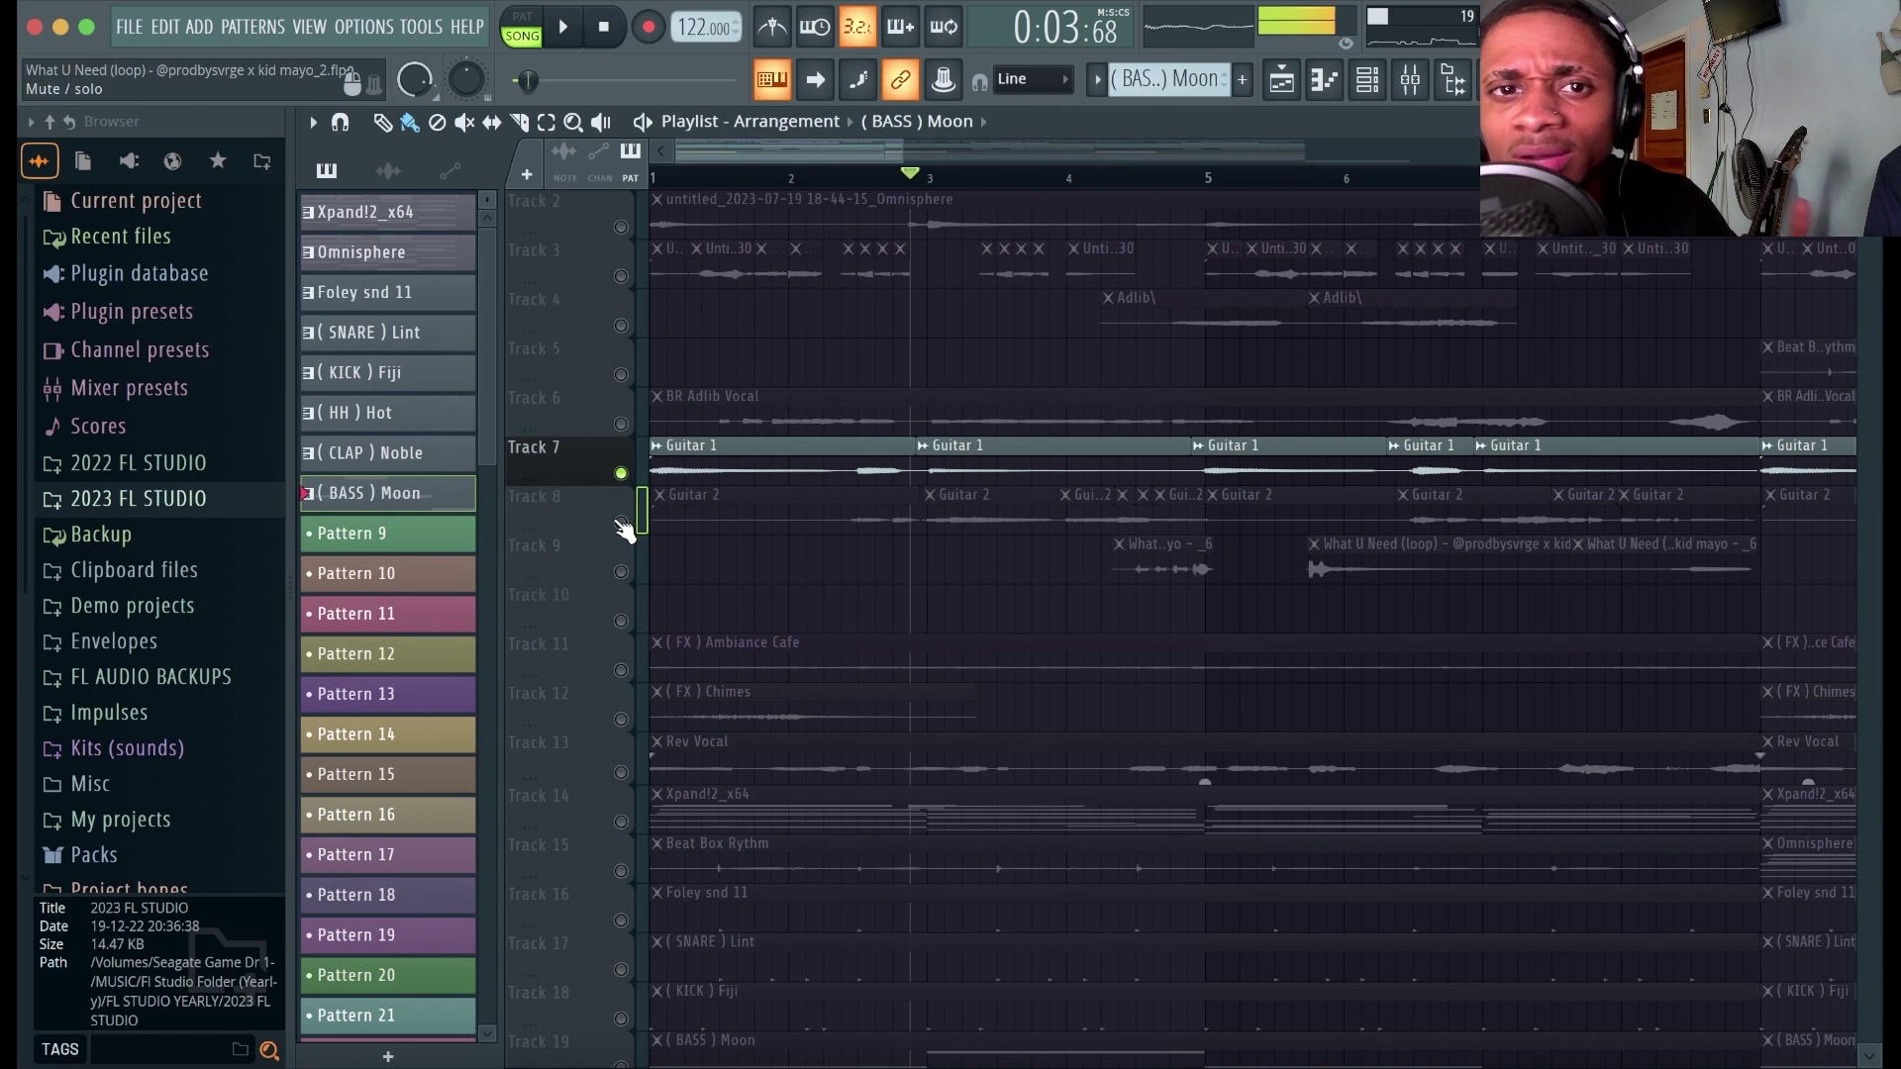
click(621, 524)
key(space)
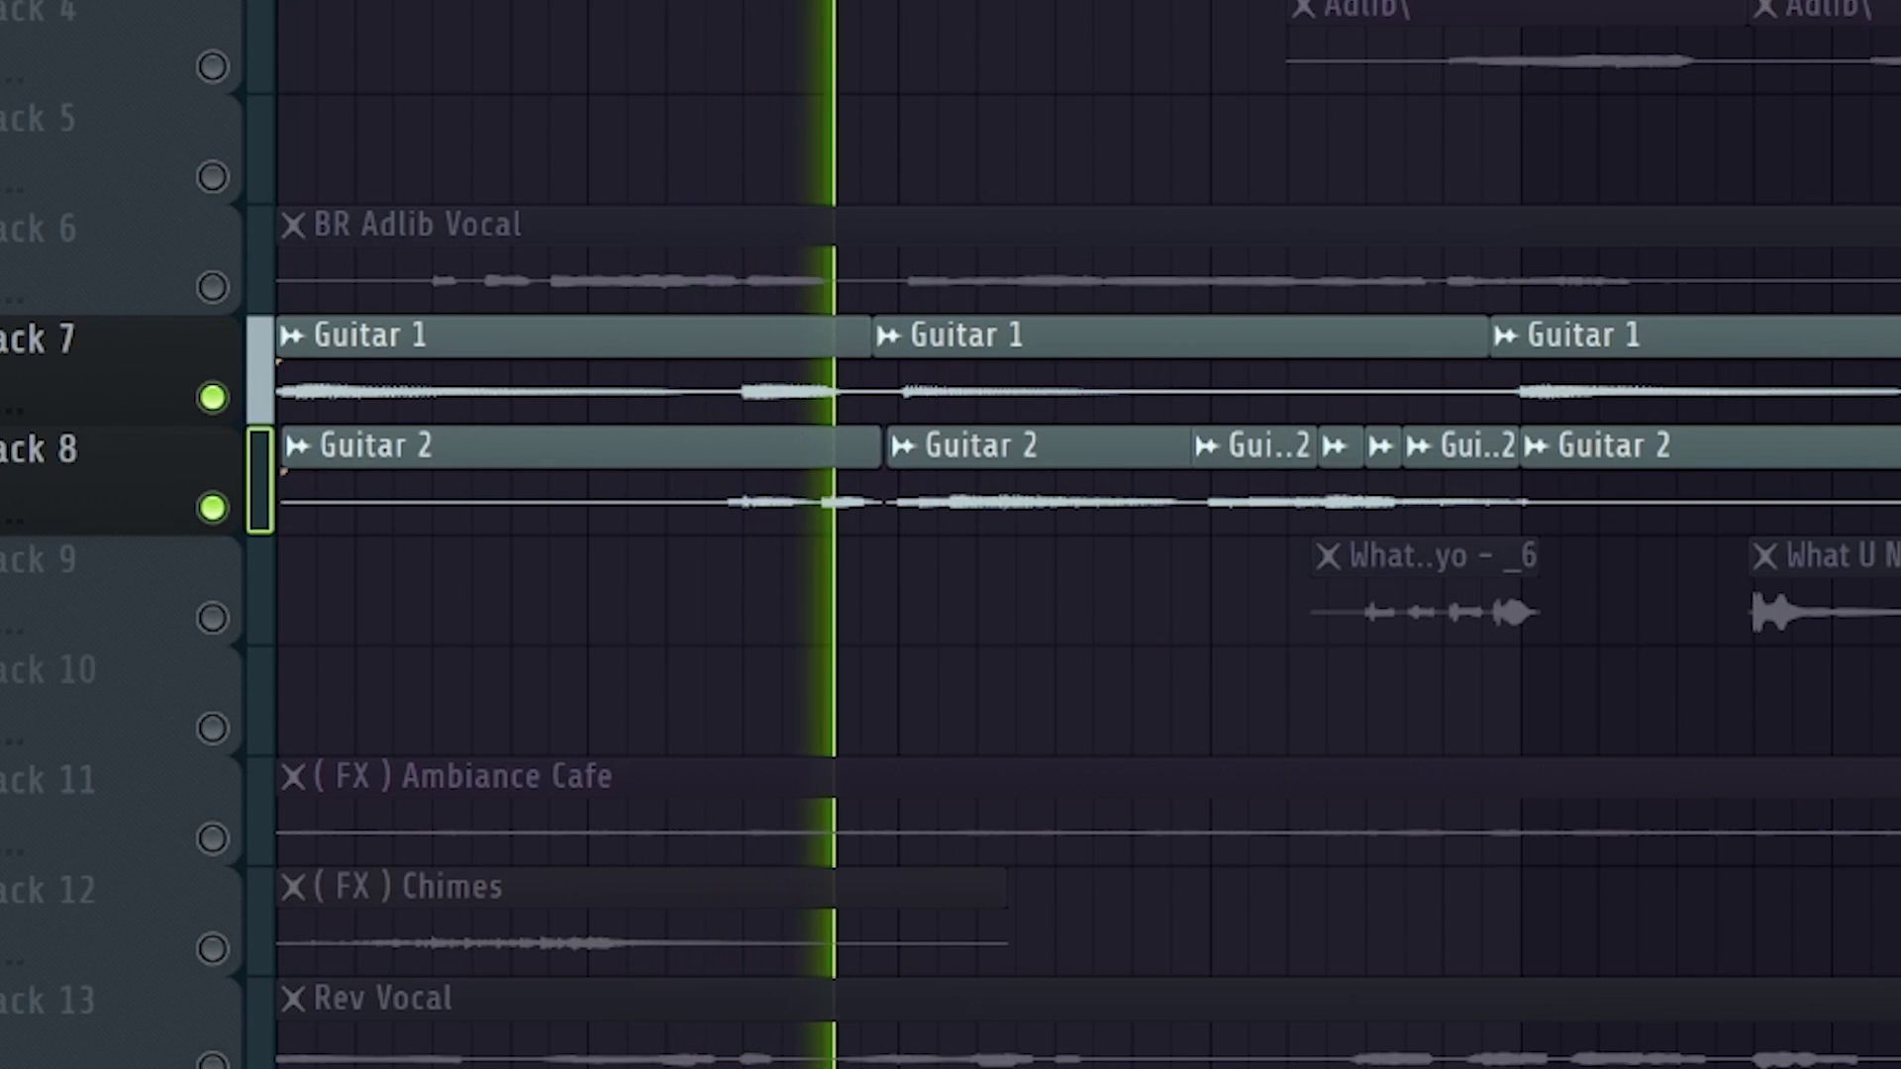
key(space)
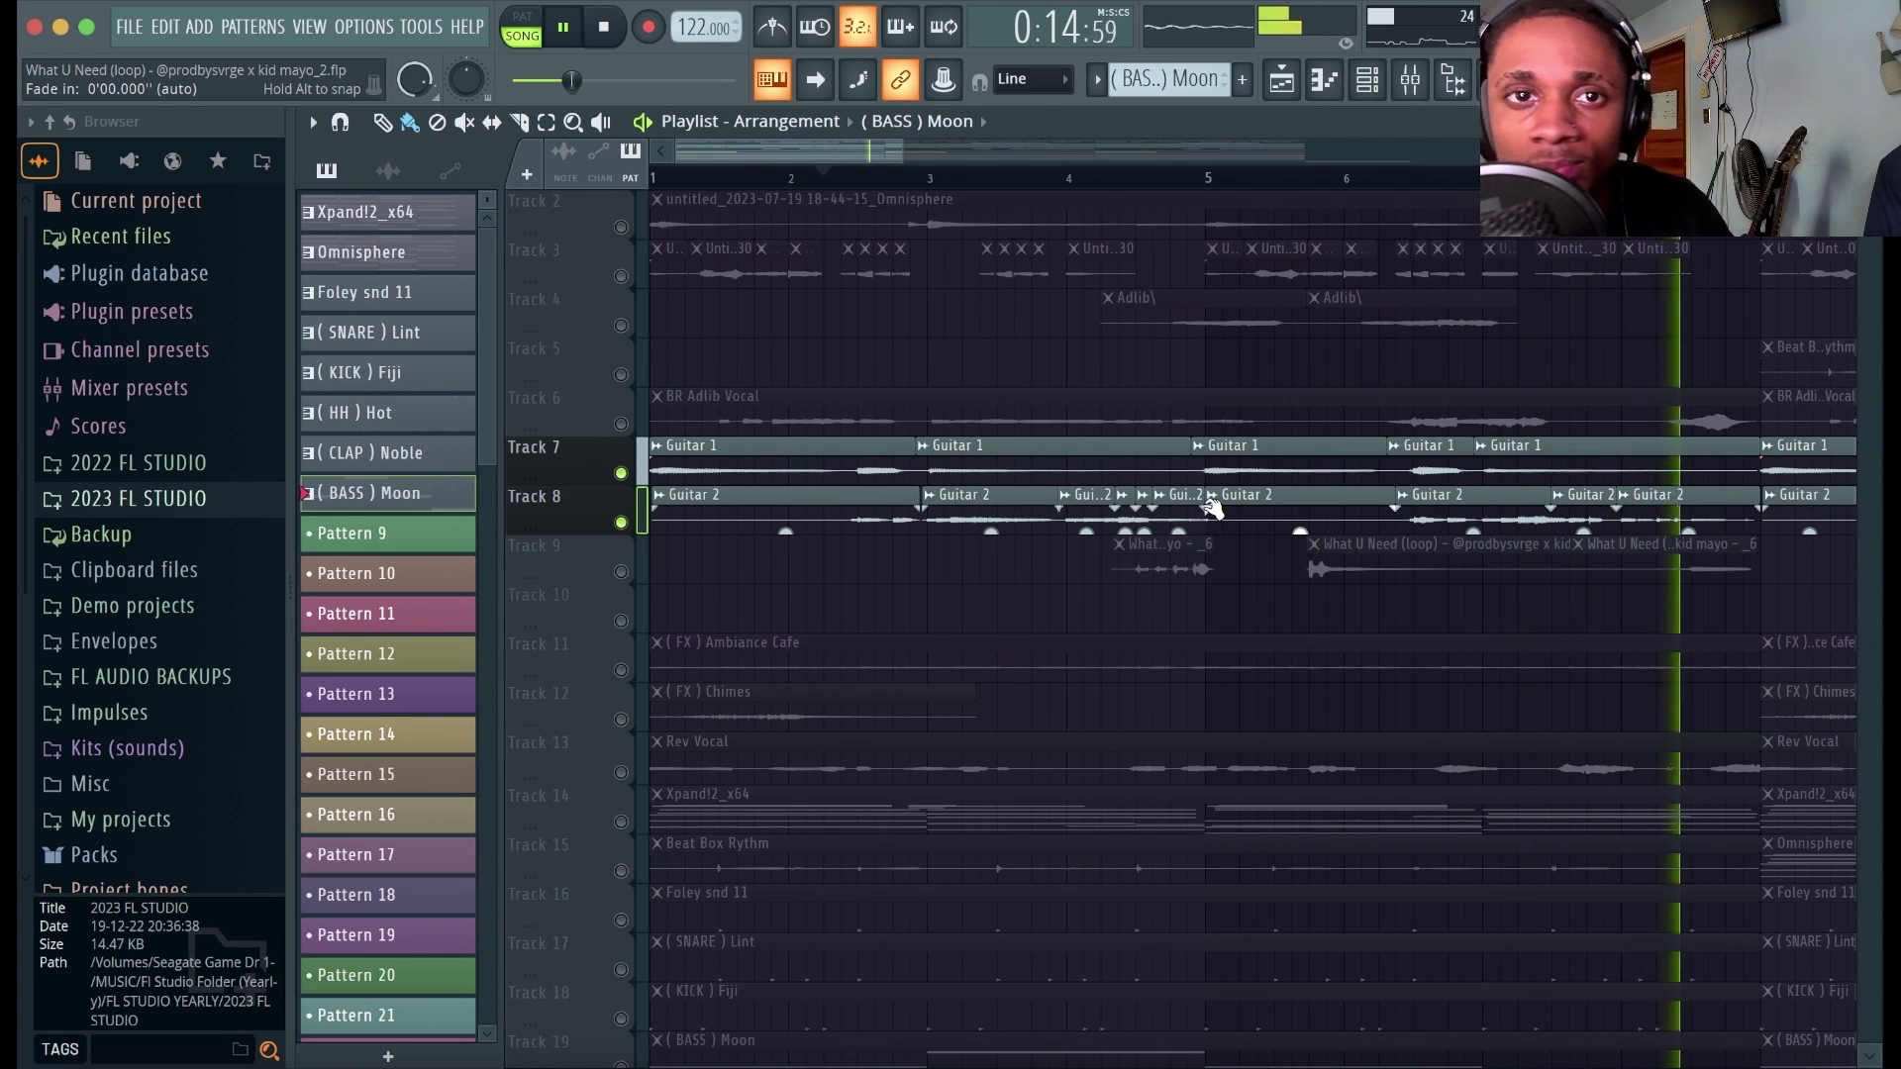
Solo and play the What U Need clips on Track 9, and unmute Guitar 1 and Guitar 2 alongside them.
ctrl+click(621, 572)
key(space)
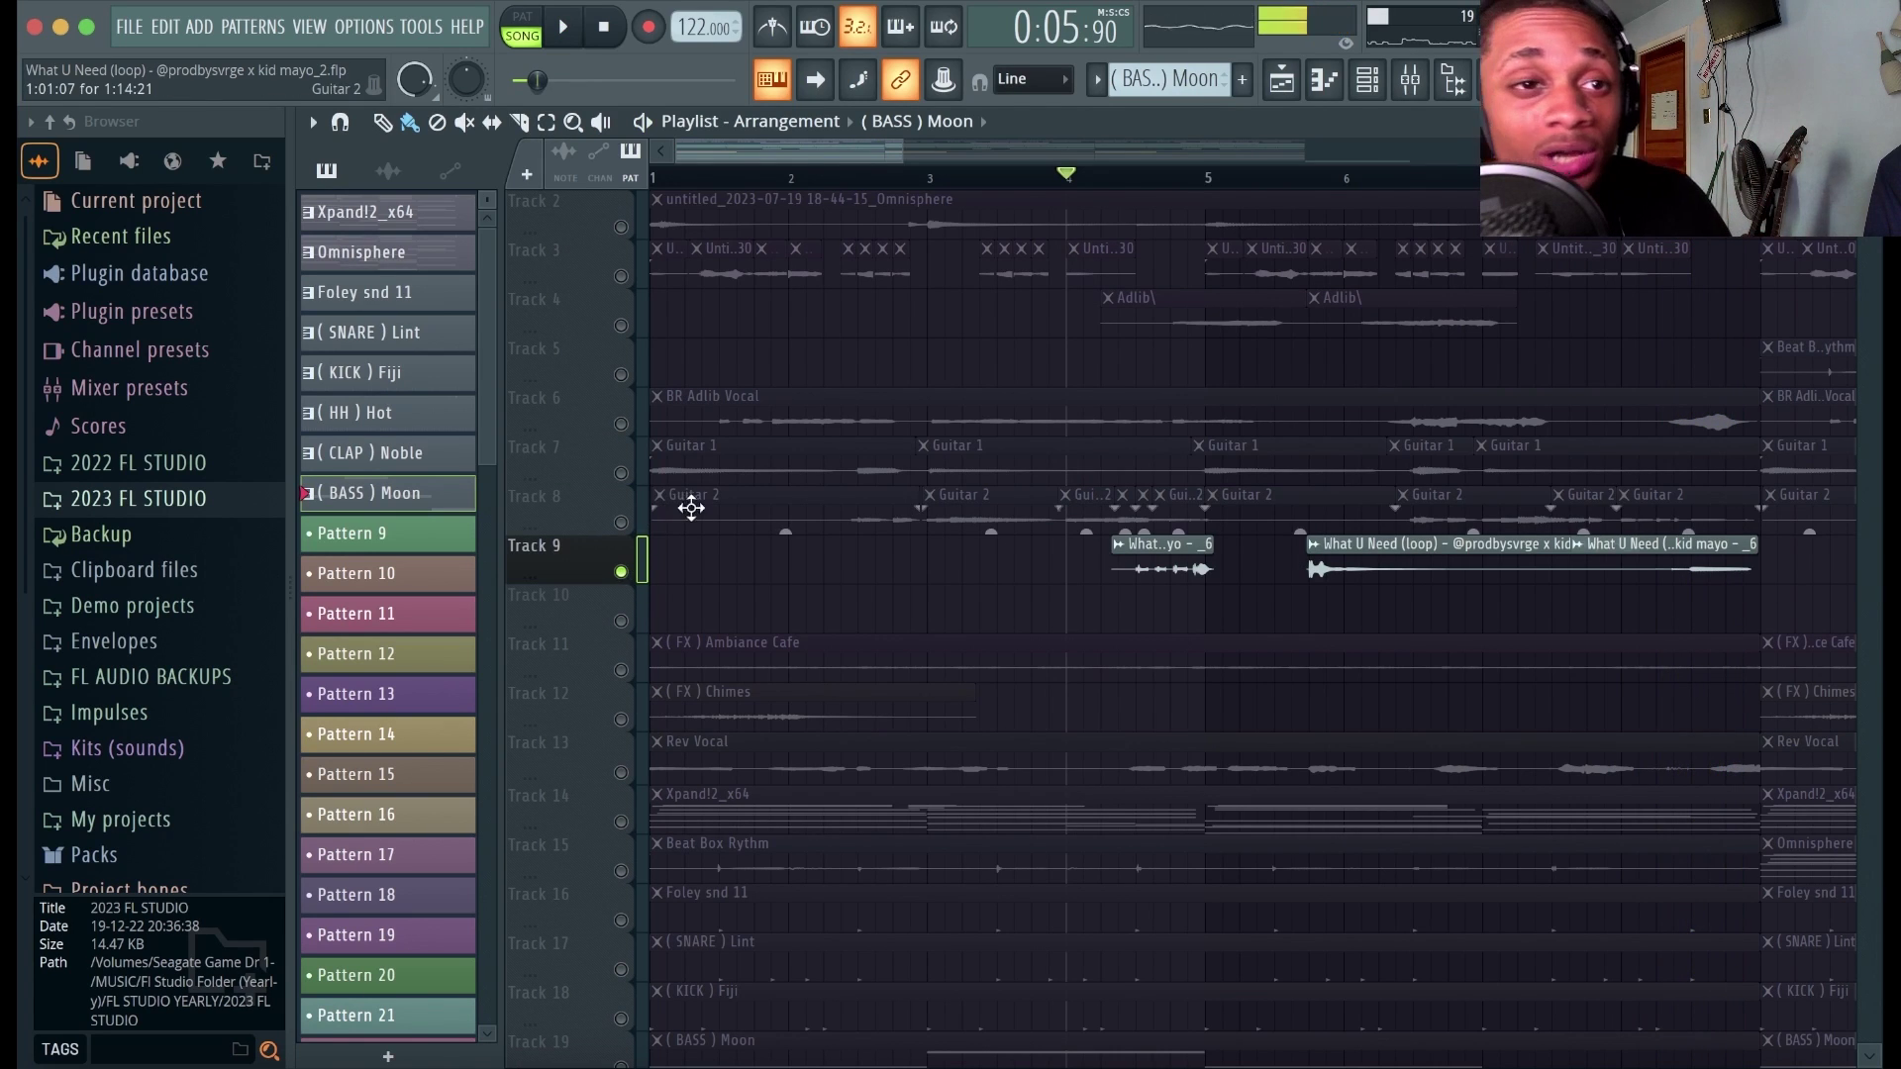
key(space)
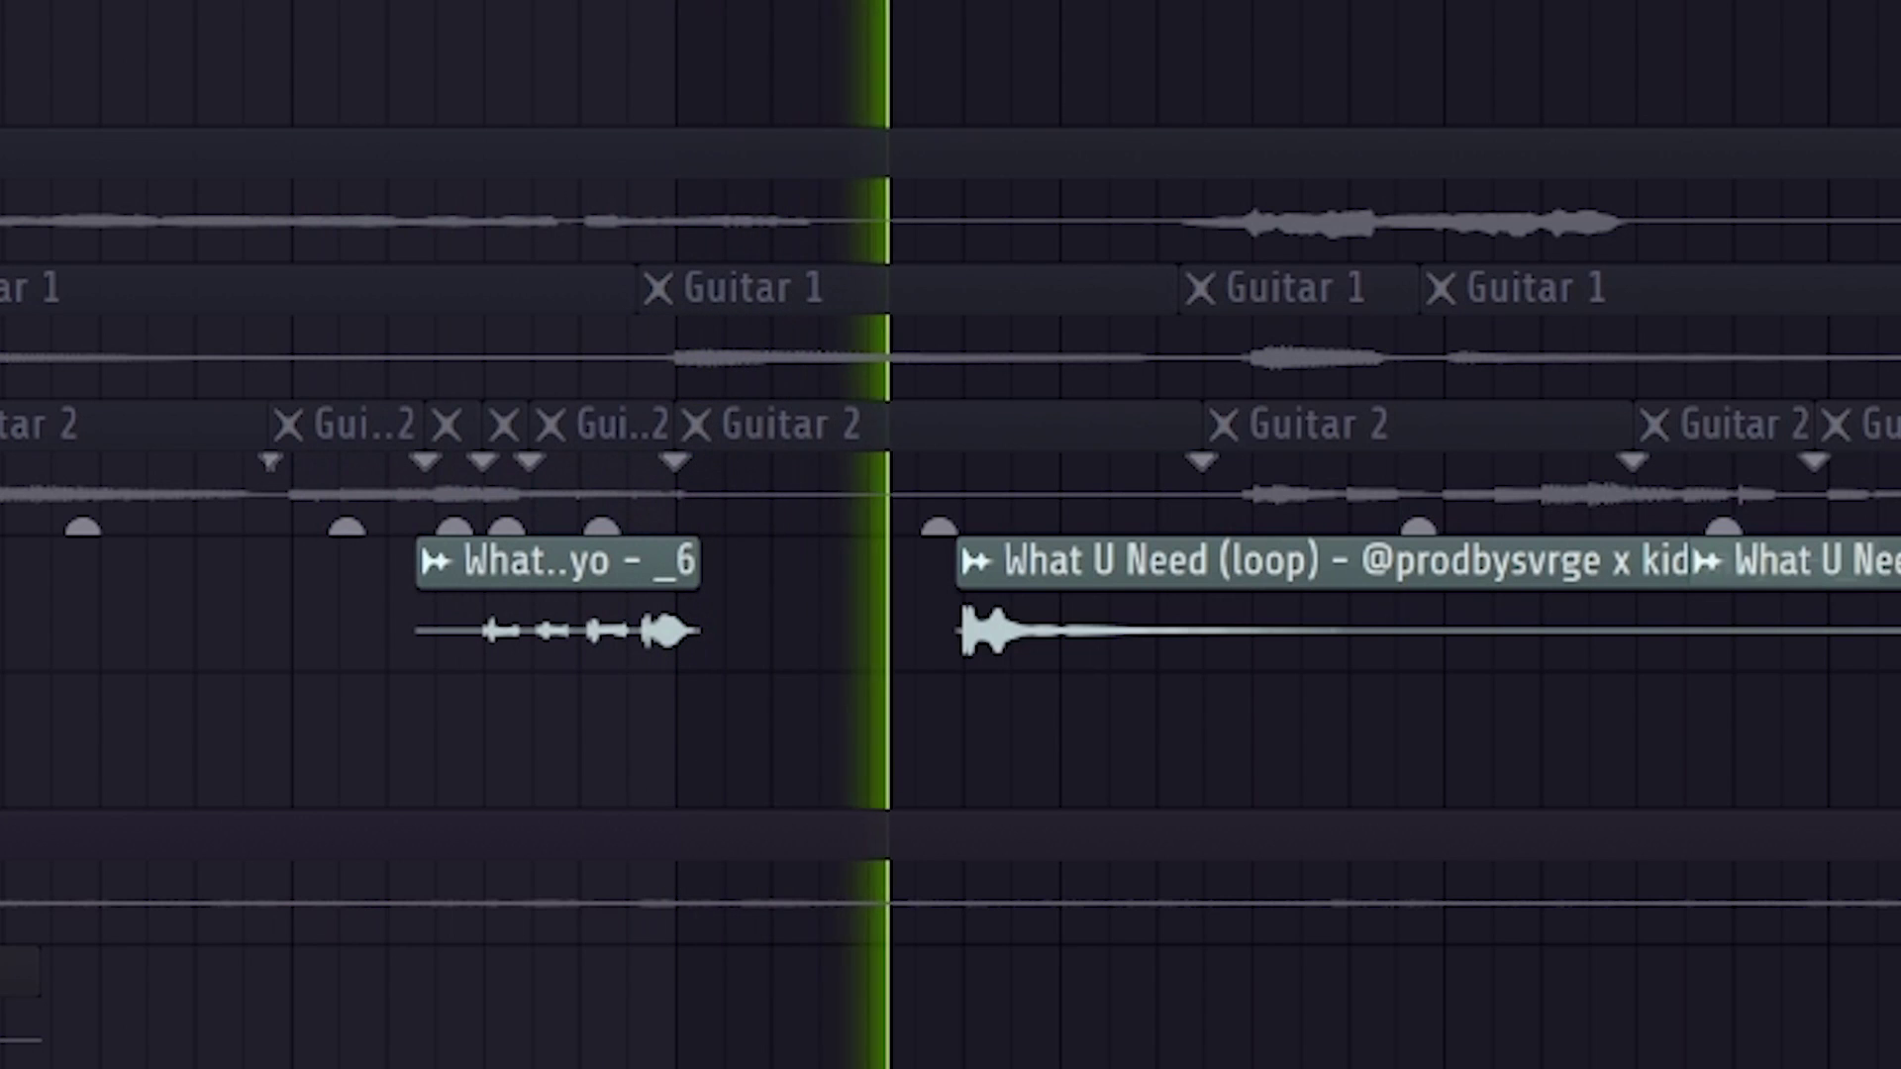
key(space)
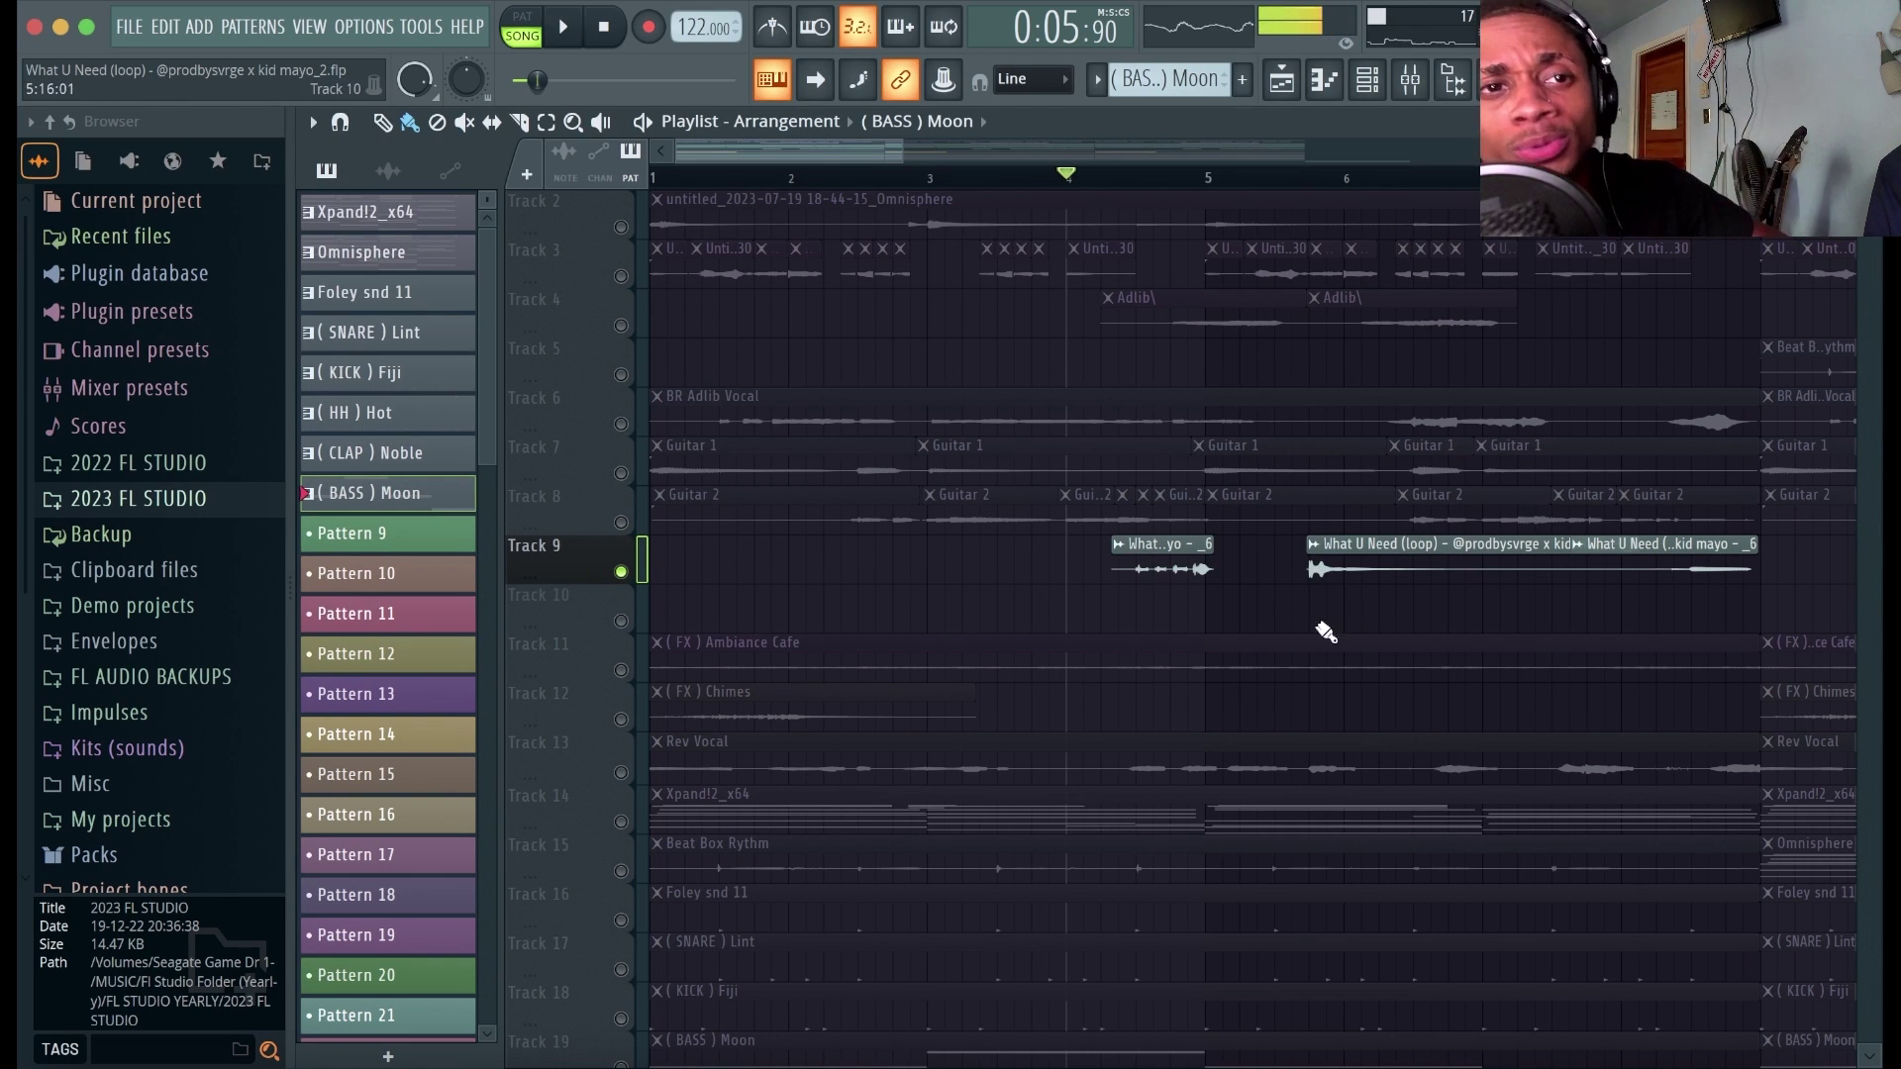
click(620, 523)
click(621, 475)
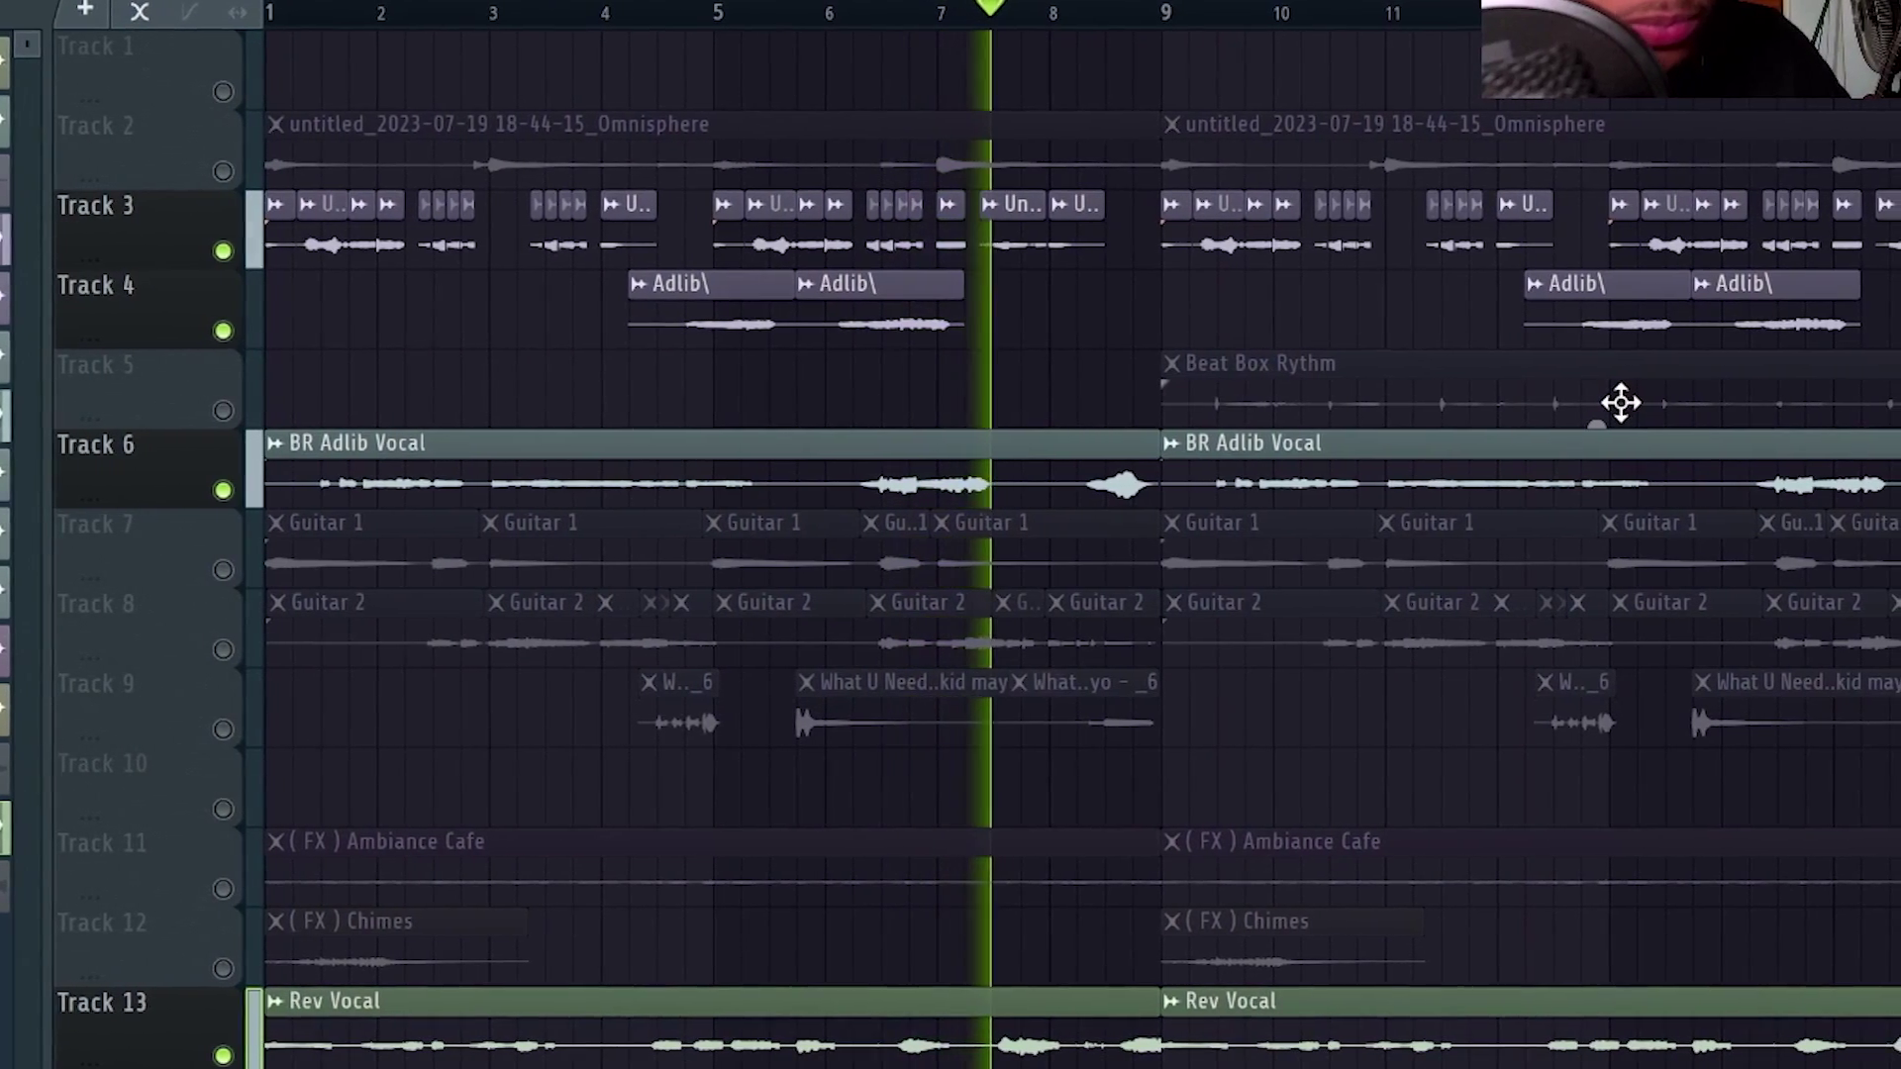
Solo the Untitled project vocal chops on Track 3 and play through their first bars.
key(space)
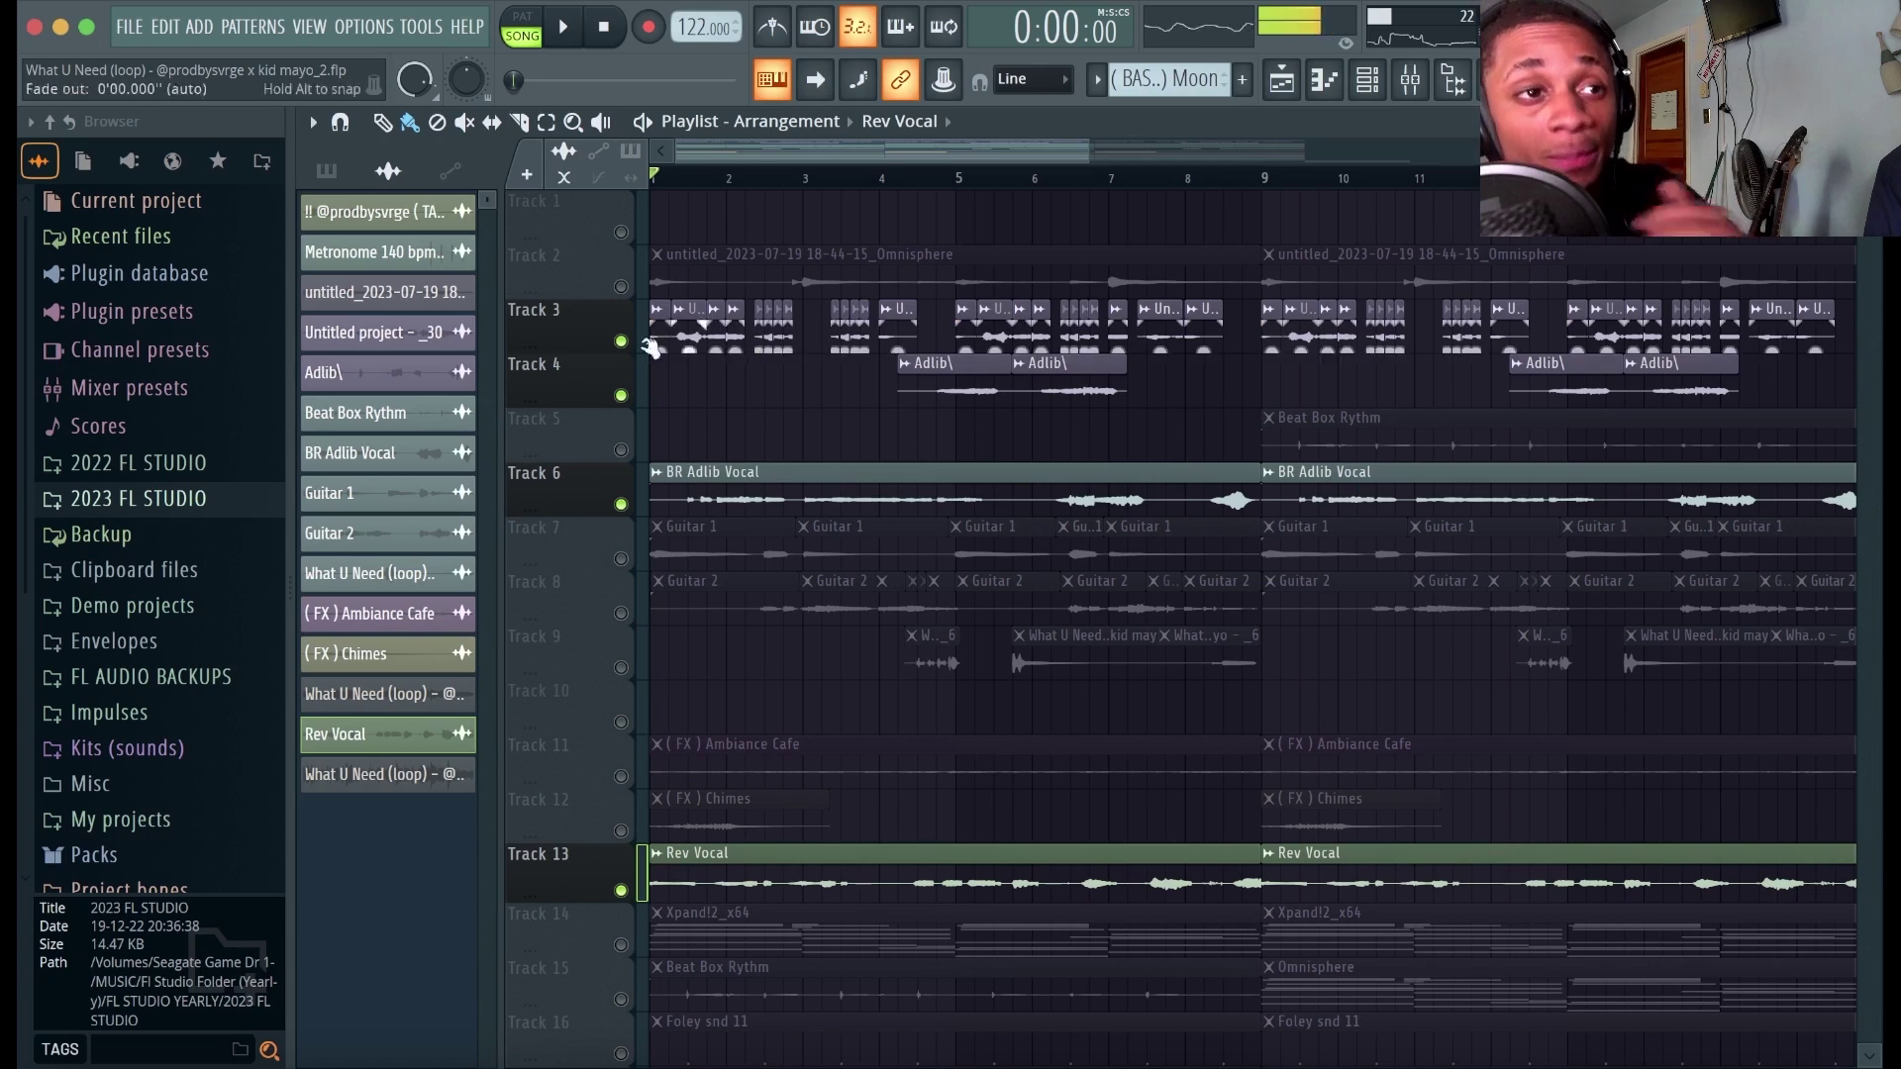
right_click(622, 342)
drag(1089, 153, 802, 156)
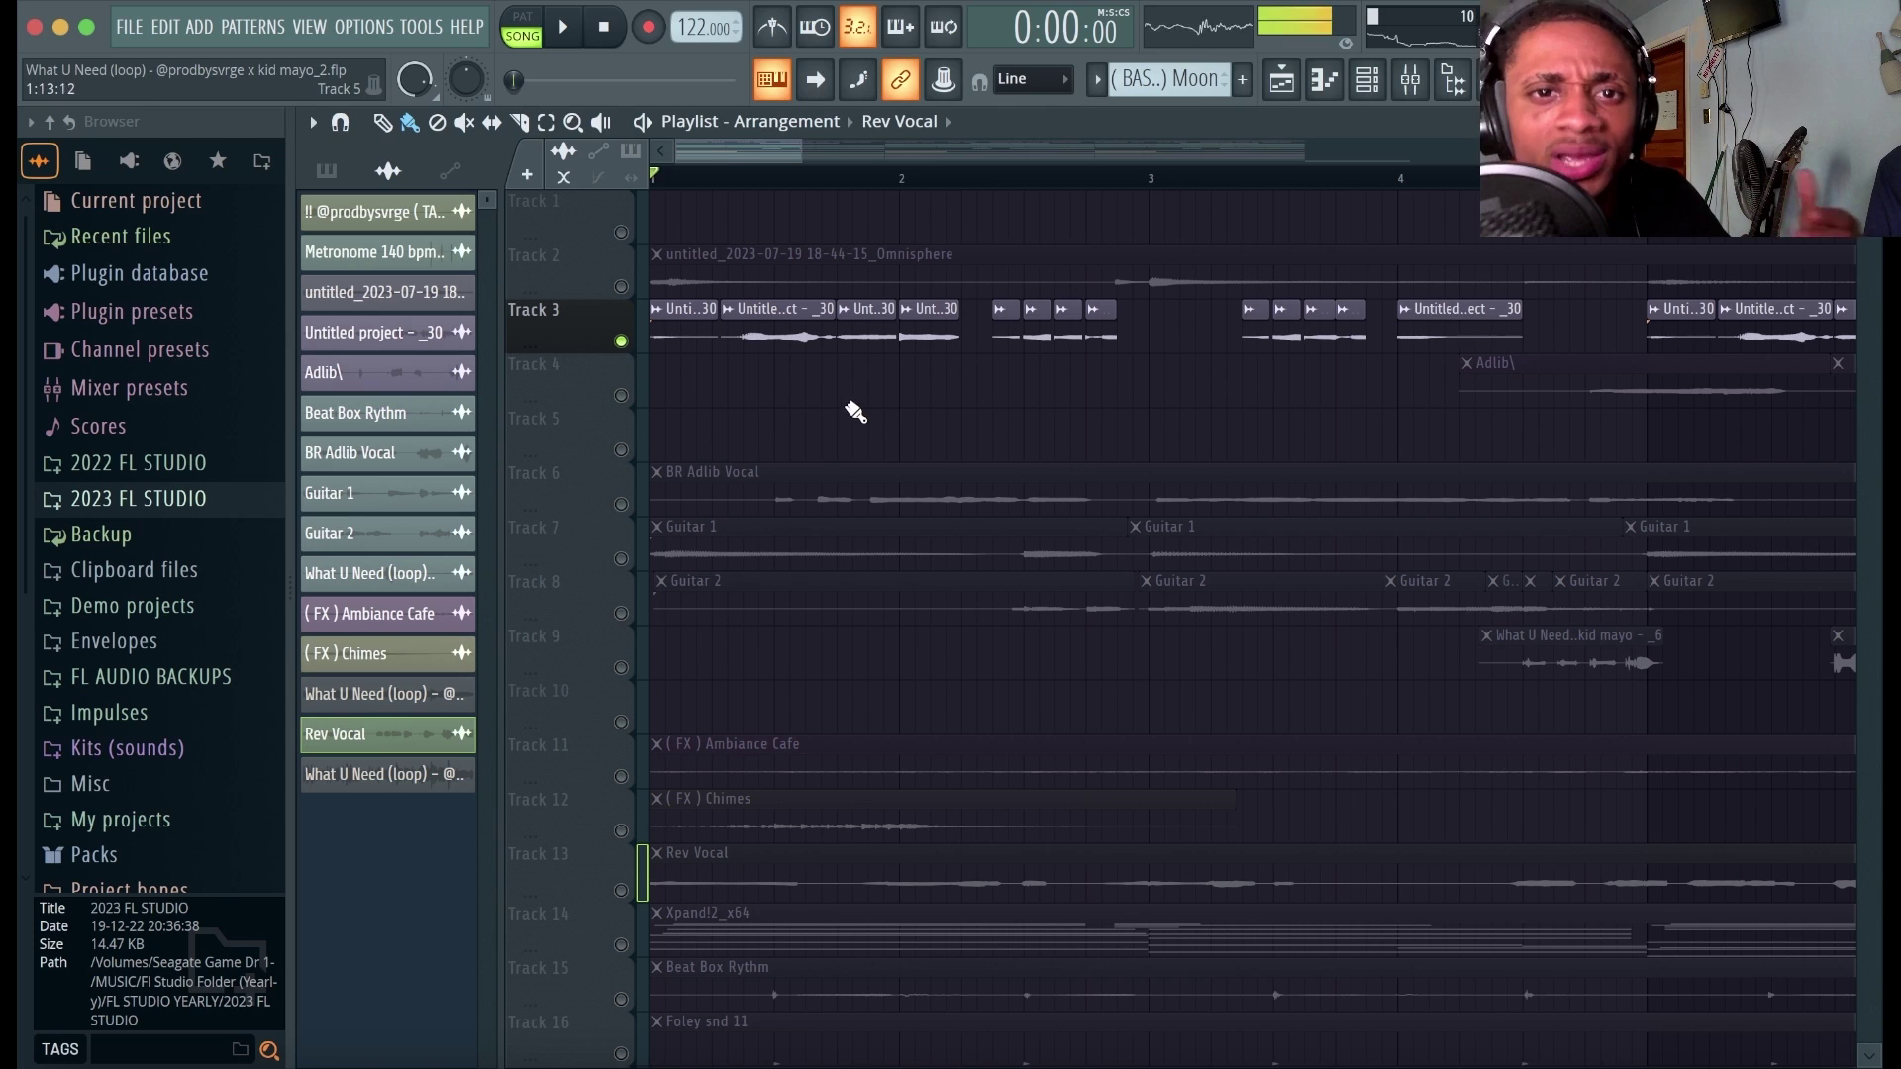
key(space)
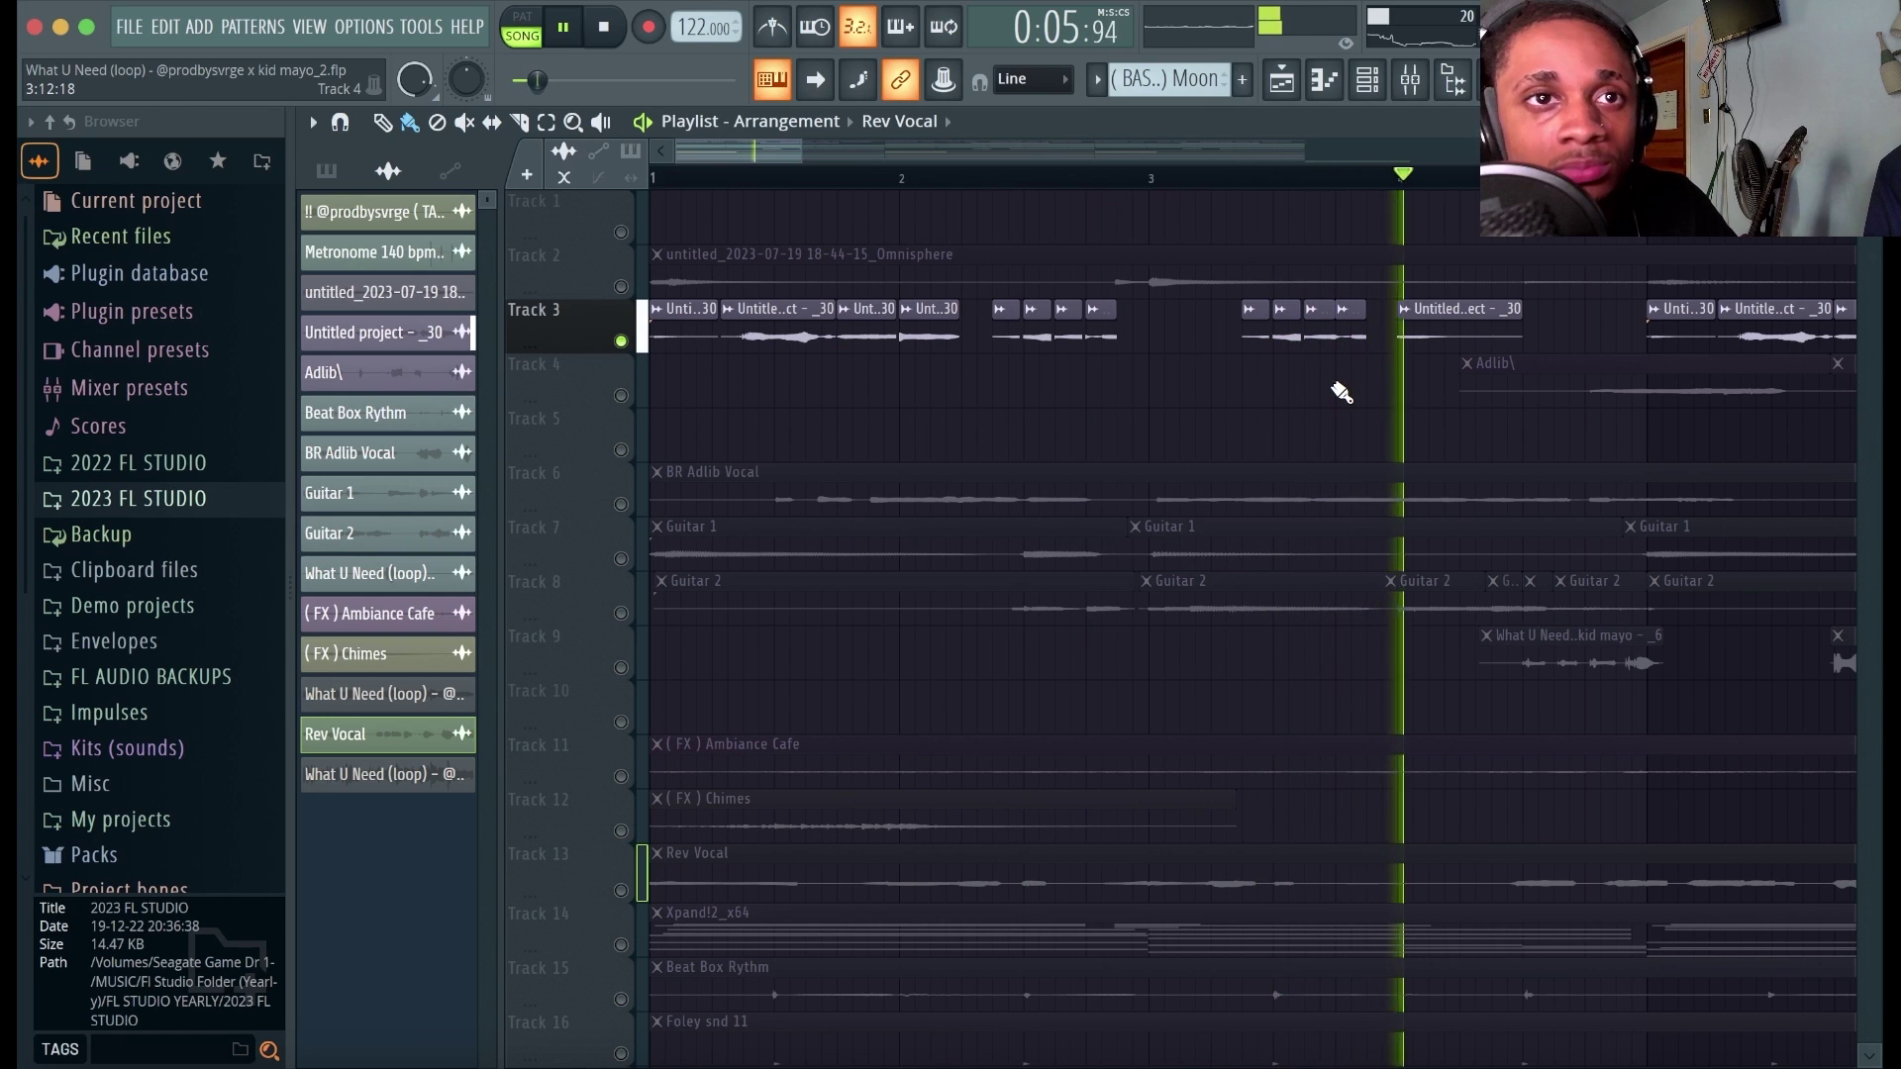
key(space)
drag(801, 153, 807, 156)
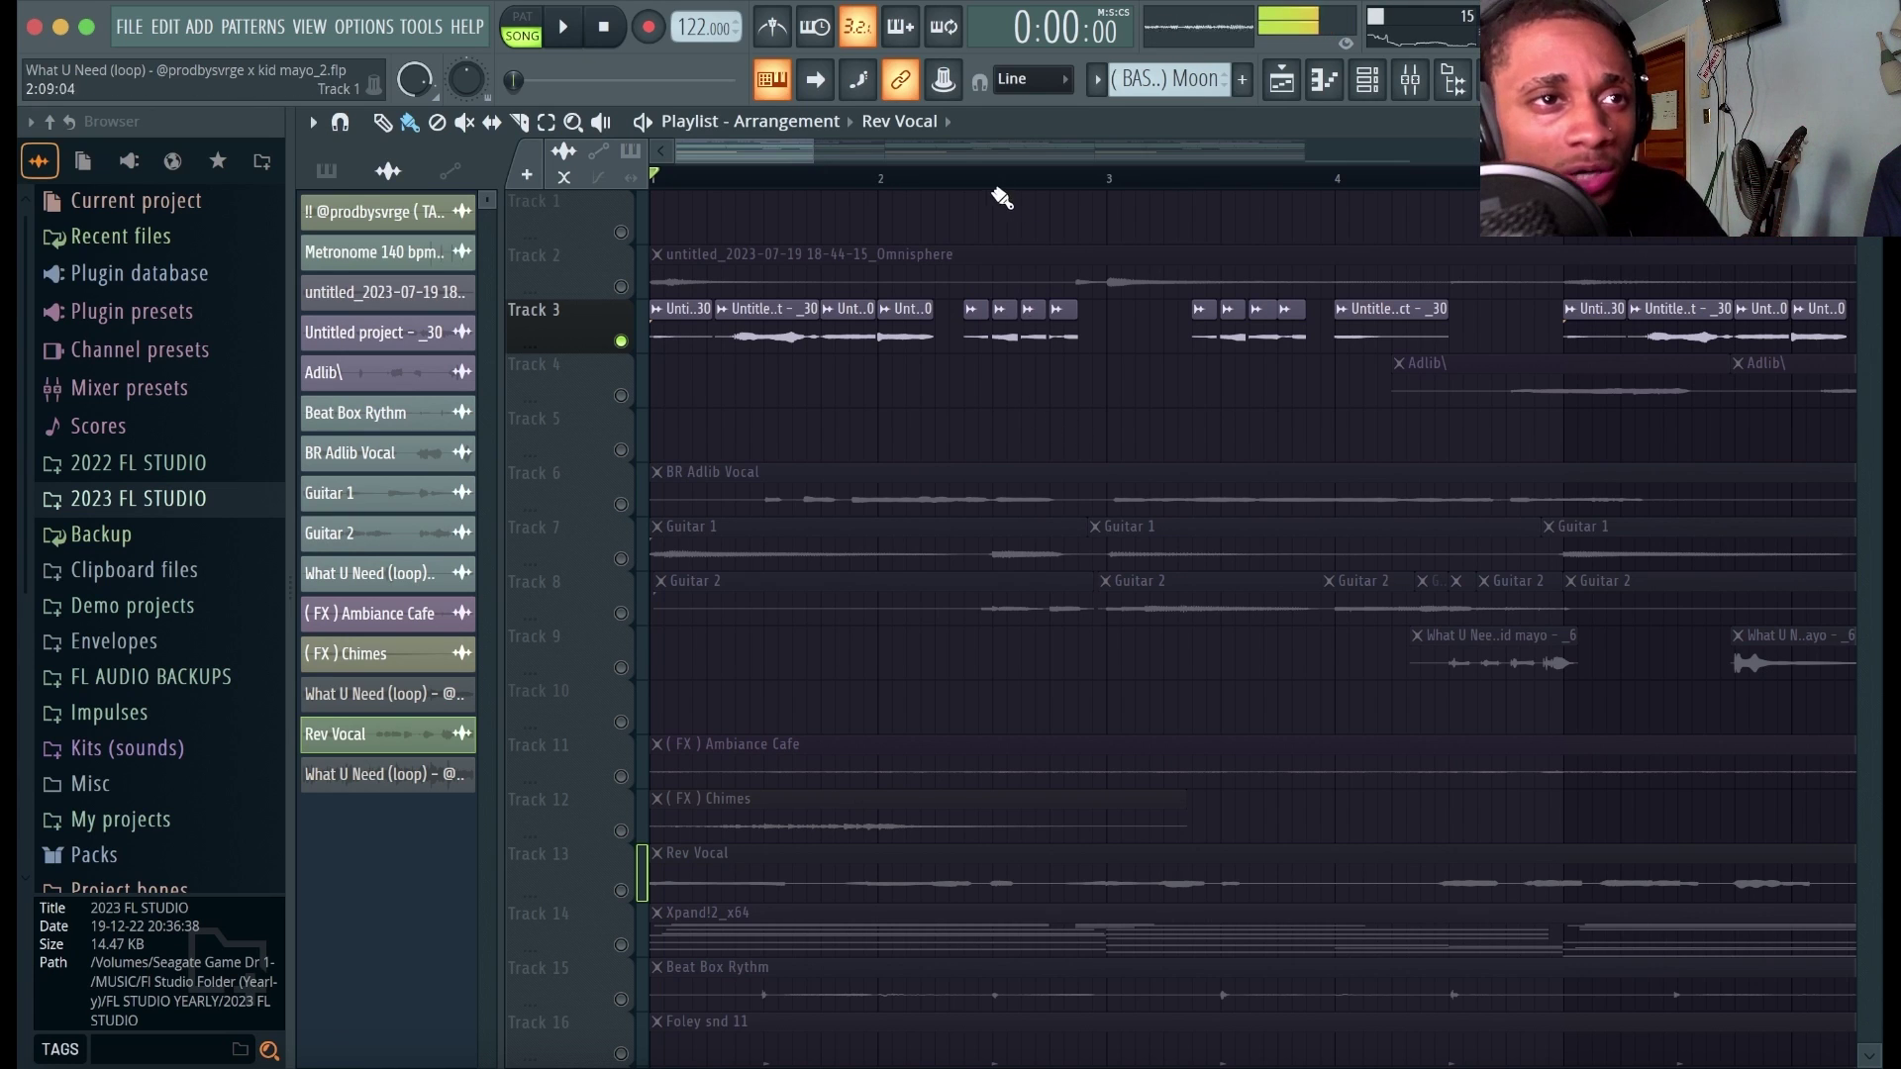
key(space)
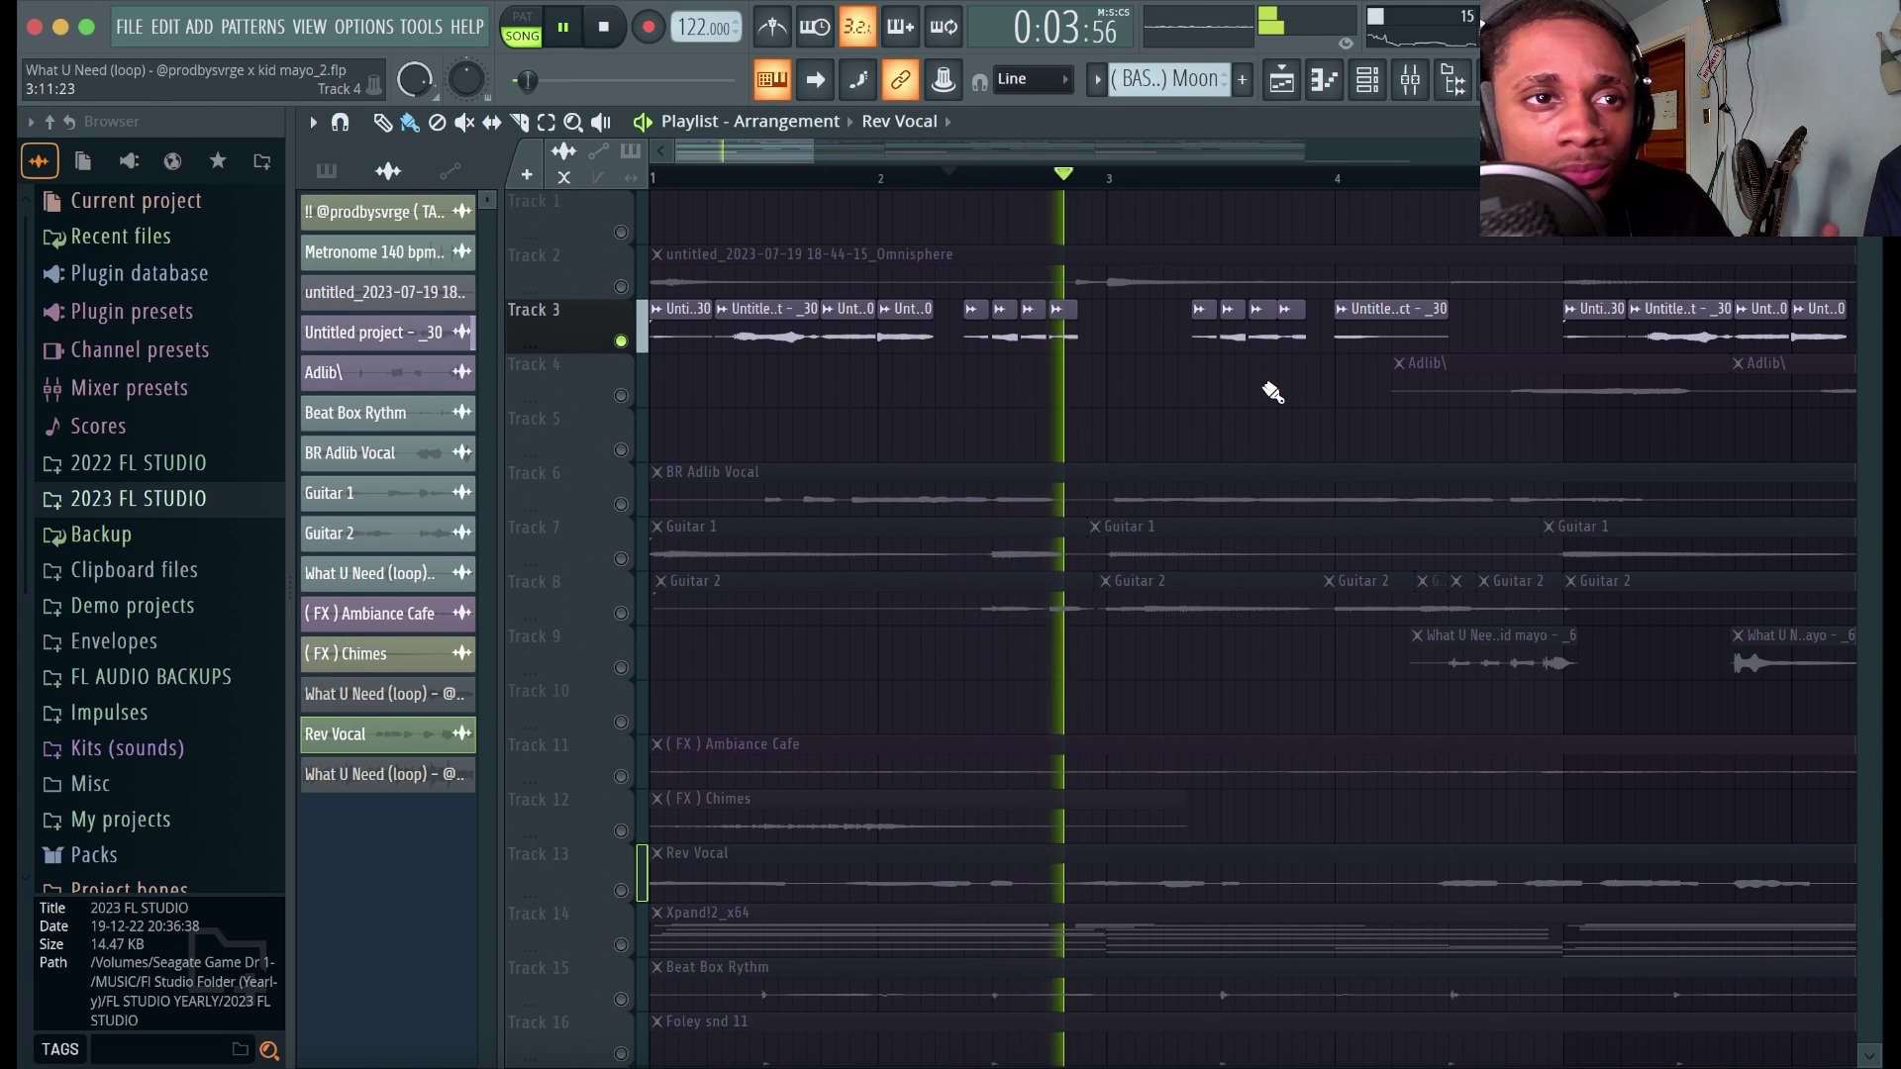
key(space)
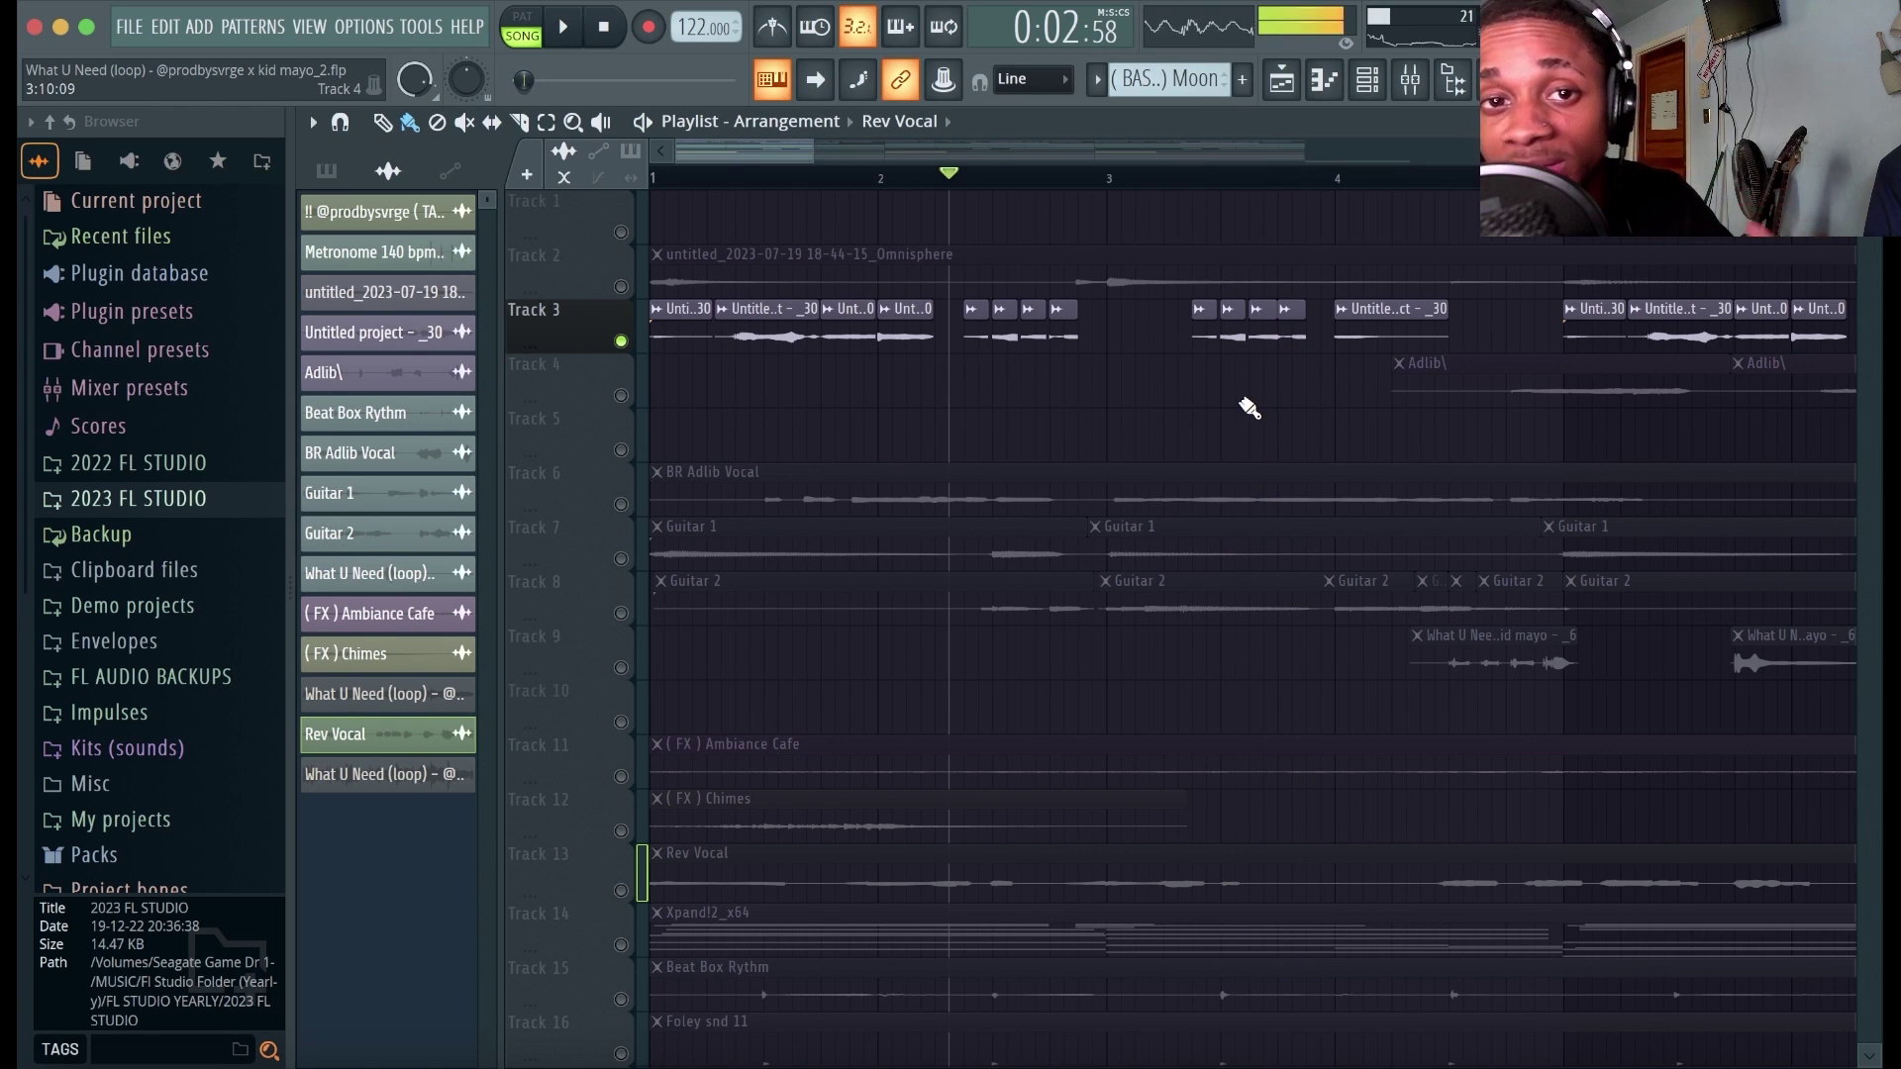
Solo the Adlib track, unmute the Track 3 vocal chops alongside it, and play both.
ctrl+click(626, 396)
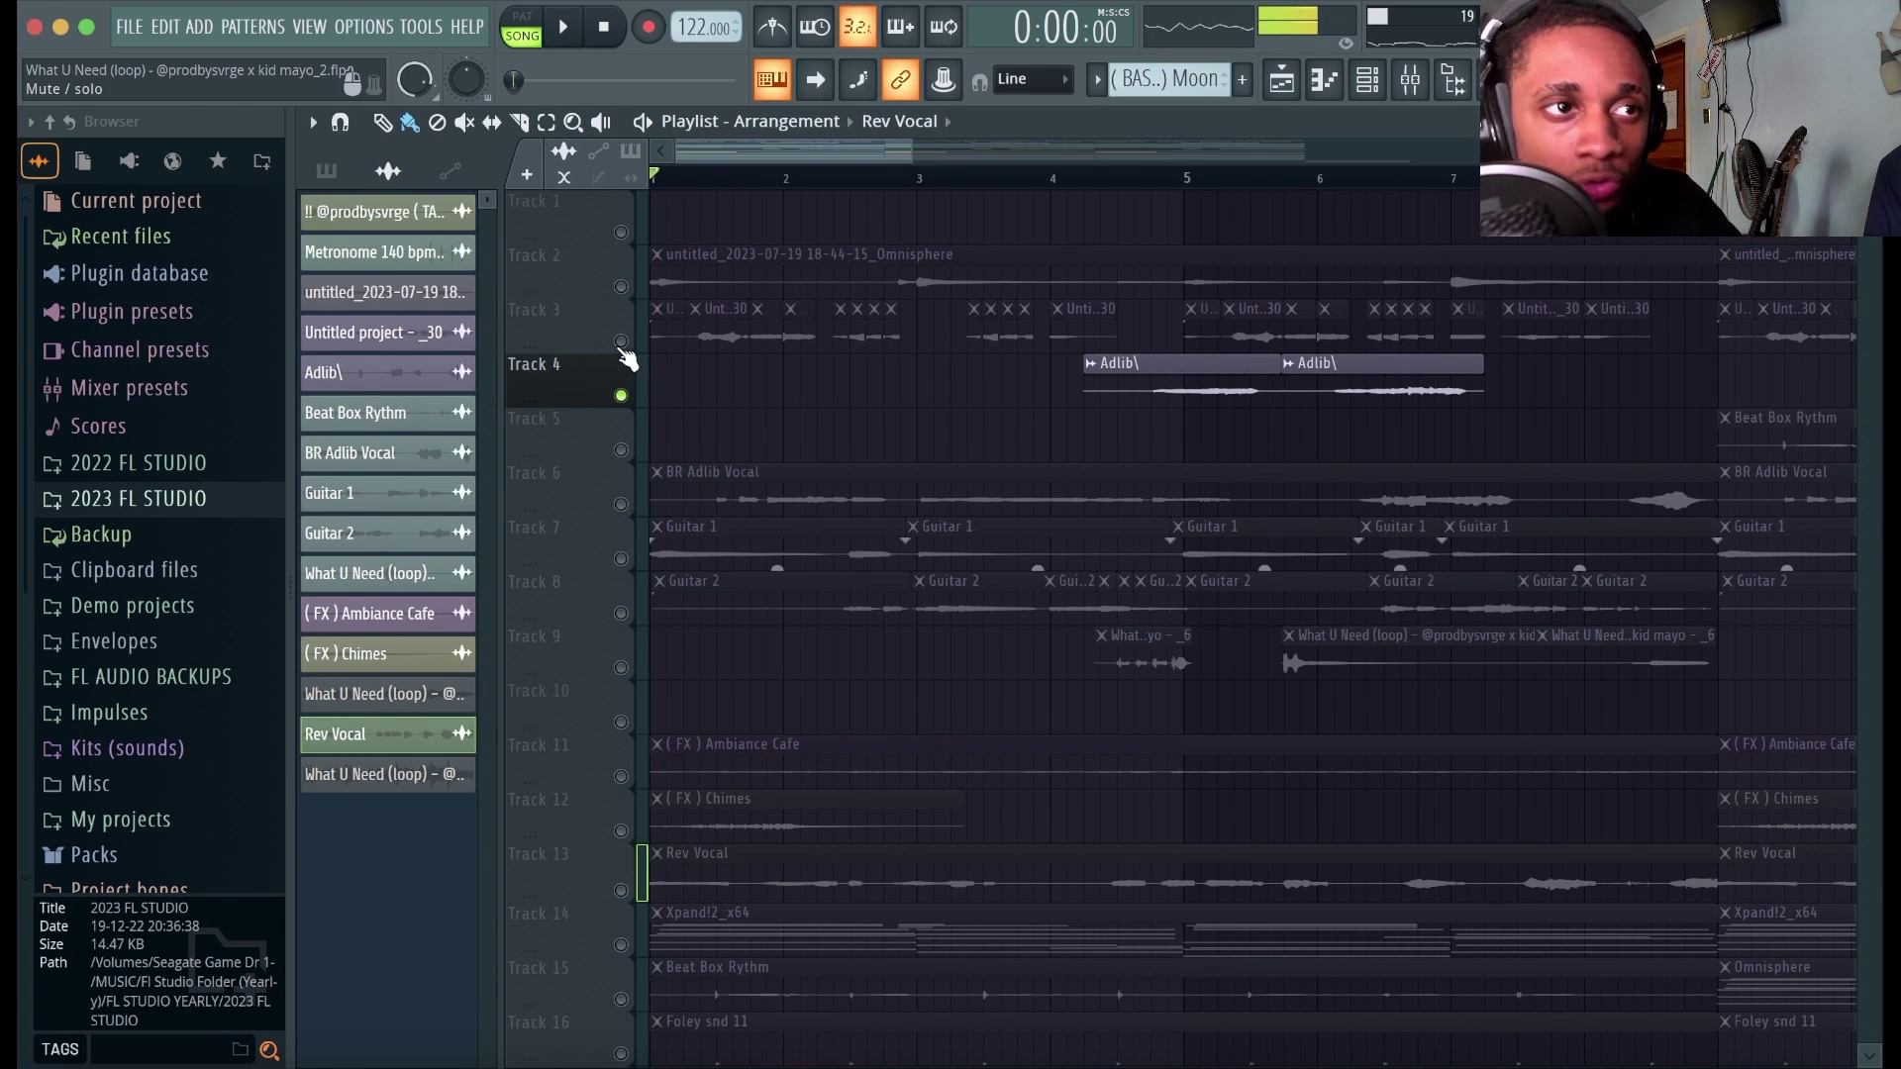
click(622, 343)
key(space)
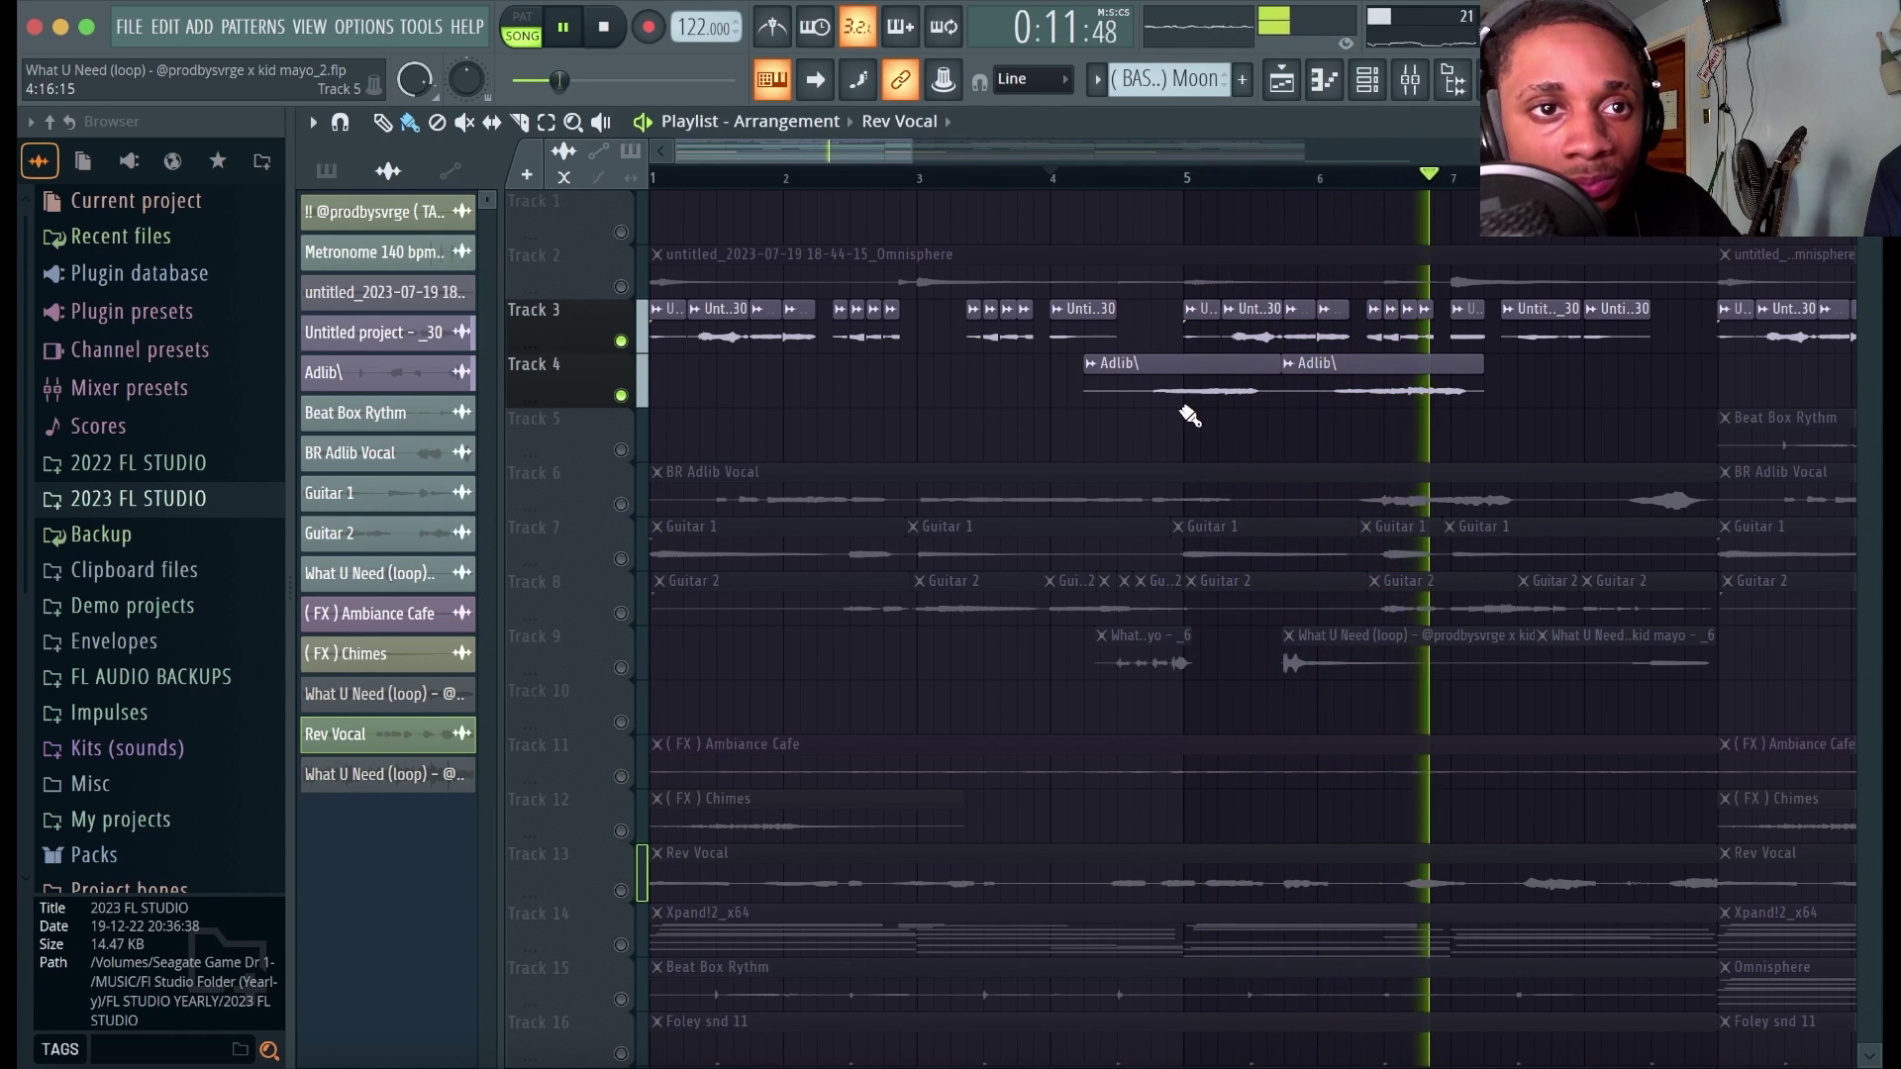
Unmute the BR Adlib Vocal and Rev Vocal tracks one after the other and play them with the vocal chops and Adlib.
click(621, 504)
key(space)
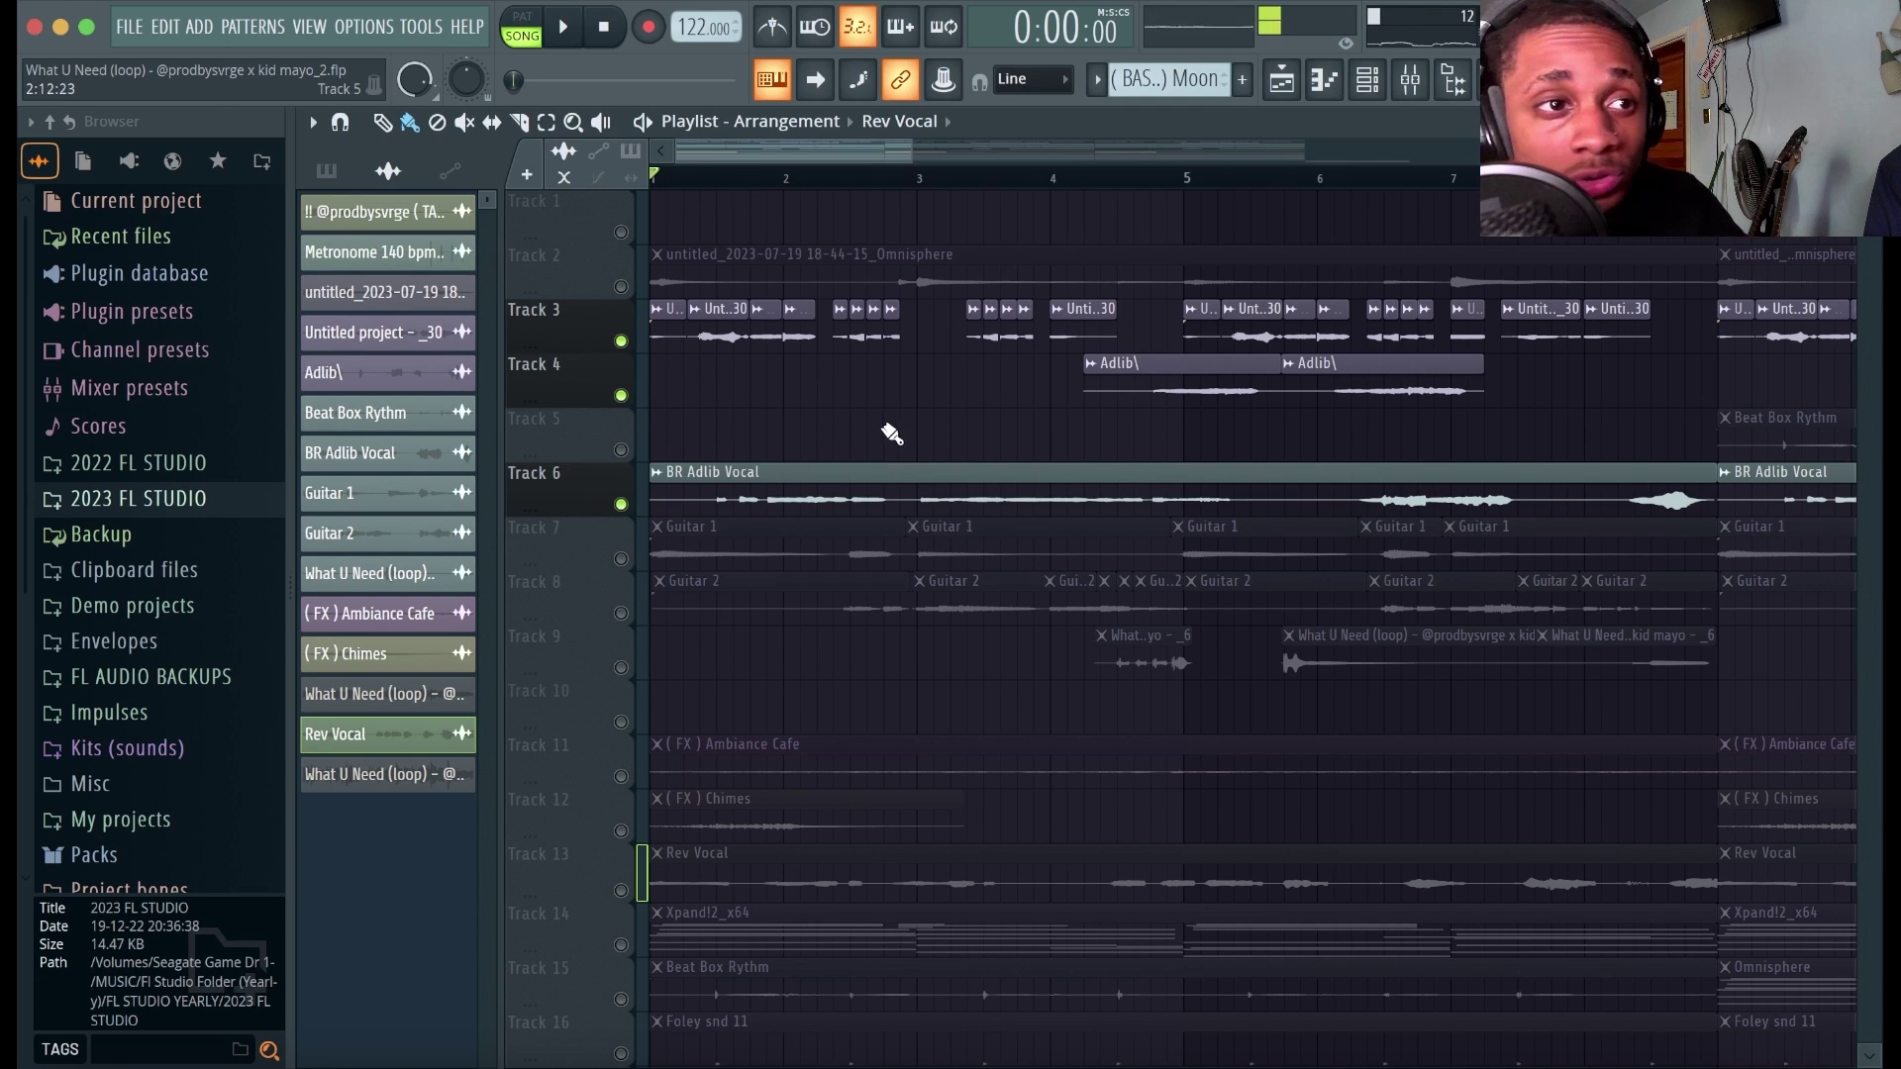
key(space)
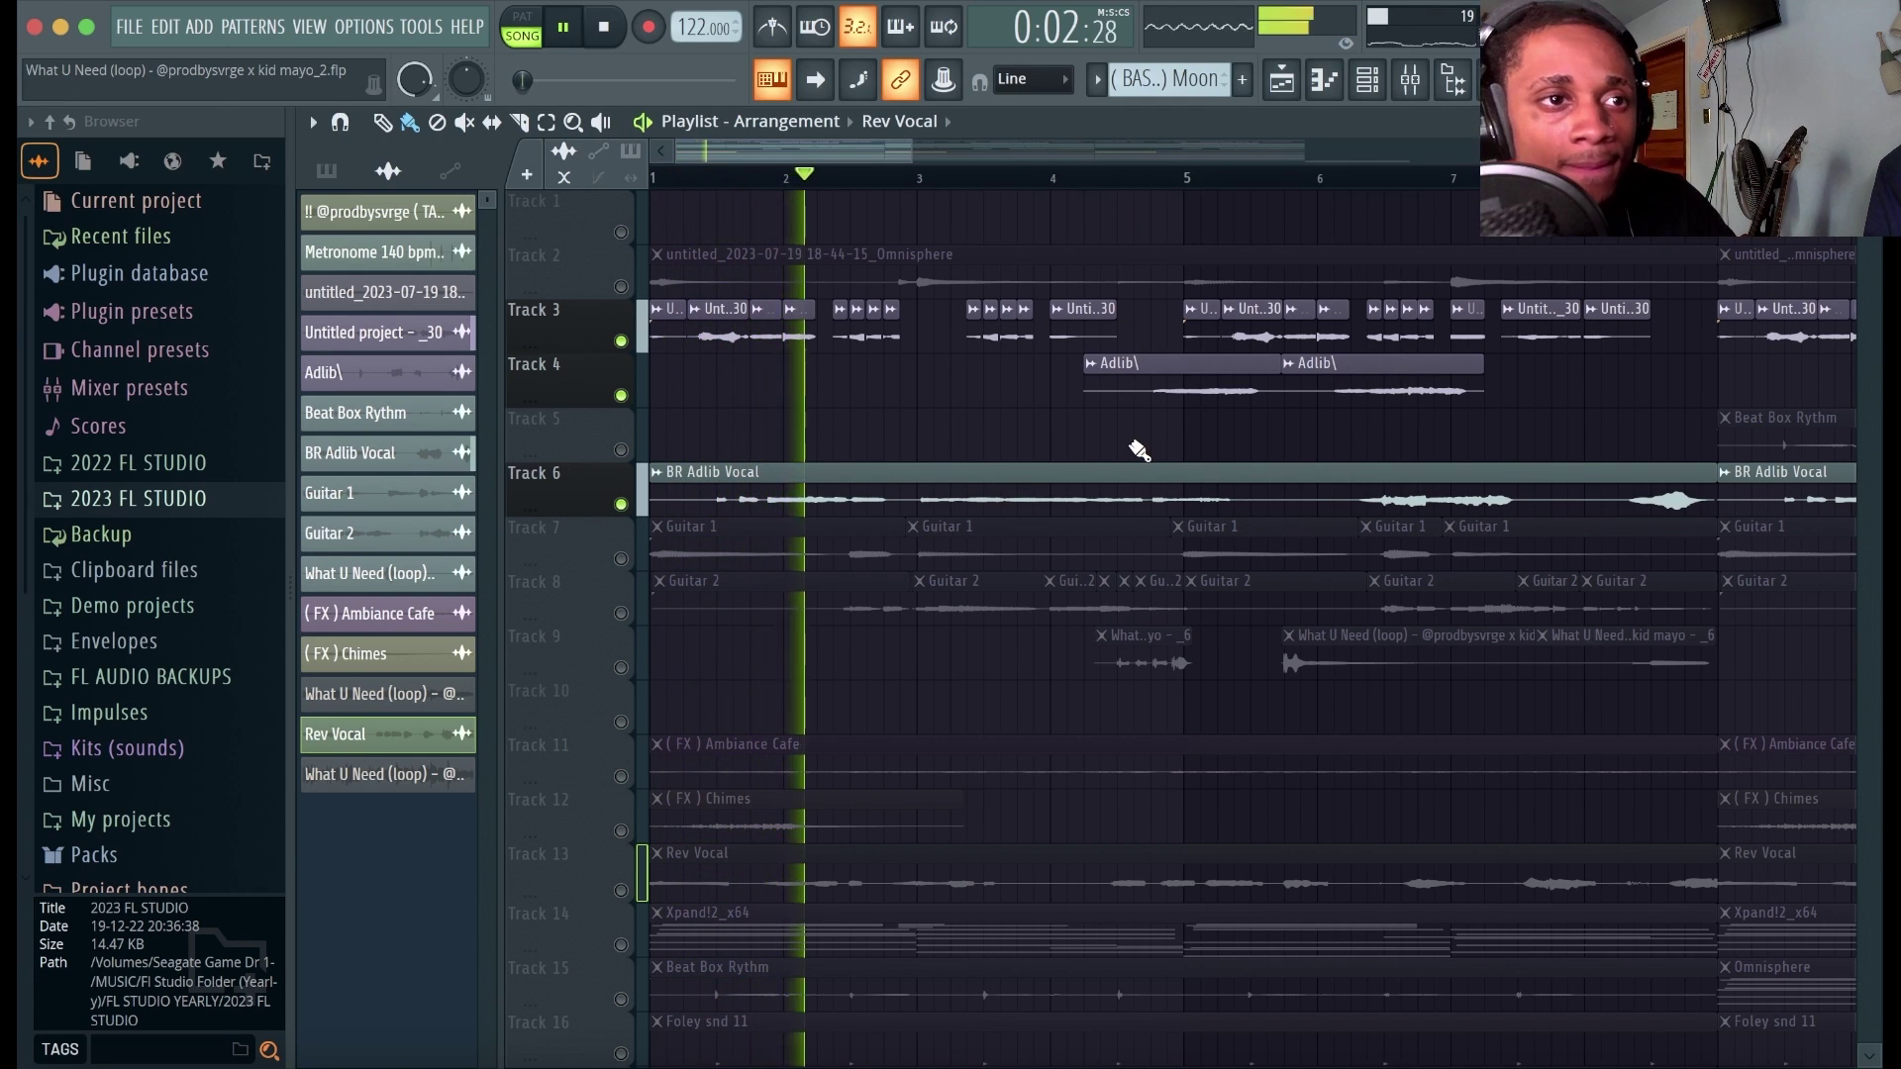
key(space)
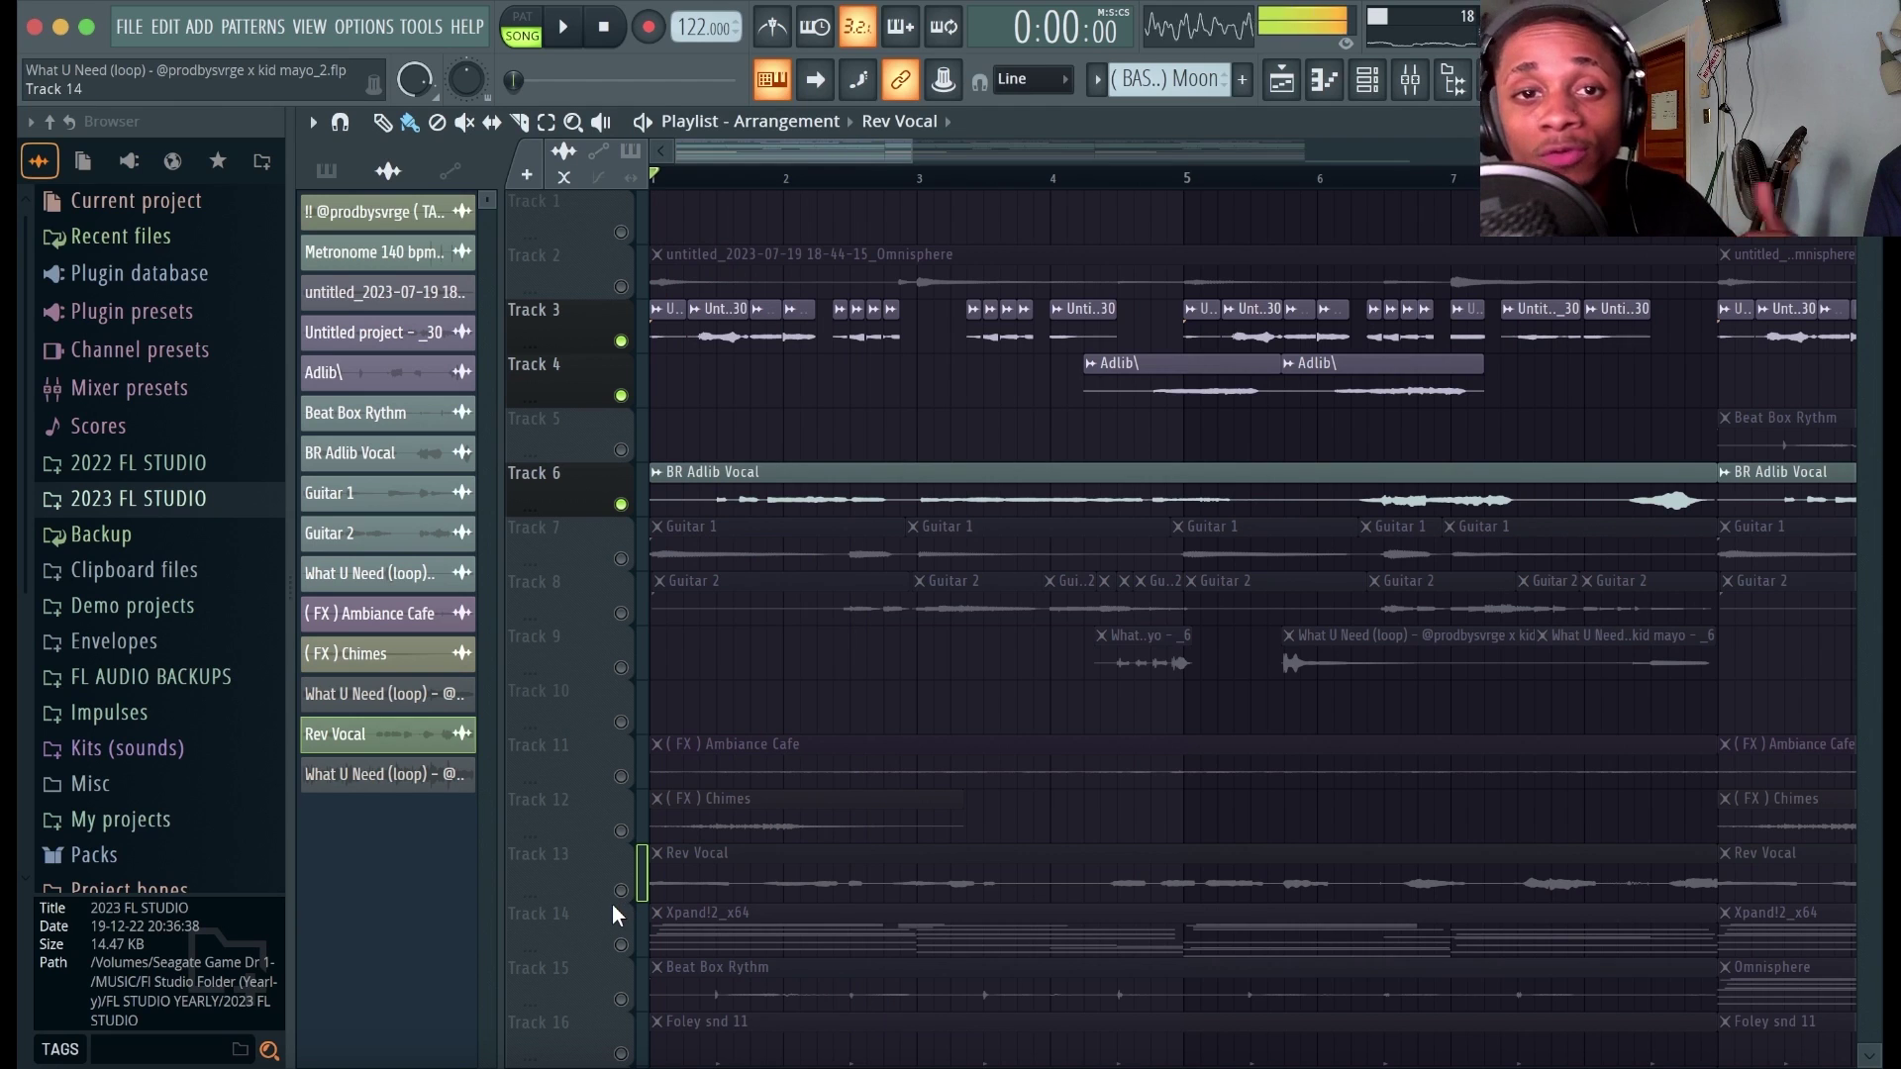
click(621, 890)
key(space)
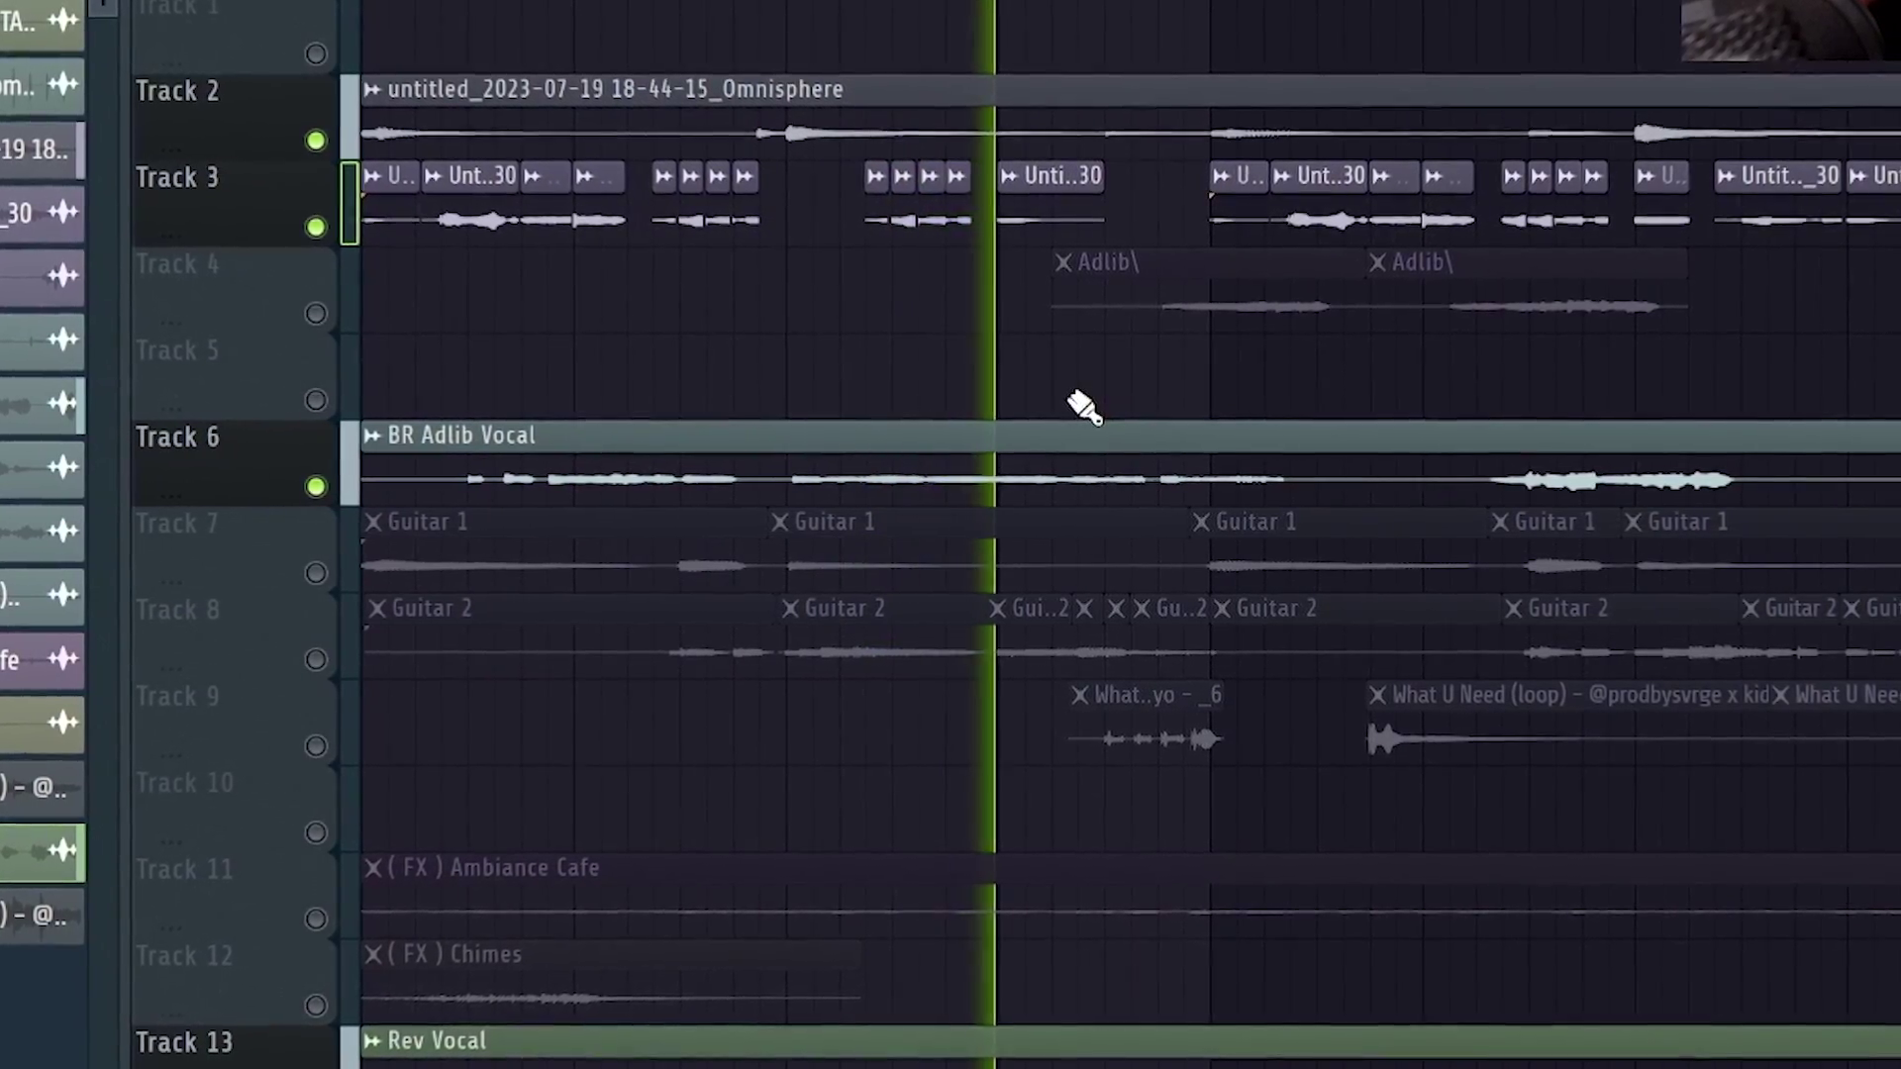
Unmute the Adlib track alongside the other vocals, and enable mixer Insert 20 beside the soloed vocal chop insert.
click(317, 314)
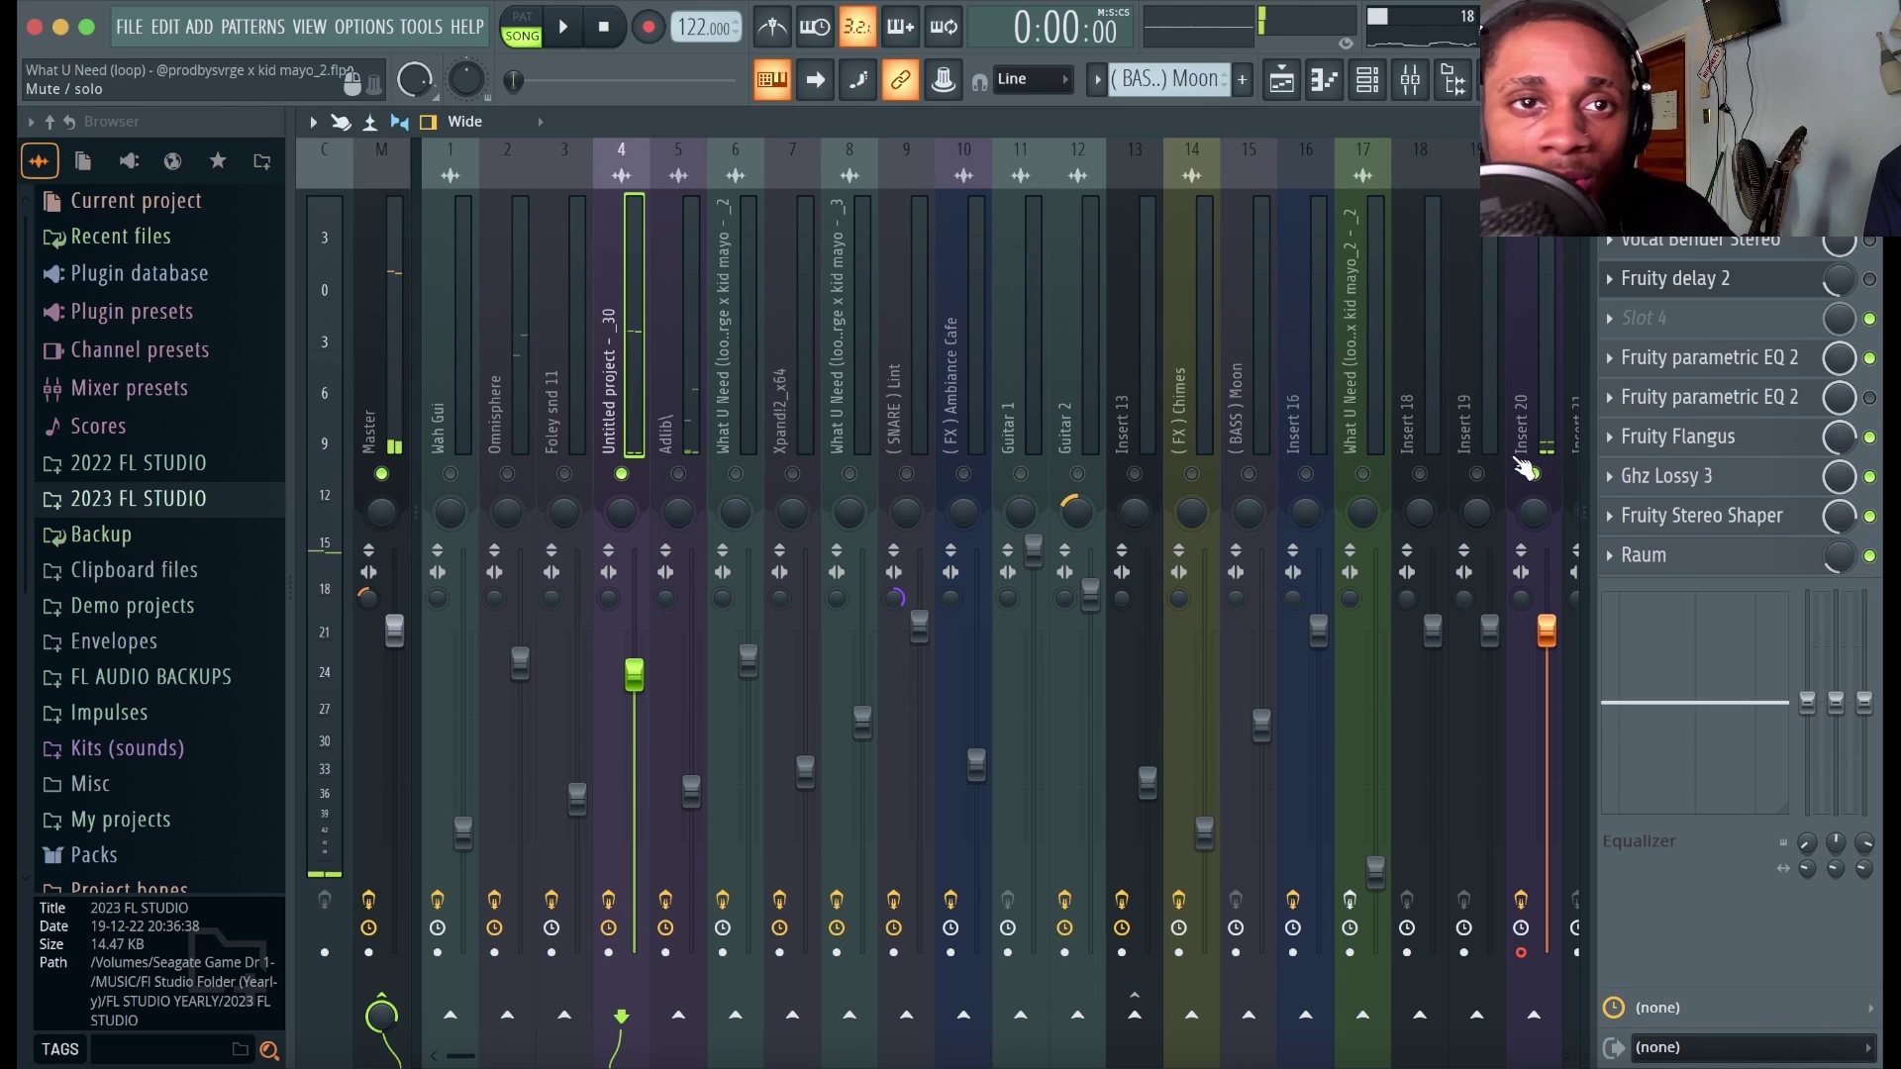
click(1533, 473)
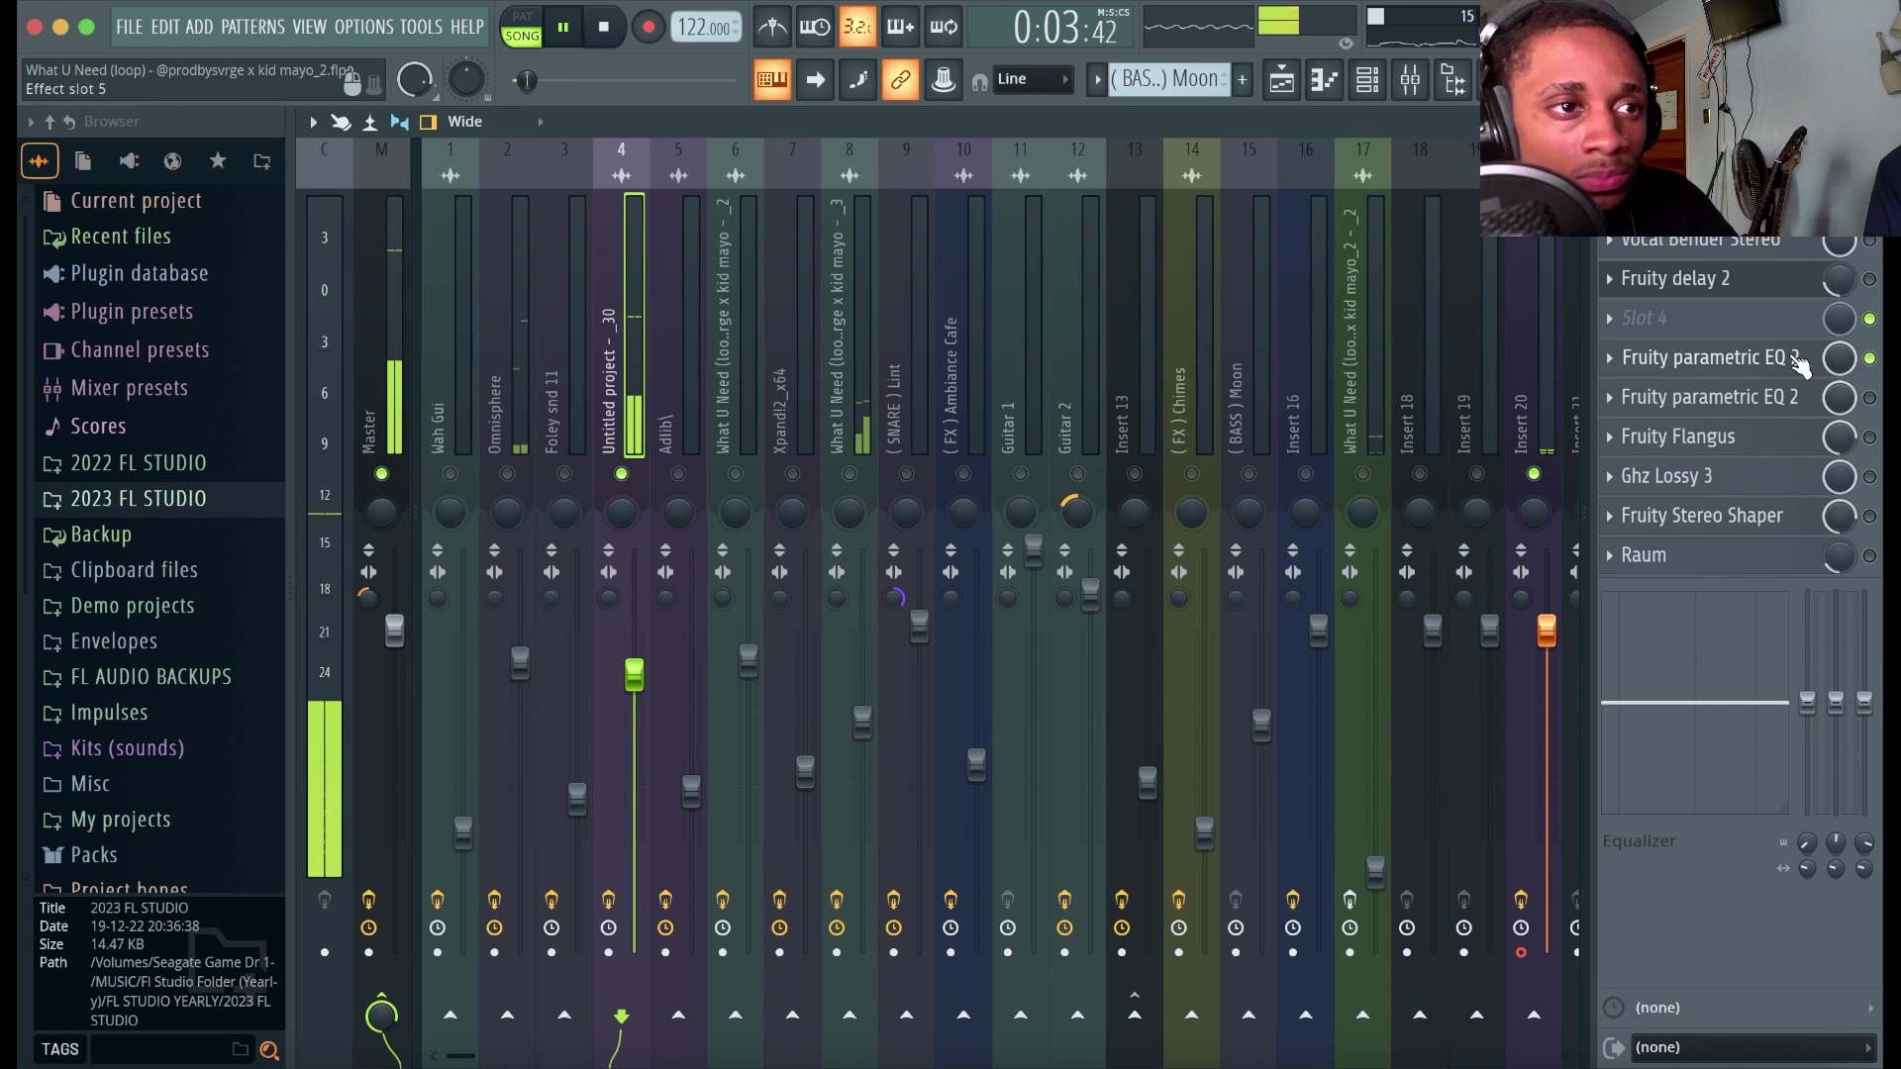
Audition and inspect Fruity Flangus, Ghz Lossy 3 and Fruity Stereo Shaper on the vocal chop insert.
click(1678, 437)
key(space)
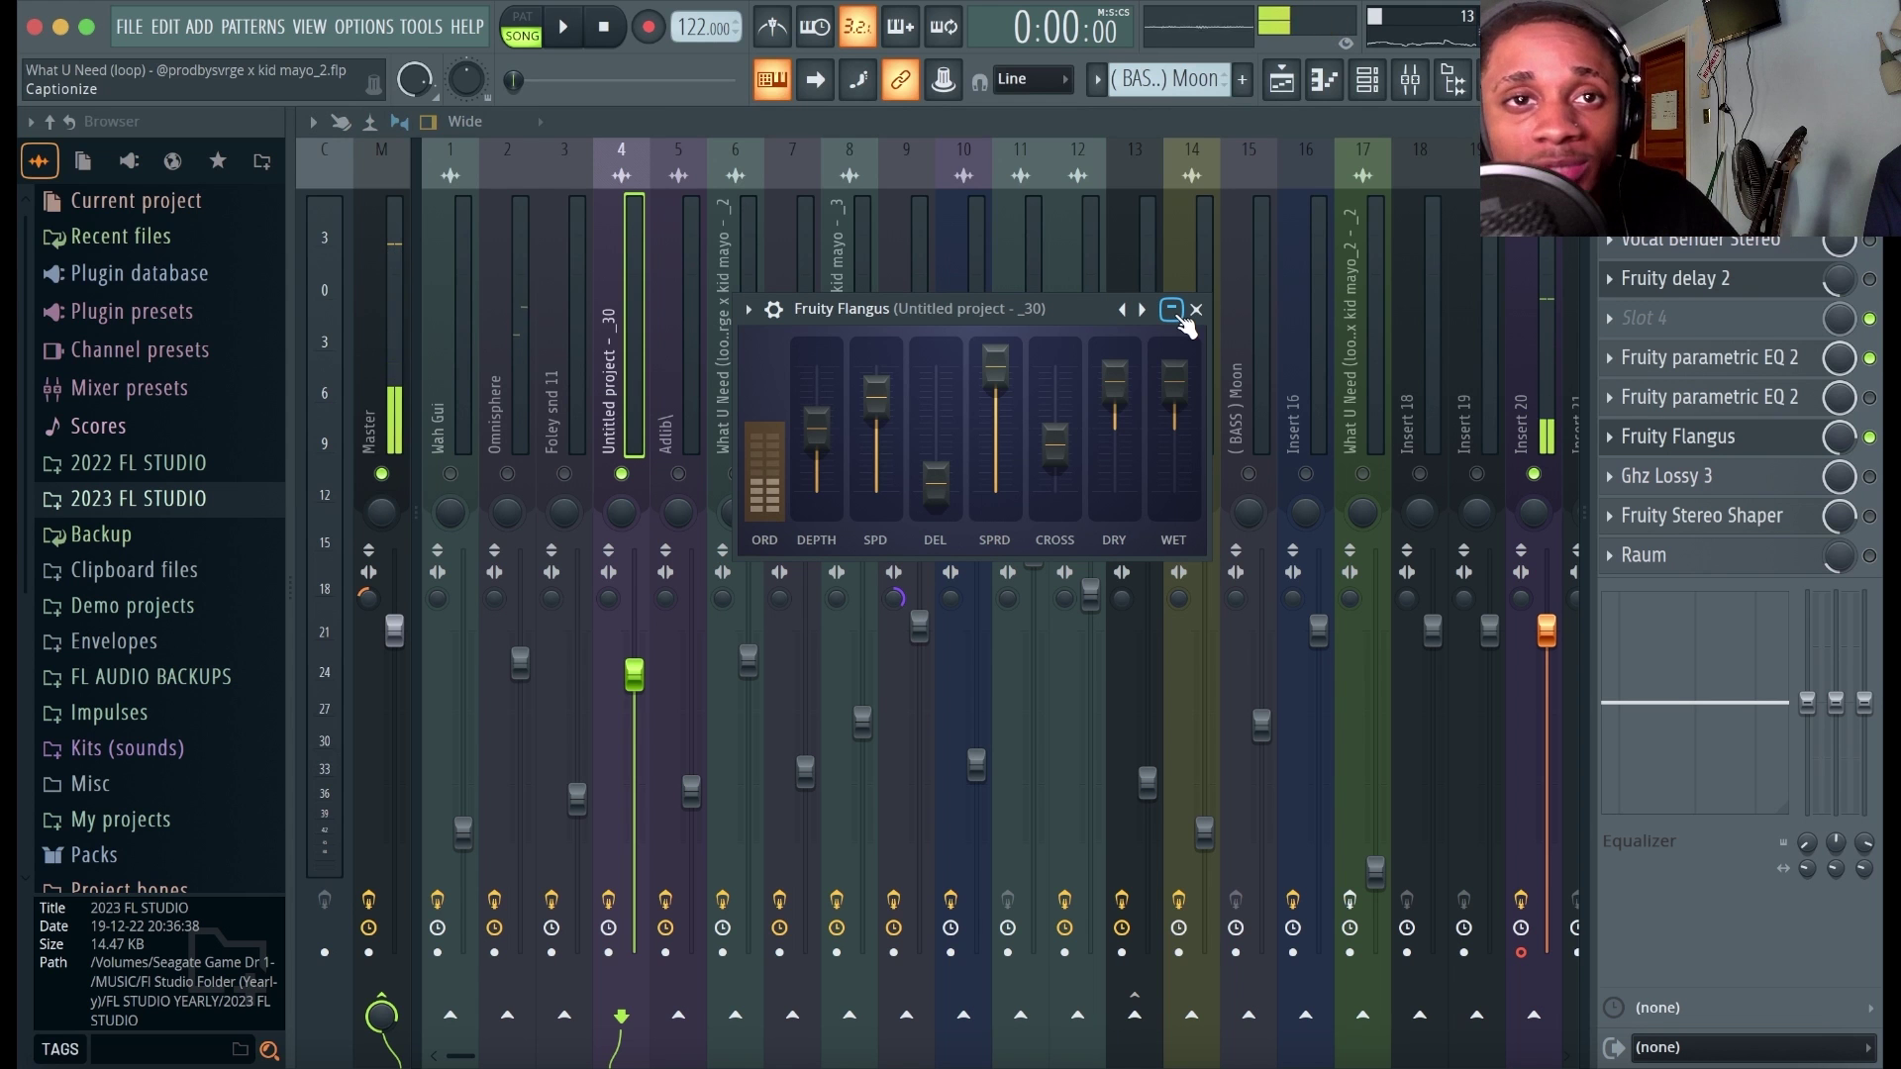
key(space)
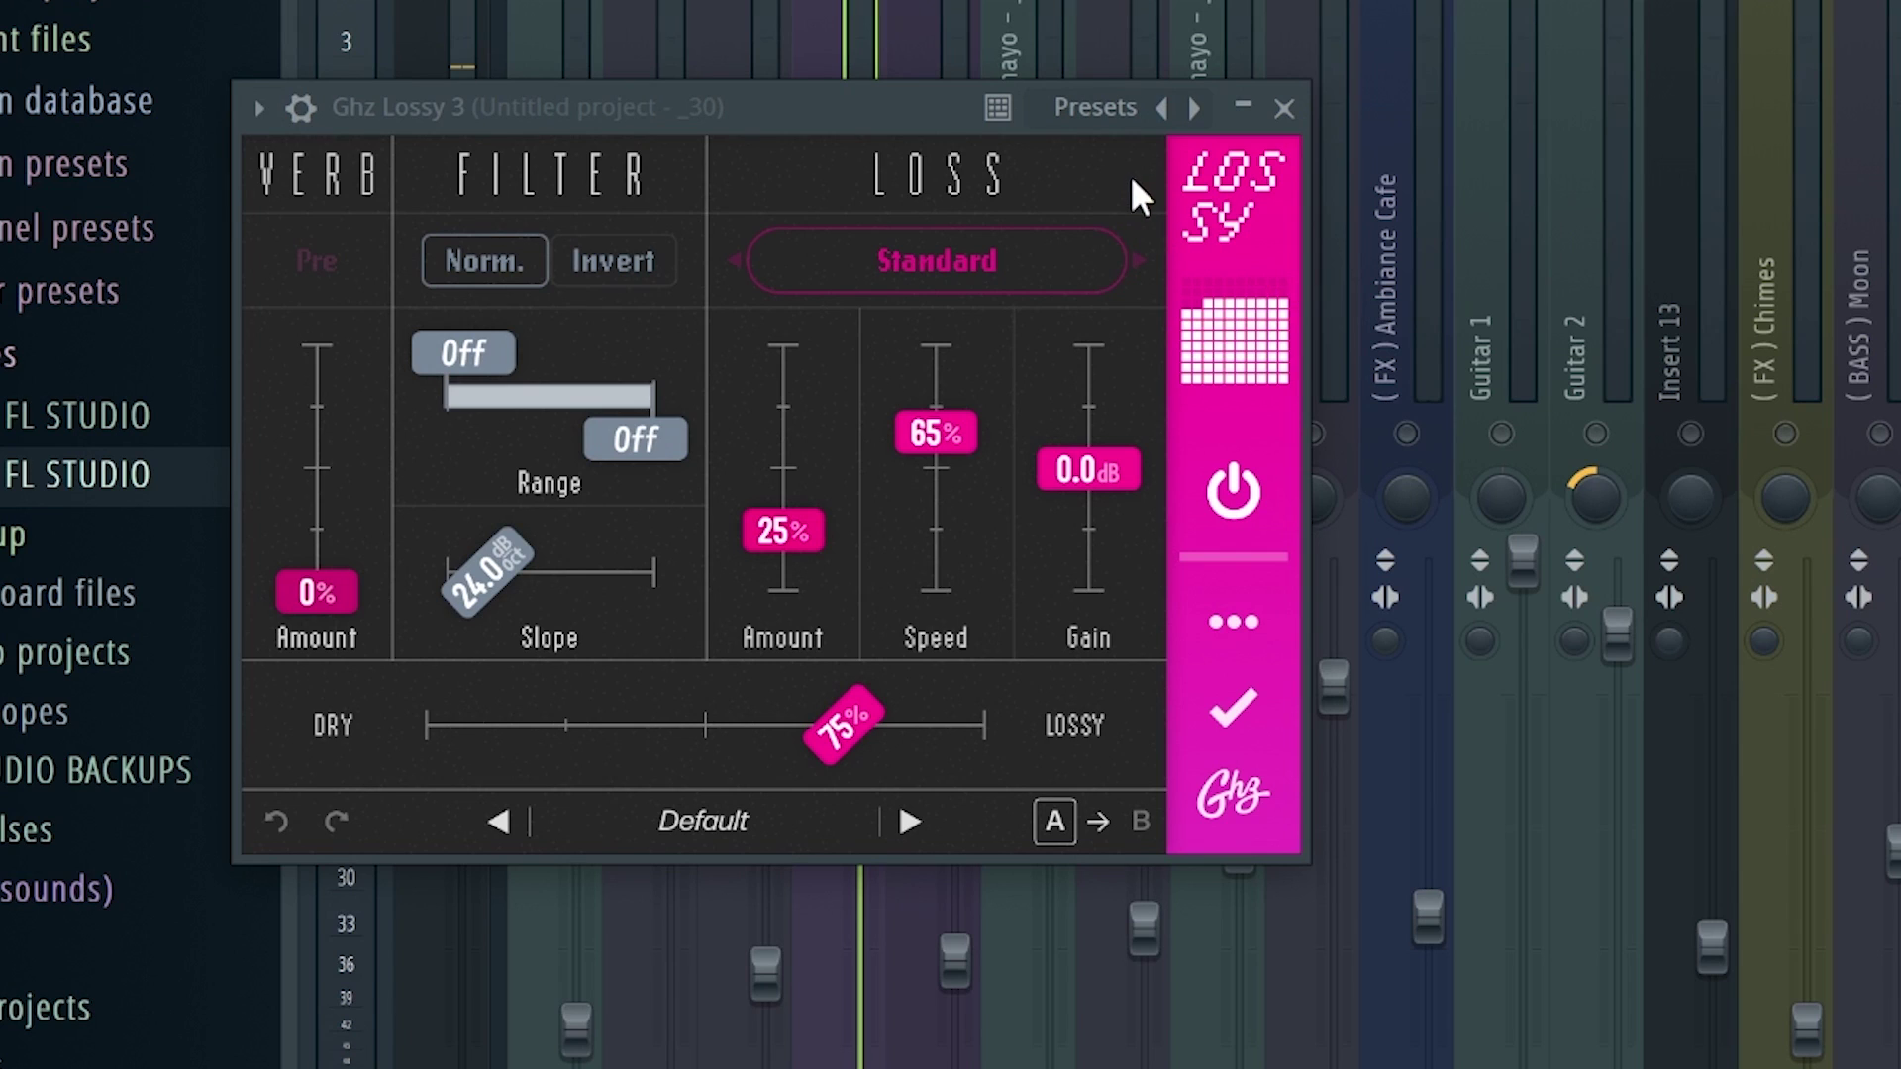
click(1282, 111)
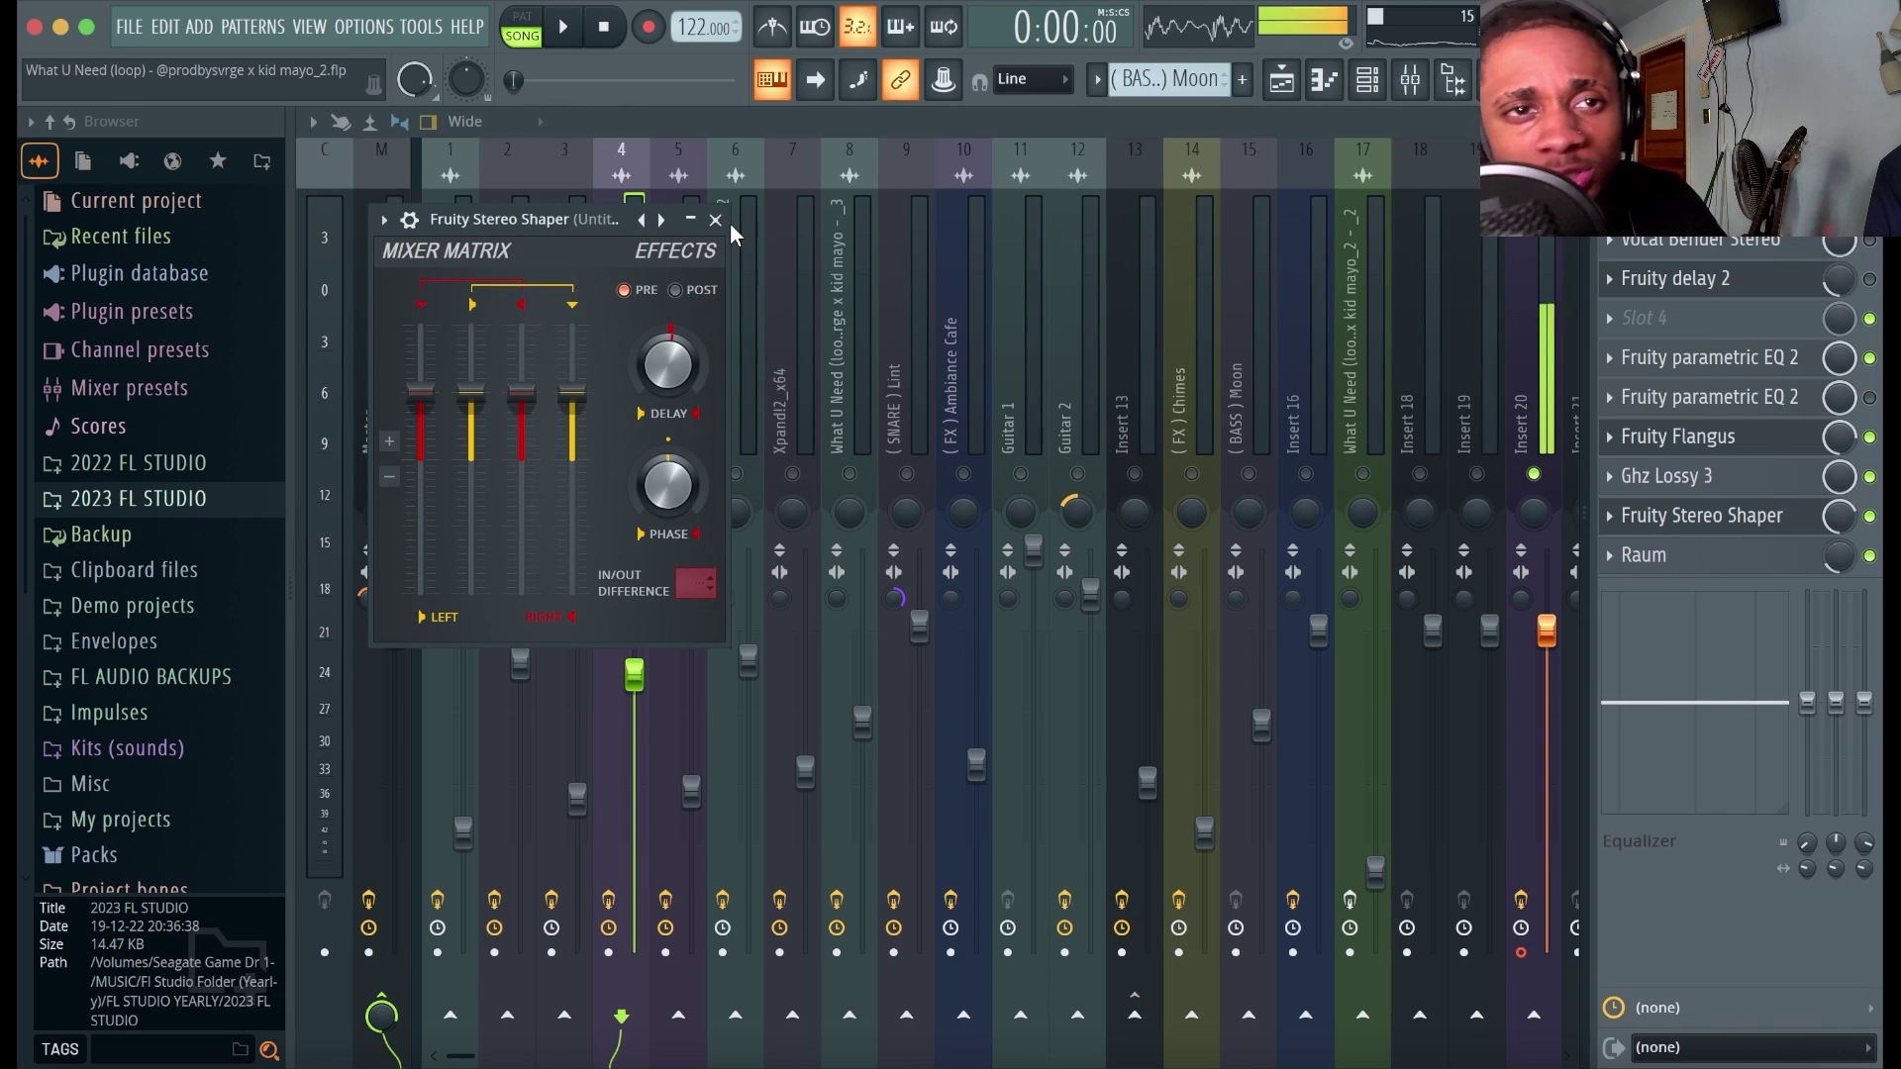
click(716, 220)
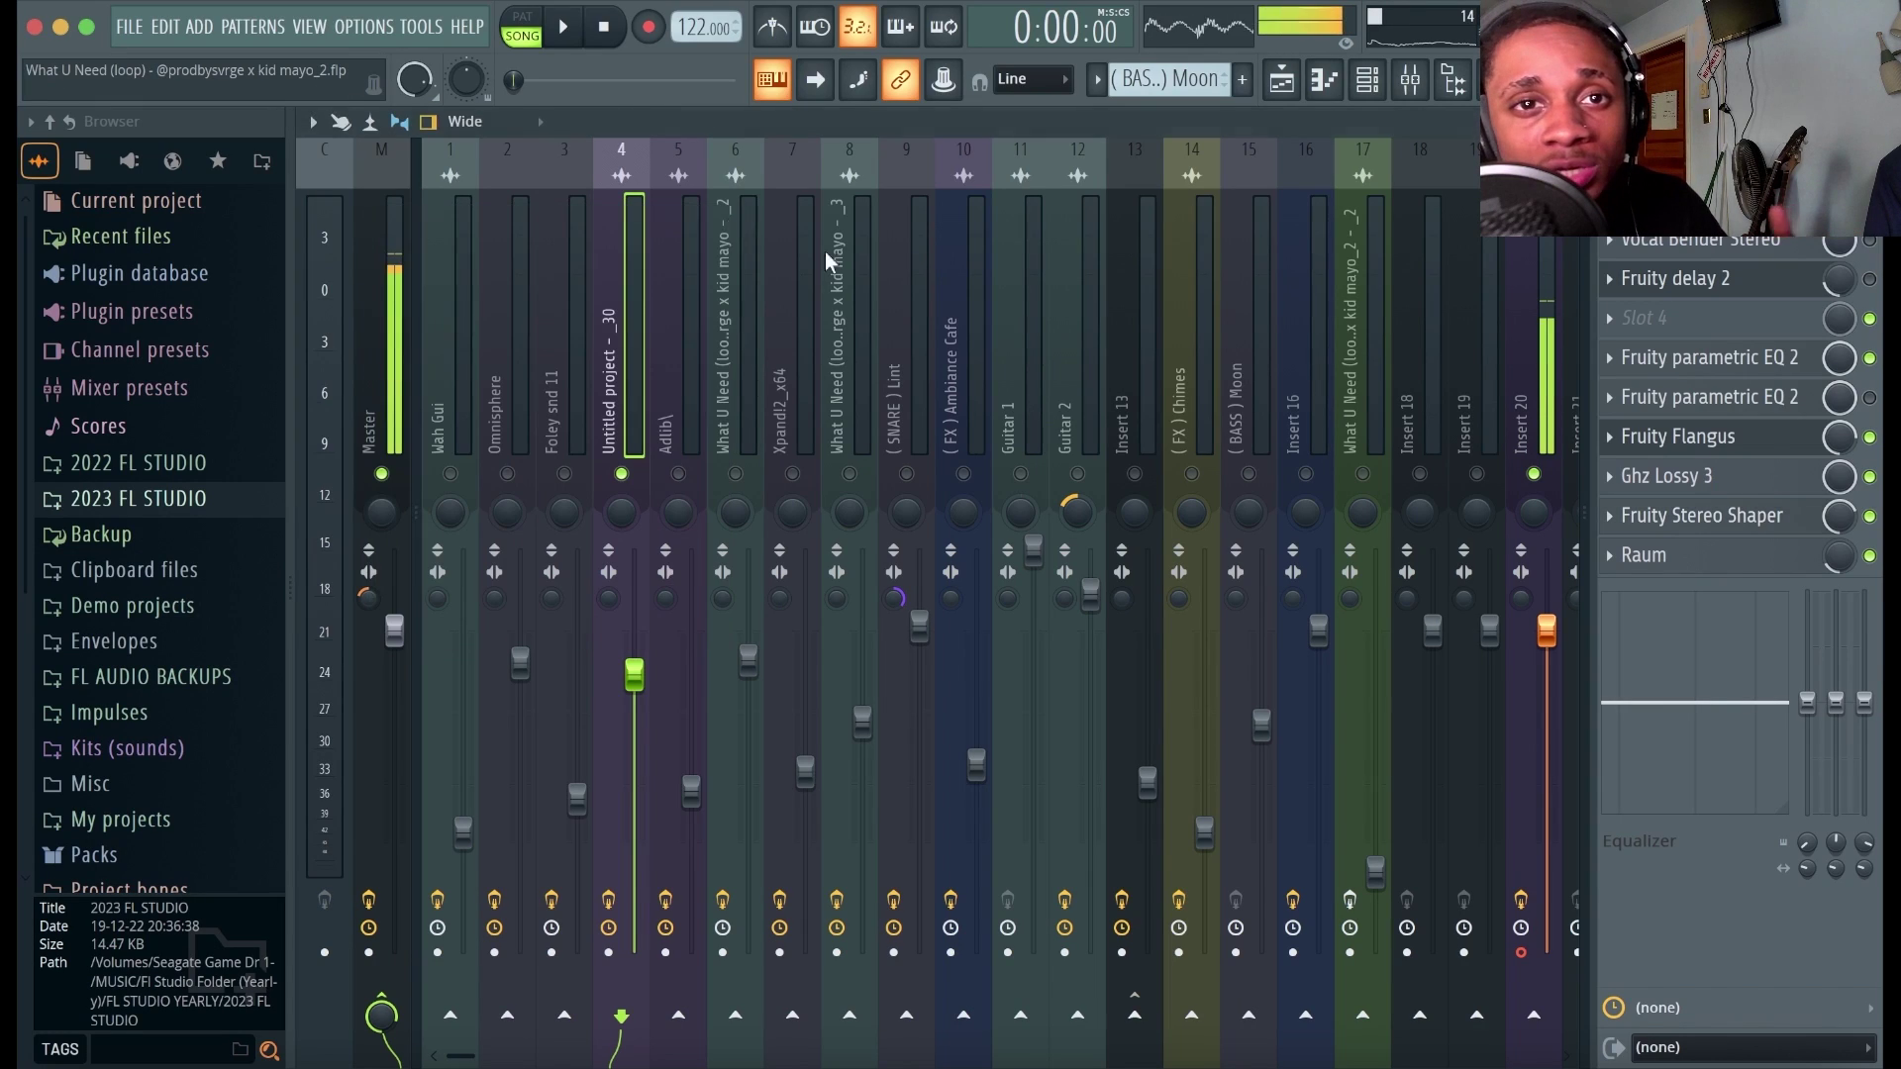
Compare the vocal chops with Fruity Stereo Shaper bypassed and enabled, and inspect the Raum reverb settings.
key(space)
click(1870, 516)
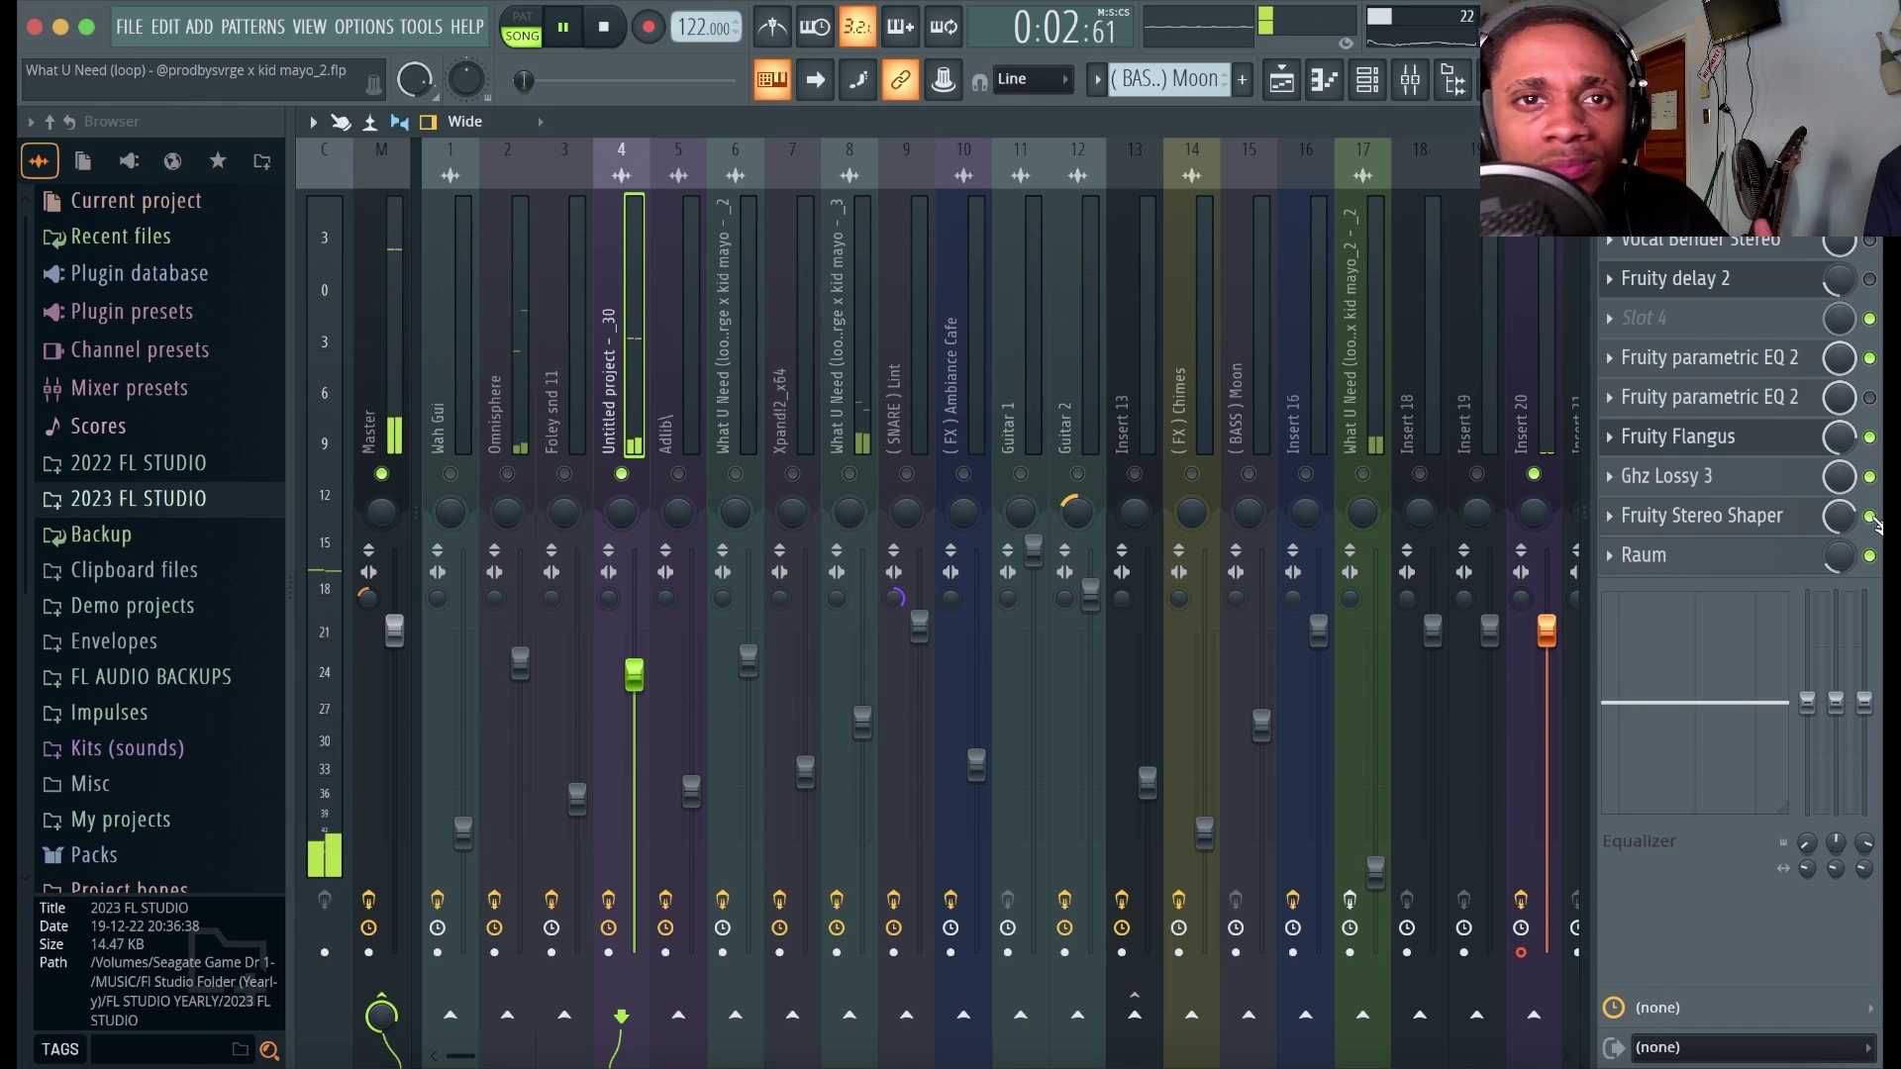
click(1869, 516)
key(space)
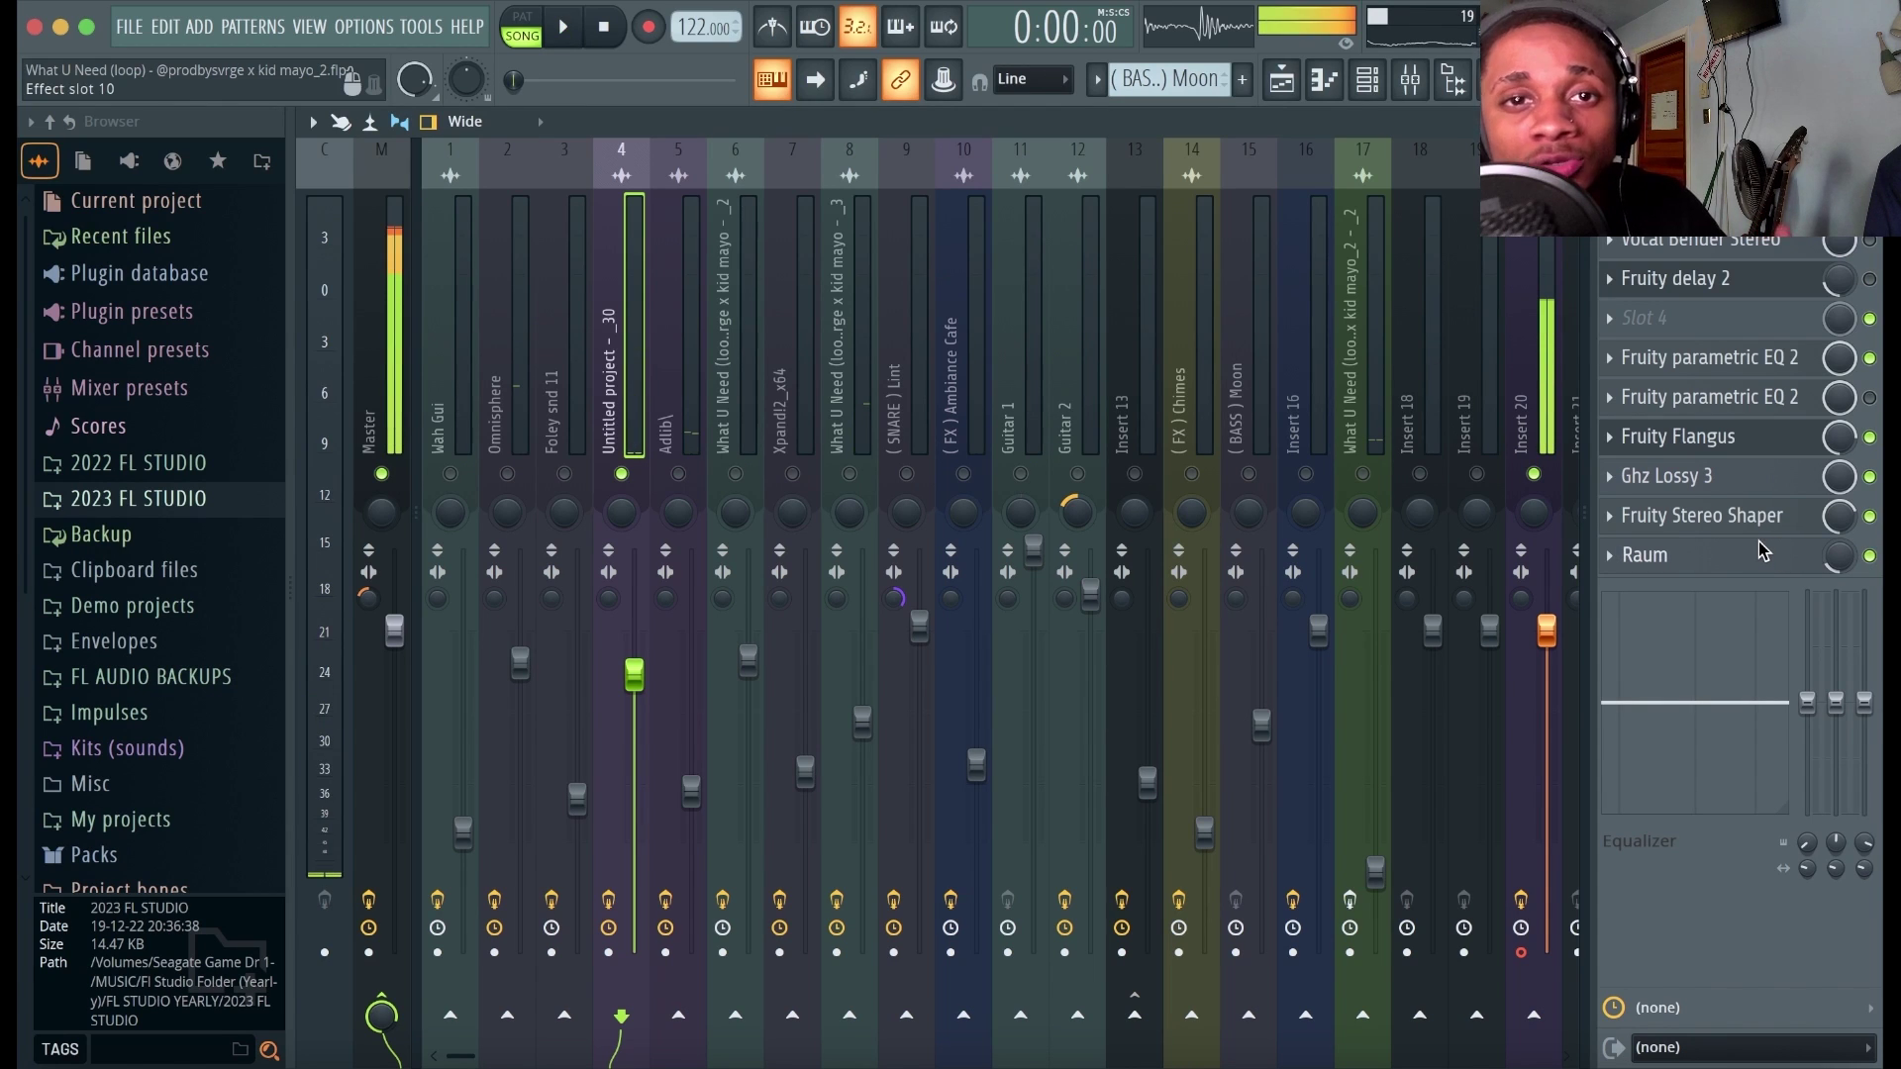
click(1643, 555)
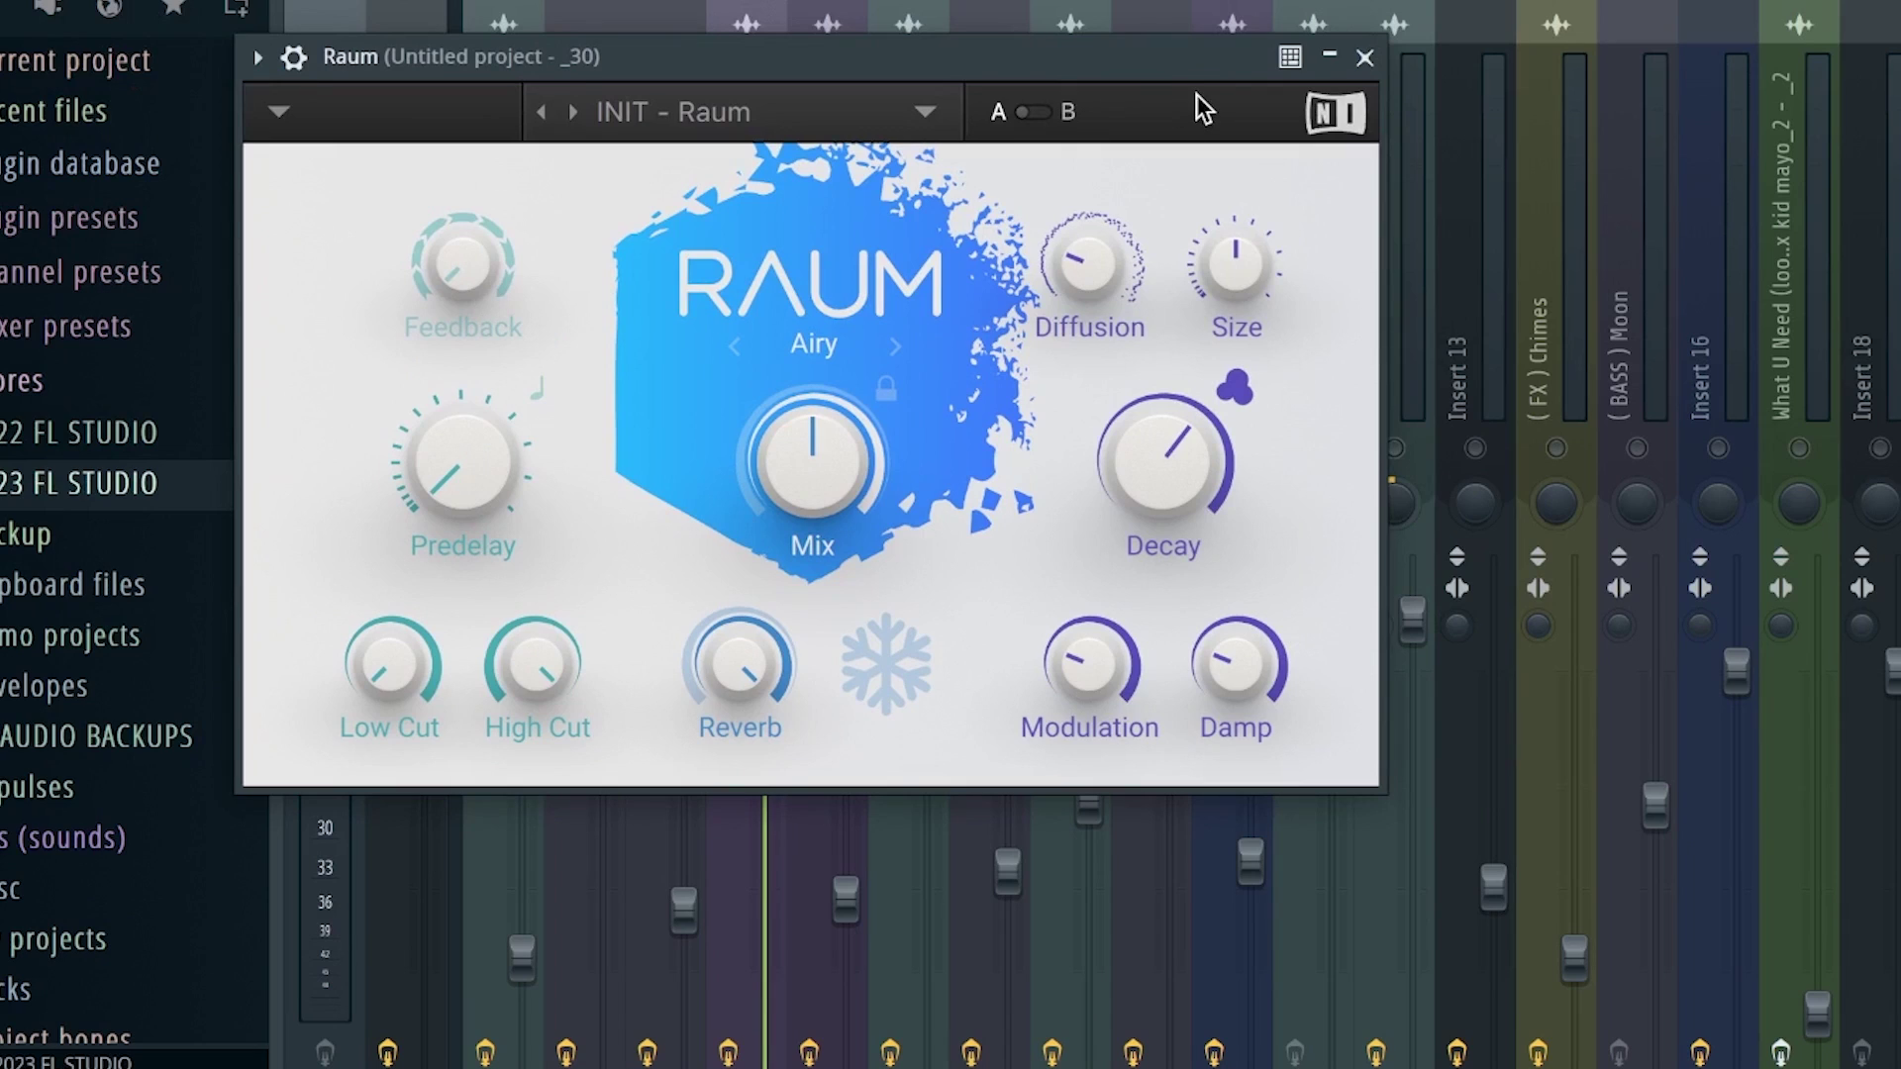
click(1364, 57)
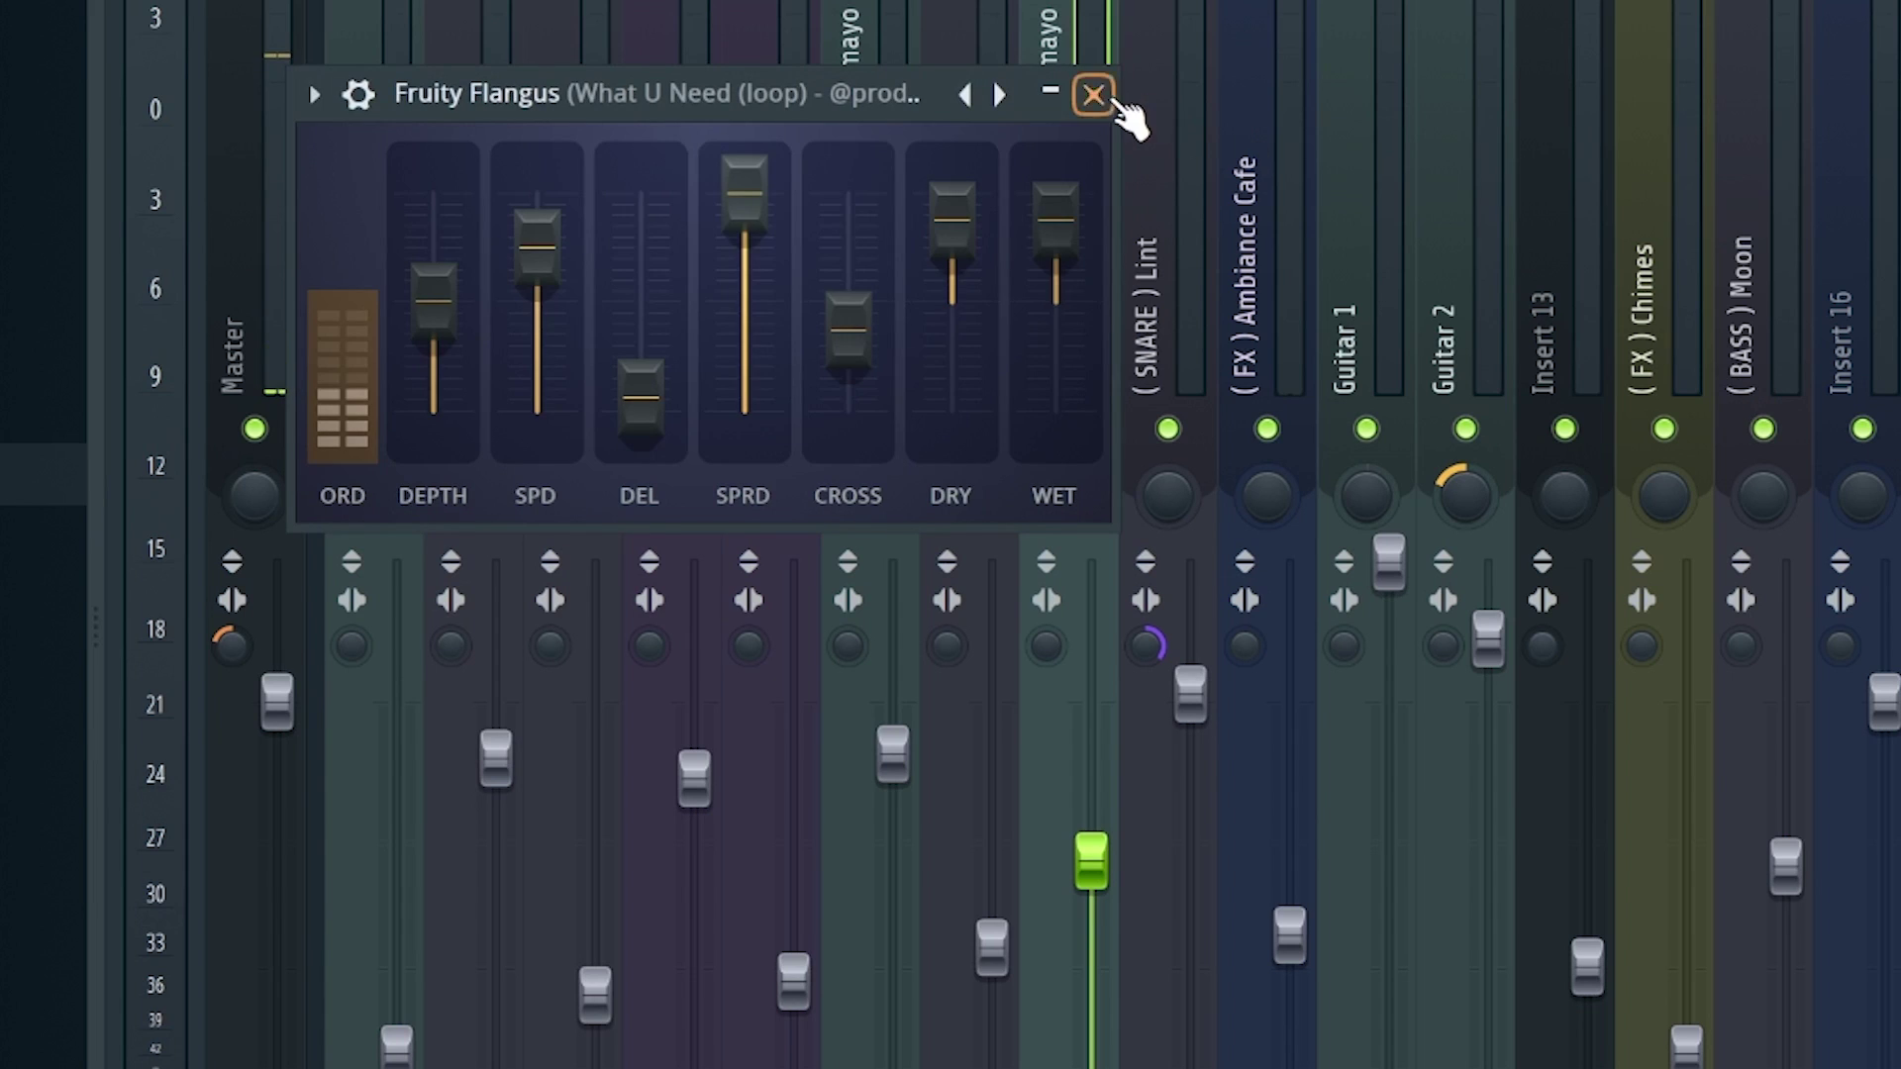
Inspect the Fruity Flangus settings on the What U Need _3 insert and the Adlib insert.
click(1093, 95)
click(799, 422)
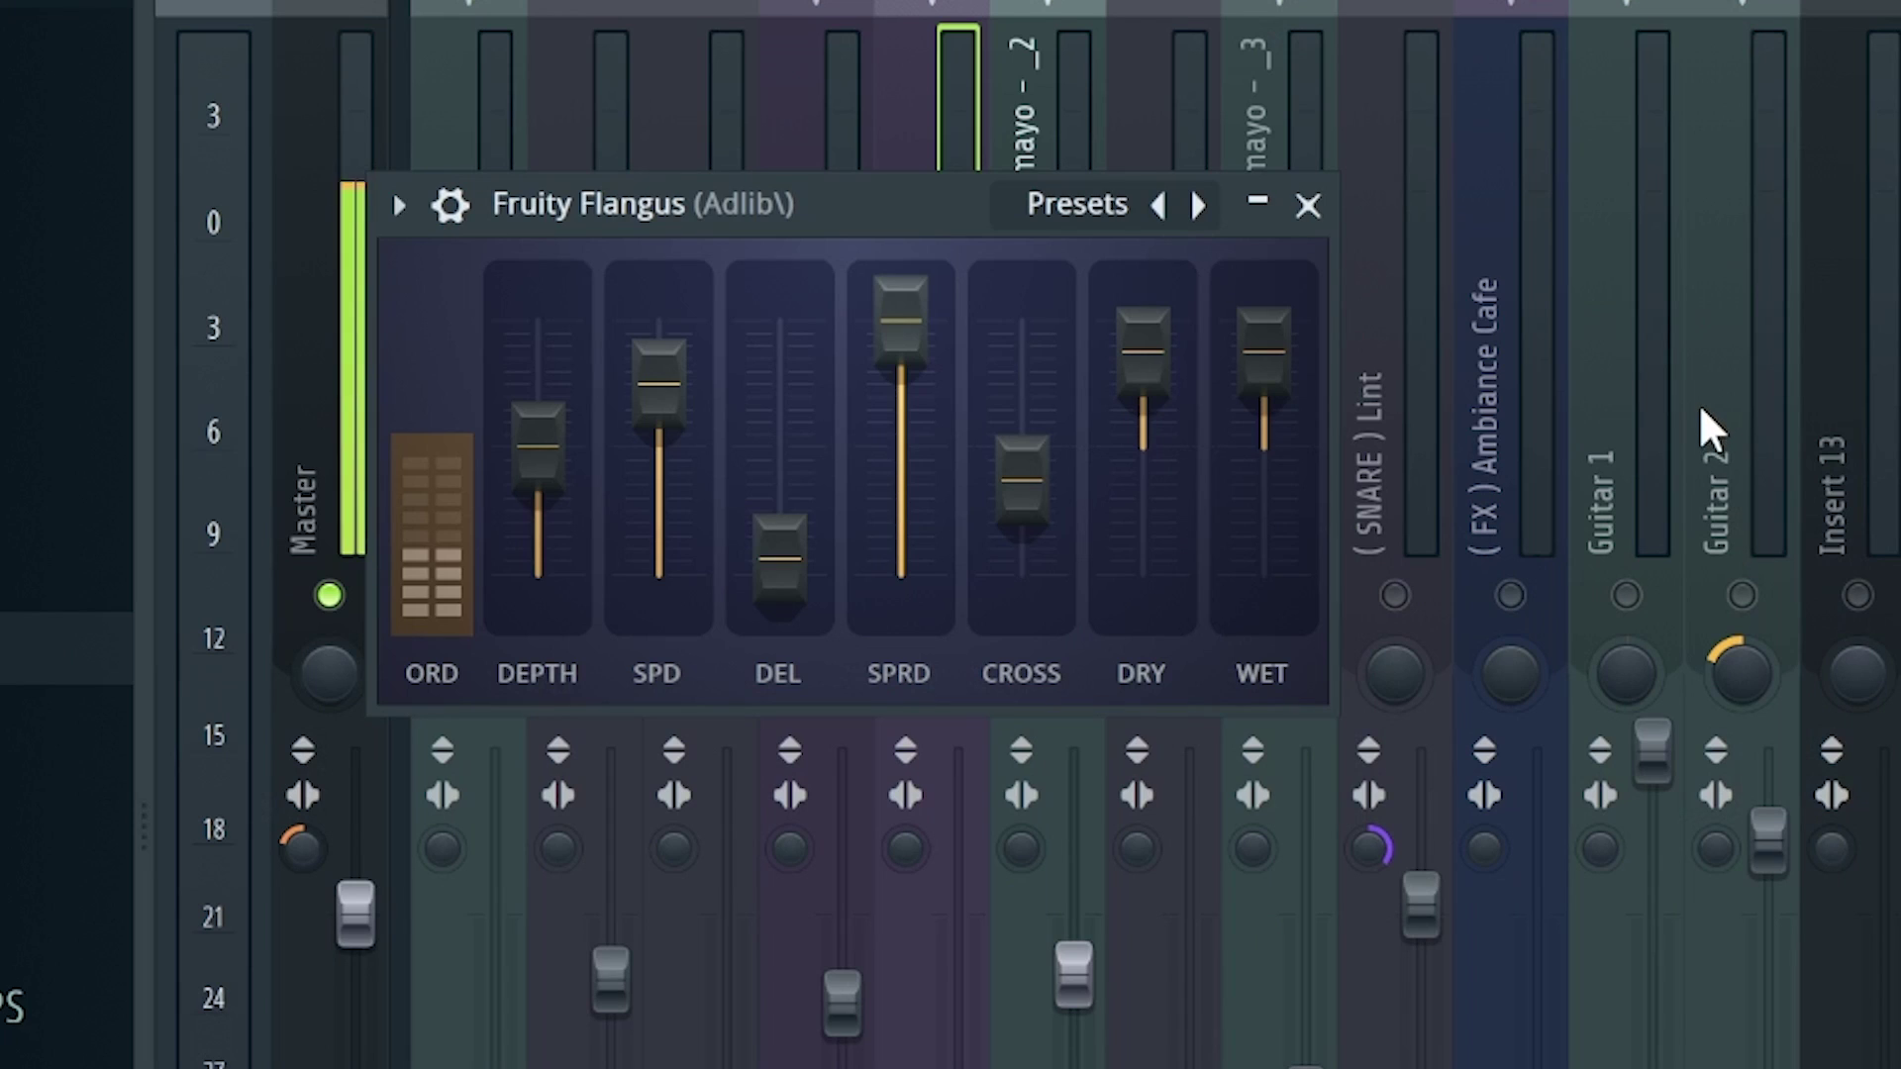
click(1308, 206)
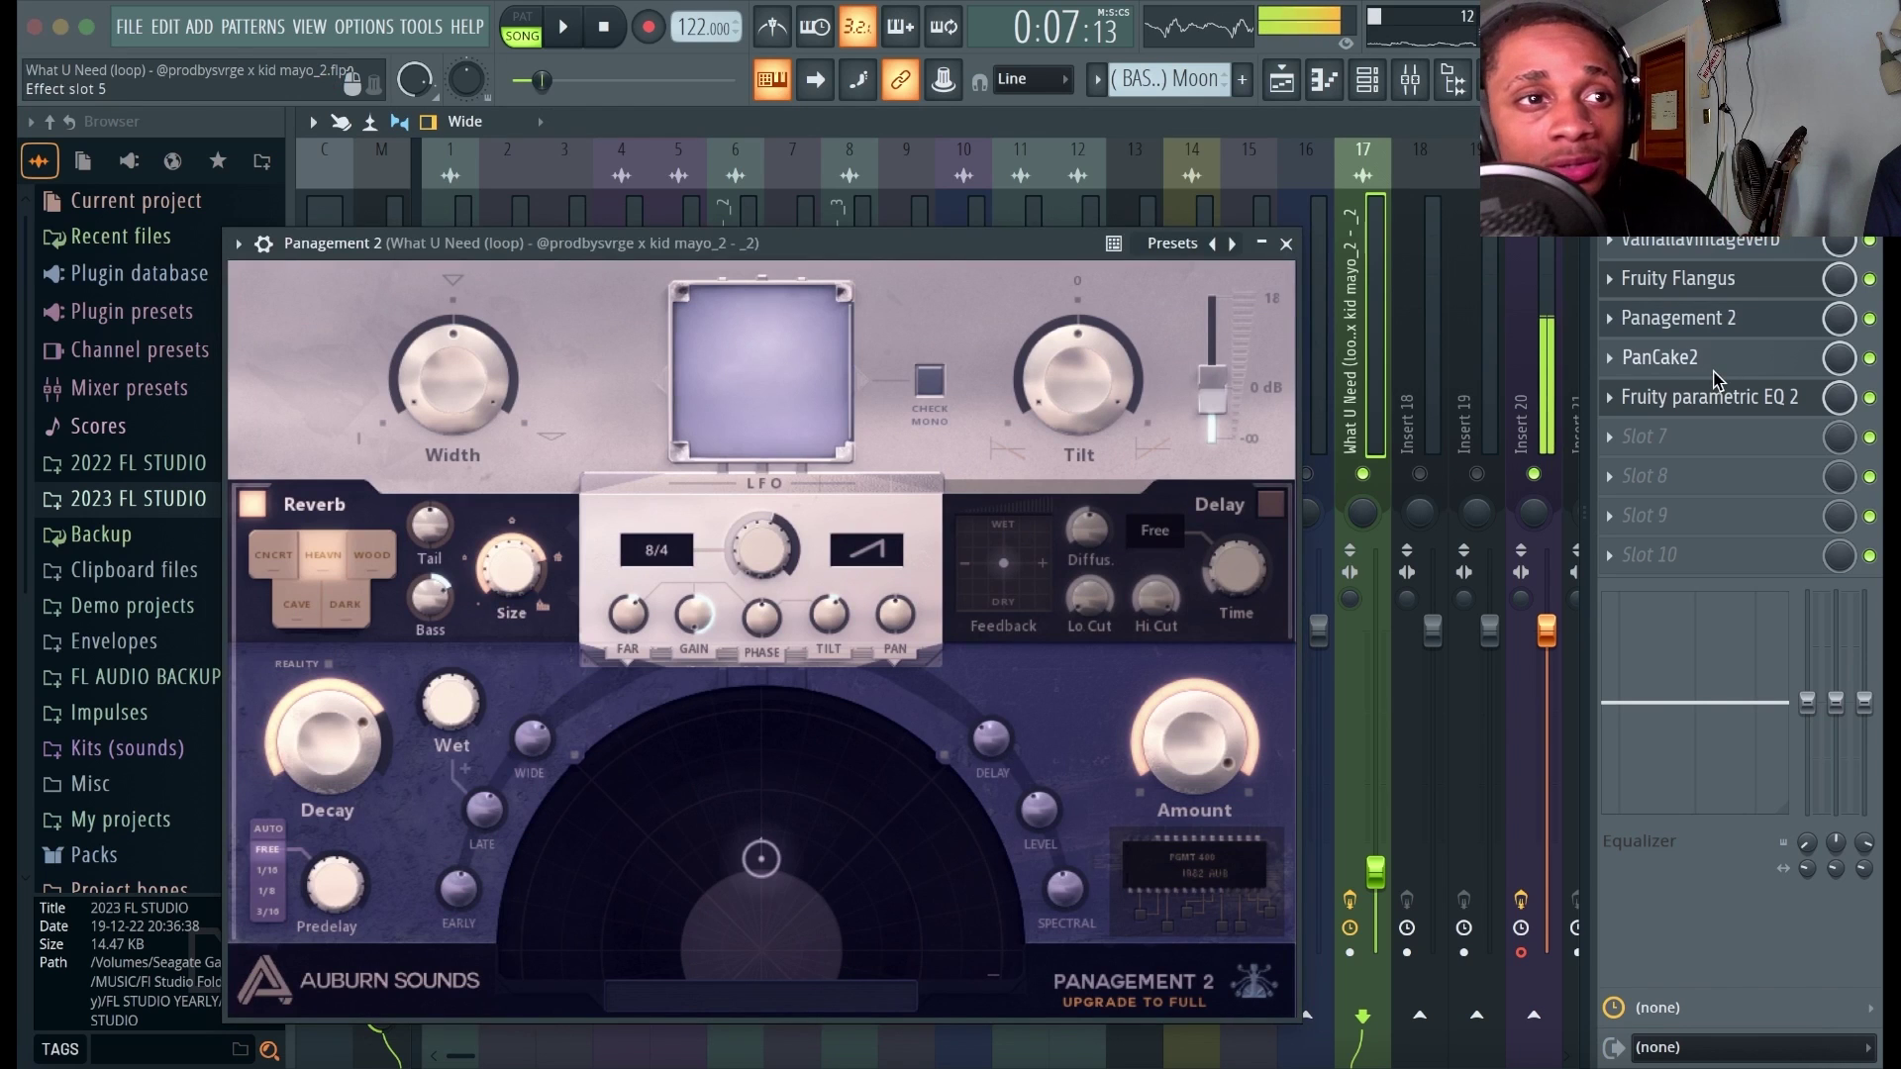
Examine the PanCake2 panning curve on the What U Need _2 insert, and play the full arrangement.
click(1713, 369)
drag(703, 269, 804, 149)
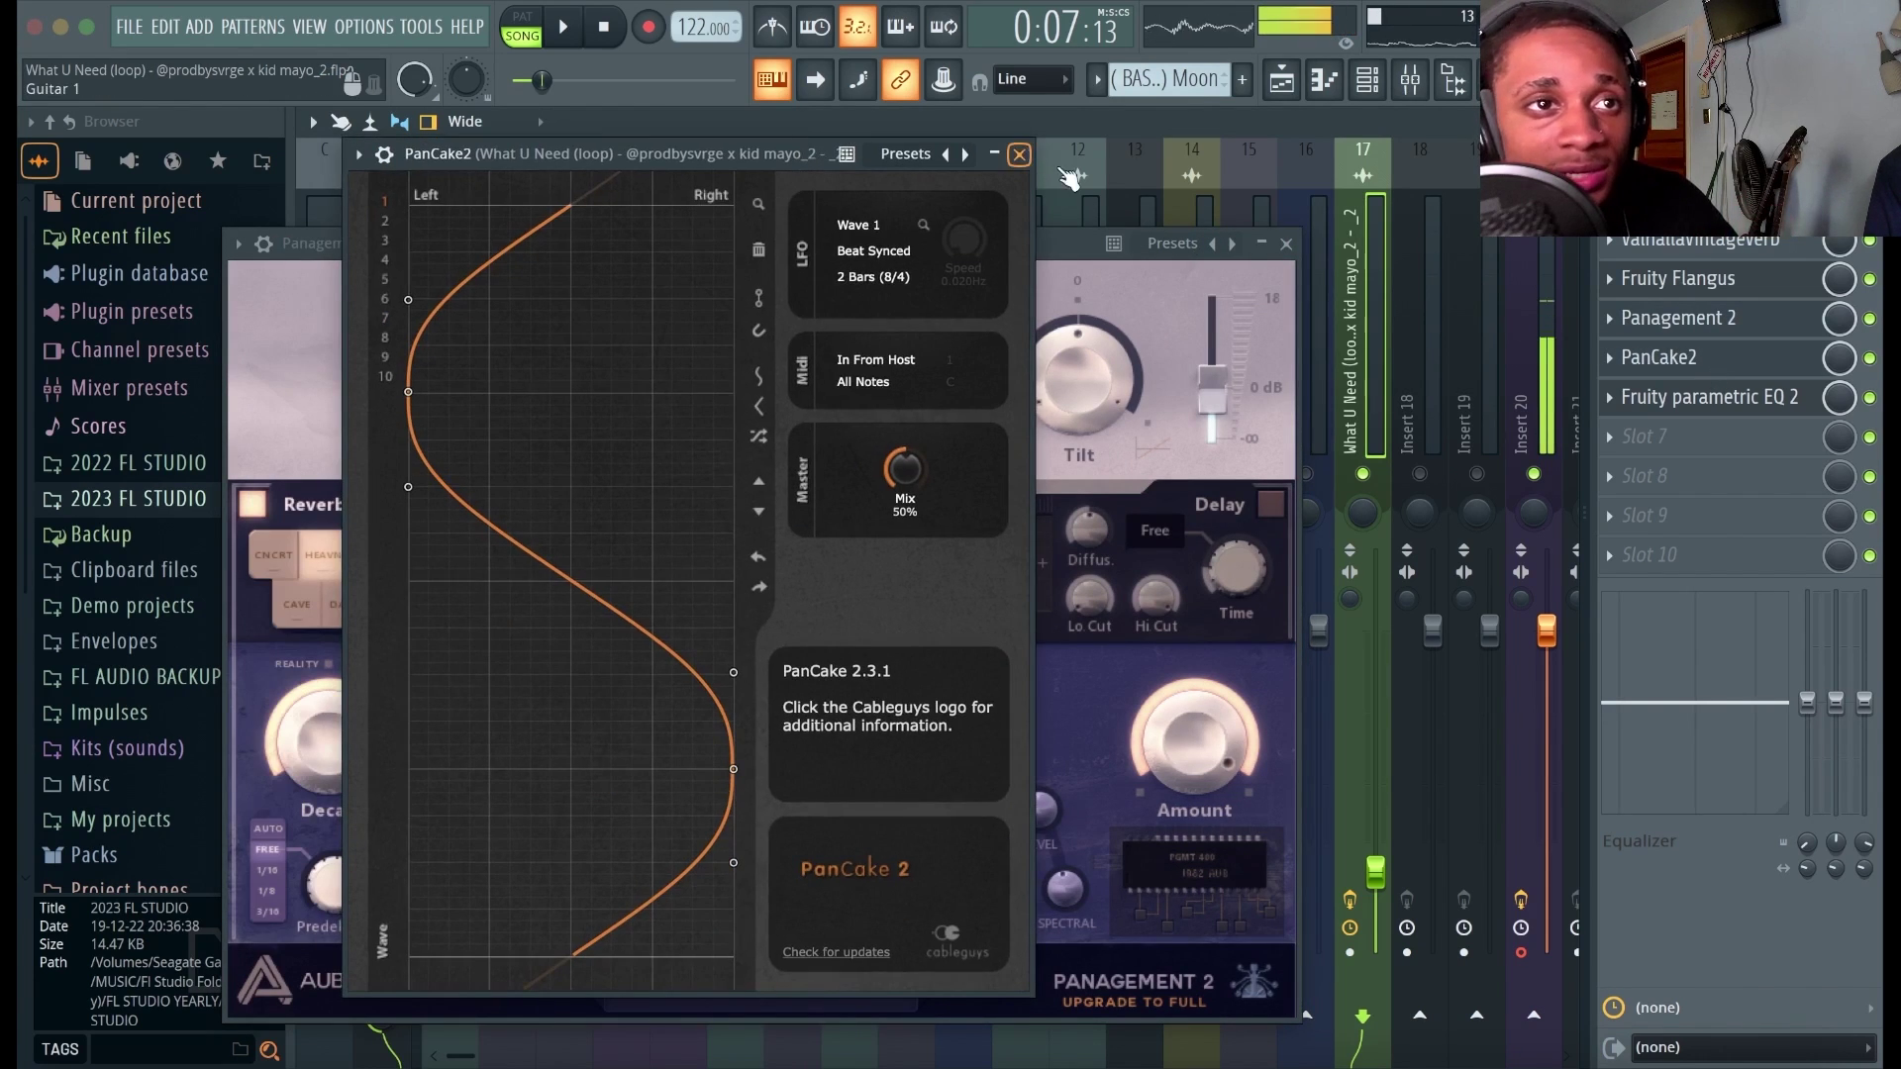
click(1020, 155)
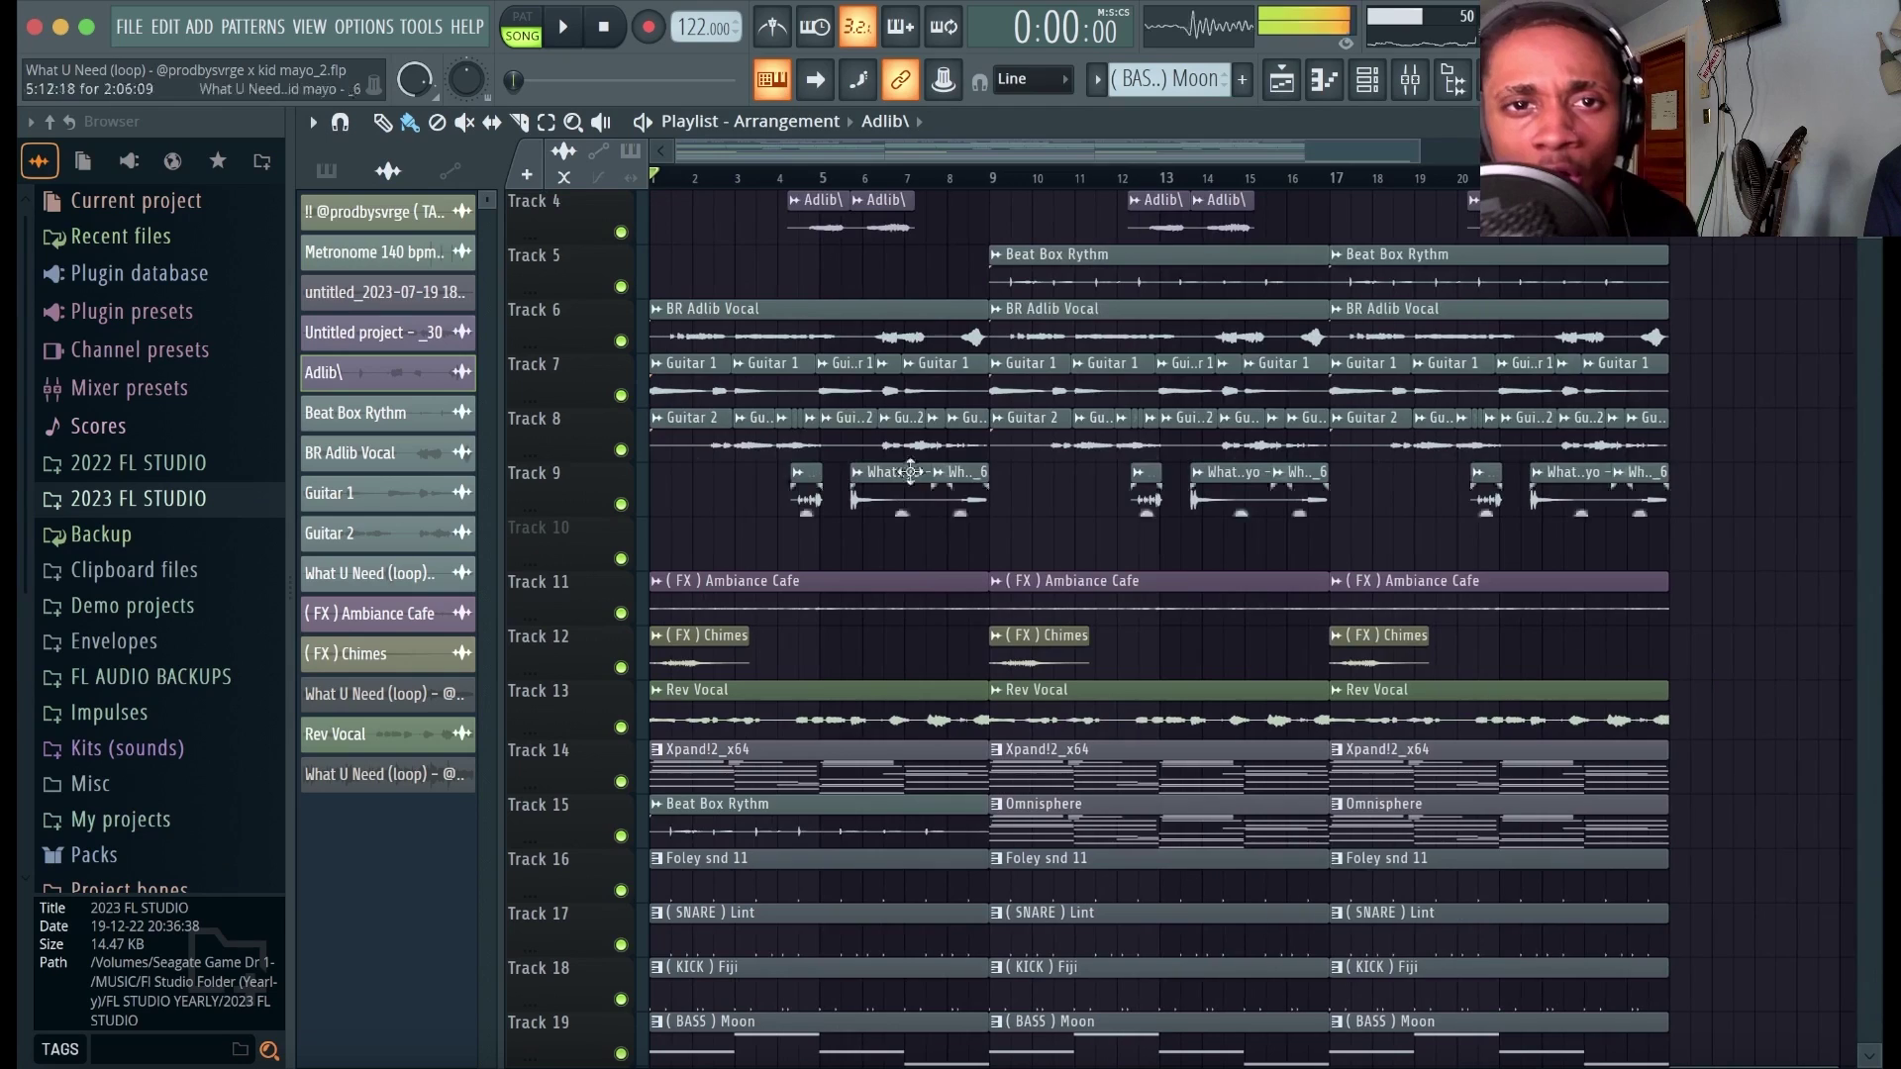
key(space)
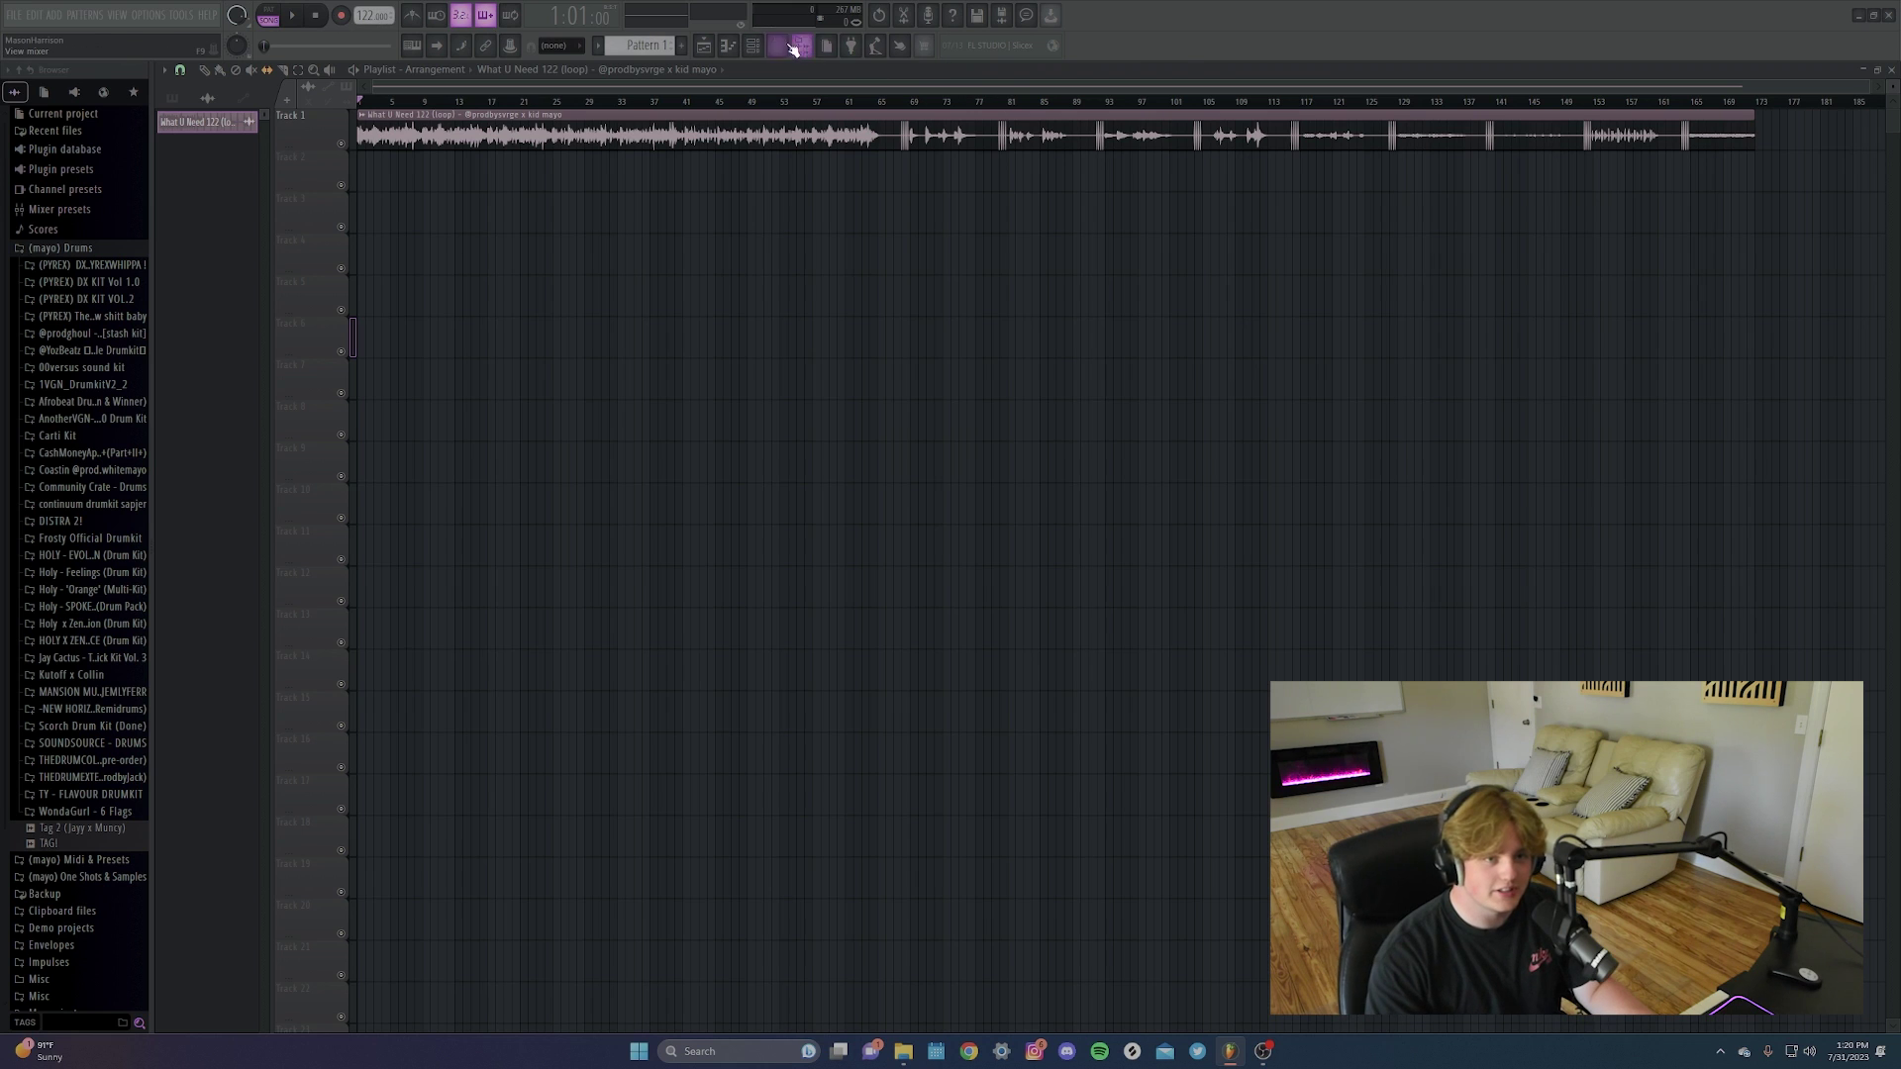
Open the piano roll for the closed hi-hat channel and place its first C5 notes, shifting the middle note earlier.
click(756, 52)
right_click(315, 427)
click(380, 441)
right_click(326, 432)
click(388, 460)
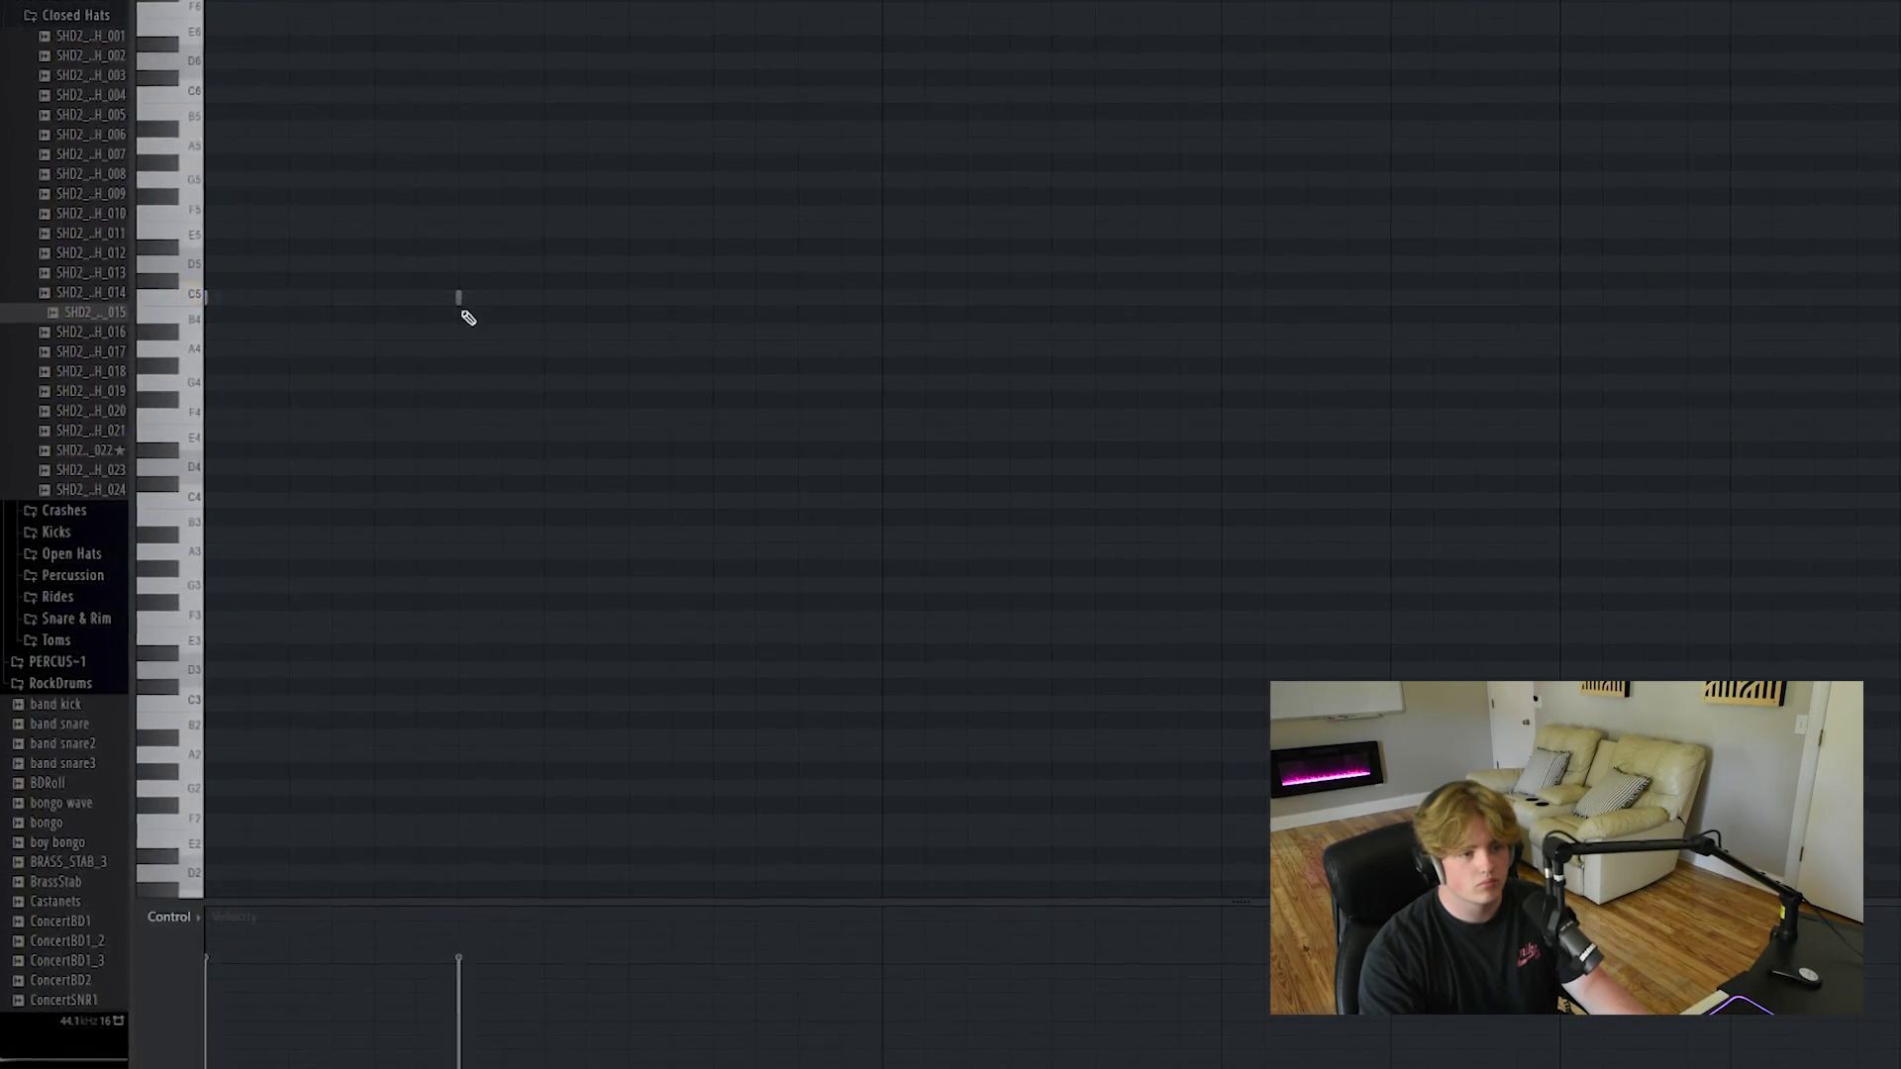
click(416, 296)
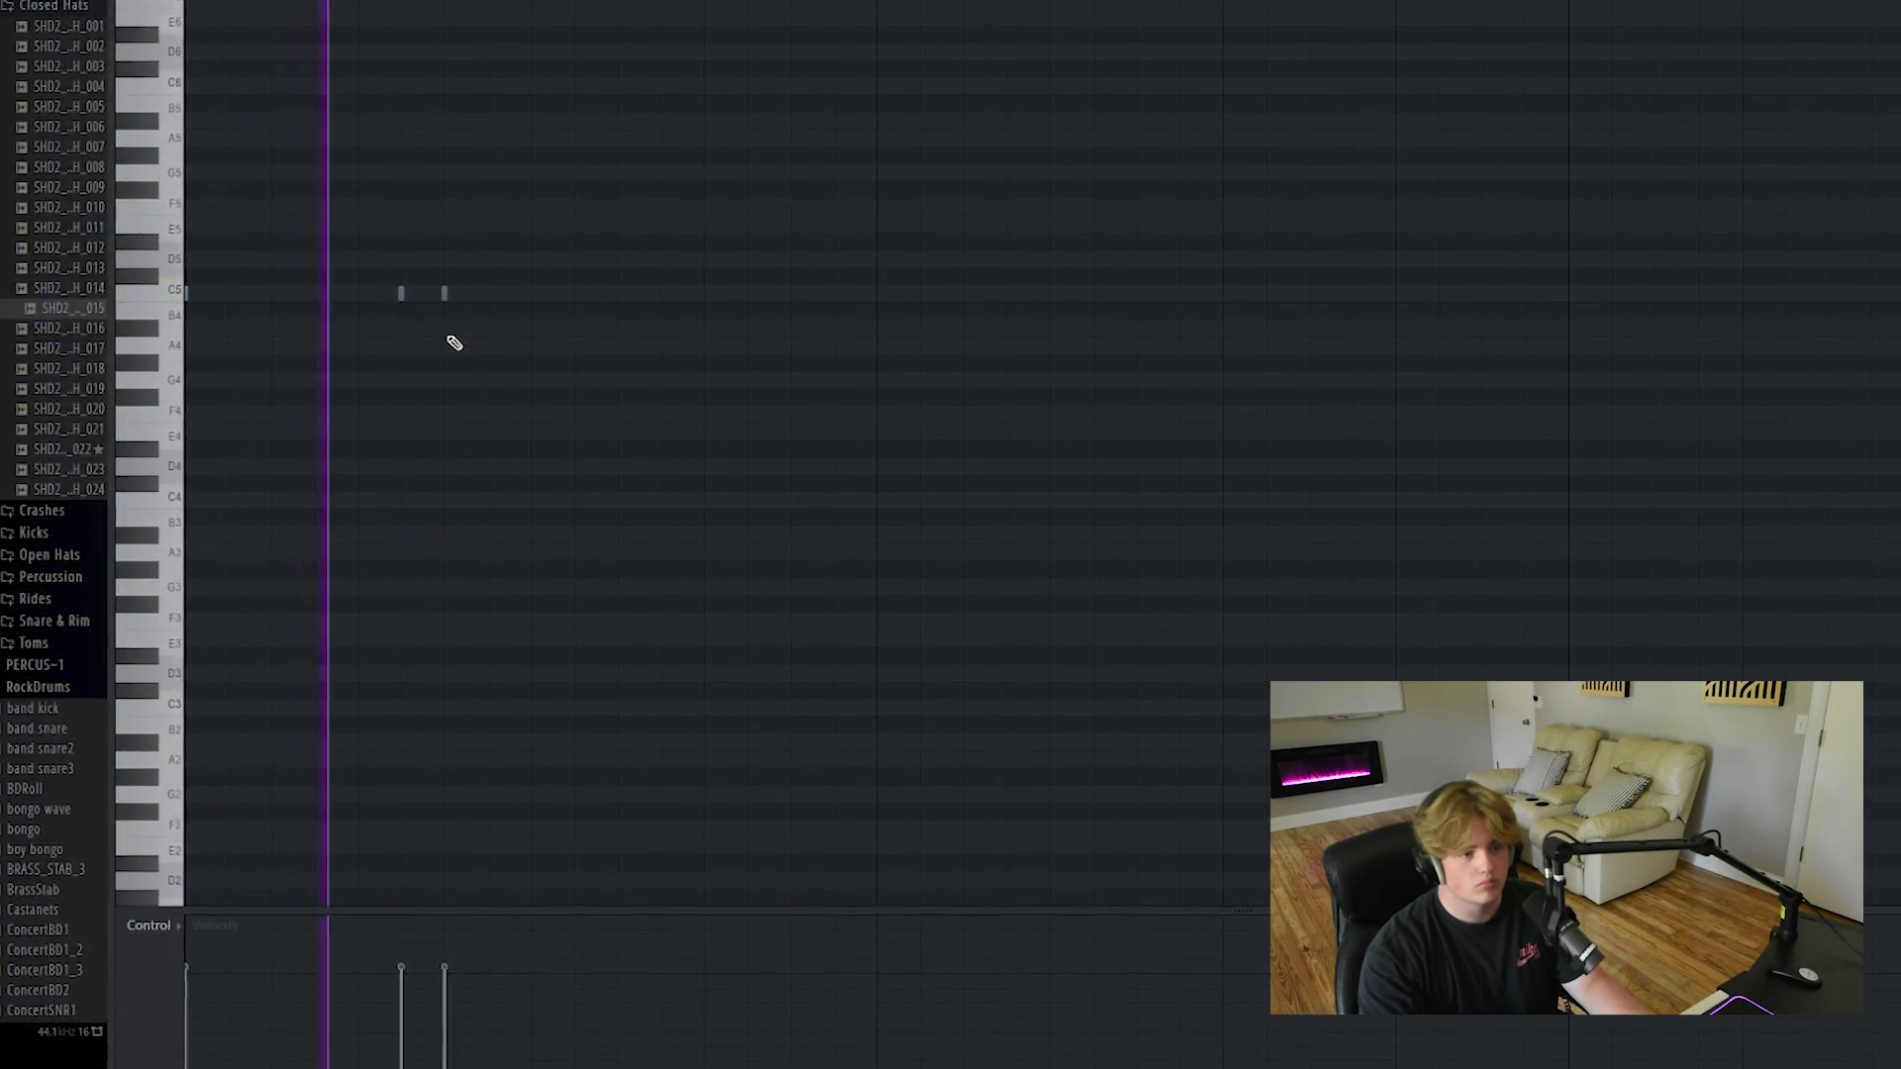
drag(401, 293, 357, 293)
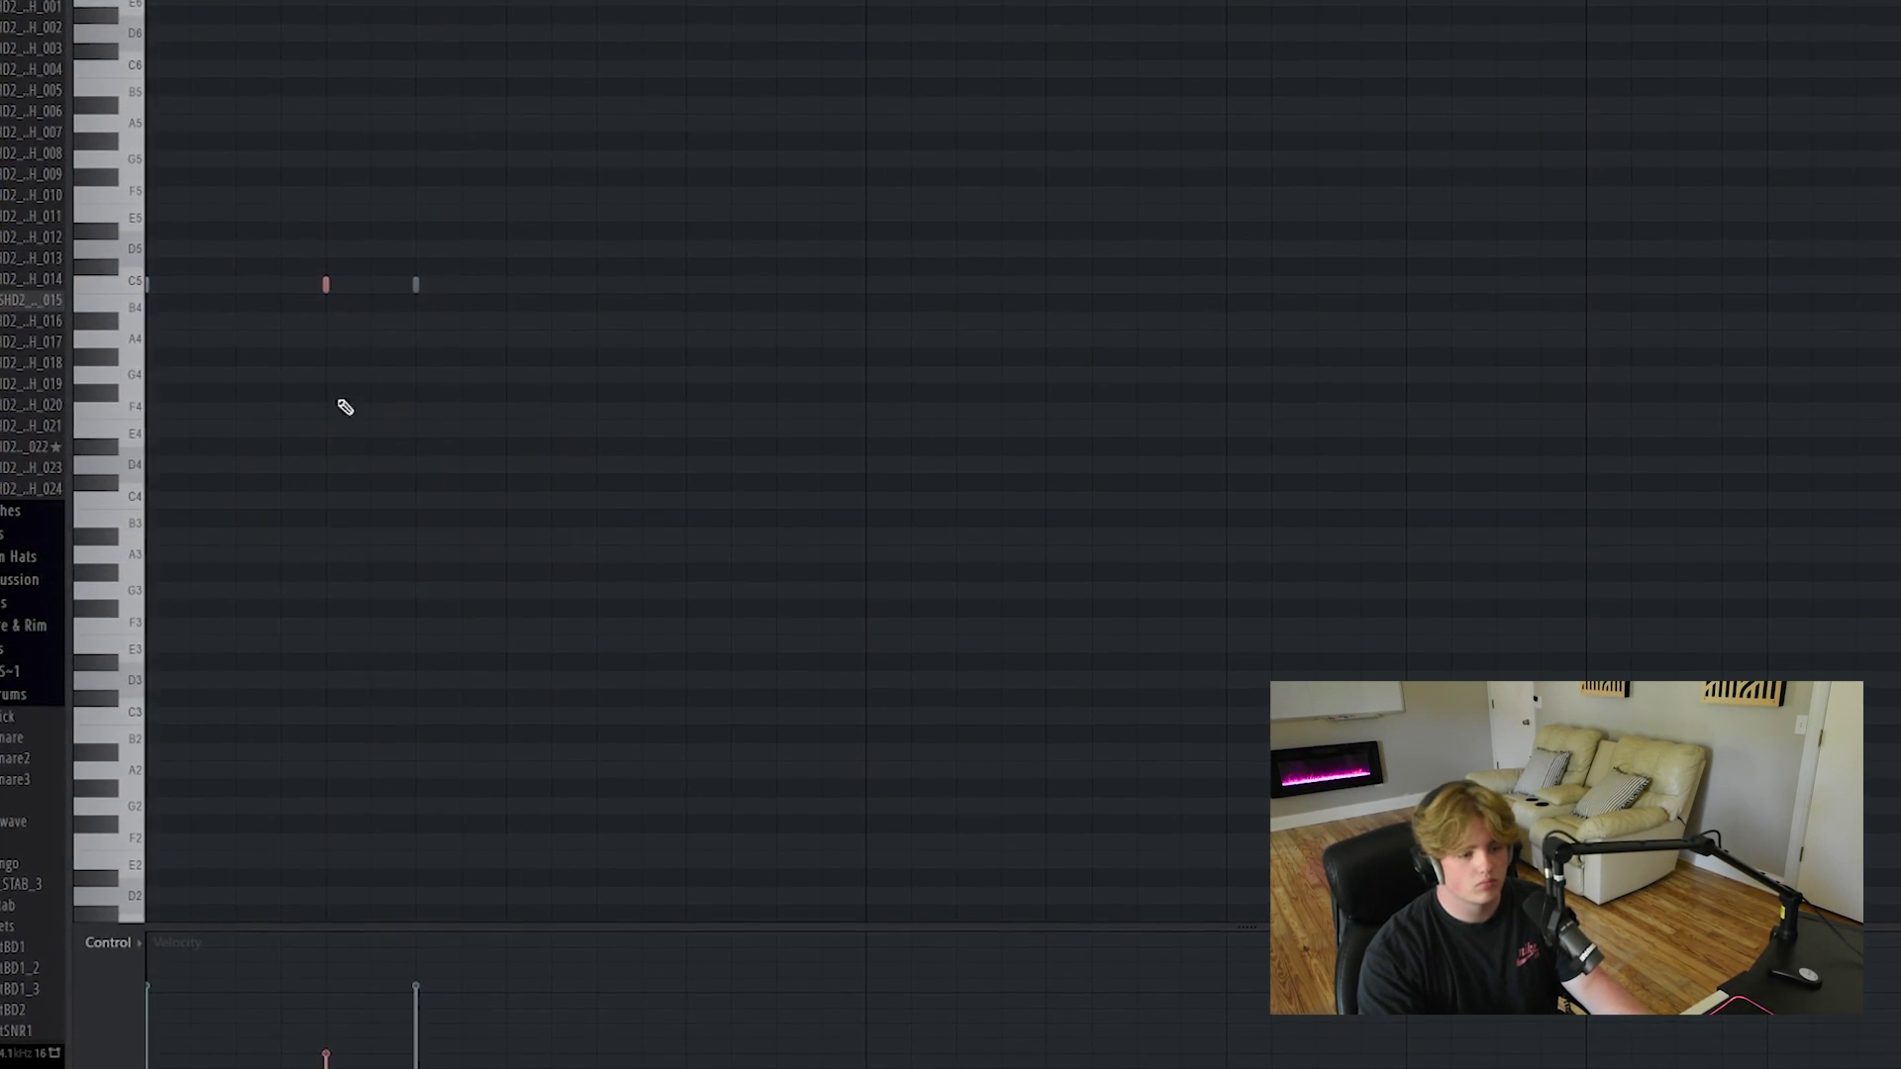
Pan the second hi-hat note to the right and return the note controls to velocity.
click(111, 945)
click(307, 998)
click(95, 950)
click(120, 986)
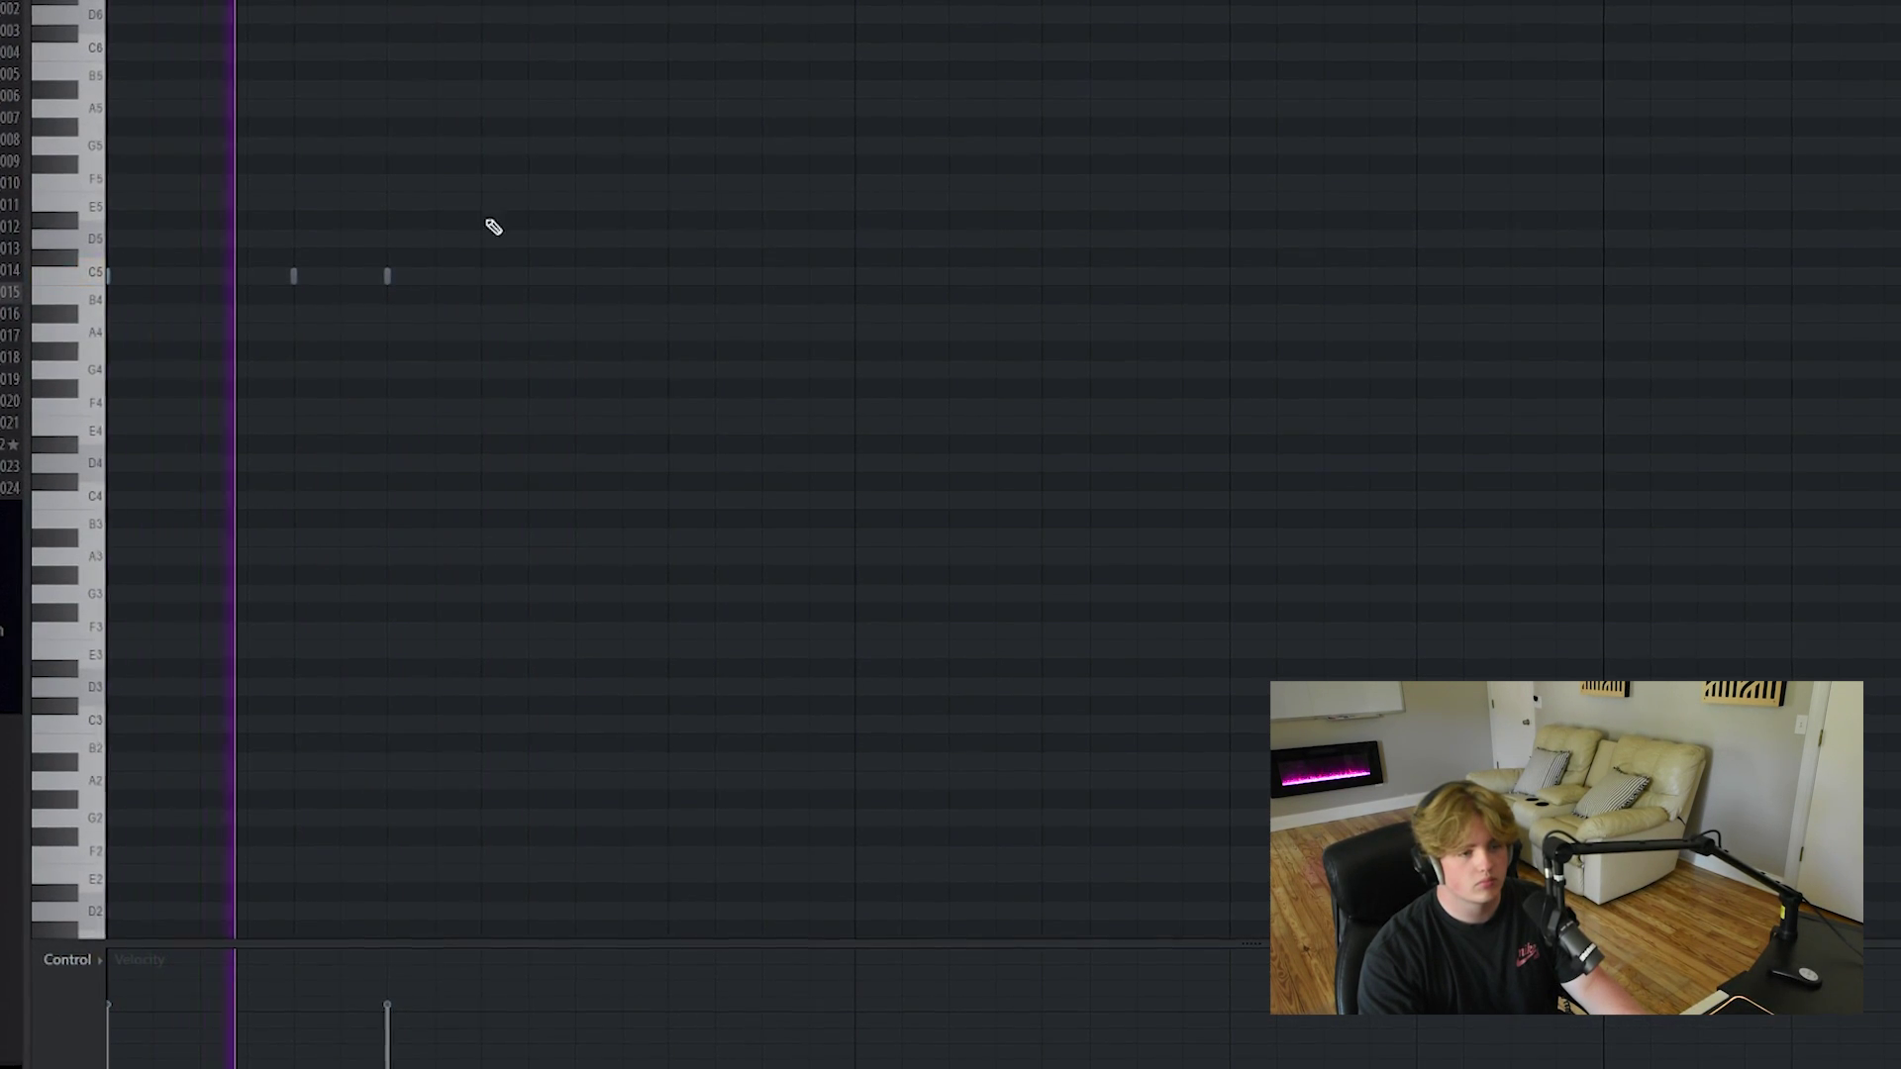
Extend the hi-hat pattern with three more C5 notes and one E4 note under the last hit, playing it back.
key(space)
click(576, 278)
click(678, 282)
key(space)
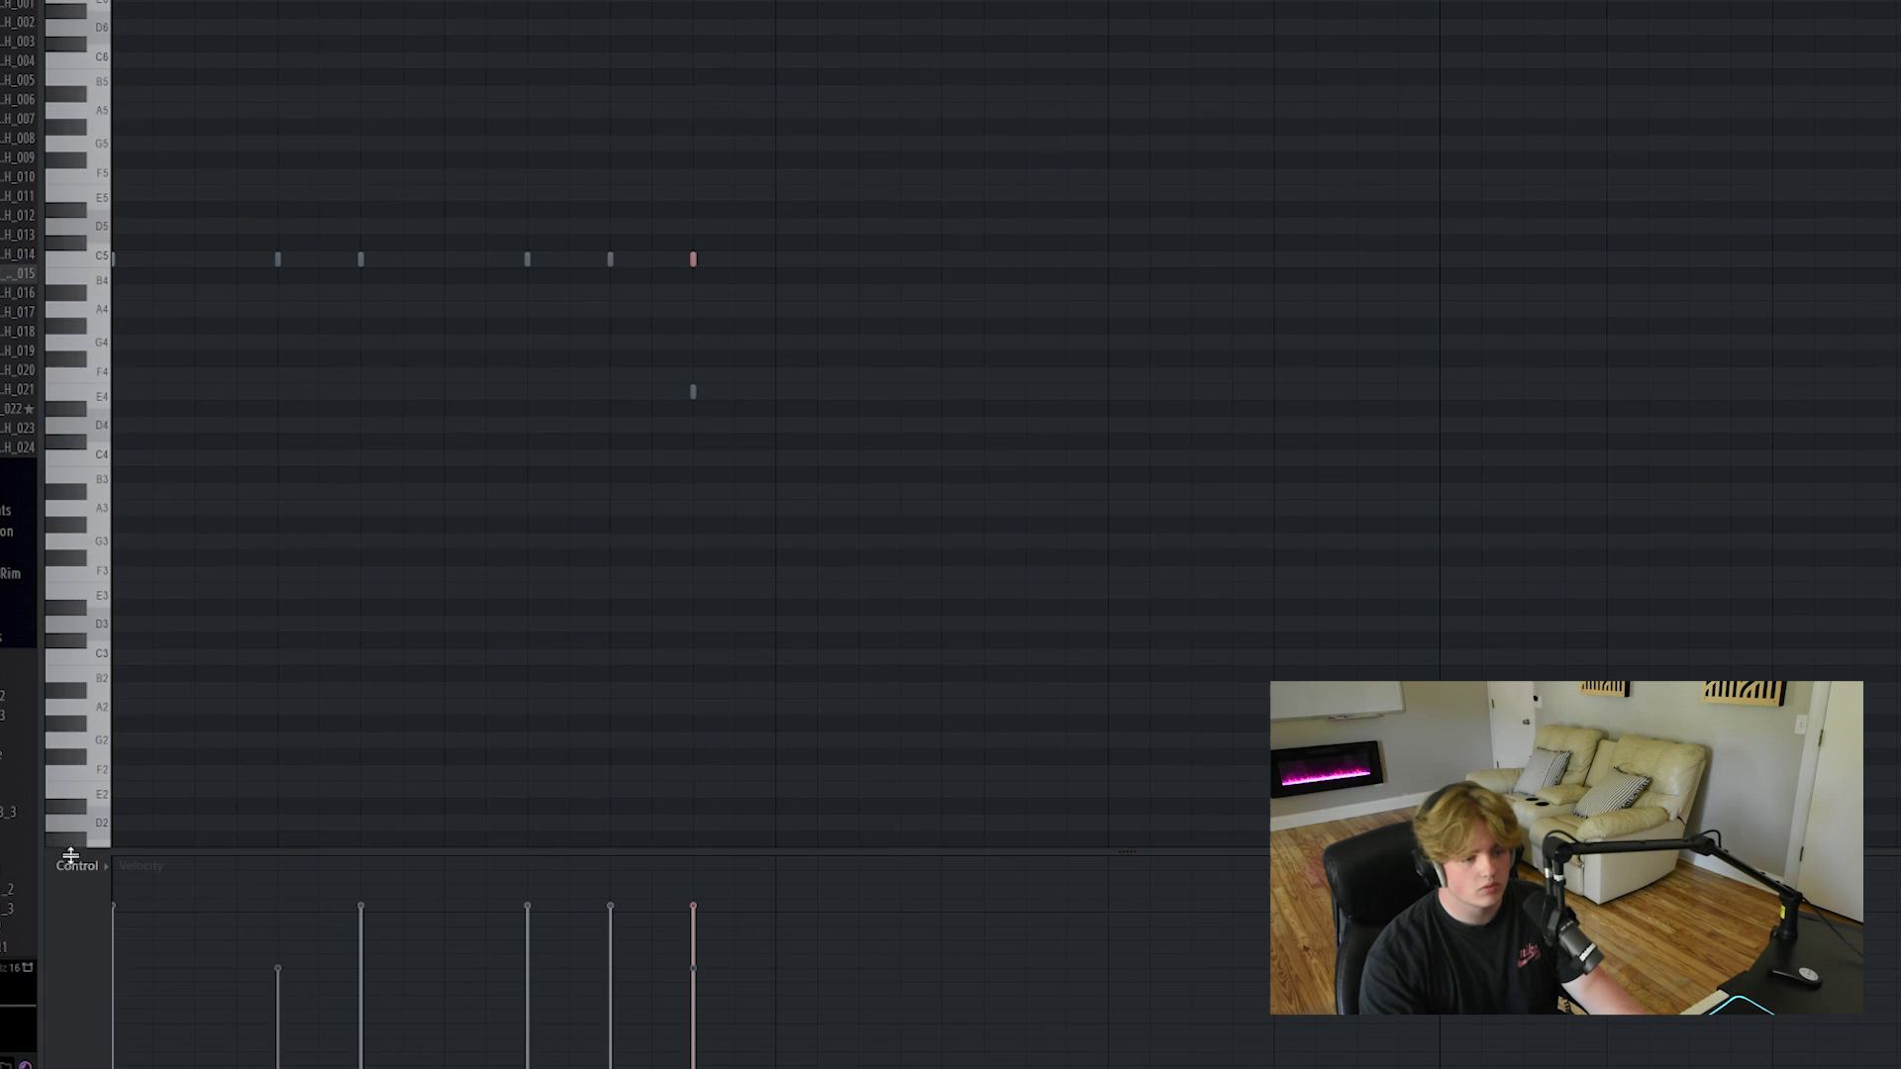
Pan the E4 hi-hat note to the left and play the pattern.
click(70, 856)
click(92, 900)
key(space)
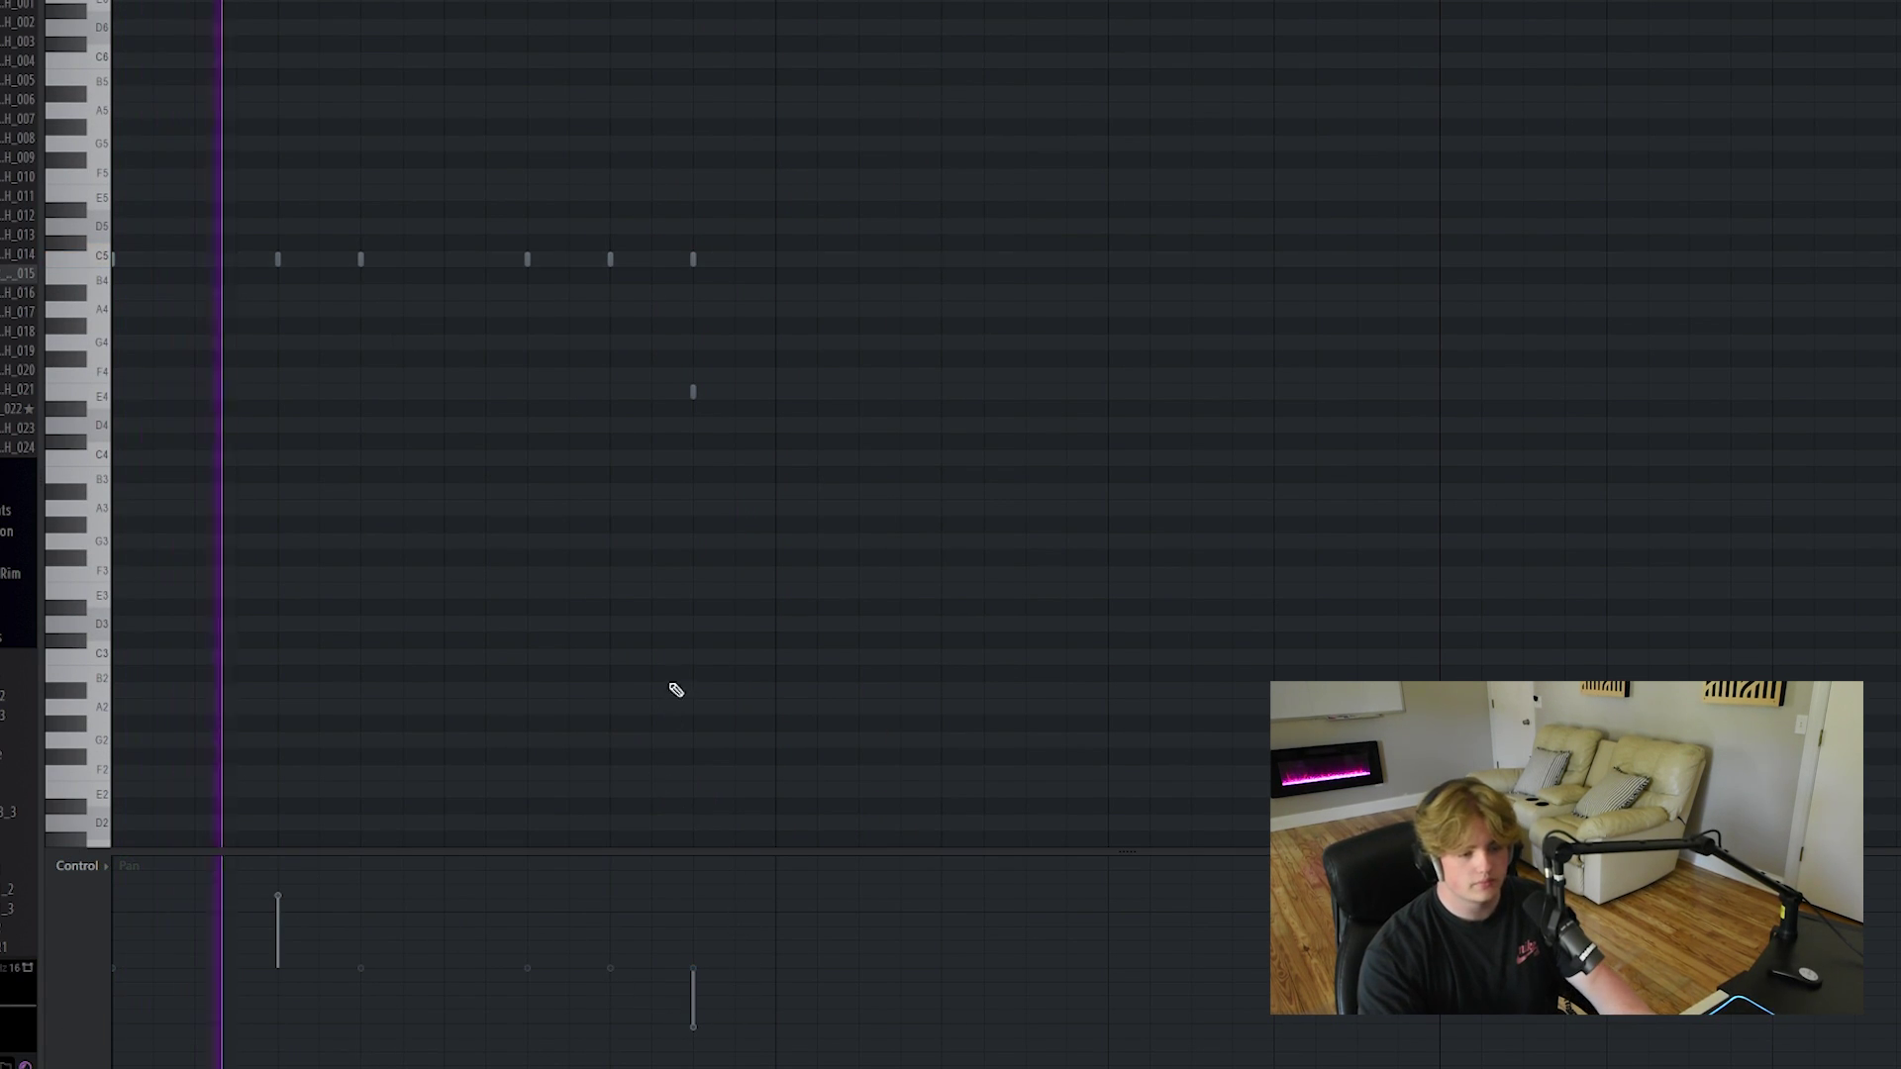
key(space)
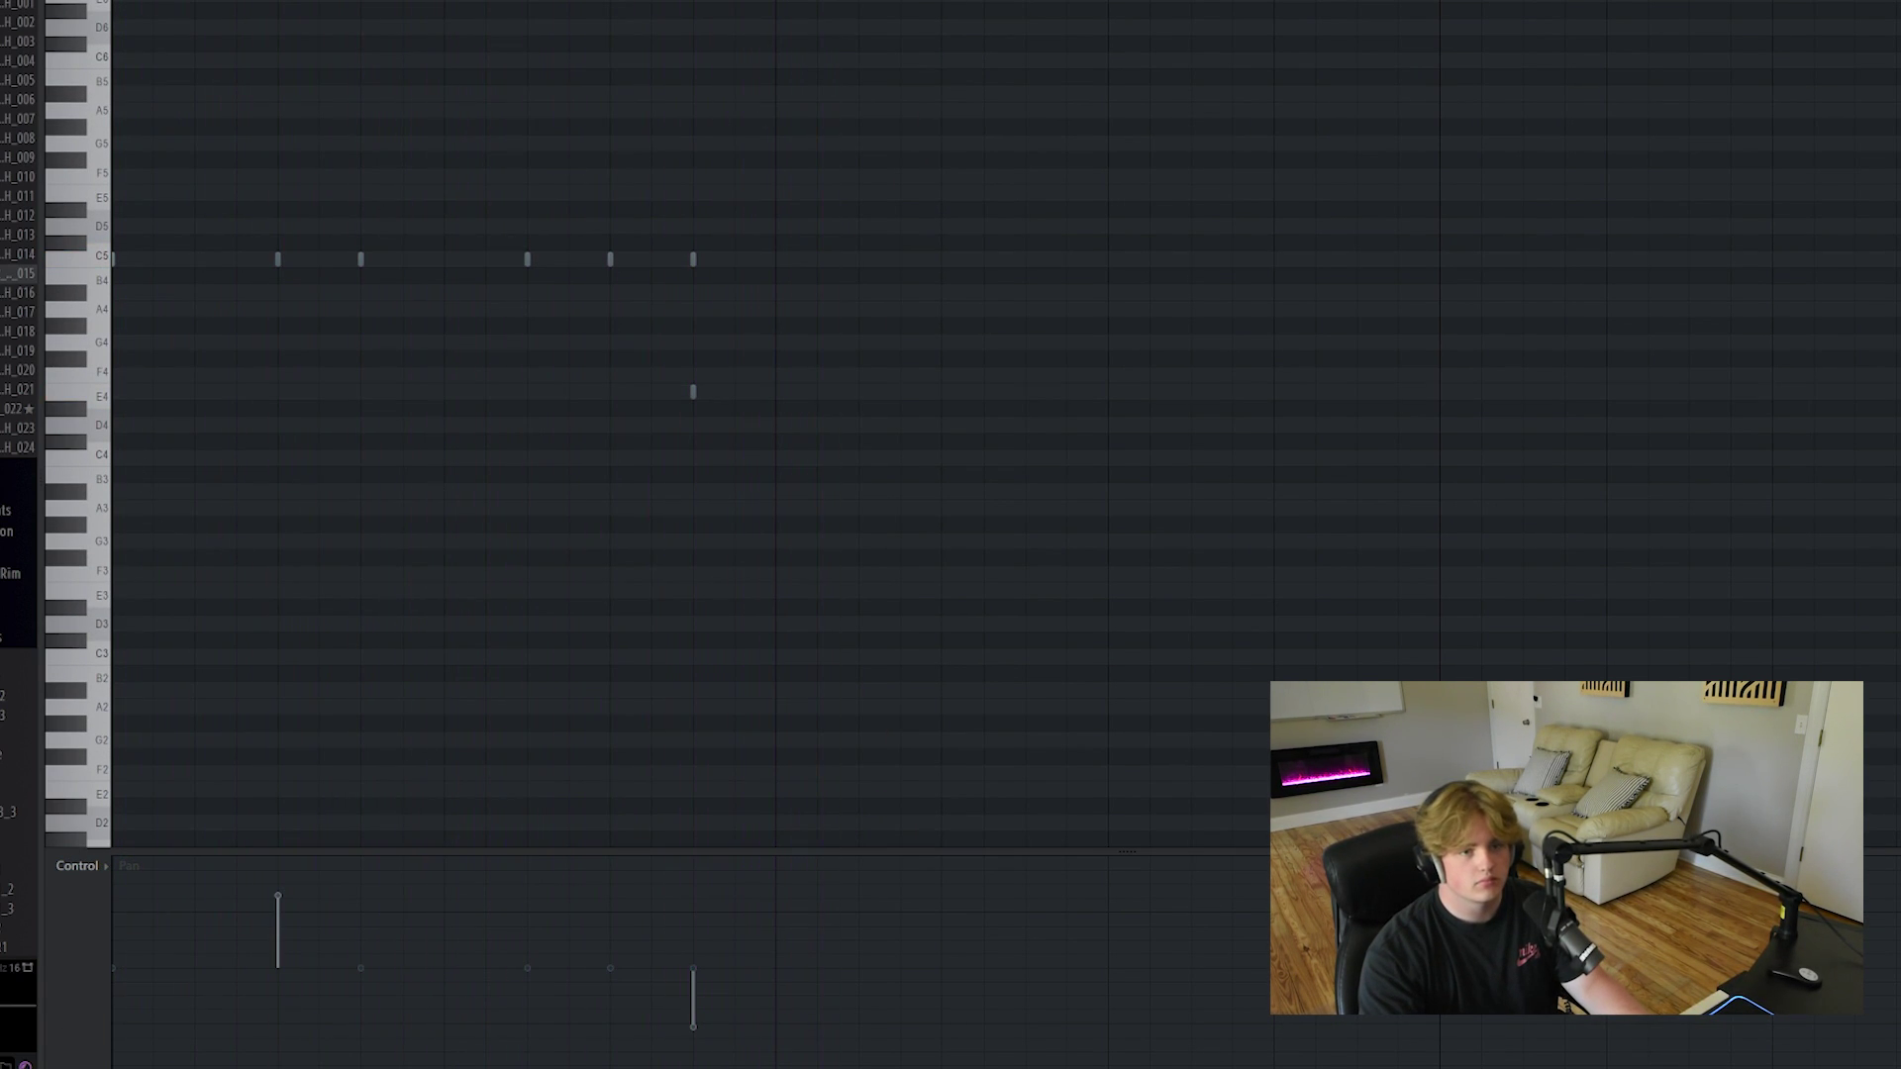
Duplicate the hi-hat bar out to four bars and randomize the levels of the notes.
scroll(661, 683, down, 2)
key(ctrl+b)
key(ctrl+b)
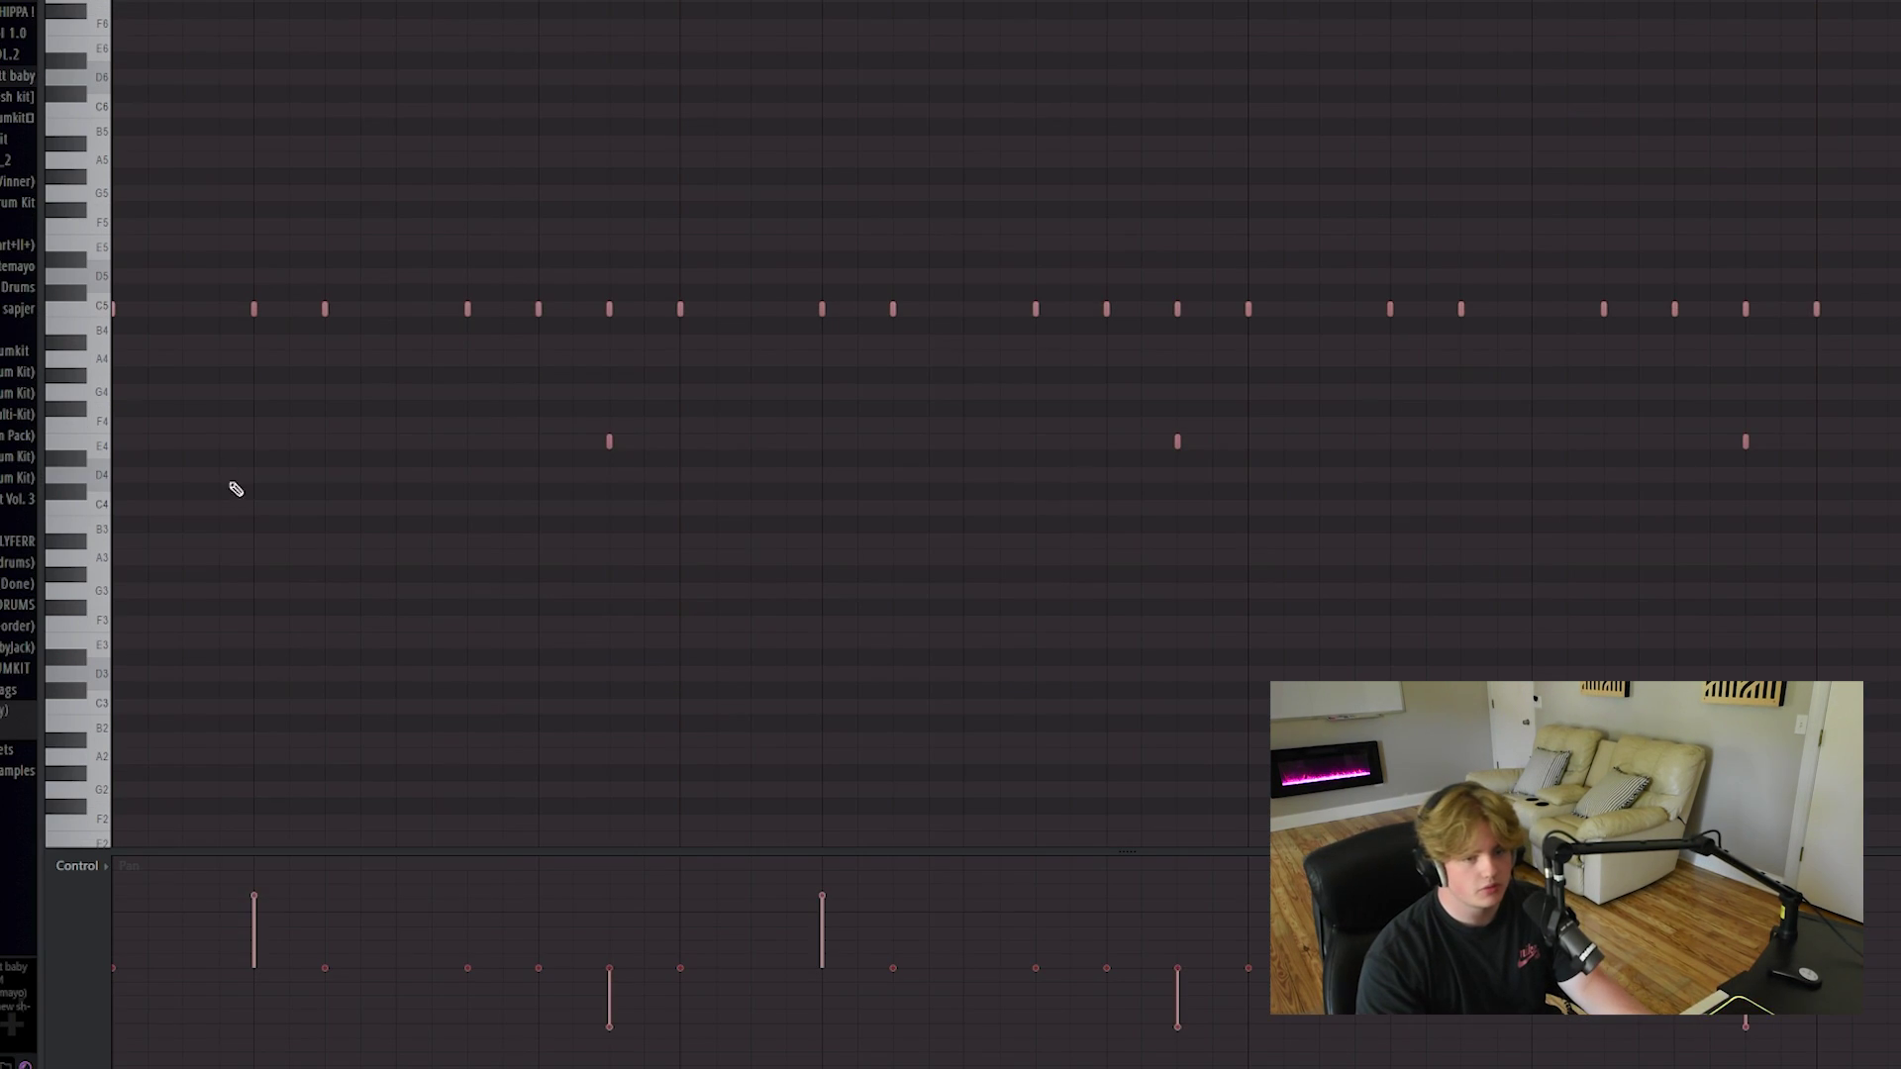
key(alt+r)
click(1125, 624)
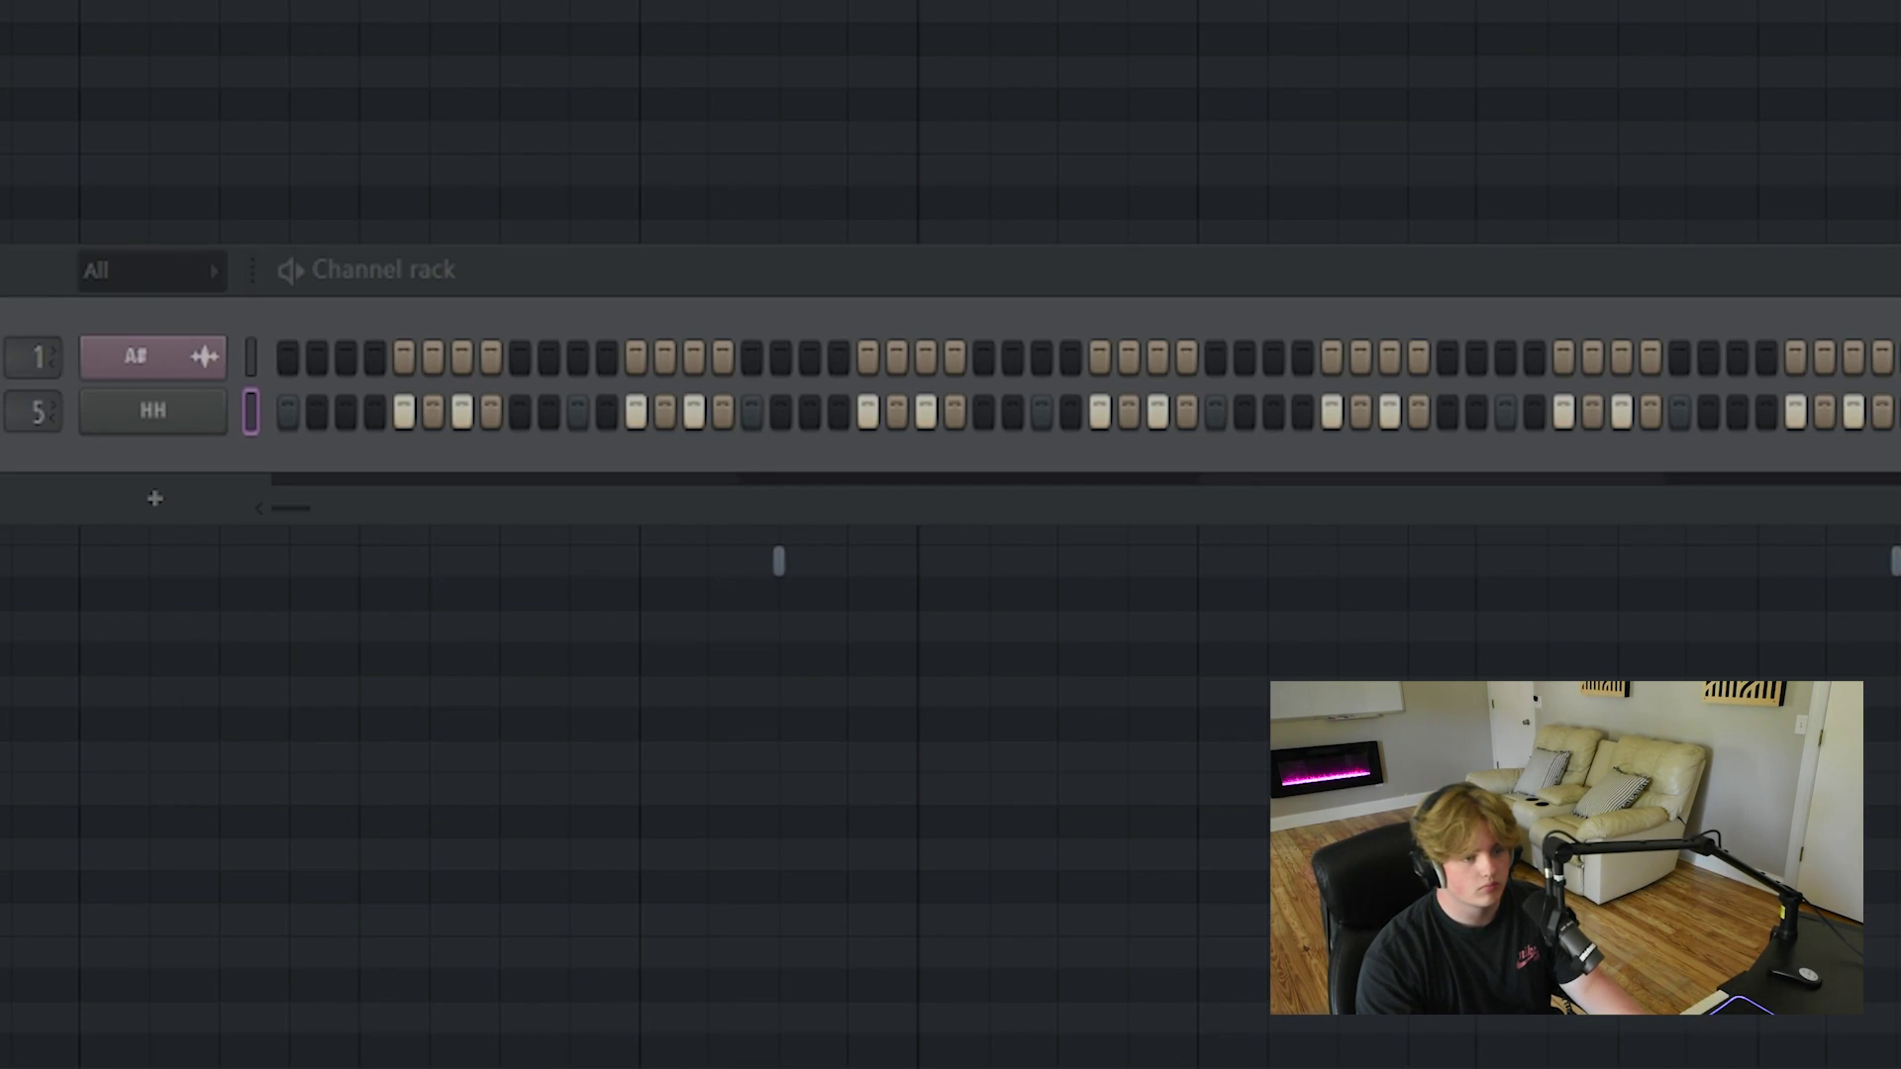
Add a second hi-hat sample as channel HH 2 and load the SHD2_A..H_010 sample as a new channel below it.
drag(5, 495, 106, 501)
key(space)
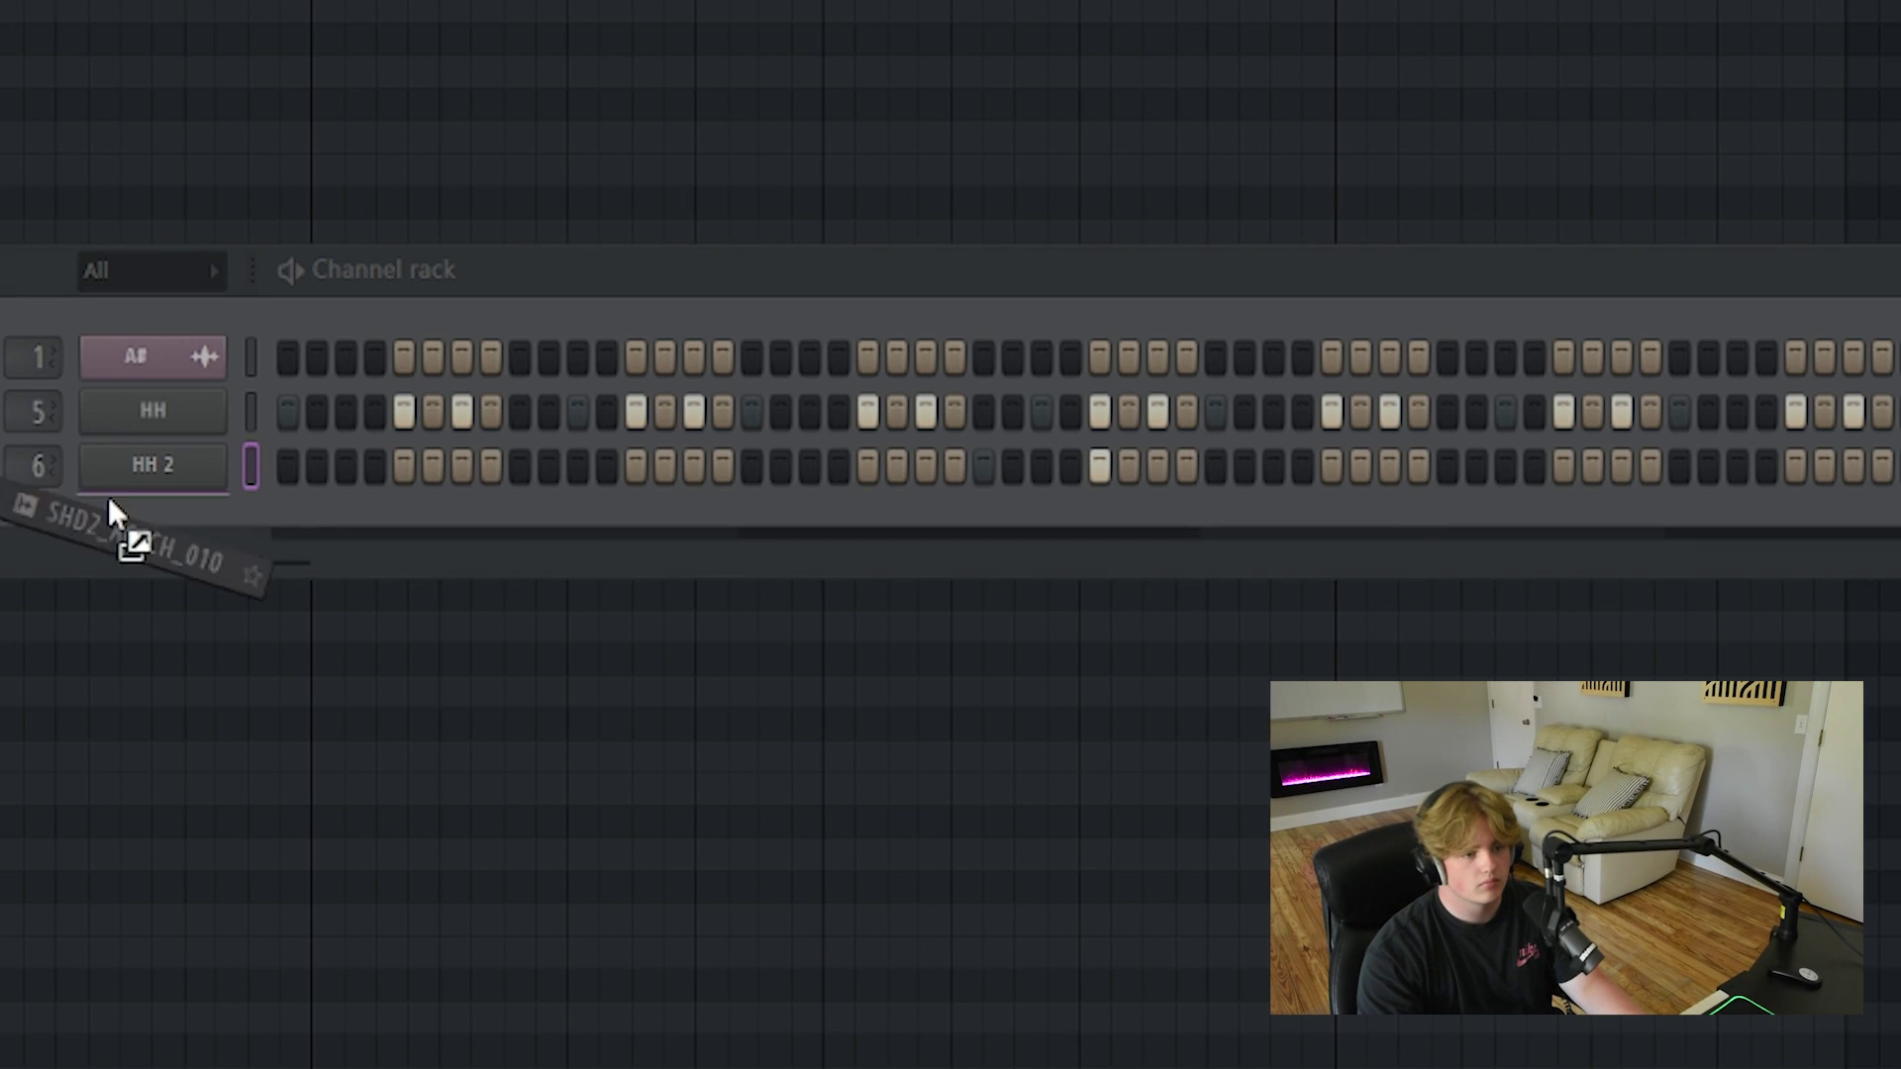
drag(109, 500, 114, 505)
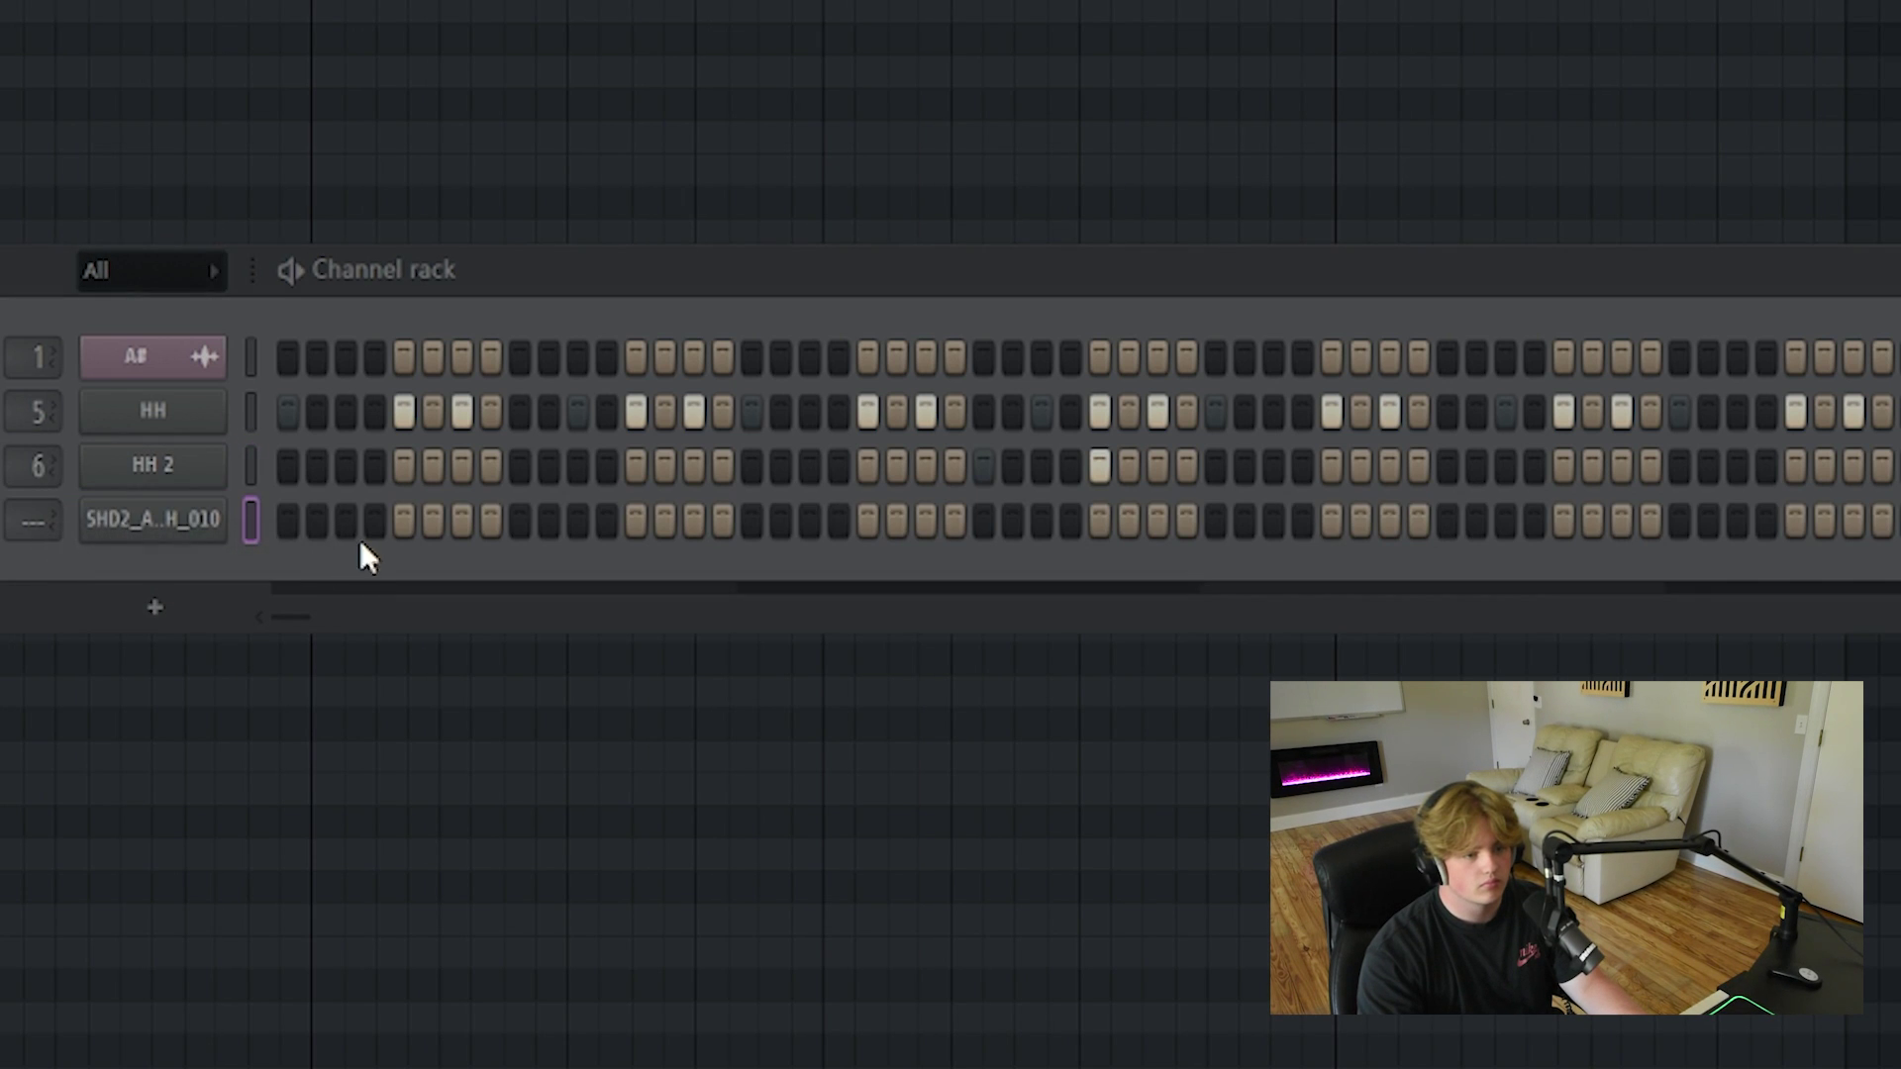
Play the hi-hat layers and replace the sapjer snare sample with the SHD2_..&R_013 snare, renaming the channel S.
key(space)
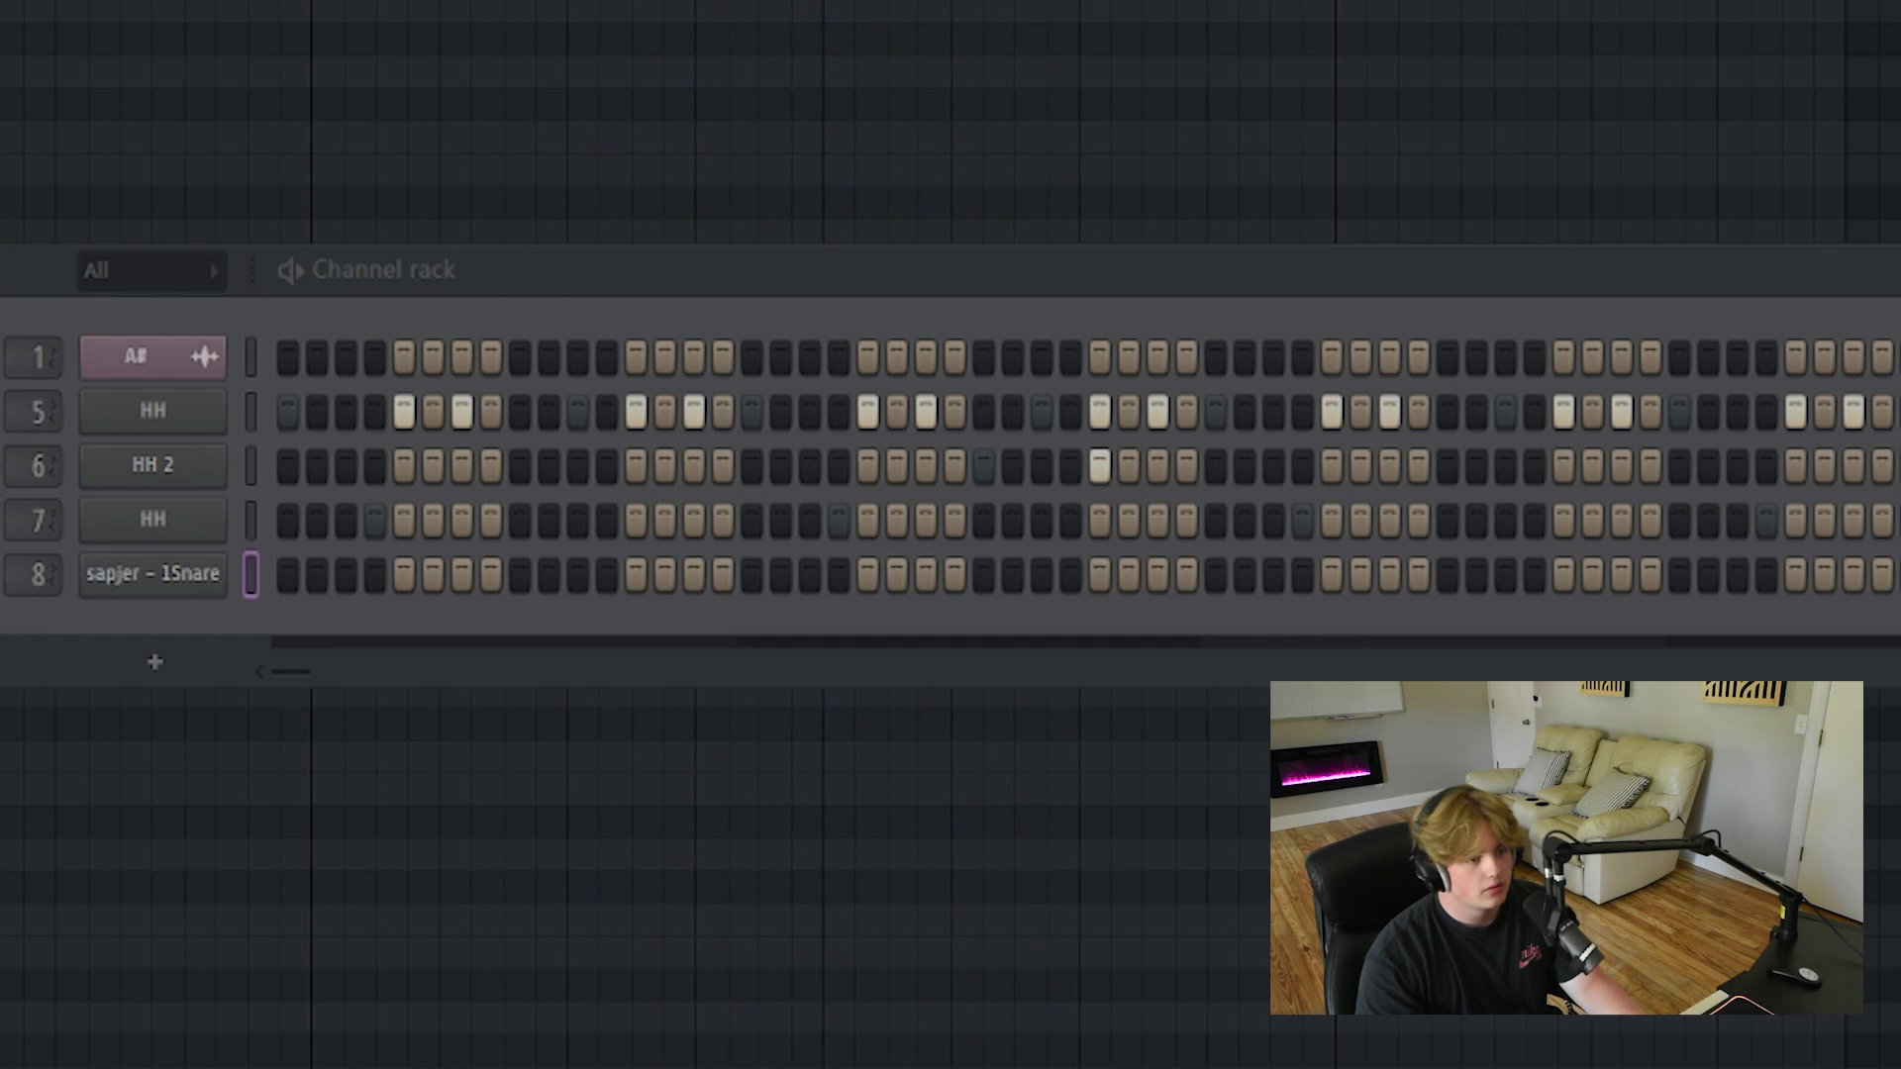
drag(0, 713, 153, 574)
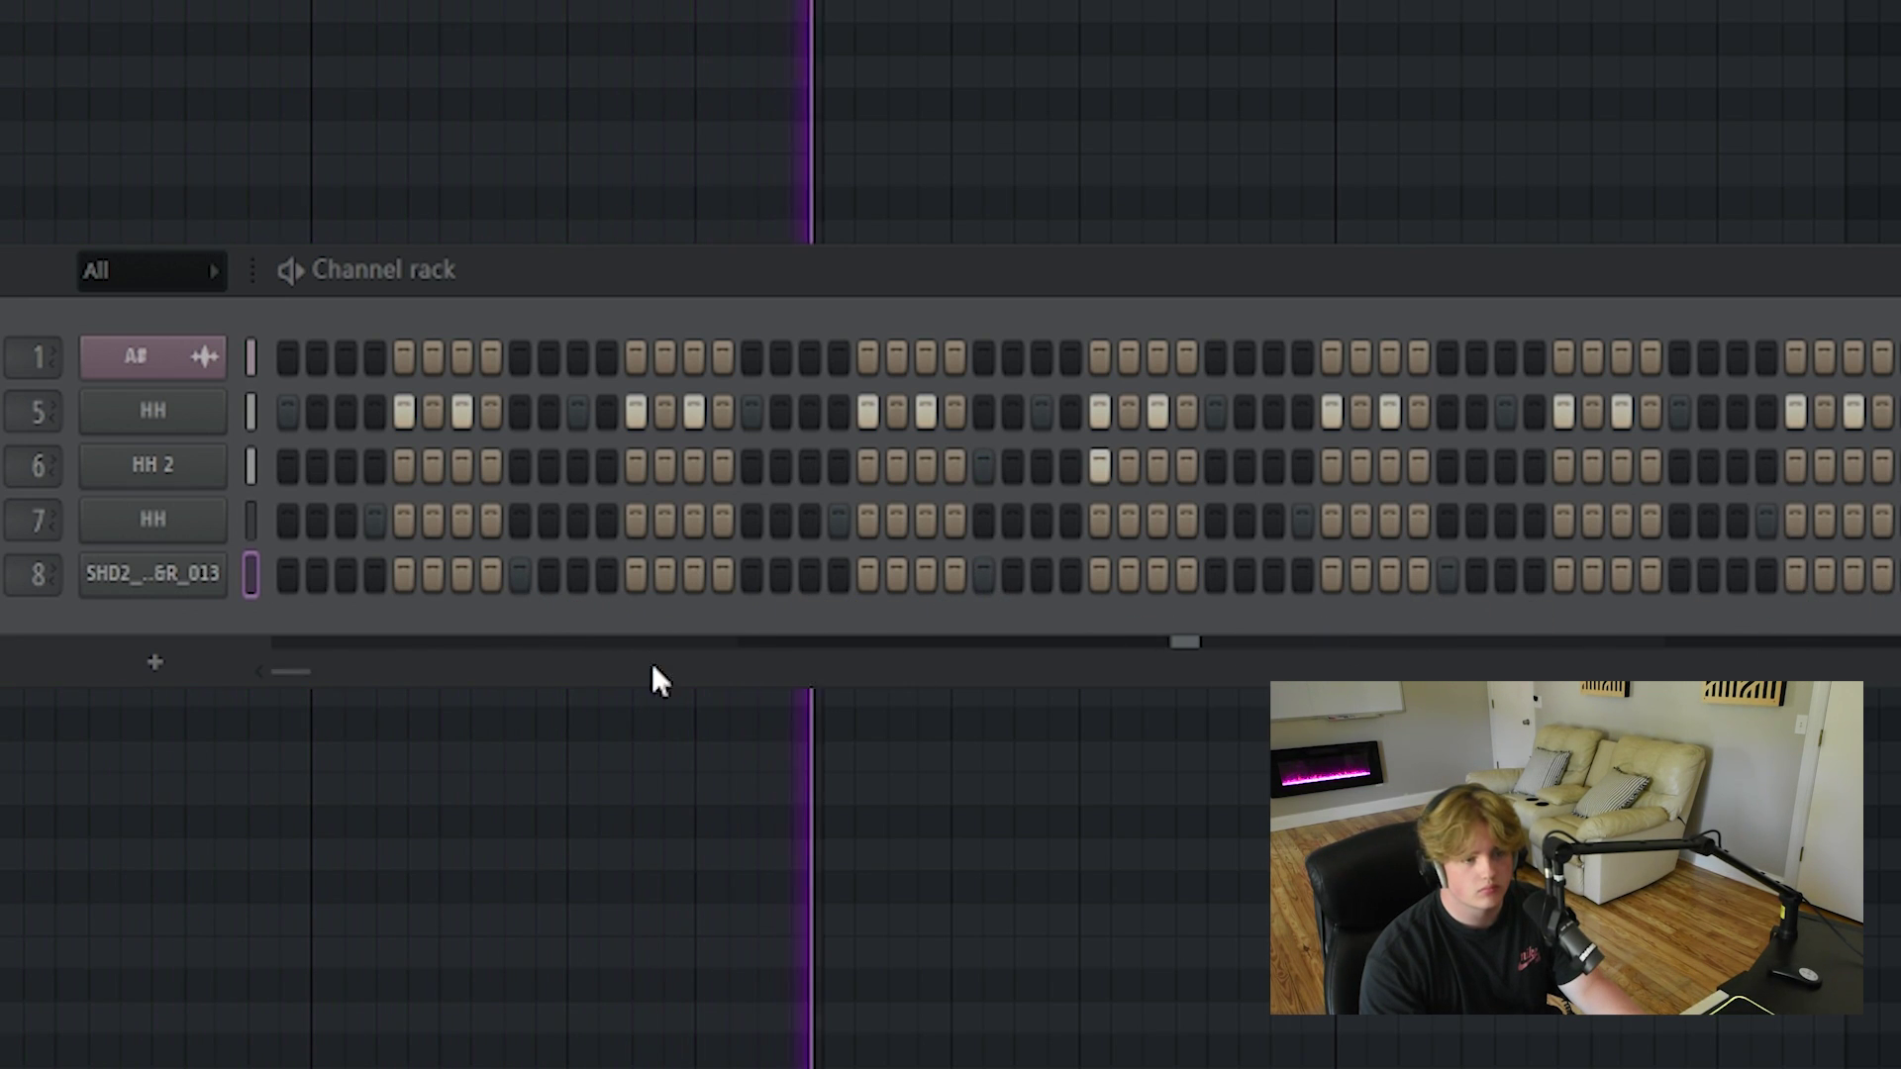
click(151, 594)
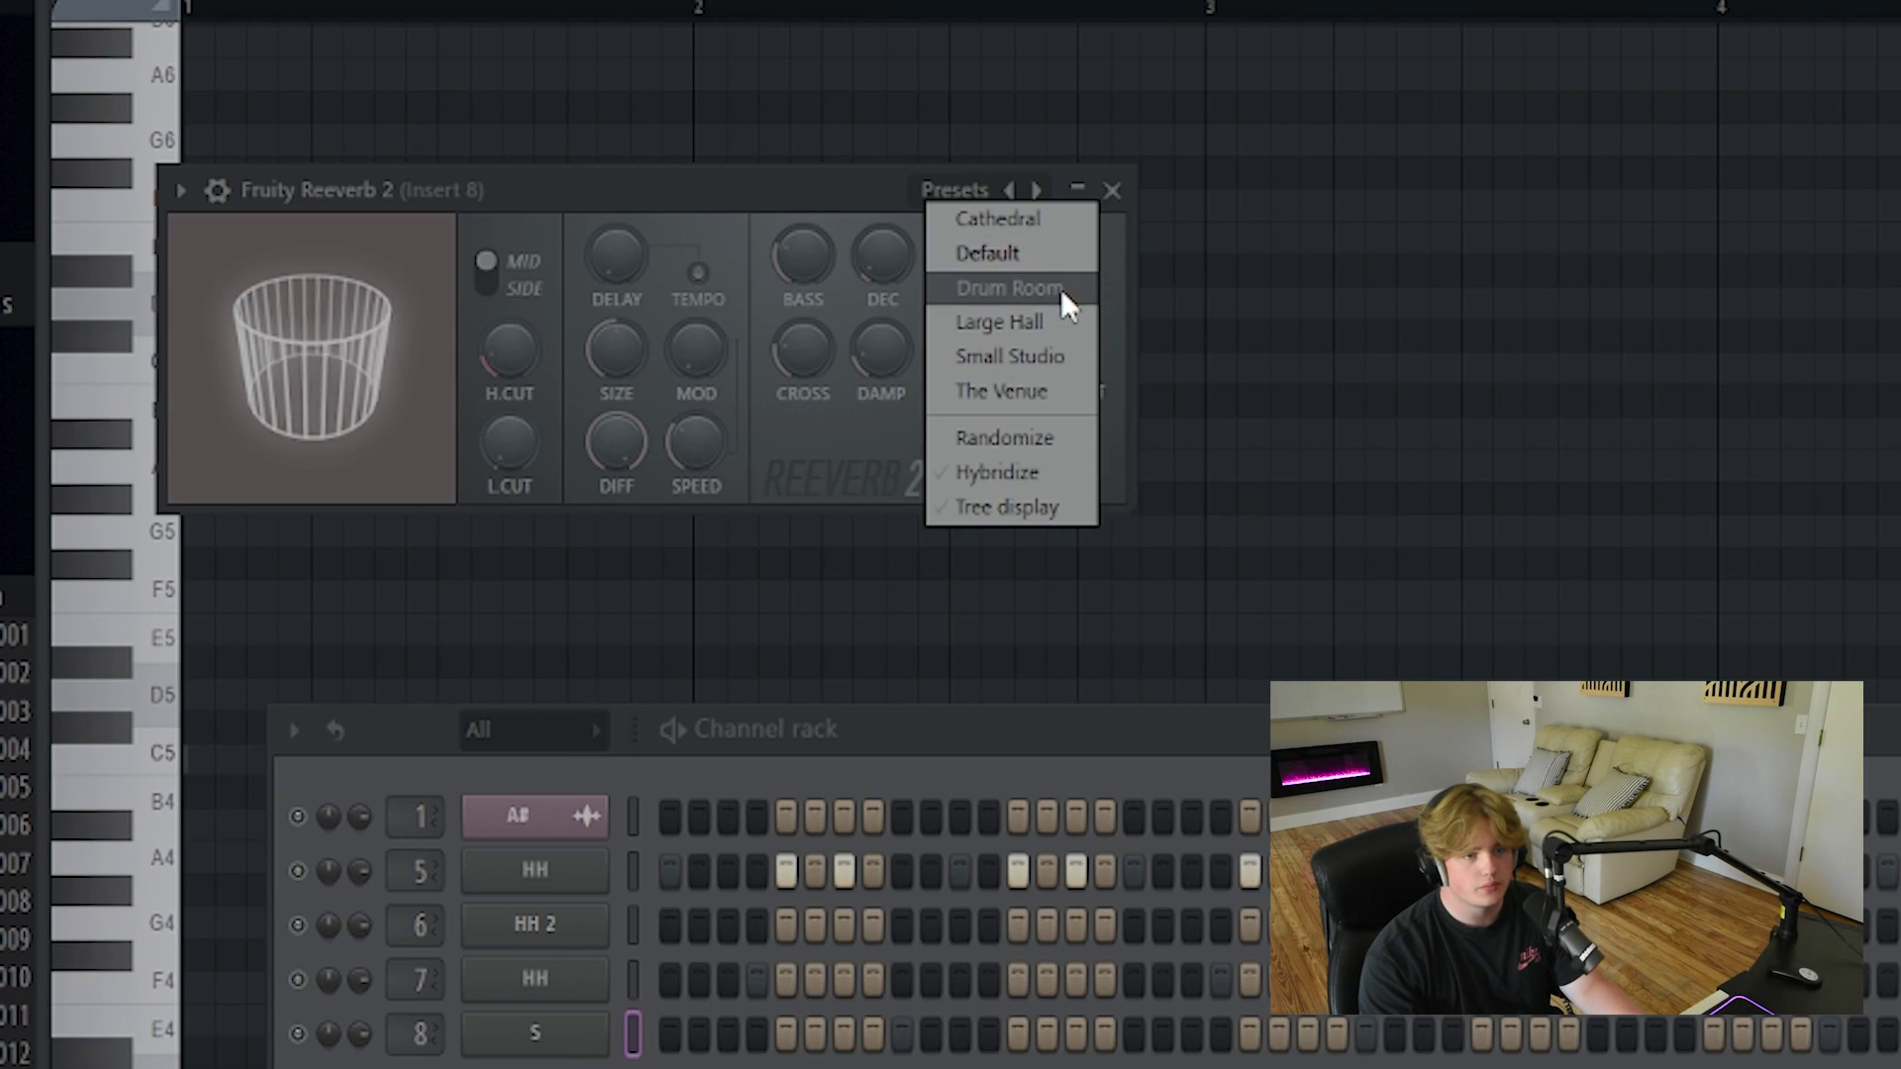
Apply the Drum Room preset to Fruity Reeverb 2 on the snare's Insert 8 and adjust its damping during playback.
click(1060, 292)
key(space)
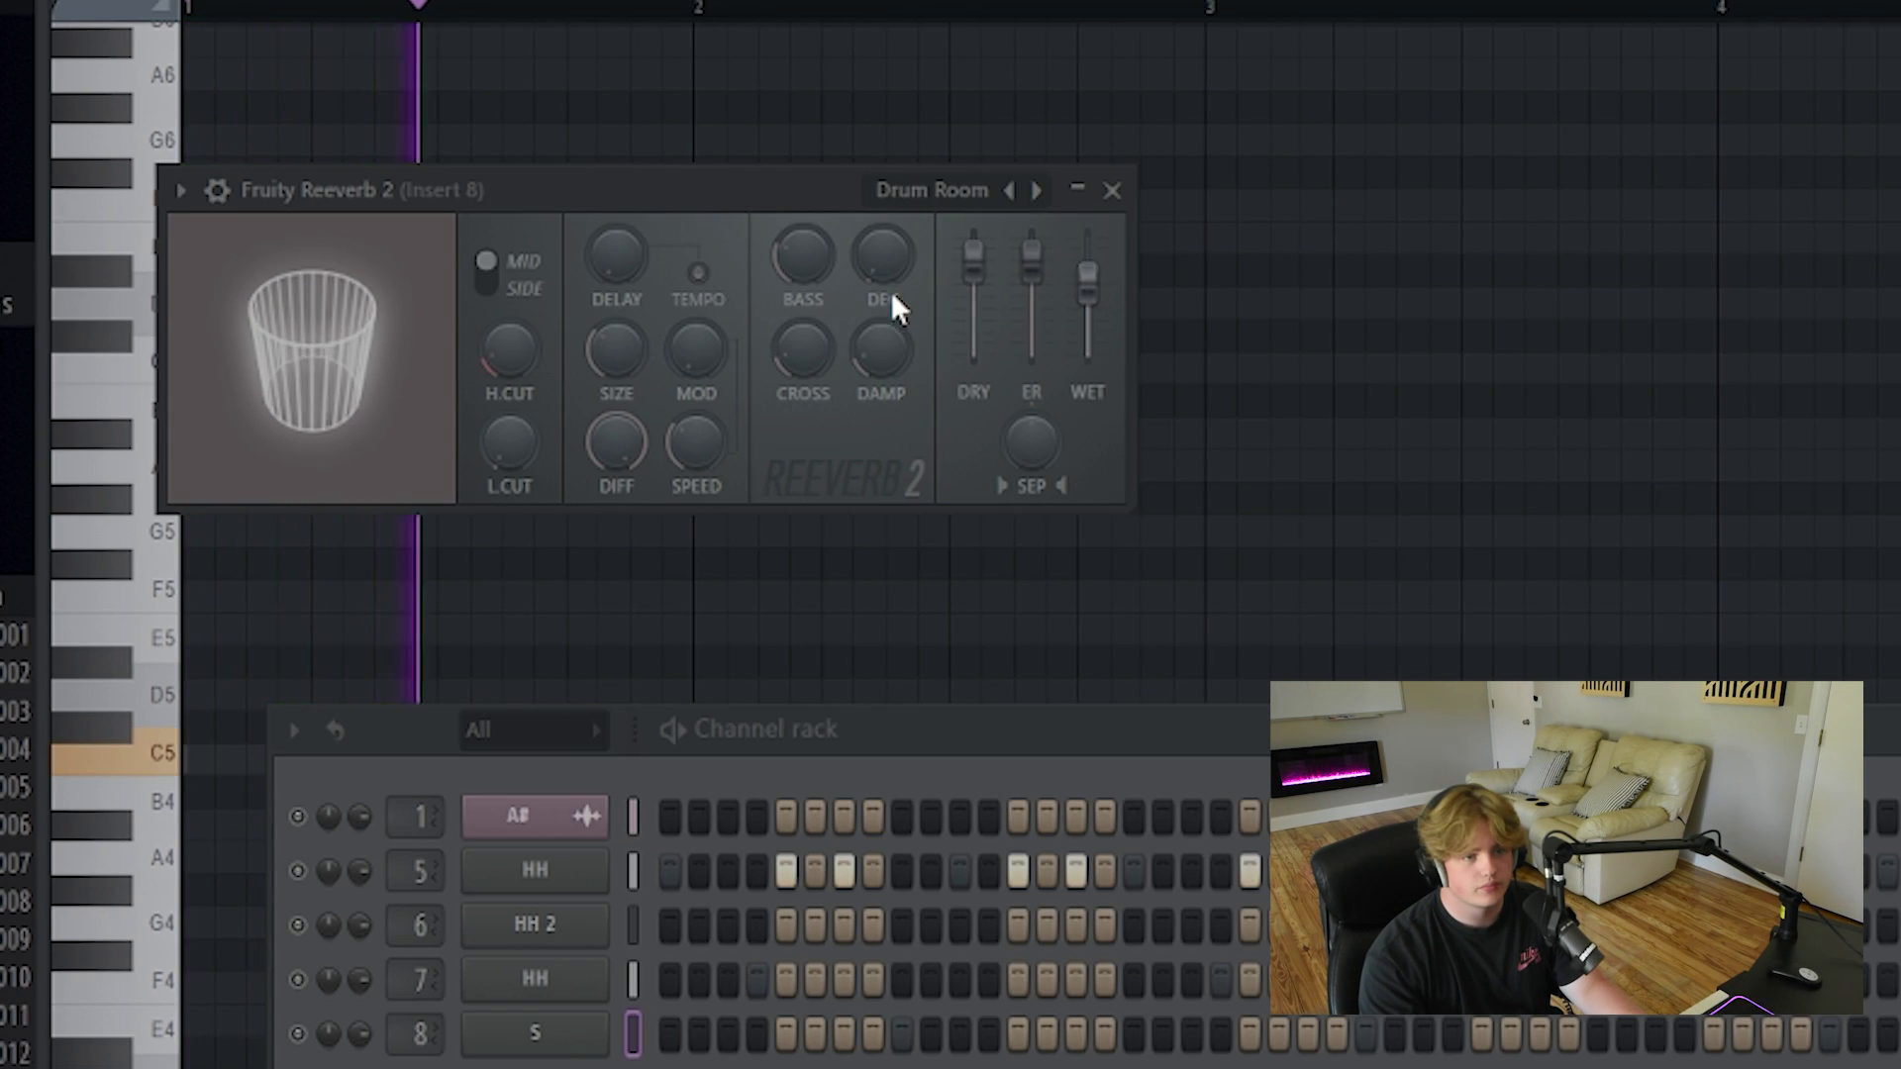
drag(881, 348, 881, 327)
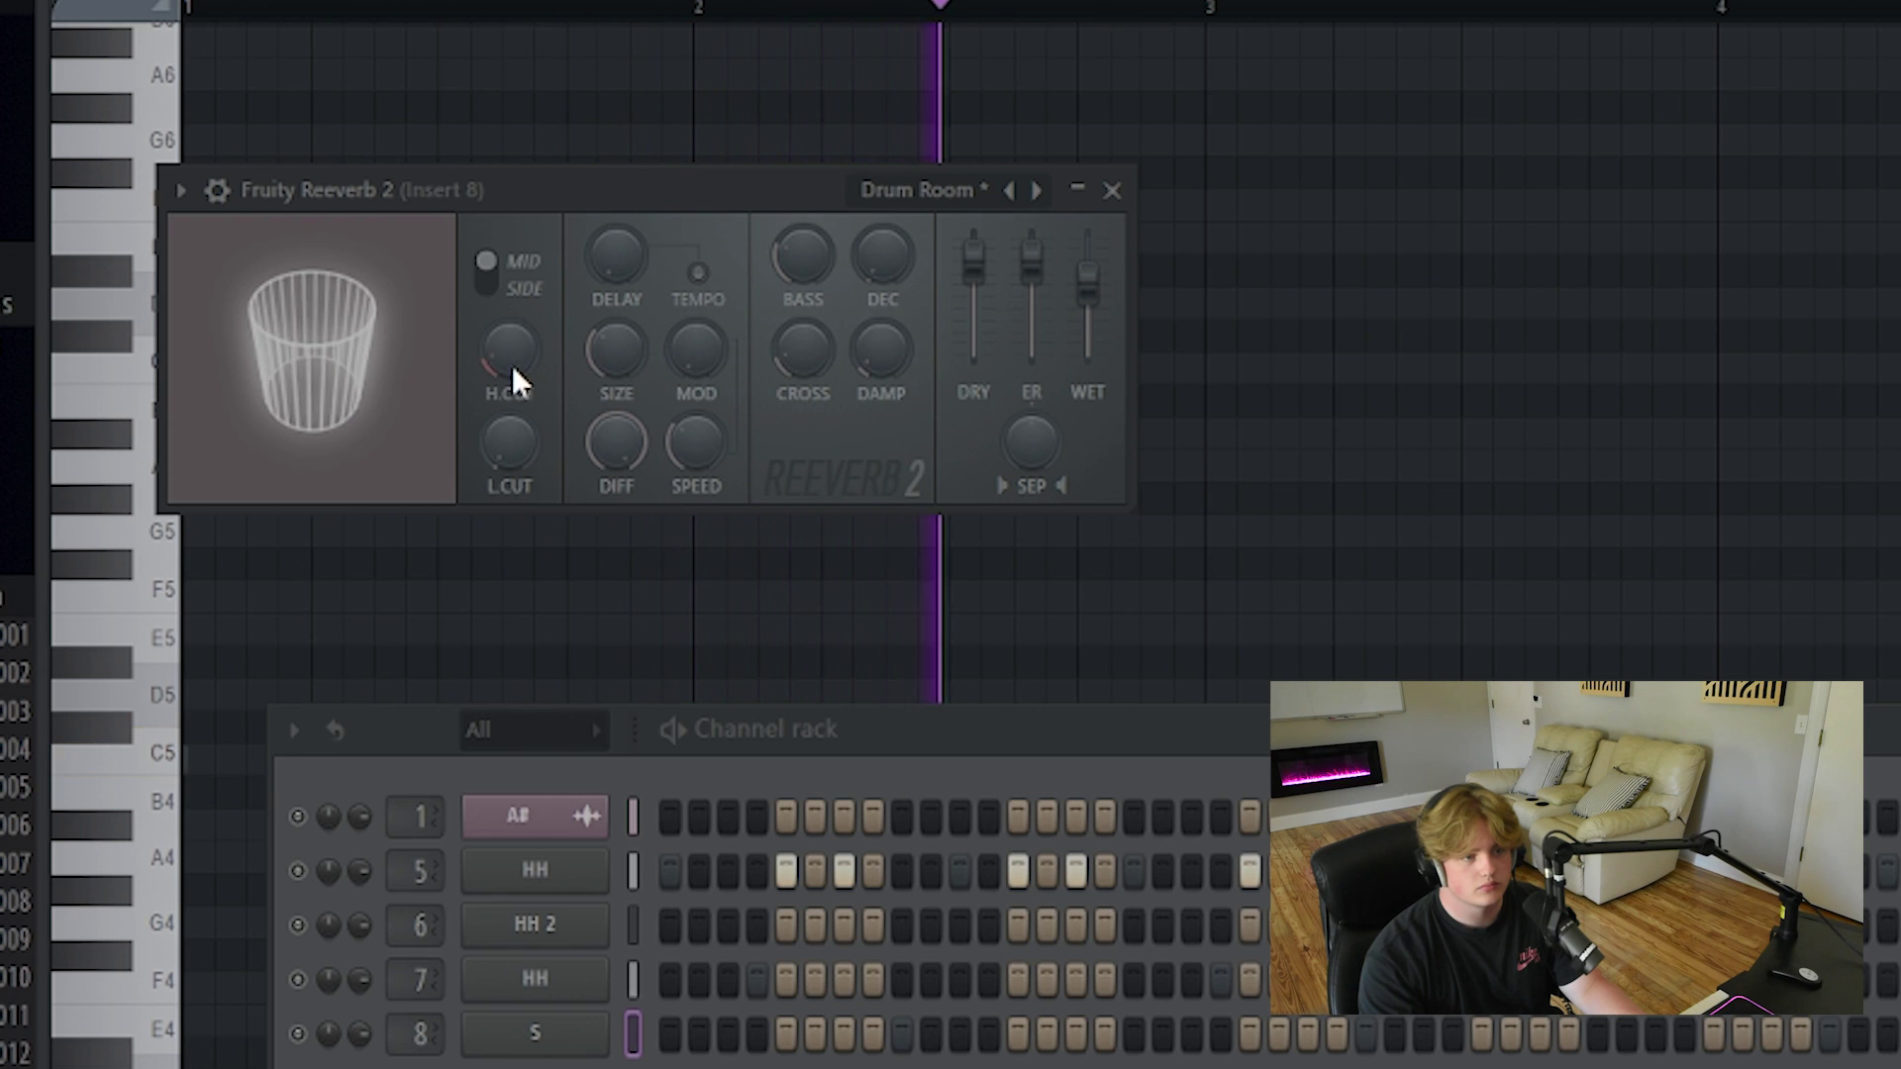
click(1111, 190)
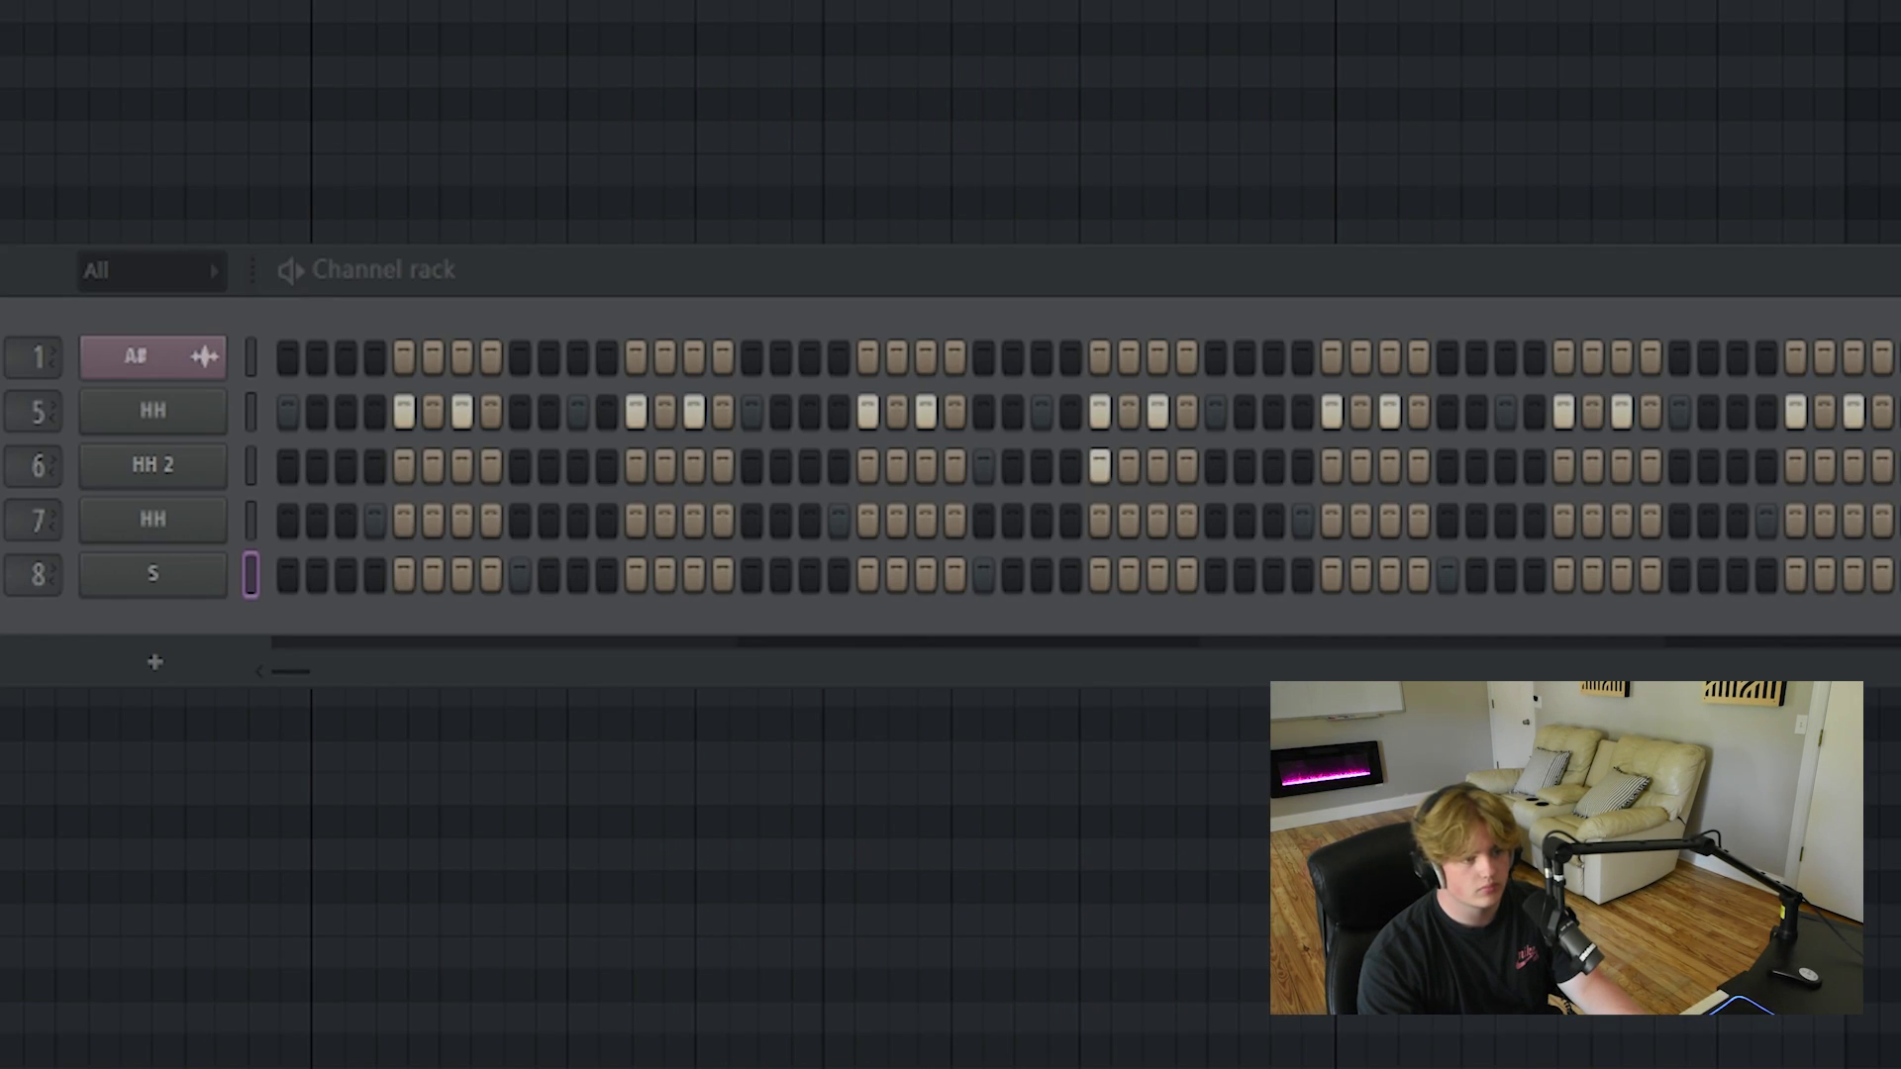
Add a sample from the Snare & Rim folder below the snare channel and rename the new channel R.
drag(19, 594, 138, 633)
right_click(134, 648)
click(307, 707)
text(R)
key(Return)
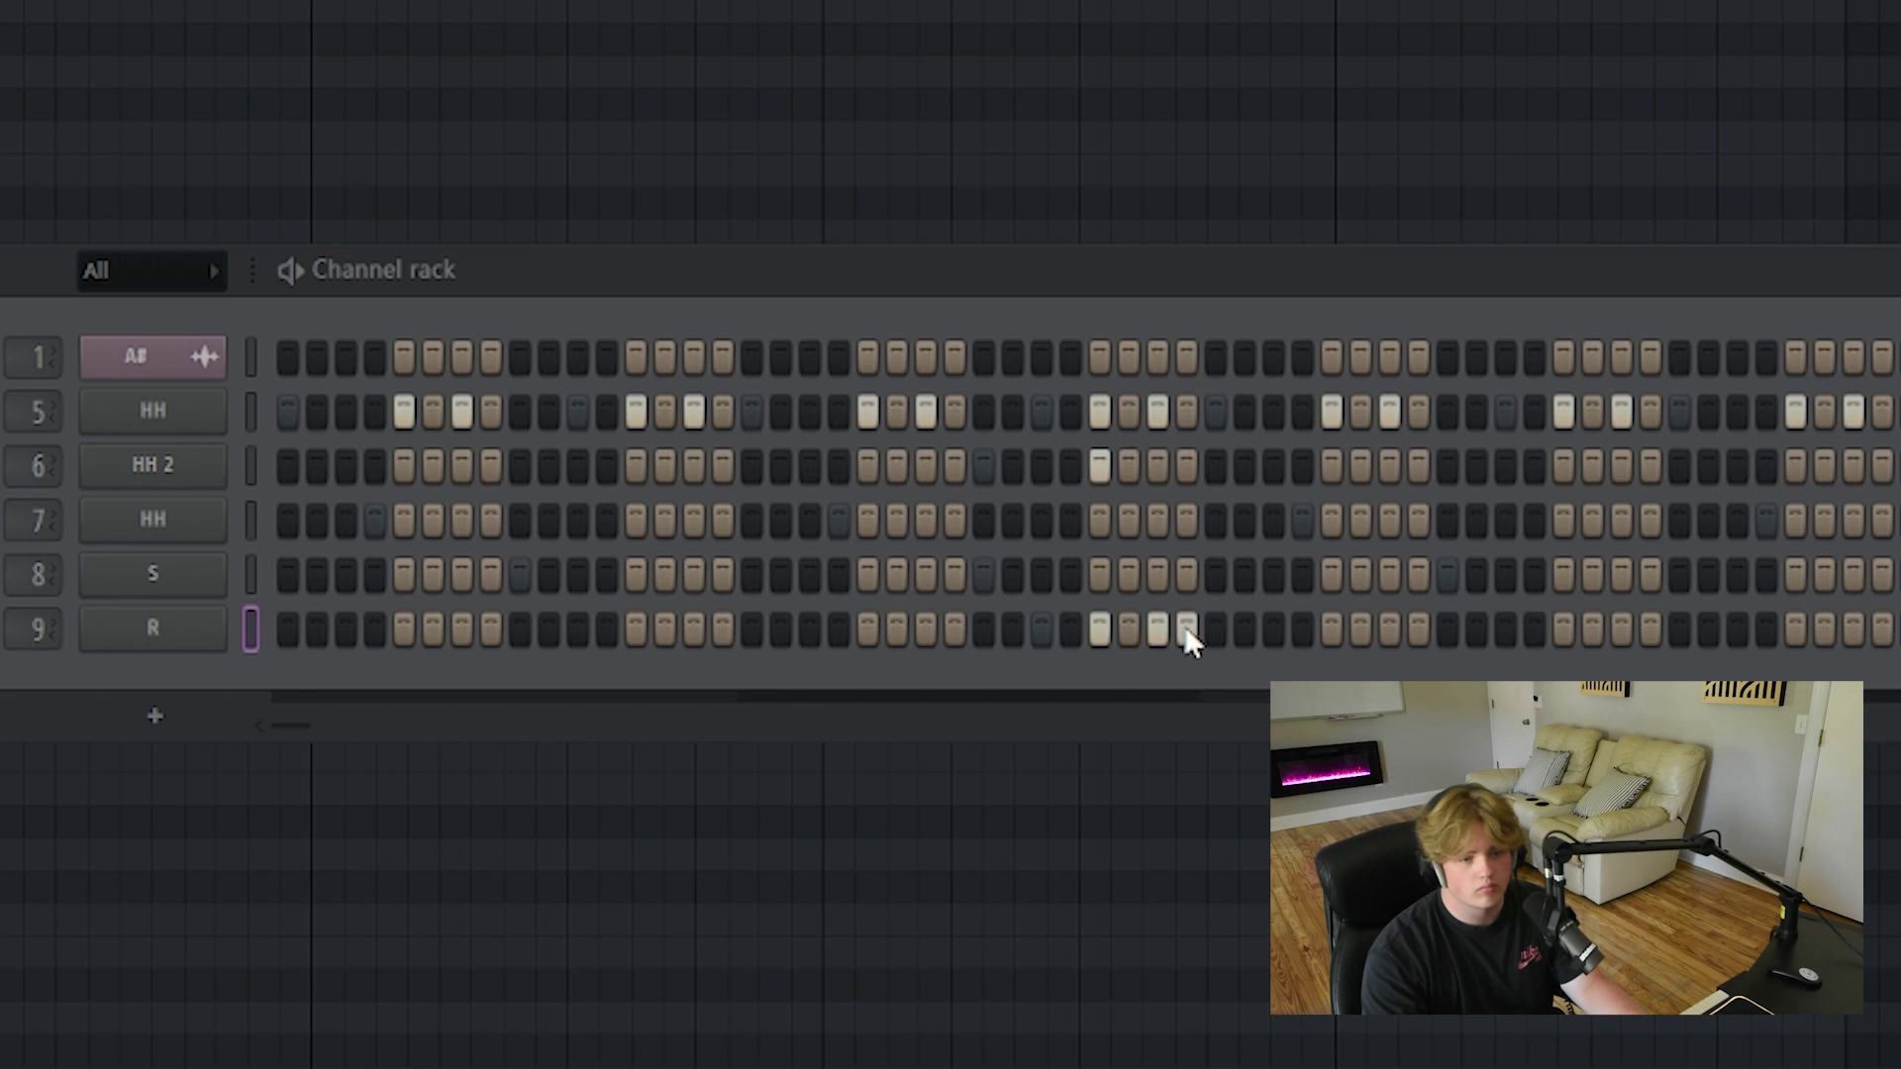
Play the pattern with the R channel's hits and open the R channel's piano roll.
key(space)
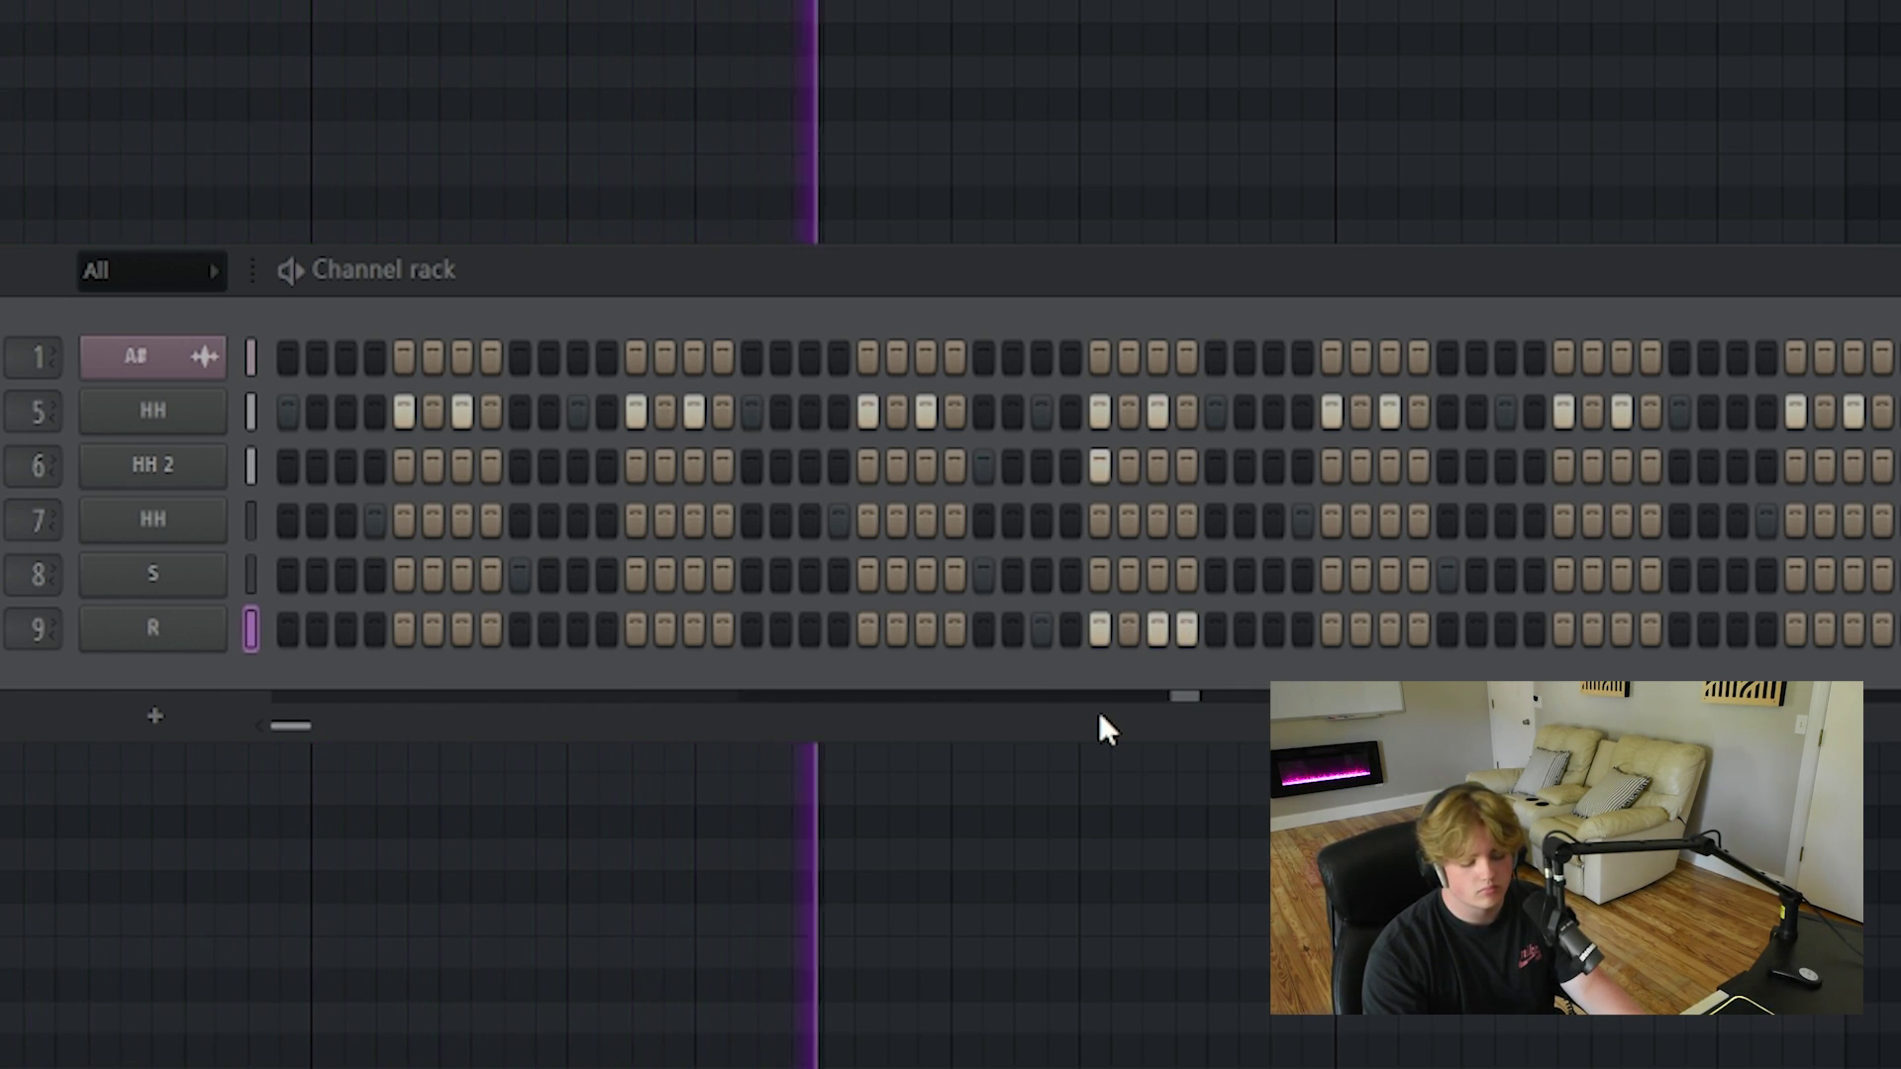
right_click(178, 627)
click(436, 550)
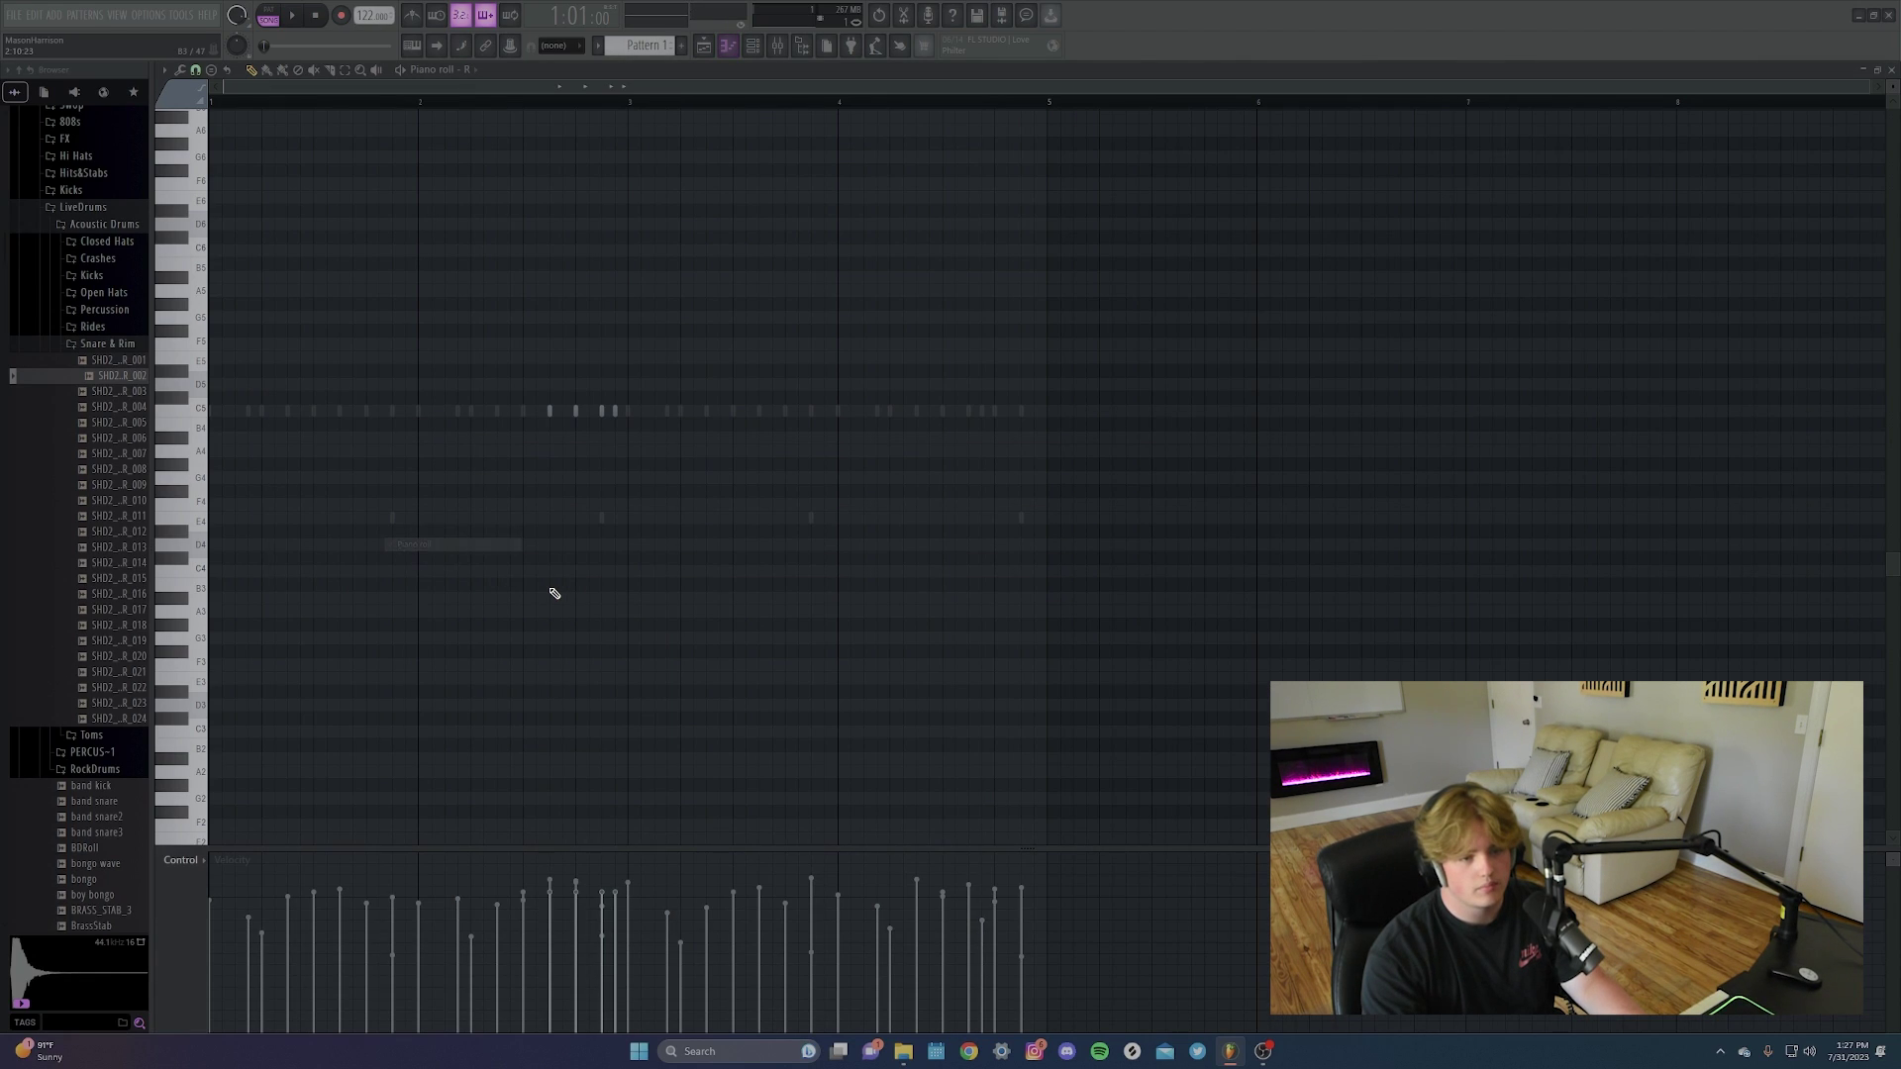
Reopen the R channel's piano roll and play the pattern from bar 2.
click(751, 45)
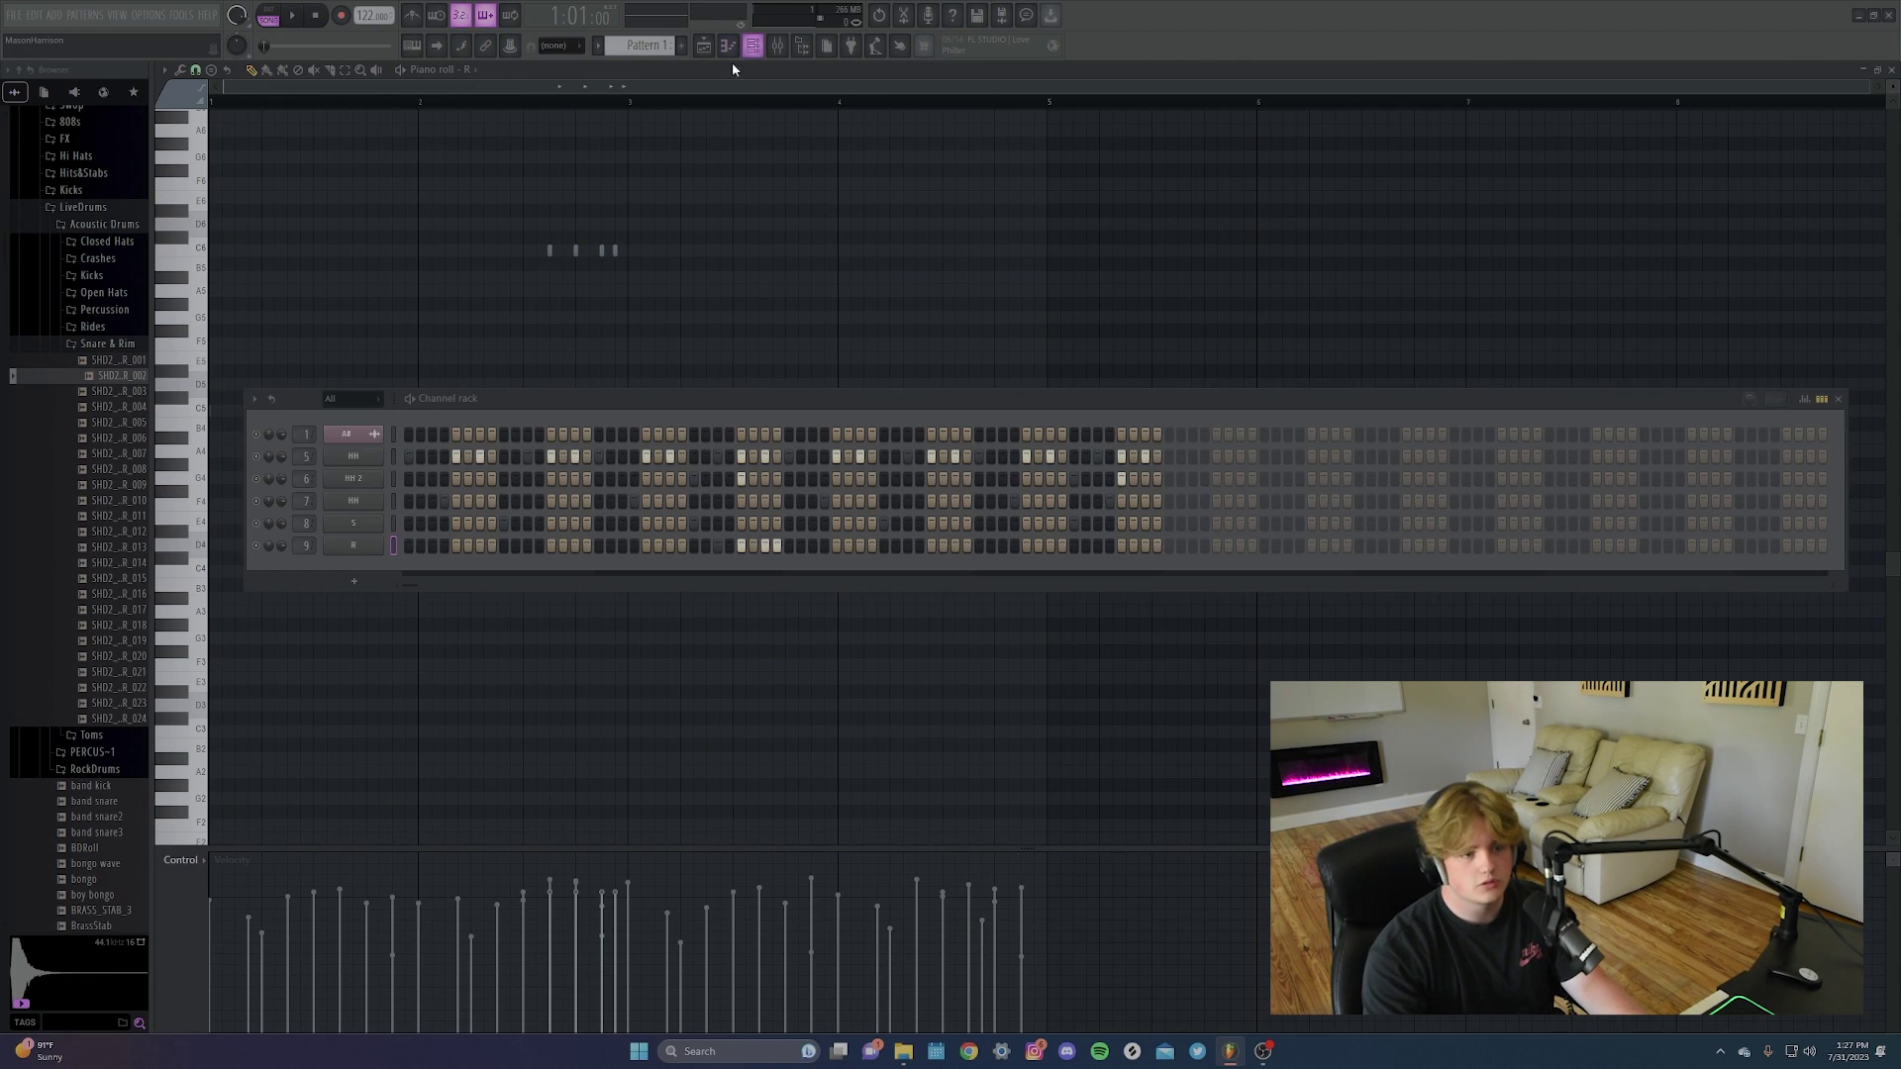
click(371, 550)
click(515, 162)
click(532, 103)
key(space)
scroll(594, 158, up, 3)
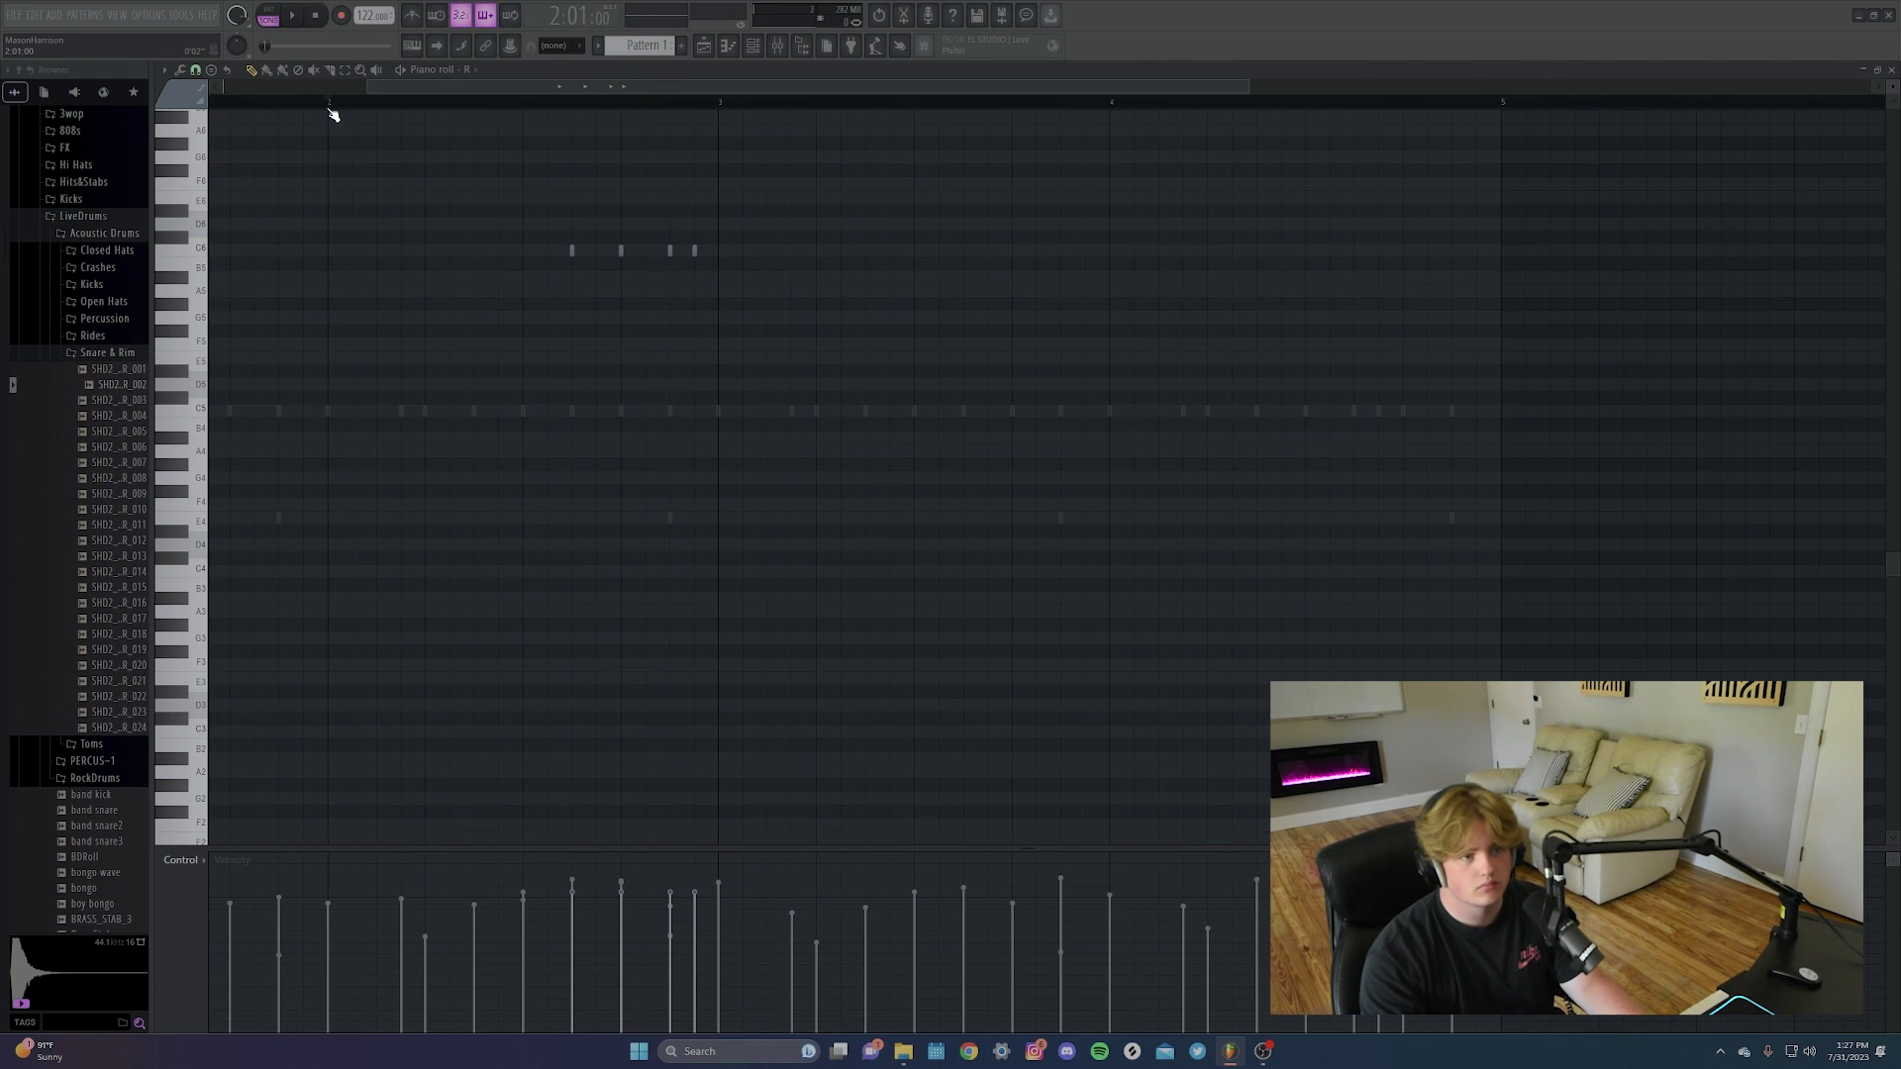
scroll(560, 341, up, 1)
key(space)
Shift the last R hit in bar 2 one step later, add another right after it and lower the second hit's pitch.
right_click(643, 250)
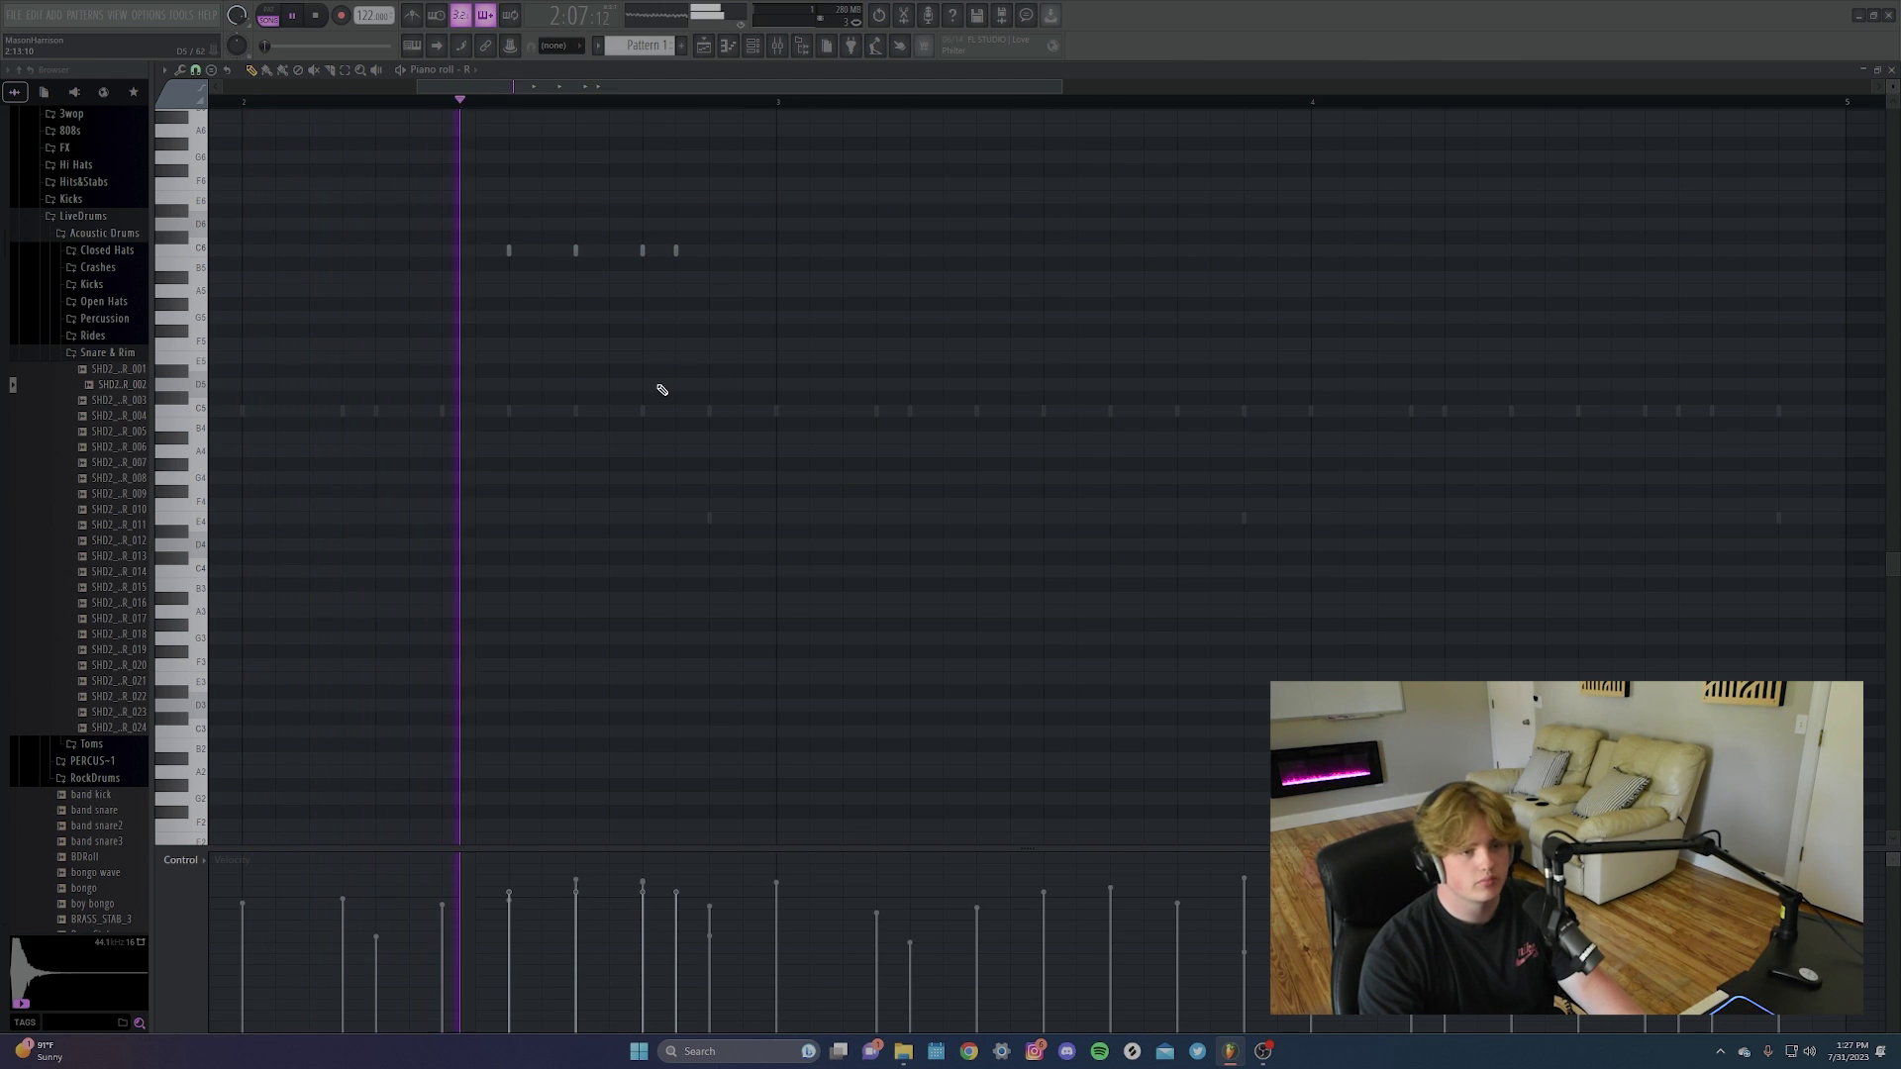
key(space)
mouse_move(673, 250)
mouse_down()
mouse_move(719, 256)
mouse_move(667, 257)
mouse_up()
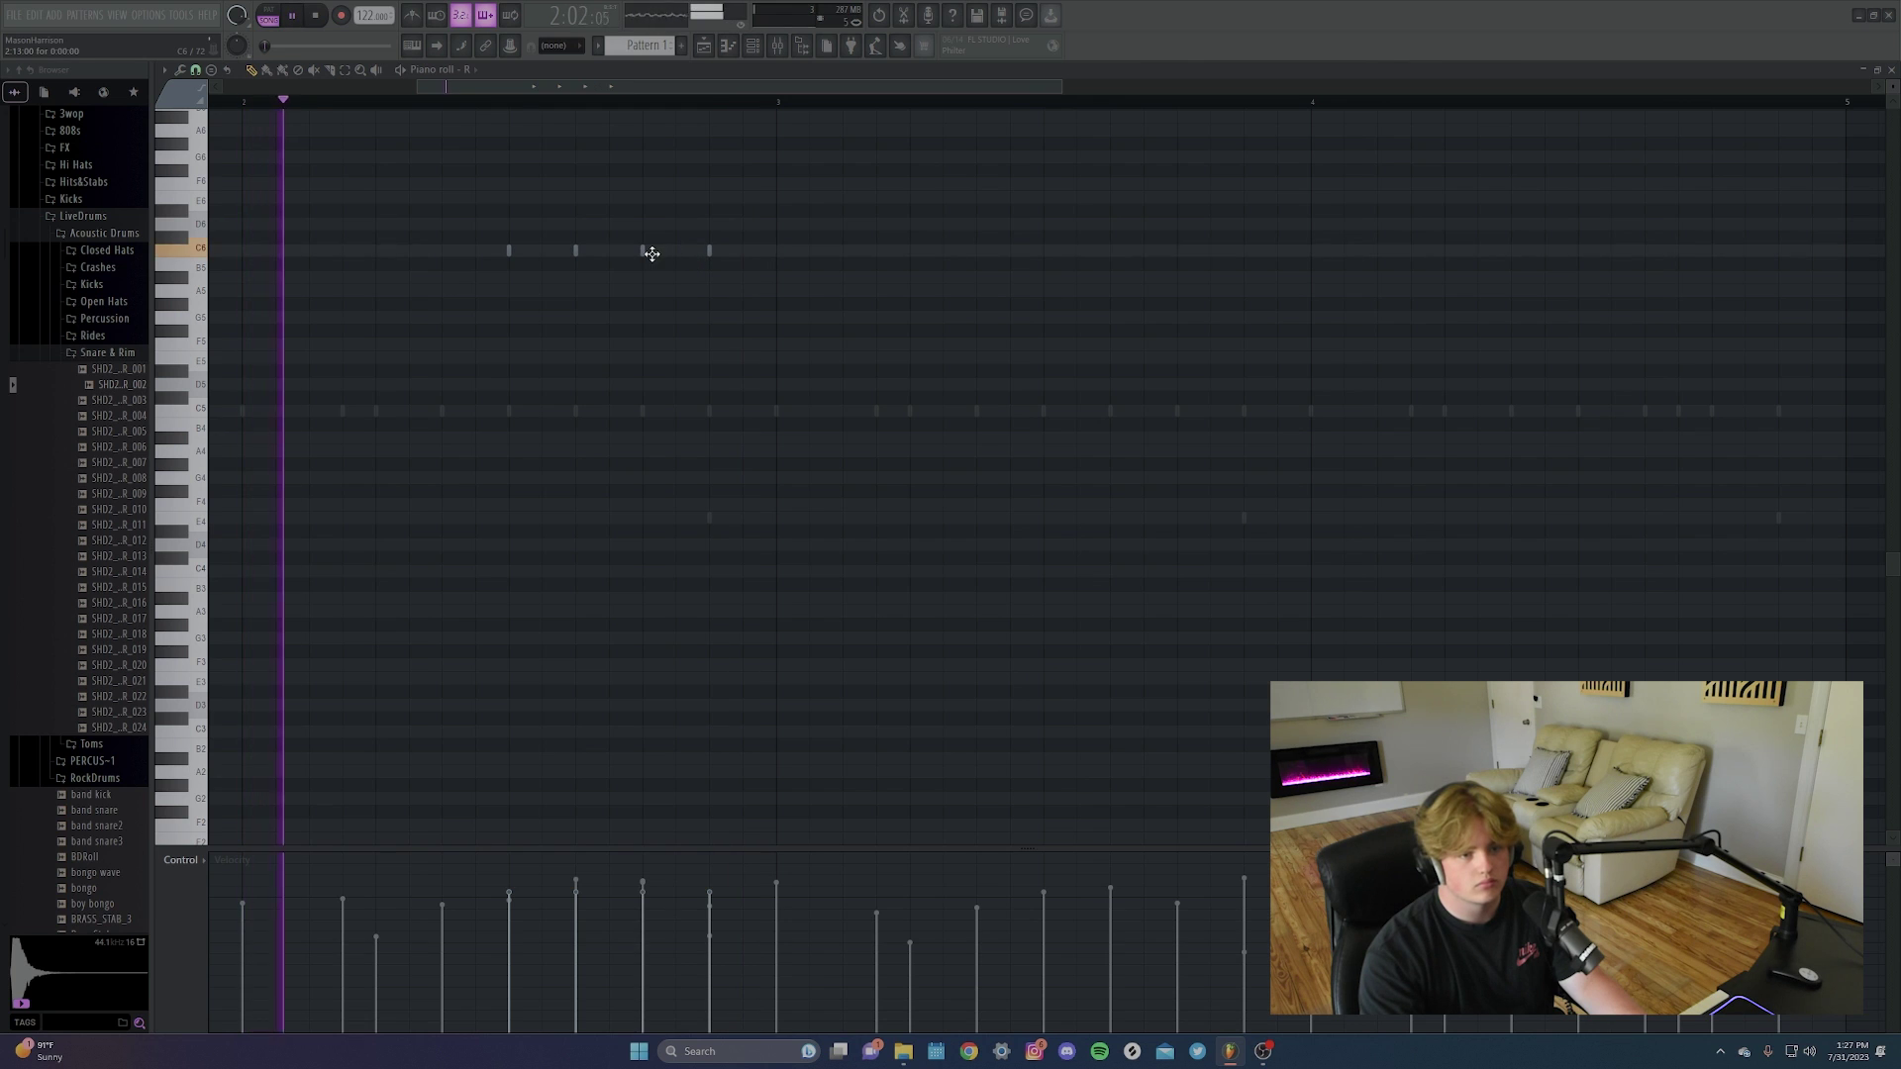
click(751, 253)
scroll(657, 204, down, 2)
Adjust the R channel's Insert 9 volume in the mixer and duplicate its hits from bars 1–2 into bars 3–4.
key(F9)
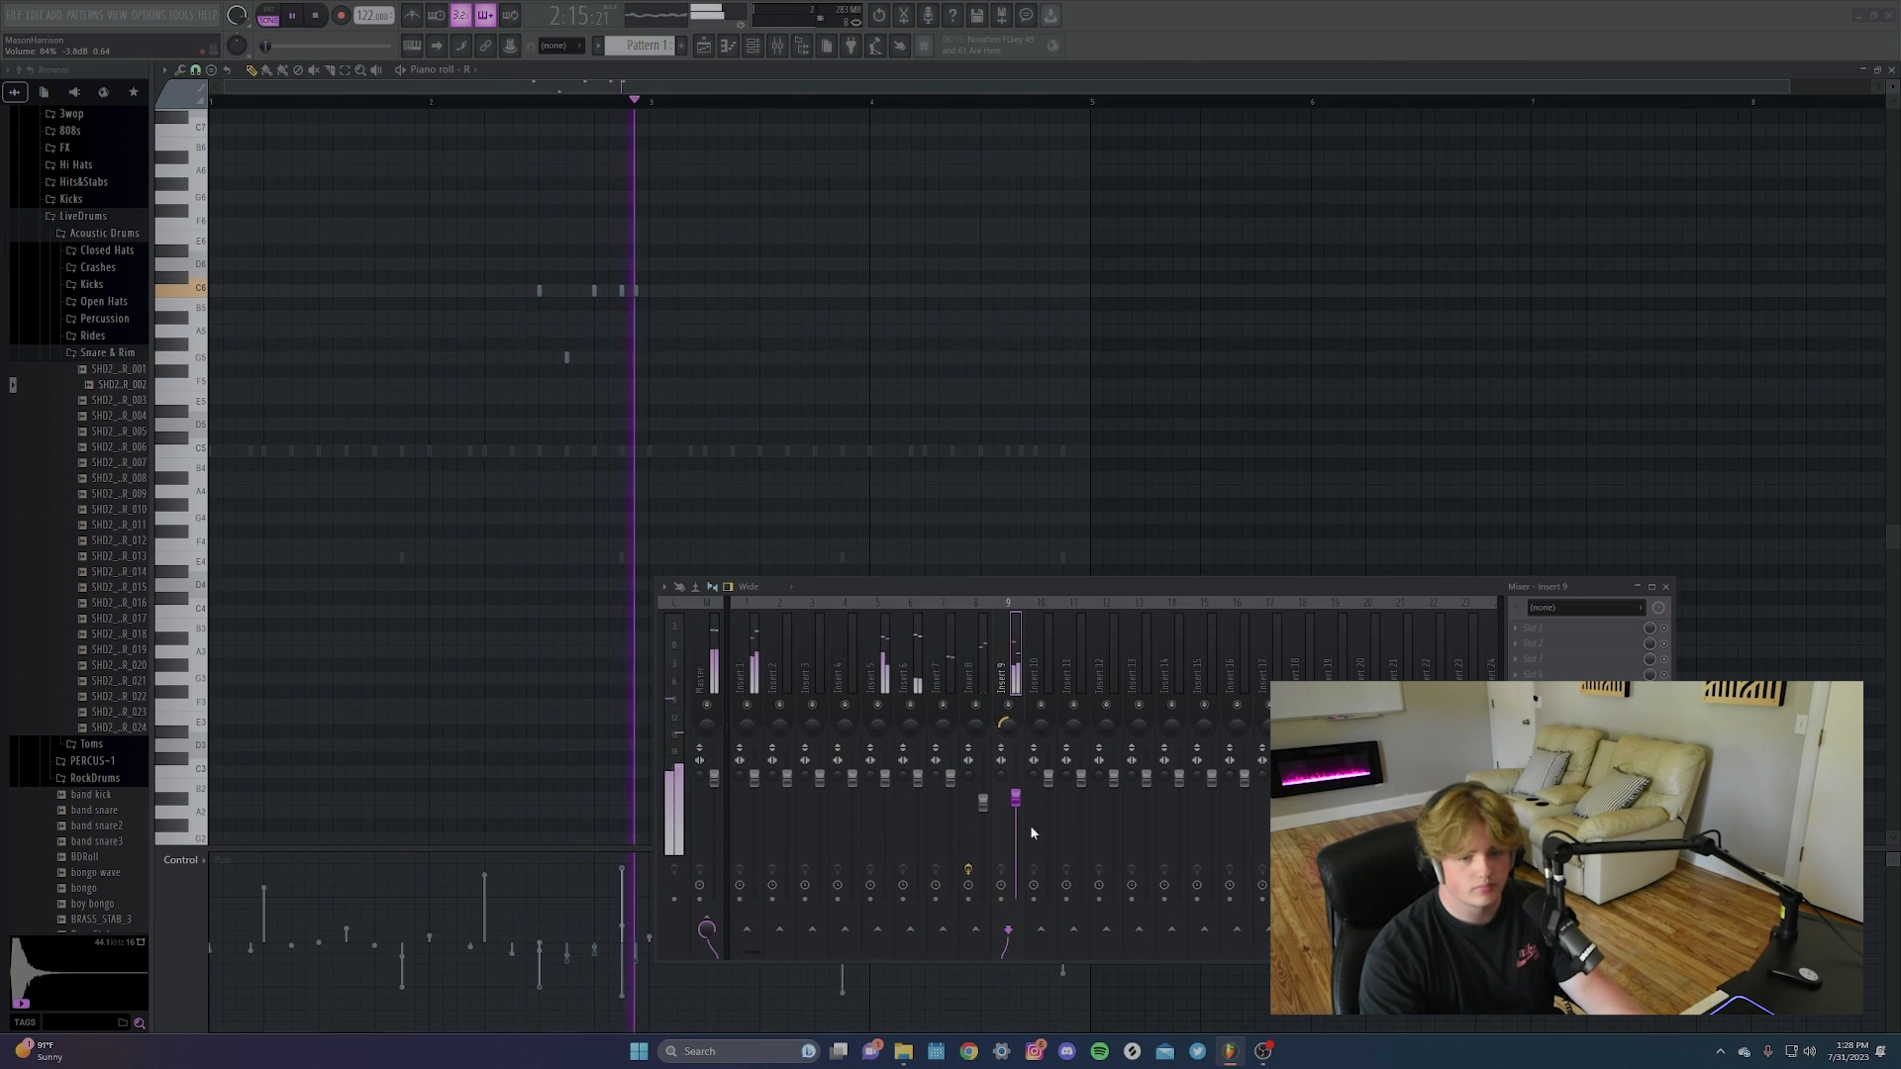
key(F9)
drag(653, 99, 210, 99)
key(ctrl+b)
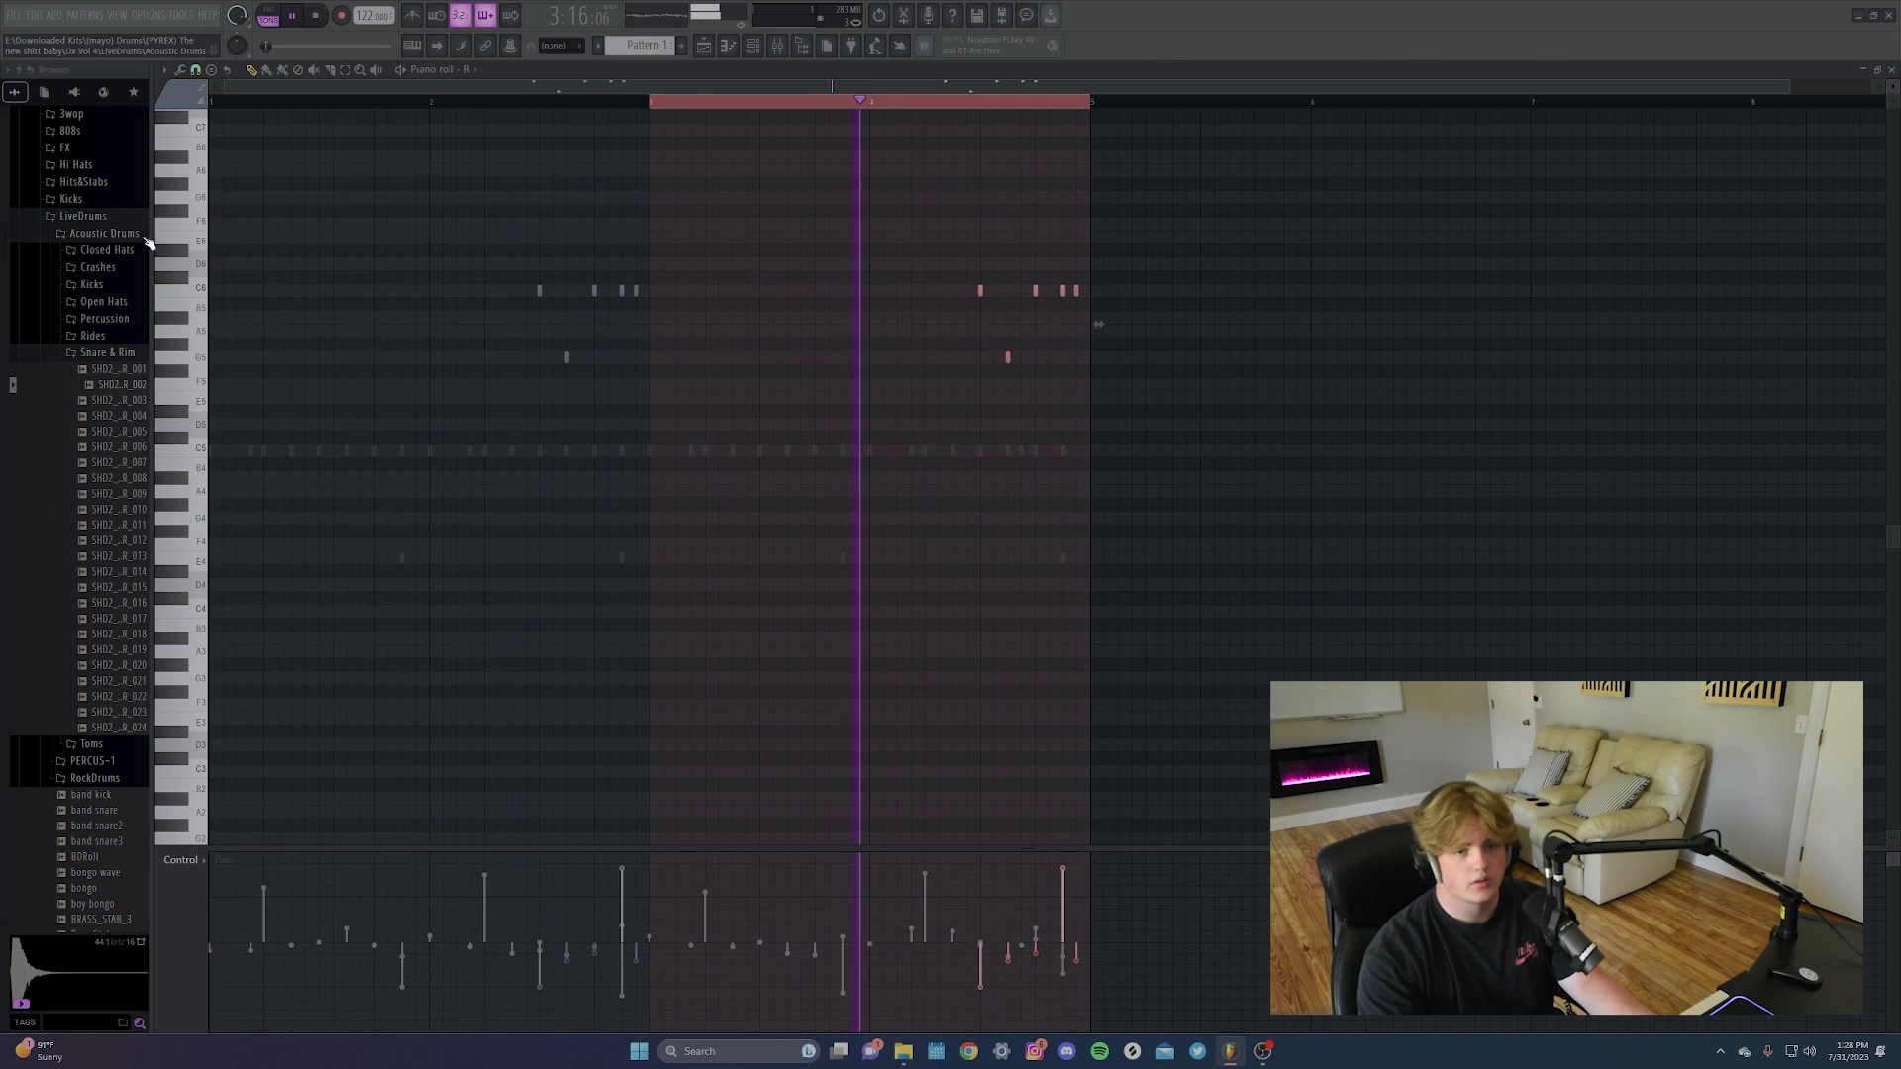
Show note velocity in the piano roll's control lane and play the pattern with the channel rack displayed.
click(181, 859)
click(222, 901)
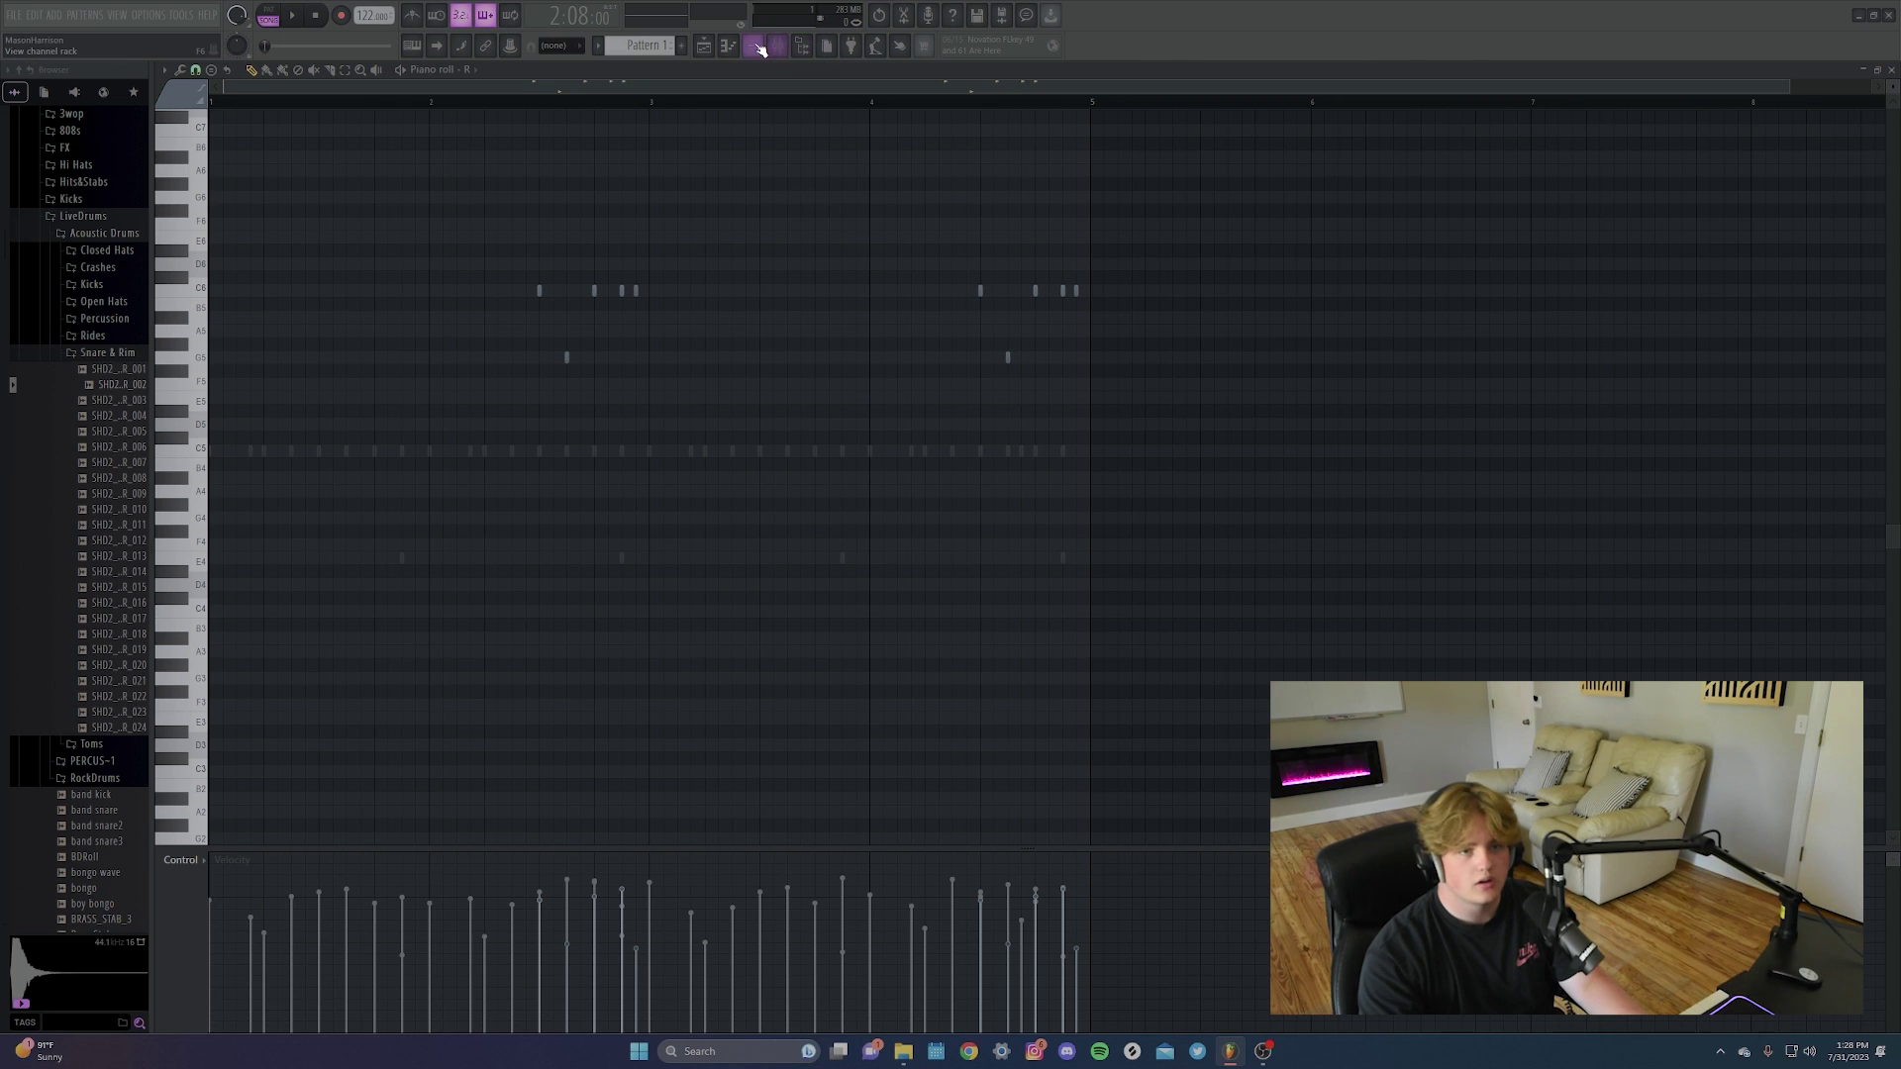
click(755, 46)
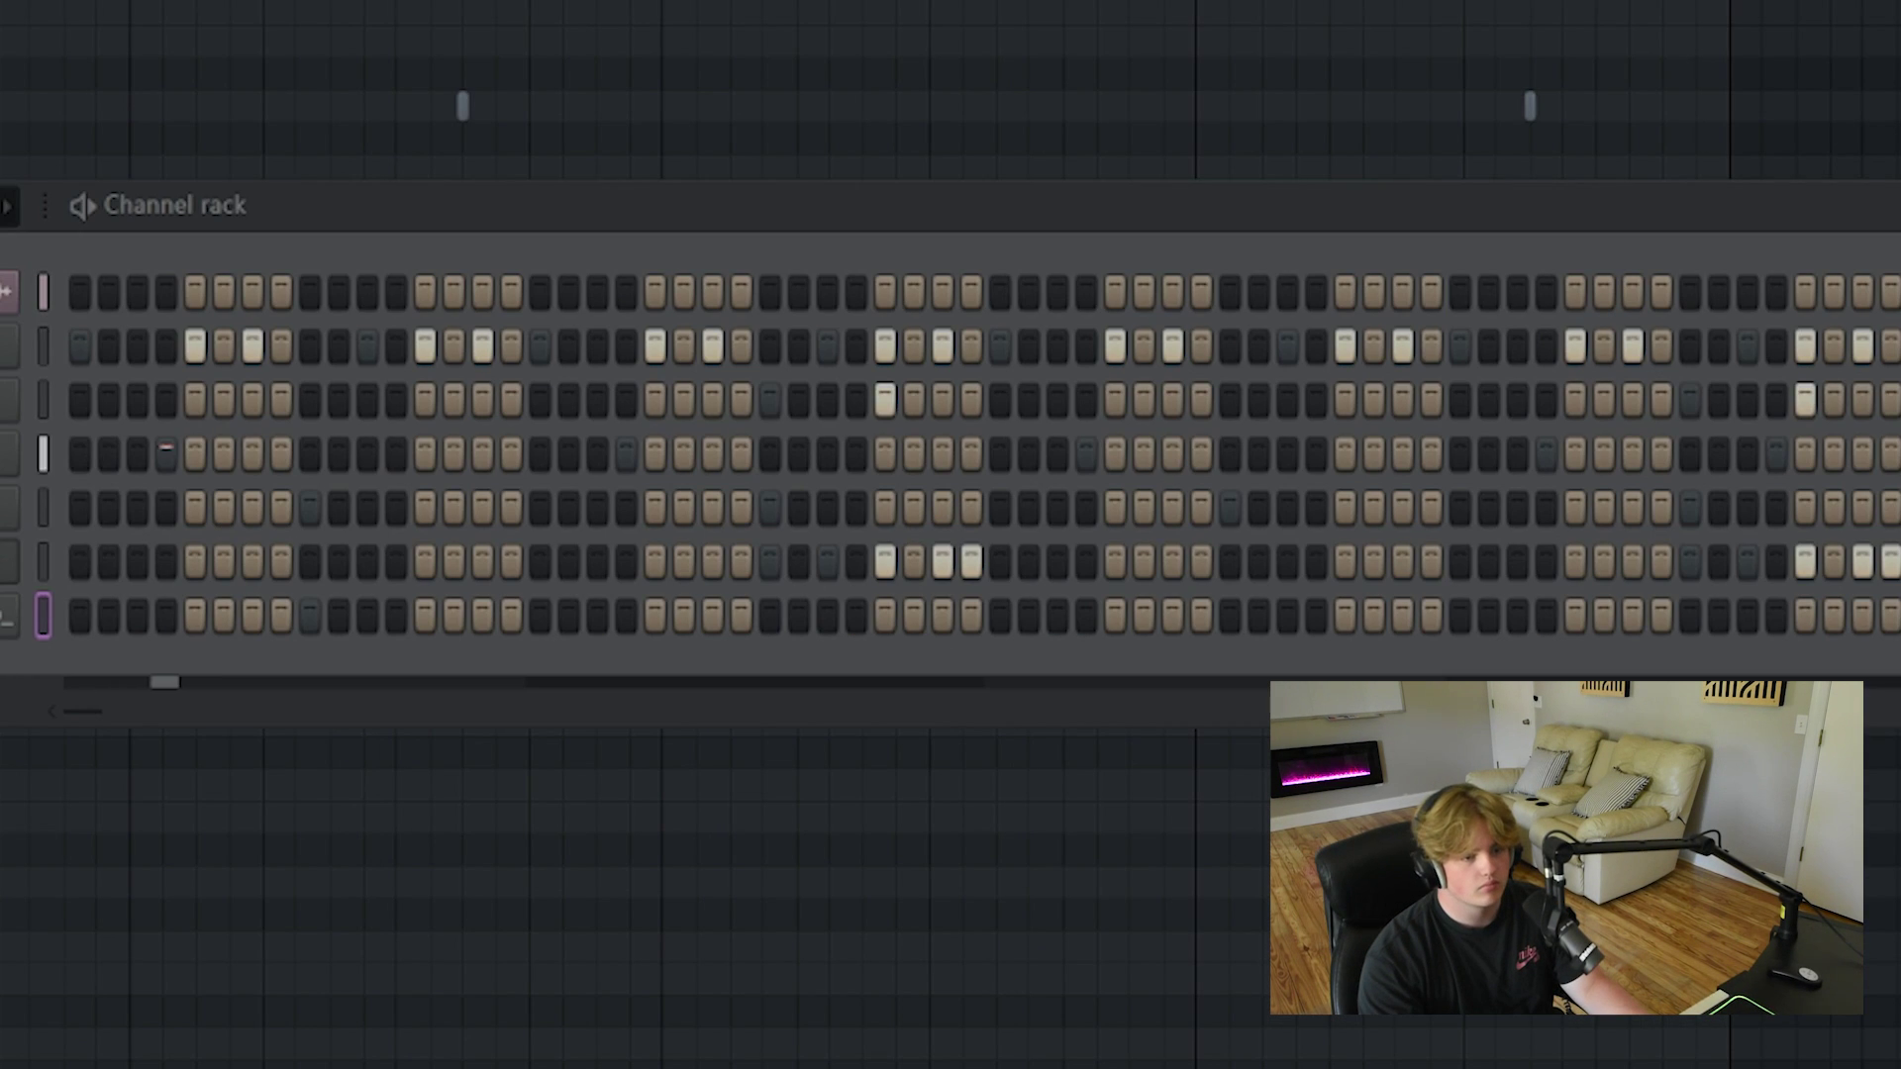
key(space)
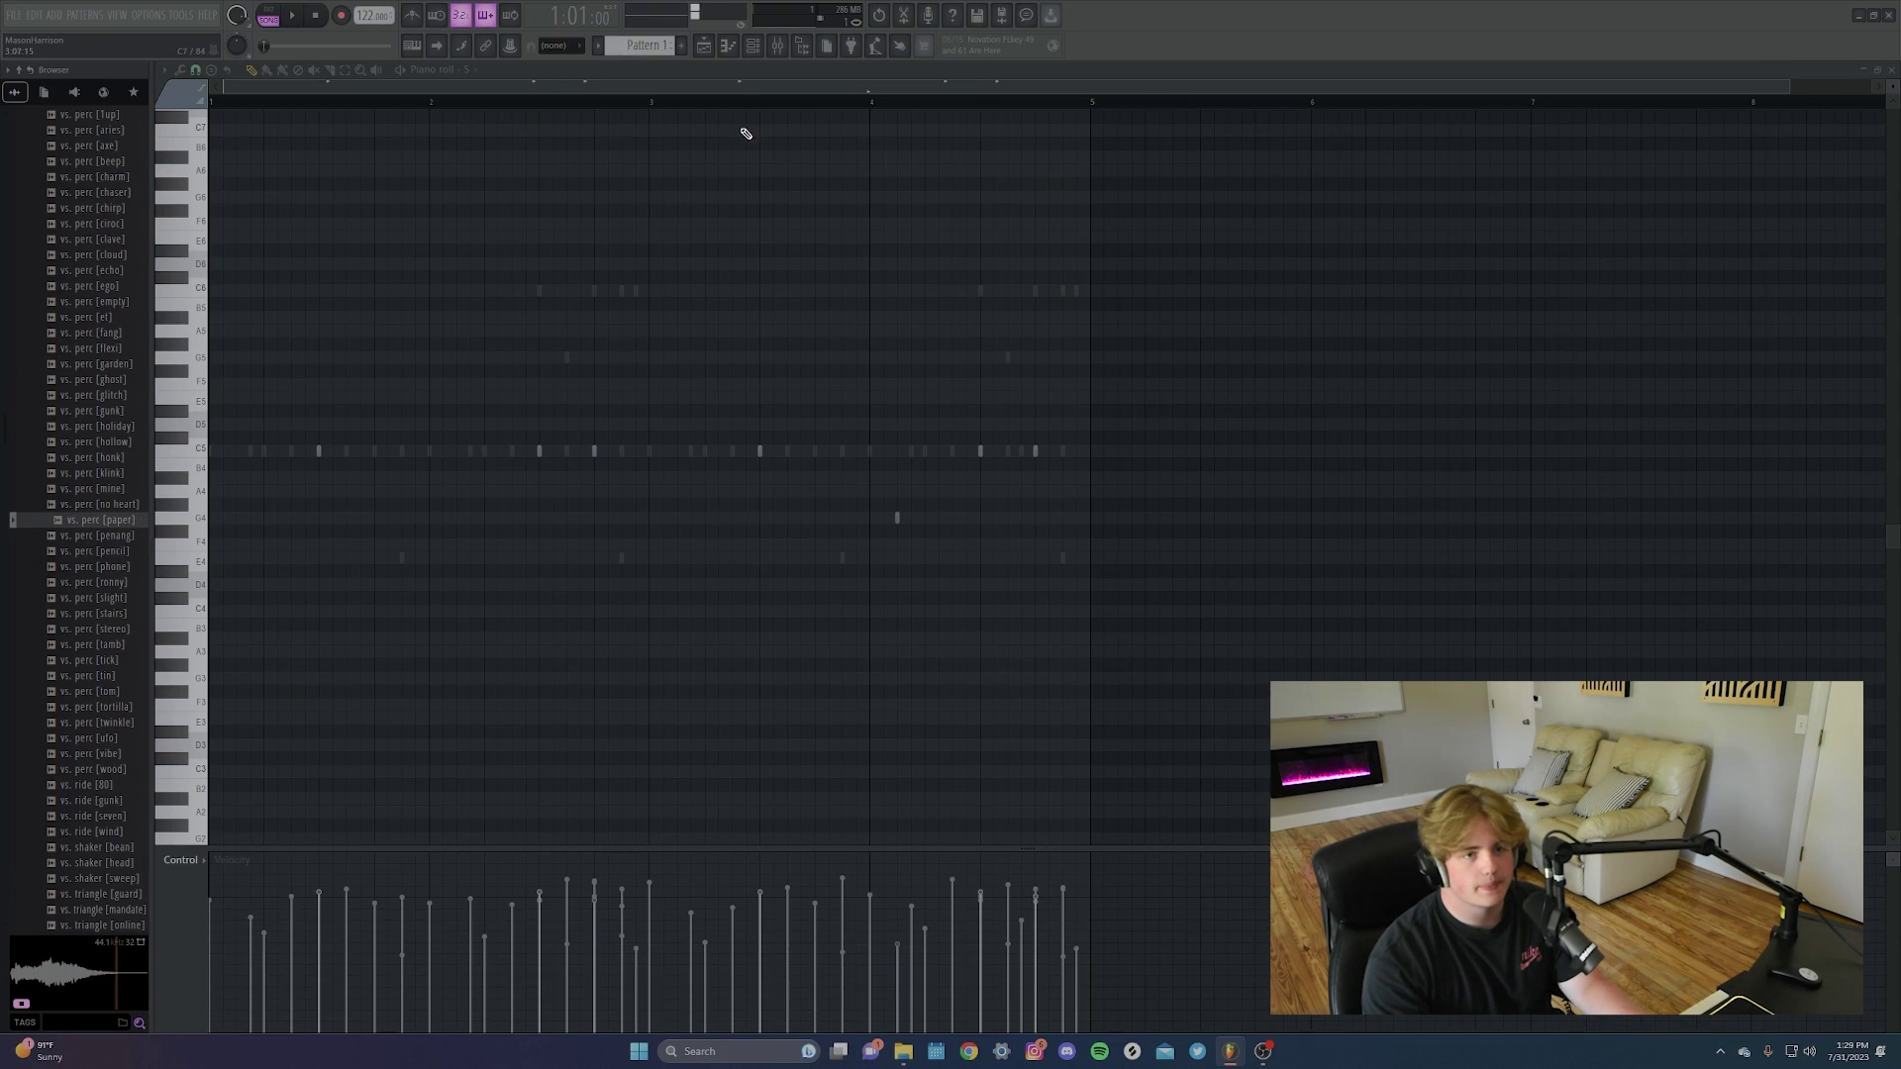
Add the vs. perc [paper] sample as a new channel, try it in the pattern and route it to mixer track 11.
click(754, 50)
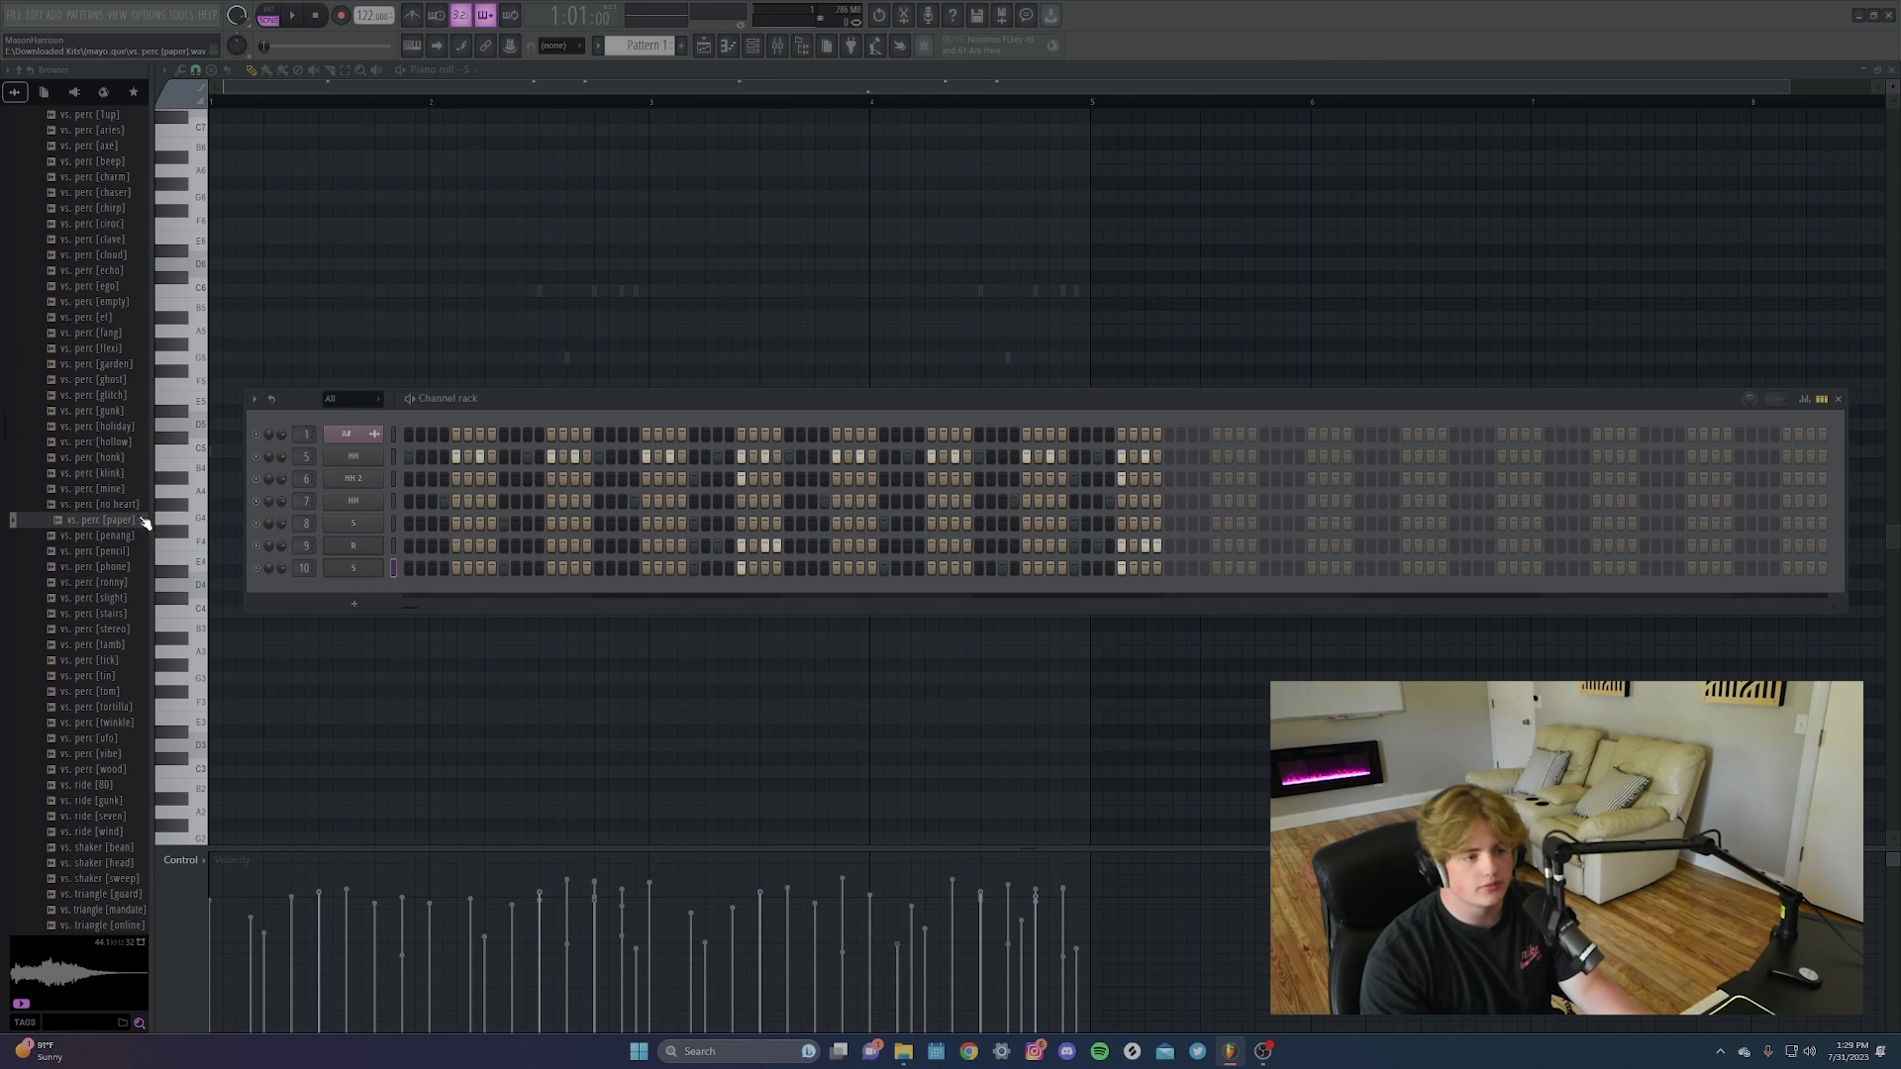
drag(339, 621, 413, 596)
key(space)
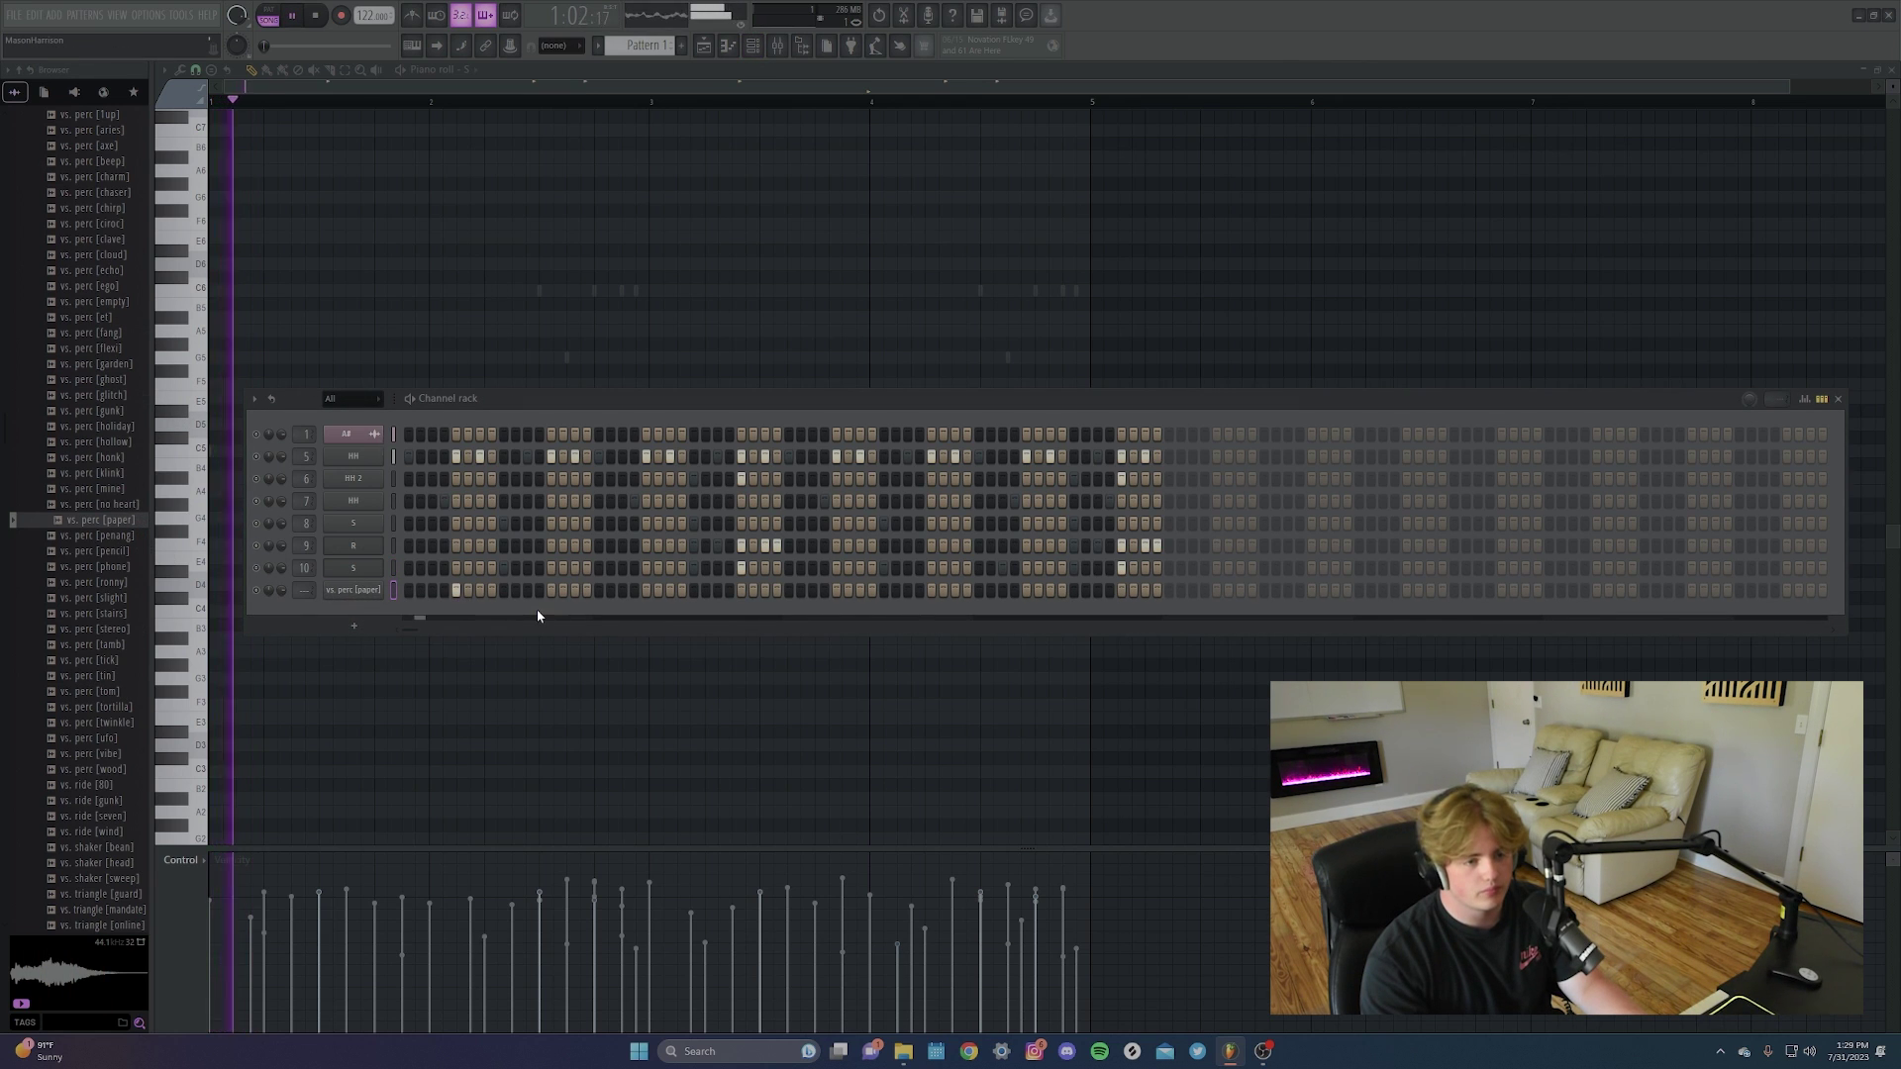
click(353, 590)
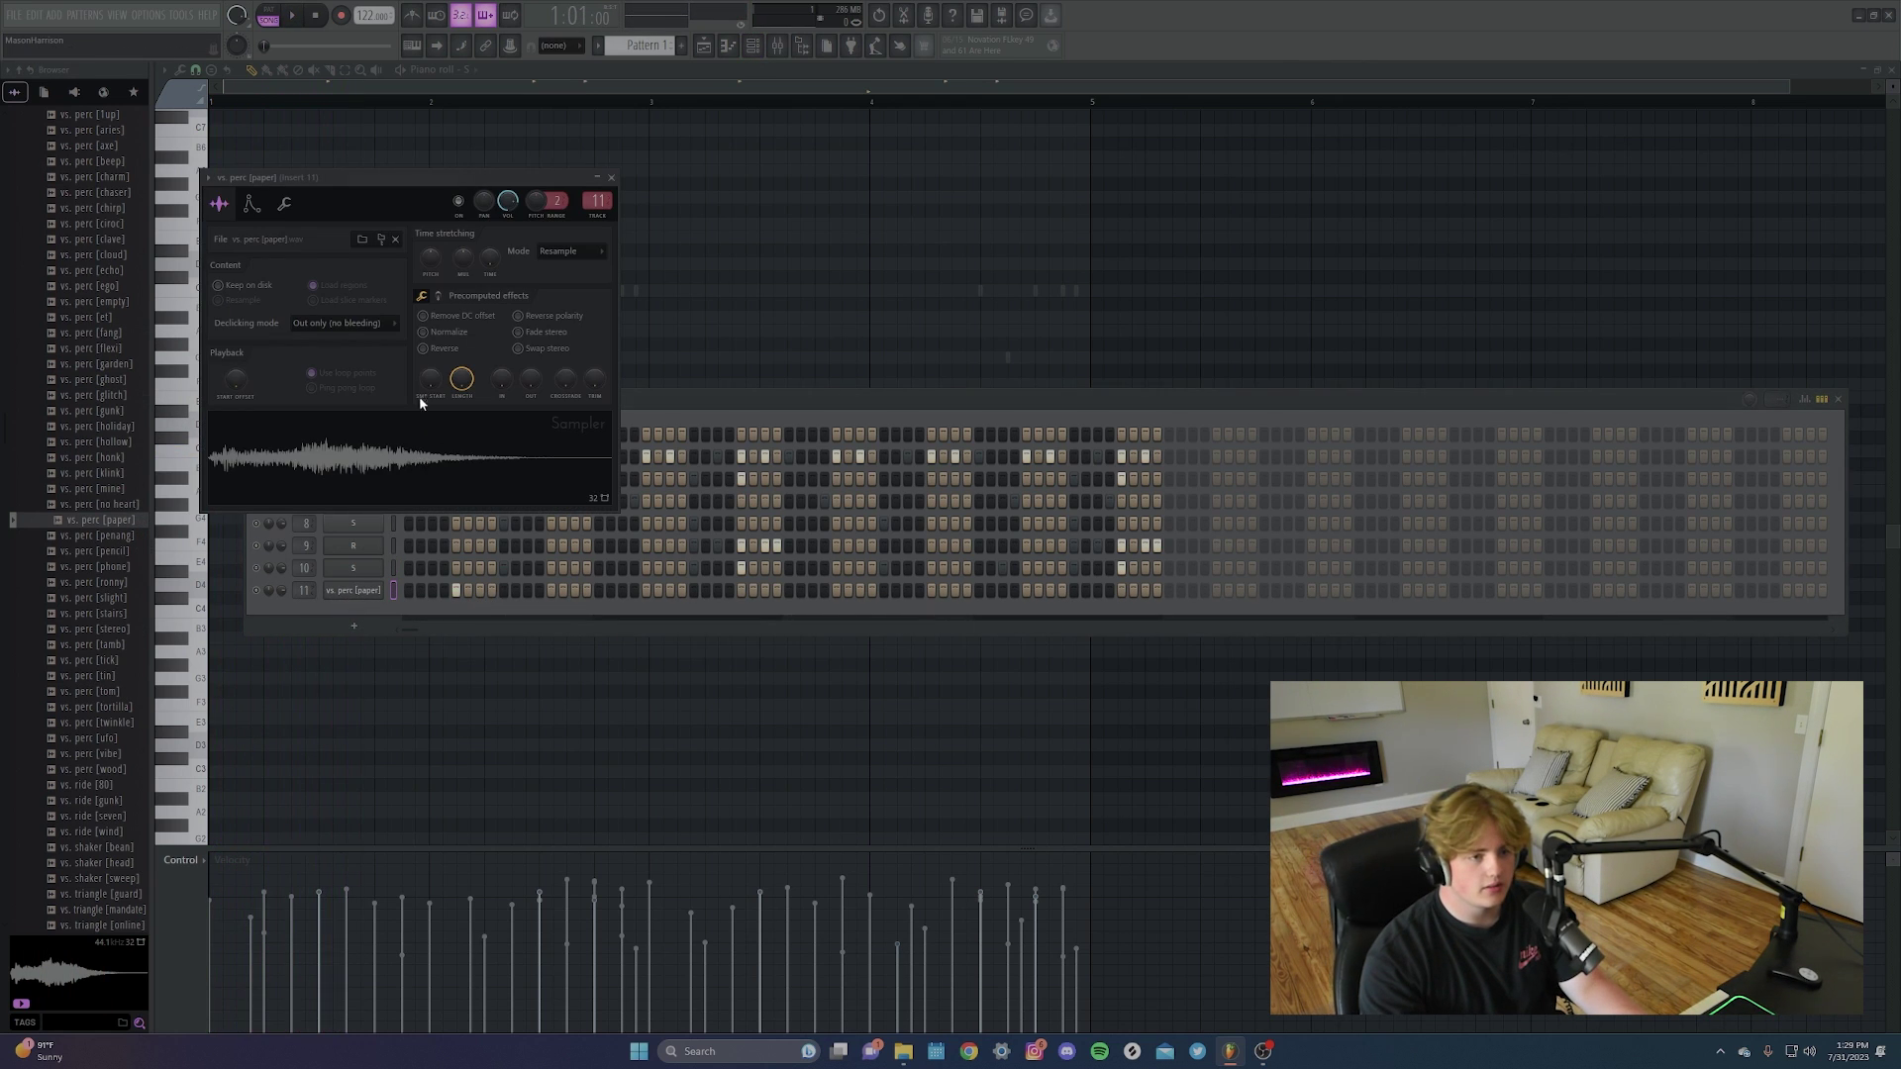
click(611, 179)
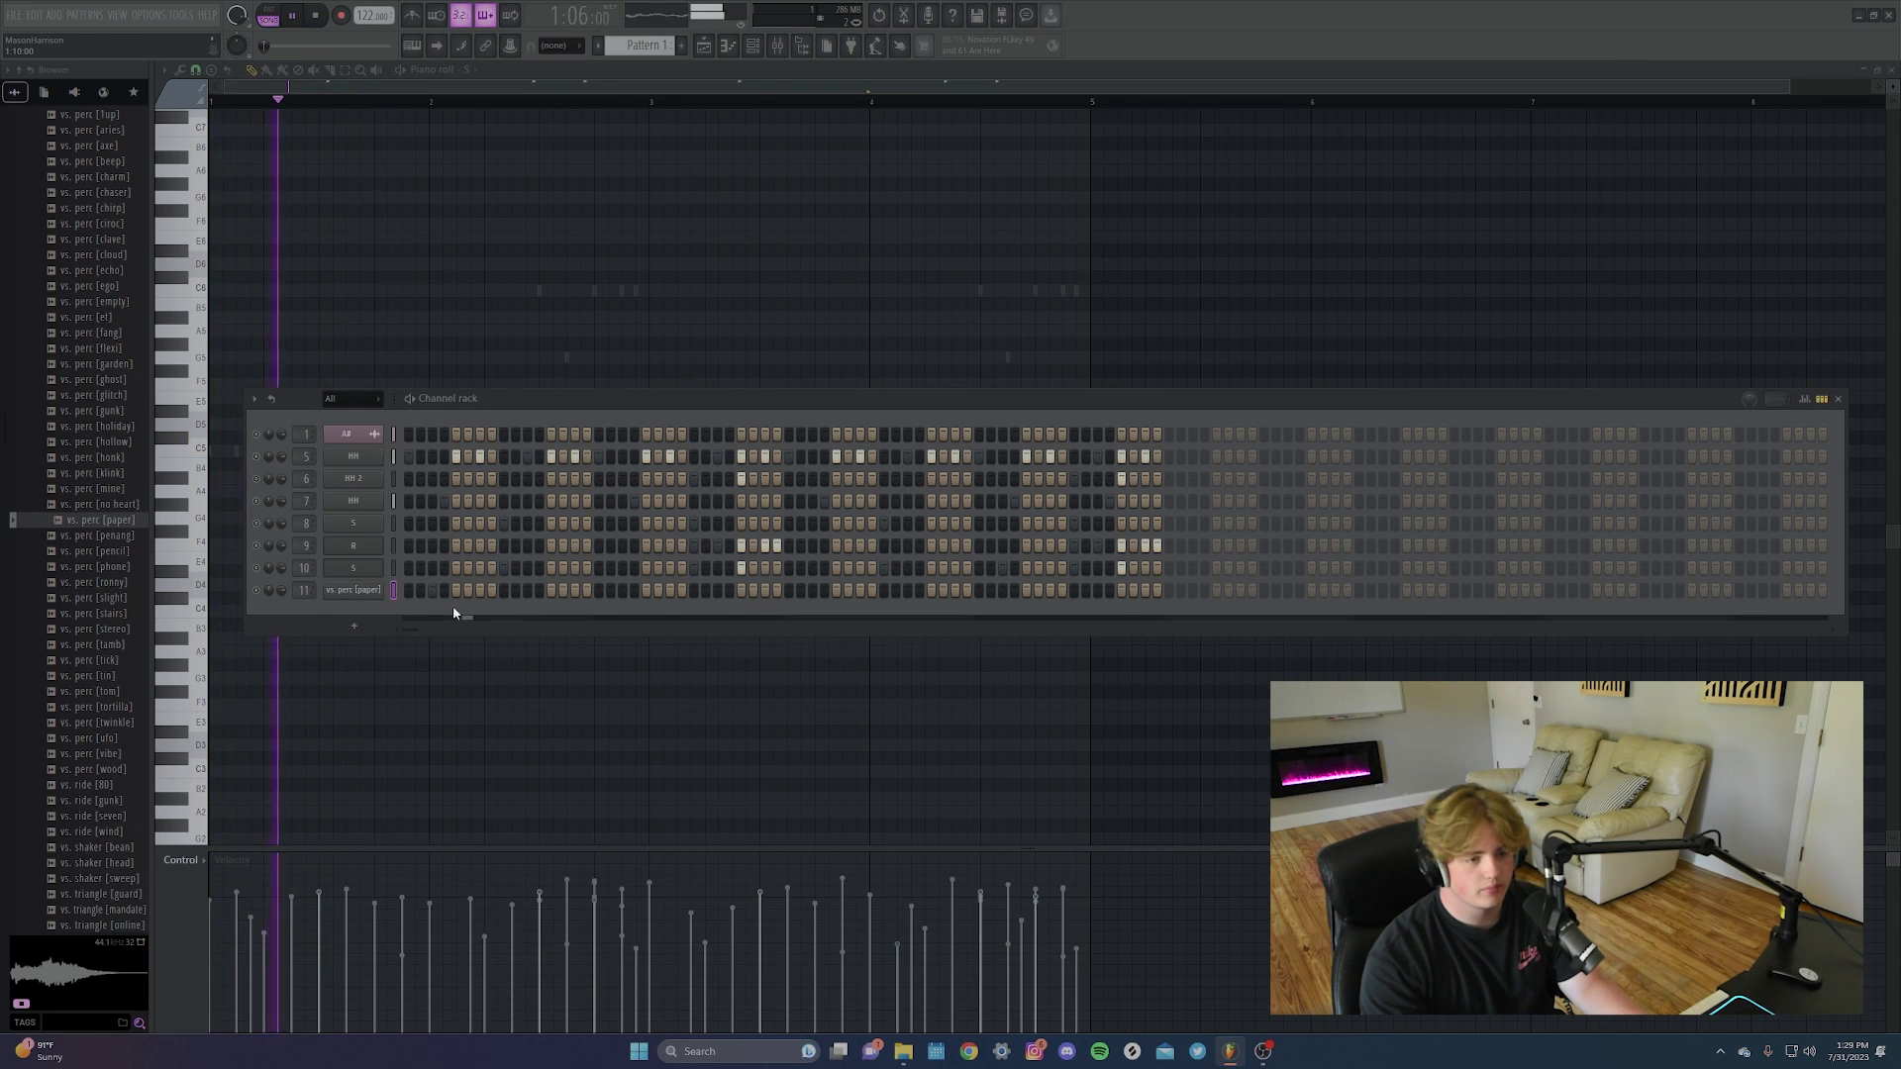
Place vs. perc [paper] hits in bars 1 and 2, repeat them over bars 3 and 4, and raise the C5 hits to C6.
key(space)
key(F6)
click(759, 46)
click(340, 594)
click(569, 263)
key(F6)
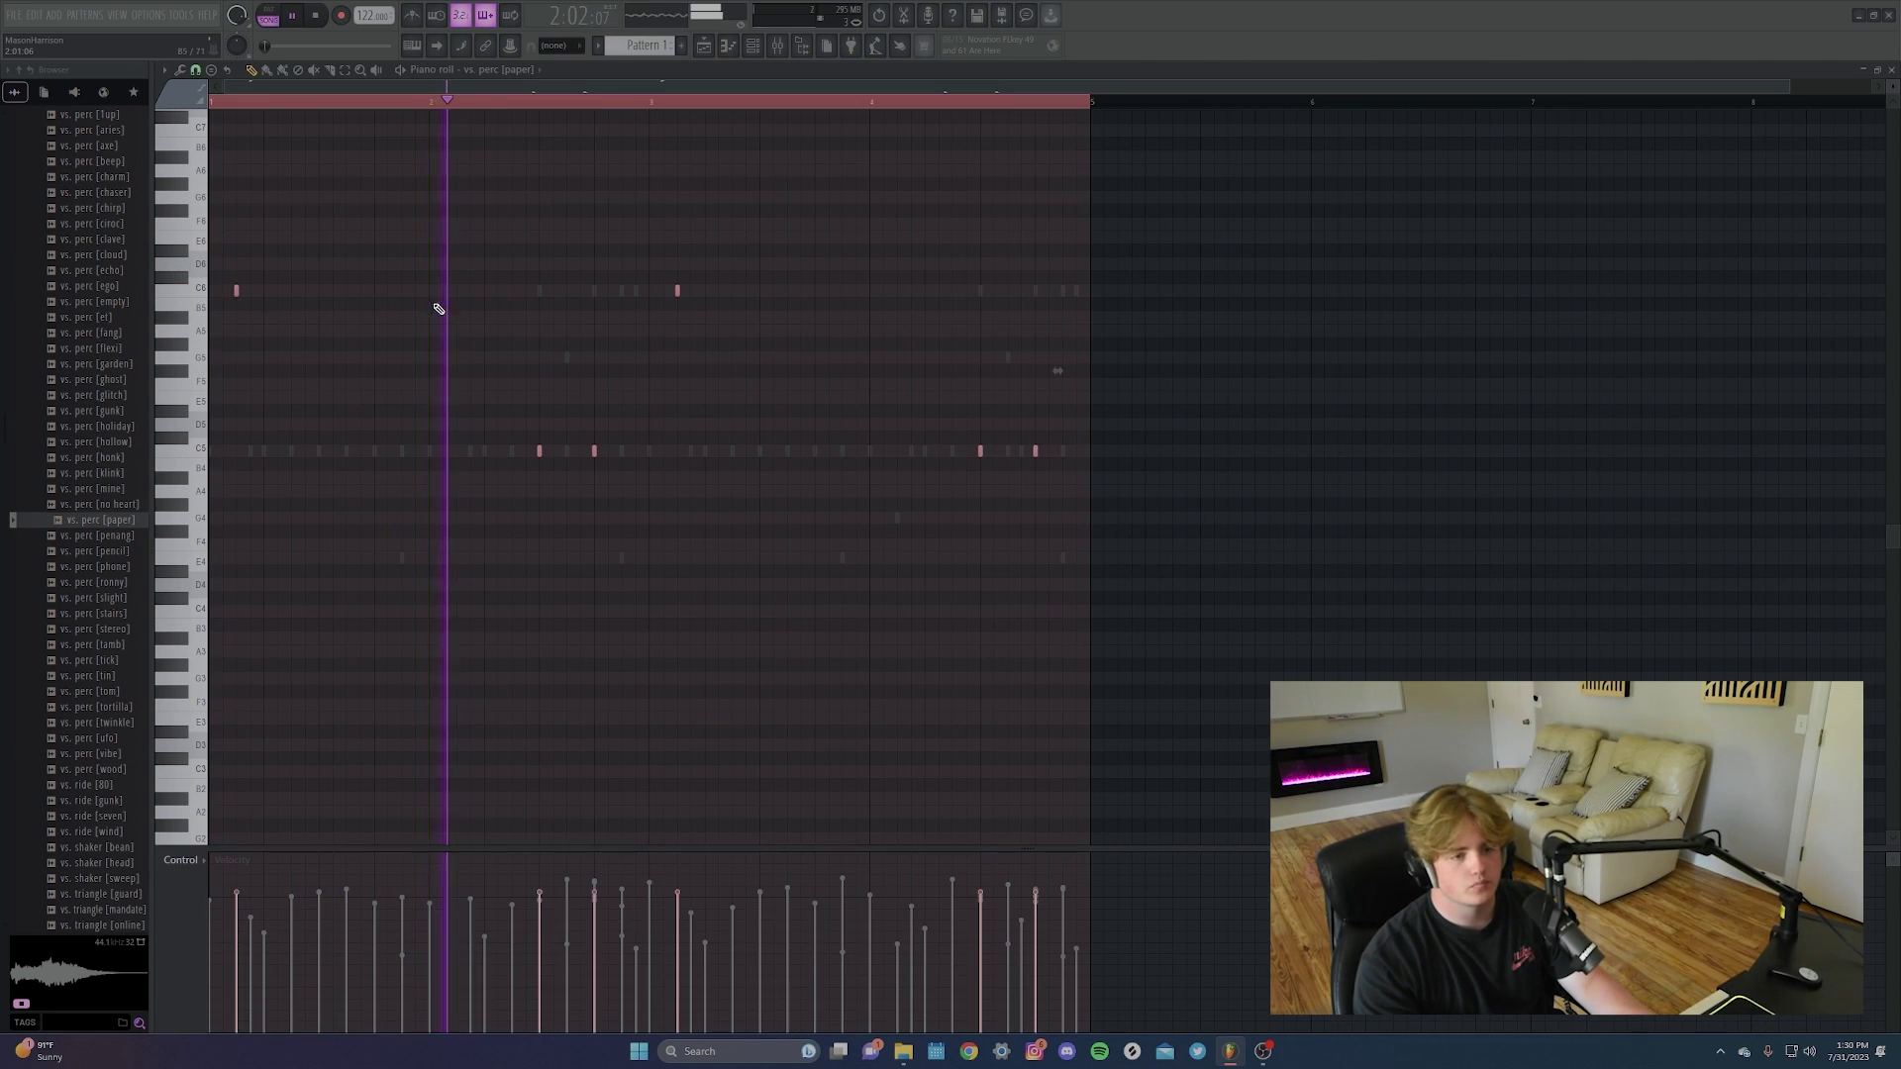
click(1018, 659)
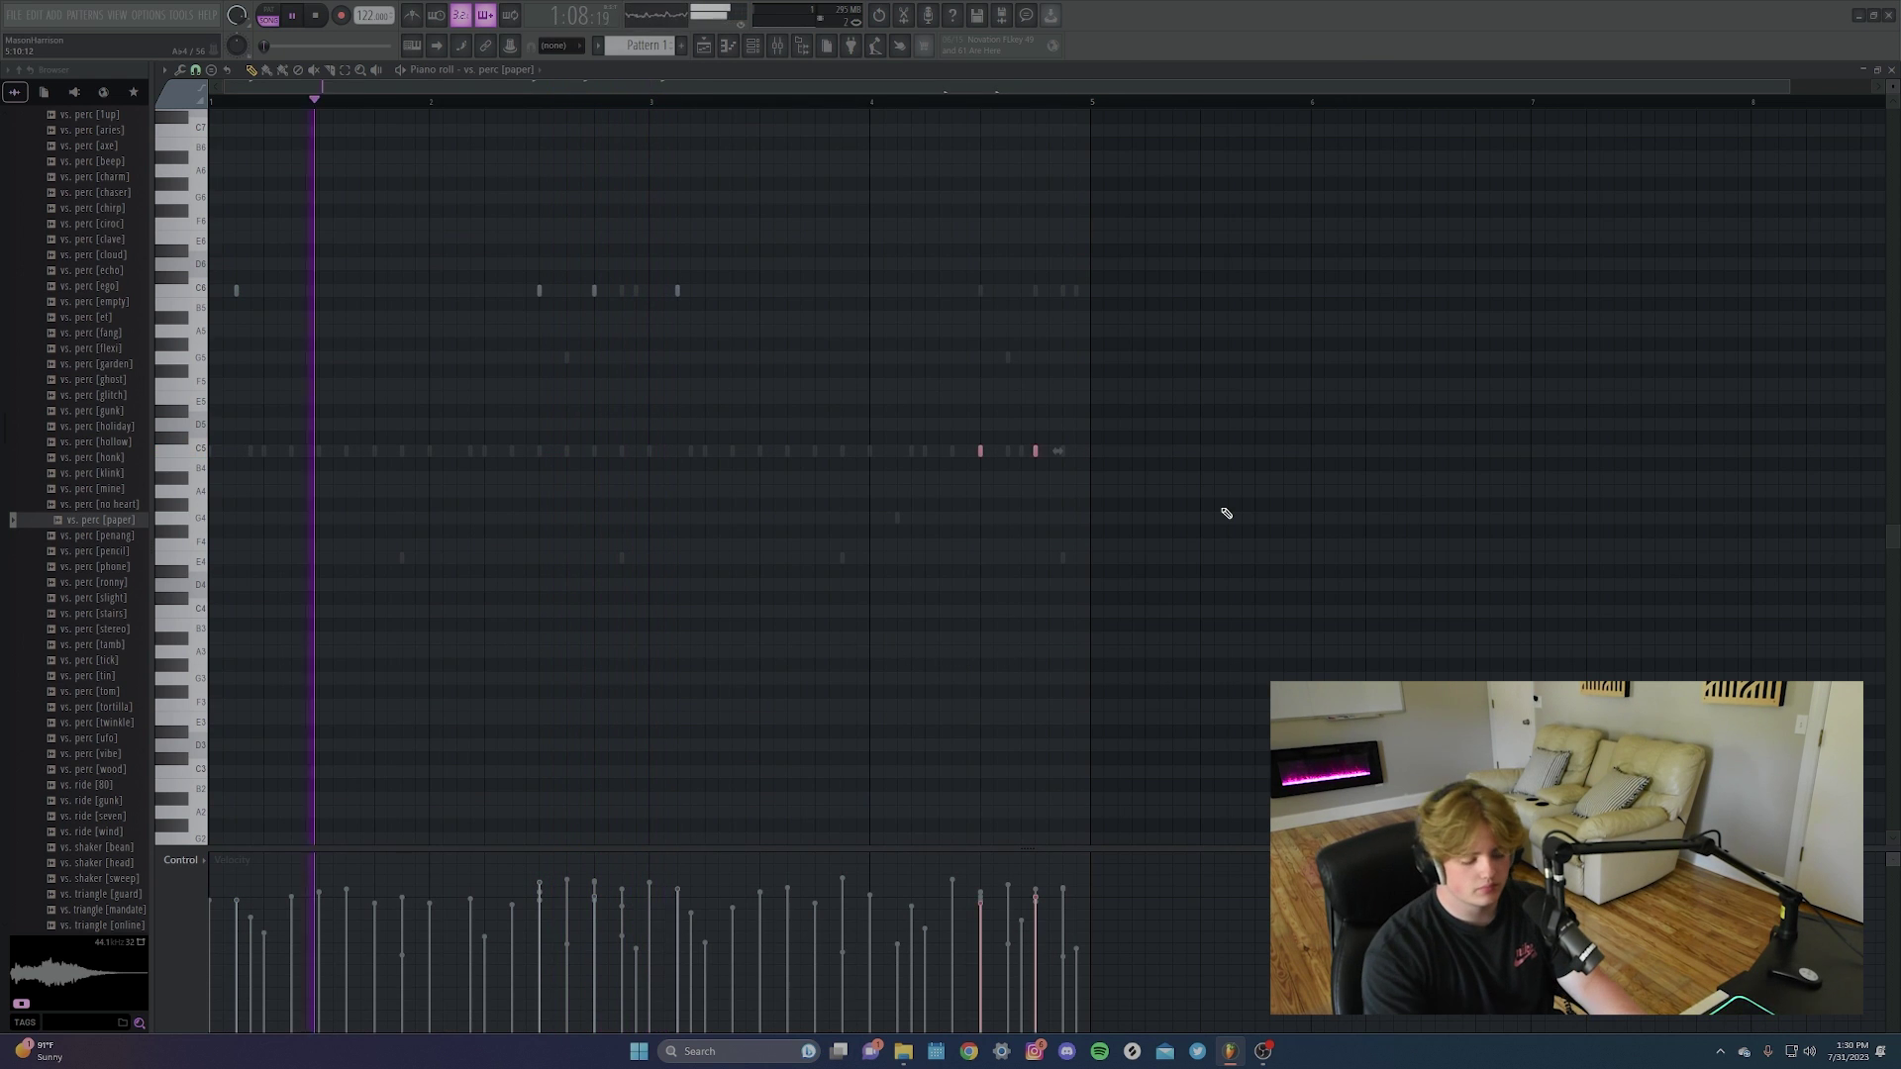
Open the first effect slot on the vs. perc [paper] channel's Insert 11.
key(F9)
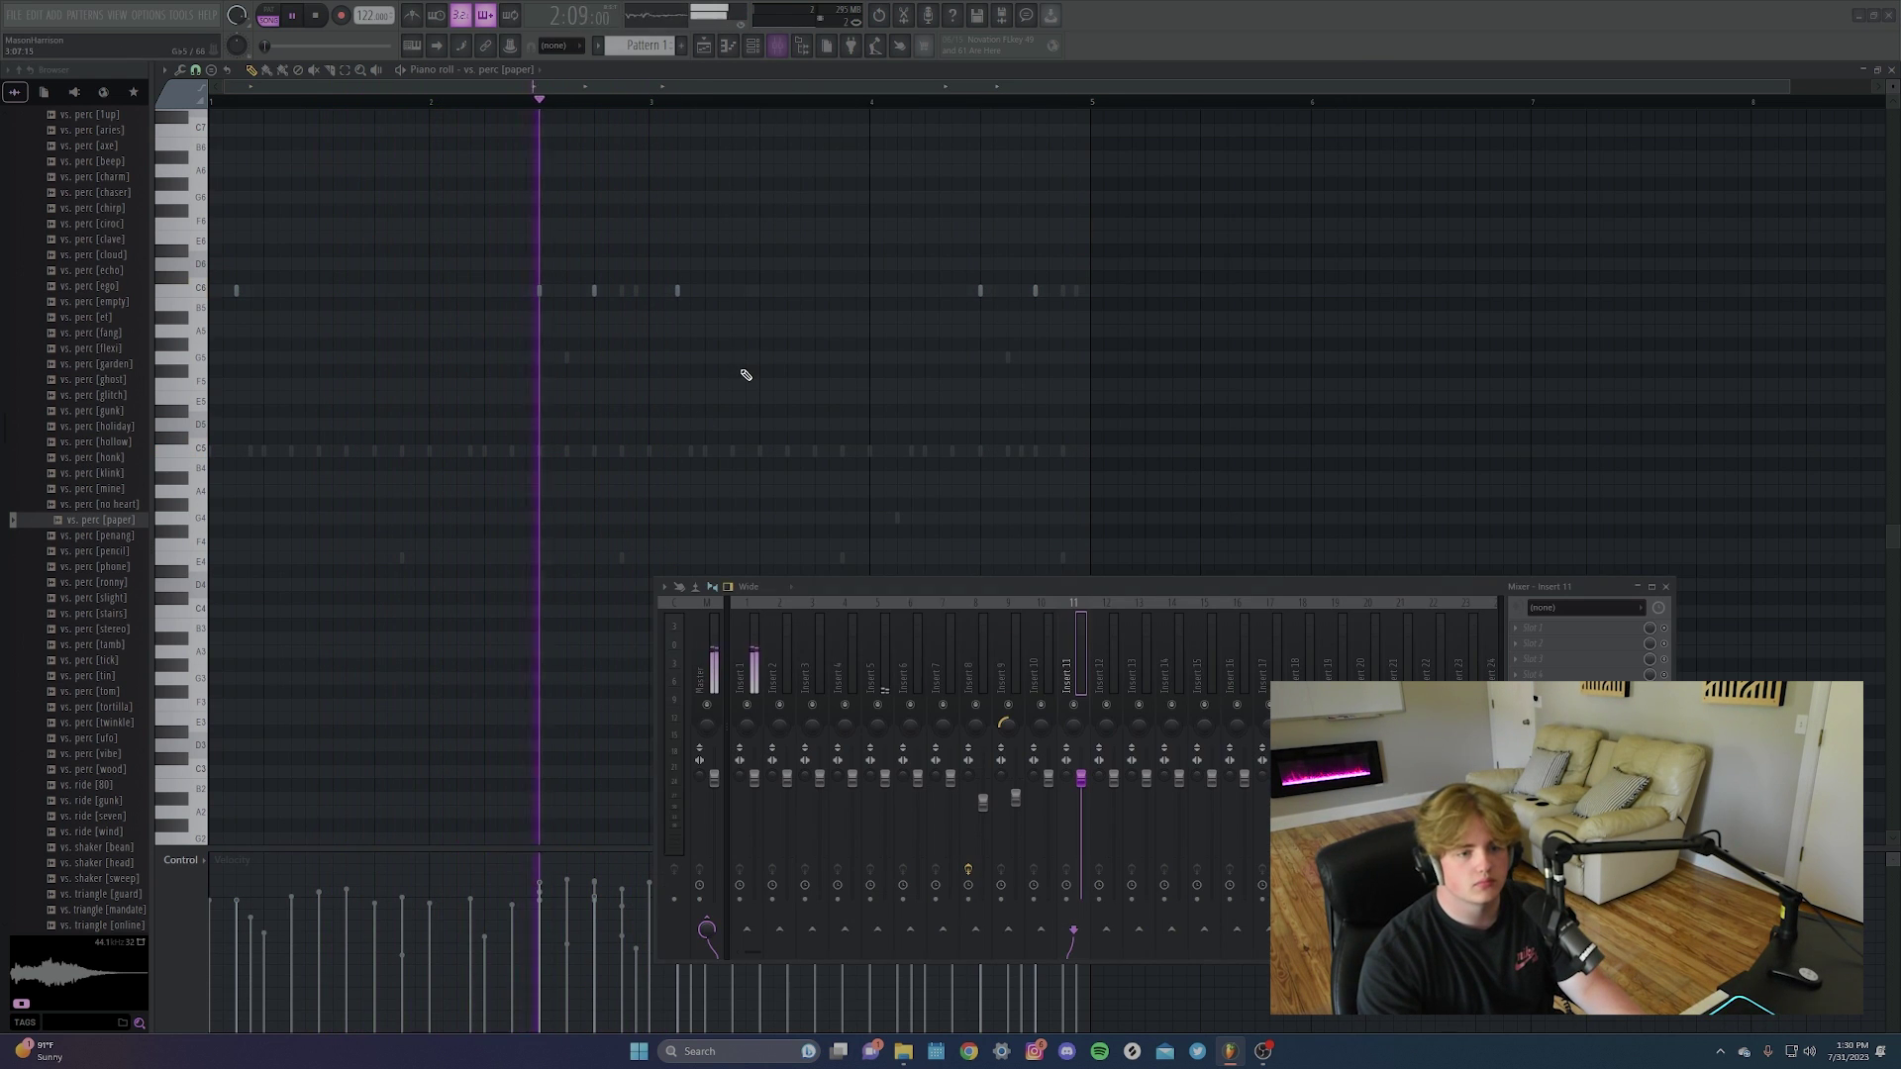
click(1574, 628)
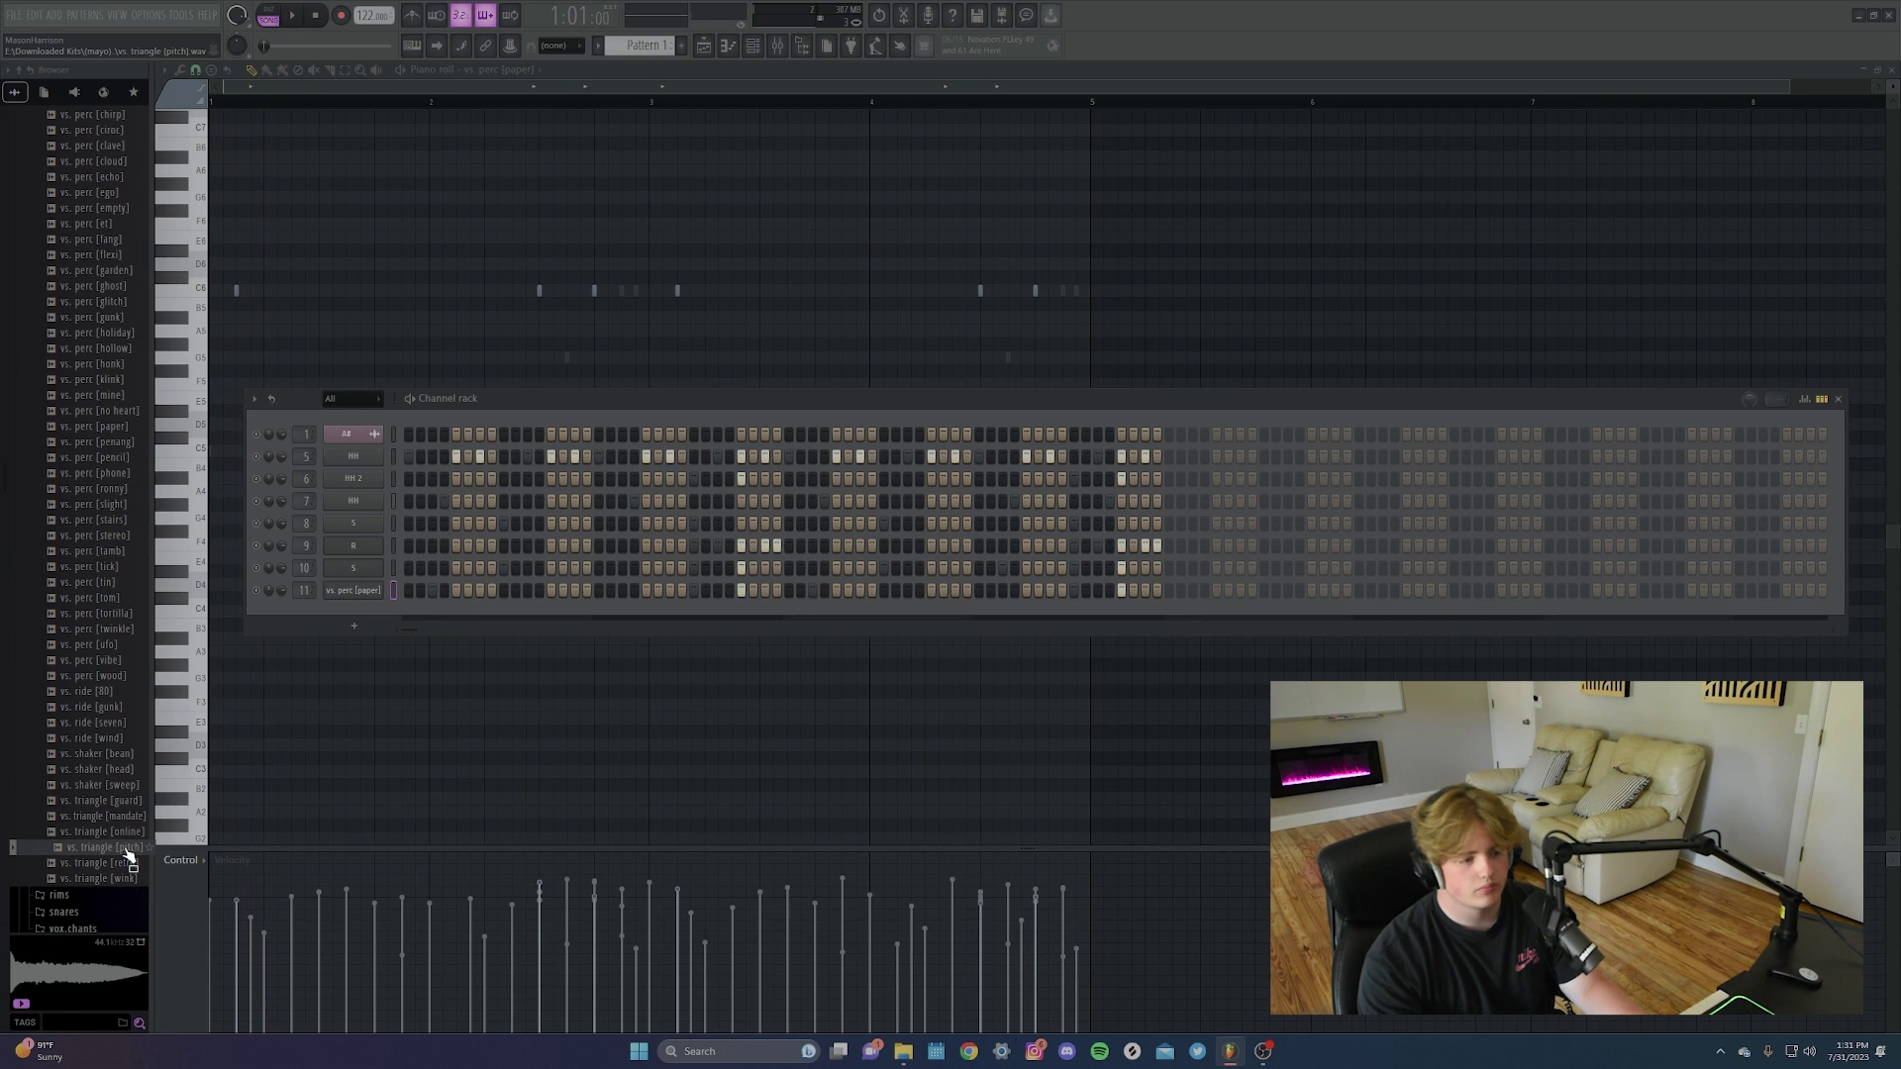
Add the vs. triangle [pitch] sample as a new channel below the percussion and play the pattern with it.
drag(129, 854, 373, 633)
key(space)
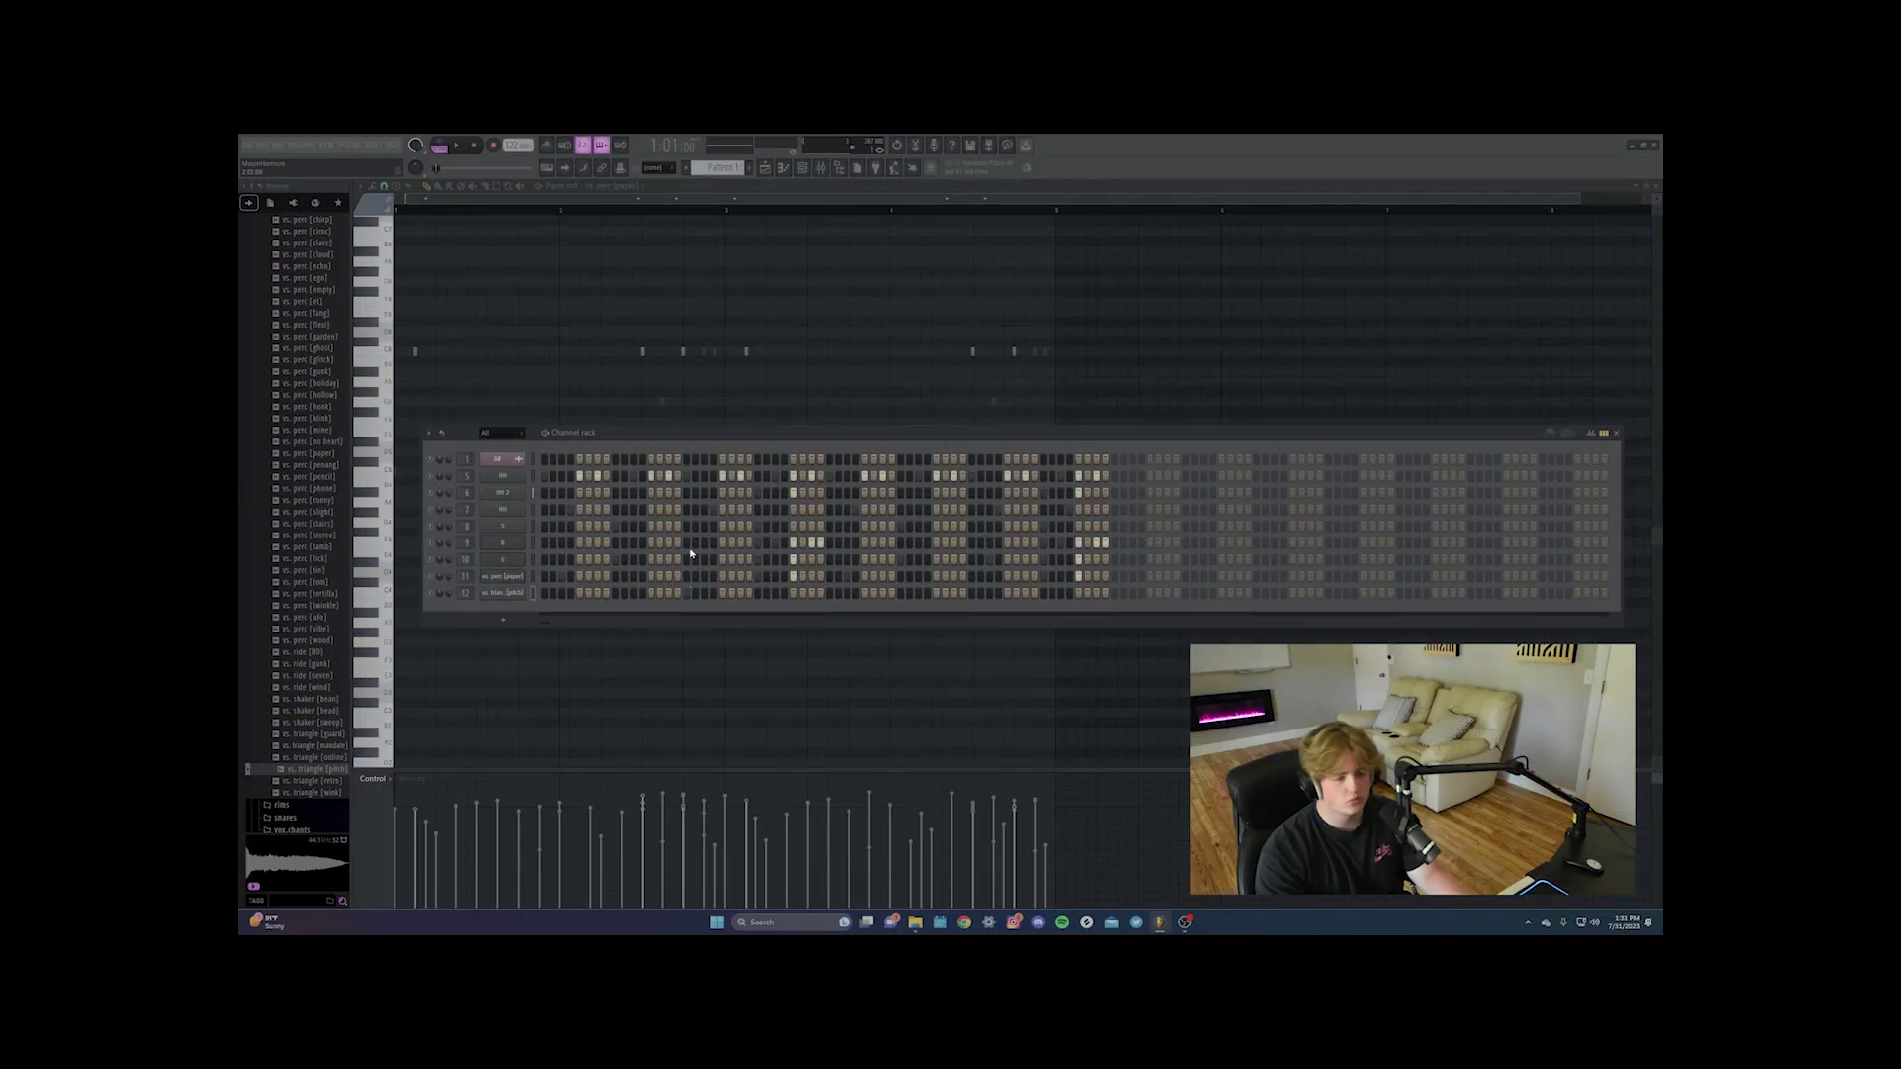
right_click(521, 590)
click(552, 612)
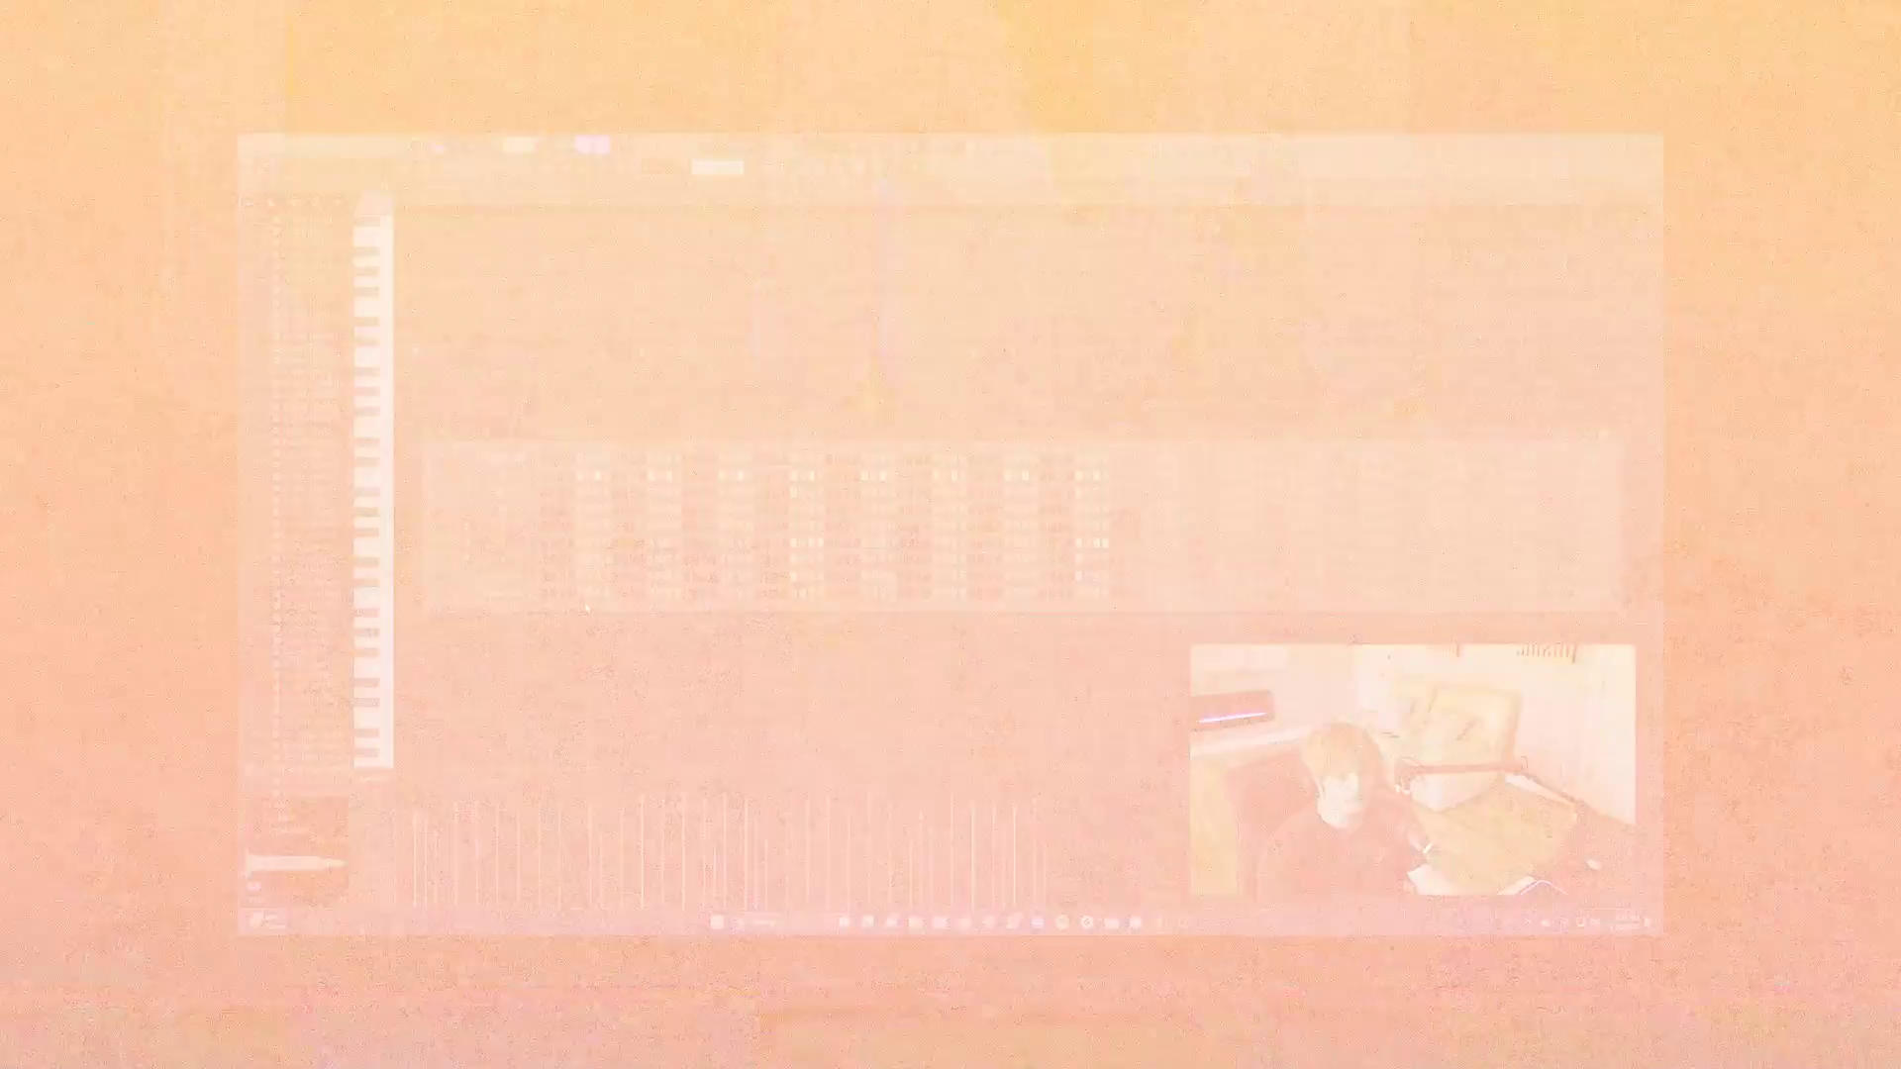
key(space)
key(space)
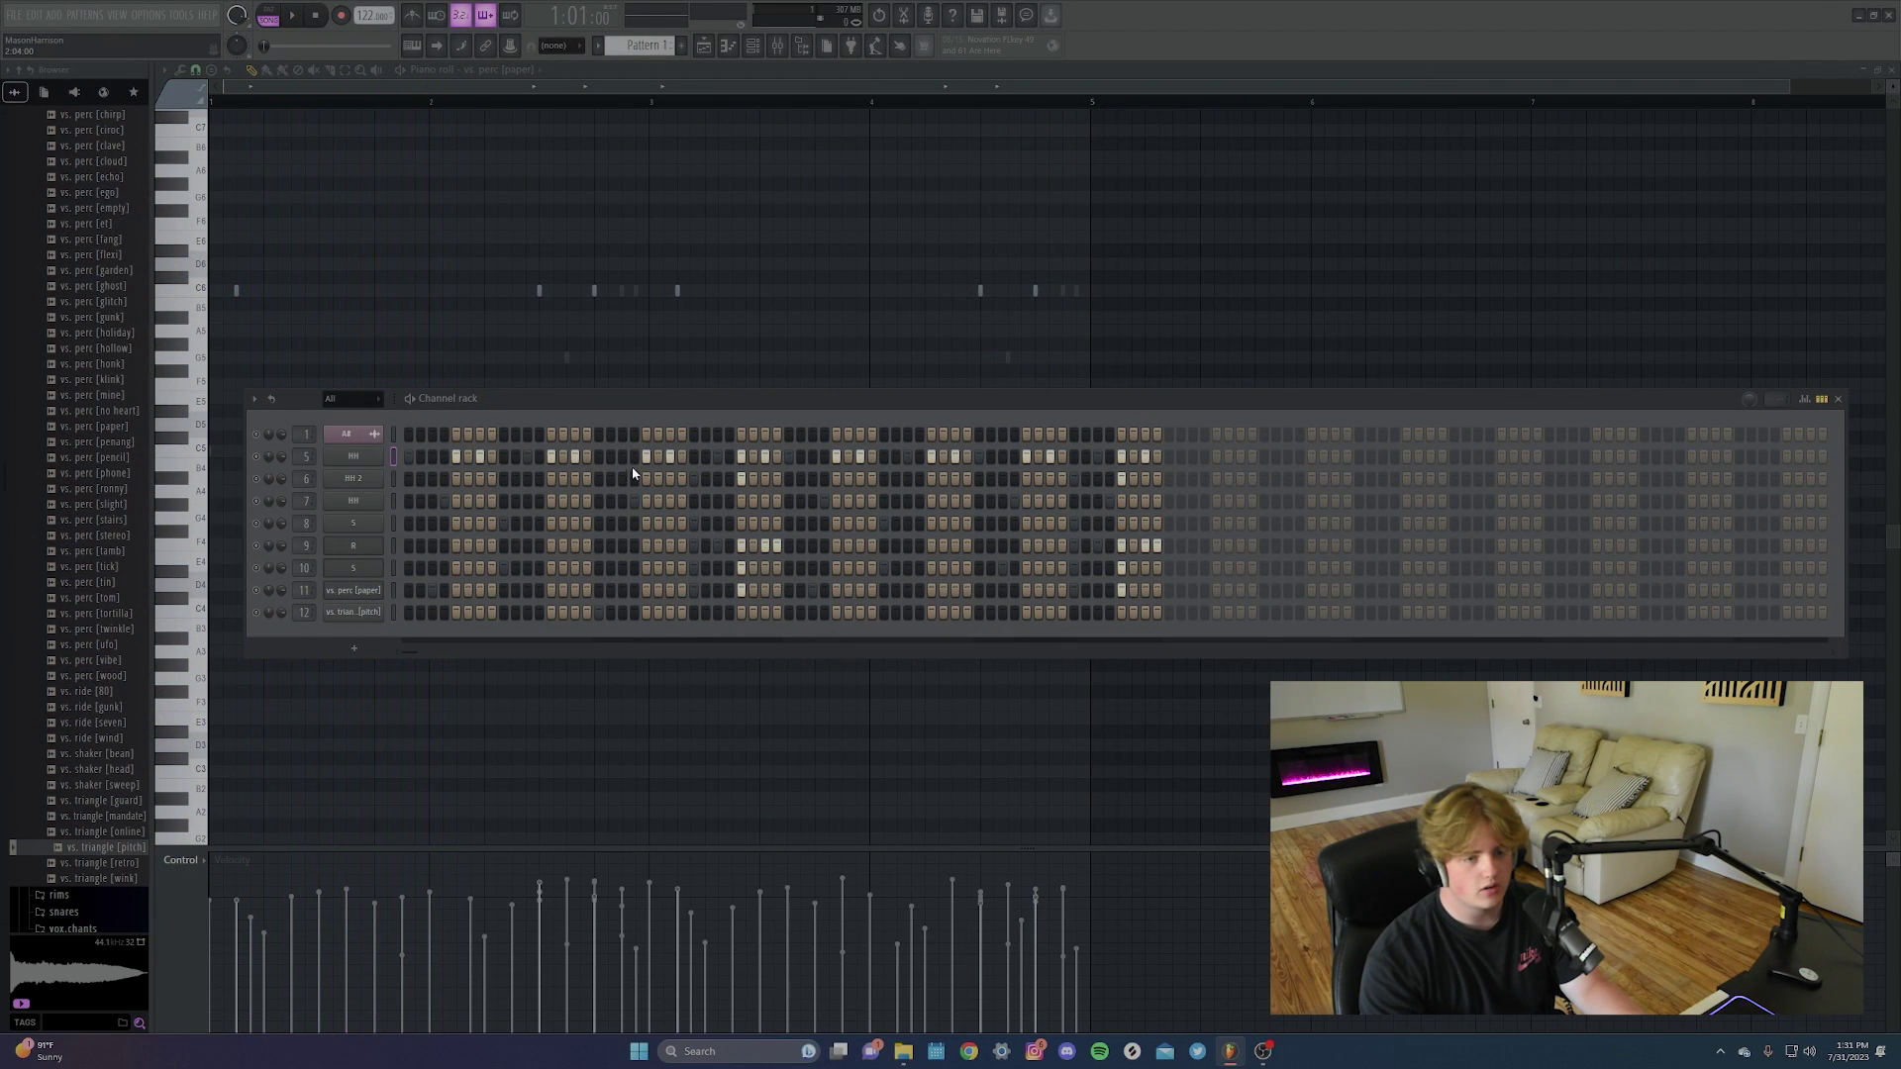
key(Down)
key(Down)
key(space)
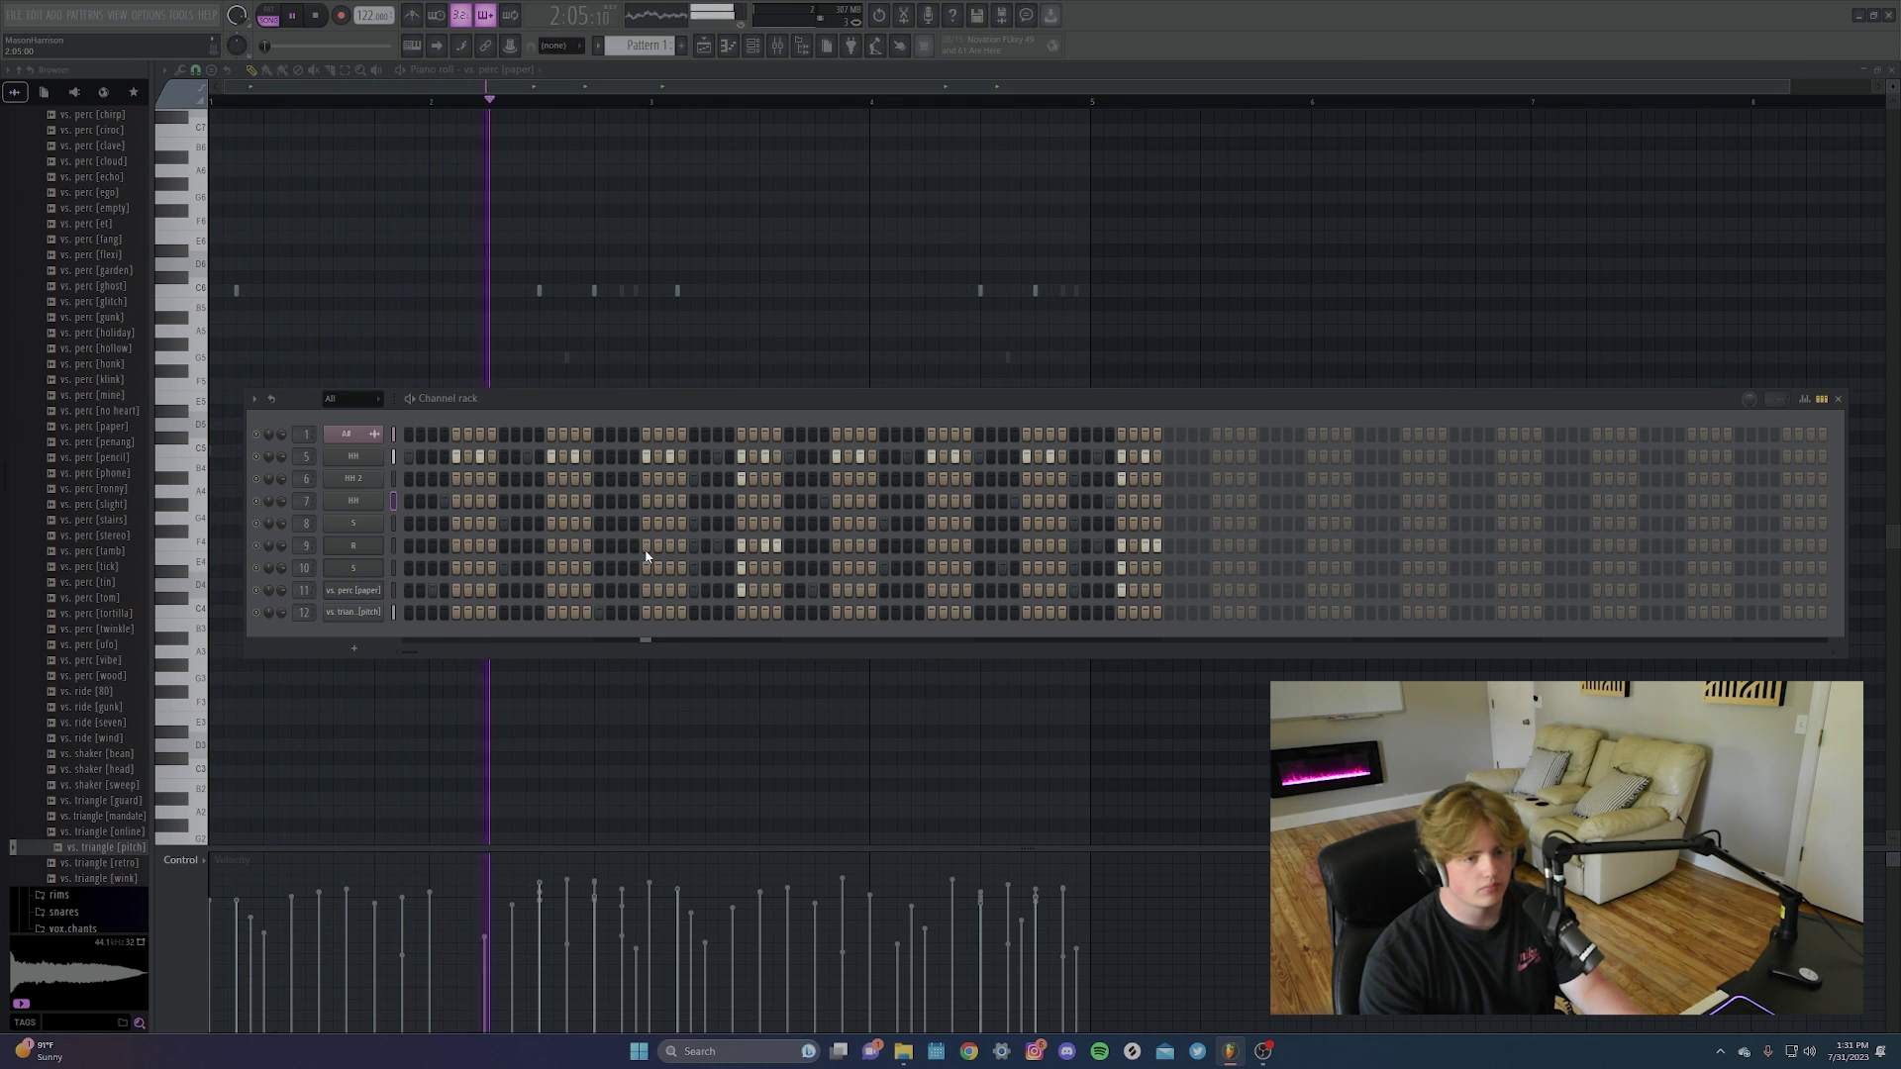
Open the vs. triangle [pitch] piano roll and lengthen its C5 note at bar 2 to one beat.
right_click(366, 612)
click(394, 624)
key(space)
scroll(466, 479, up, 2)
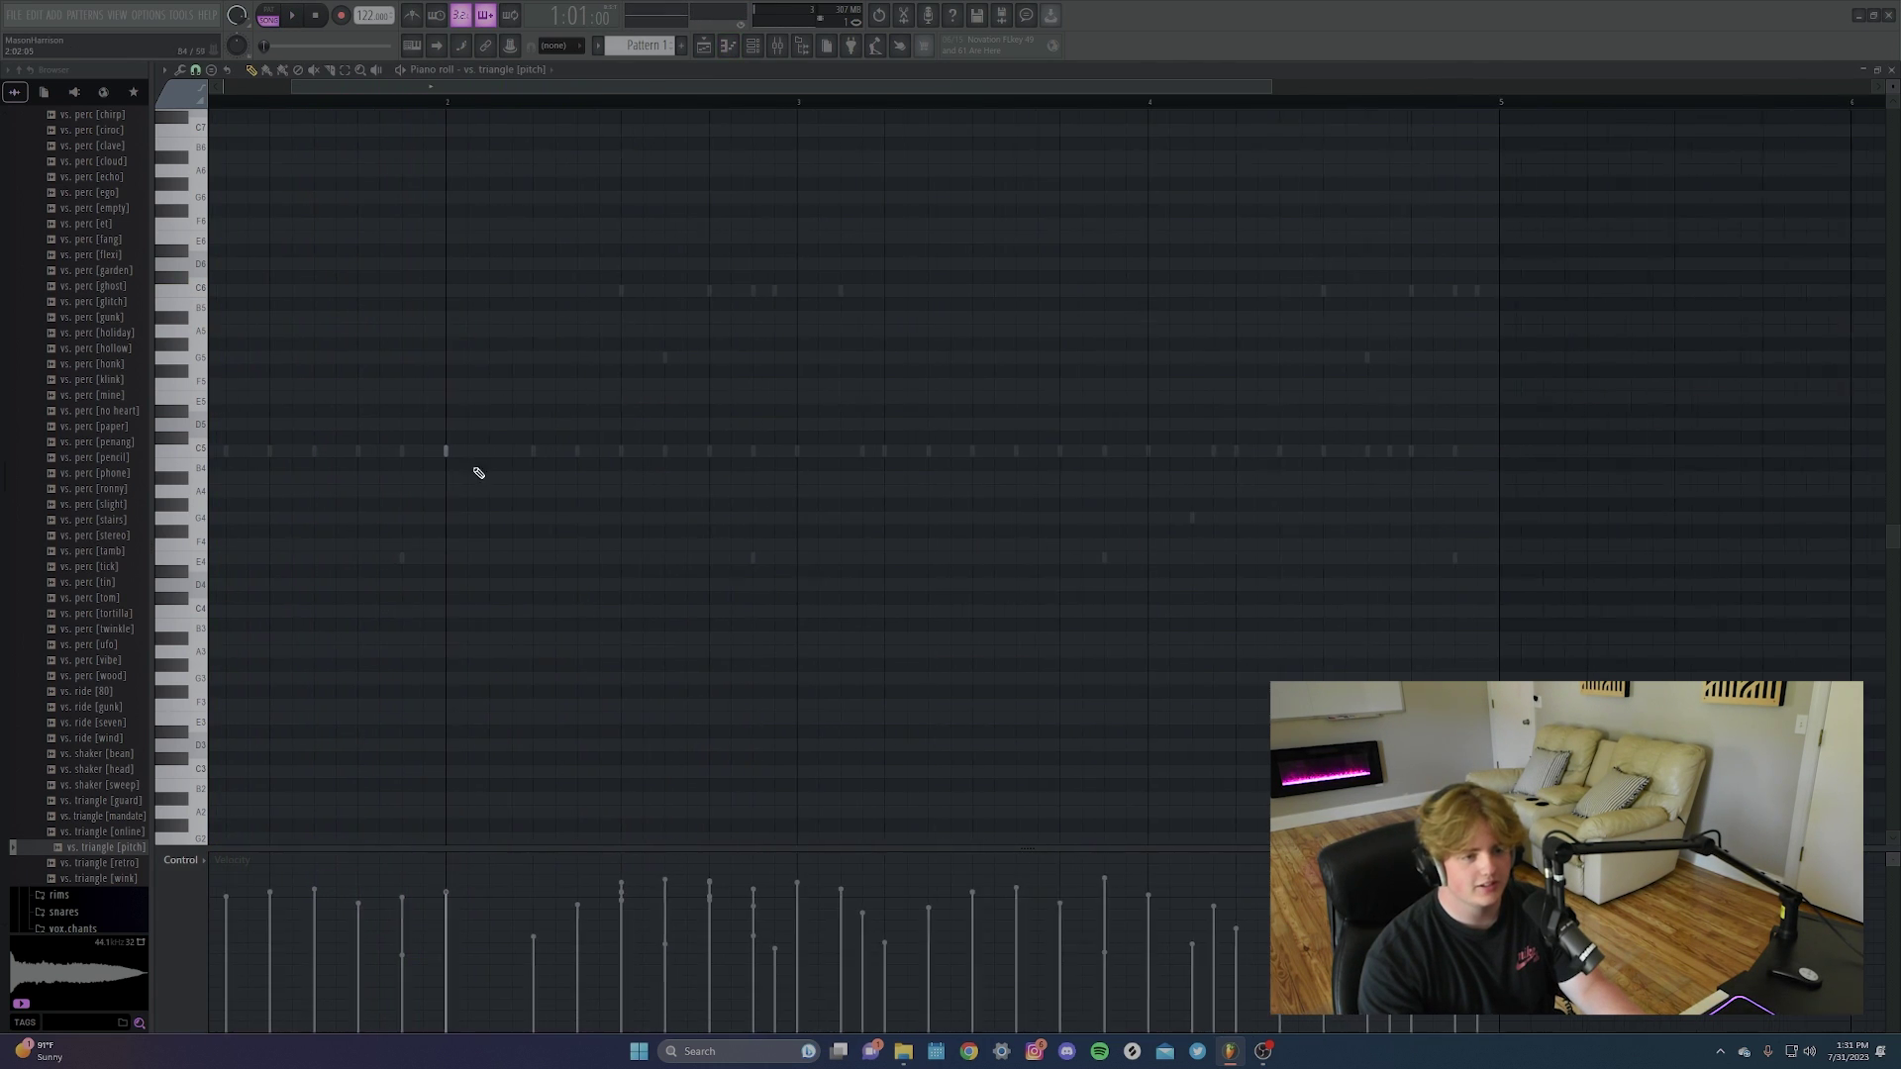
click(455, 455)
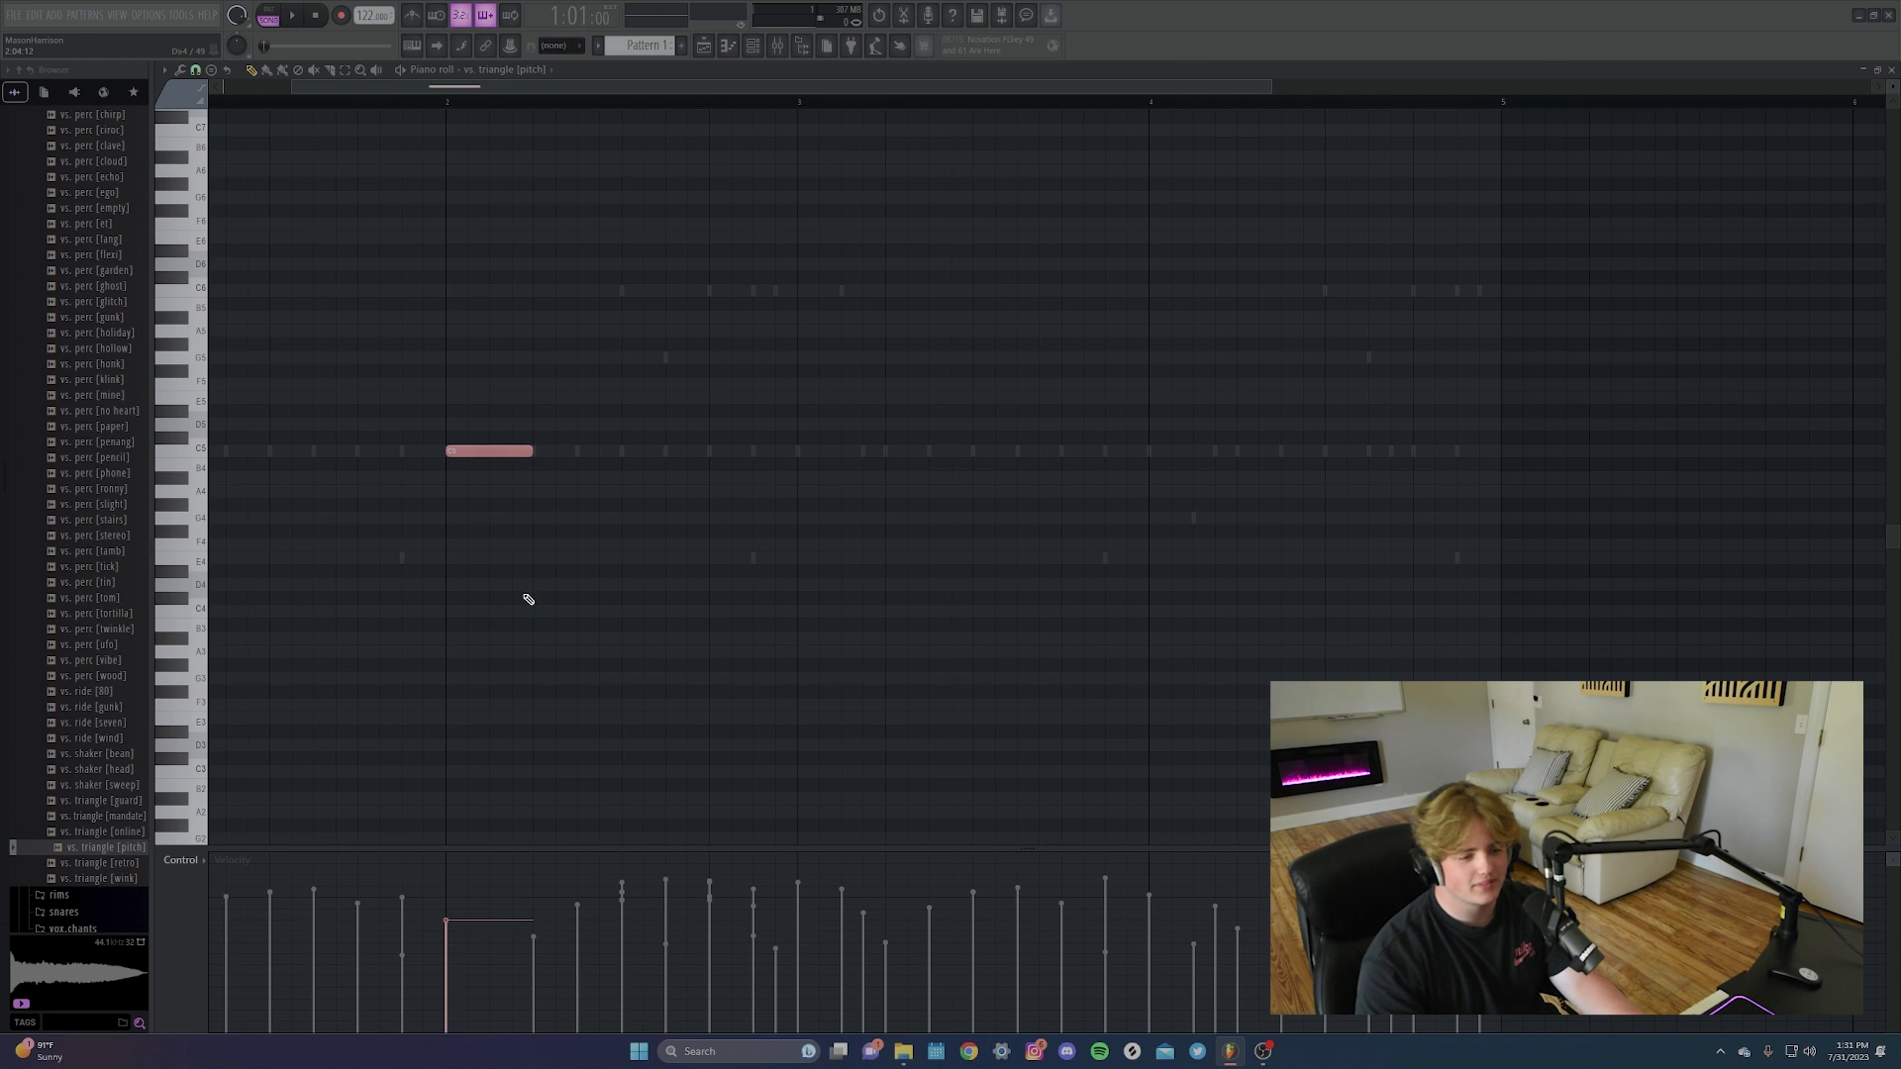
Add Gross Beat to the first effect slot of the triangle's Insert 12.
key(F9)
click(1540, 628)
click(1188, 22)
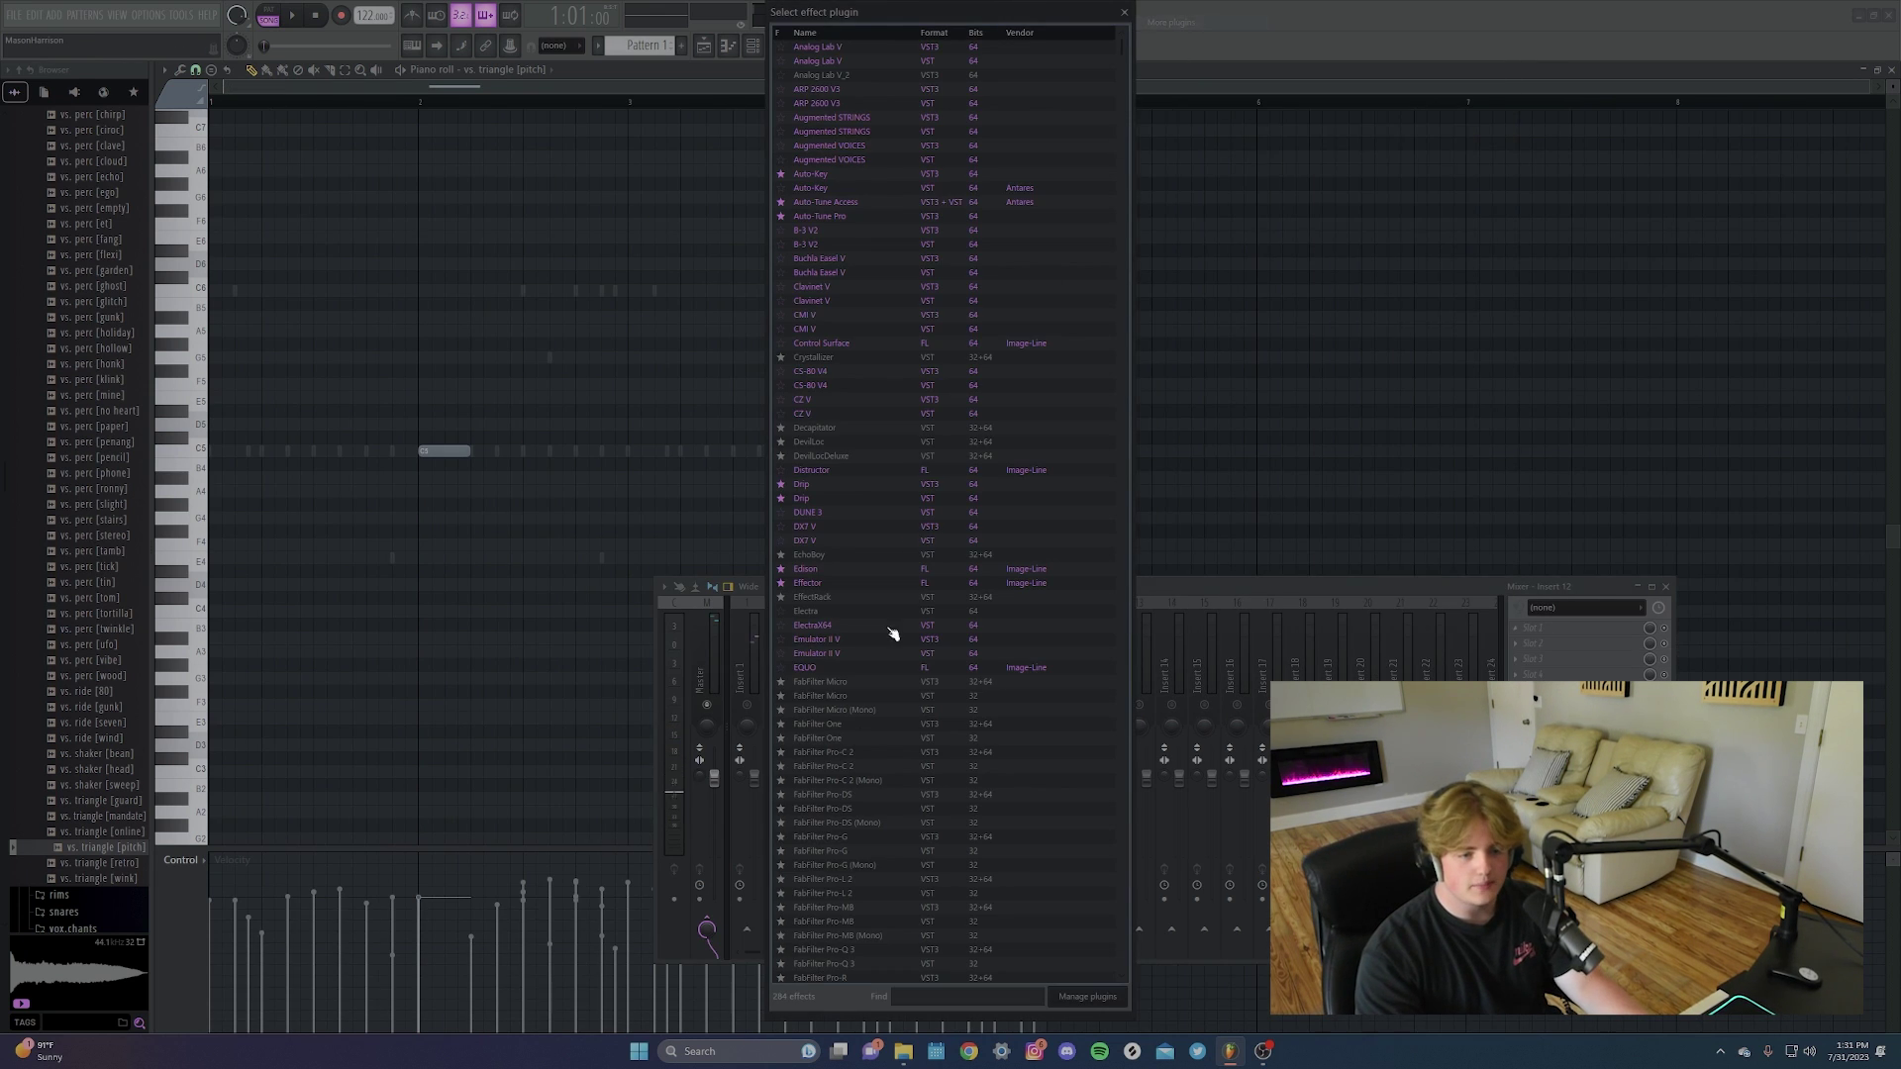
text(gross)
click(878, 48)
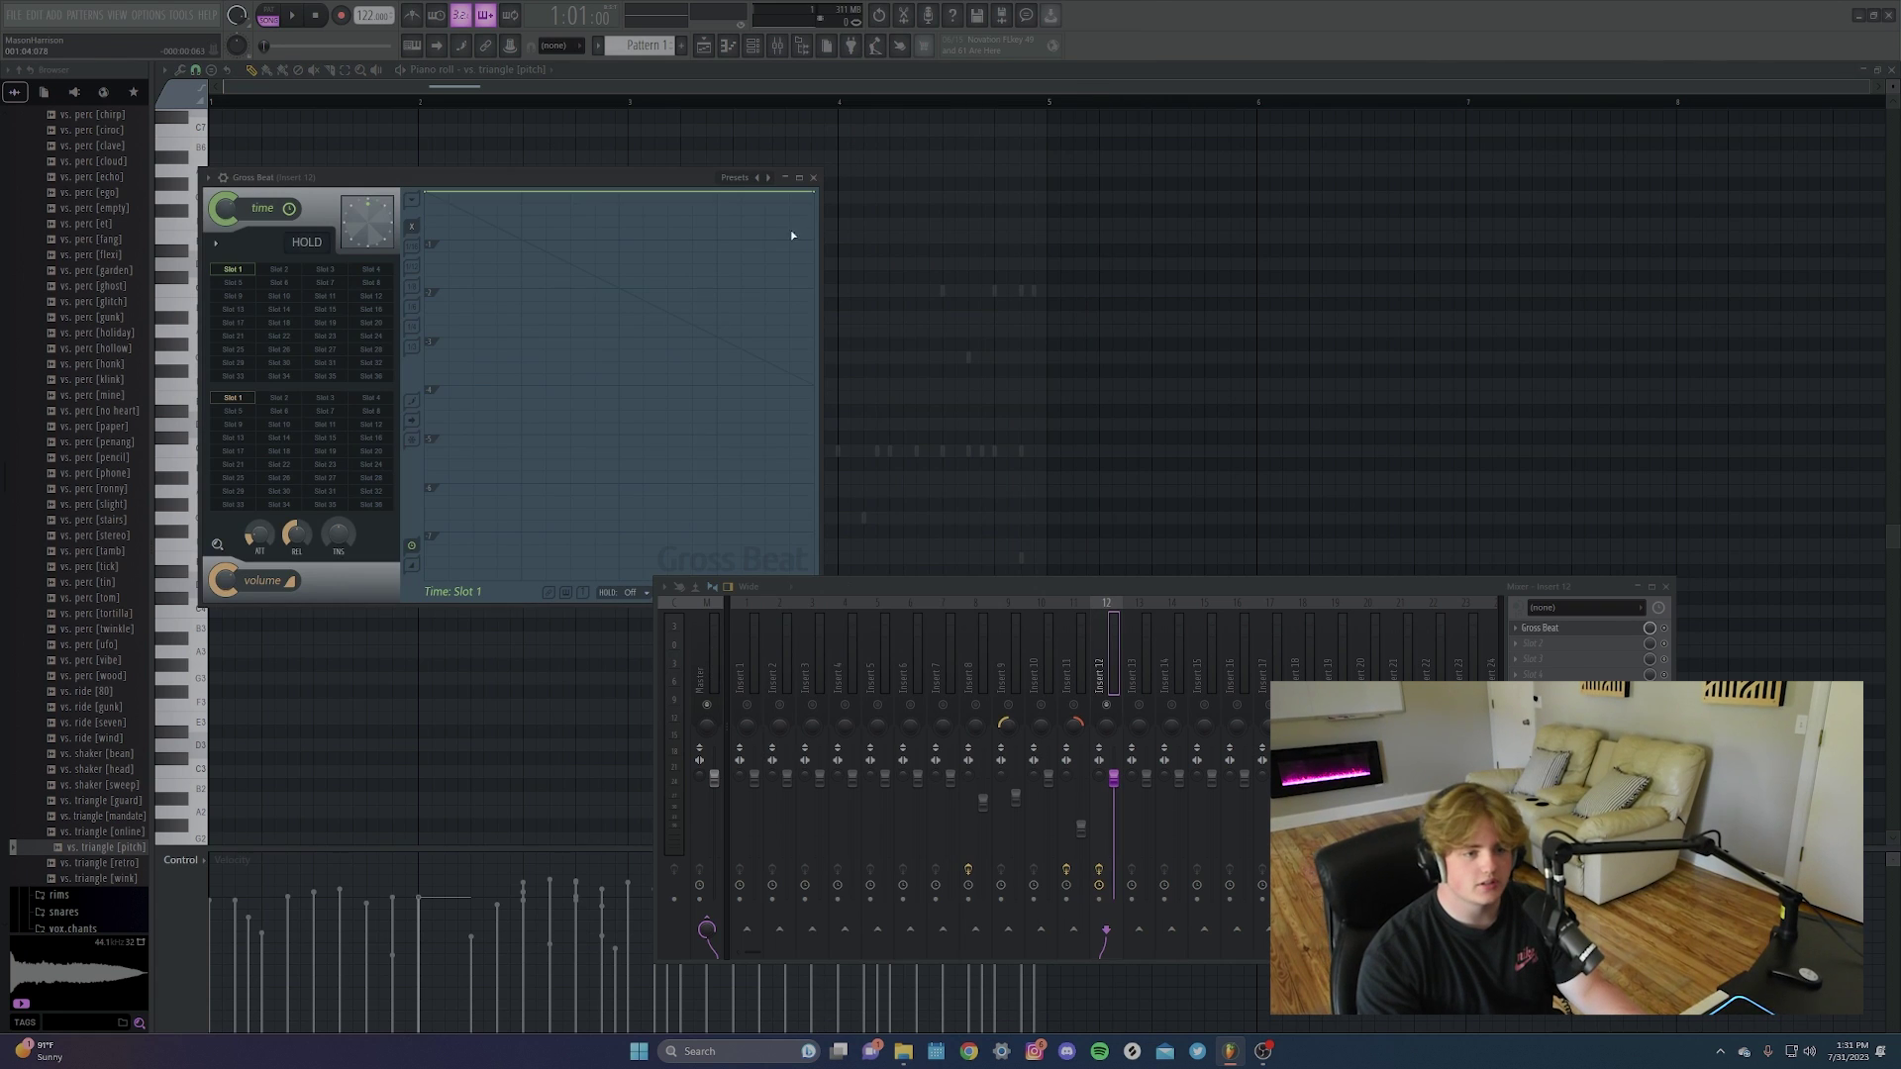
Load the Patterns preset in Gross Beat and audition the 1/4 Dynamic volume pattern.
click(732, 179)
click(776, 242)
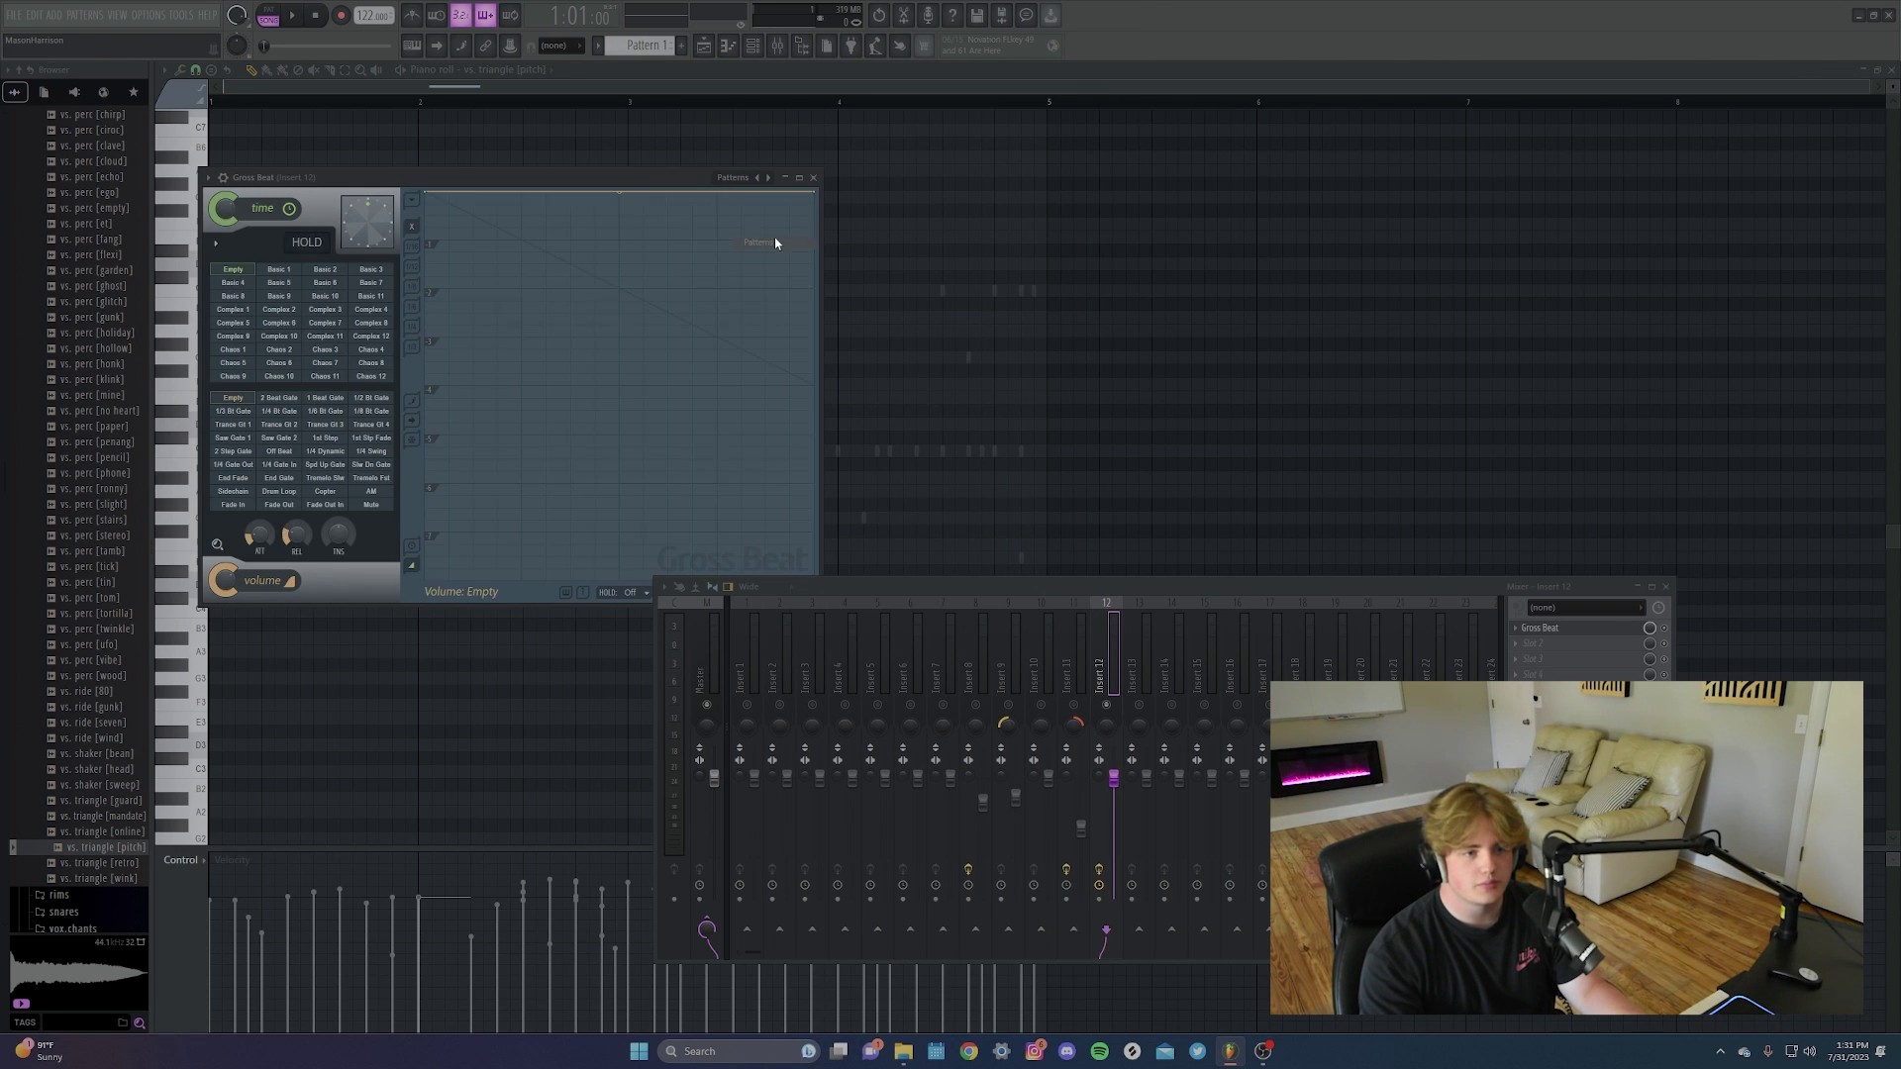
click(327, 451)
key(space)
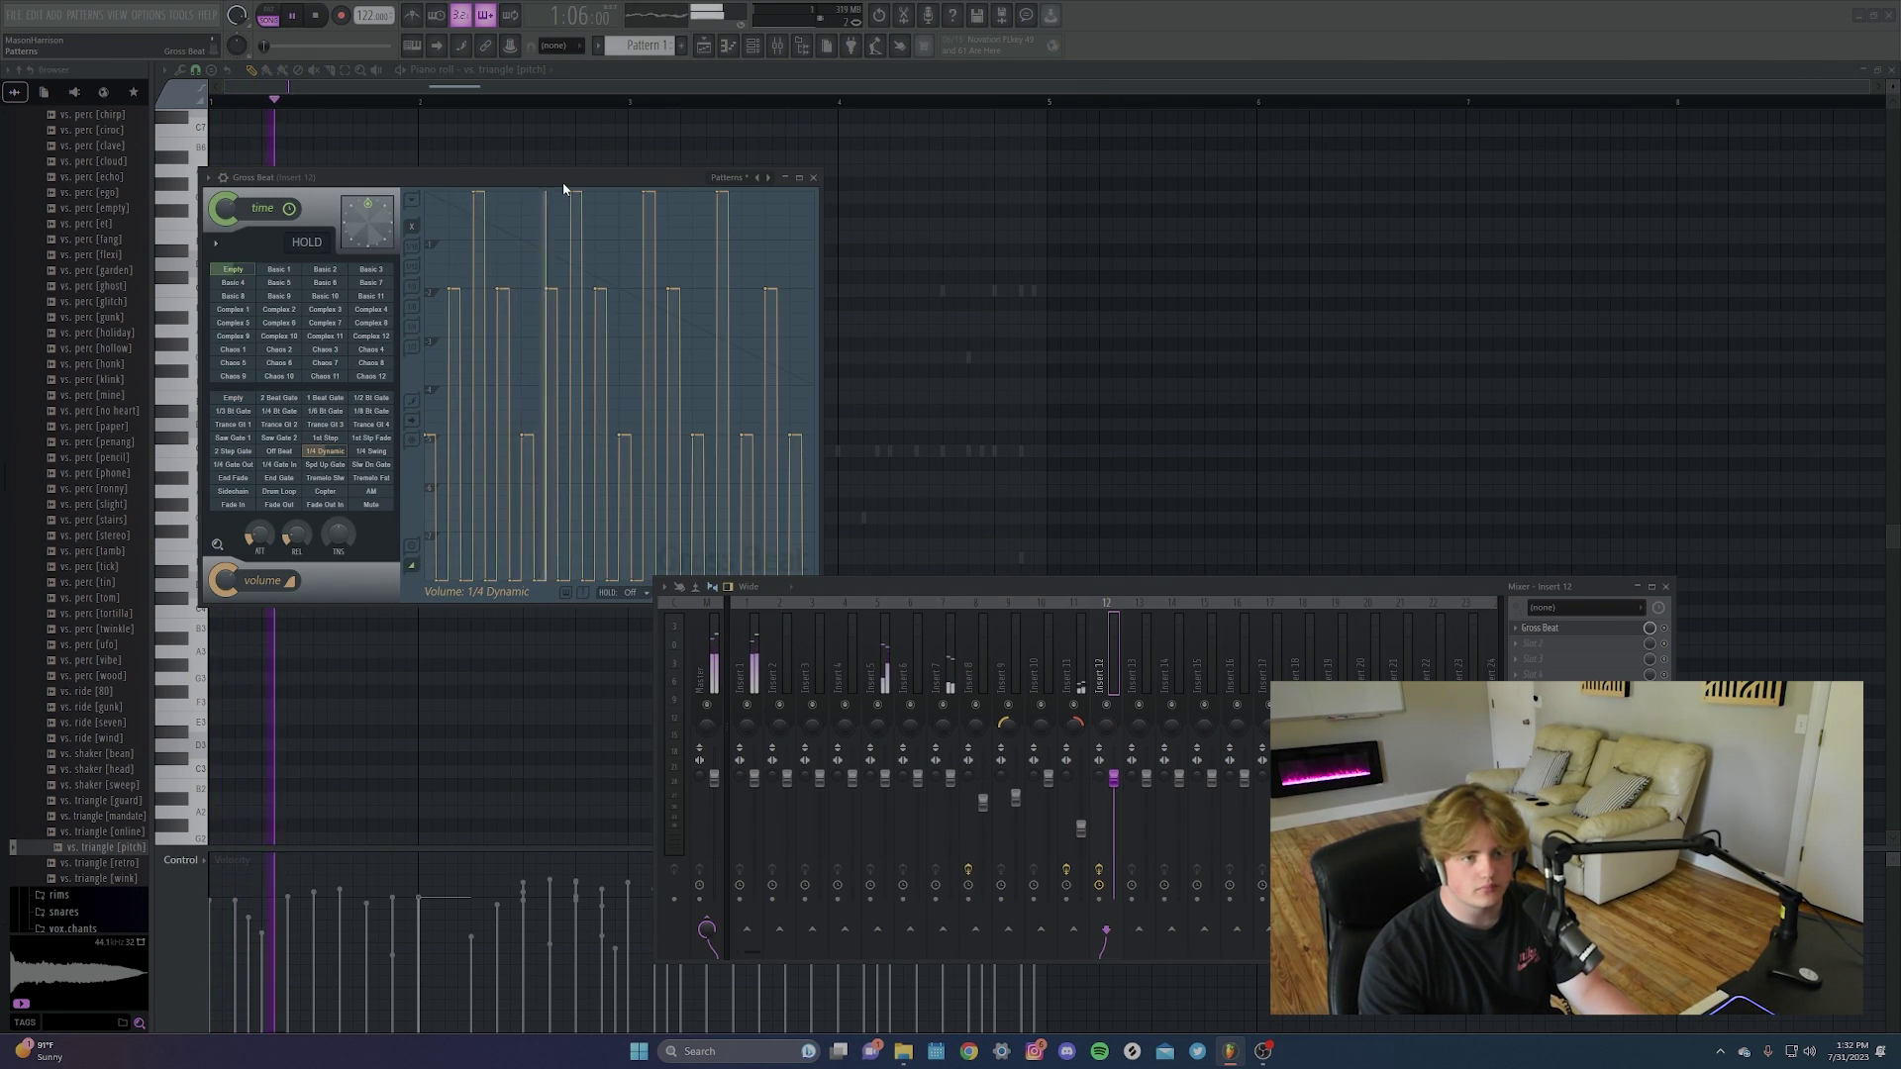
Try the Trance Gt 3, Trance Gt 1 and Spd Up Gate volume patterns in Gross Beat on the triangle.
drag(564, 178, 1417, 165)
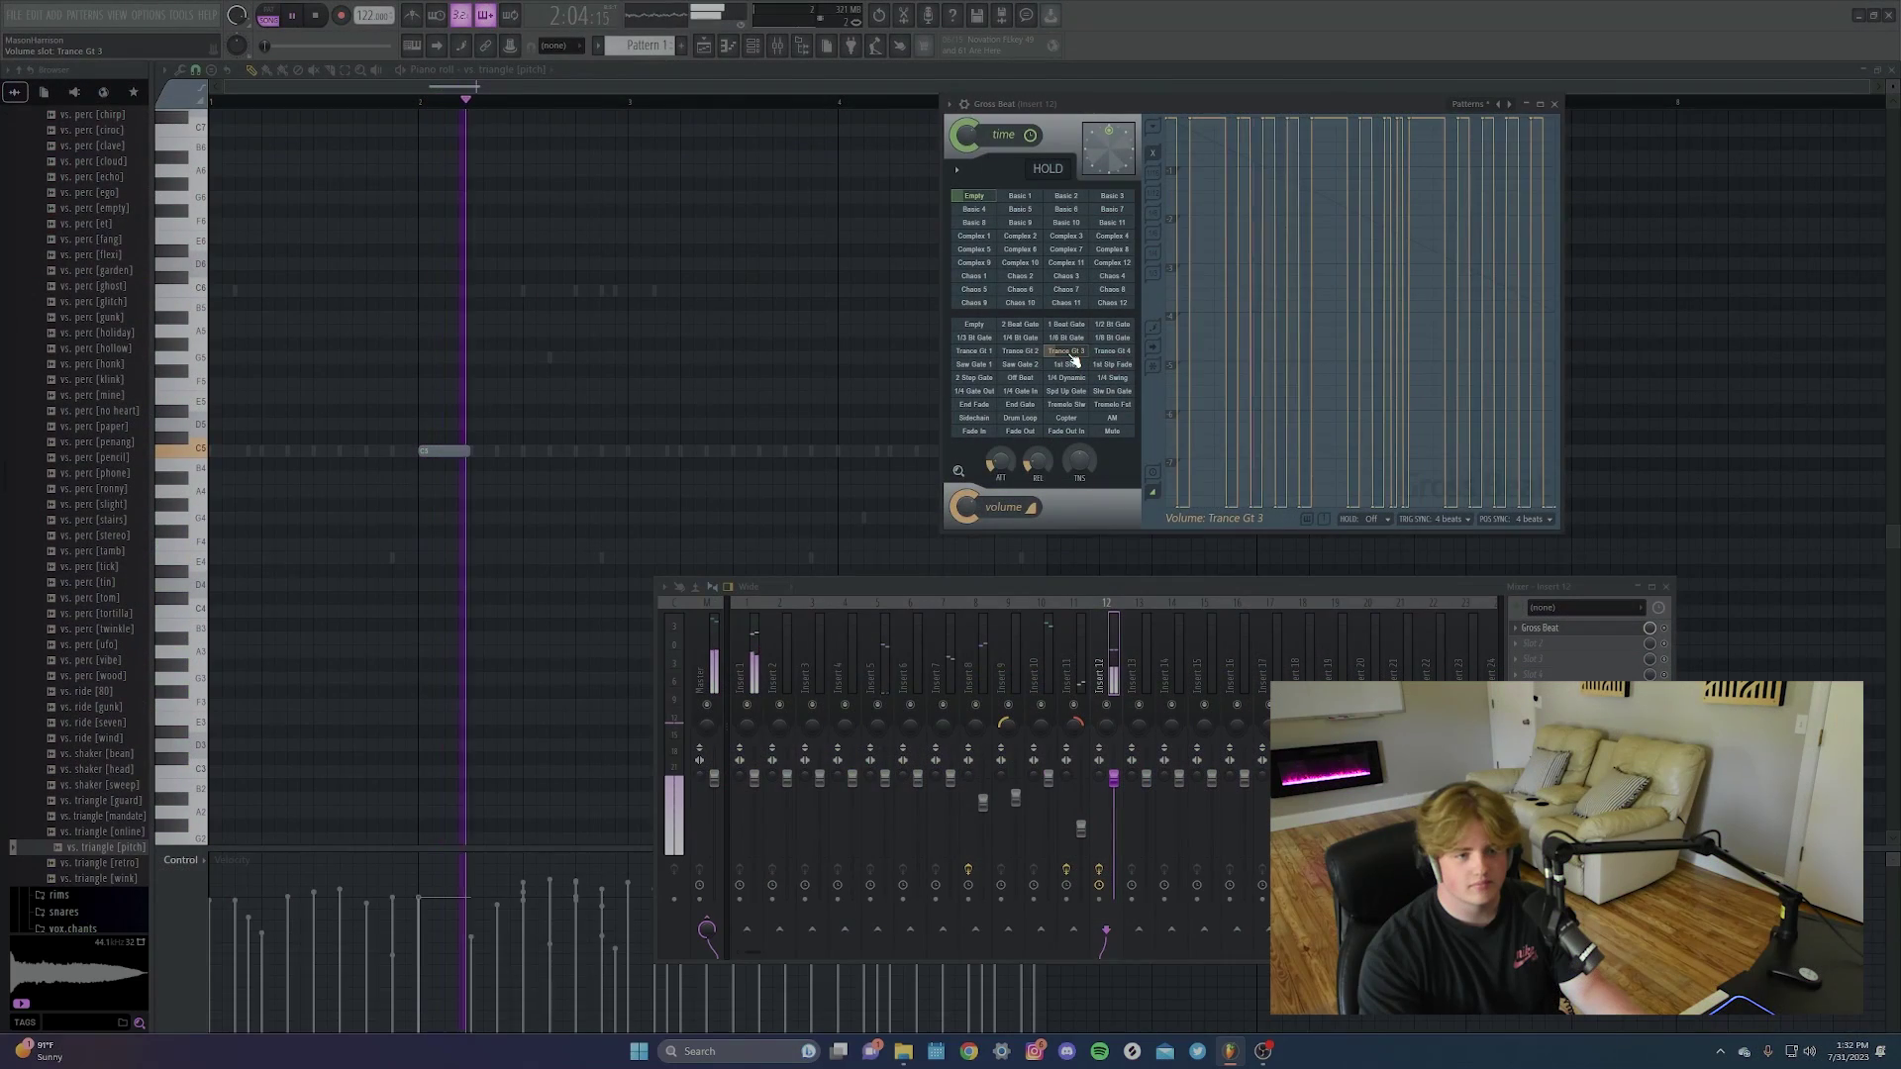
key(space)
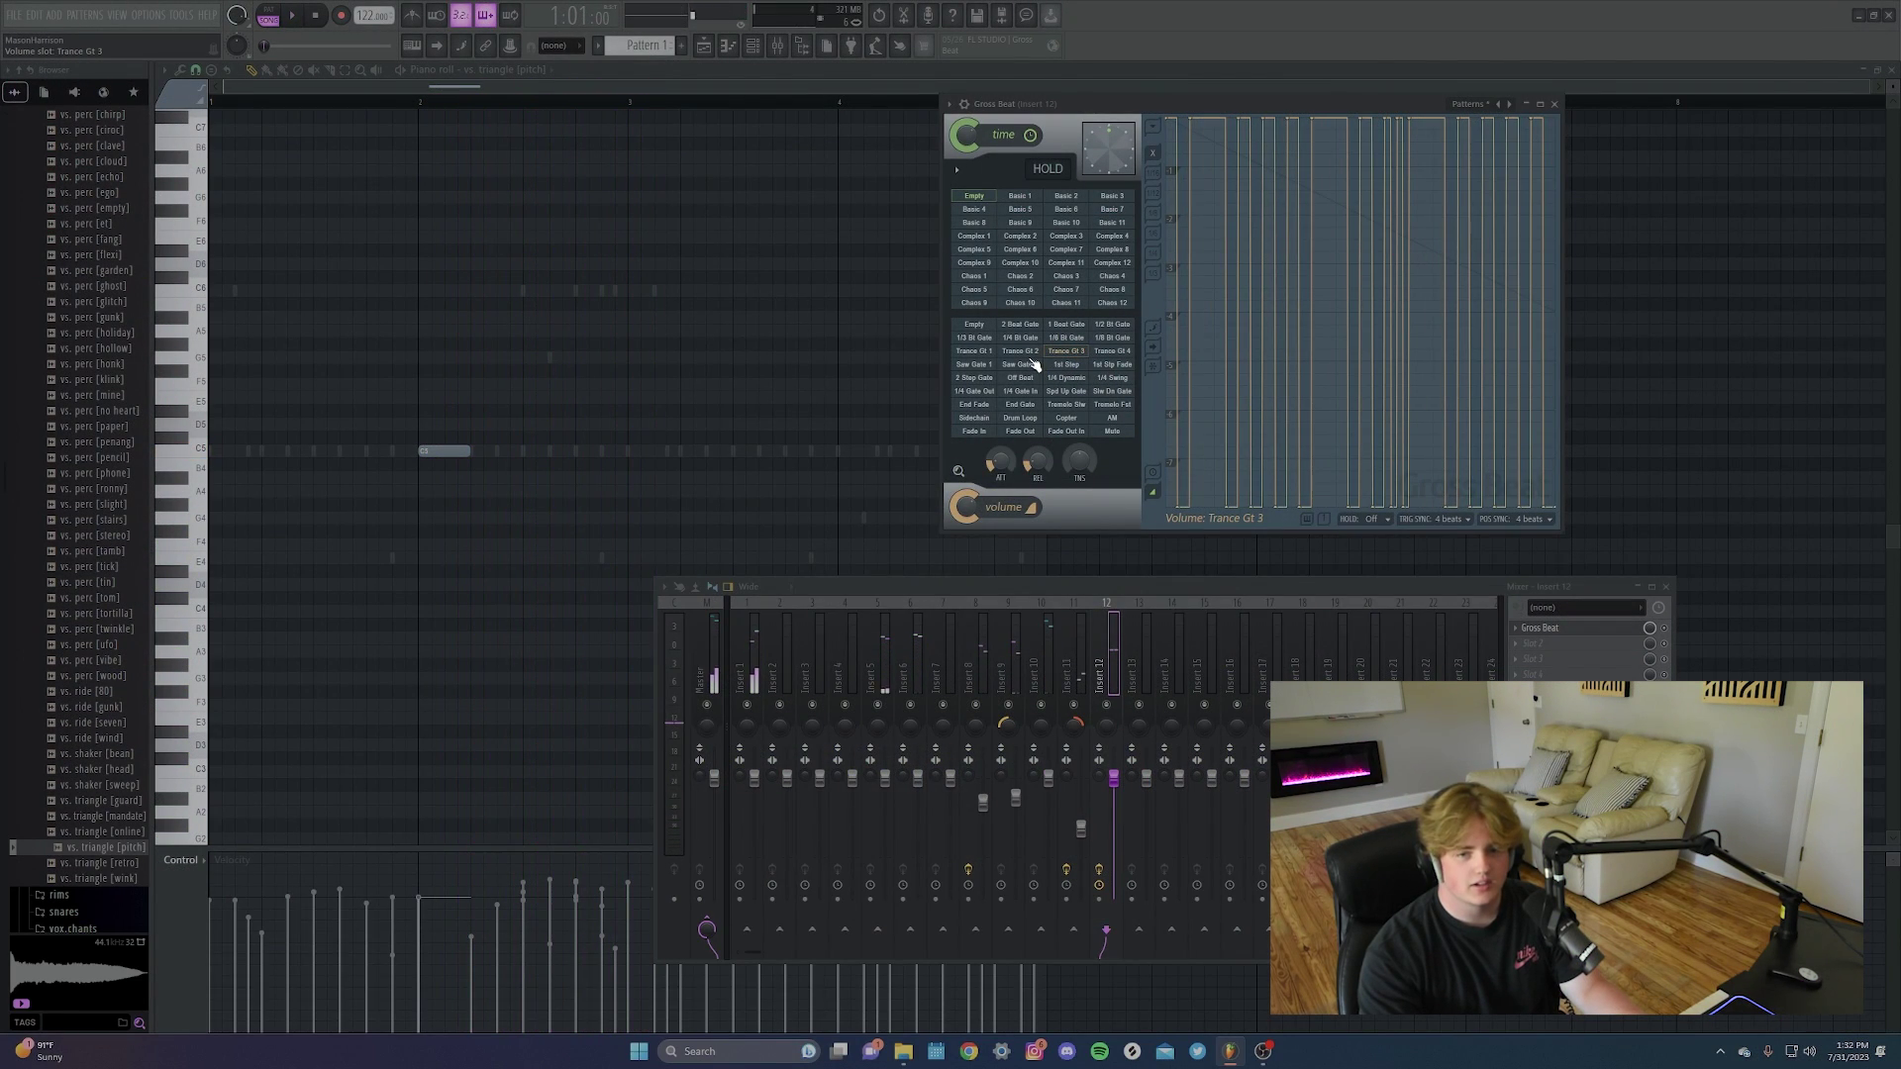
click(1020, 337)
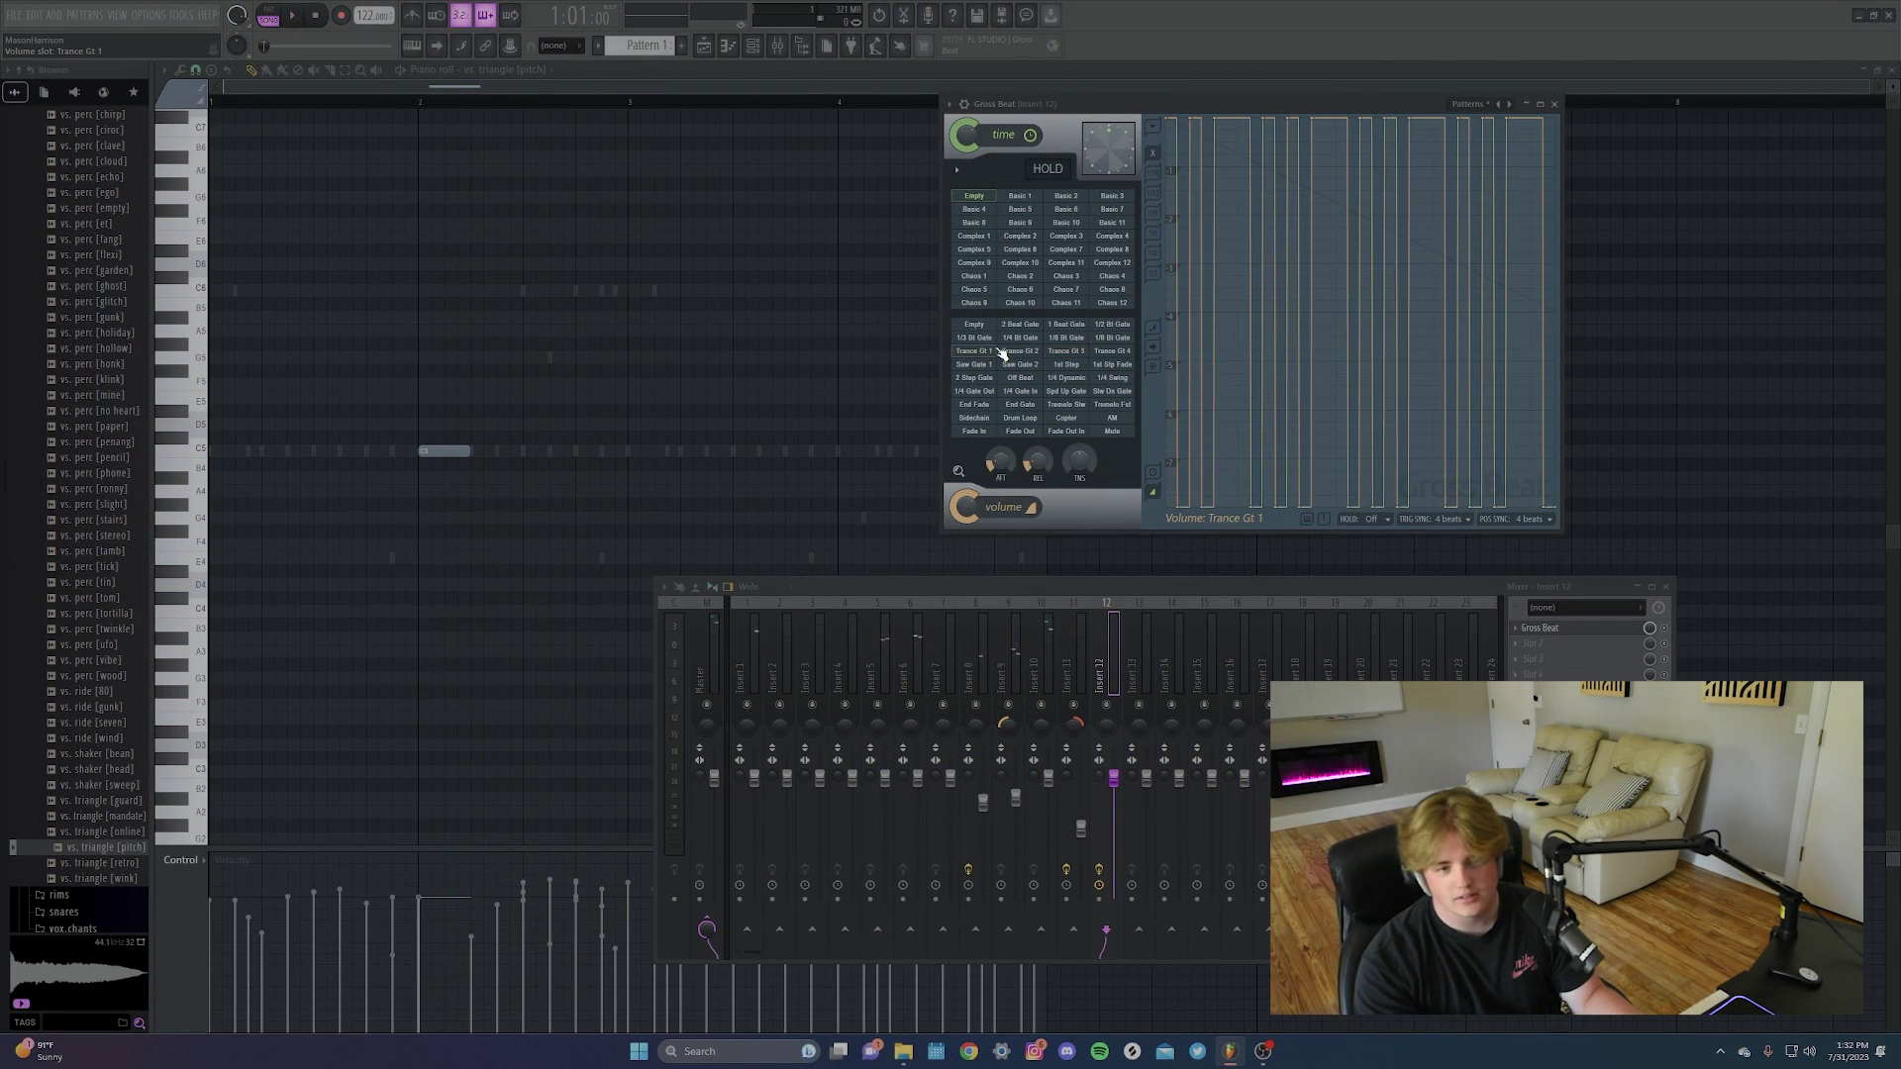
click(1067, 391)
key(space)
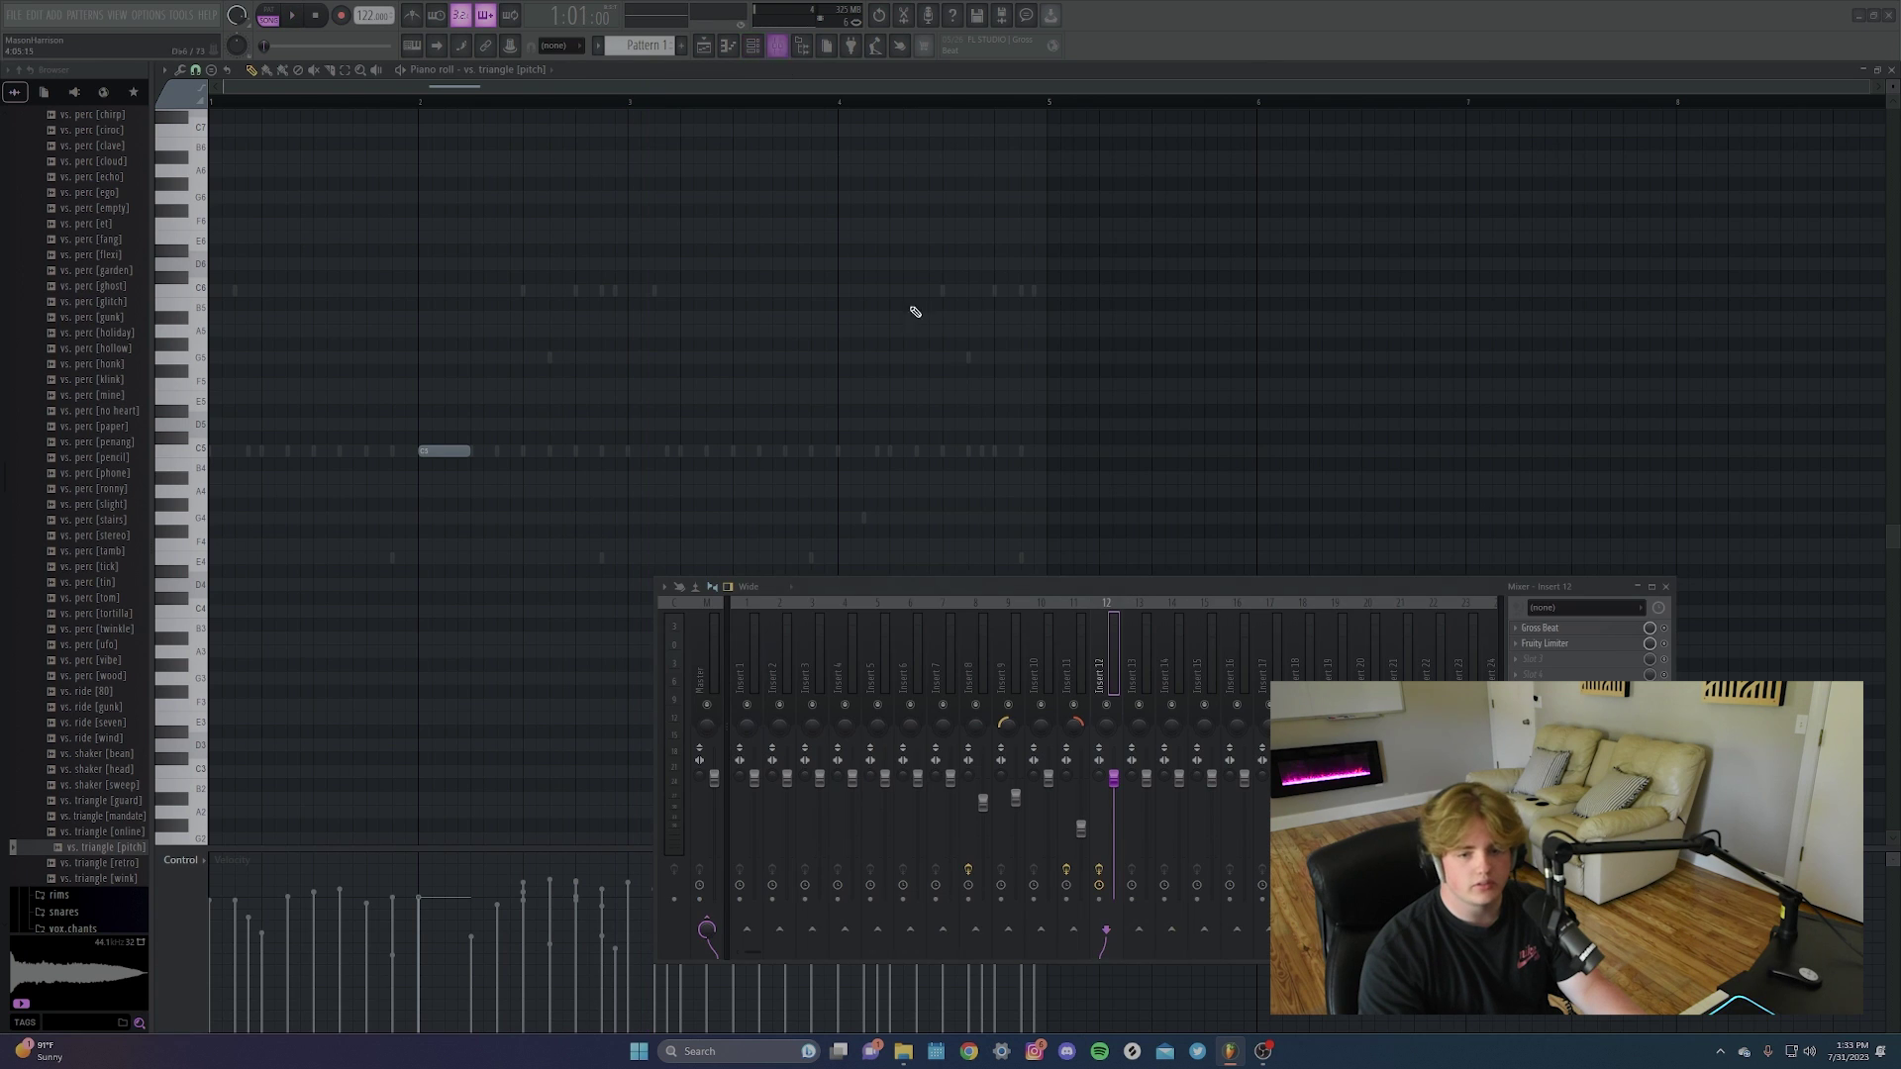
Add ValhallaVintageVerb to Insert 12's third slot with a 32.8% mix and 5.65 ms predelay.
click(1552, 659)
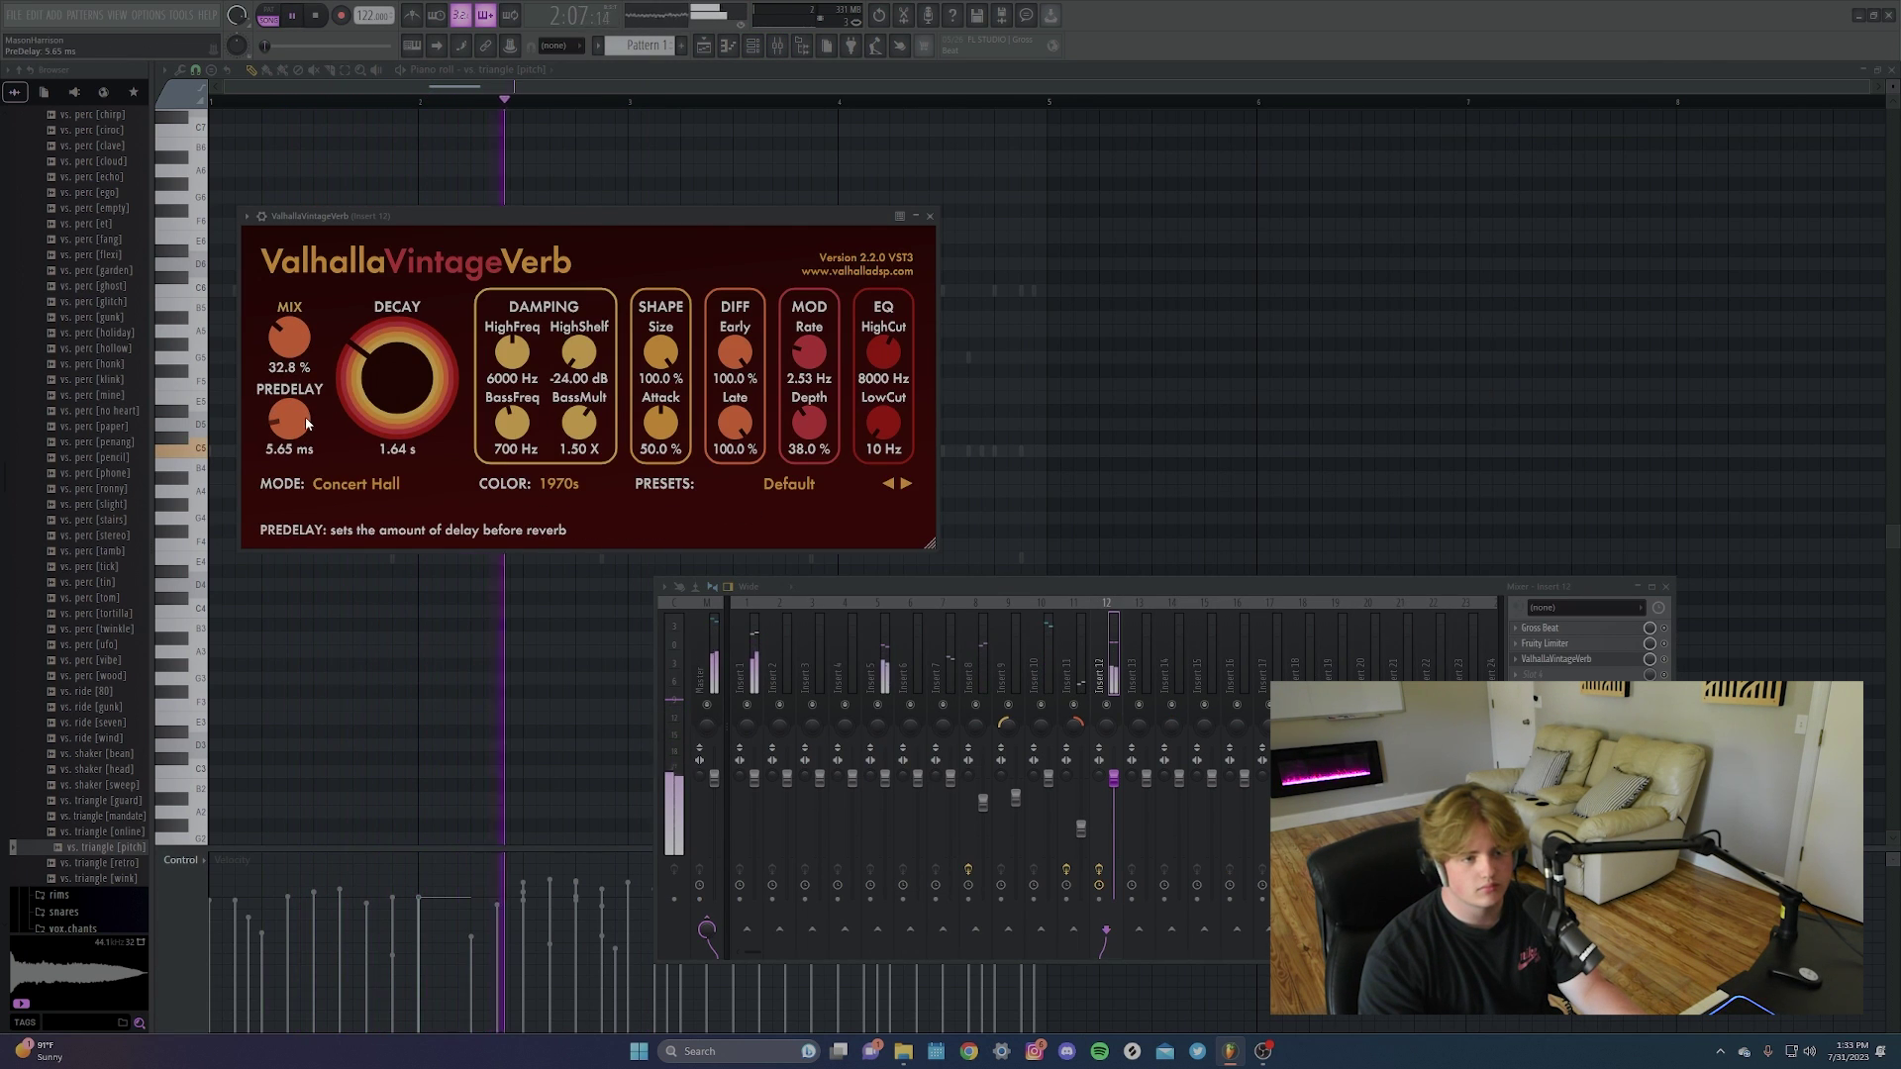
click(929, 216)
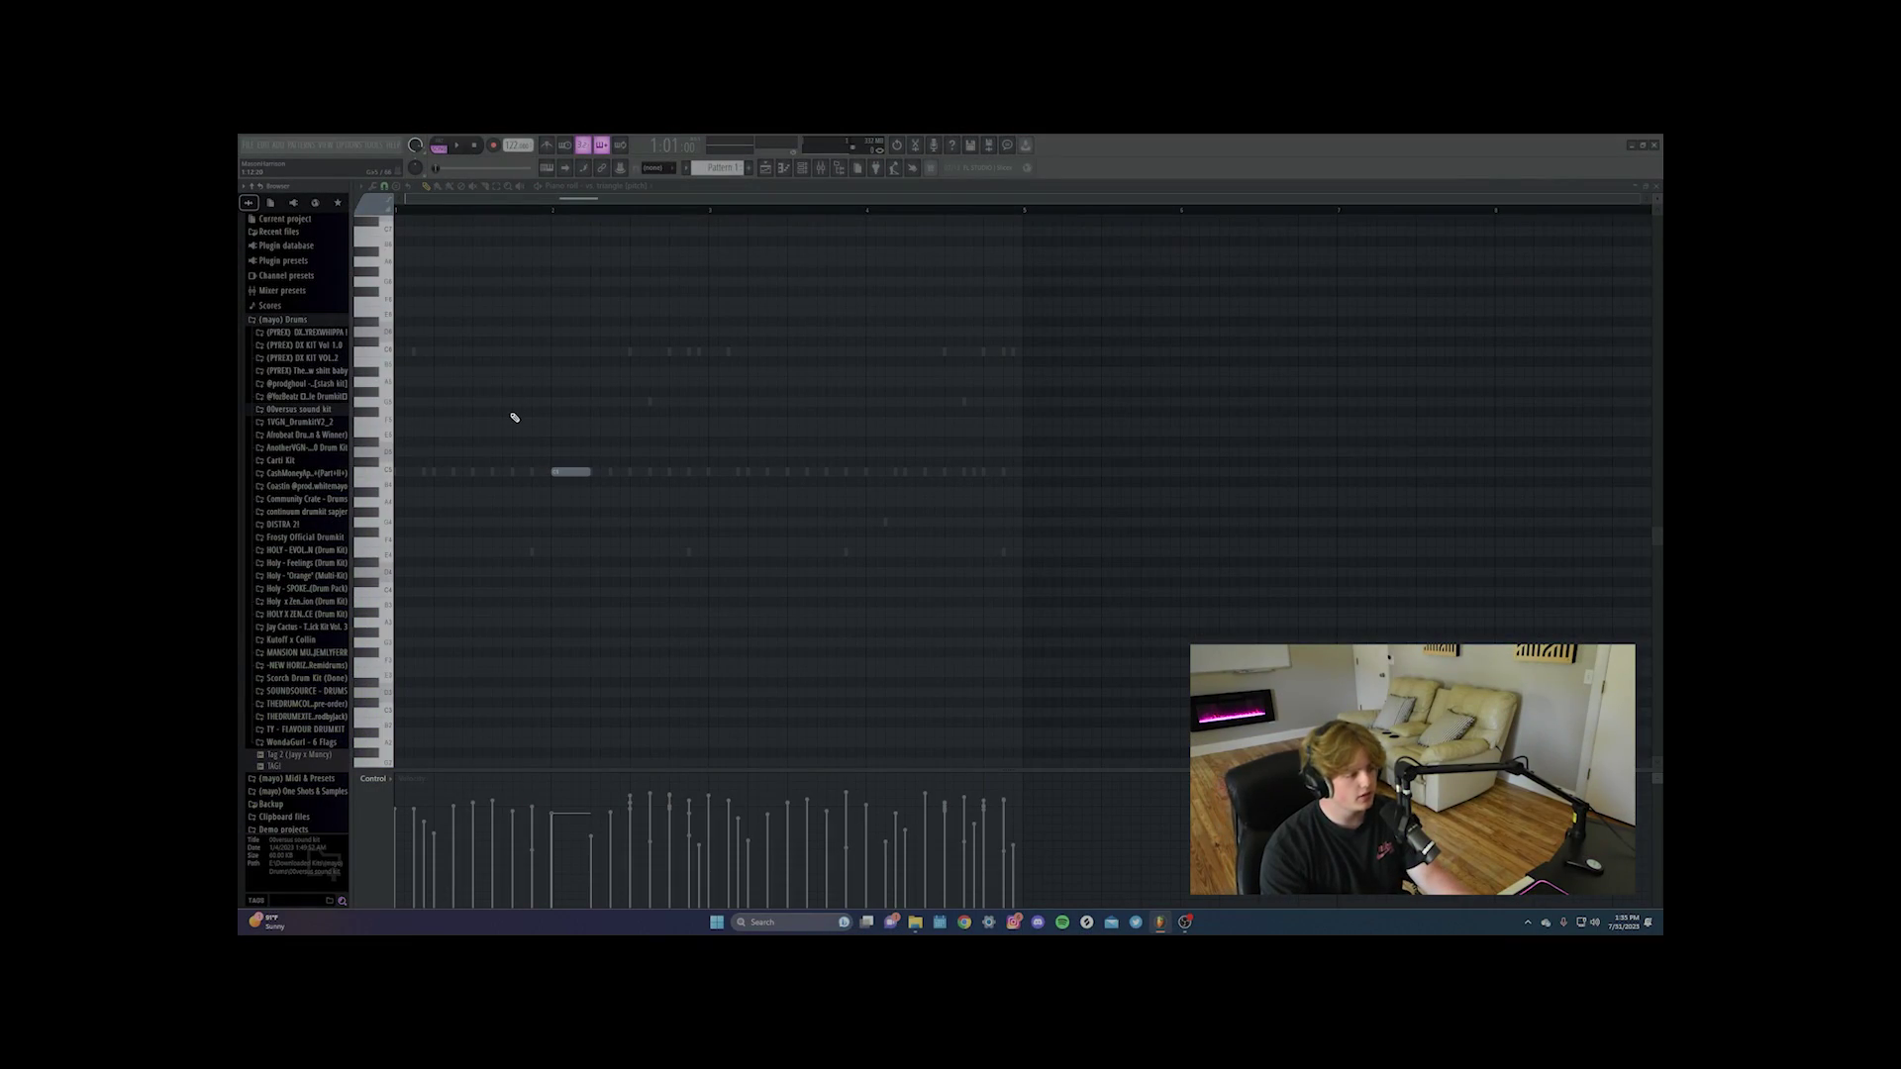
Show the playlist and move the Pattern 1 clip from Track 2 down to Track 5.
click(768, 169)
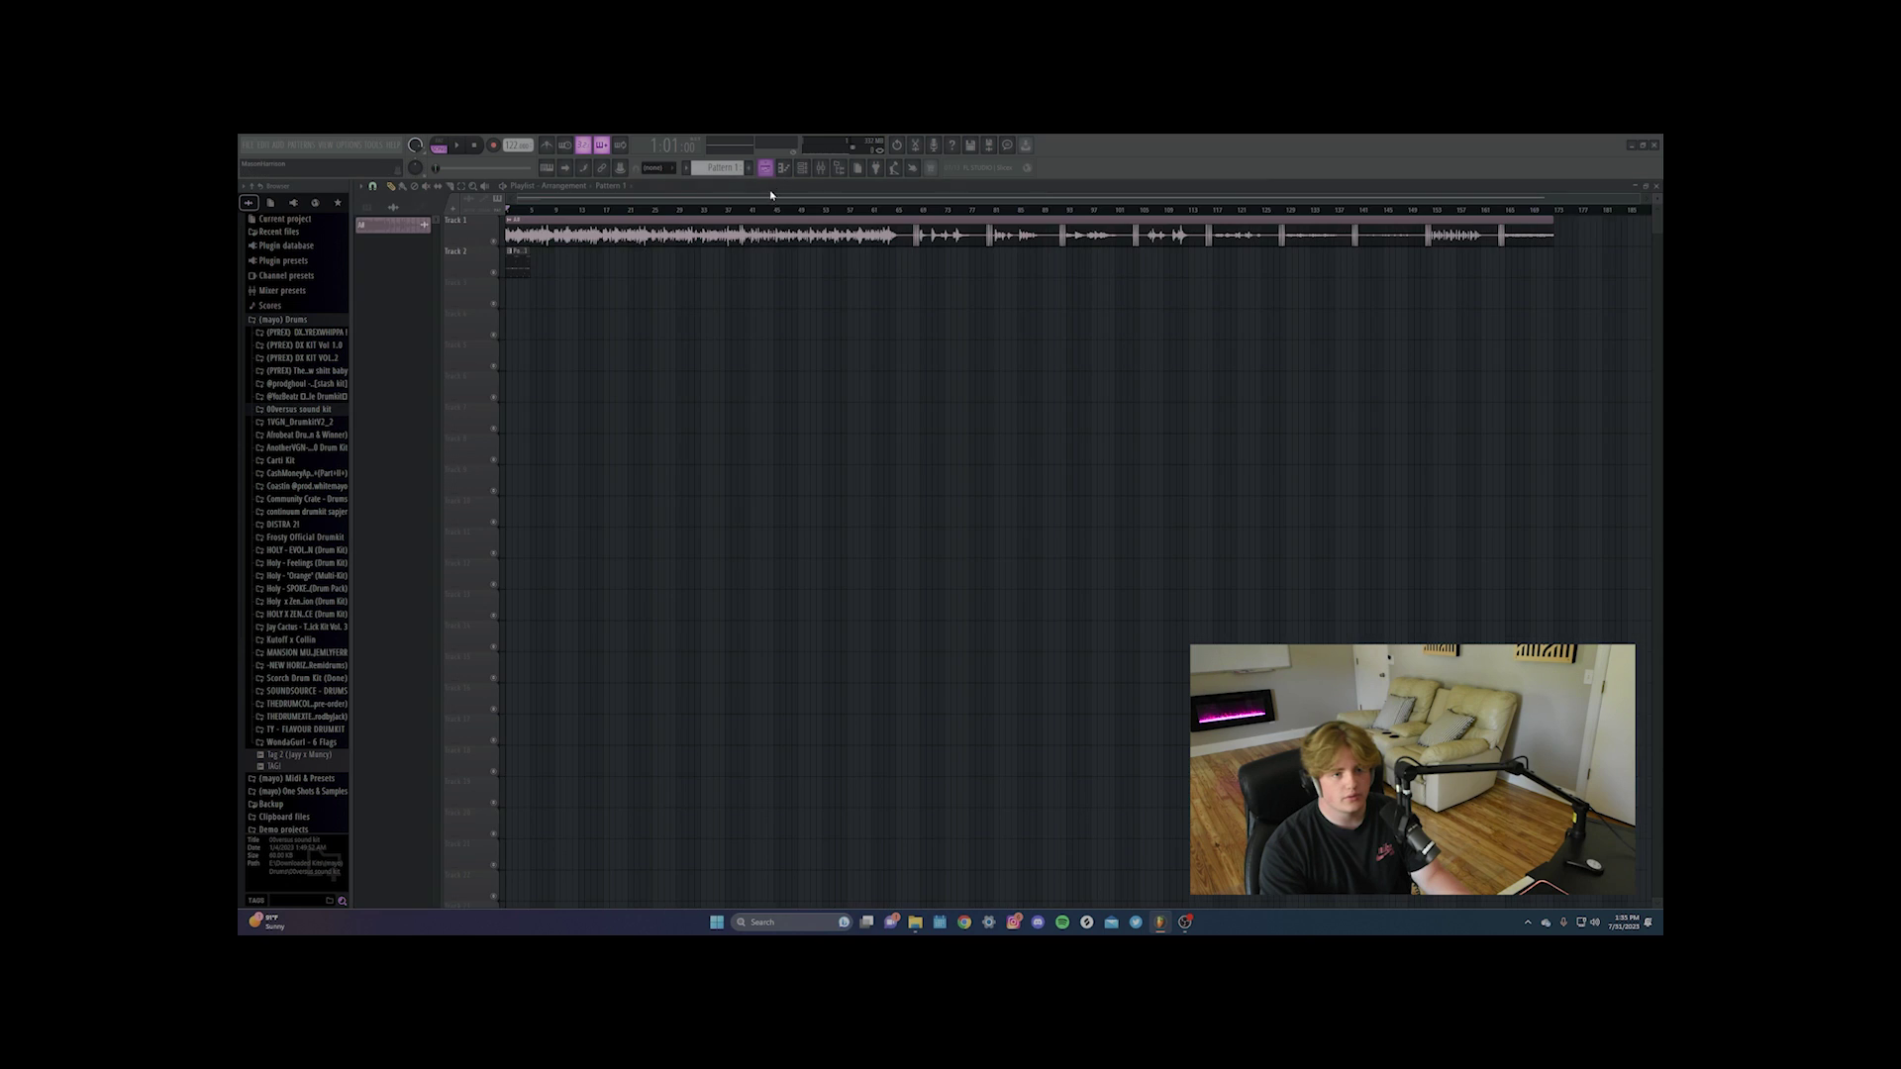
scroll(532, 289, up, 1)
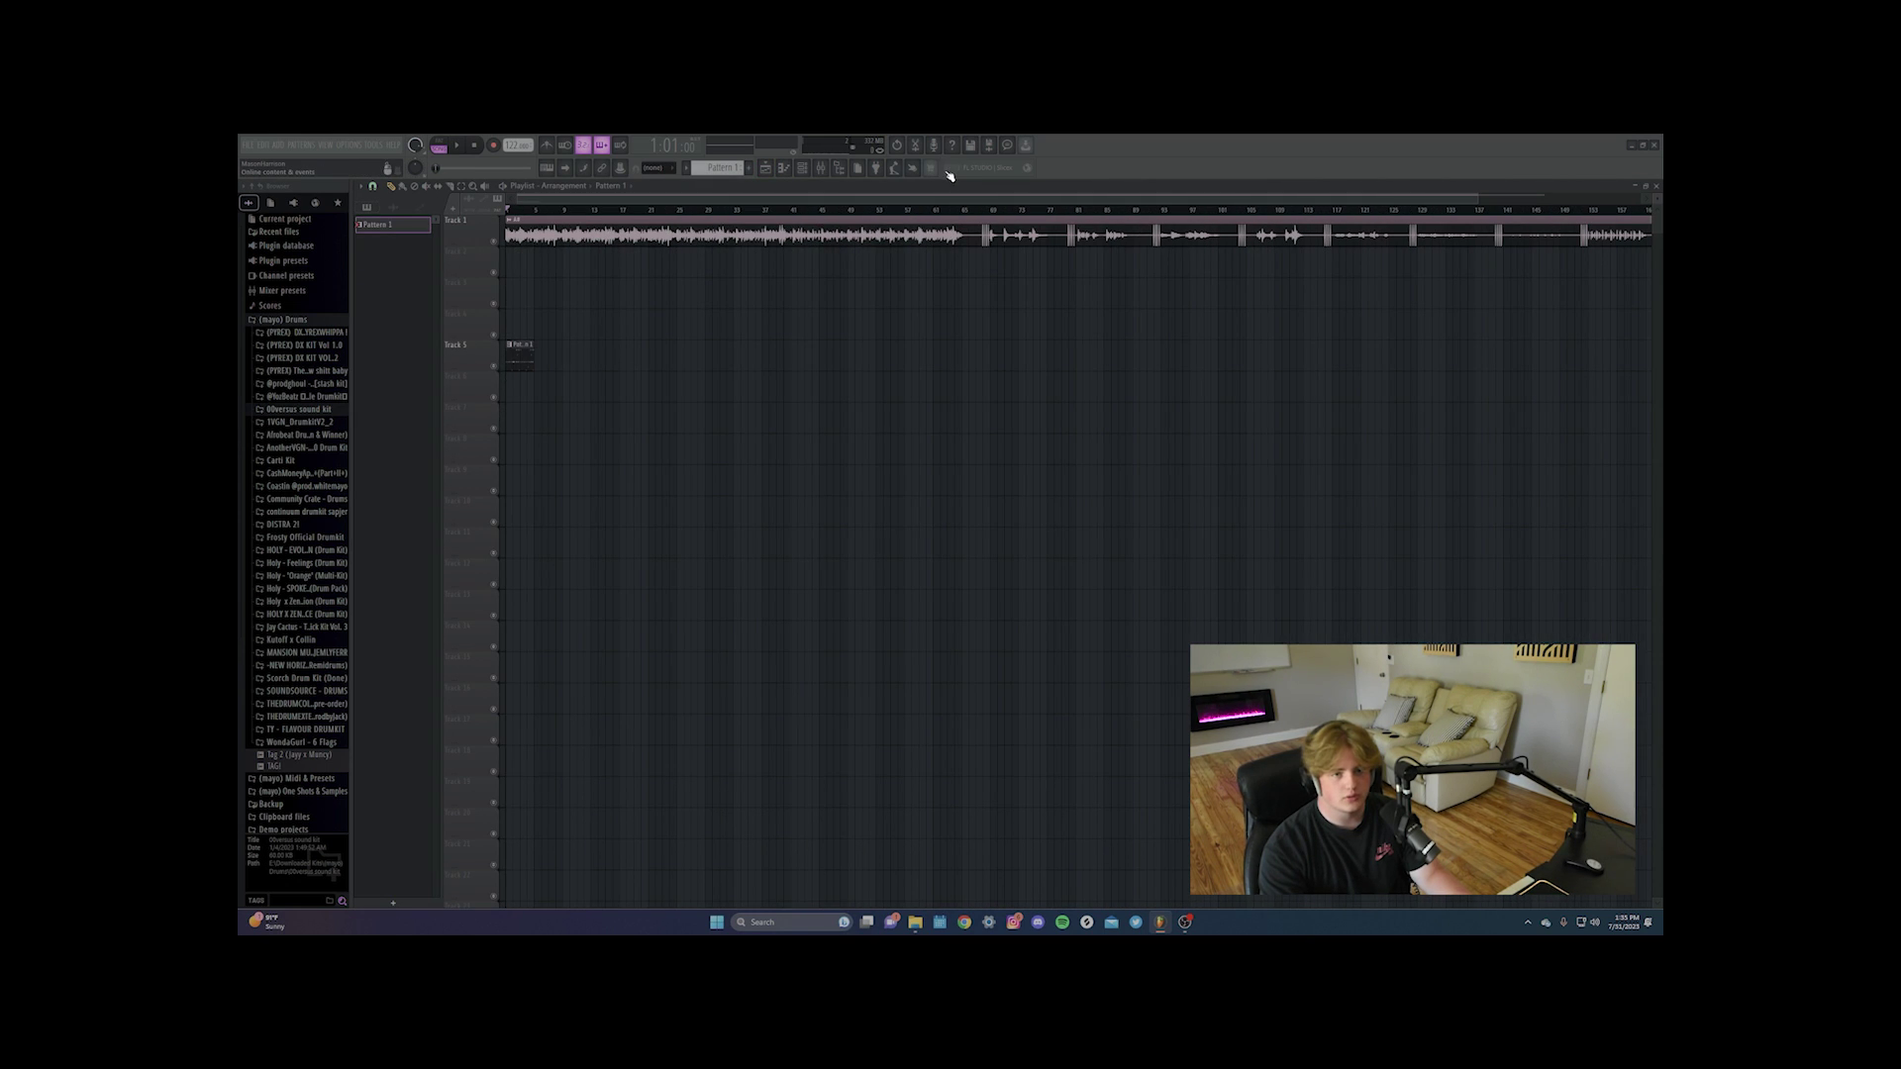
Open the bass channel's piano roll and draw a B♭4 note from the pattern's start, half a bar long.
scroll(912, 353, down, 2)
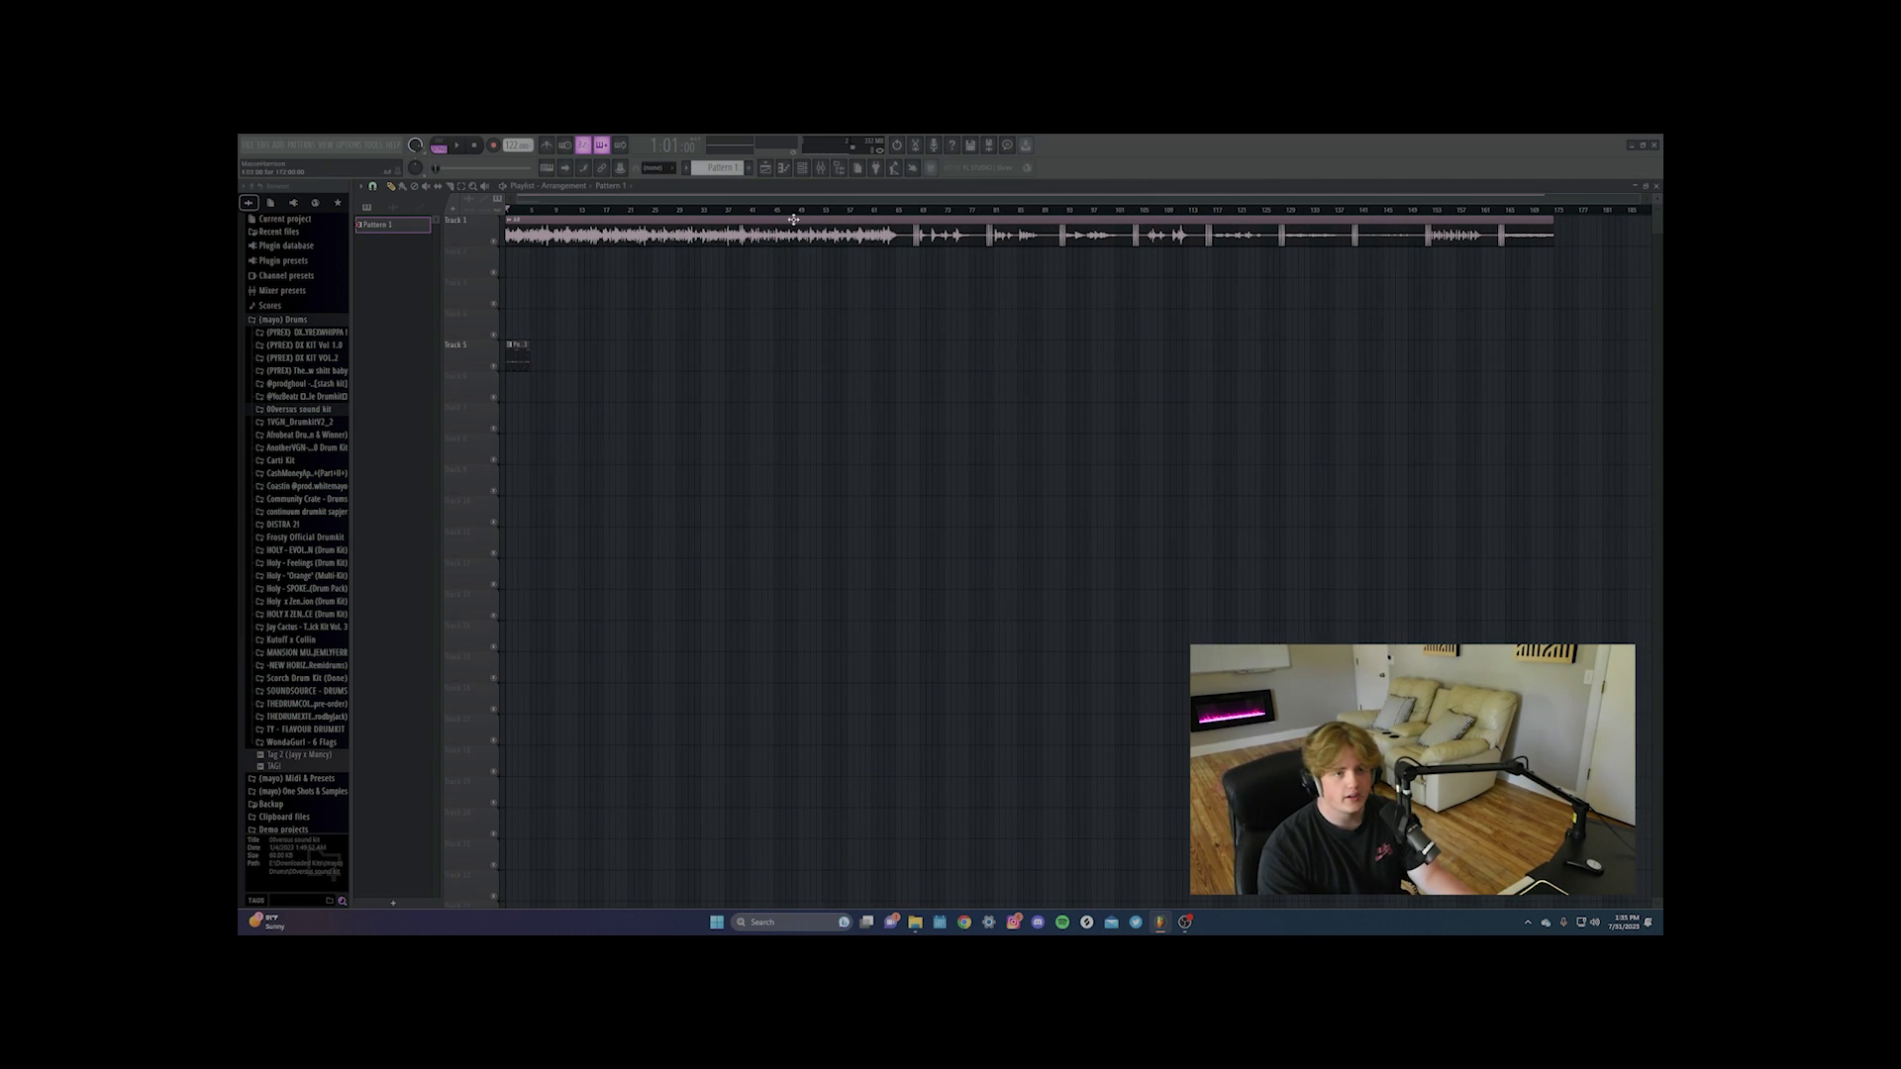
key(F6)
click(488, 619)
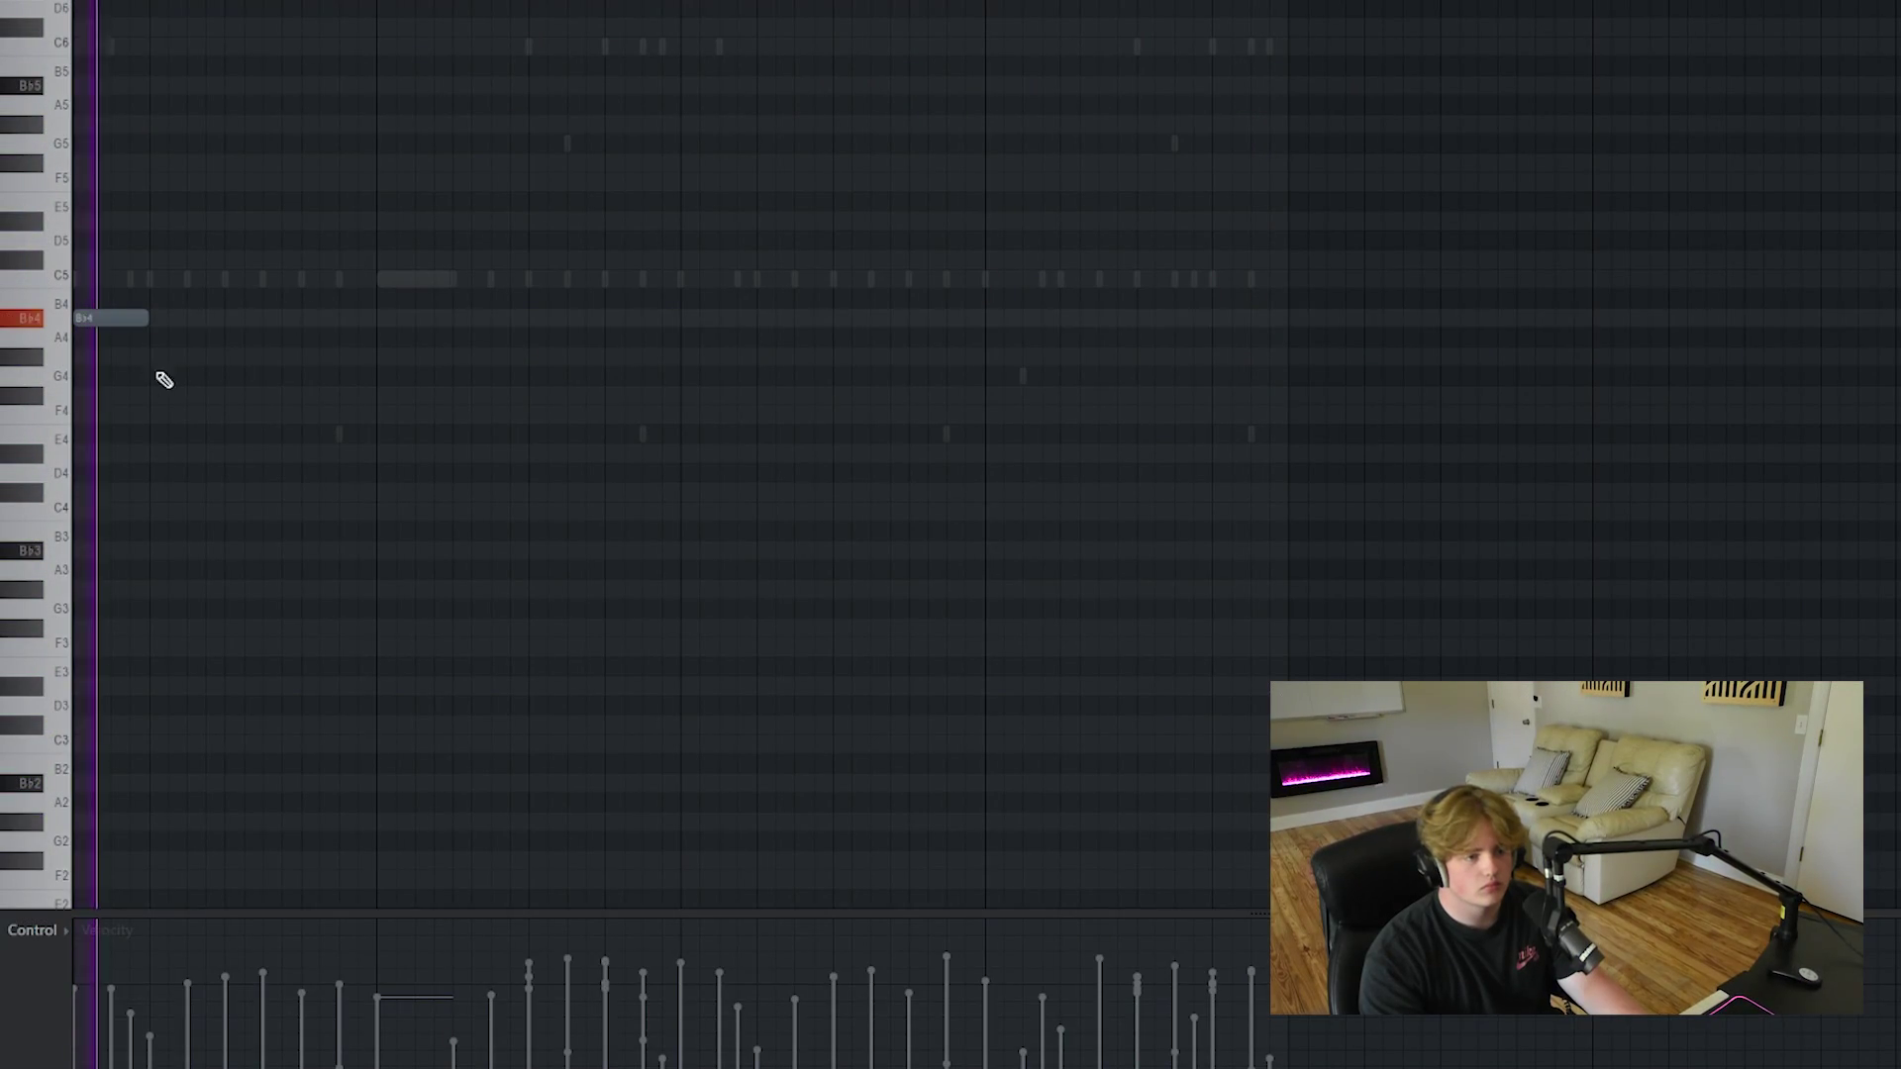
key(space)
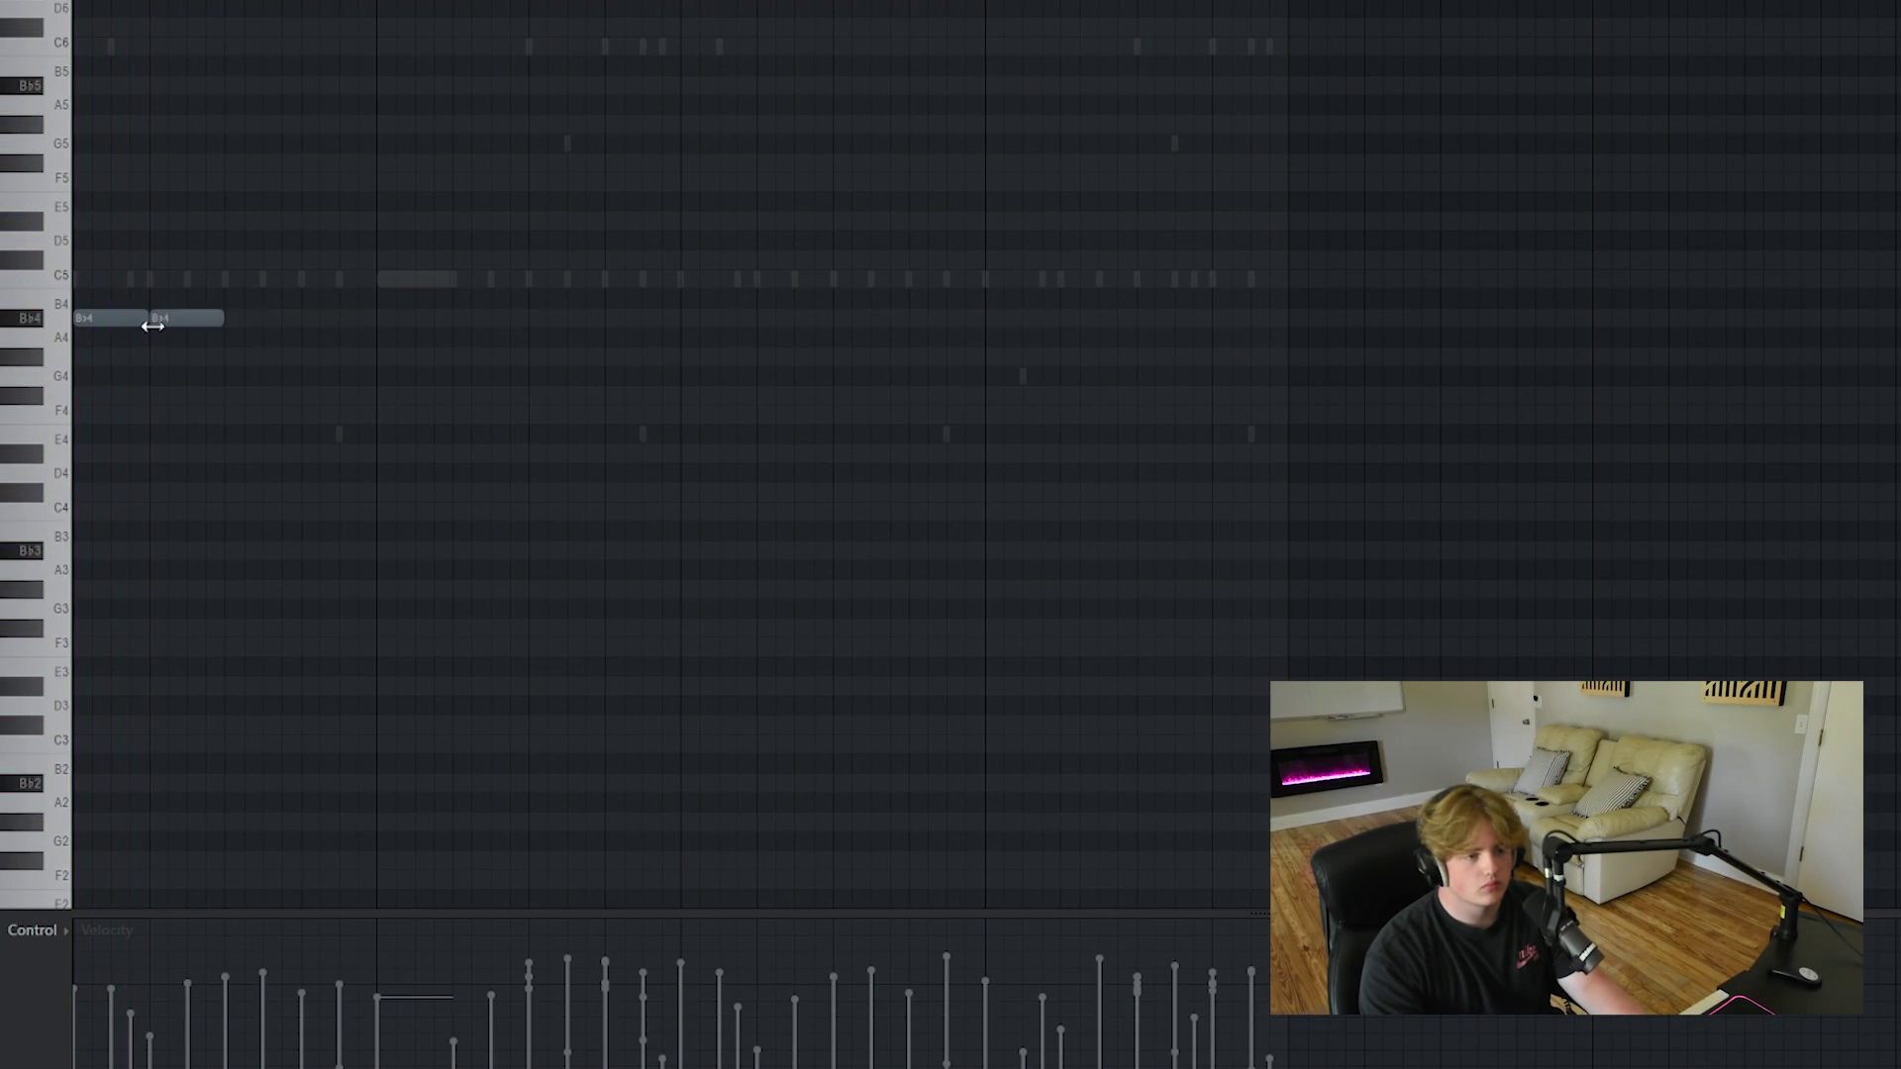
drag(151, 325, 410, 326)
key(space)
scroll(115, 552, up, 1)
key(space)
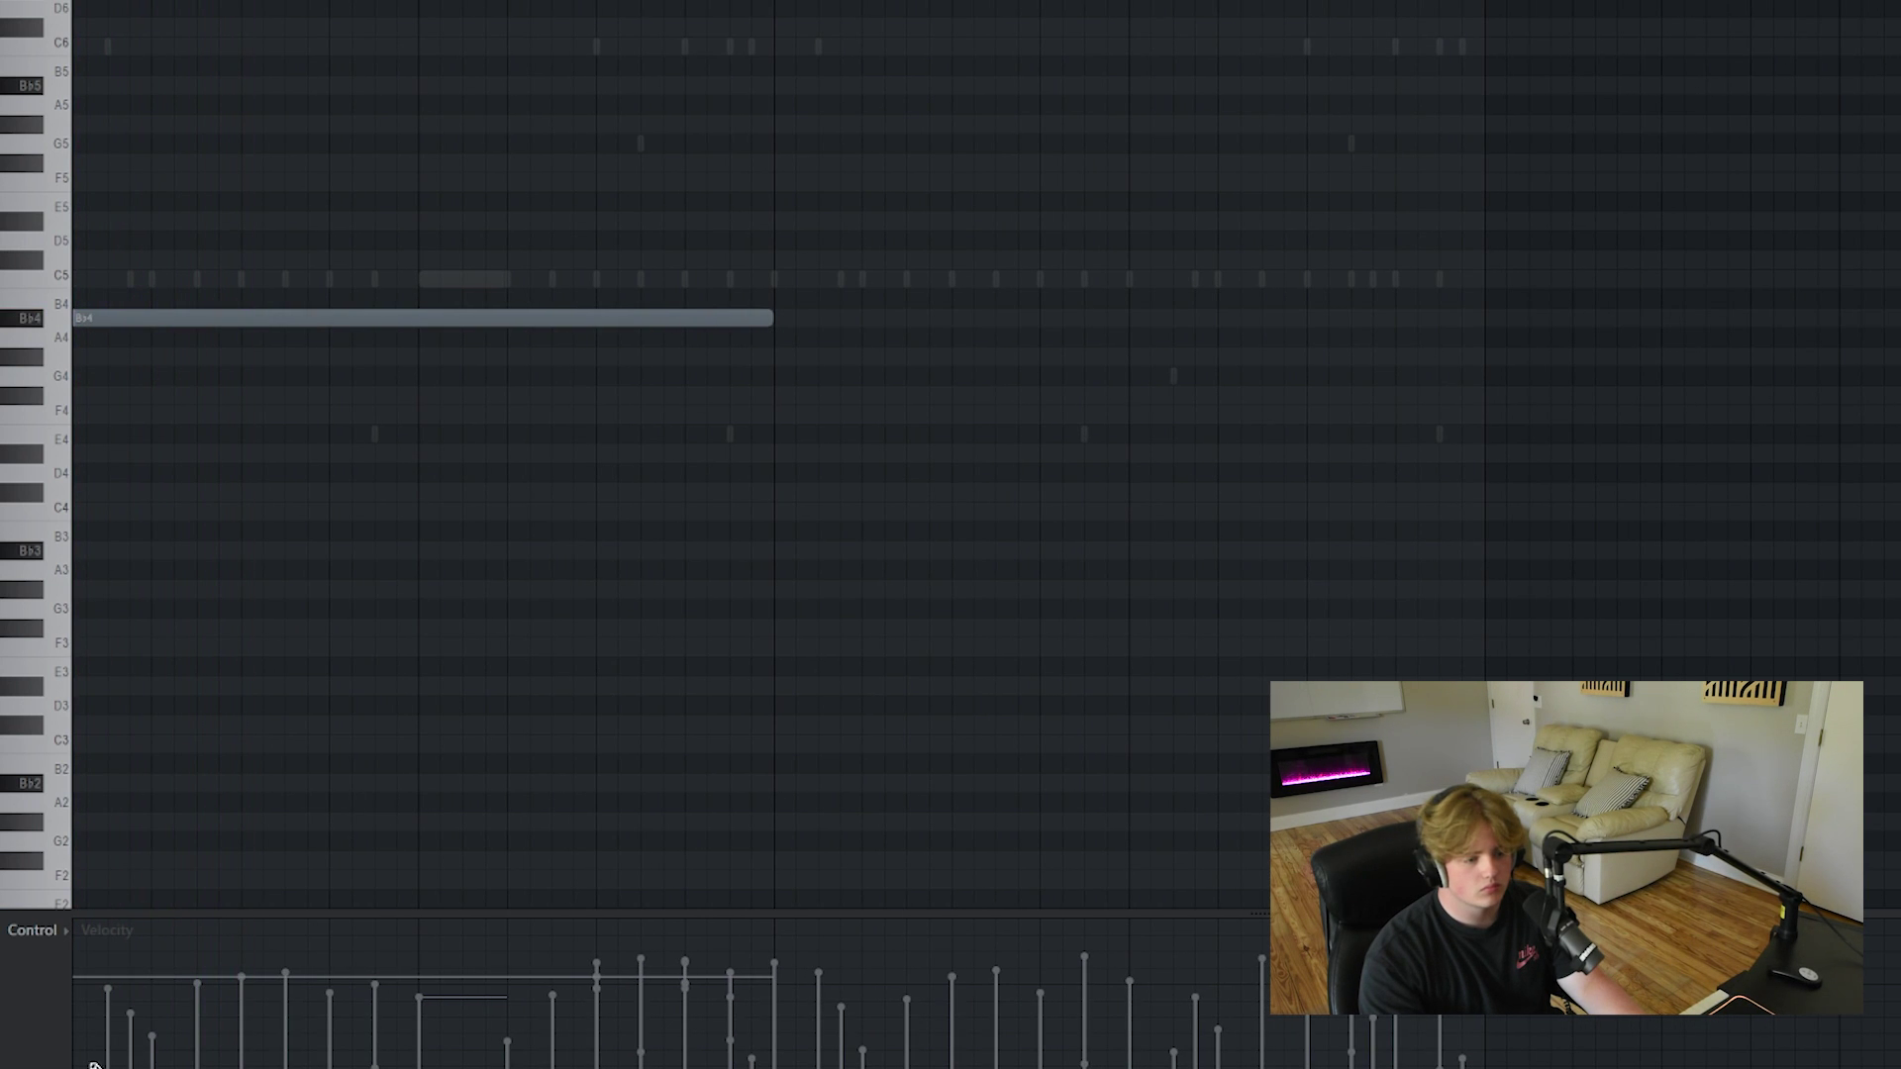
key(space)
key(space)
drag(772, 317, 267, 353)
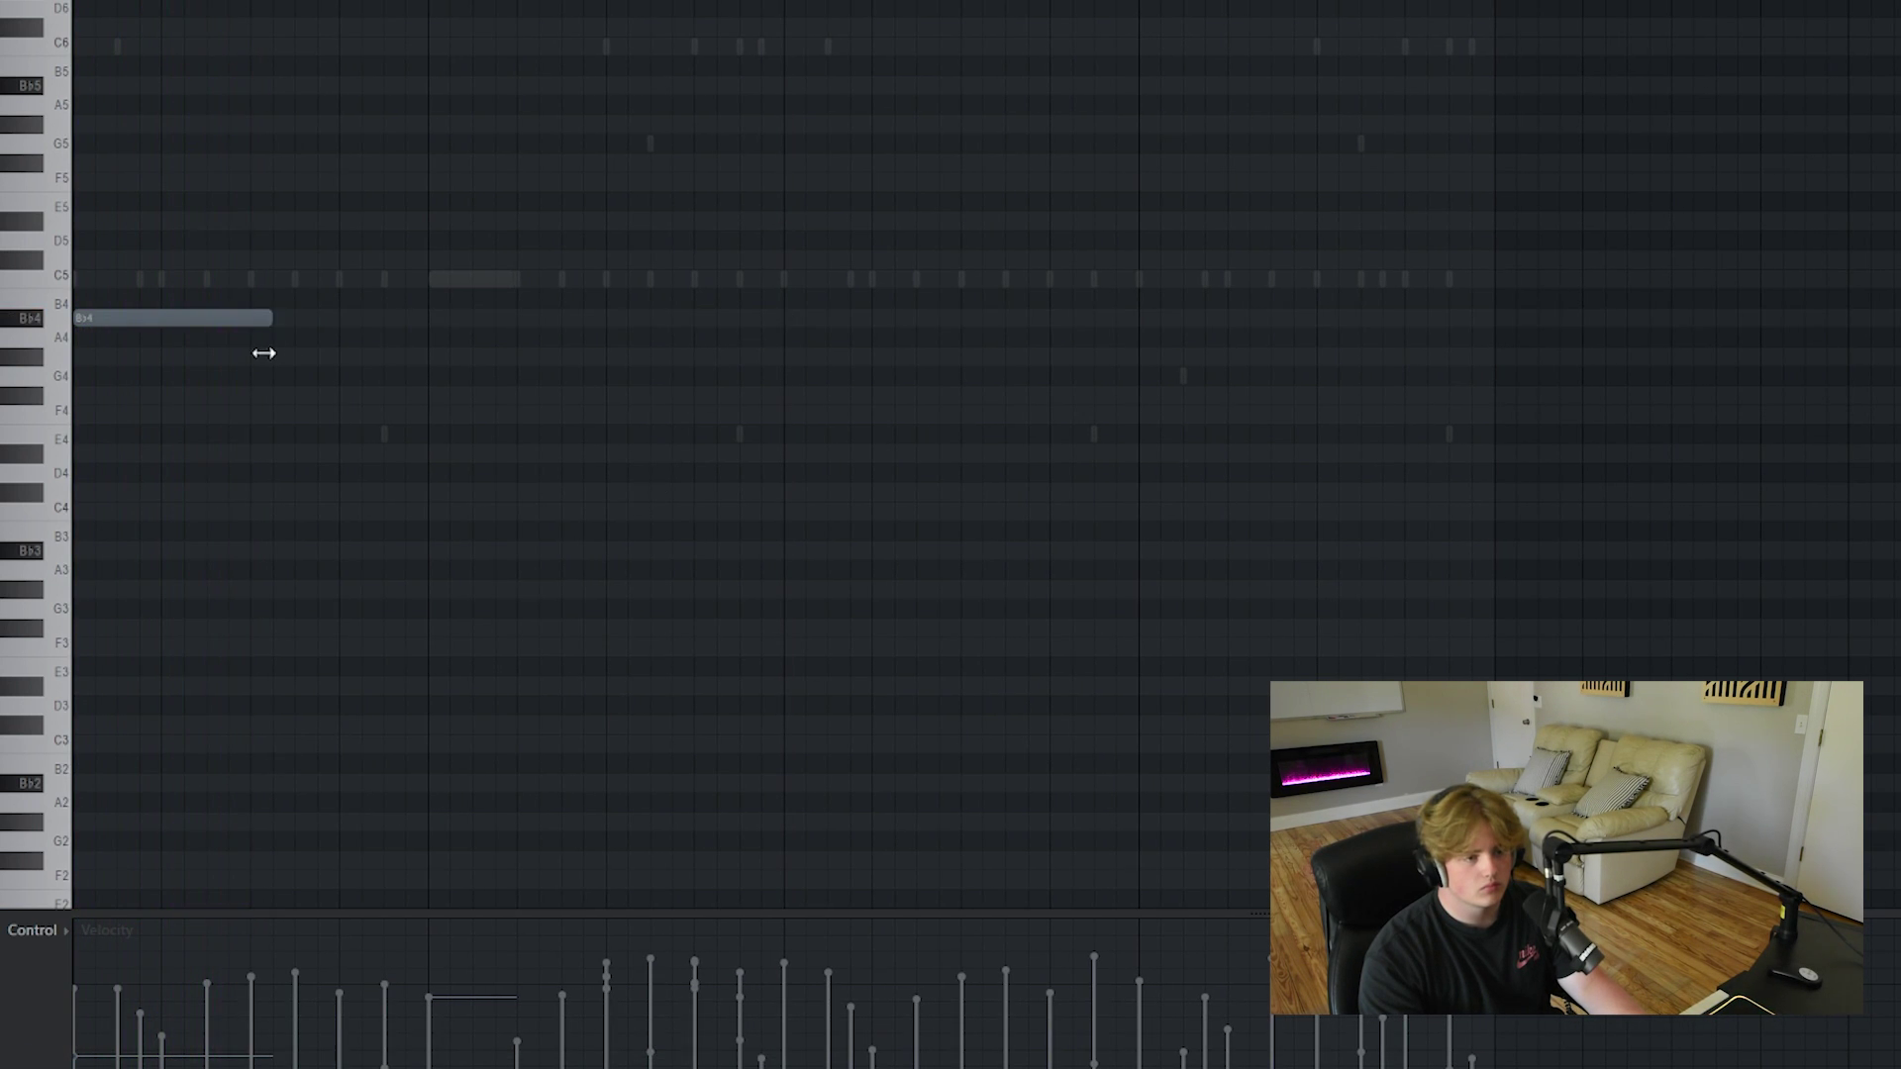
Continue the bass line in bar 2 with E♭4, F4, D♭5, A♭4, C5 and B♭4 notes.
key(space)
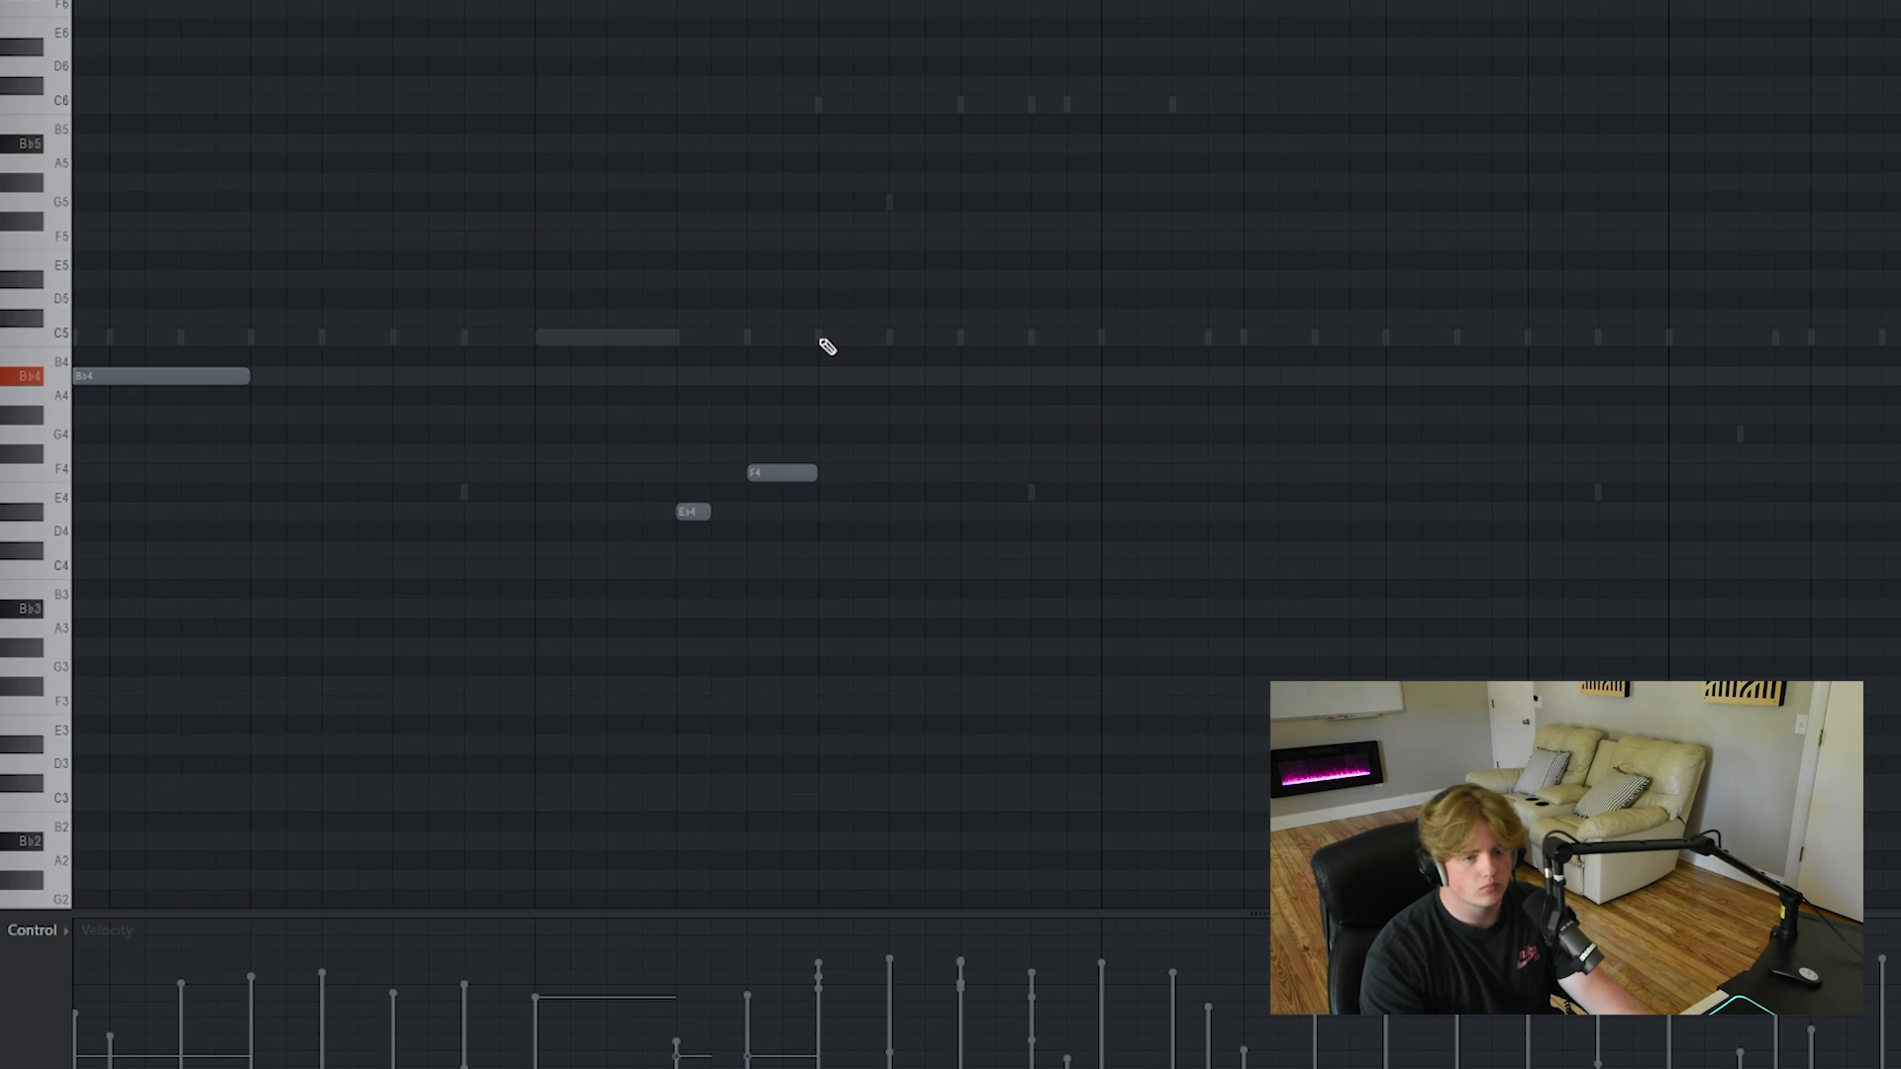
drag(823, 338, 832, 323)
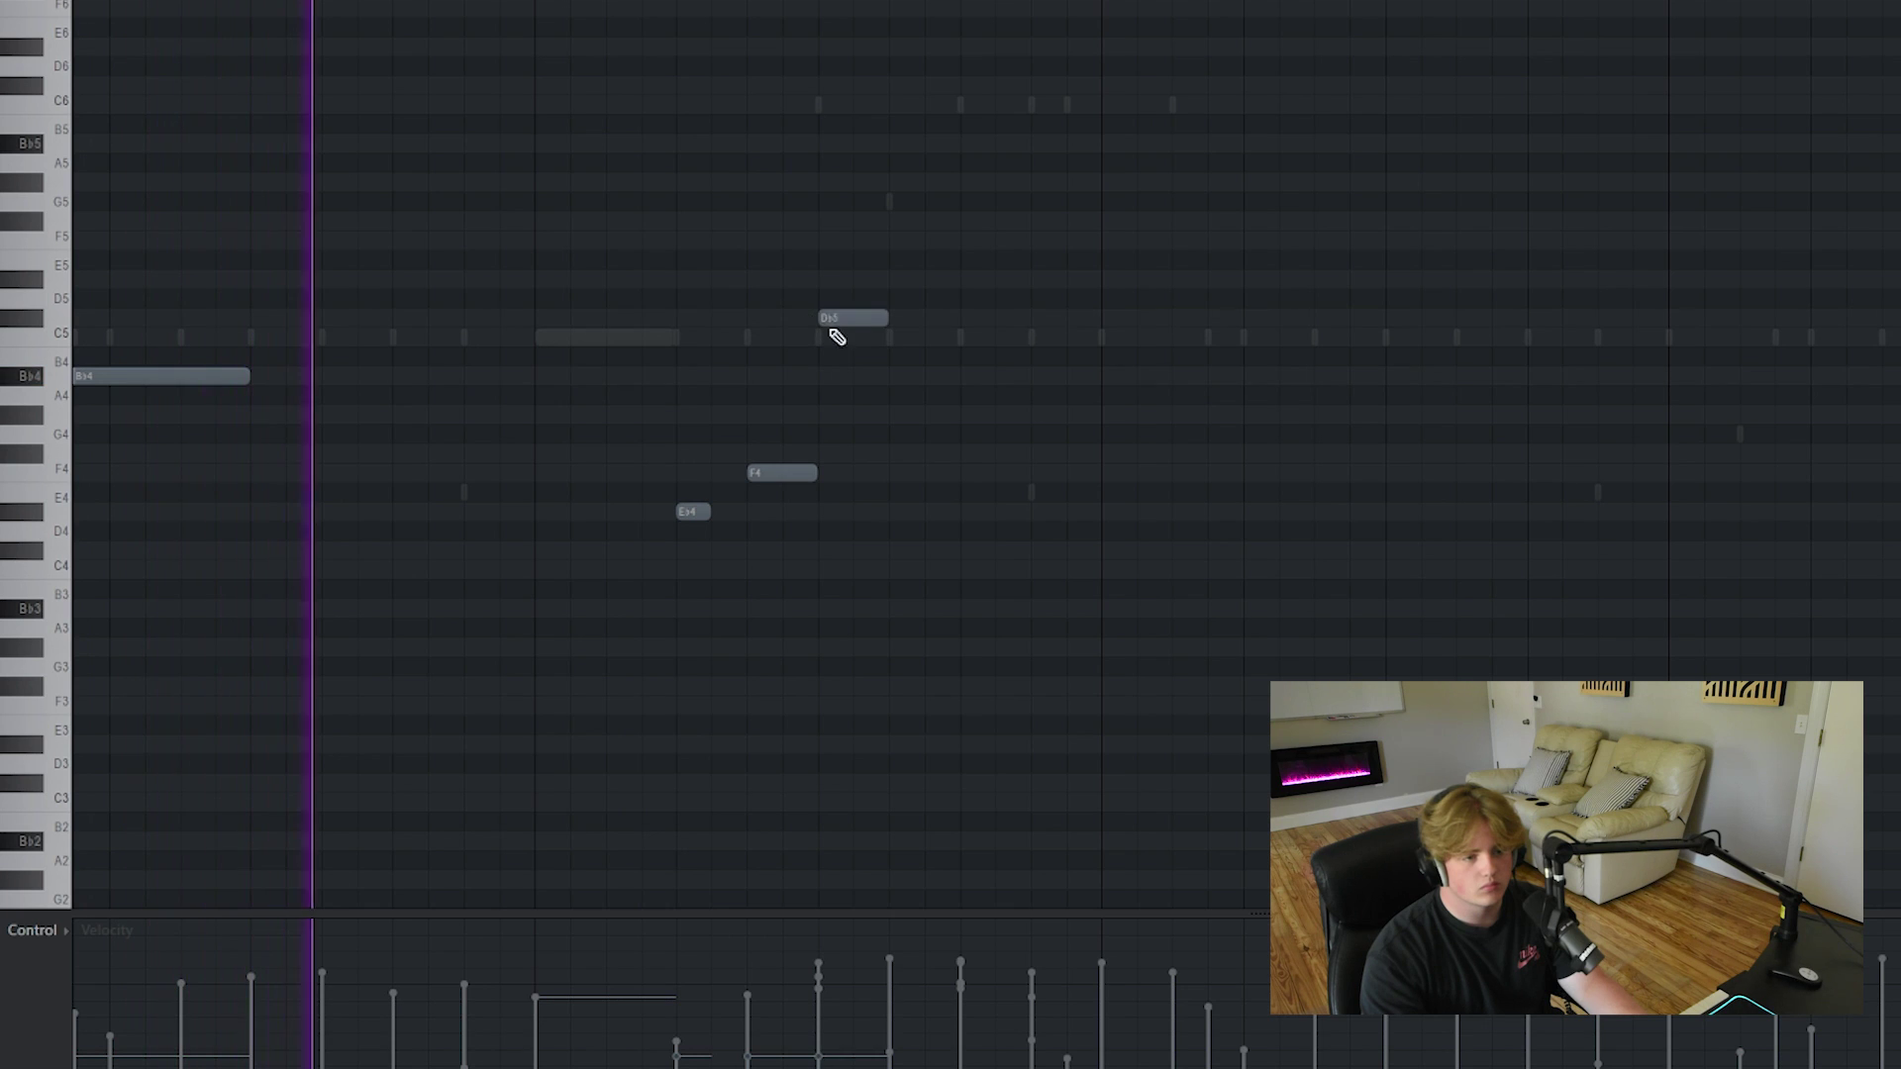
click(906, 377)
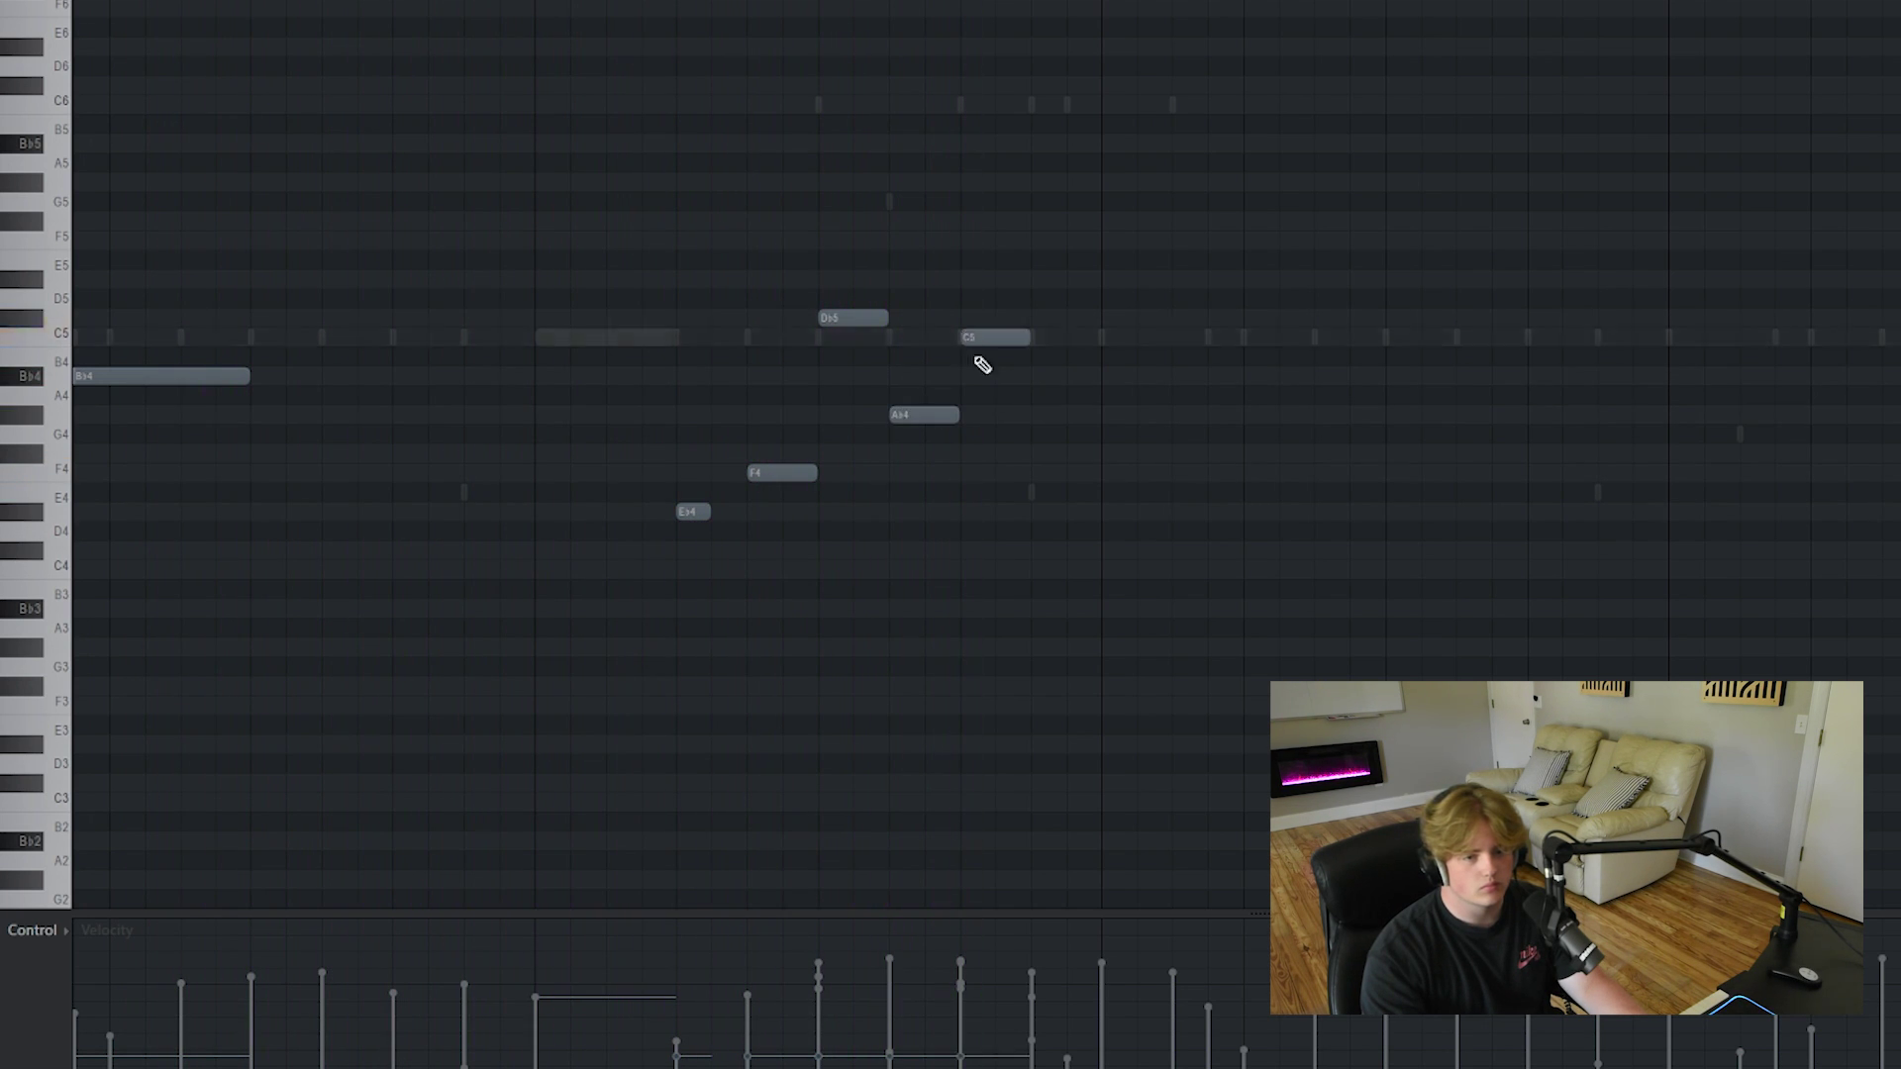
key(space)
scroll(1109, 459, down, 2)
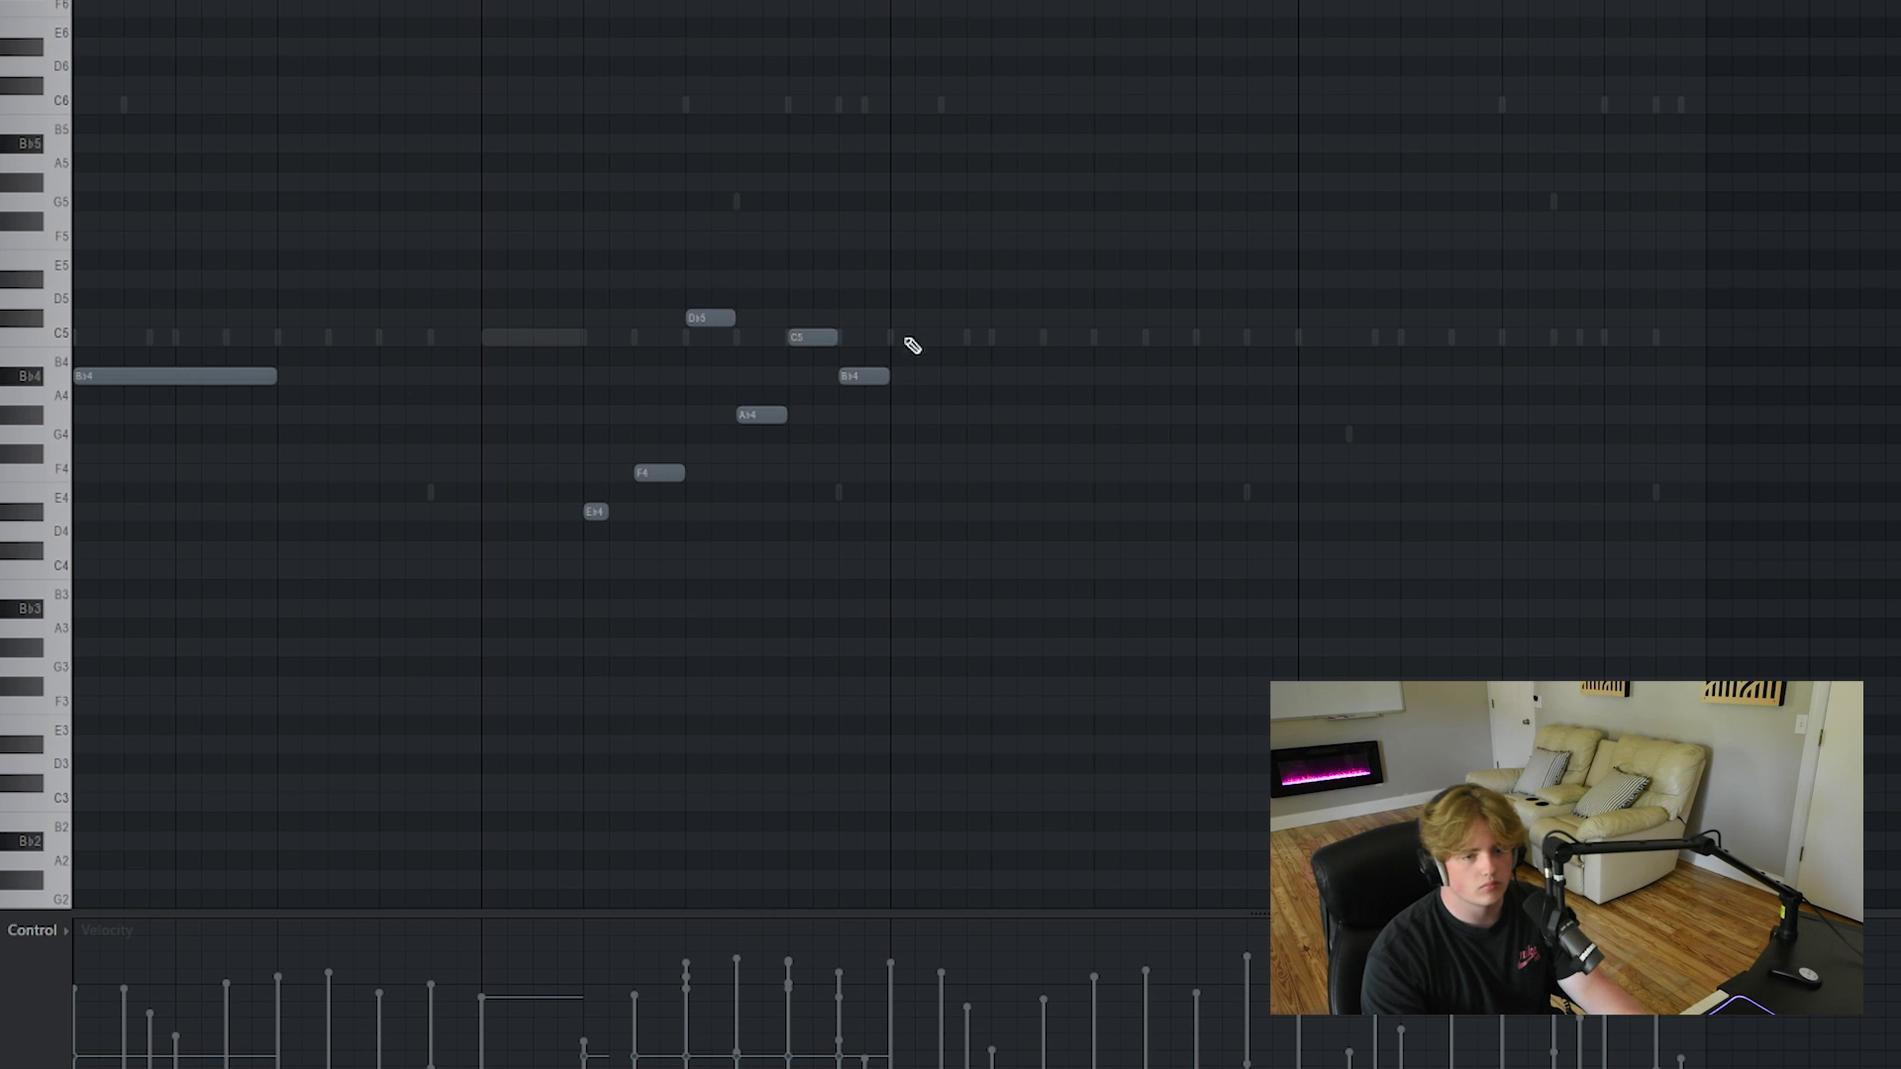
Add C5, A♭4, C5, B♭4 and E♭5 notes across bars 3 and 4, and transpose the whole line down one octave.
click(902, 338)
drag(892, 341, 1297, 338)
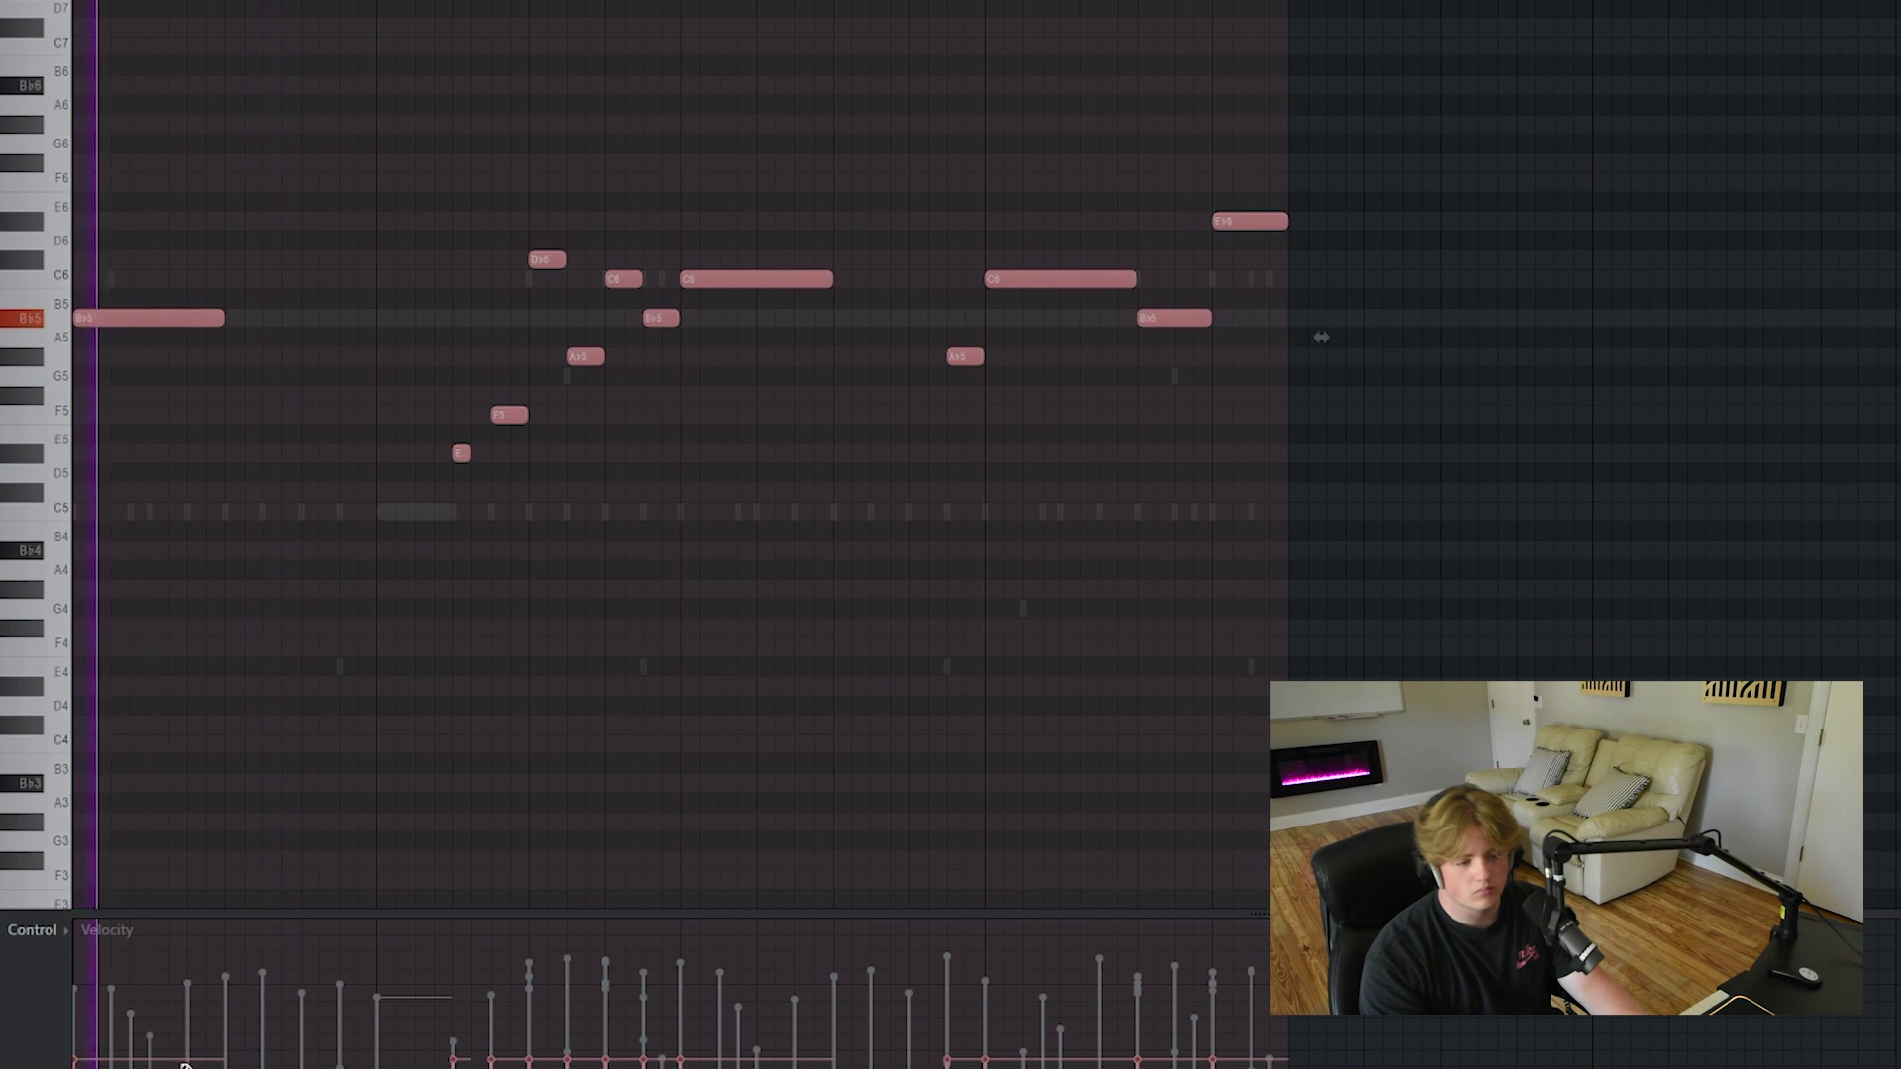
key(ctrl+d)
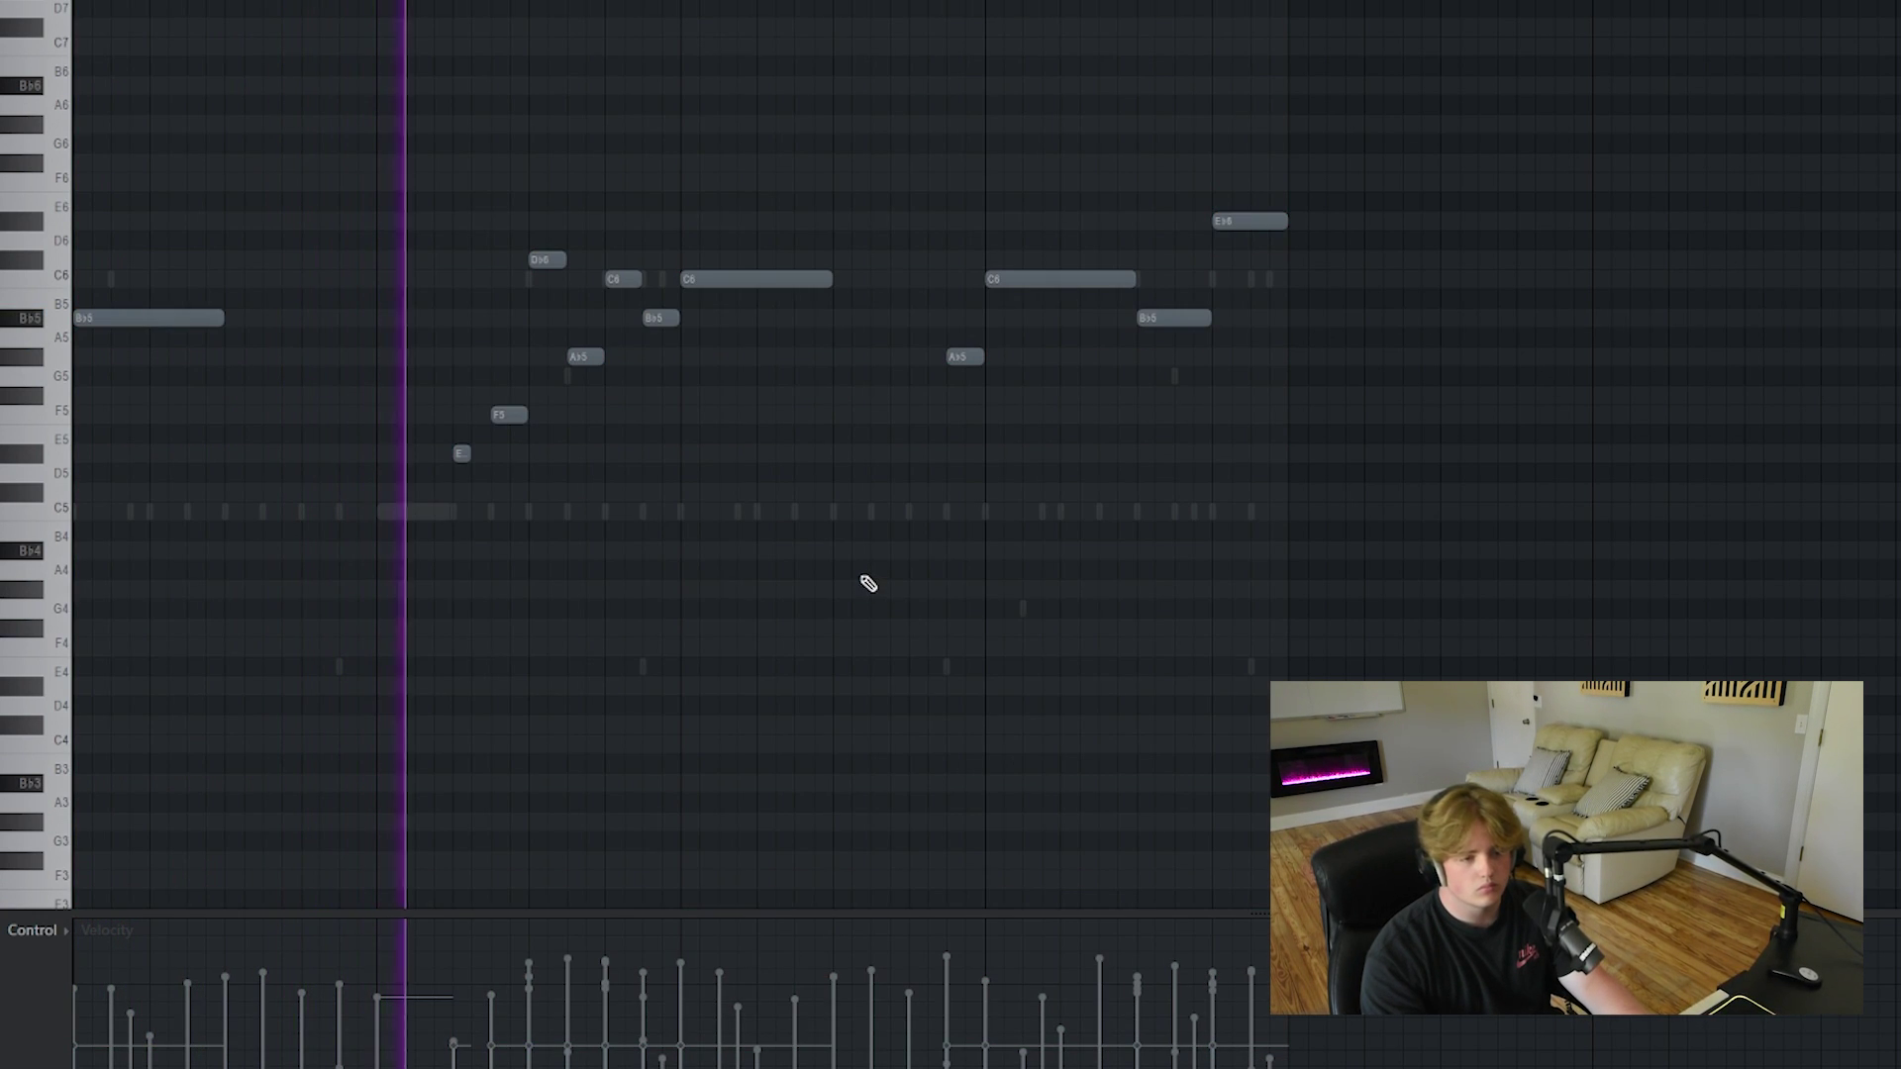
key(ctrl+Down)
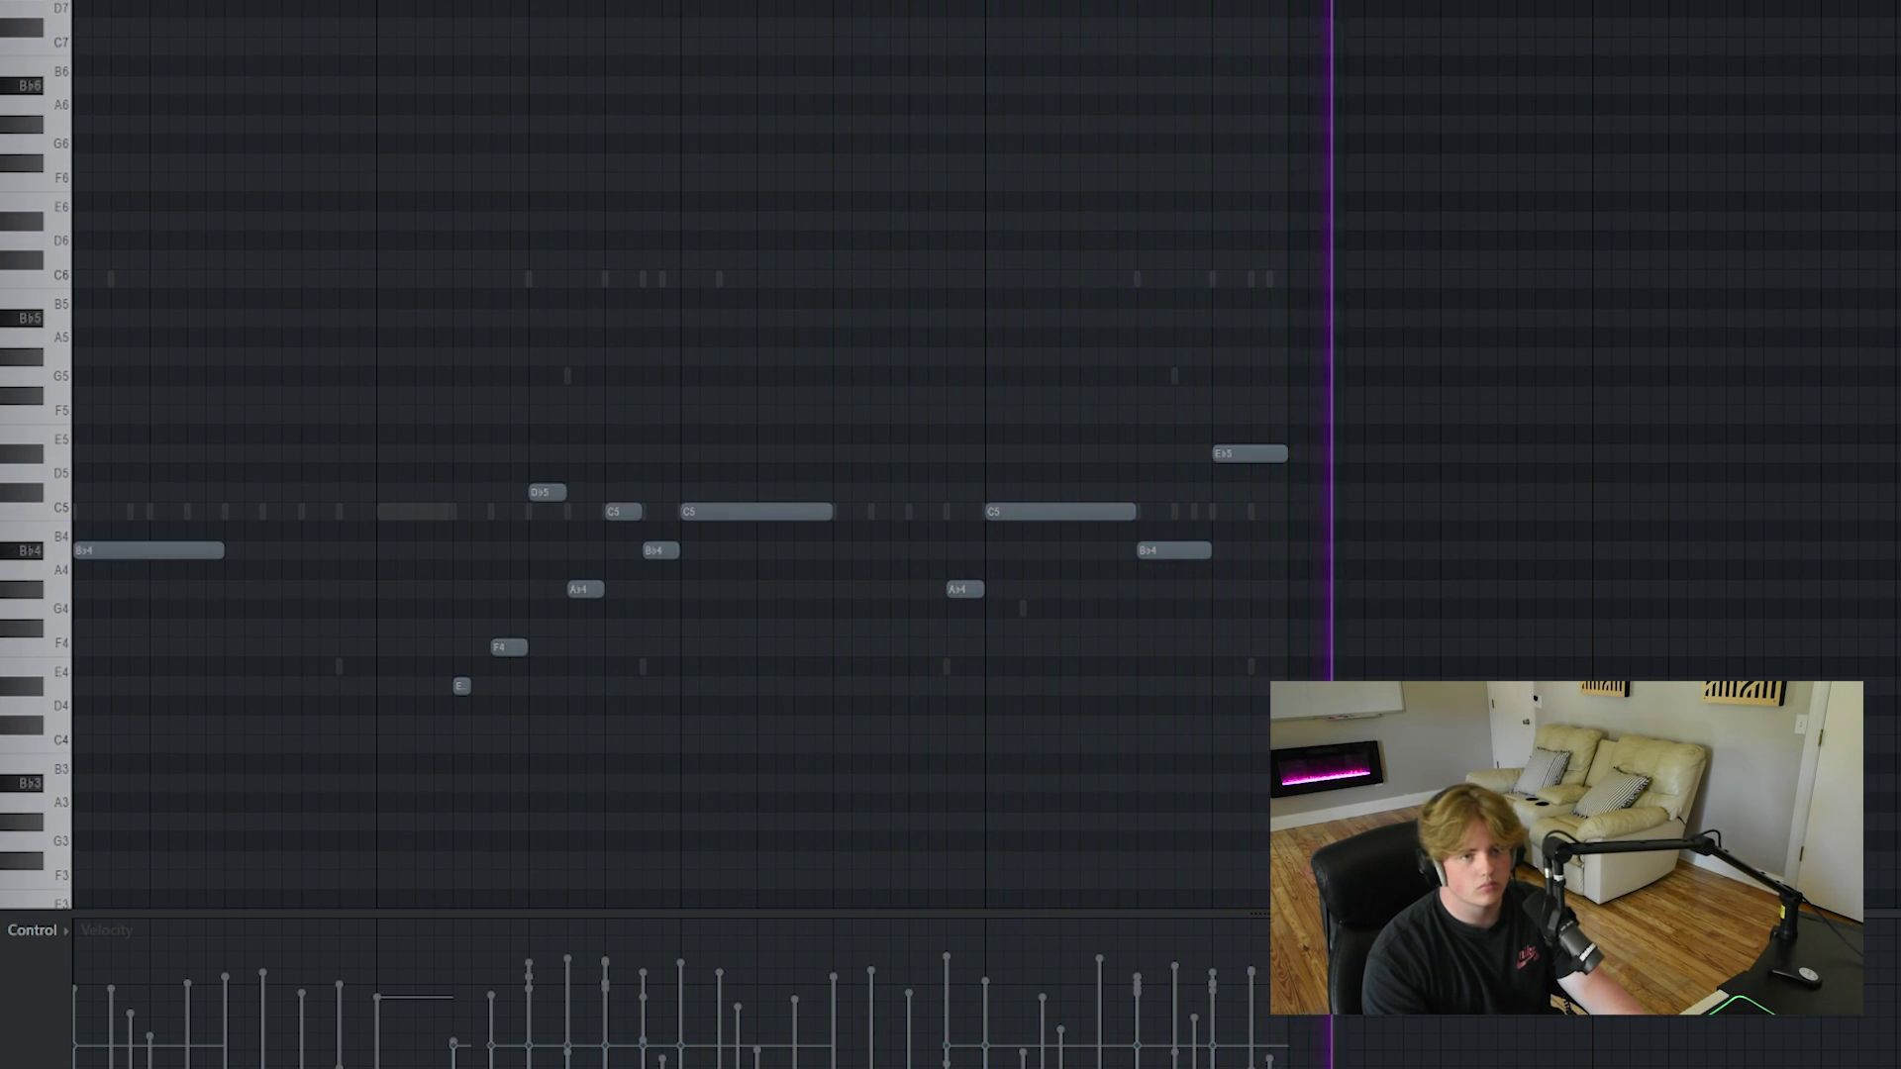
Rename the bass channel as Sub.
key(F6)
right_click(322, 594)
click(355, 630)
text(Sub)
key(BackSpace)
key(BackSpace)
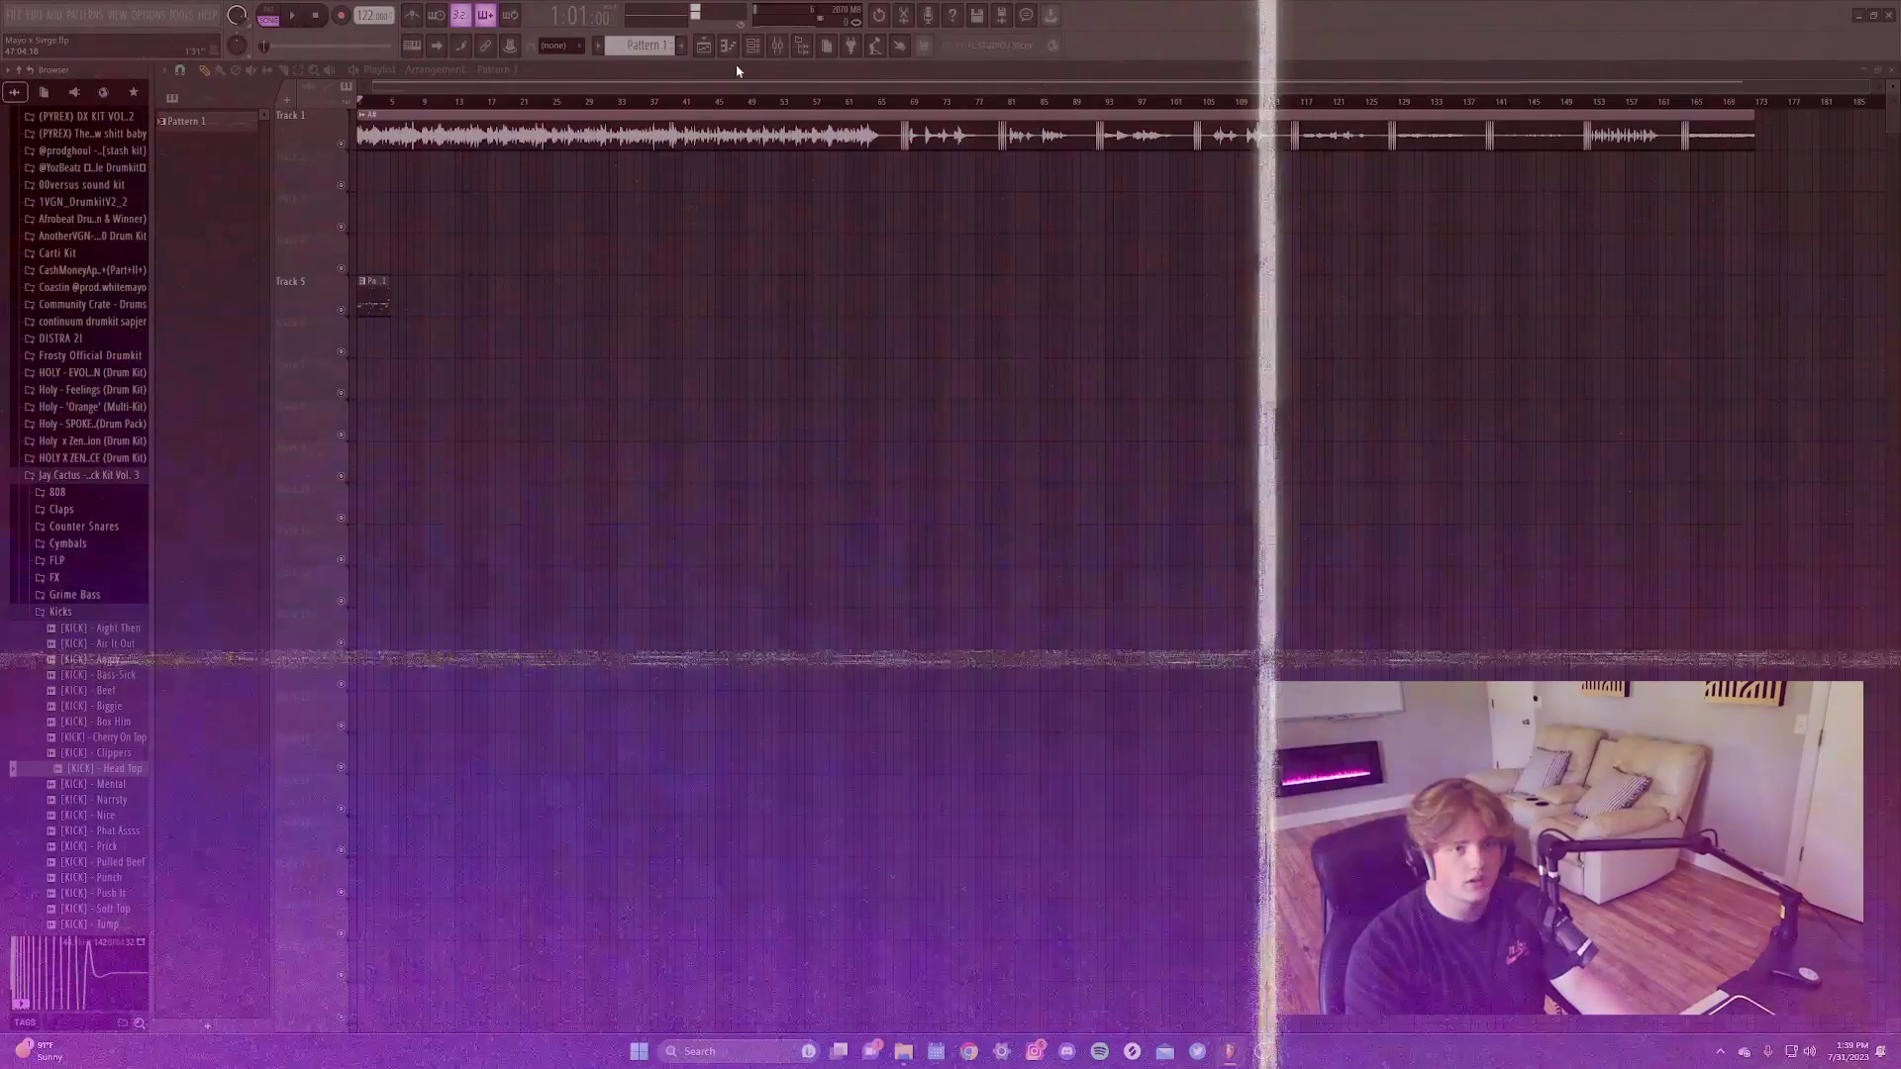
Examine the kick channel's hits in the channel rack and piano roll during playback.
click(752, 46)
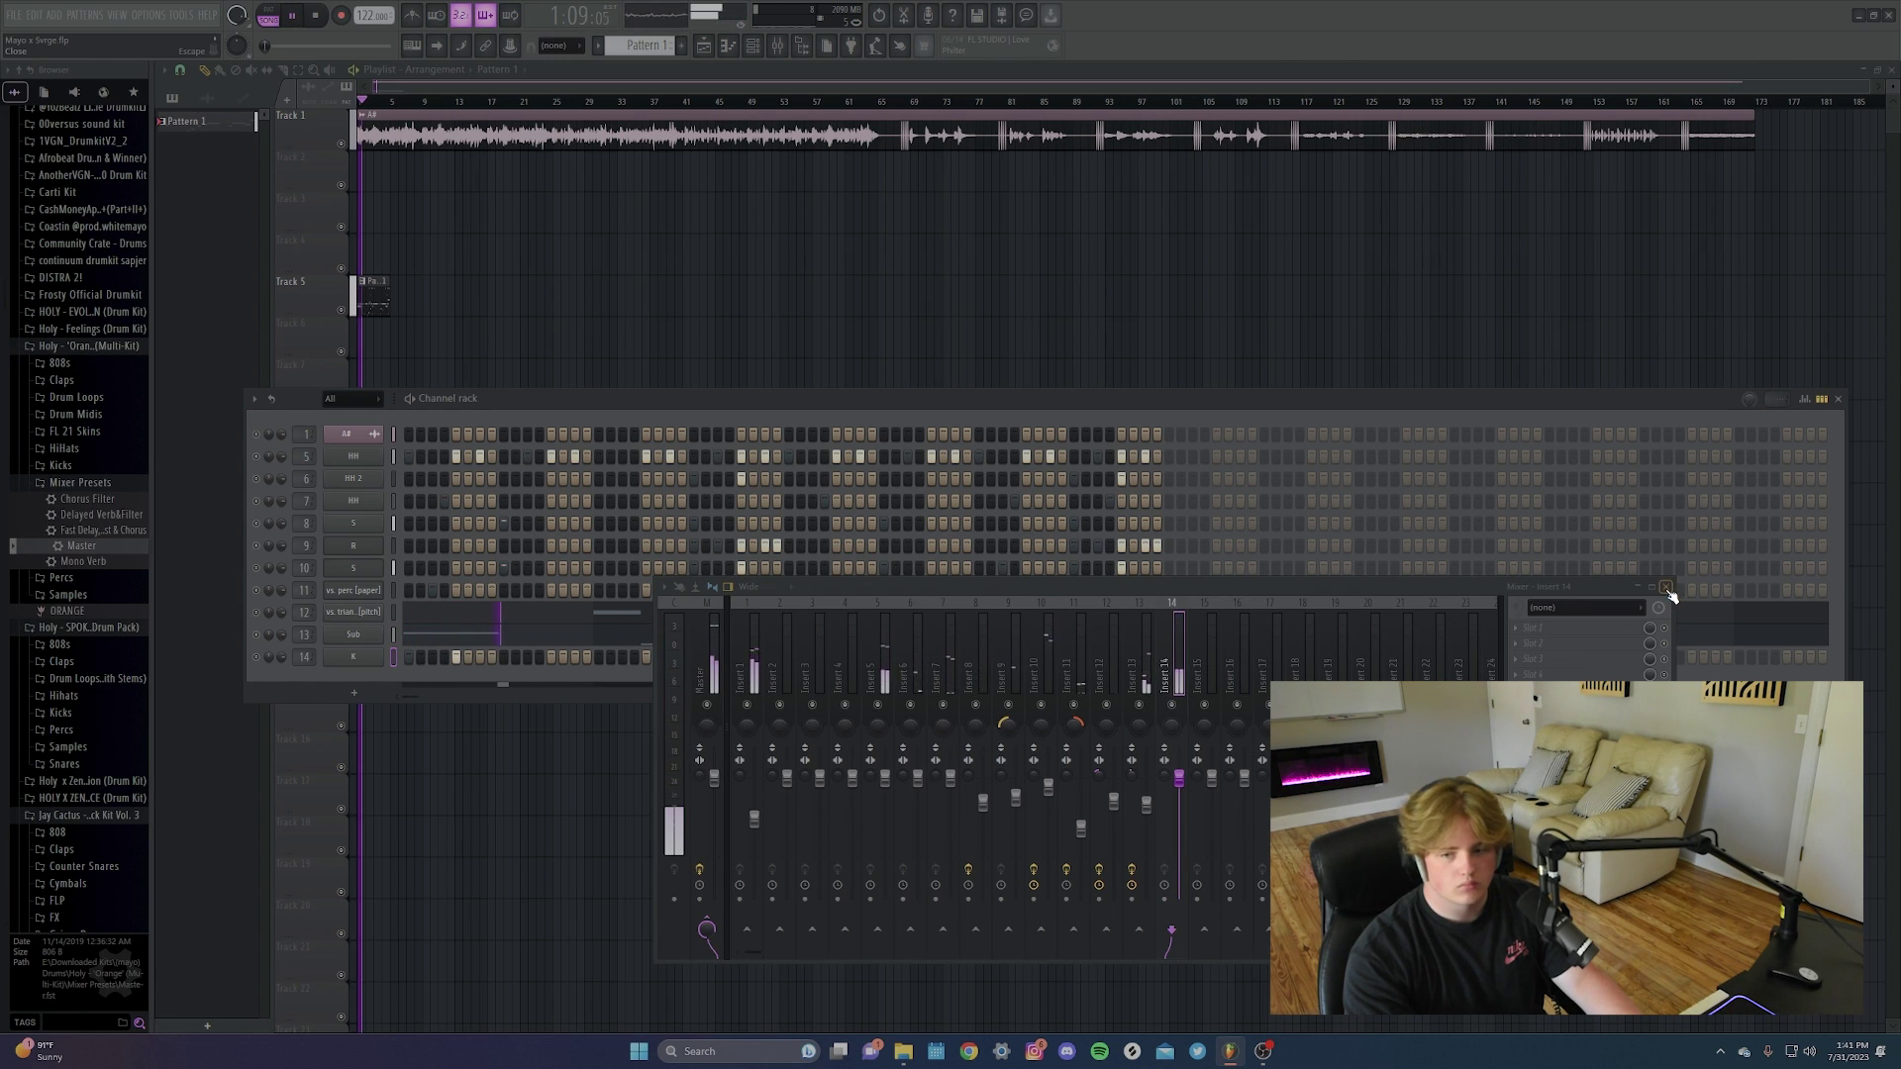
key(F9)
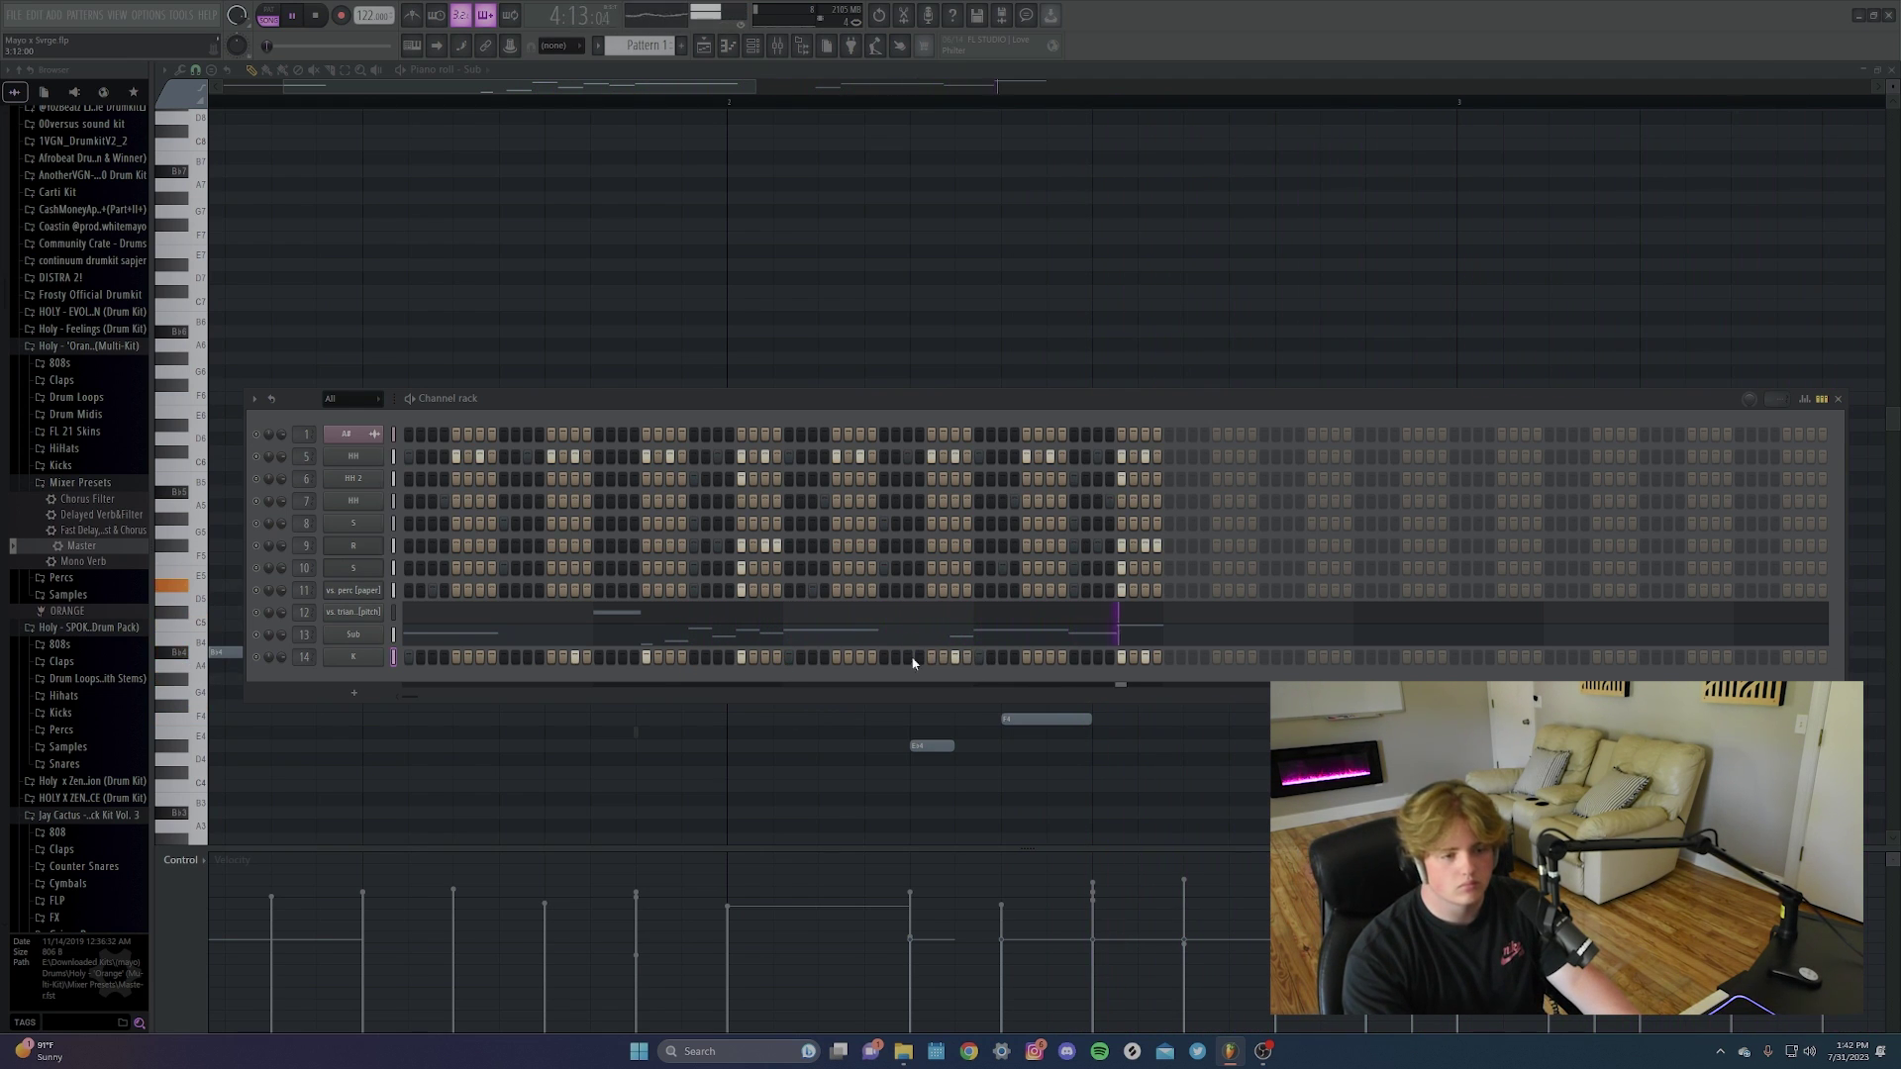
right_click(366, 661)
click(416, 655)
scroll(566, 503, down, 4)
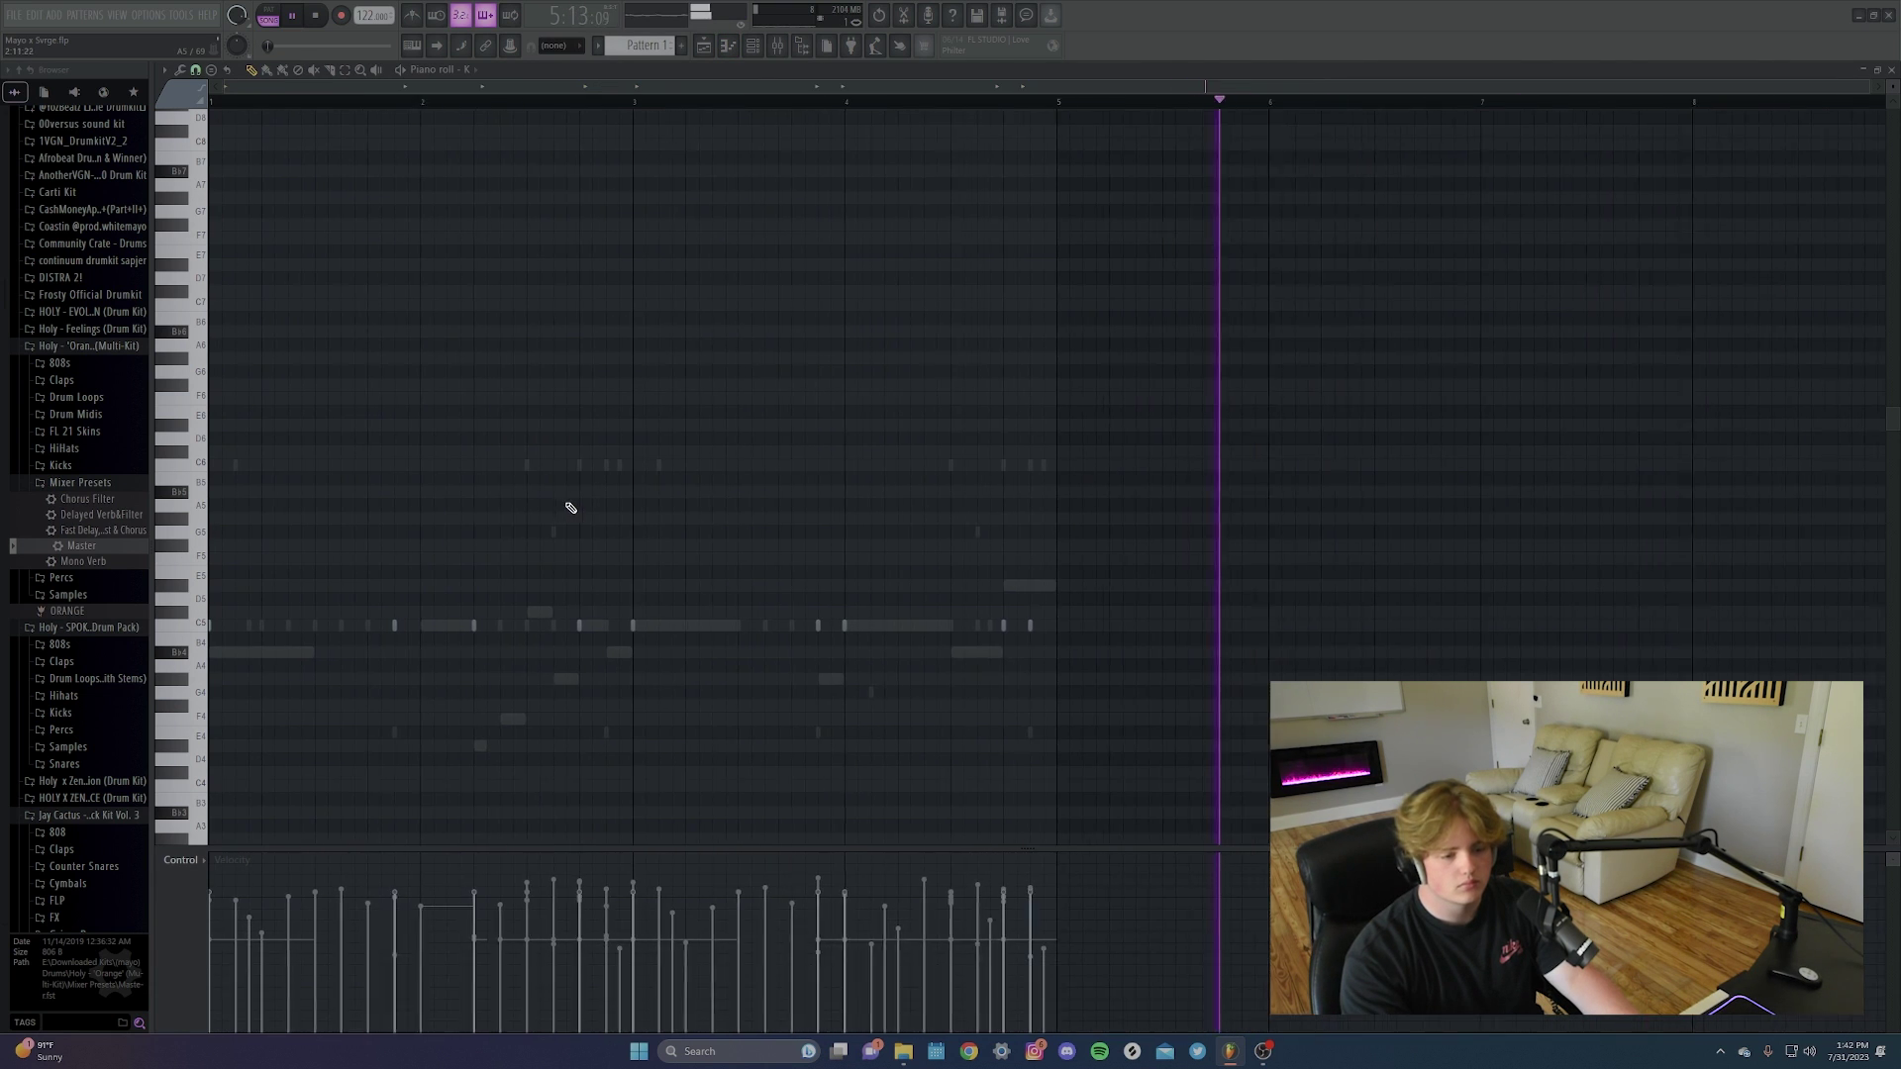
click(754, 46)
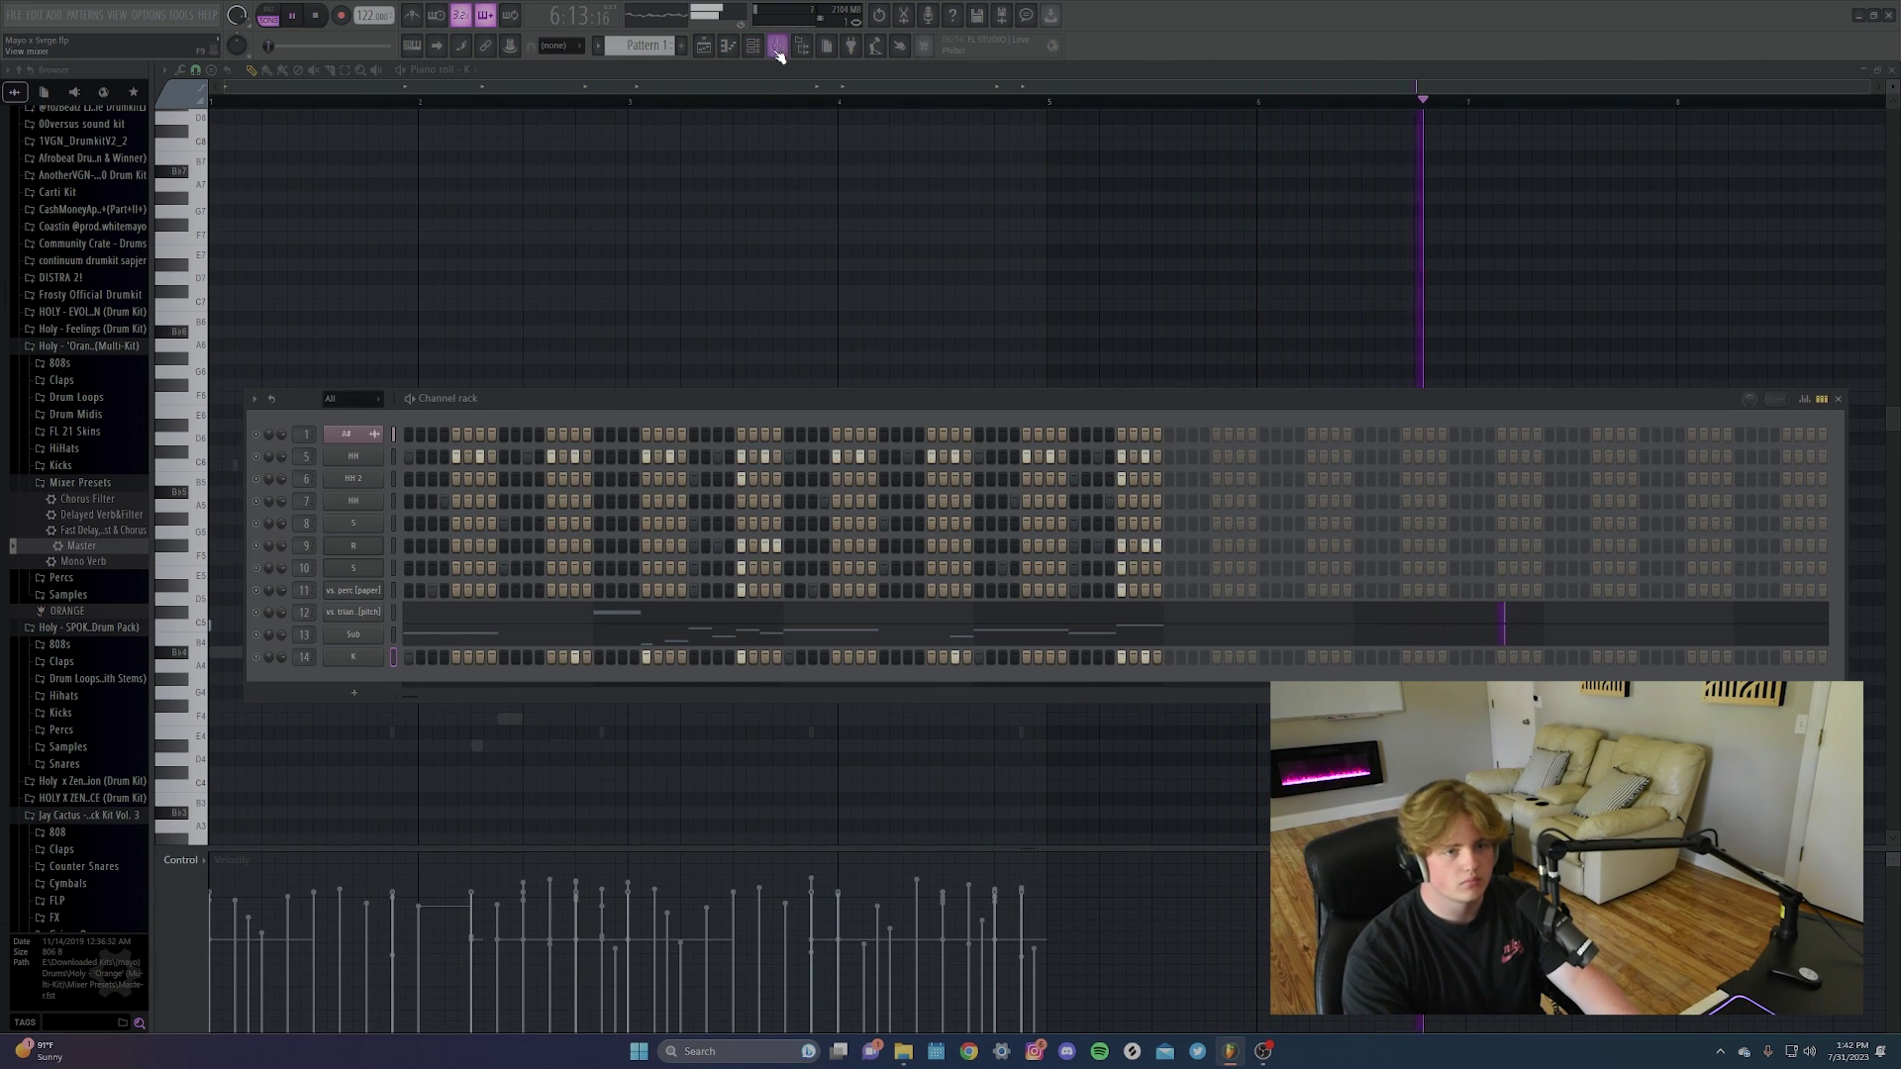
Stop playback and add Fruity Peak Controller to the first effect slot of mixer Insert 14.
key(F9)
key(space)
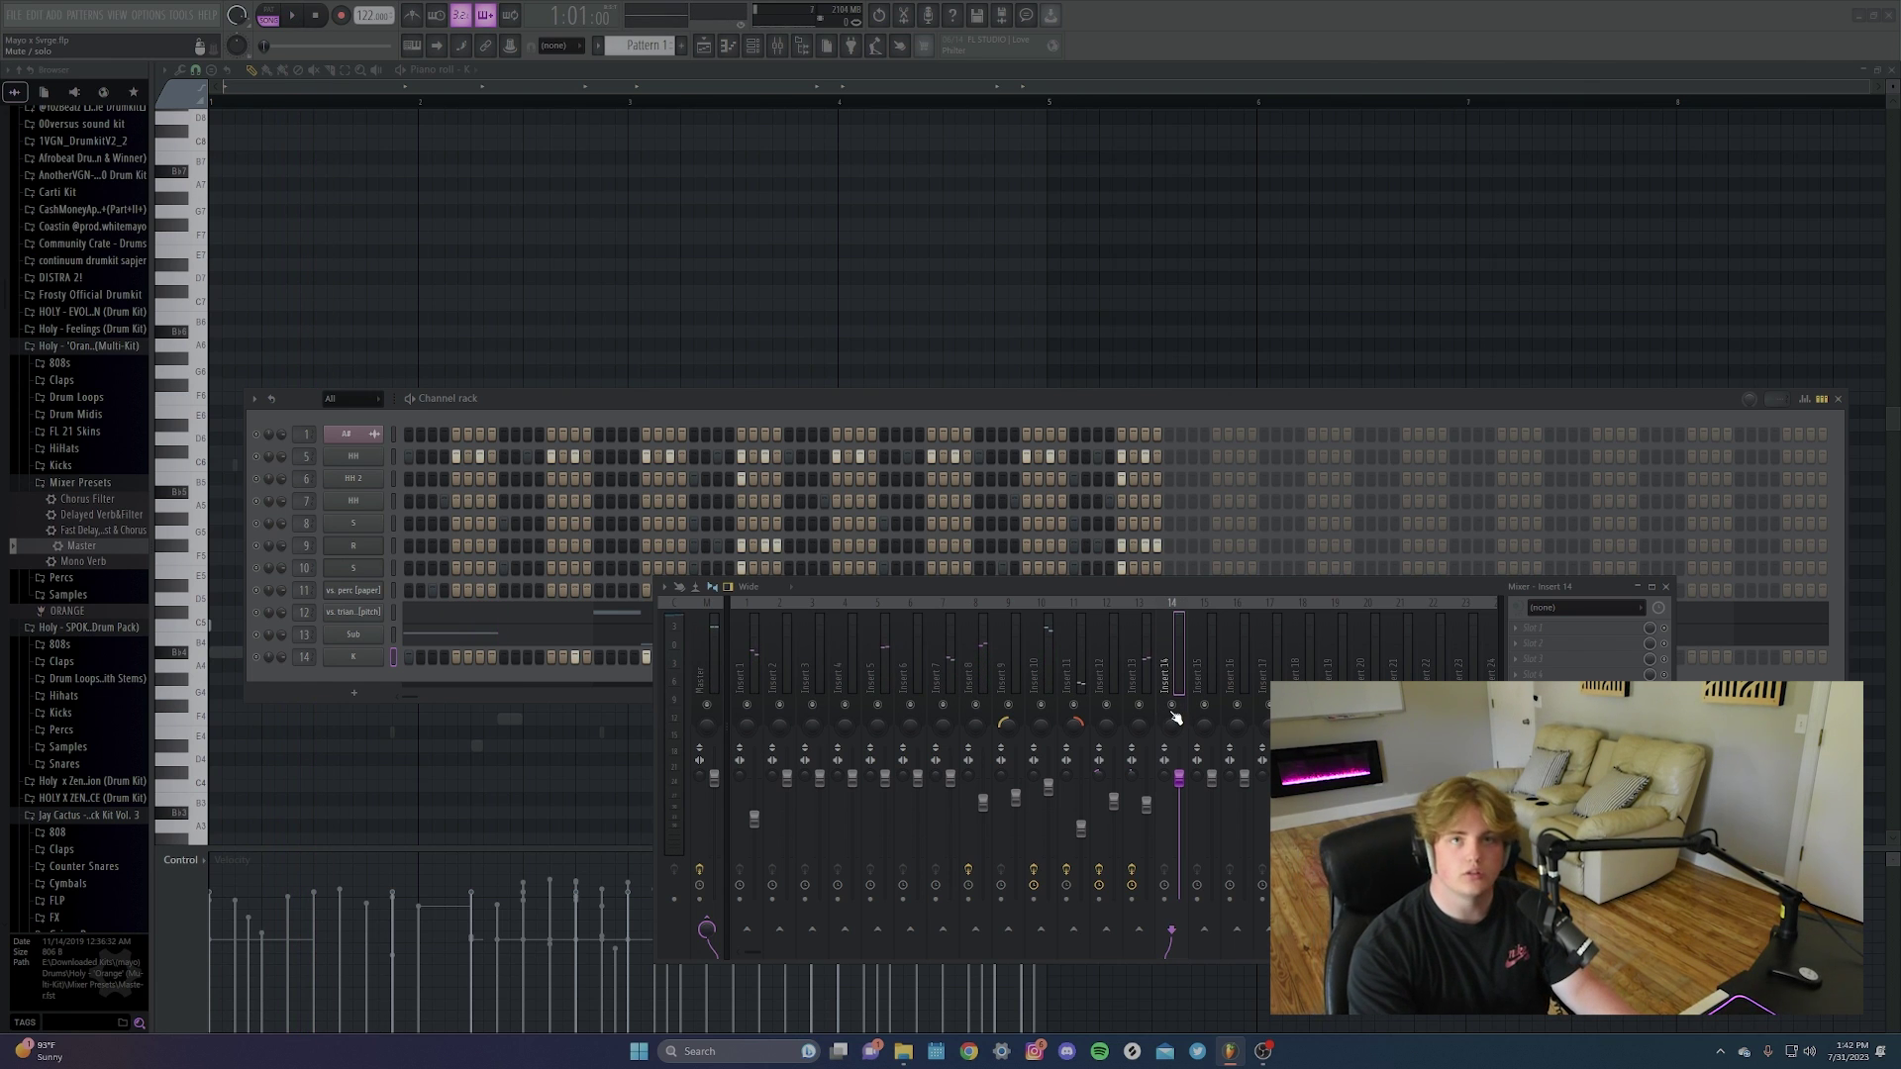
click(1535, 627)
mouse_move(1533, 643)
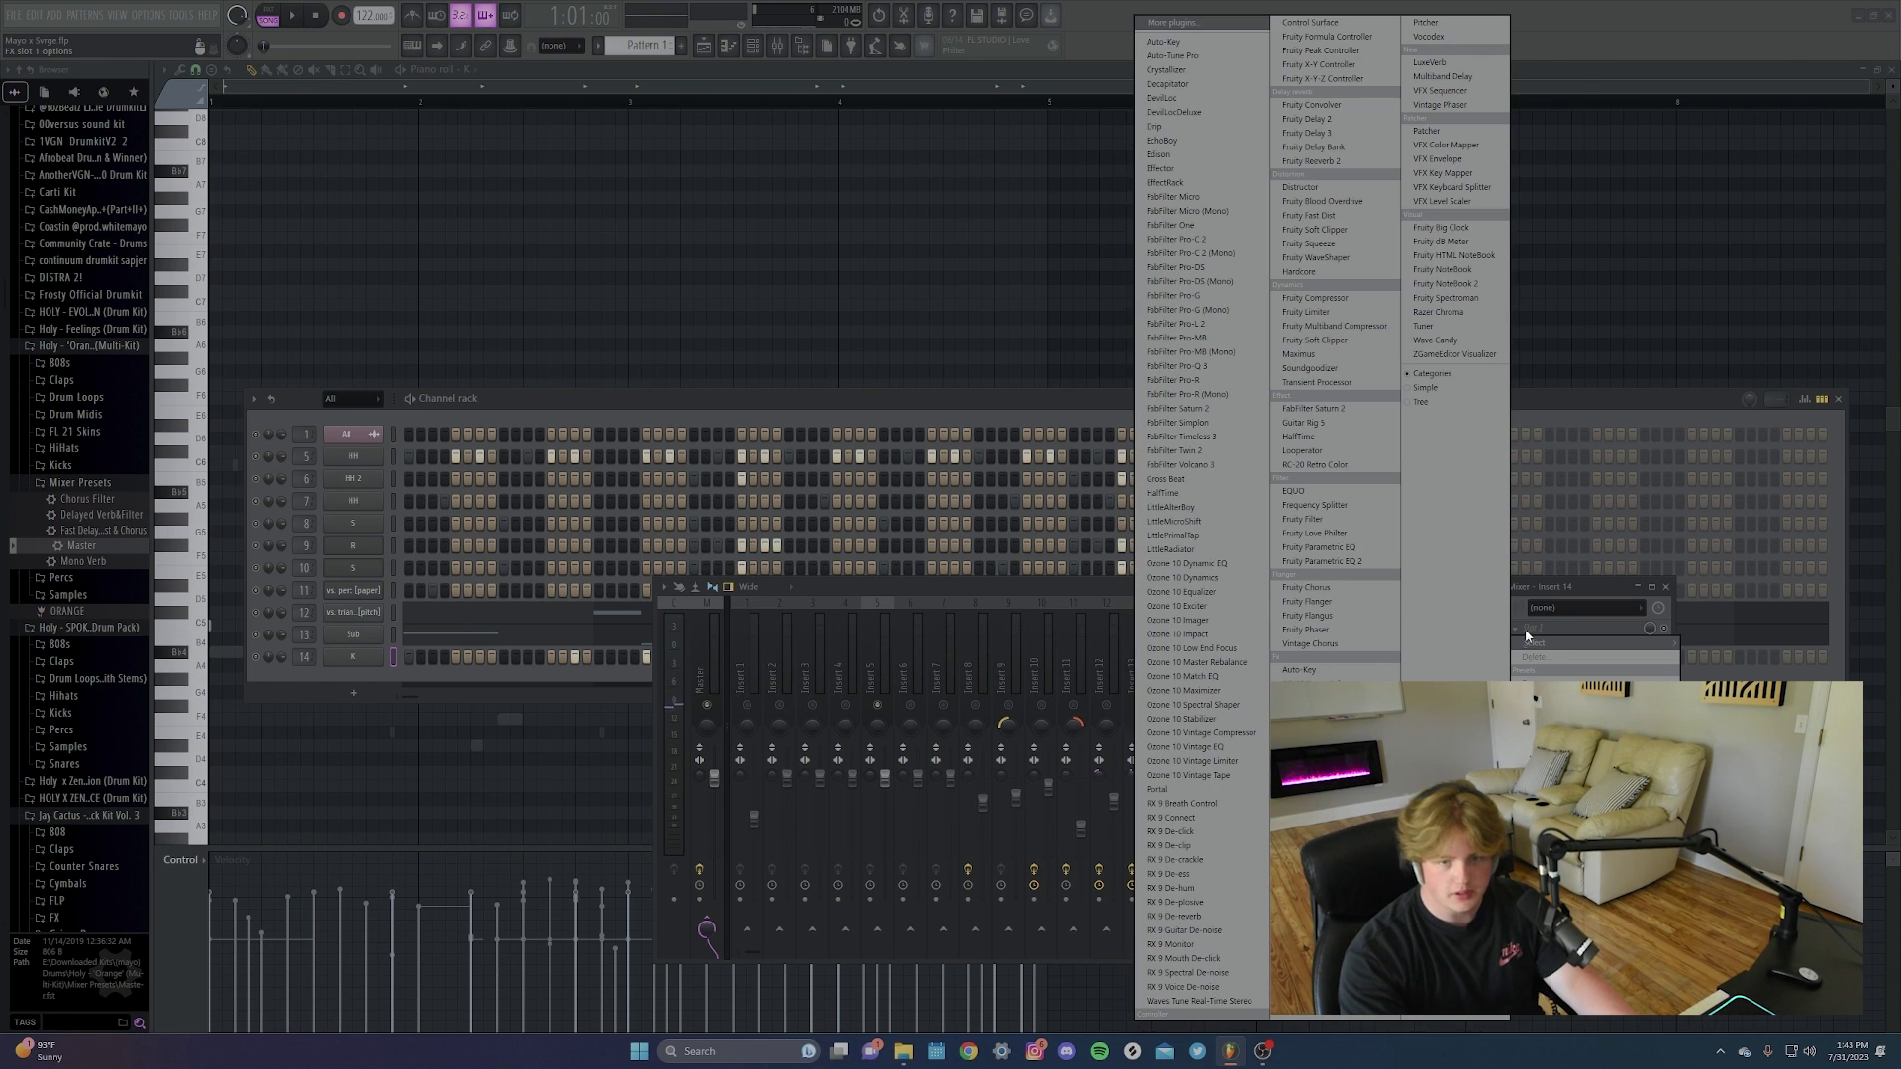
click(1352, 52)
Link Insert 5's volume fader to the peak controller on Insert 14.
click(882, 750)
right_click(887, 656)
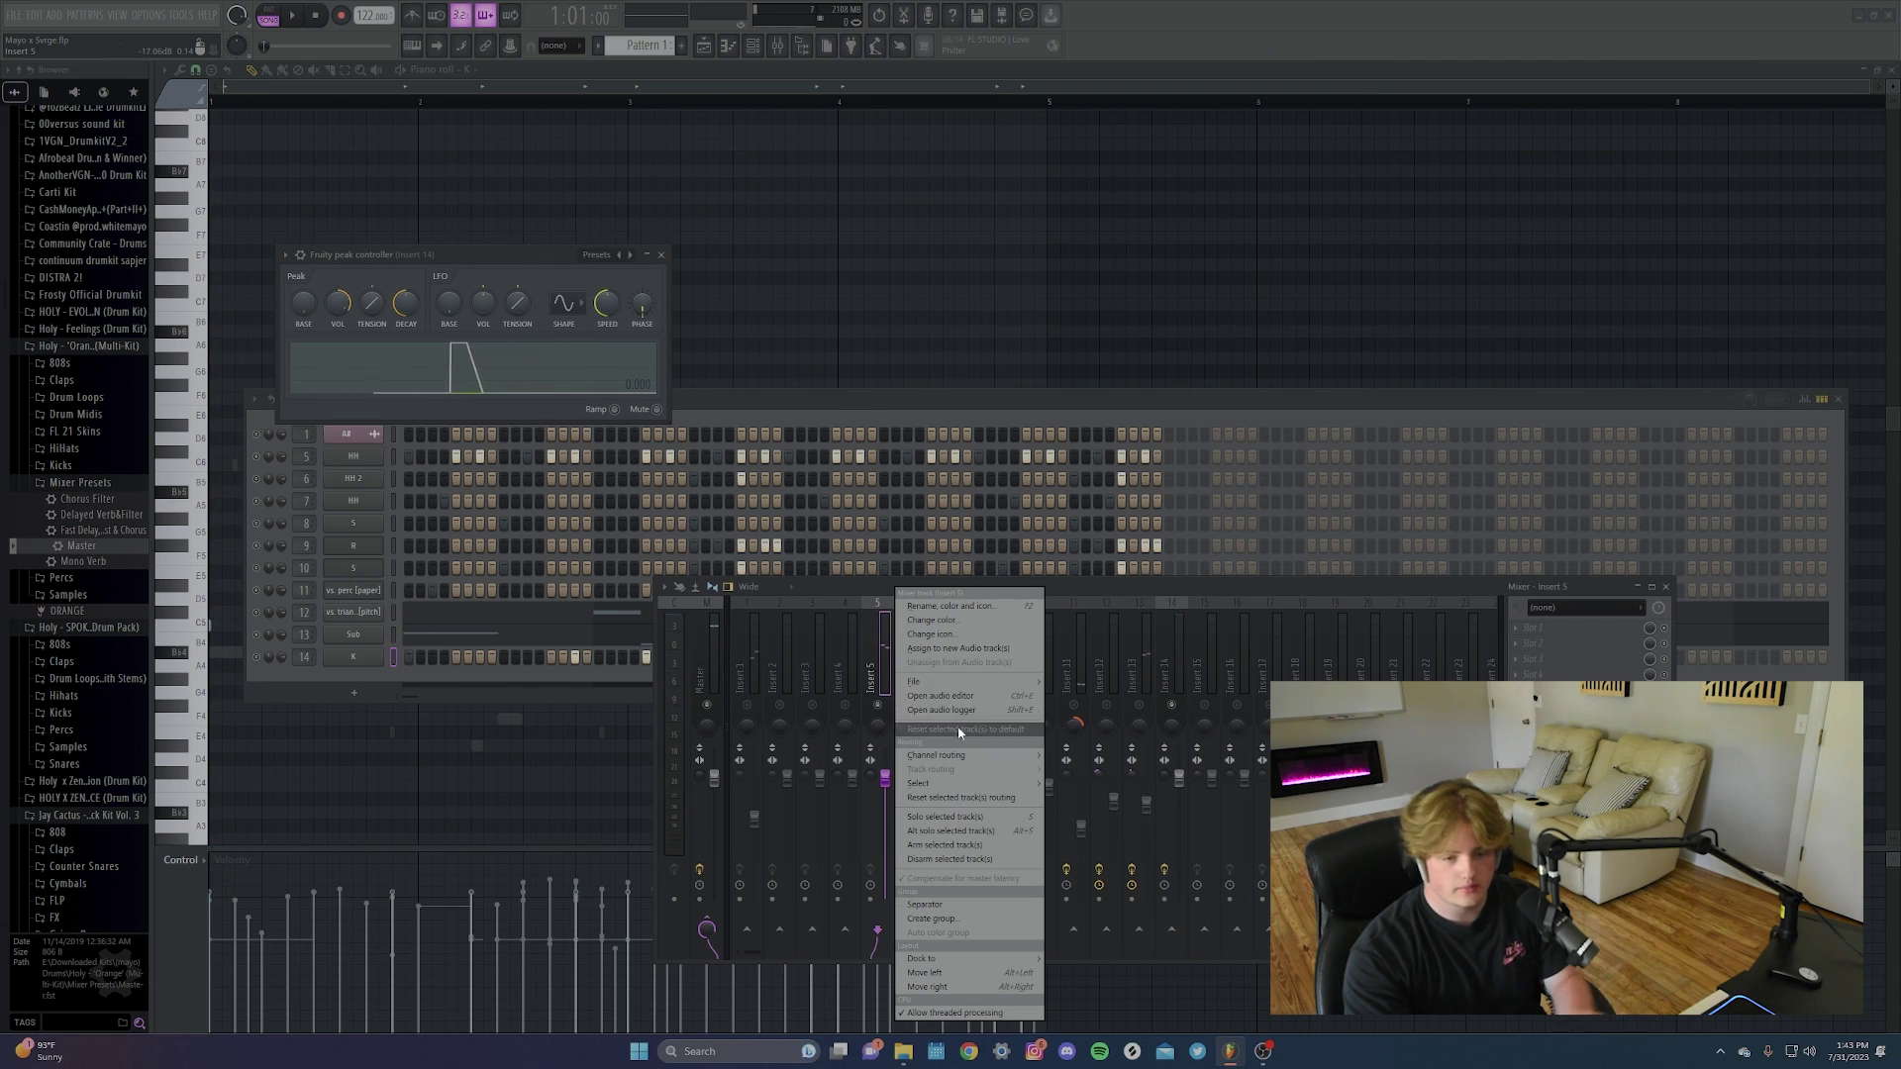
right_click(884, 778)
click(951, 931)
click(1044, 573)
click(1084, 606)
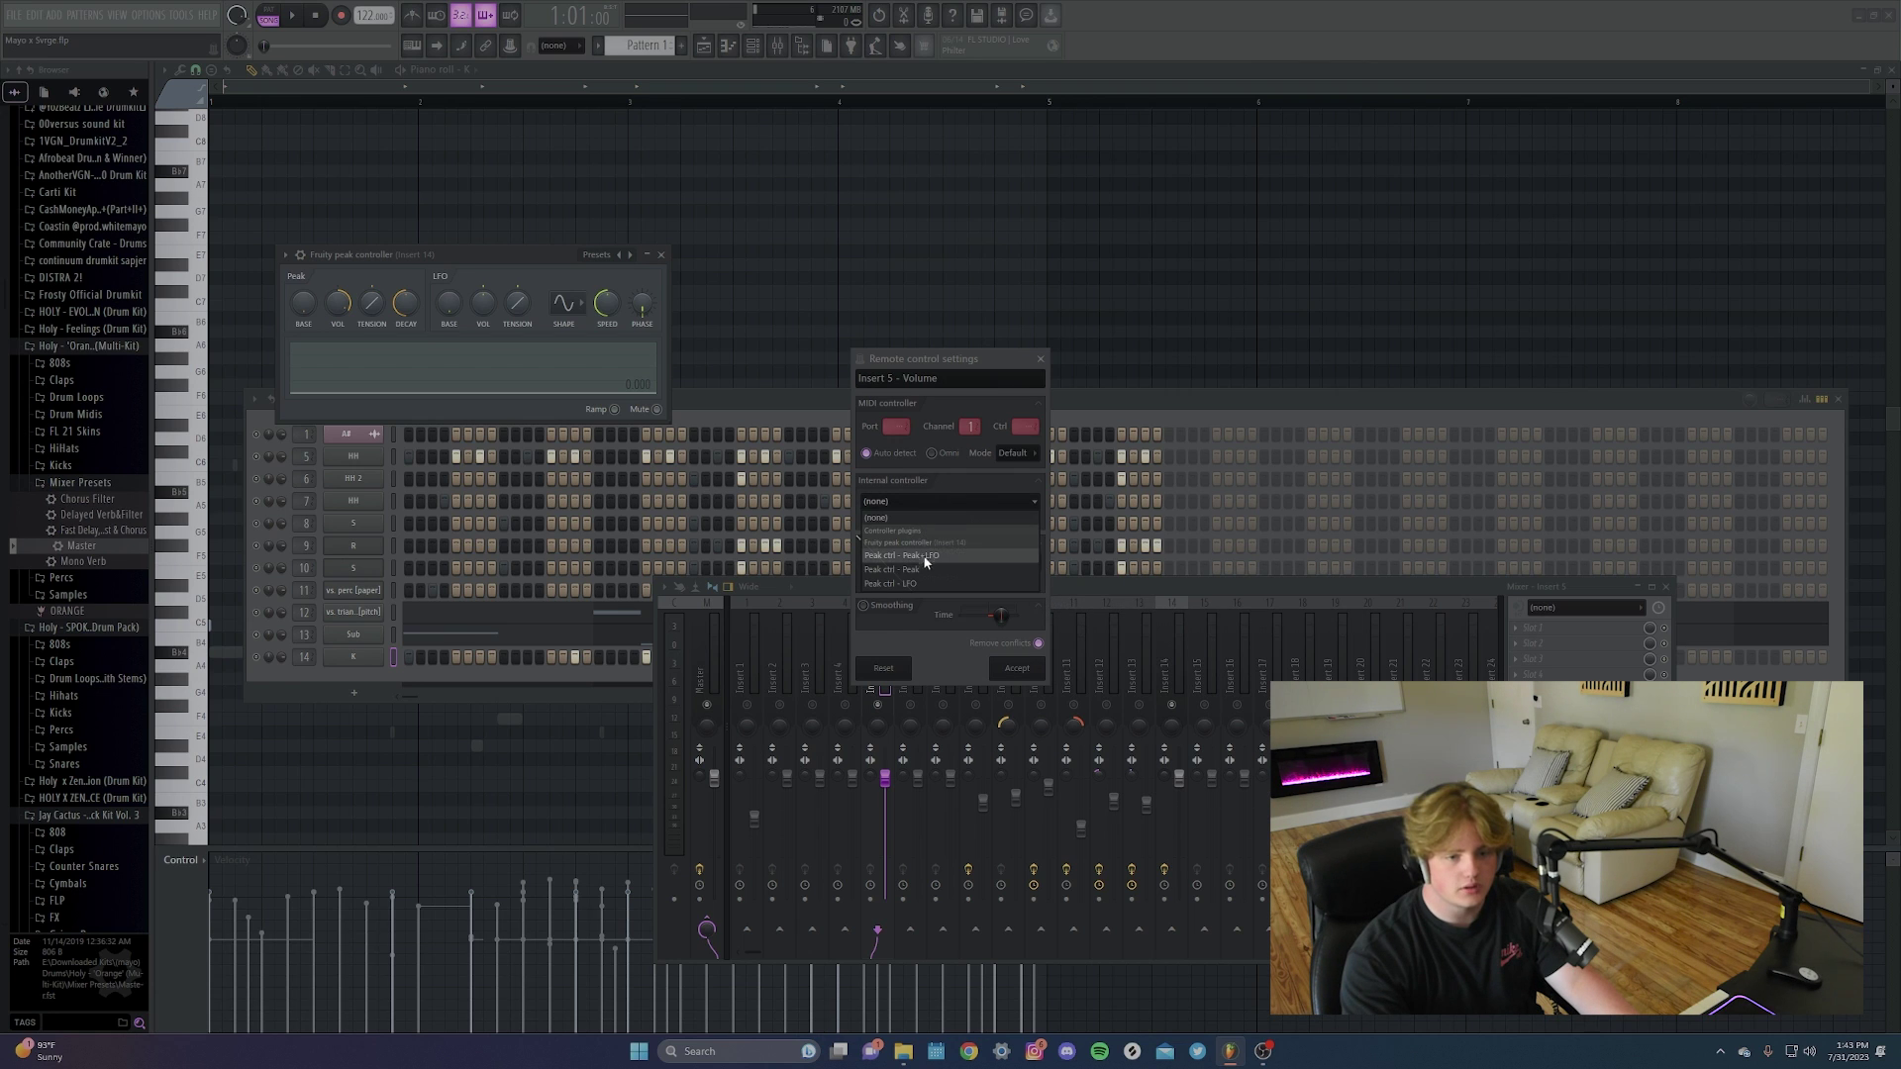
click(1015, 668)
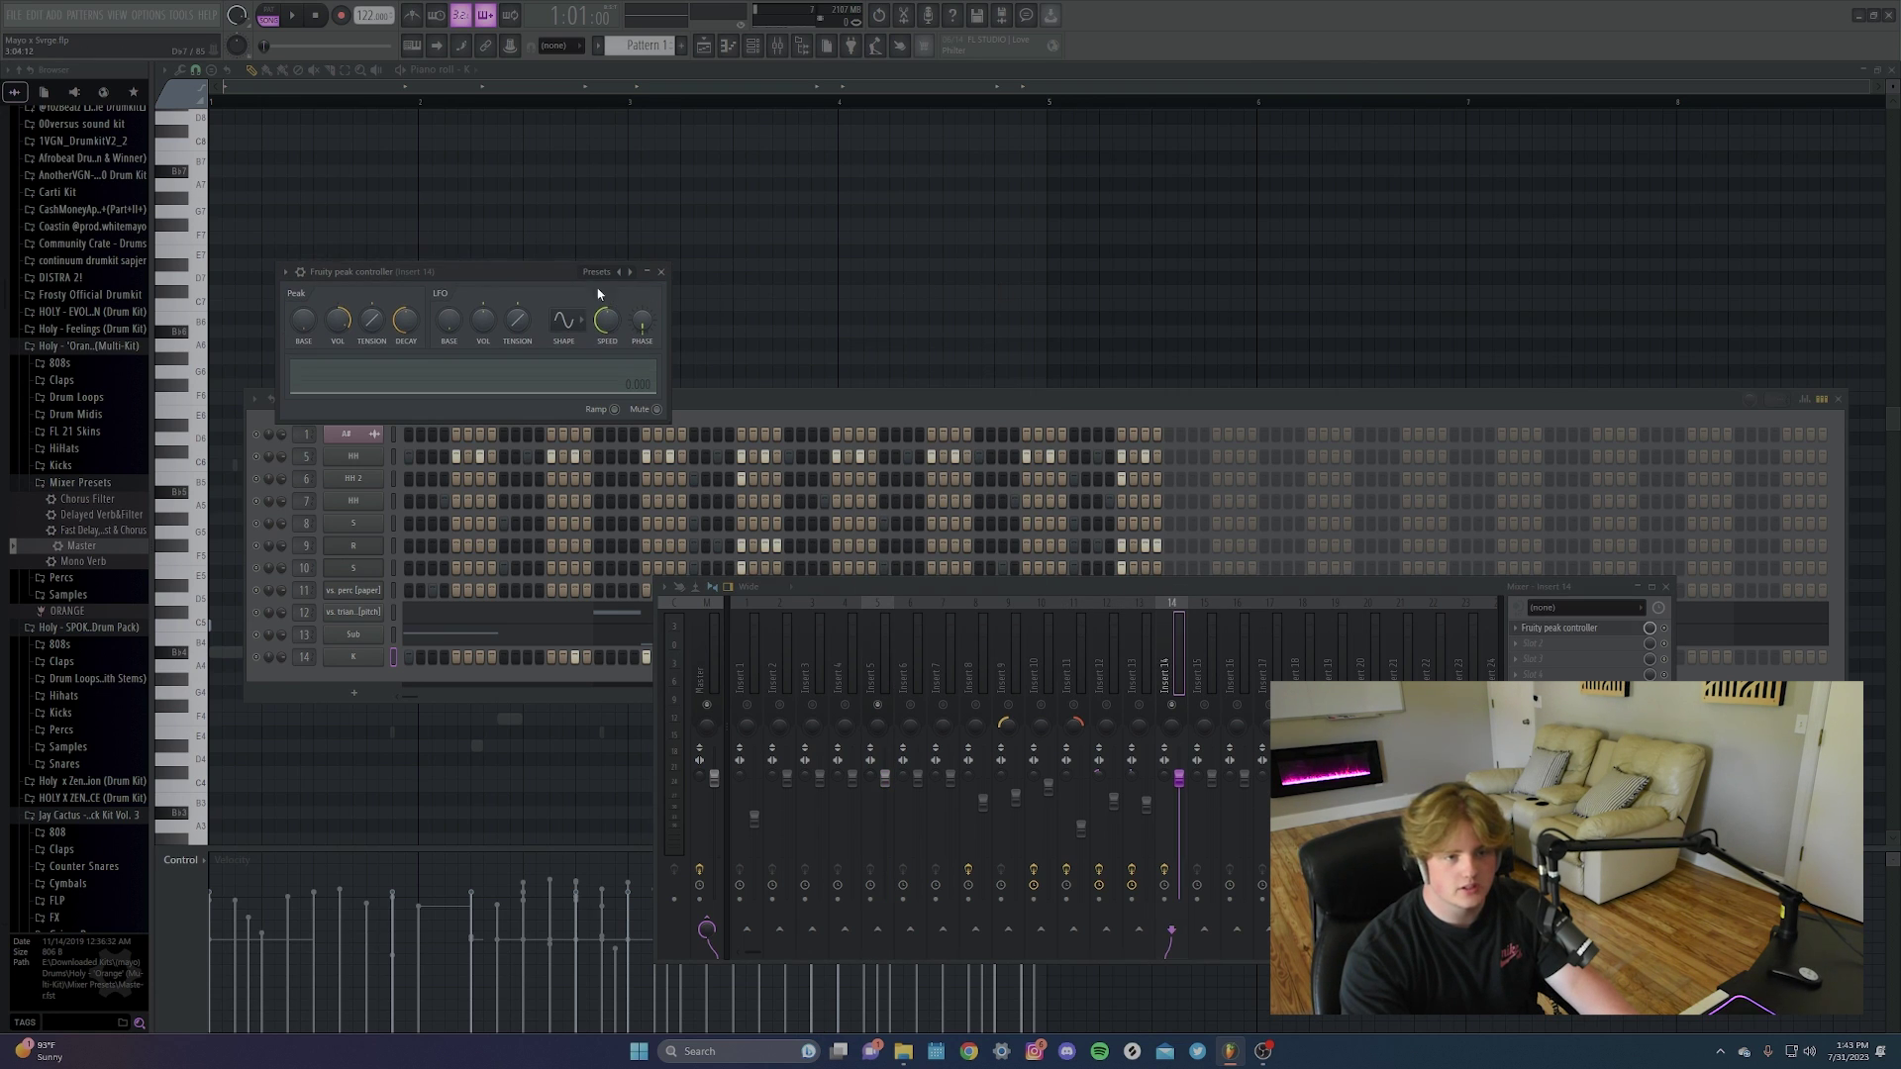
Adjust the peak controller's base, tension and decay while auditioning the volume ducking.
drag(542, 262, 1450, 348)
key(space)
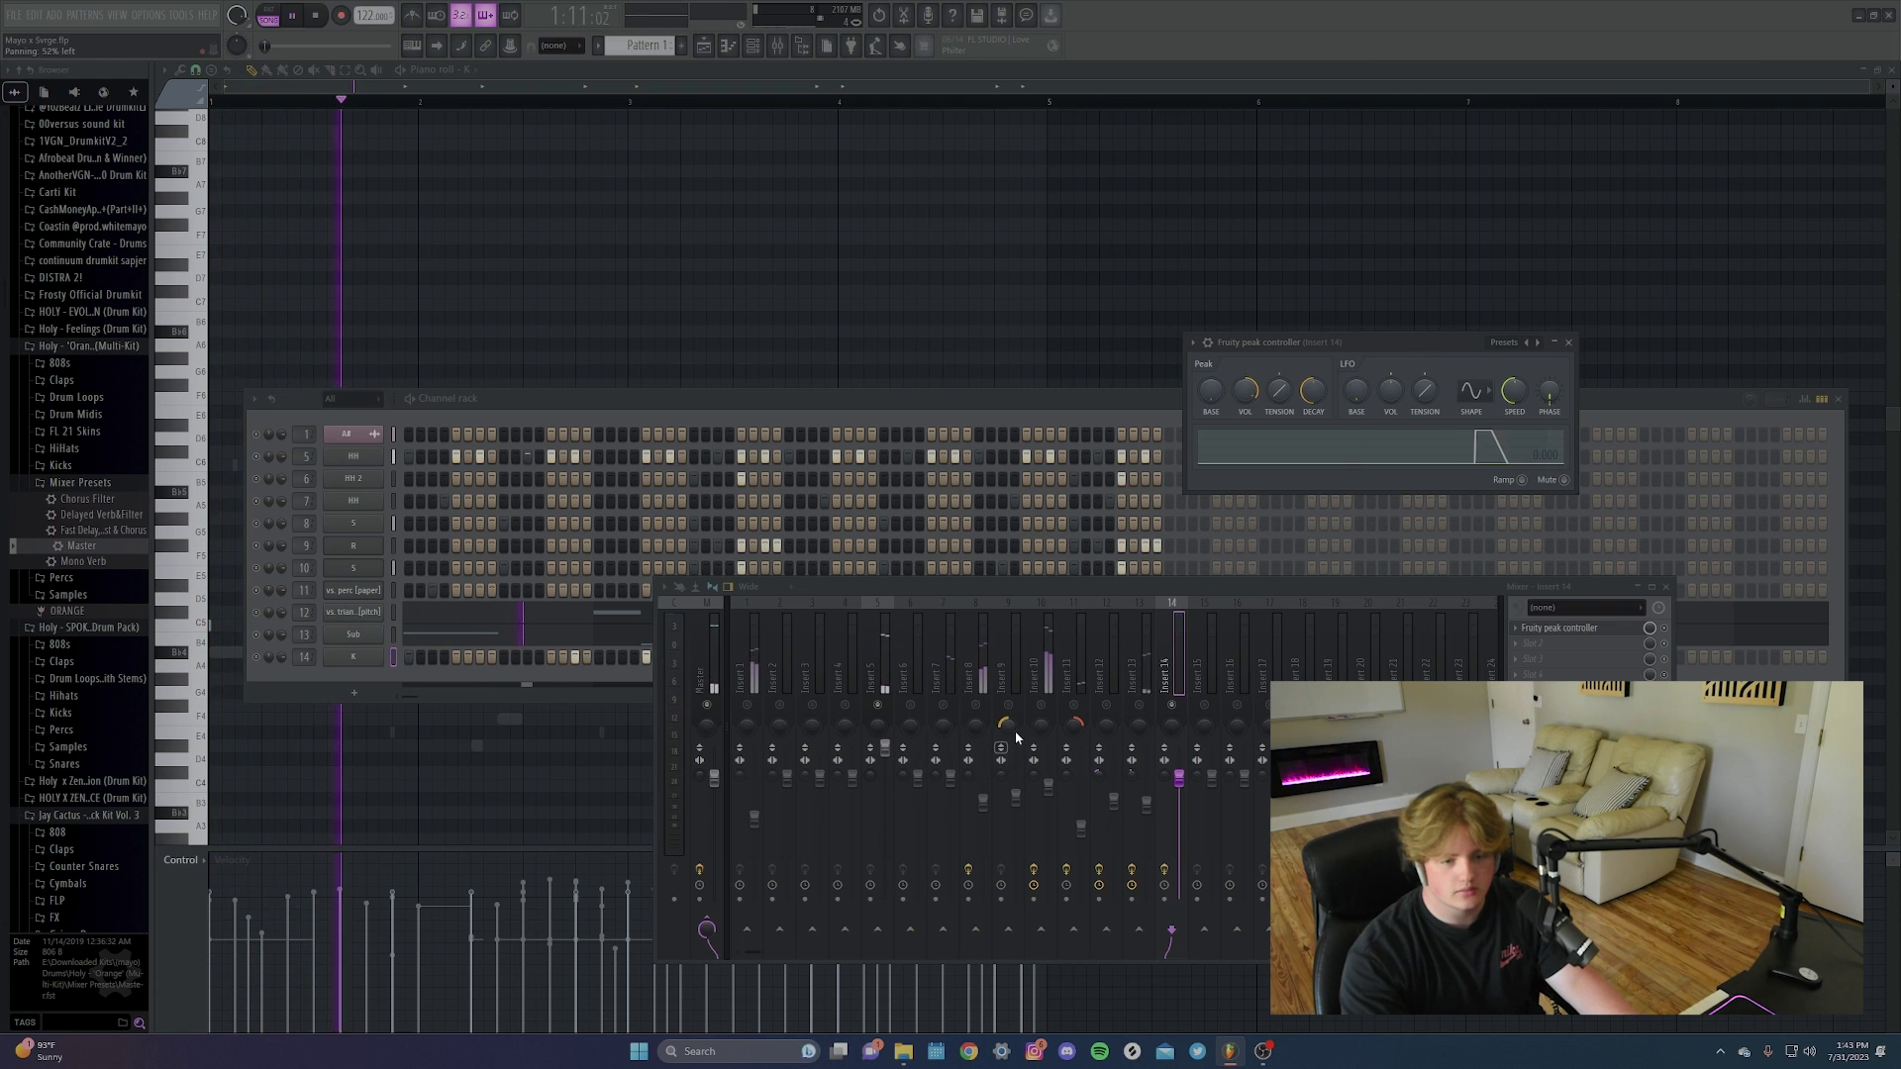
key(space)
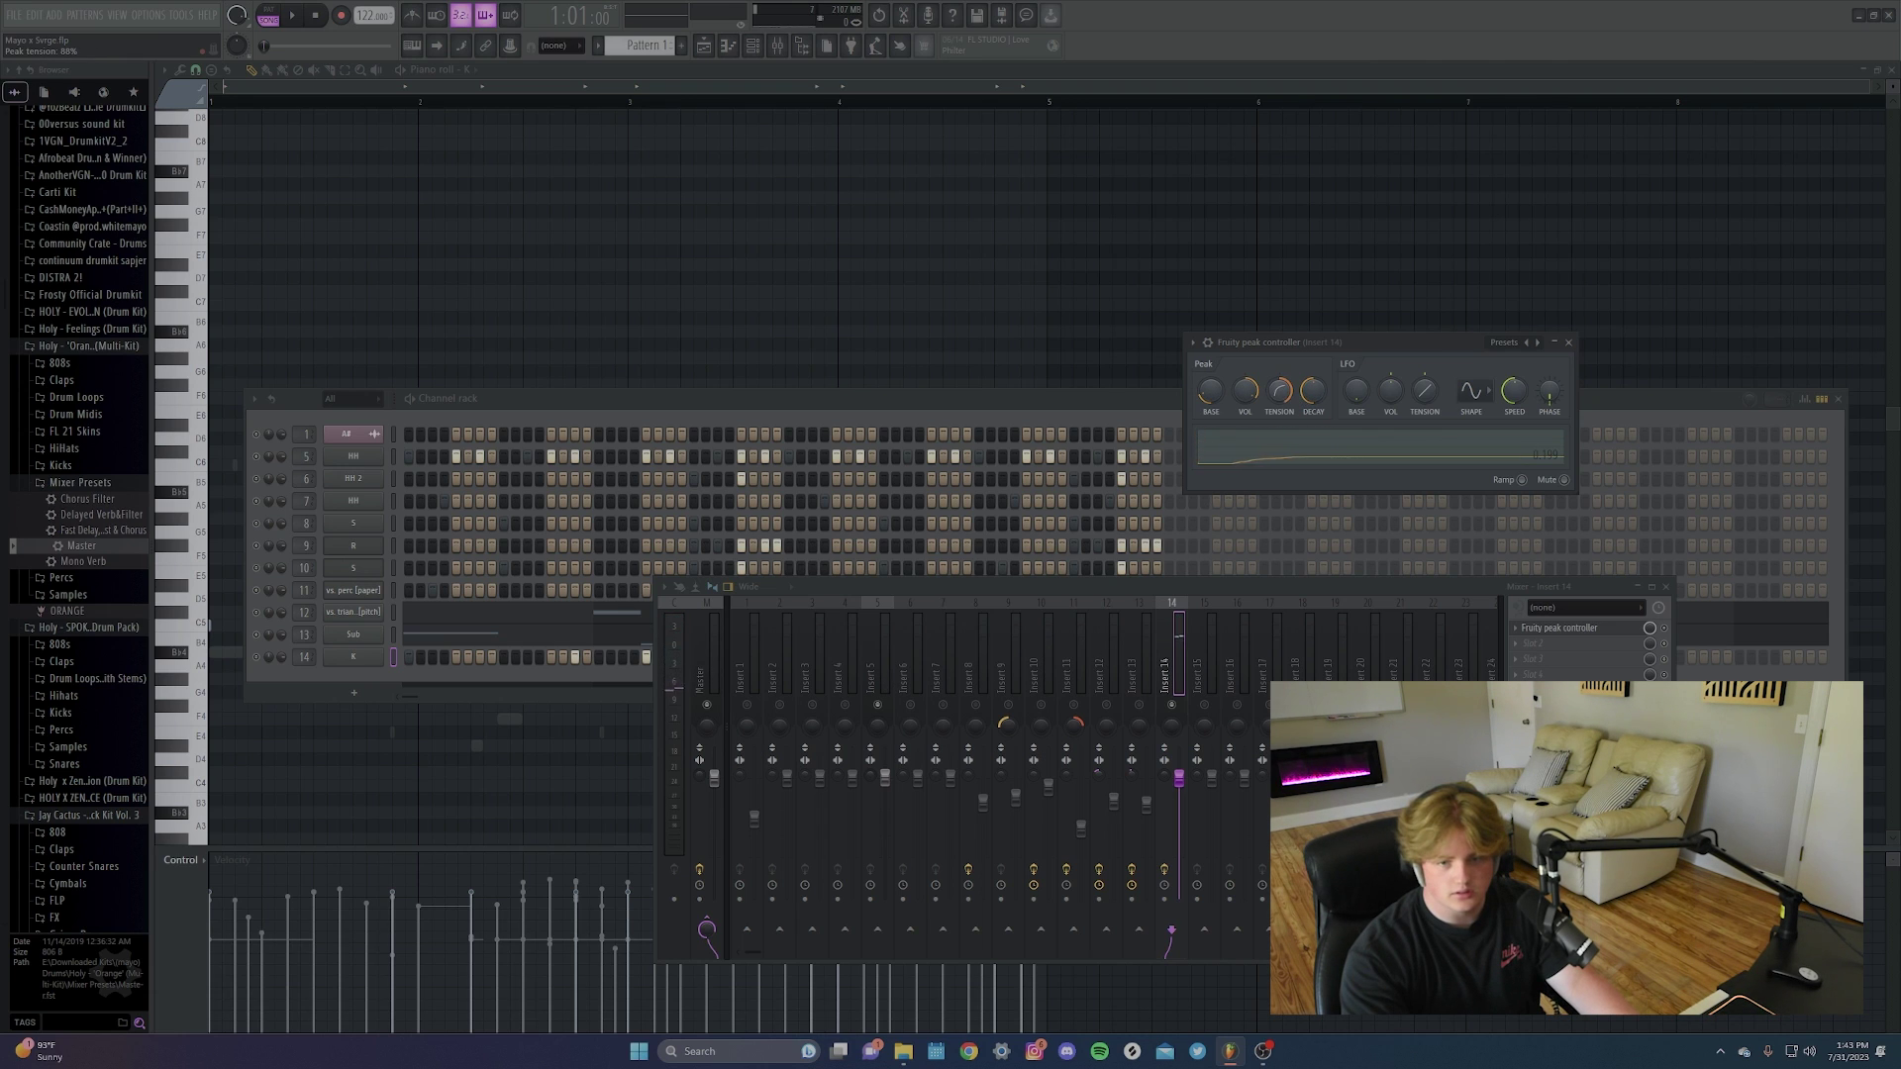
key(space)
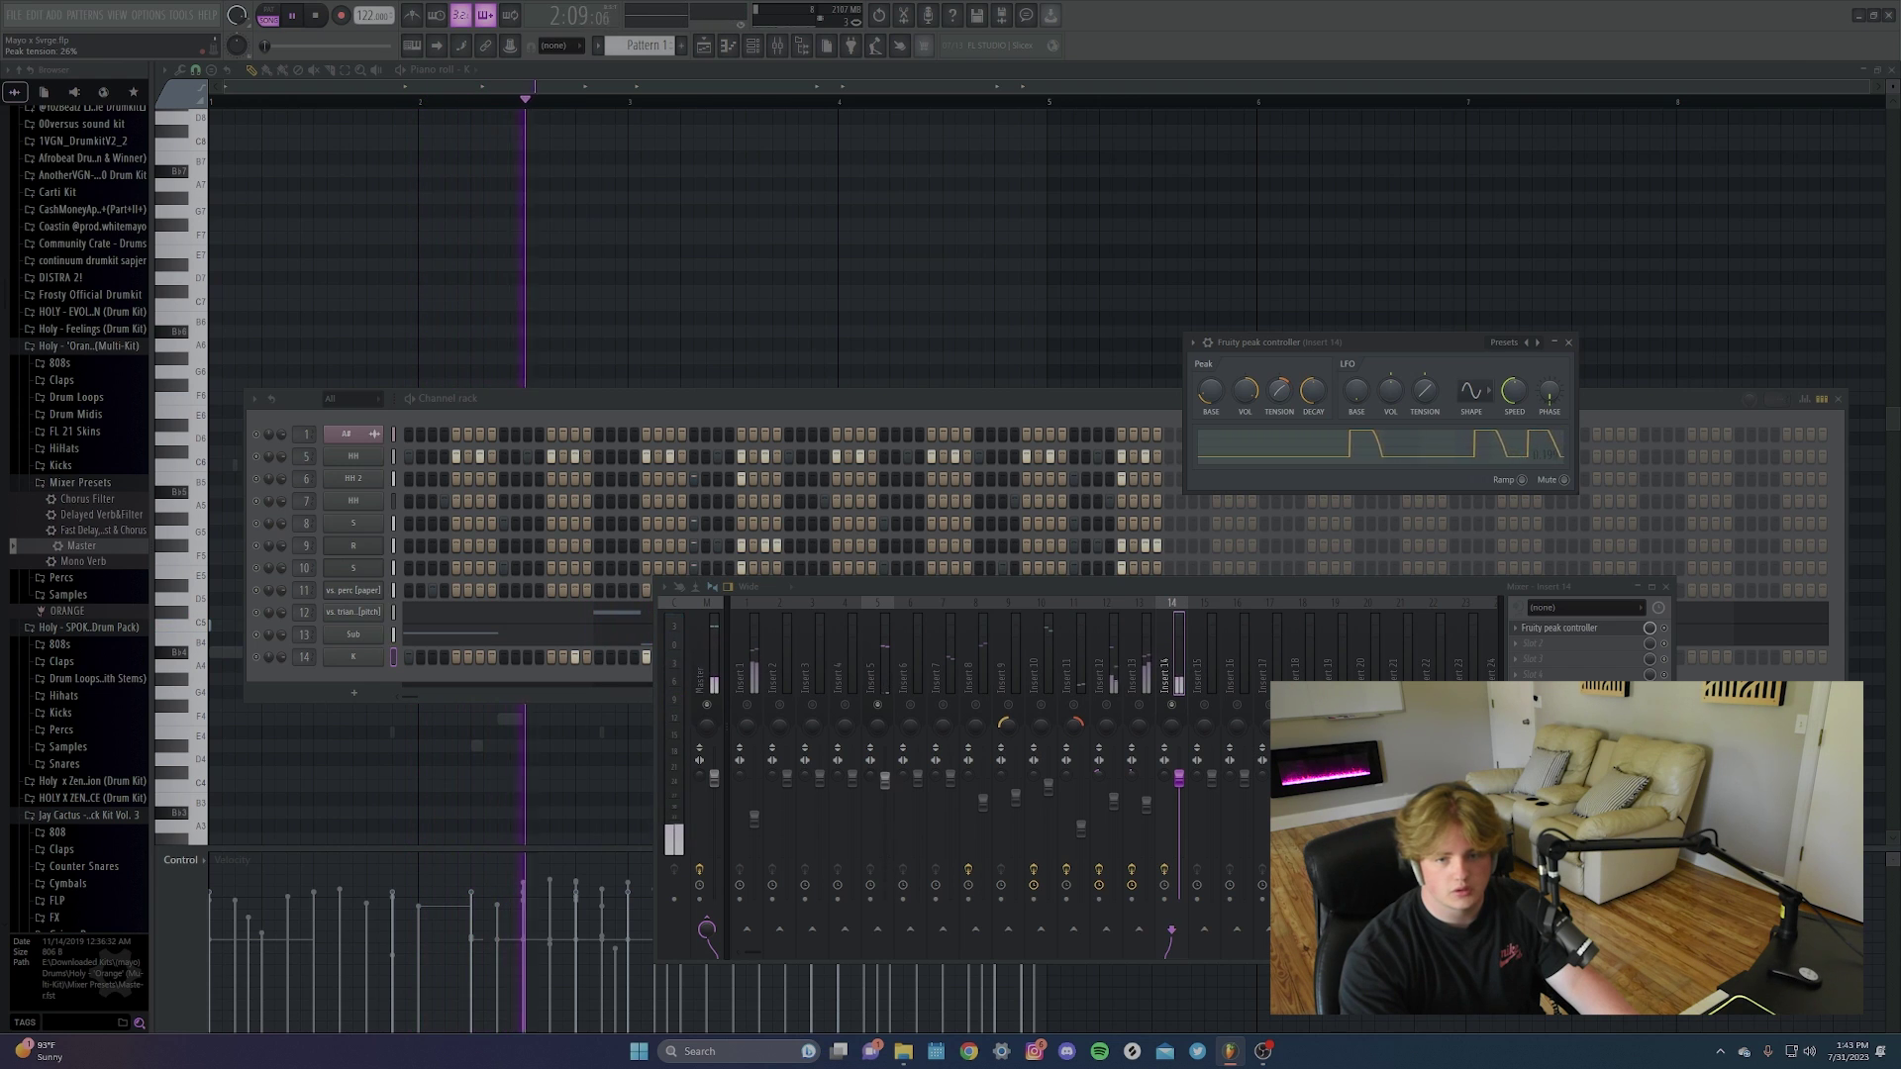
key(space)
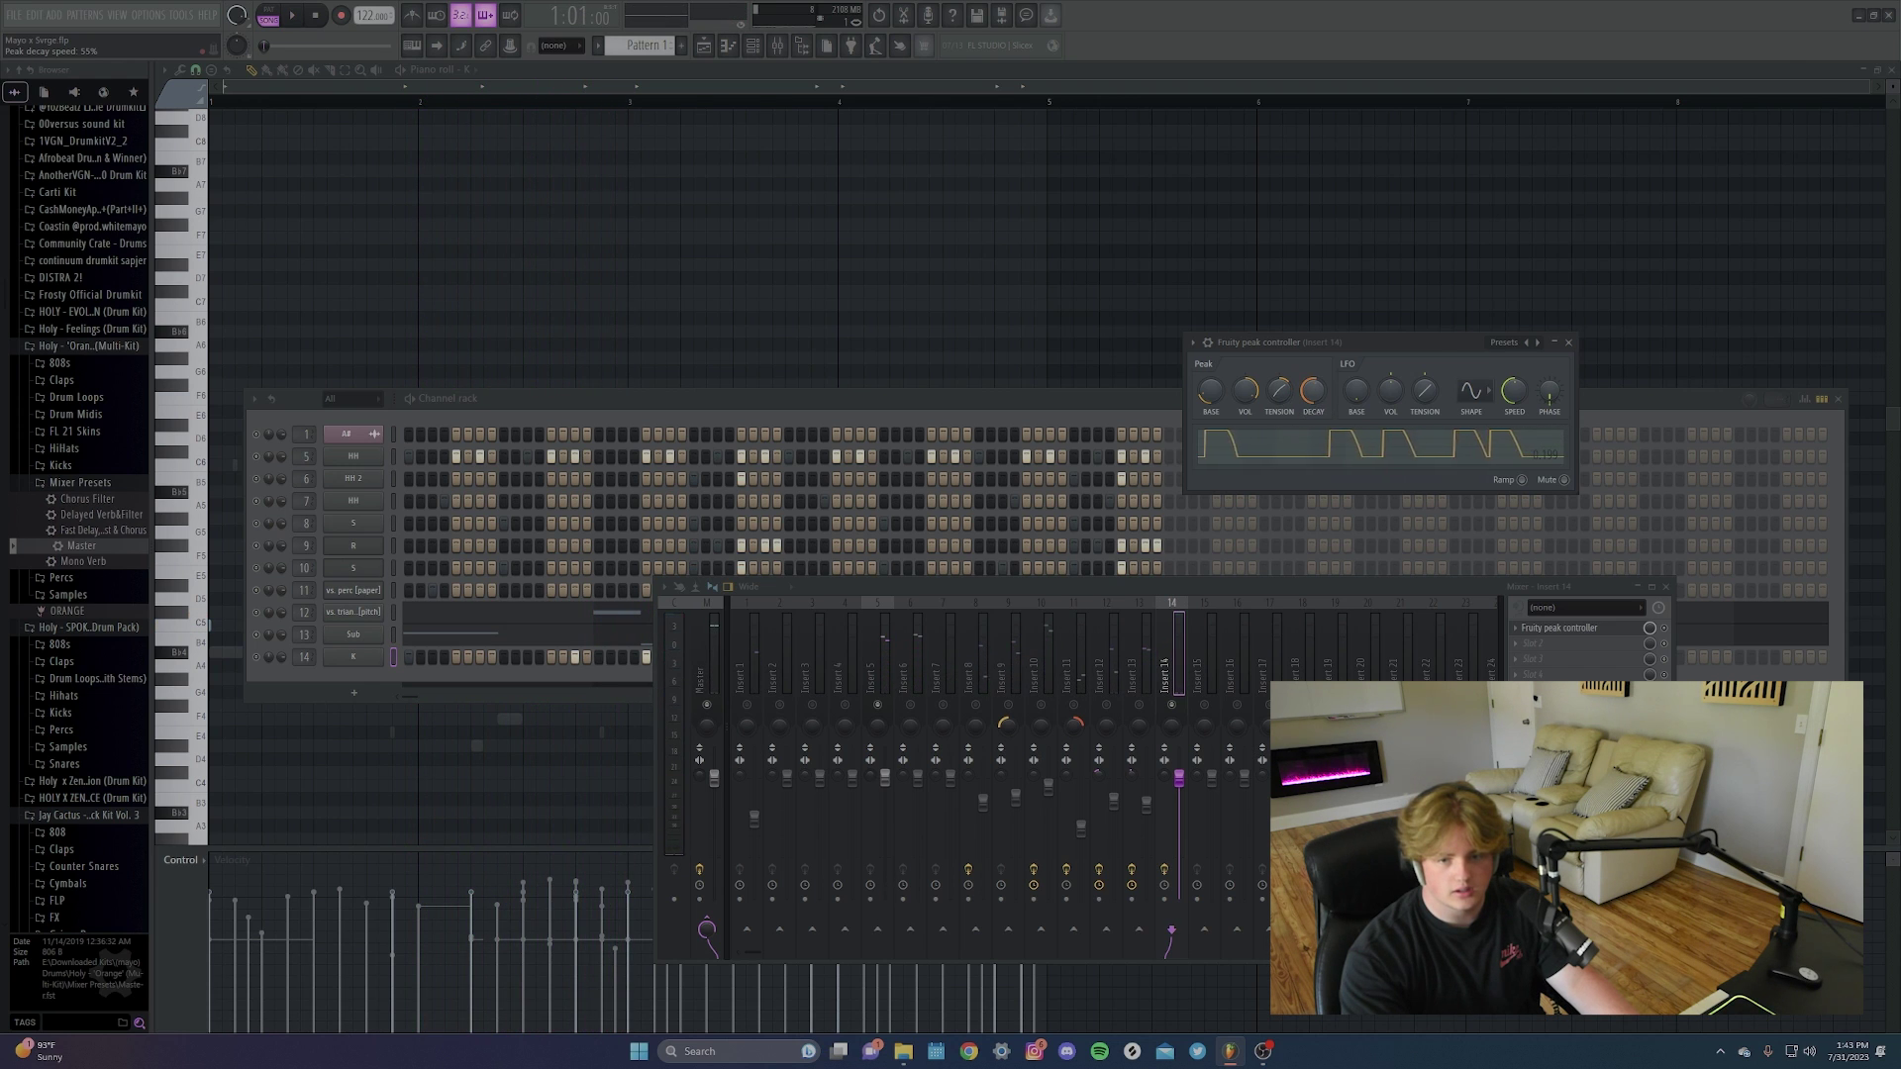
key(space)
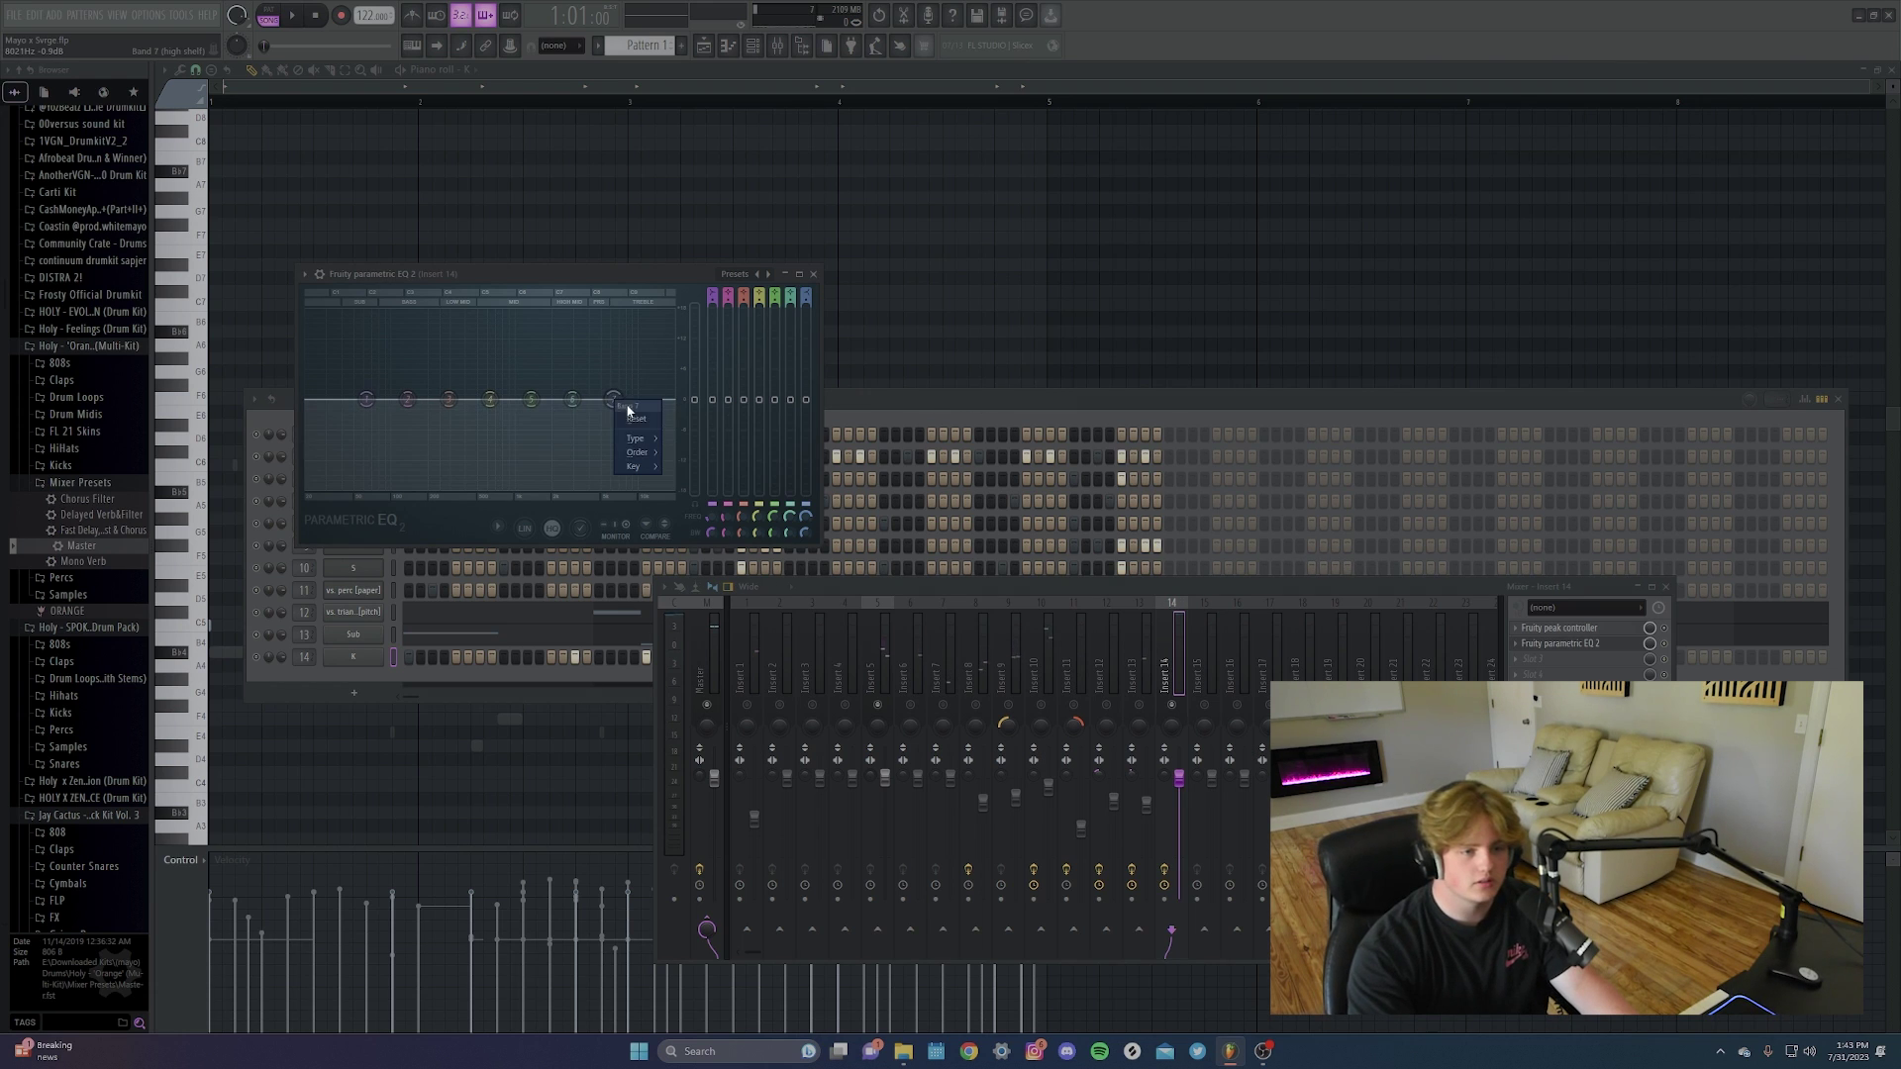
Cut Insert 14's highs with a steep low-pass on band 7 of Fruity Parametric EQ 2.
drag(614, 398, 592, 493)
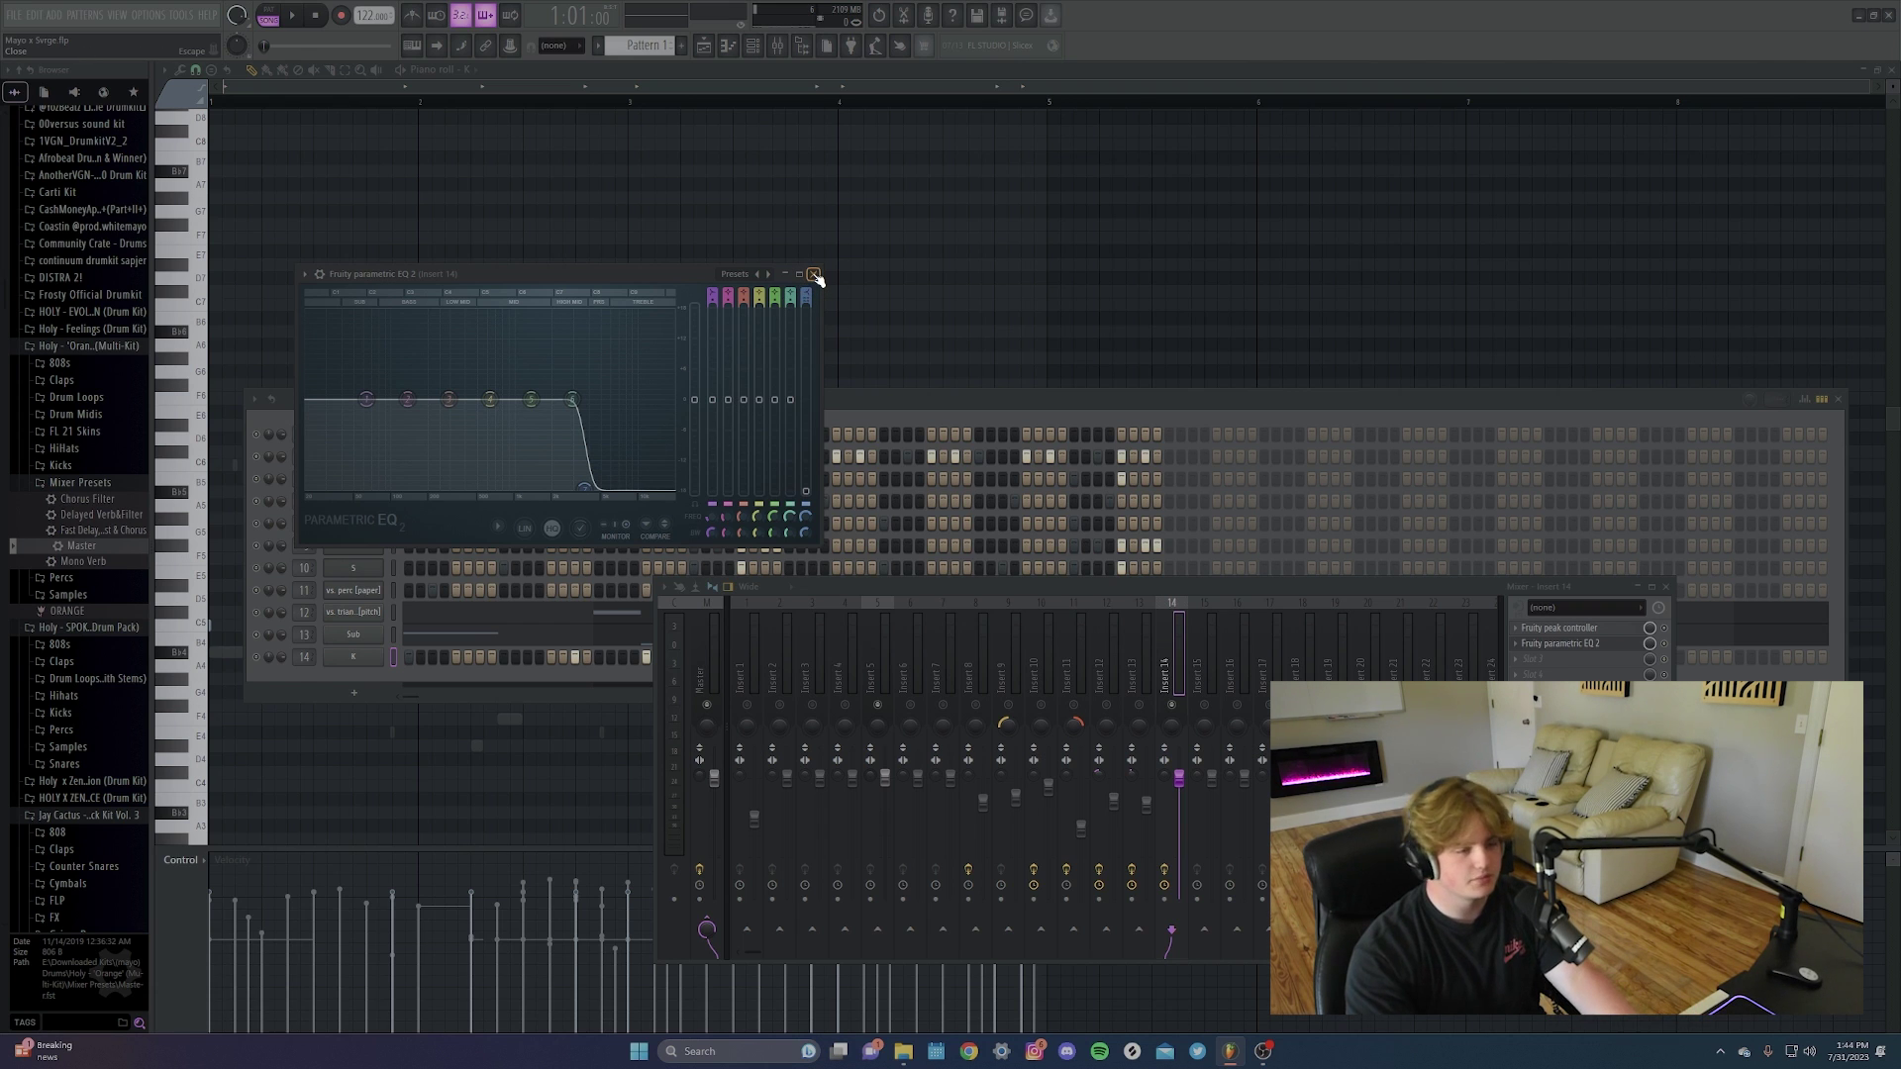
click(814, 275)
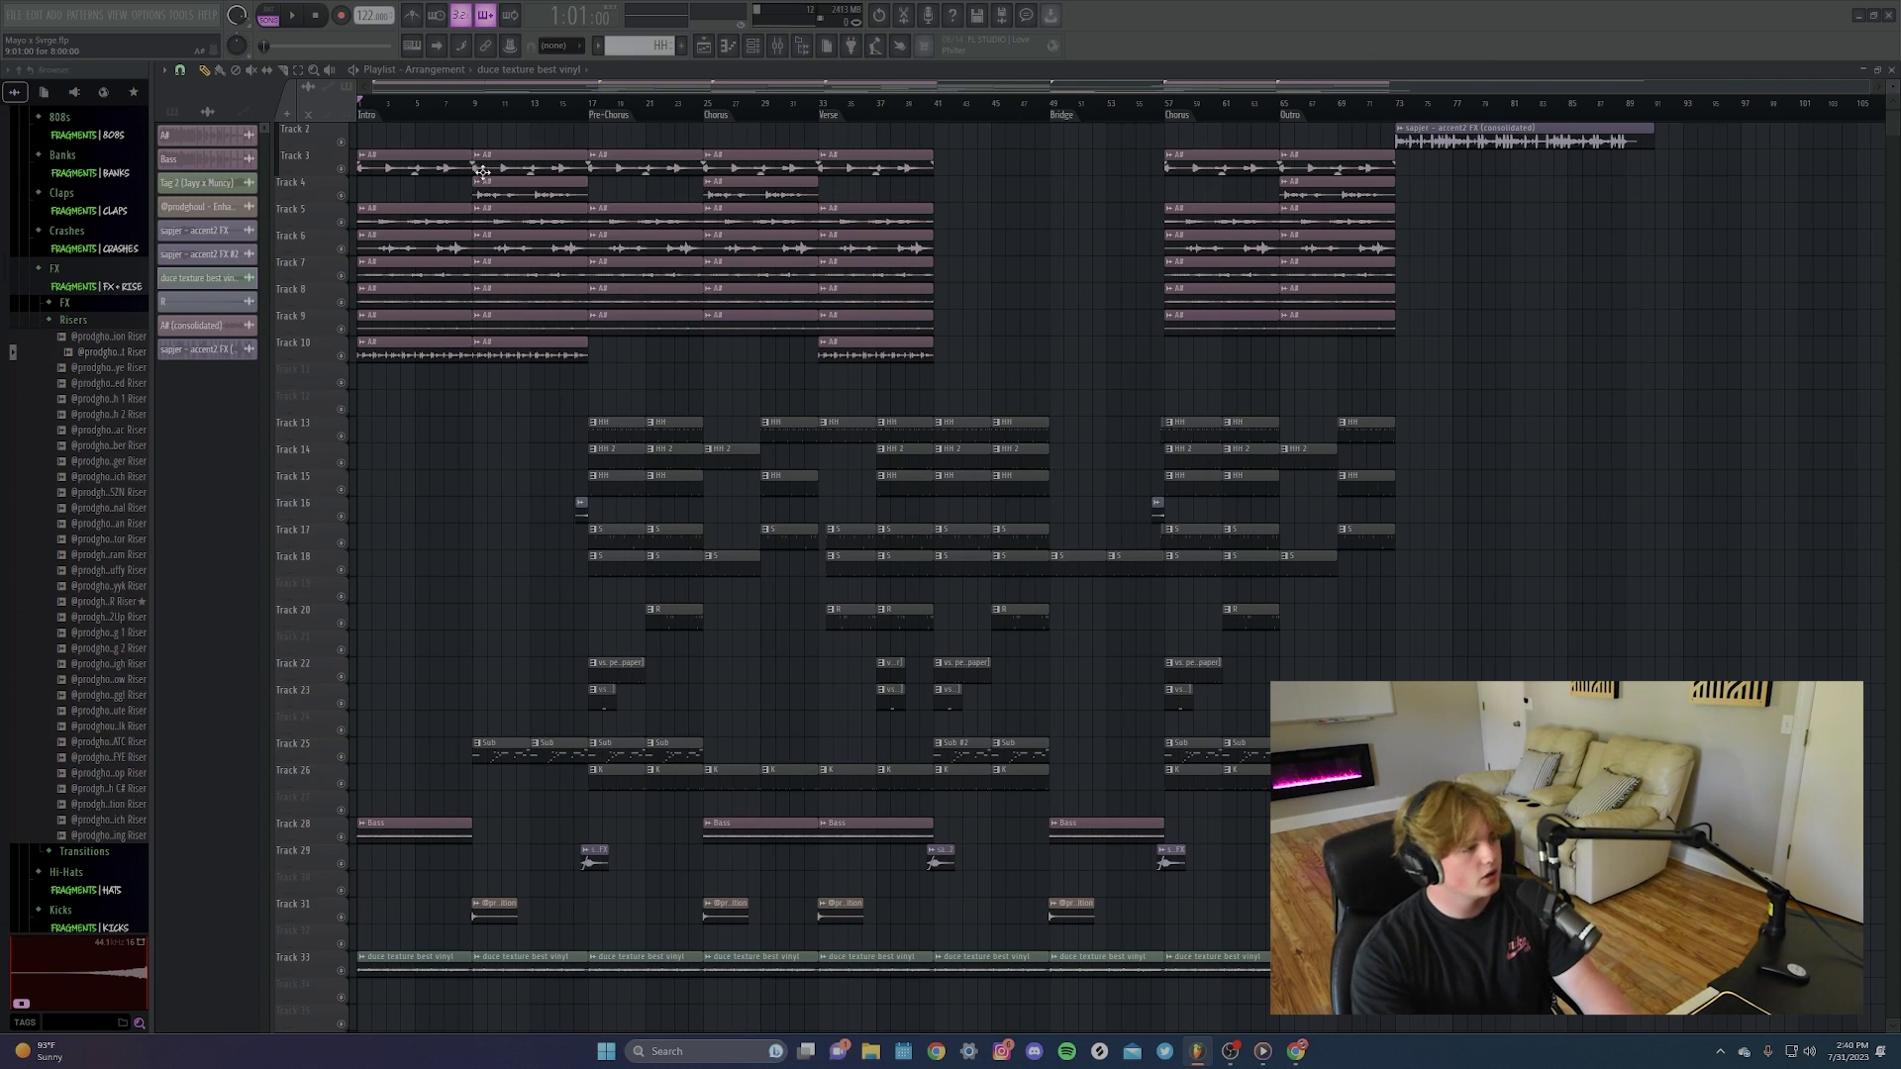
Examine the arranged tracks from Intro through Verse, playing briefly up to where the Sub clips enter at bar 9.
scroll(407, 297, up, 1)
scroll(408, 107, up, 3)
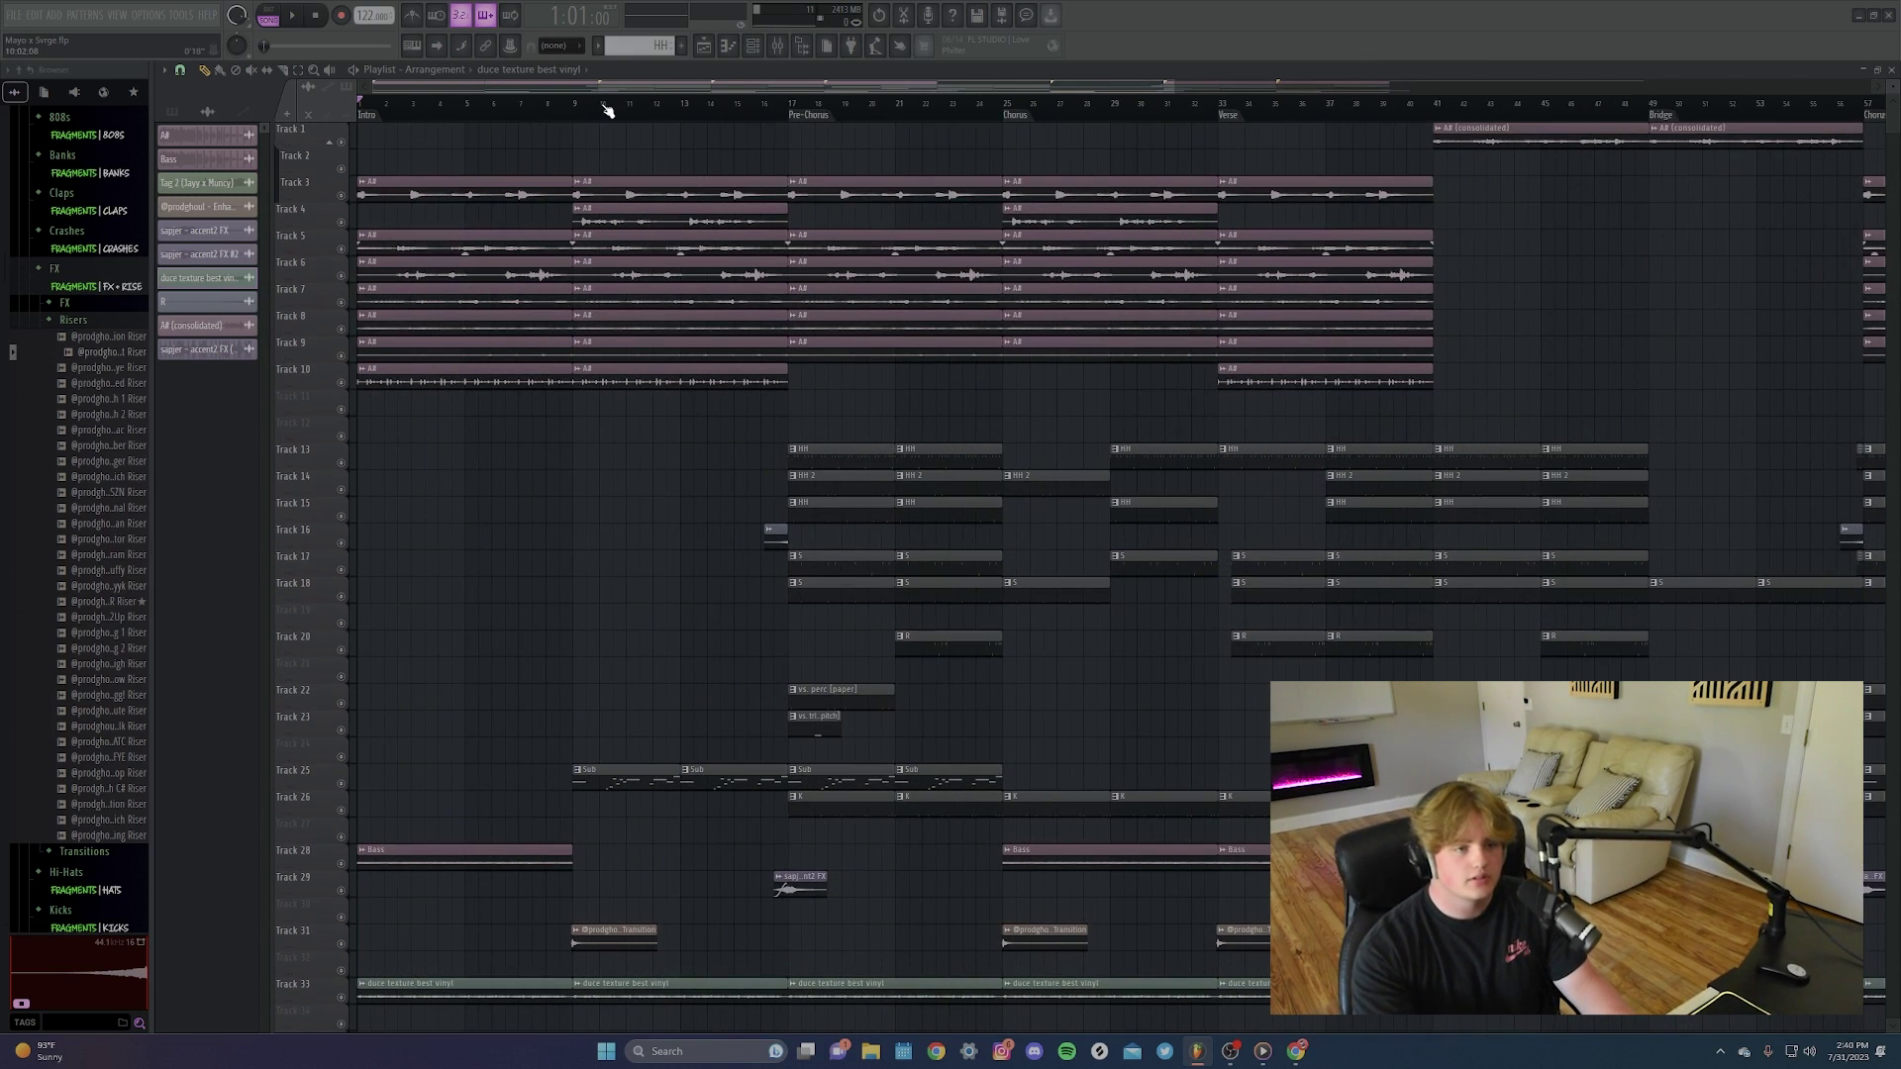
scroll(554, 247, down, 2)
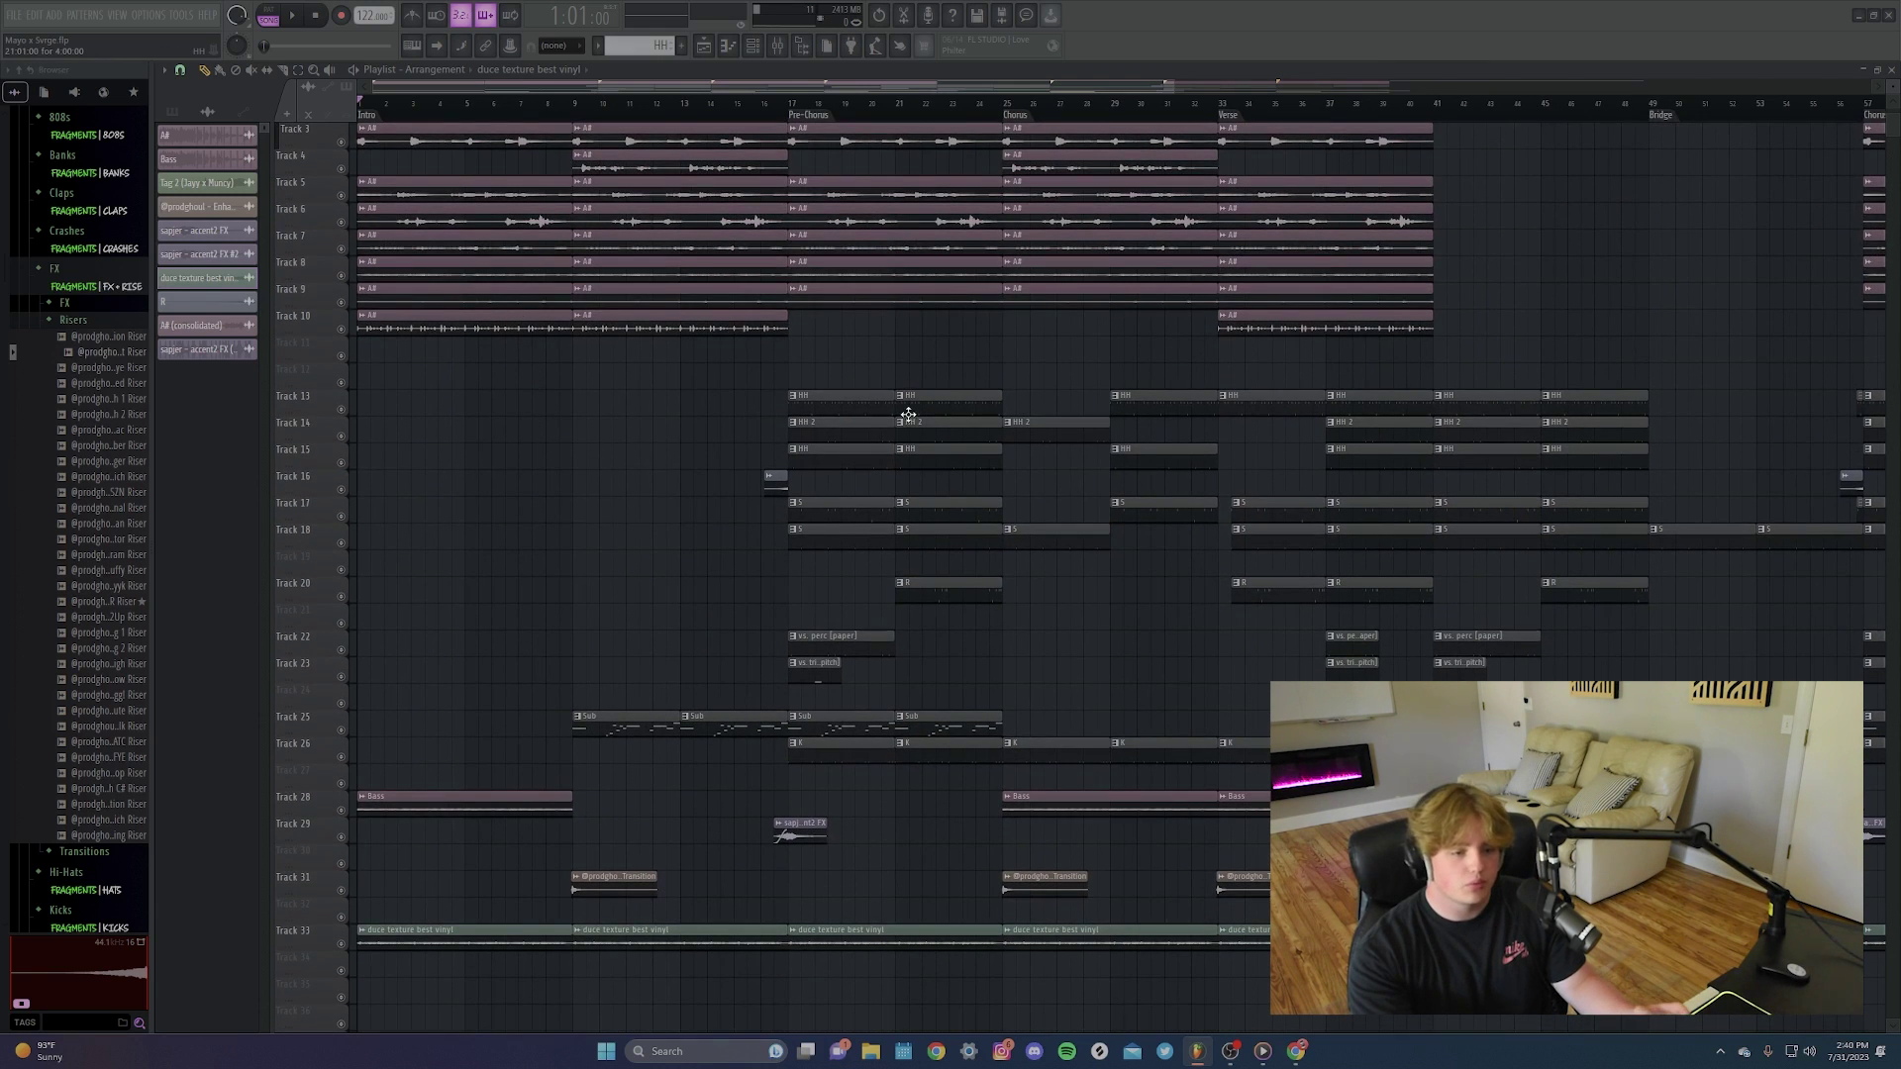
scroll(594, 445, down, 4)
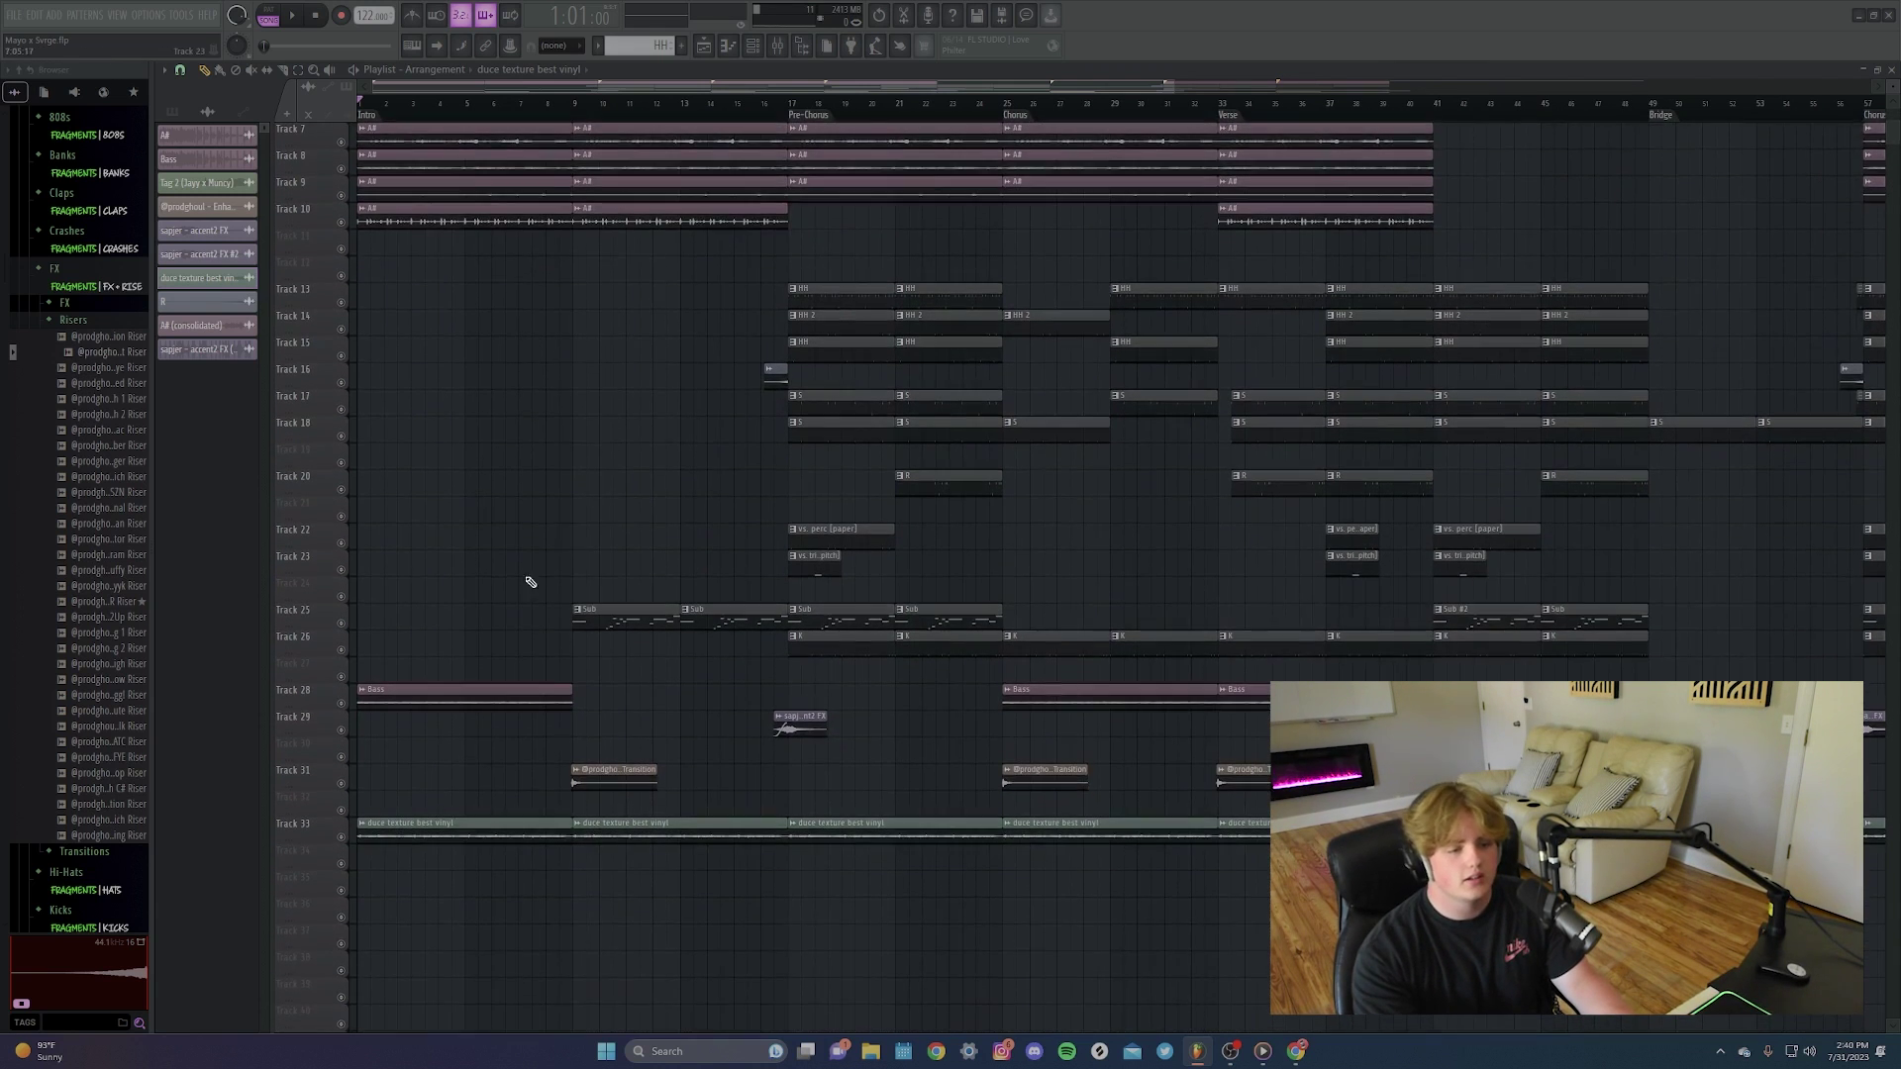
scroll(515, 673, up, 2)
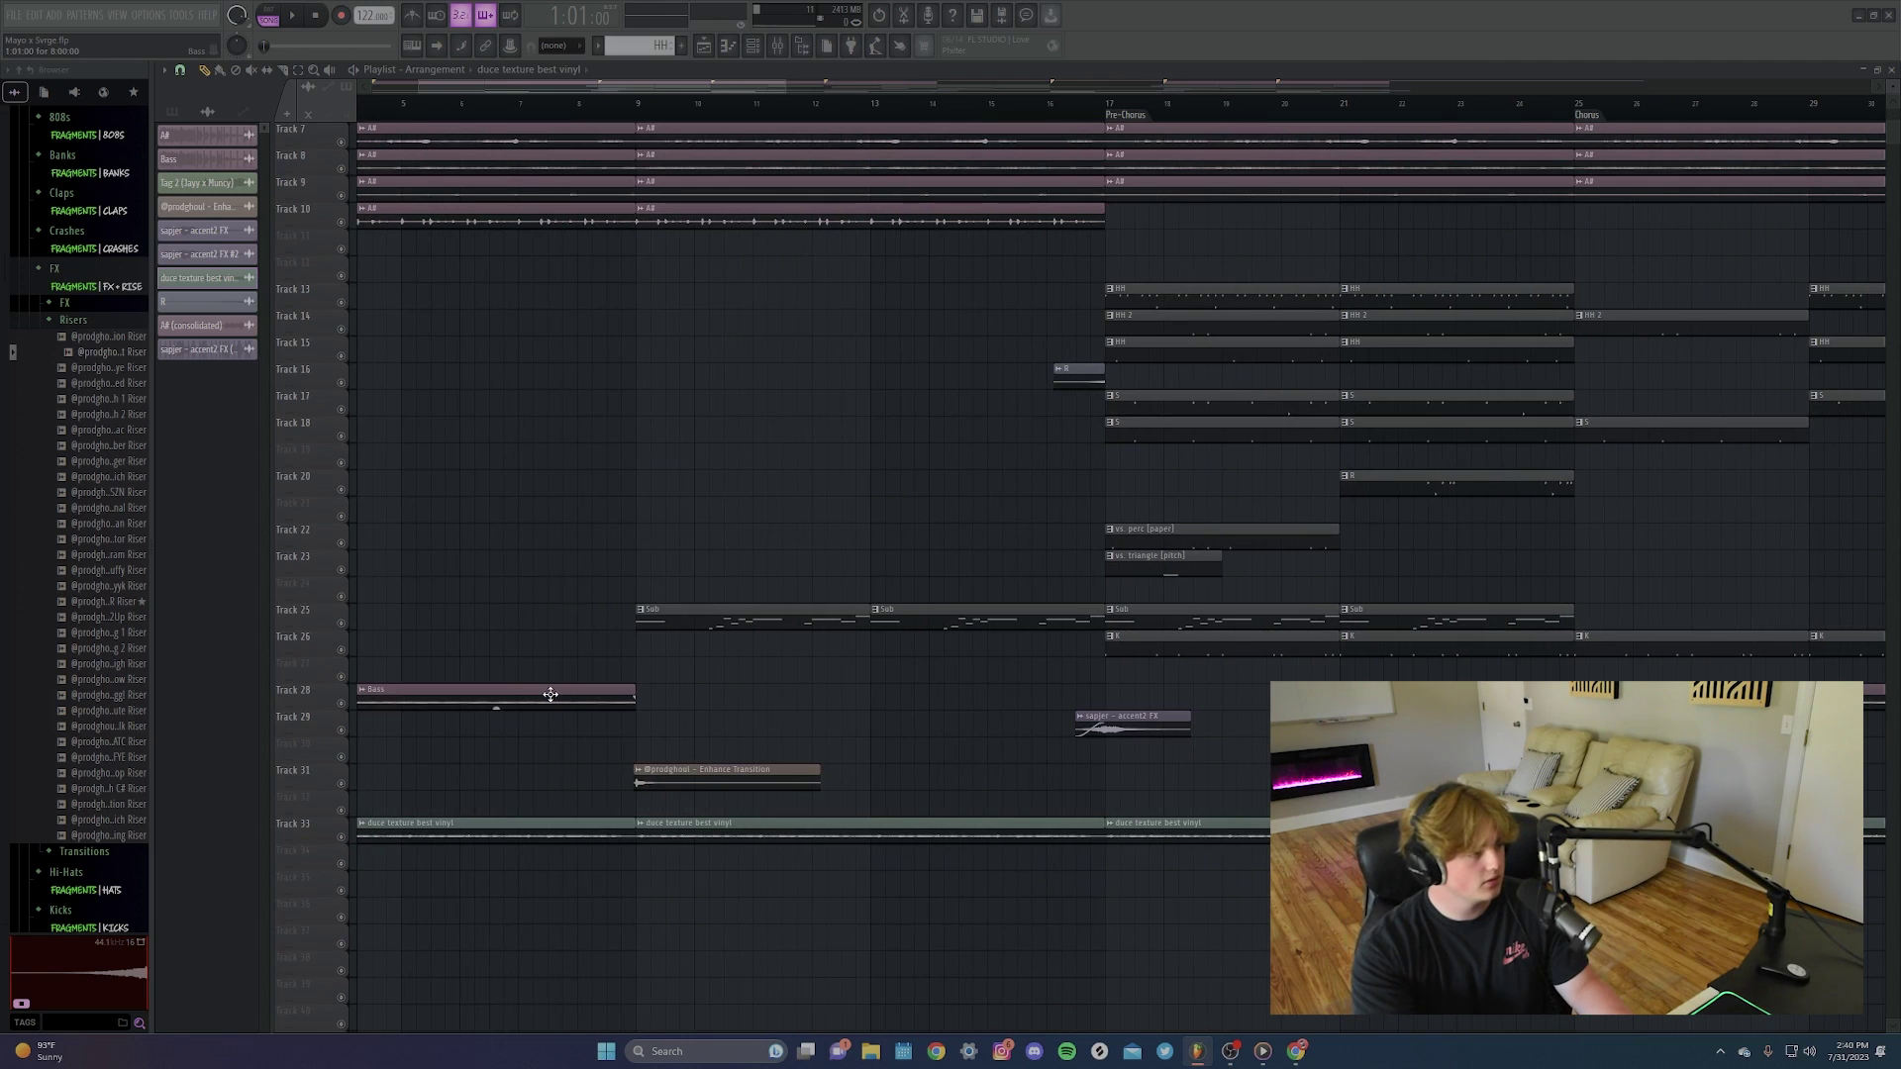
scroll(670, 804, up, 2)
key(space)
key(space)
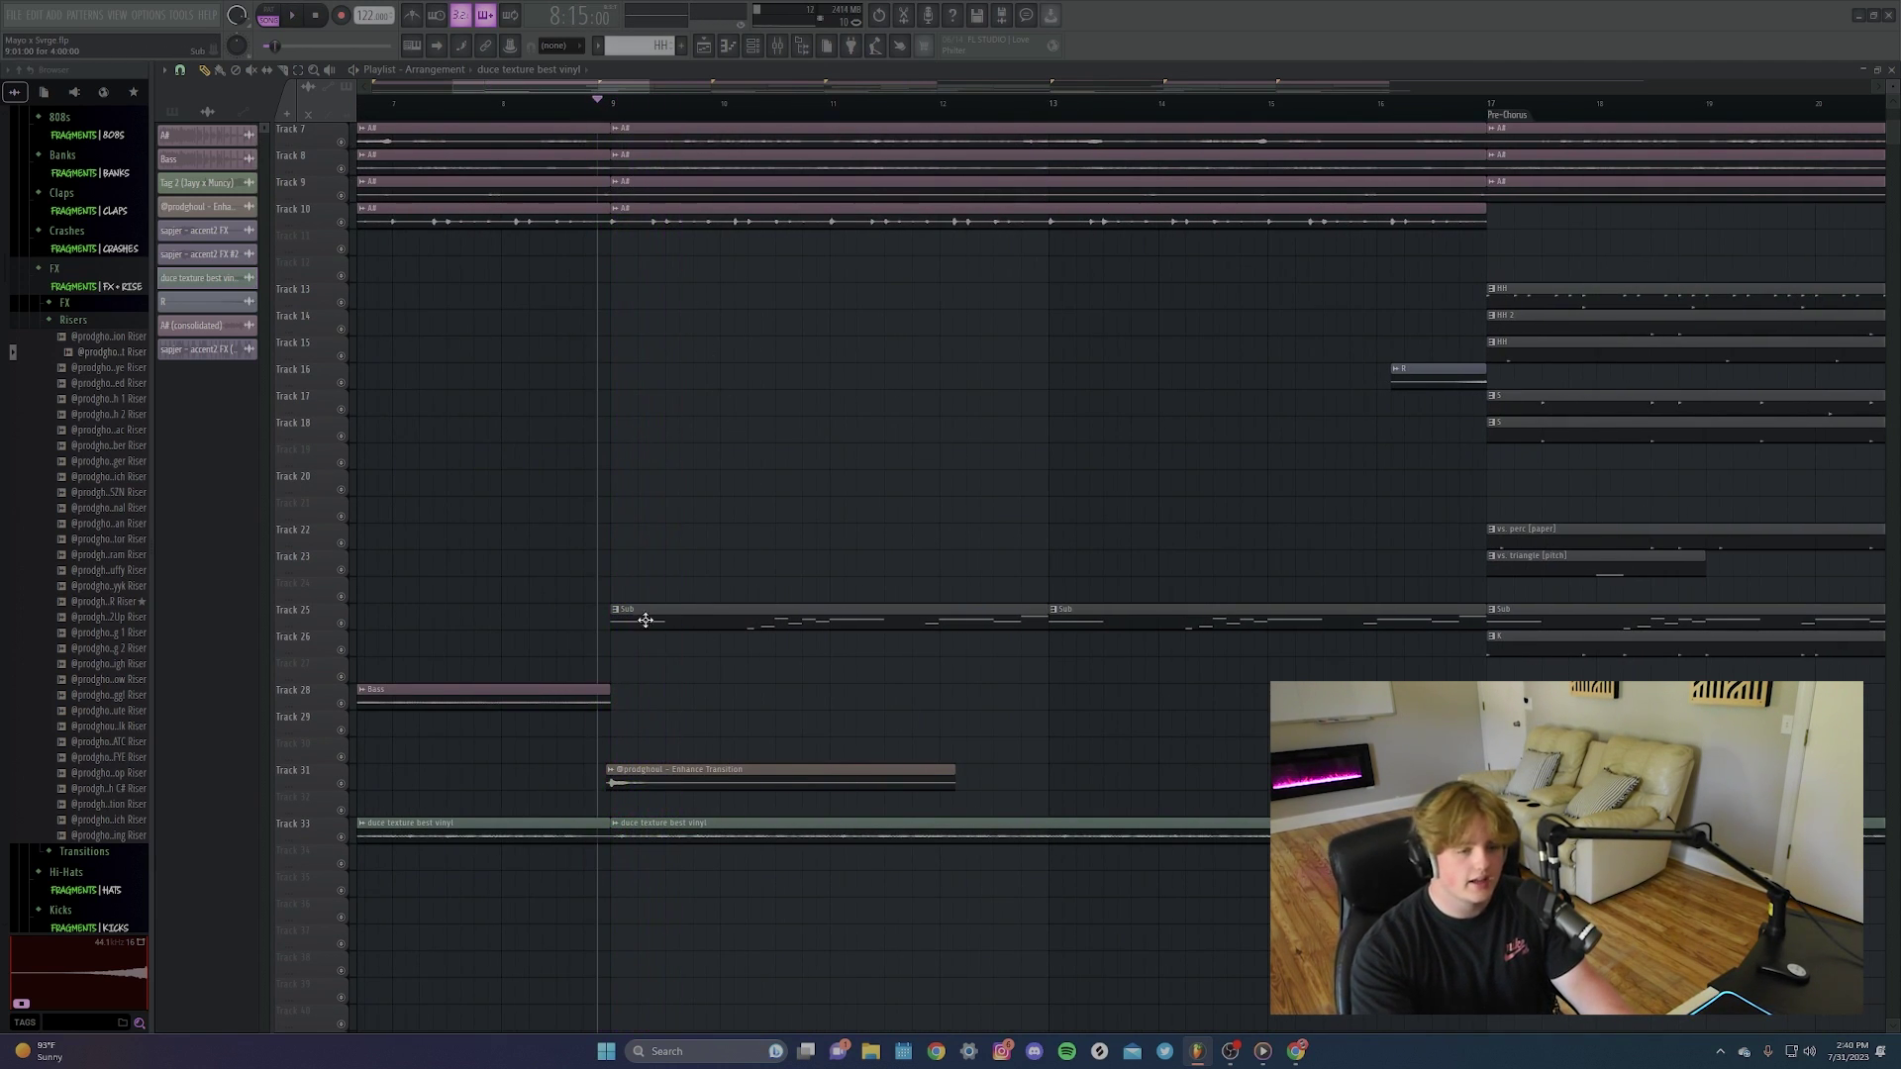
scroll(693, 634, right, 5)
scroll(1047, 679, up, 6)
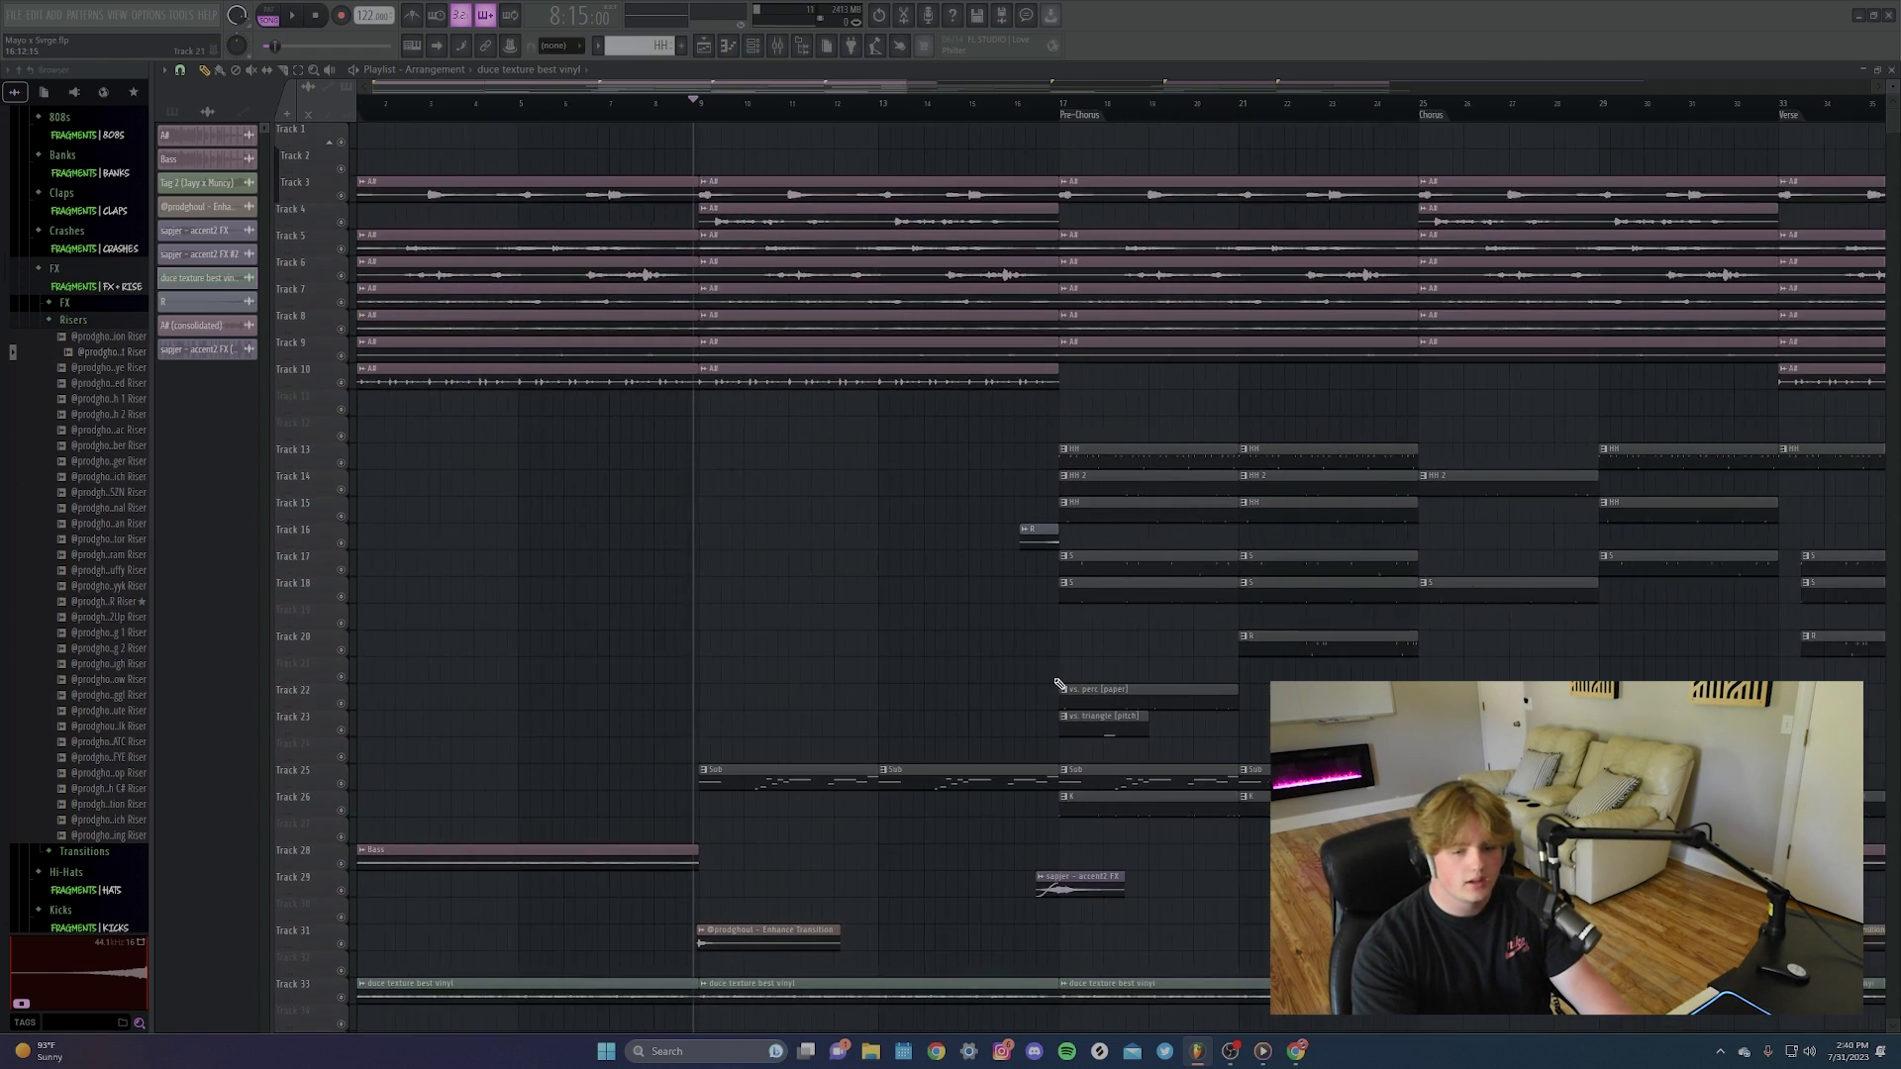
Solo Track 29, audition its accent FX clip leading into the Pre-Chorus, and unsolo the track.
scroll(960, 767, up, 1)
right_click(342, 891)
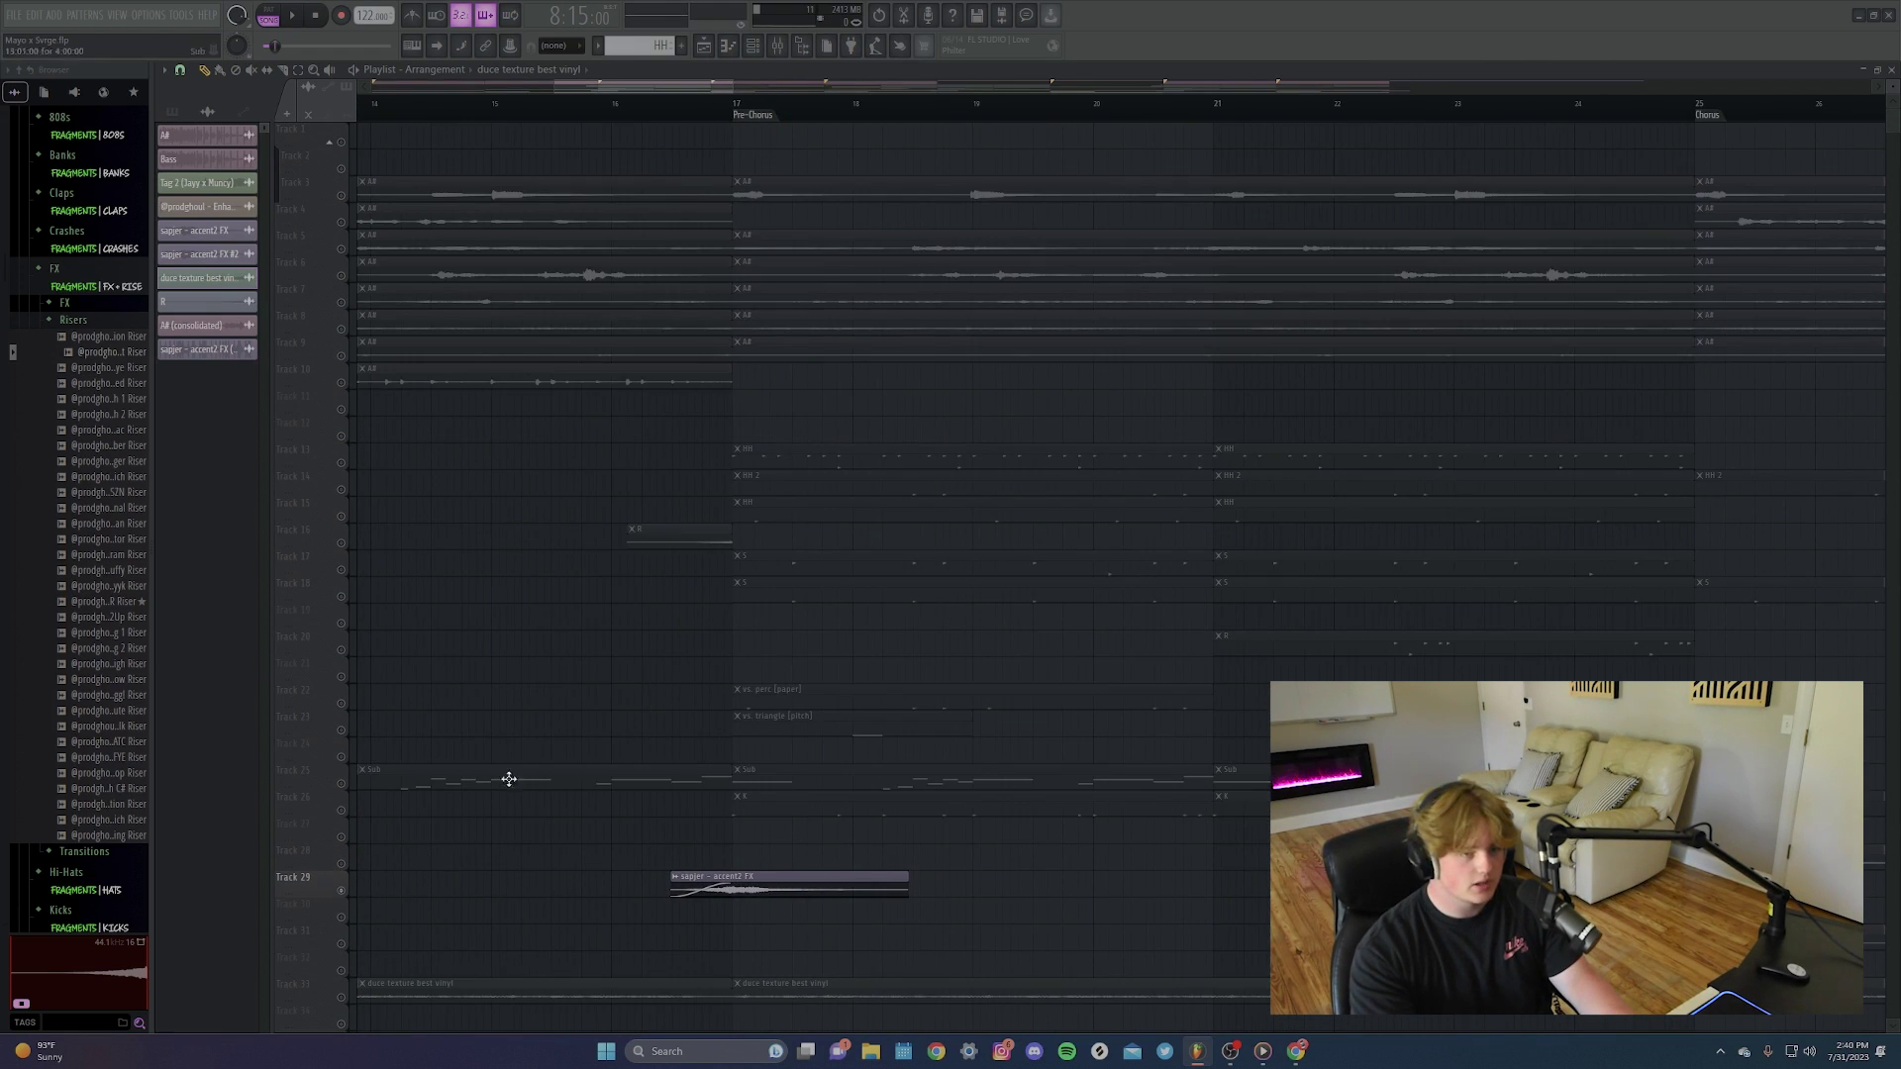
scroll(795, 834, up, 2)
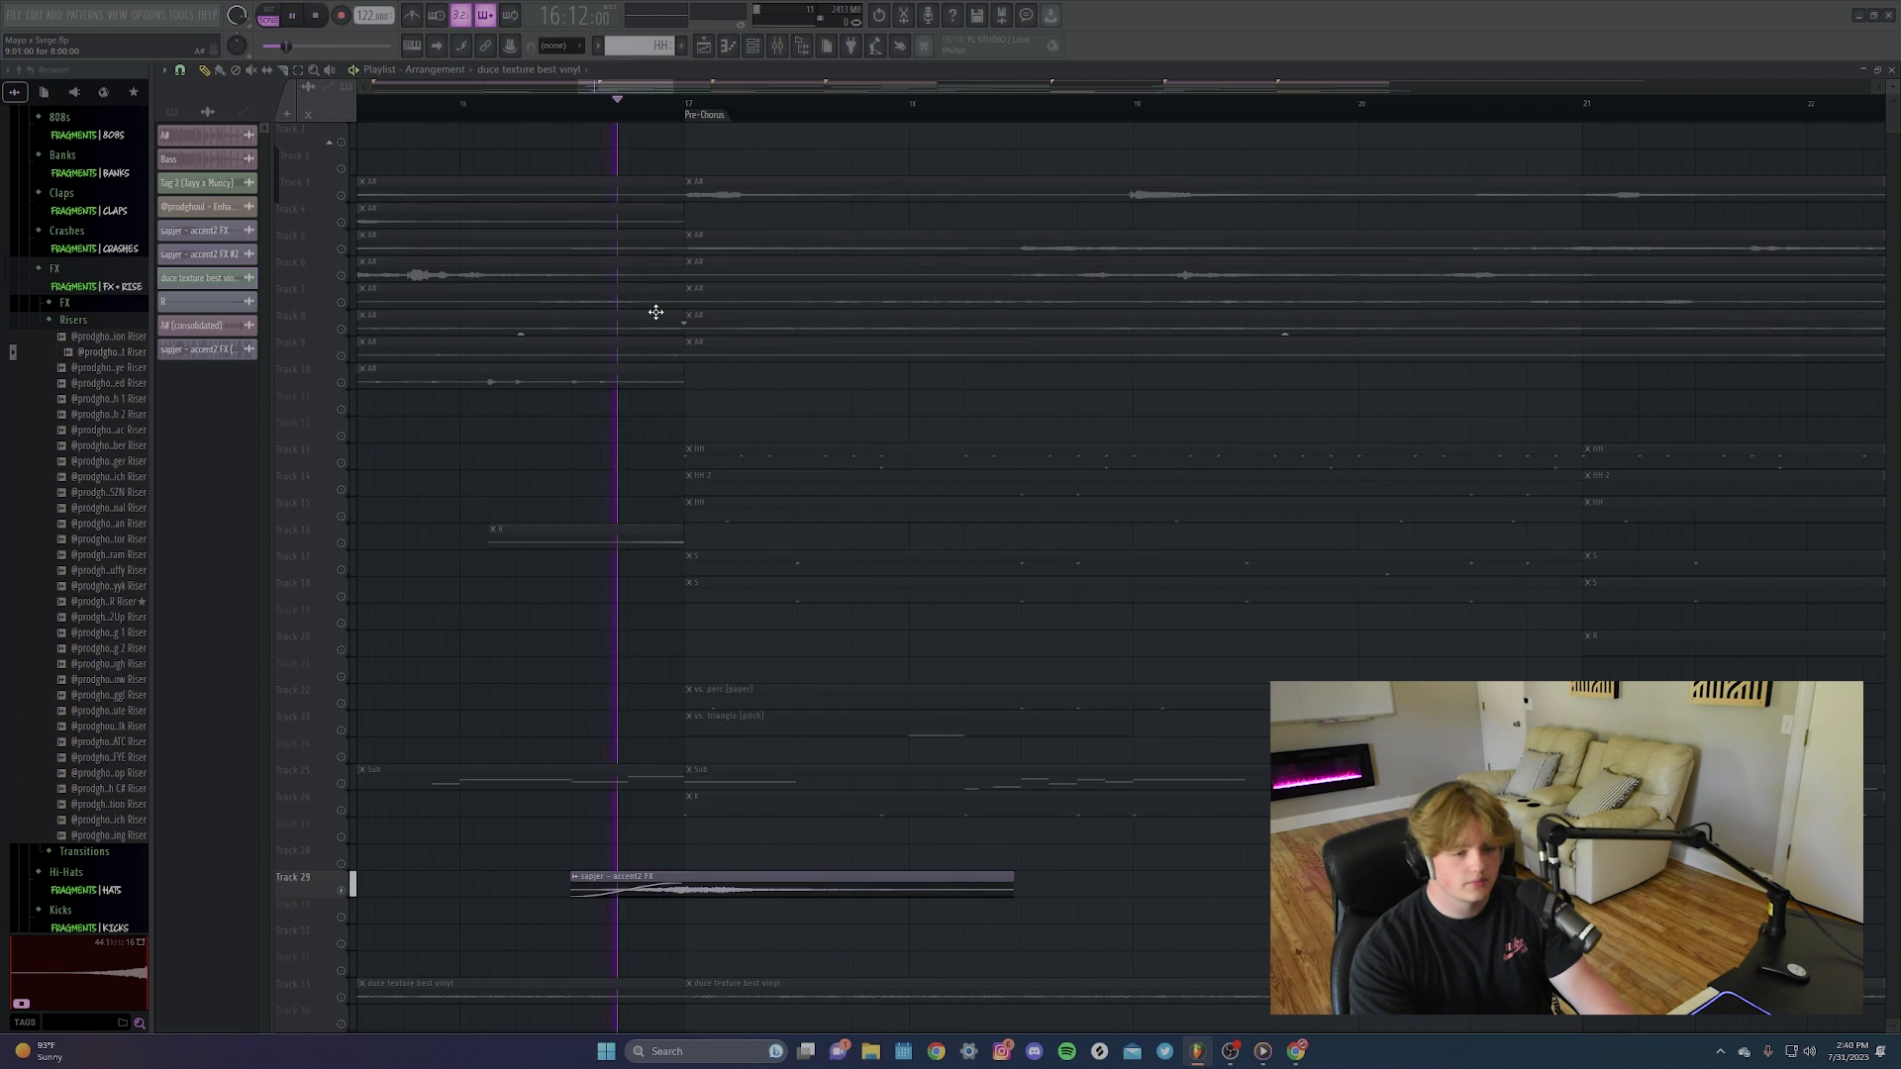
scroll(652, 515, down, 2)
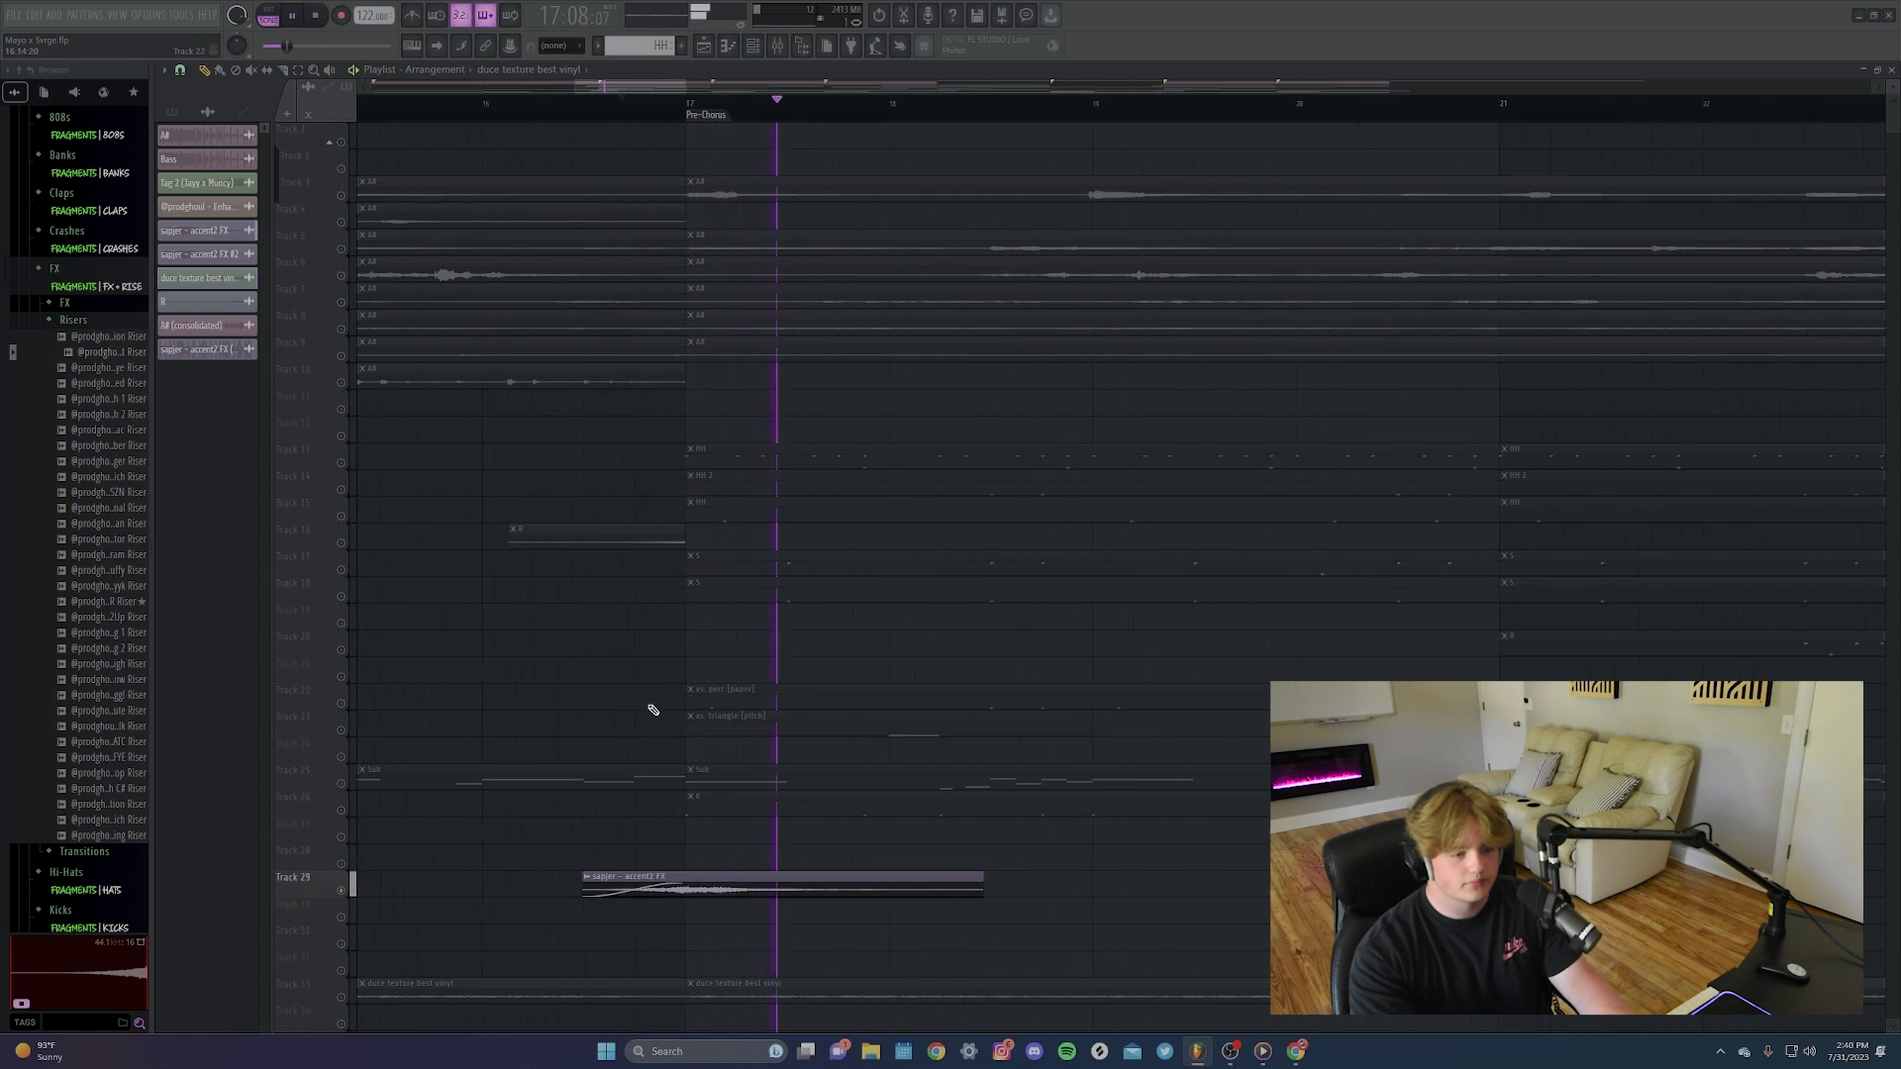
right_click(343, 892)
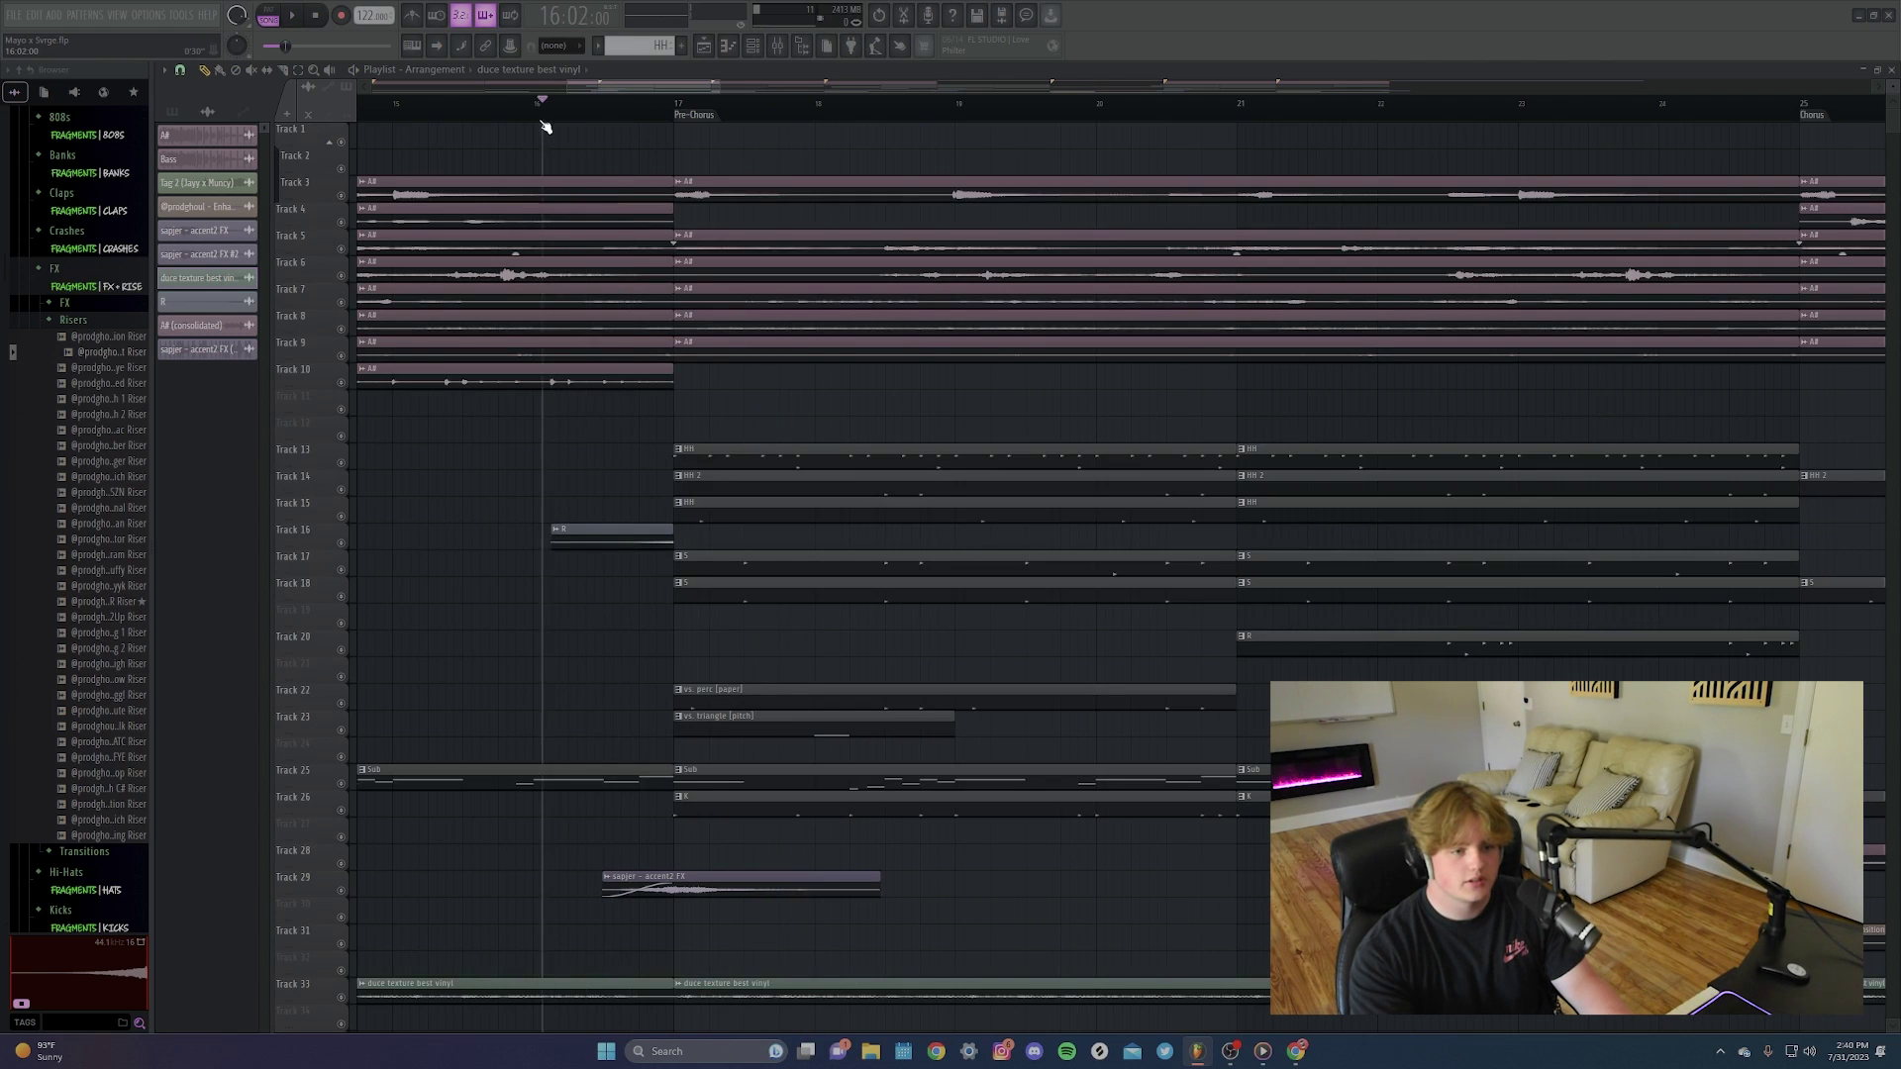
Play the full mix through the transition into the Pre-Chorus from bar 16.
key(space)
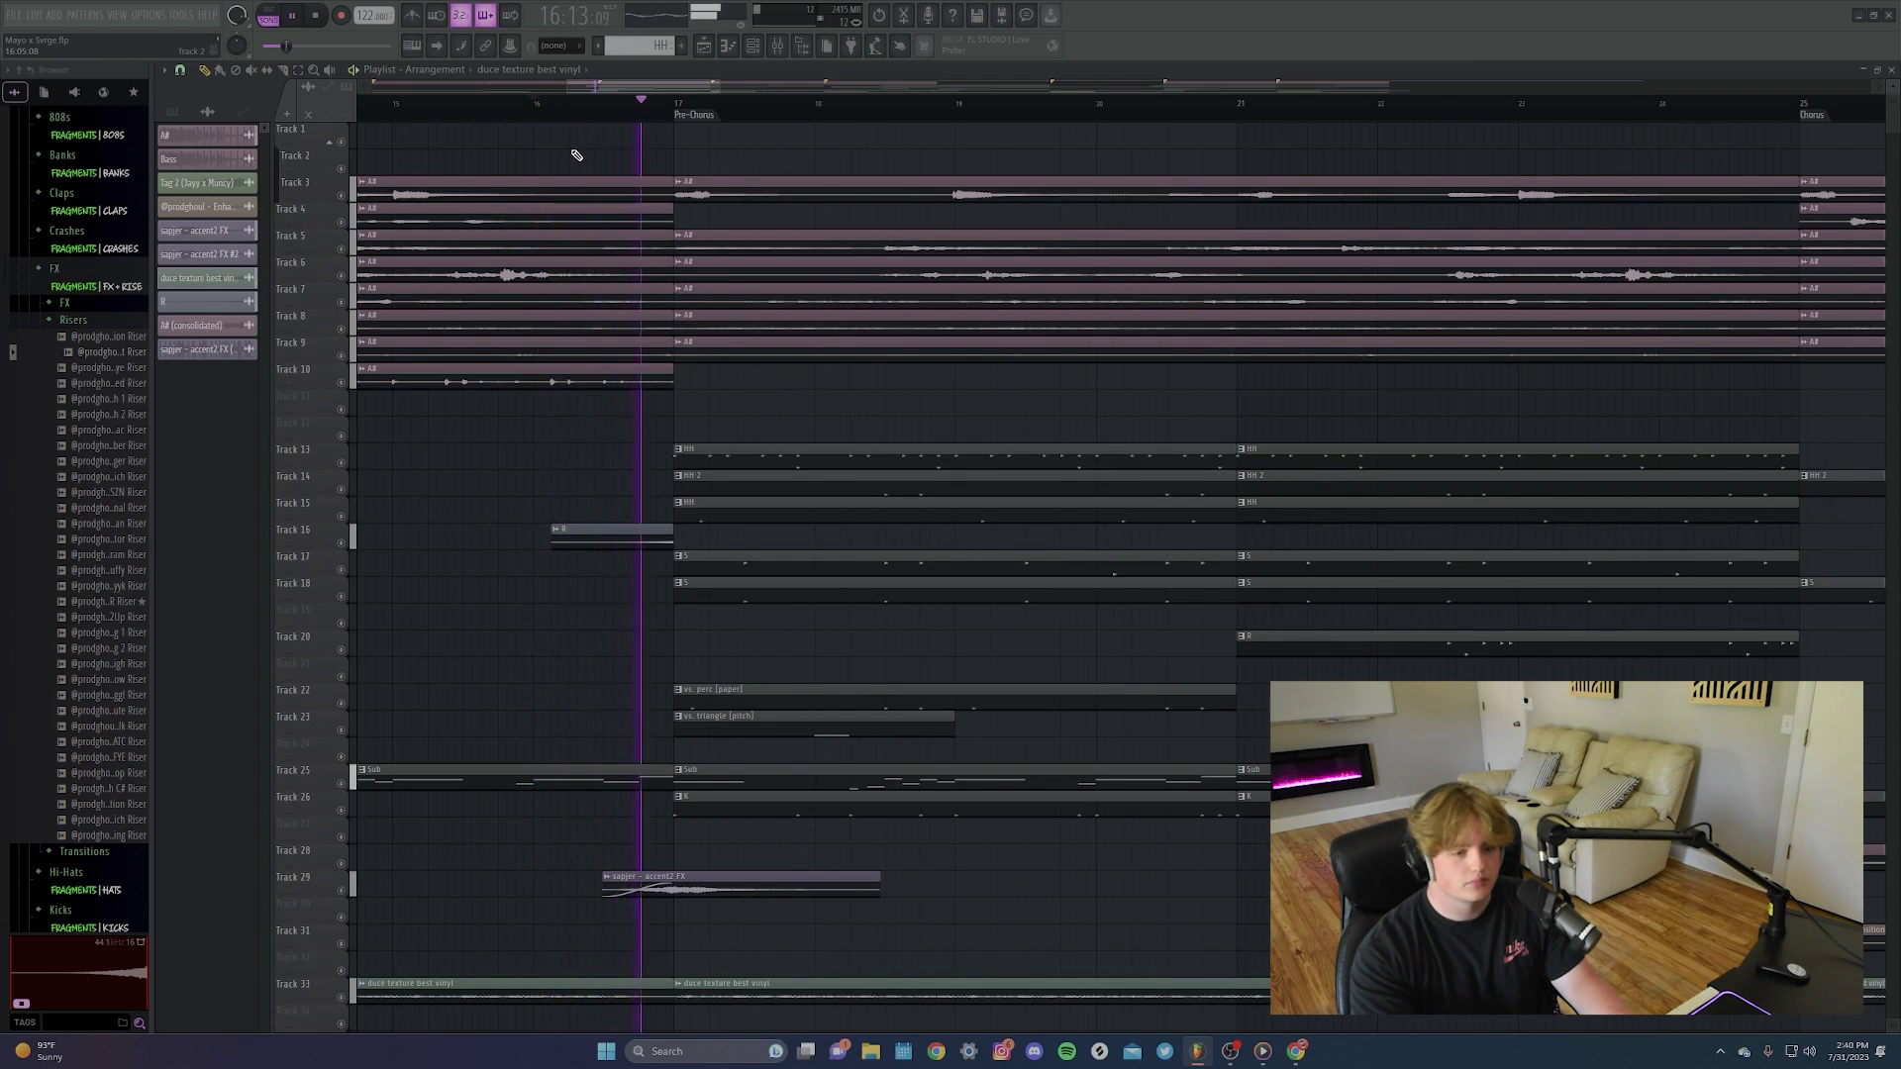
key(space)
scroll(738, 691, down, 3)
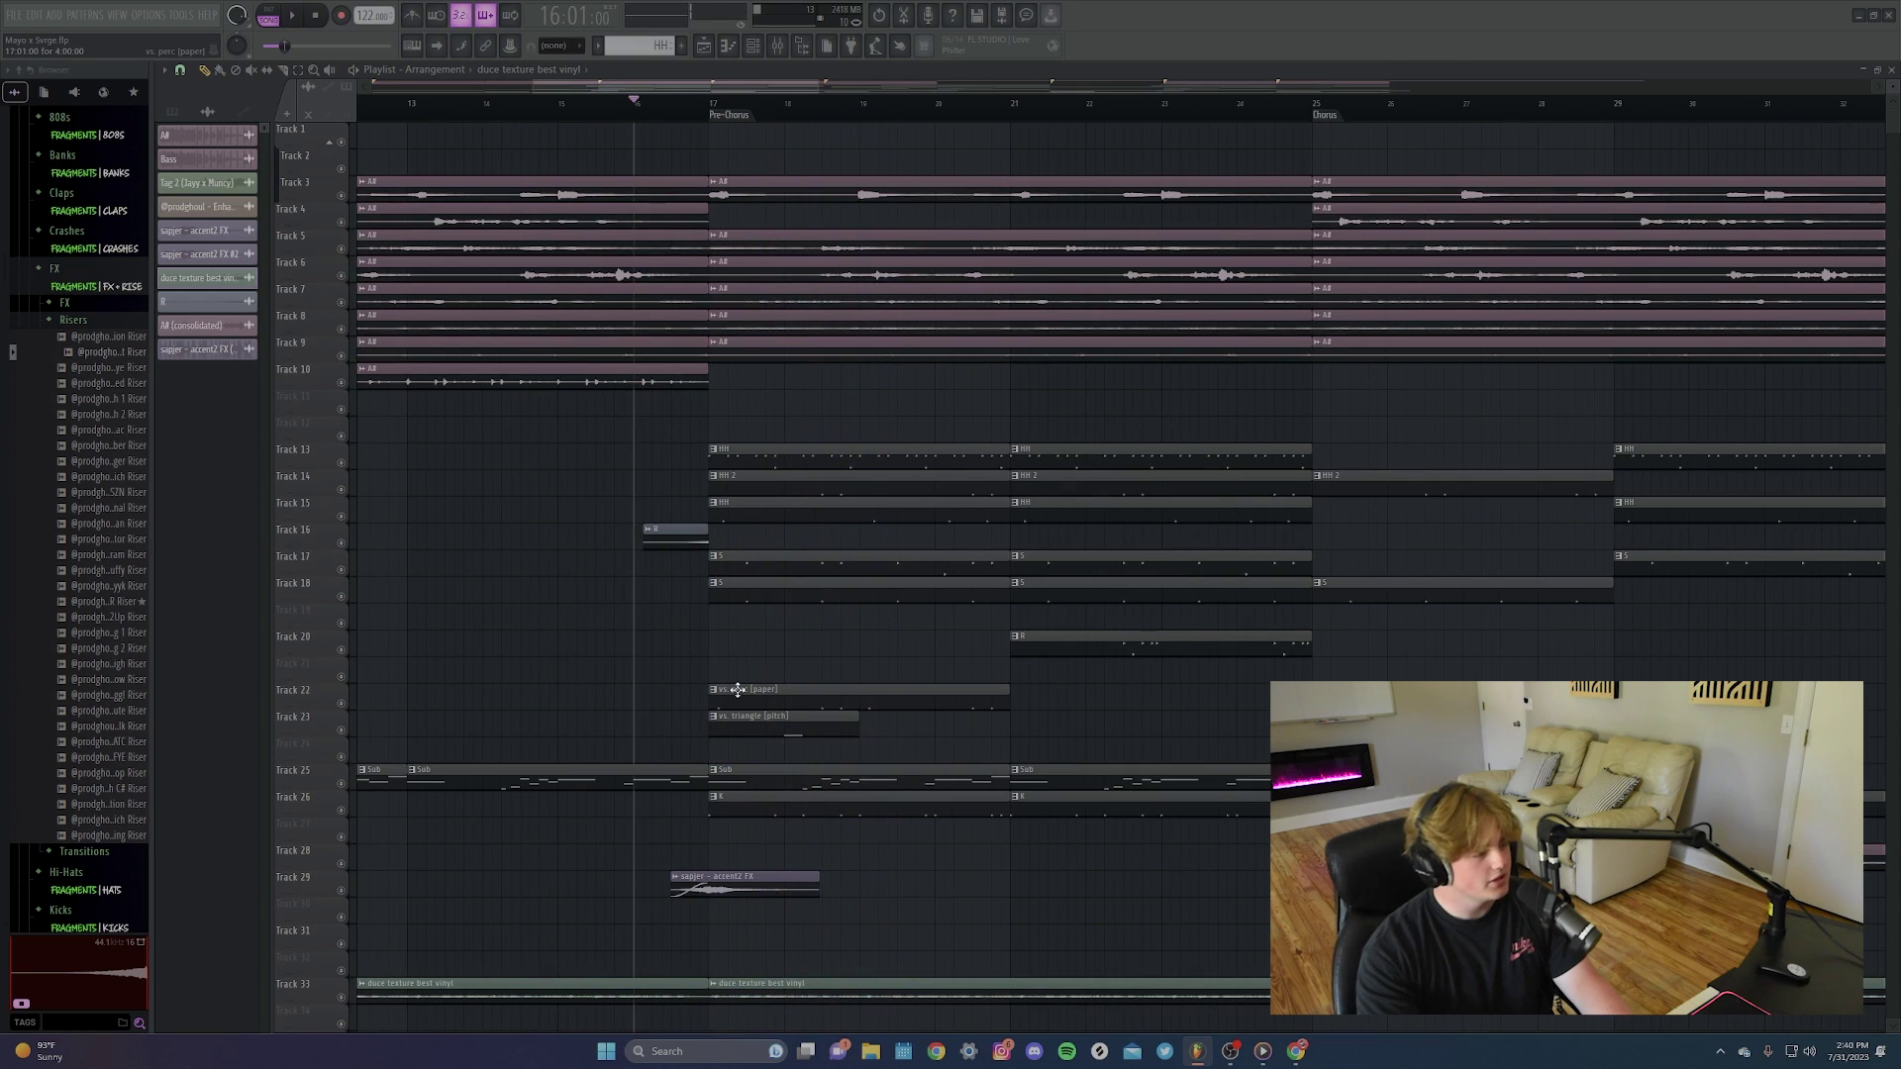
Review the Pre-Chorus and Chorus, setting the playback position to bar 17 and to just before bar 25.
scroll(881, 718, right, 4)
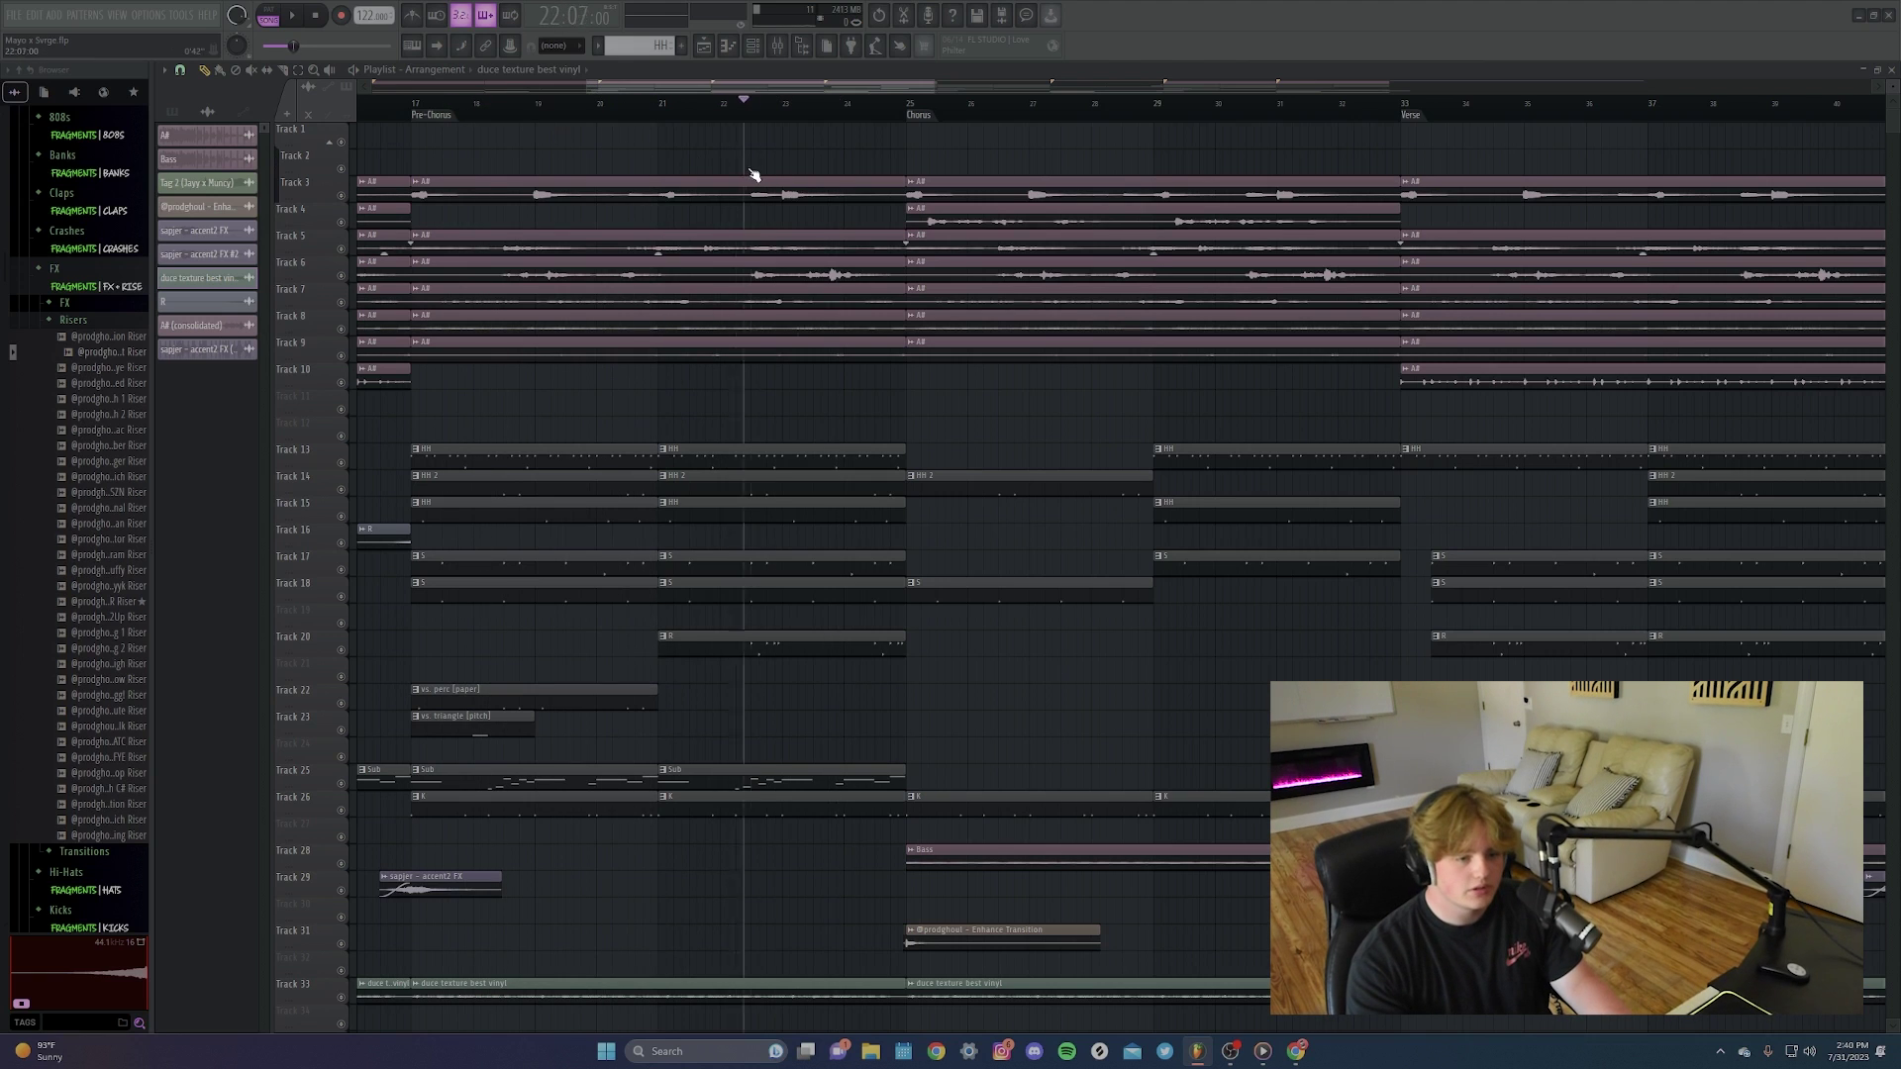
click(421, 213)
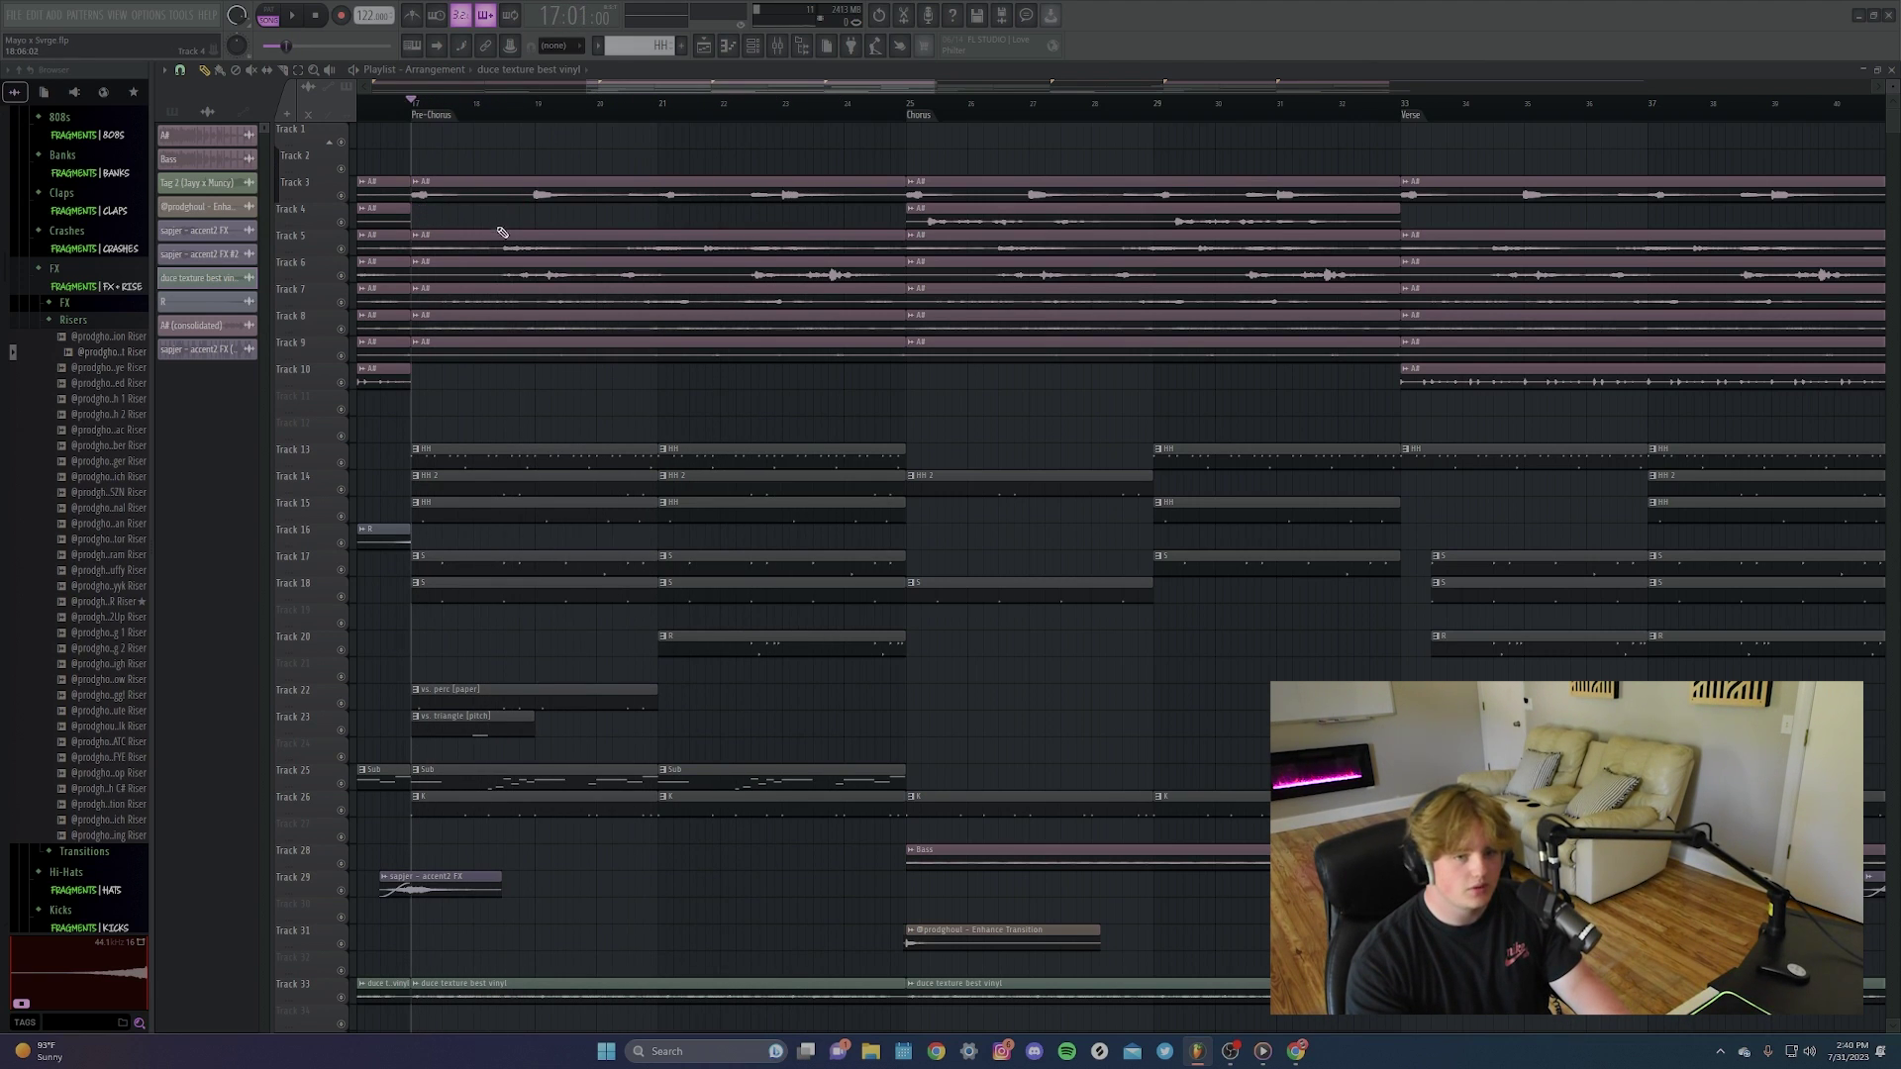
scroll(807, 176, right, 2)
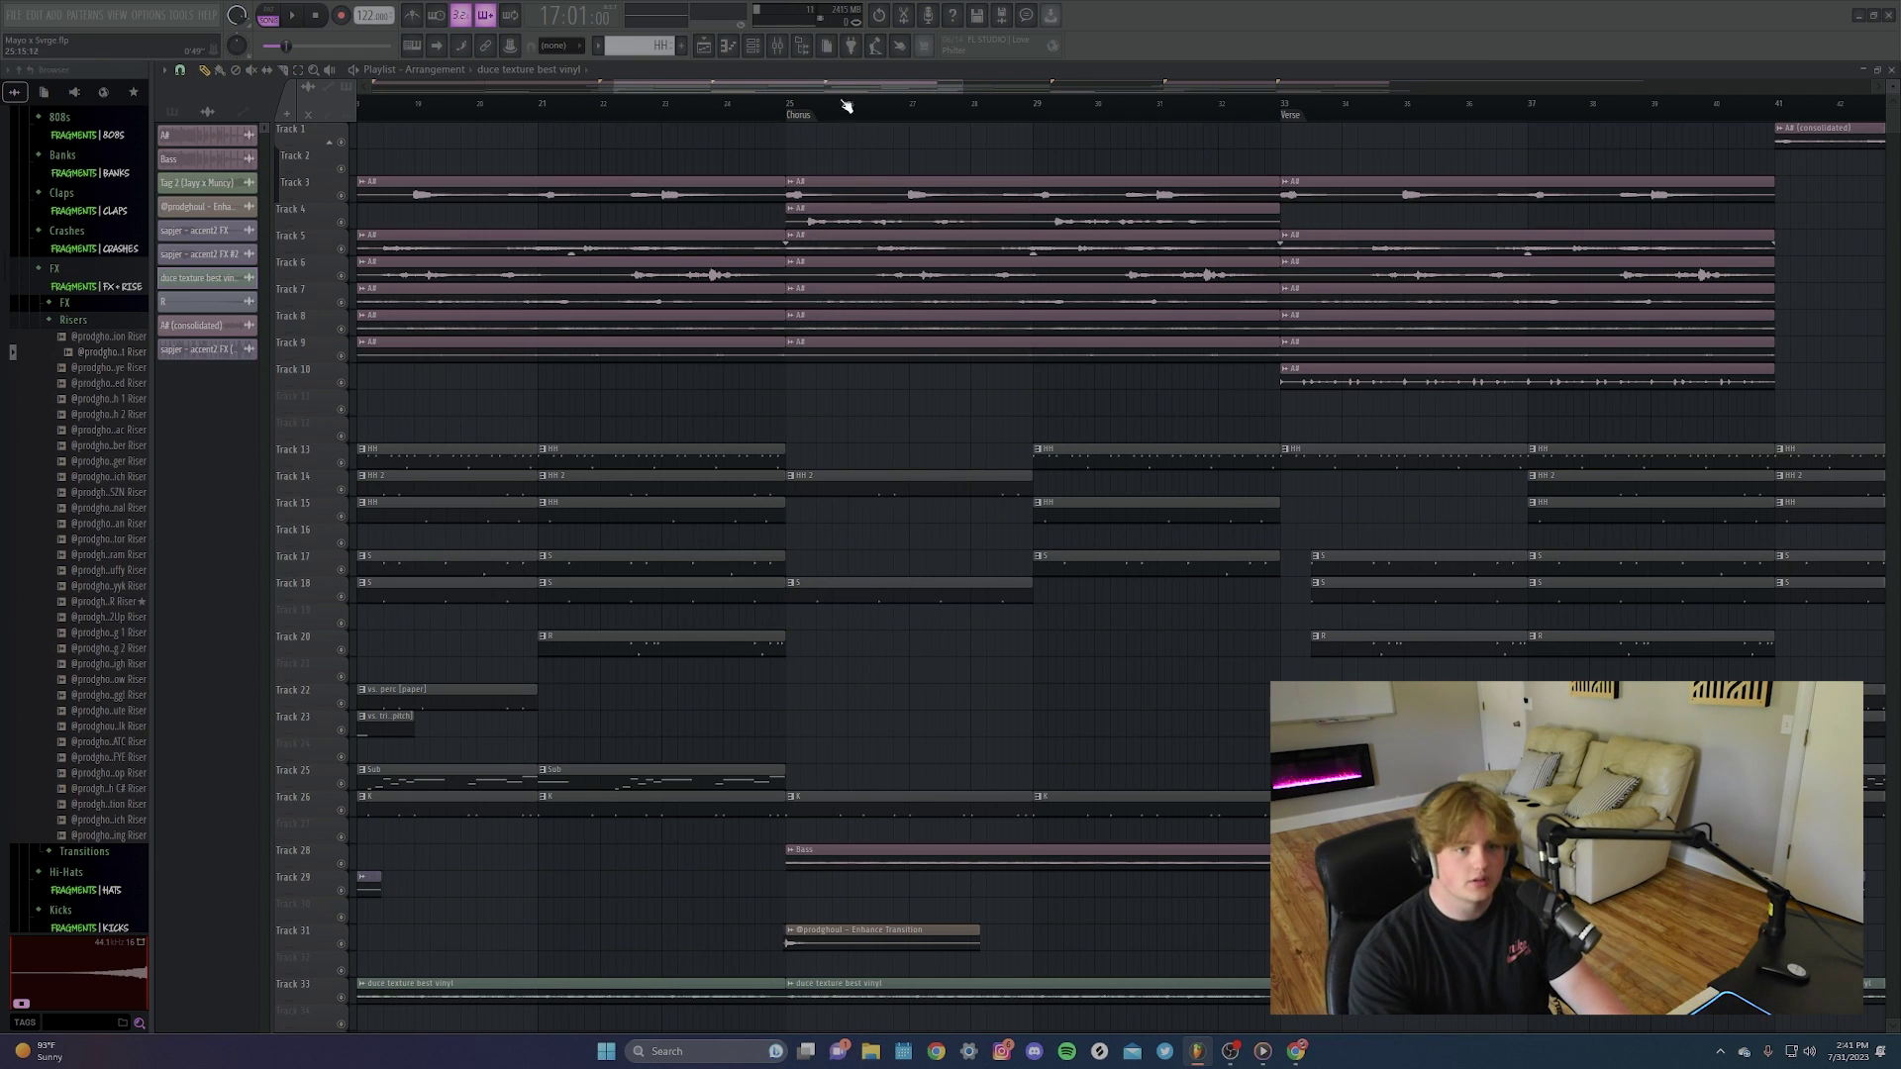
click(775, 116)
scroll(775, 115, down, 3)
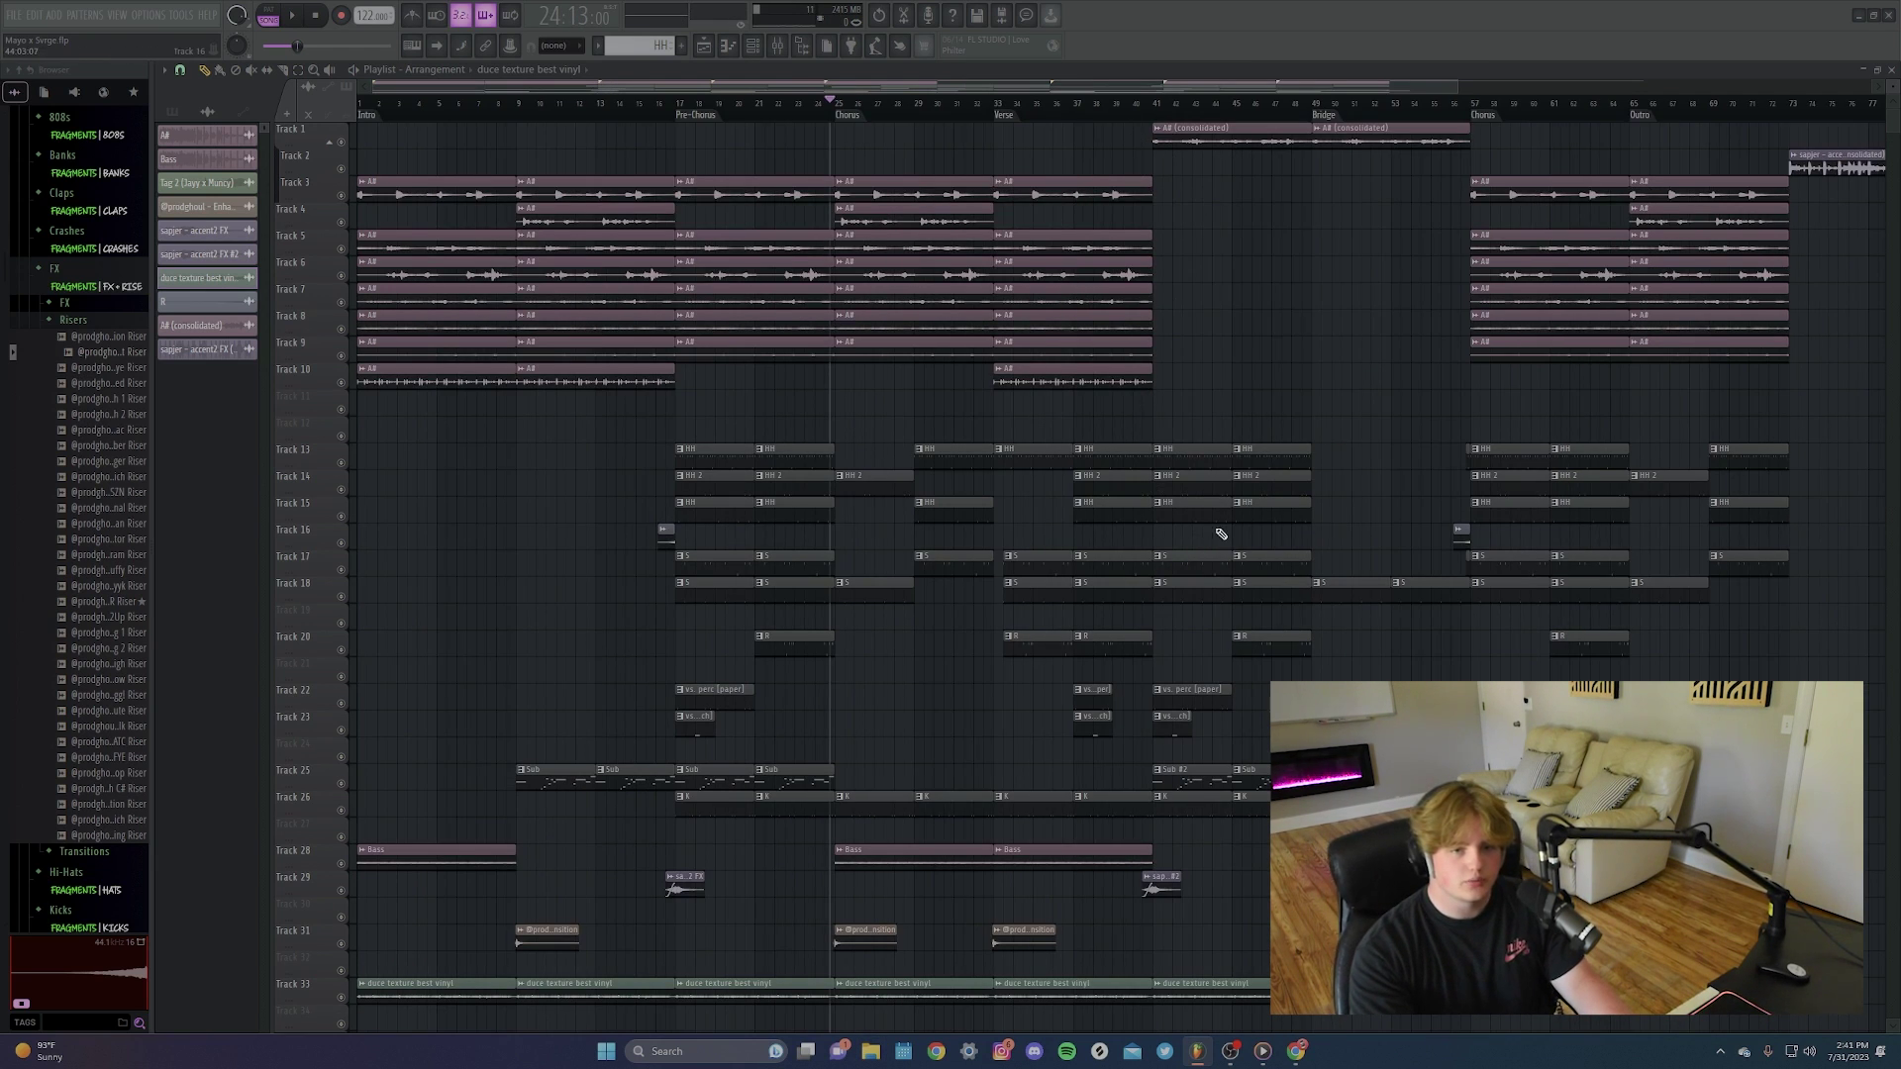
Set playback to bar 40 and inspect the sample settings of the A# (consolidated) clip starting at bar 41.
scroll(1218, 536, up, 2)
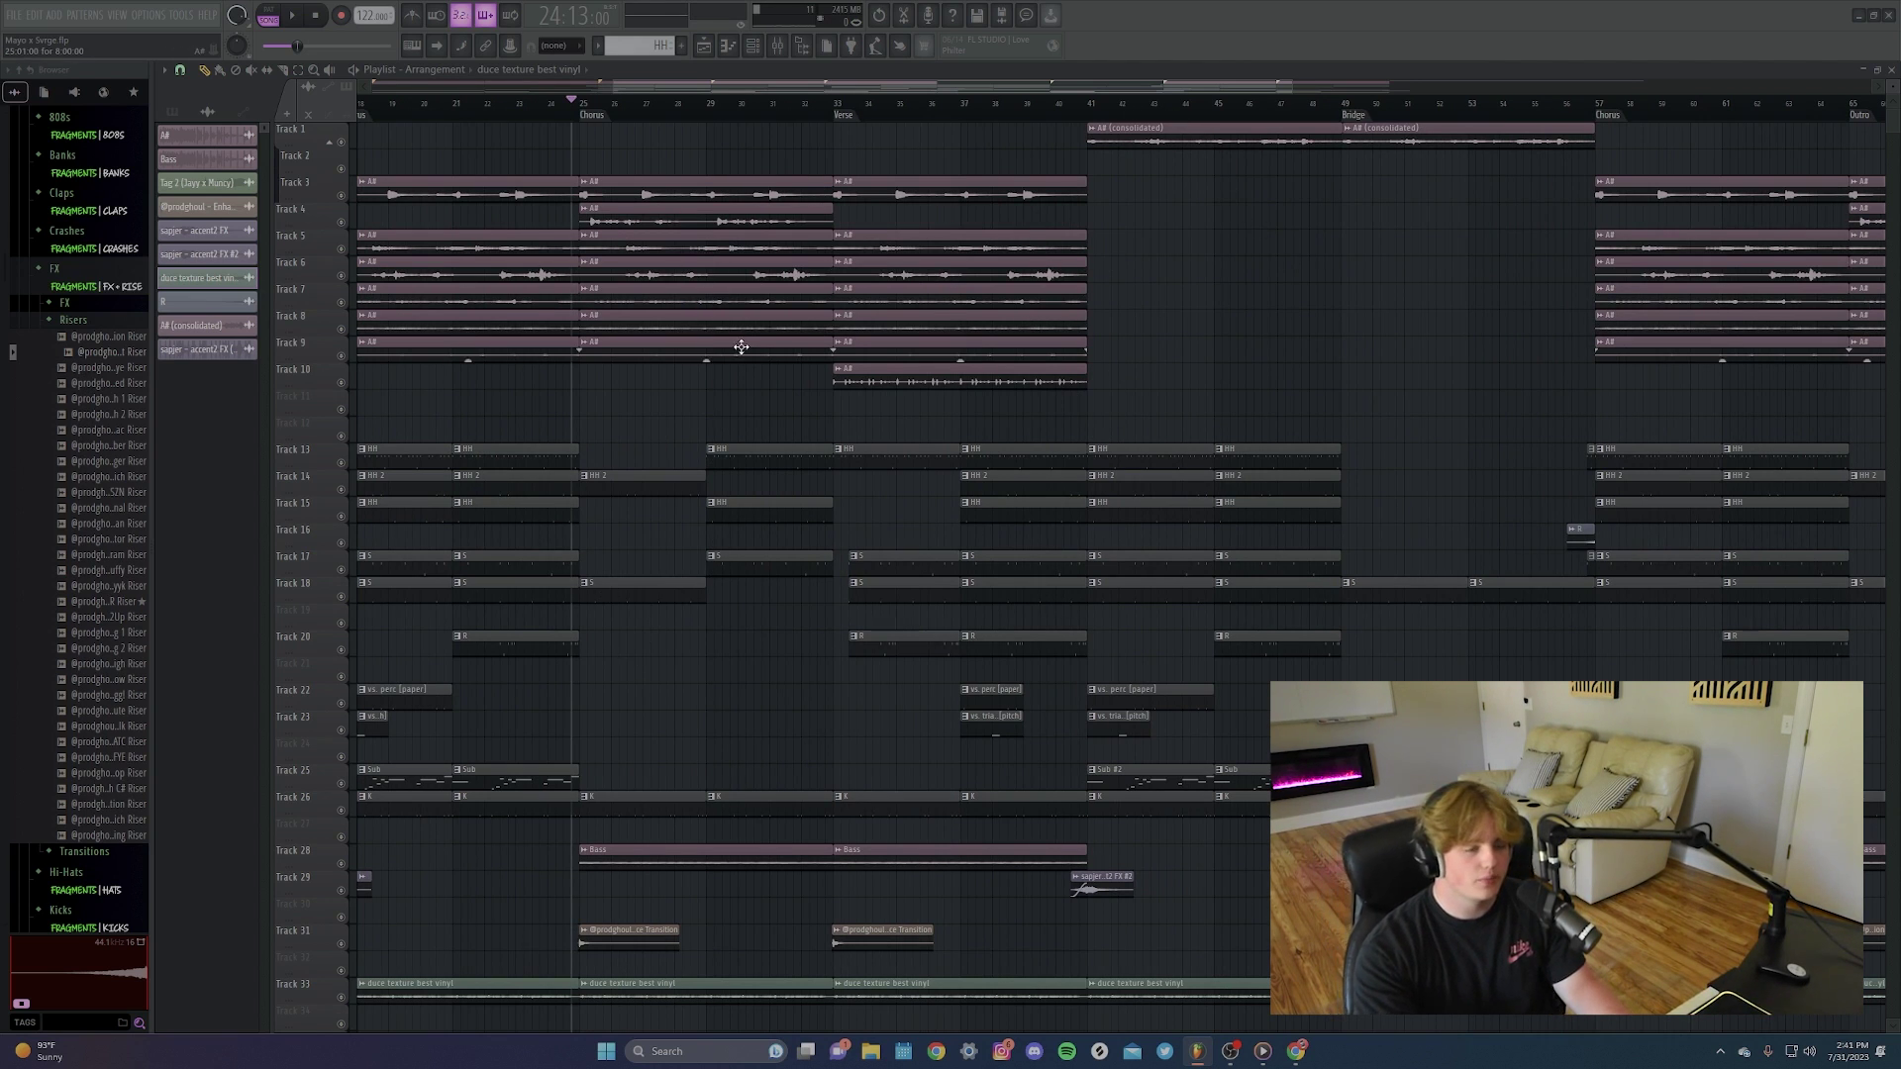
scroll(912, 160, down, 1)
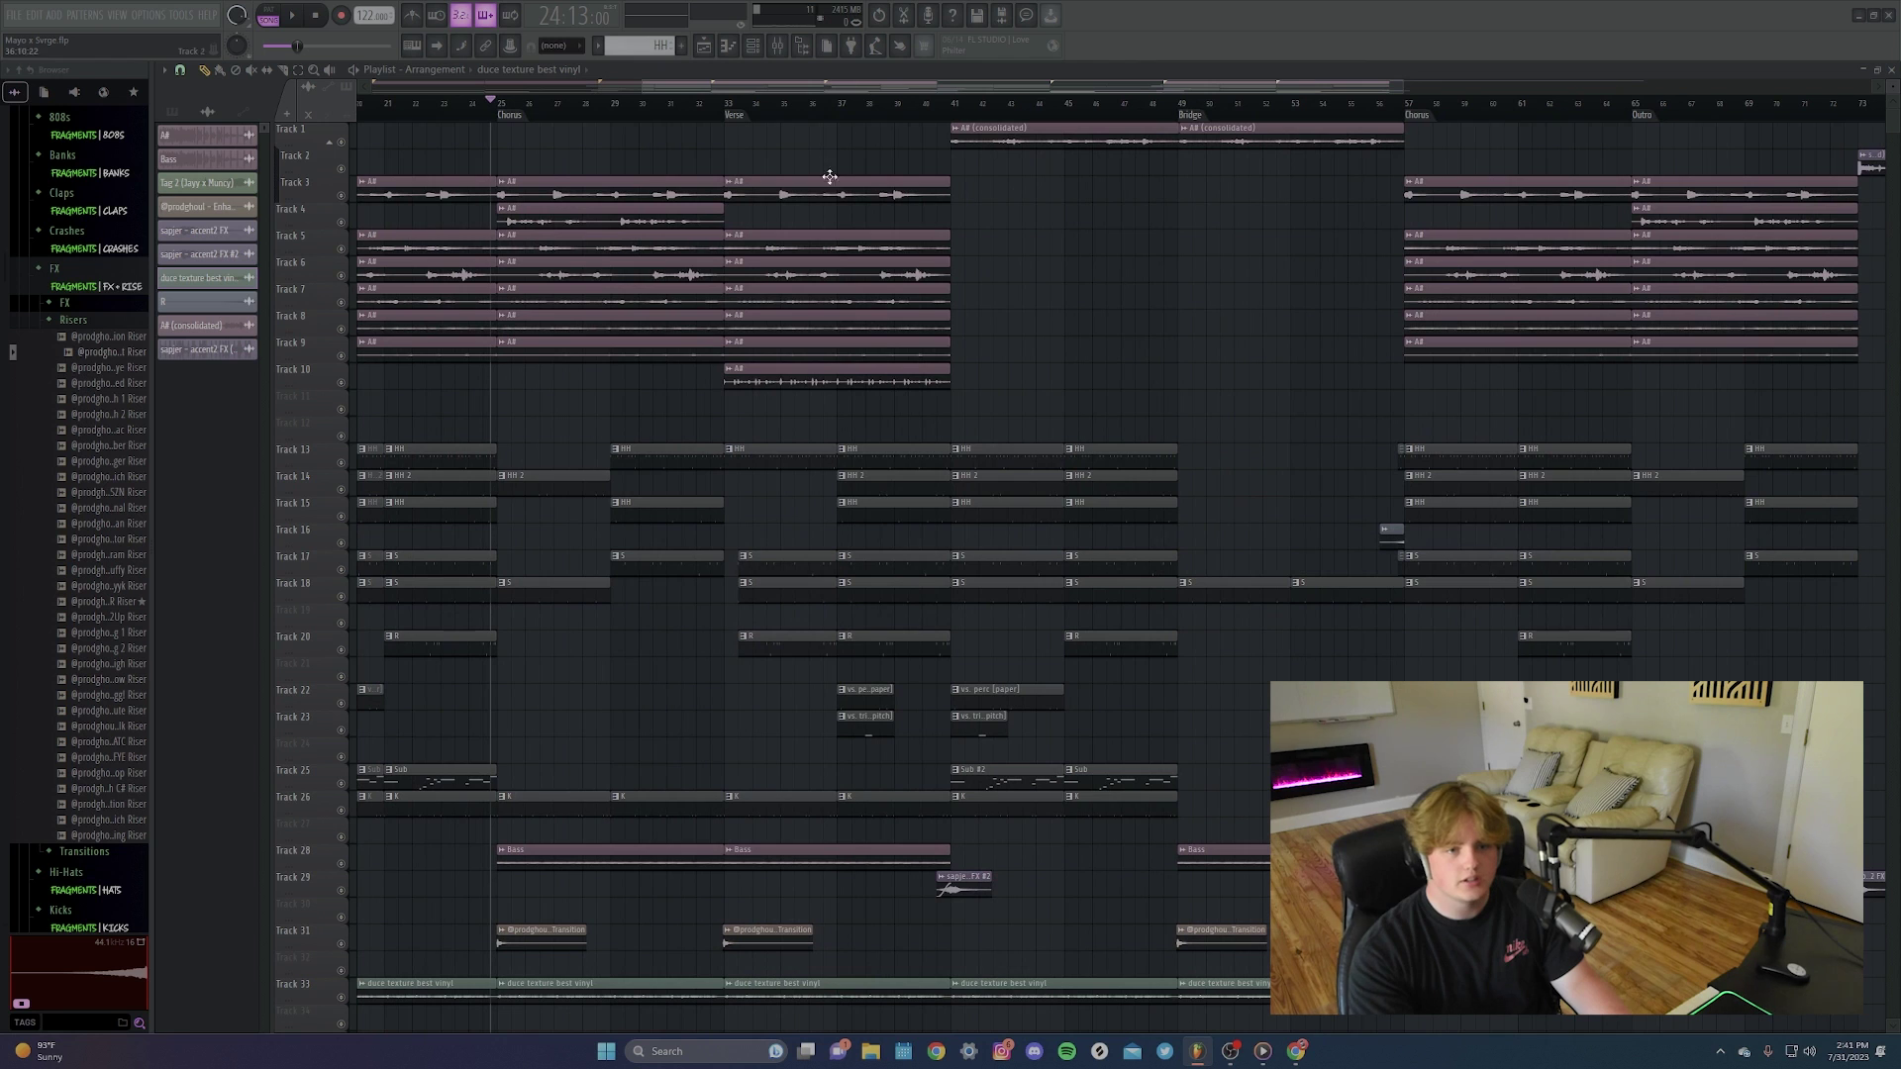
drag(938, 109, 926, 147)
scroll(895, 305, up, 4)
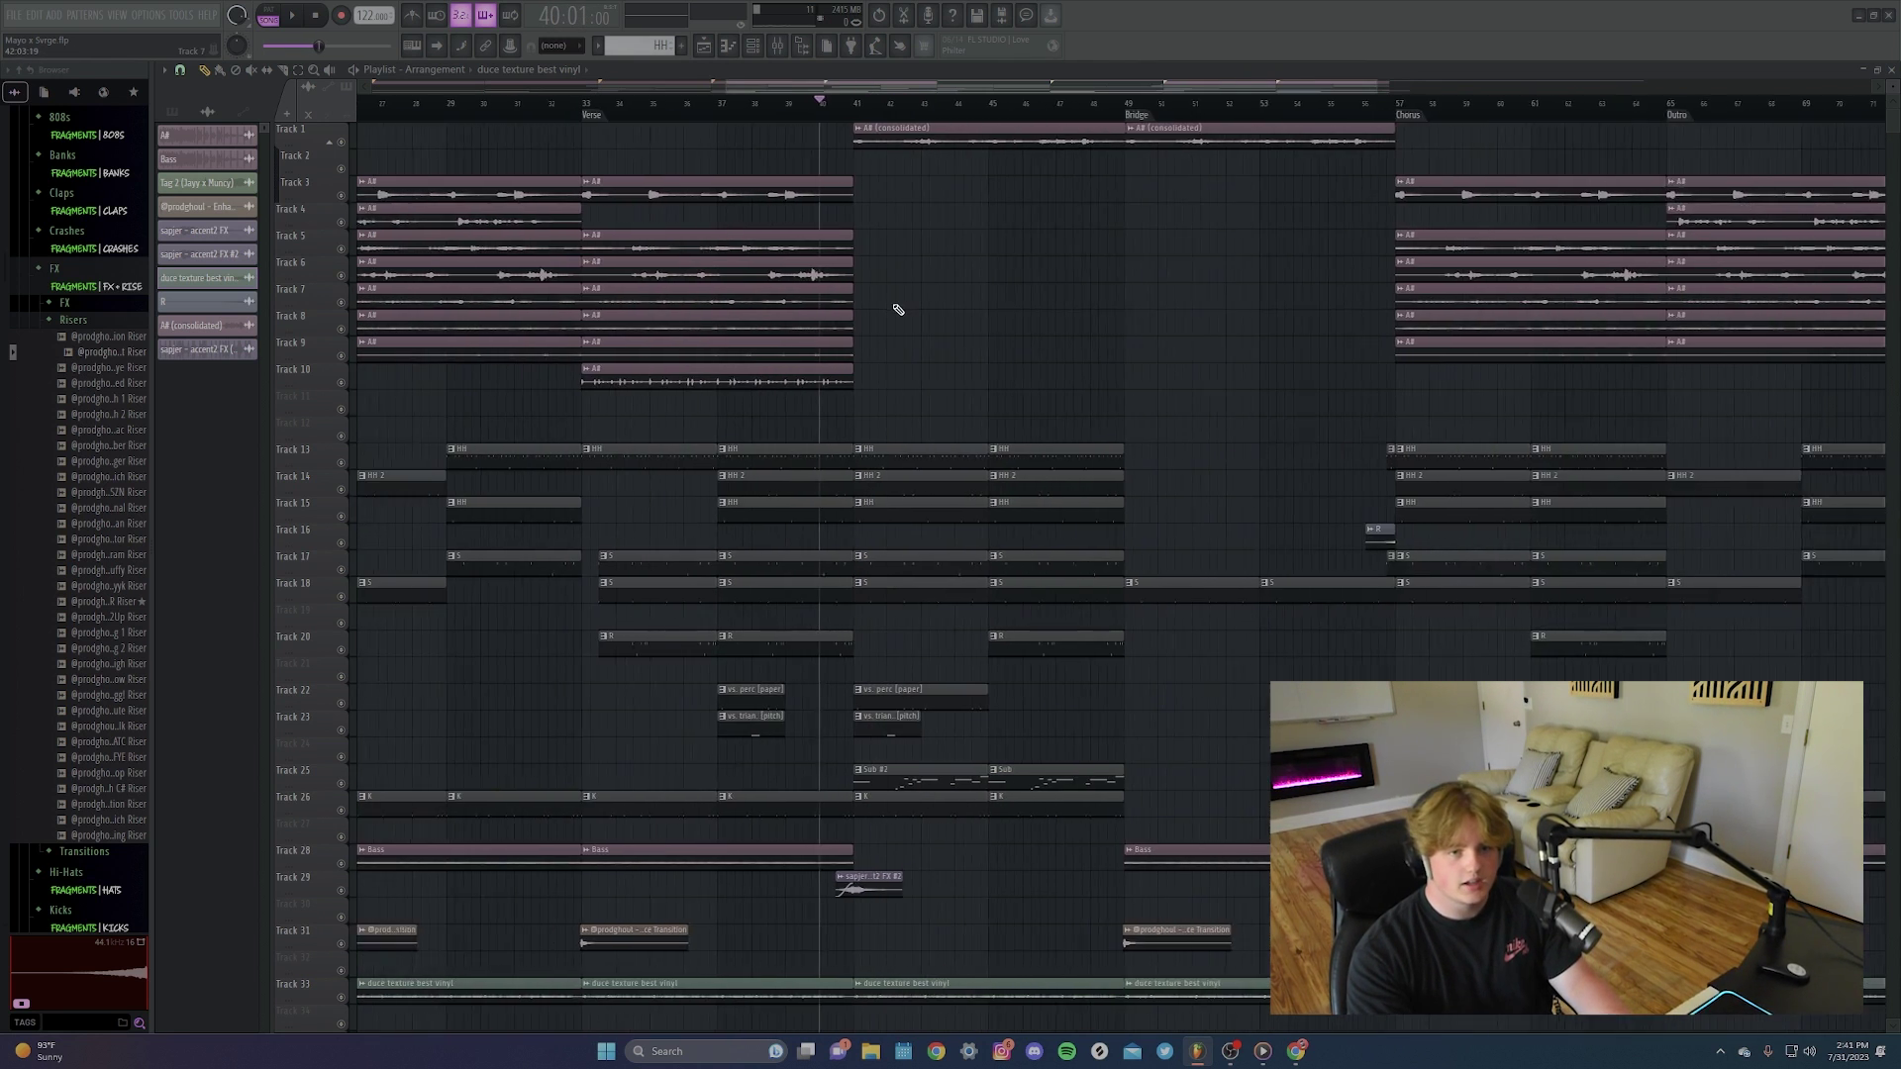
double_click(879, 132)
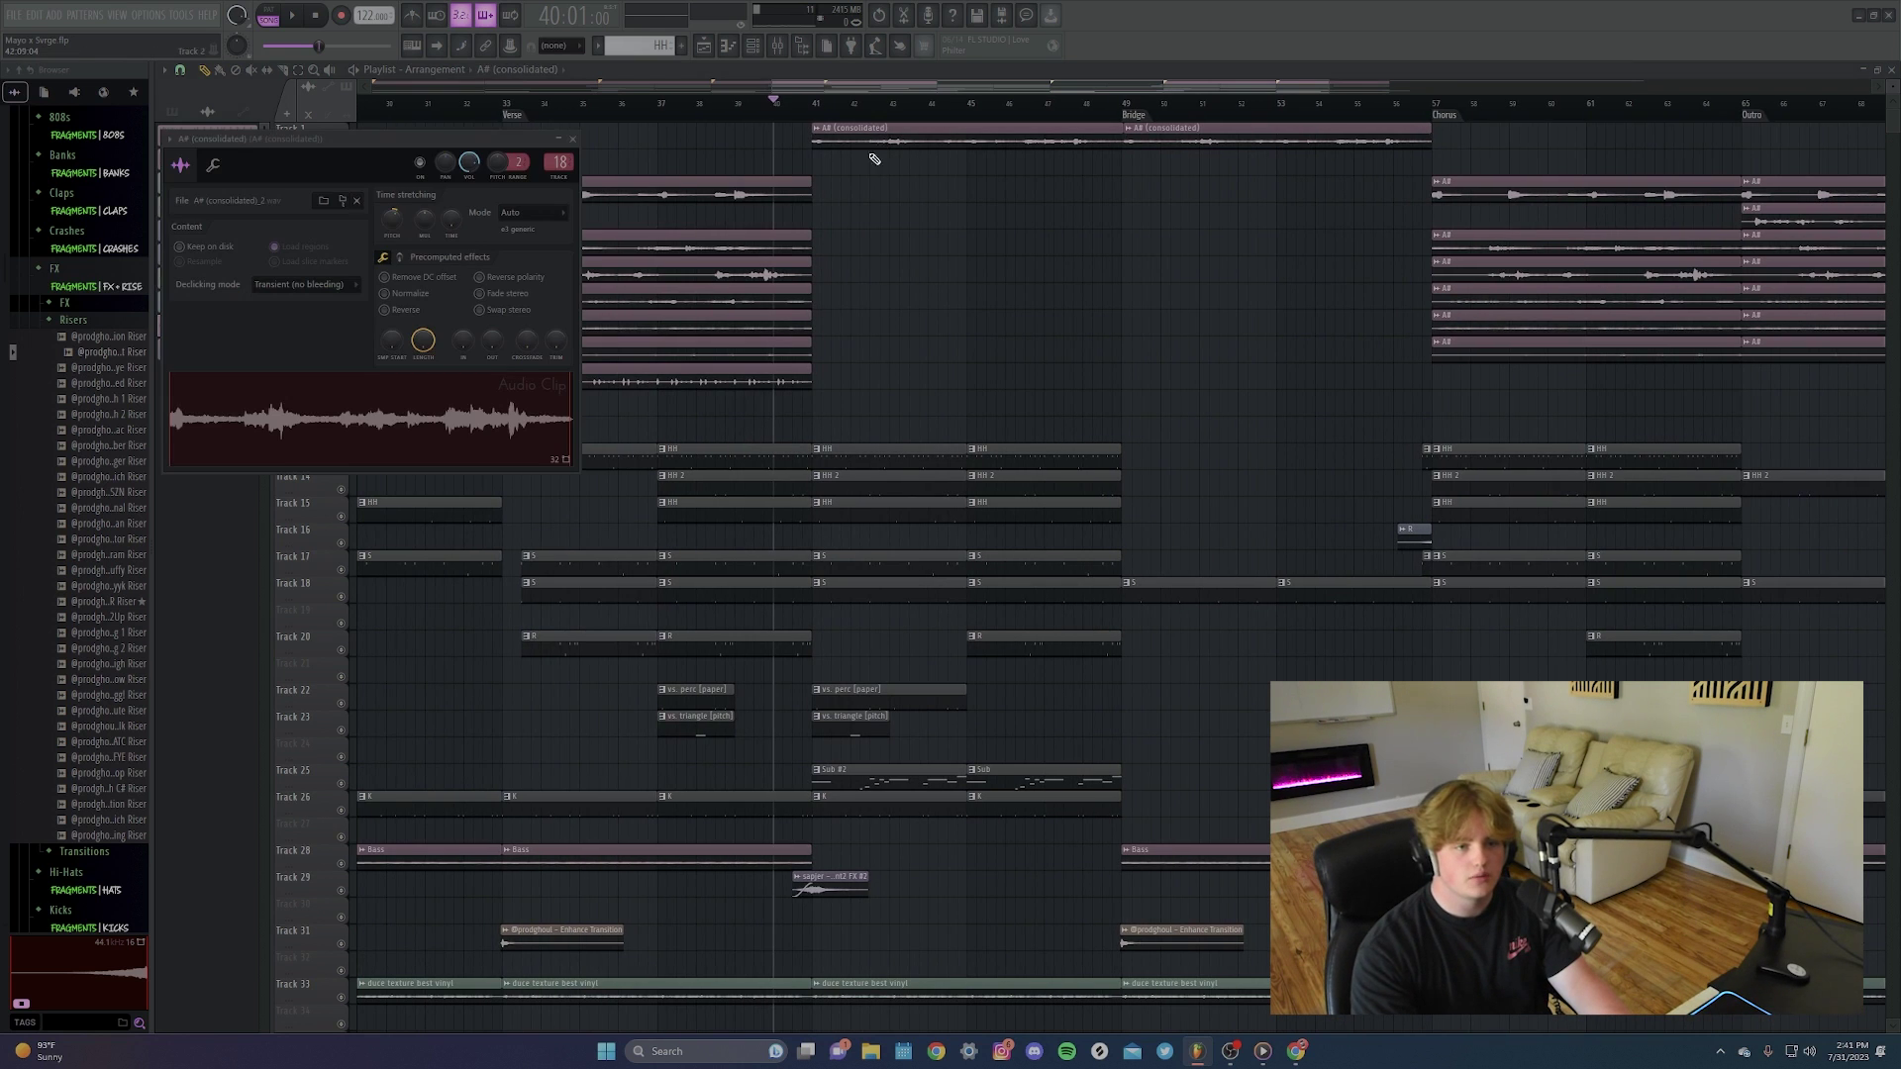
click(572, 138)
scroll(900, 382, down, 3)
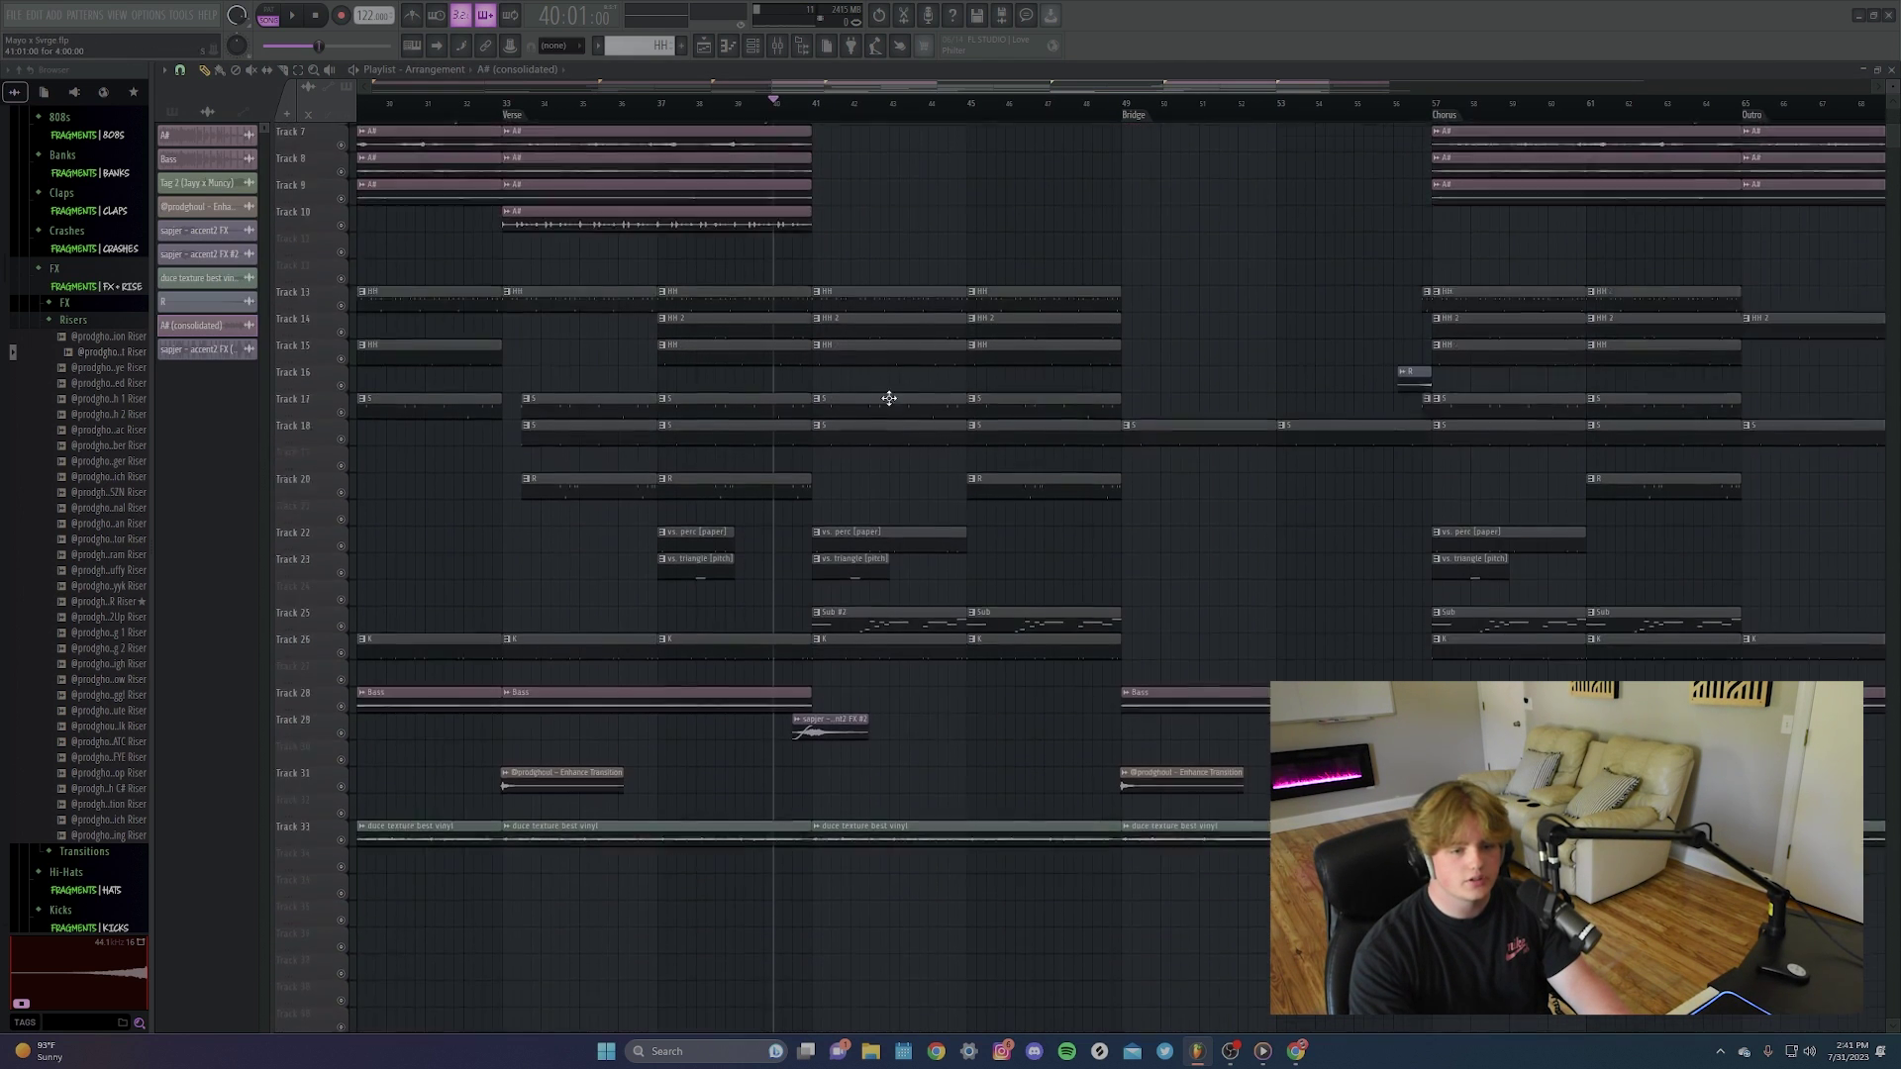
Inspect the pitch and time-stretching settings of the accent FX #2 clip on Track 29.
scroll(807, 668, up, 6)
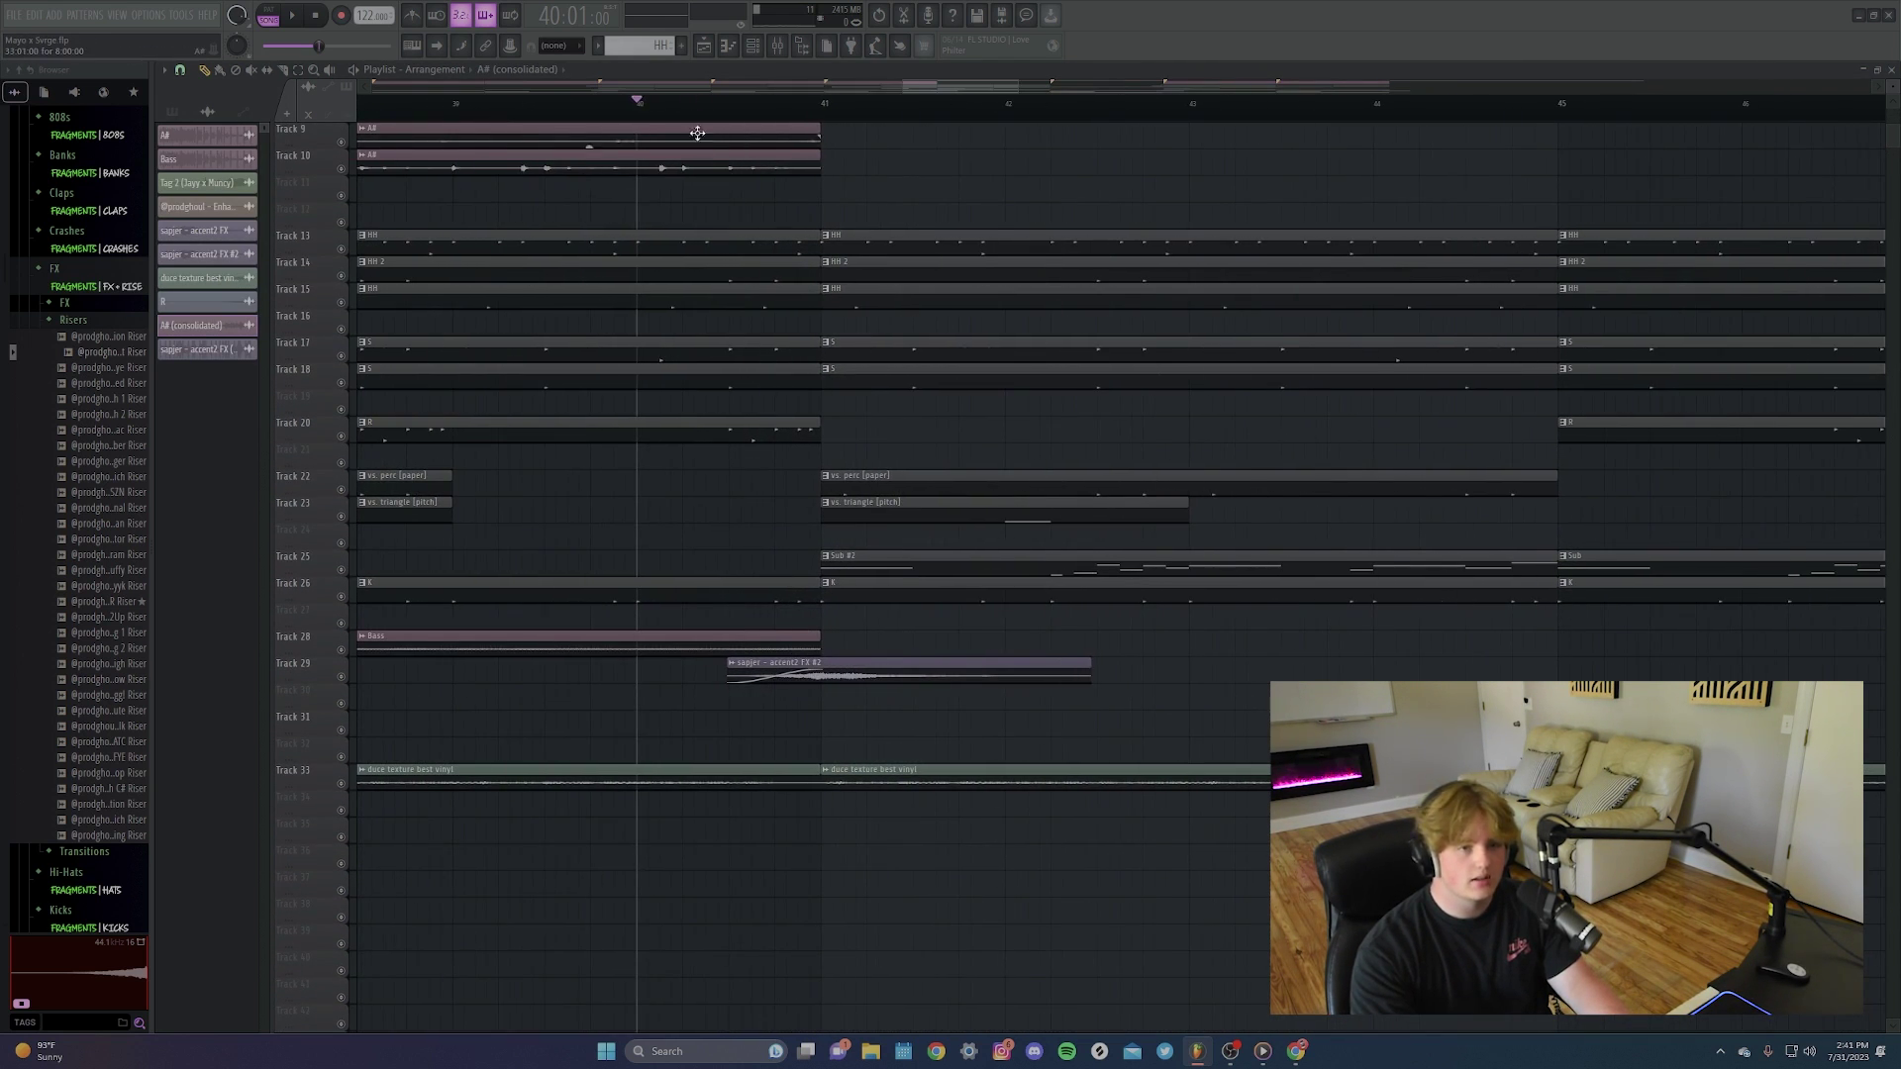
double_click(809, 672)
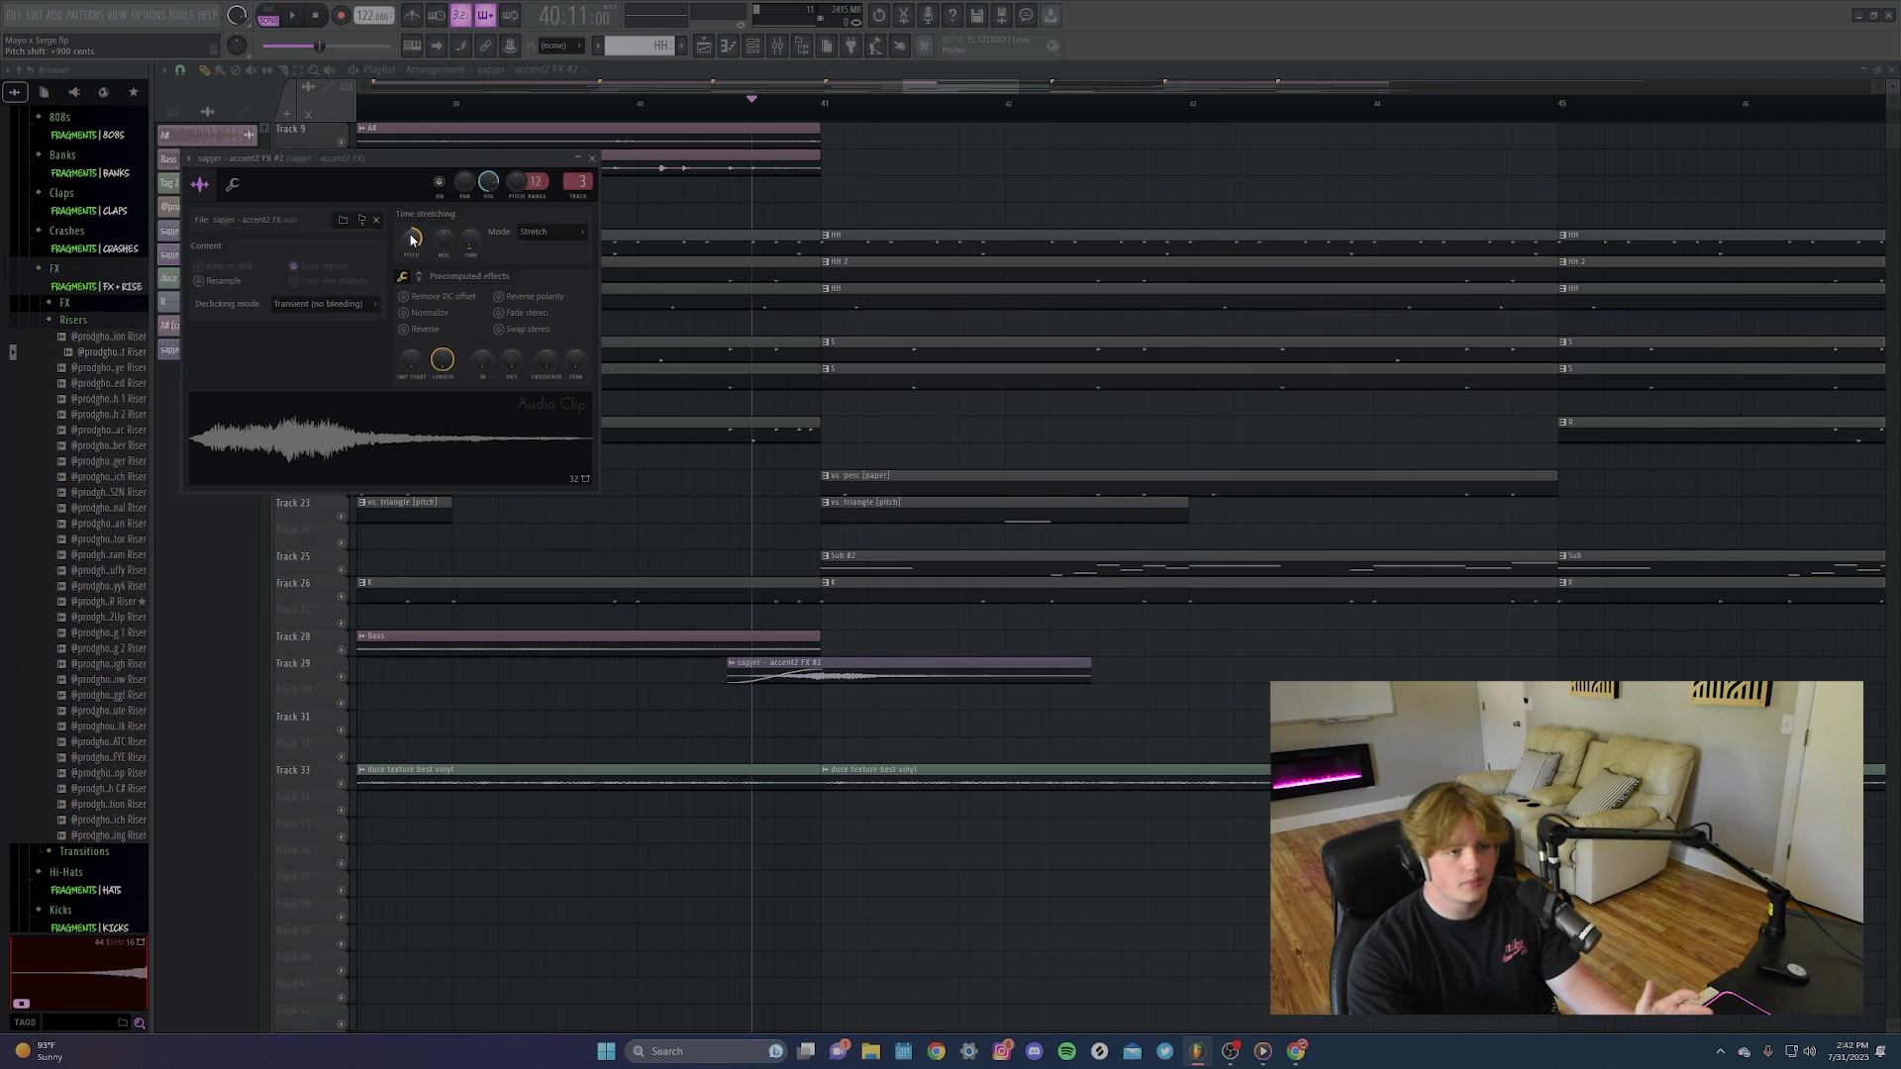
click(592, 158)
Play the transition from bar 40 into the A# (consolidated) section at bar 41.
click(707, 117)
drag(707, 117, 638, 116)
scroll(882, 382, up, 4)
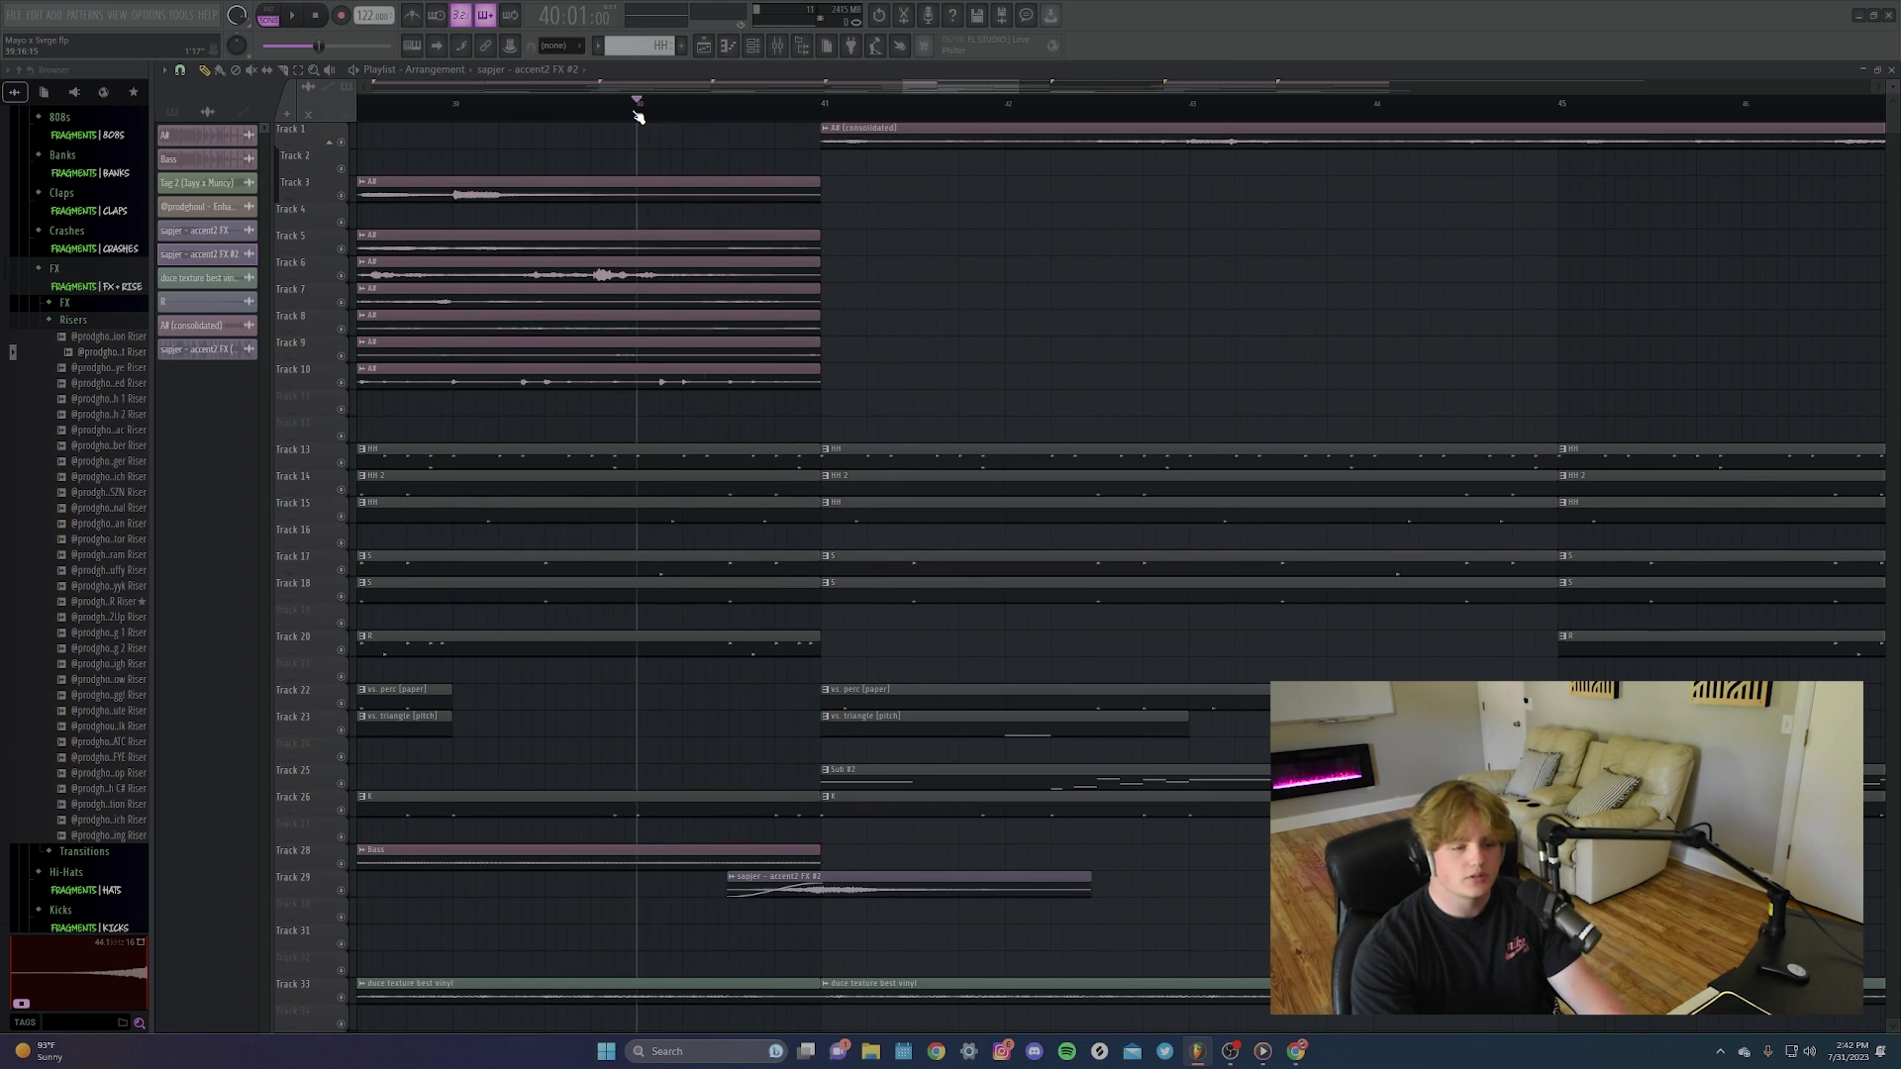
key(space)
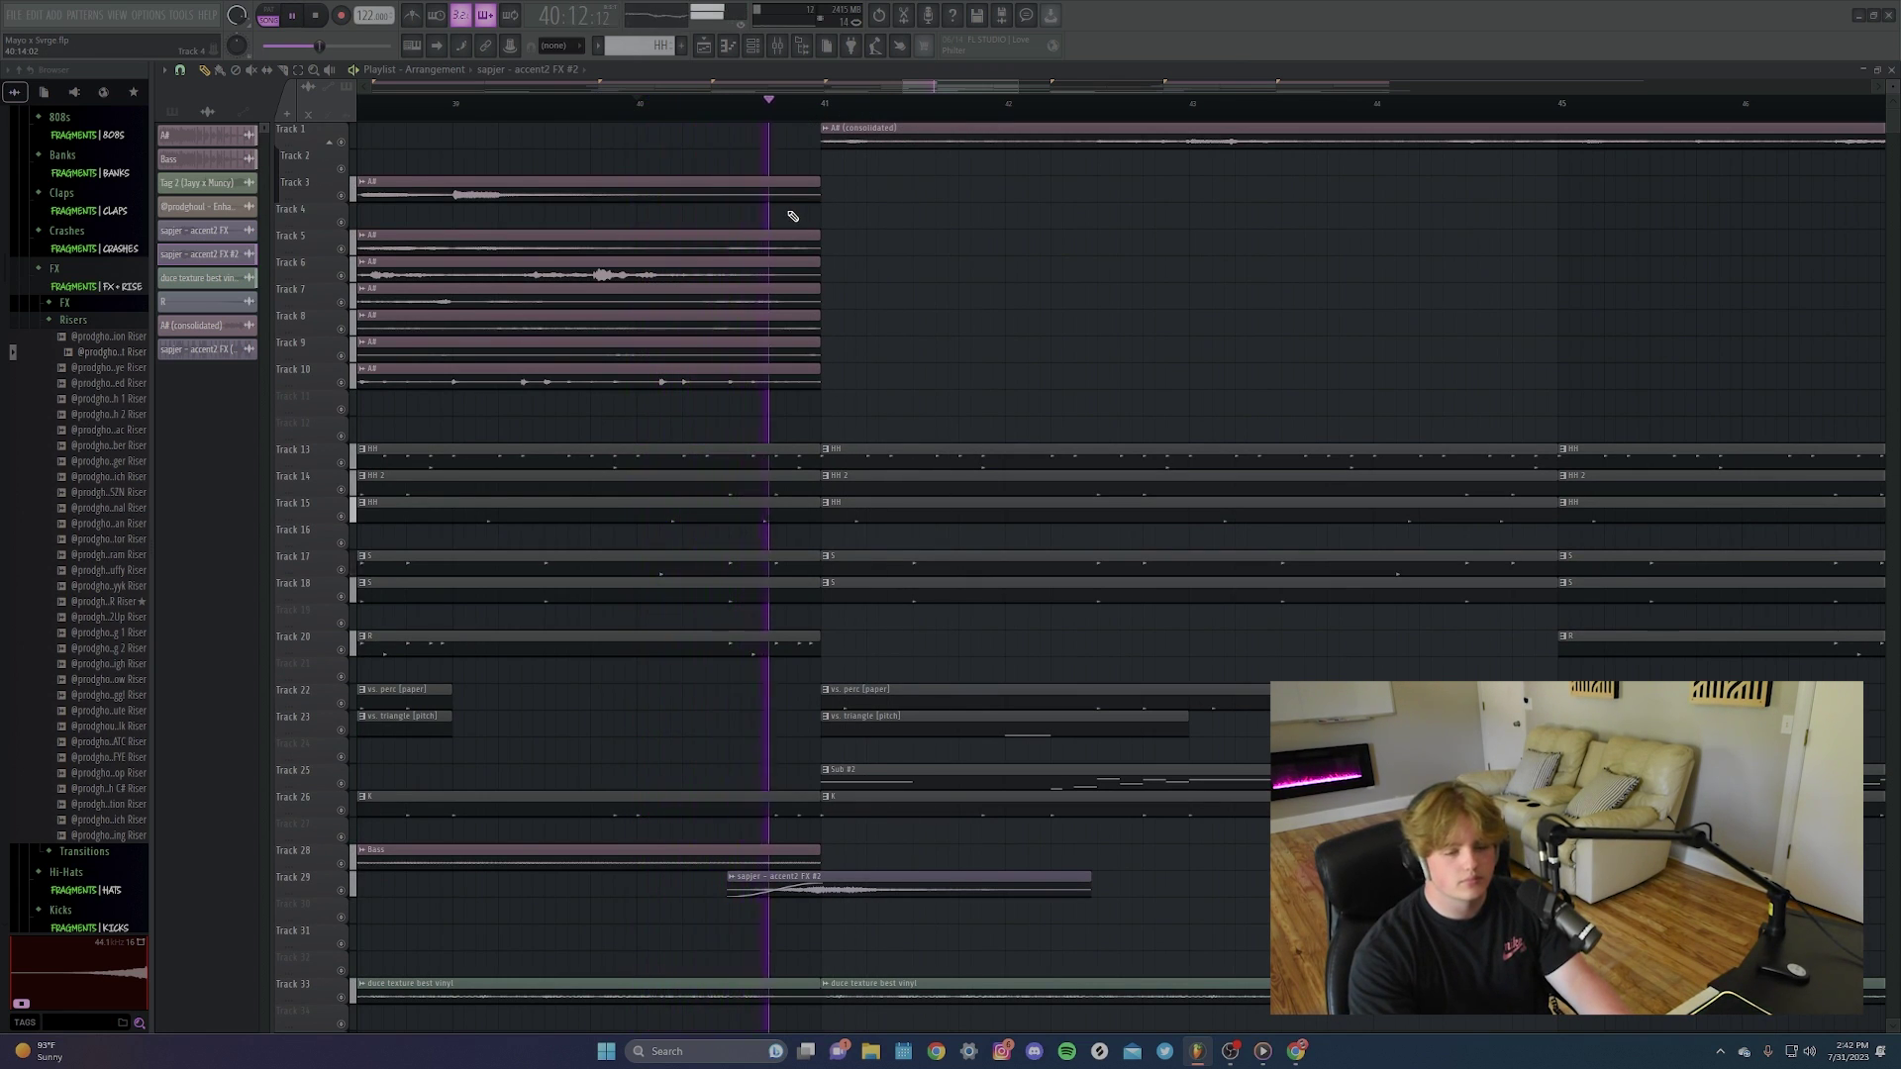
scroll(967, 376, down, 3)
scroll(967, 389, down, 4)
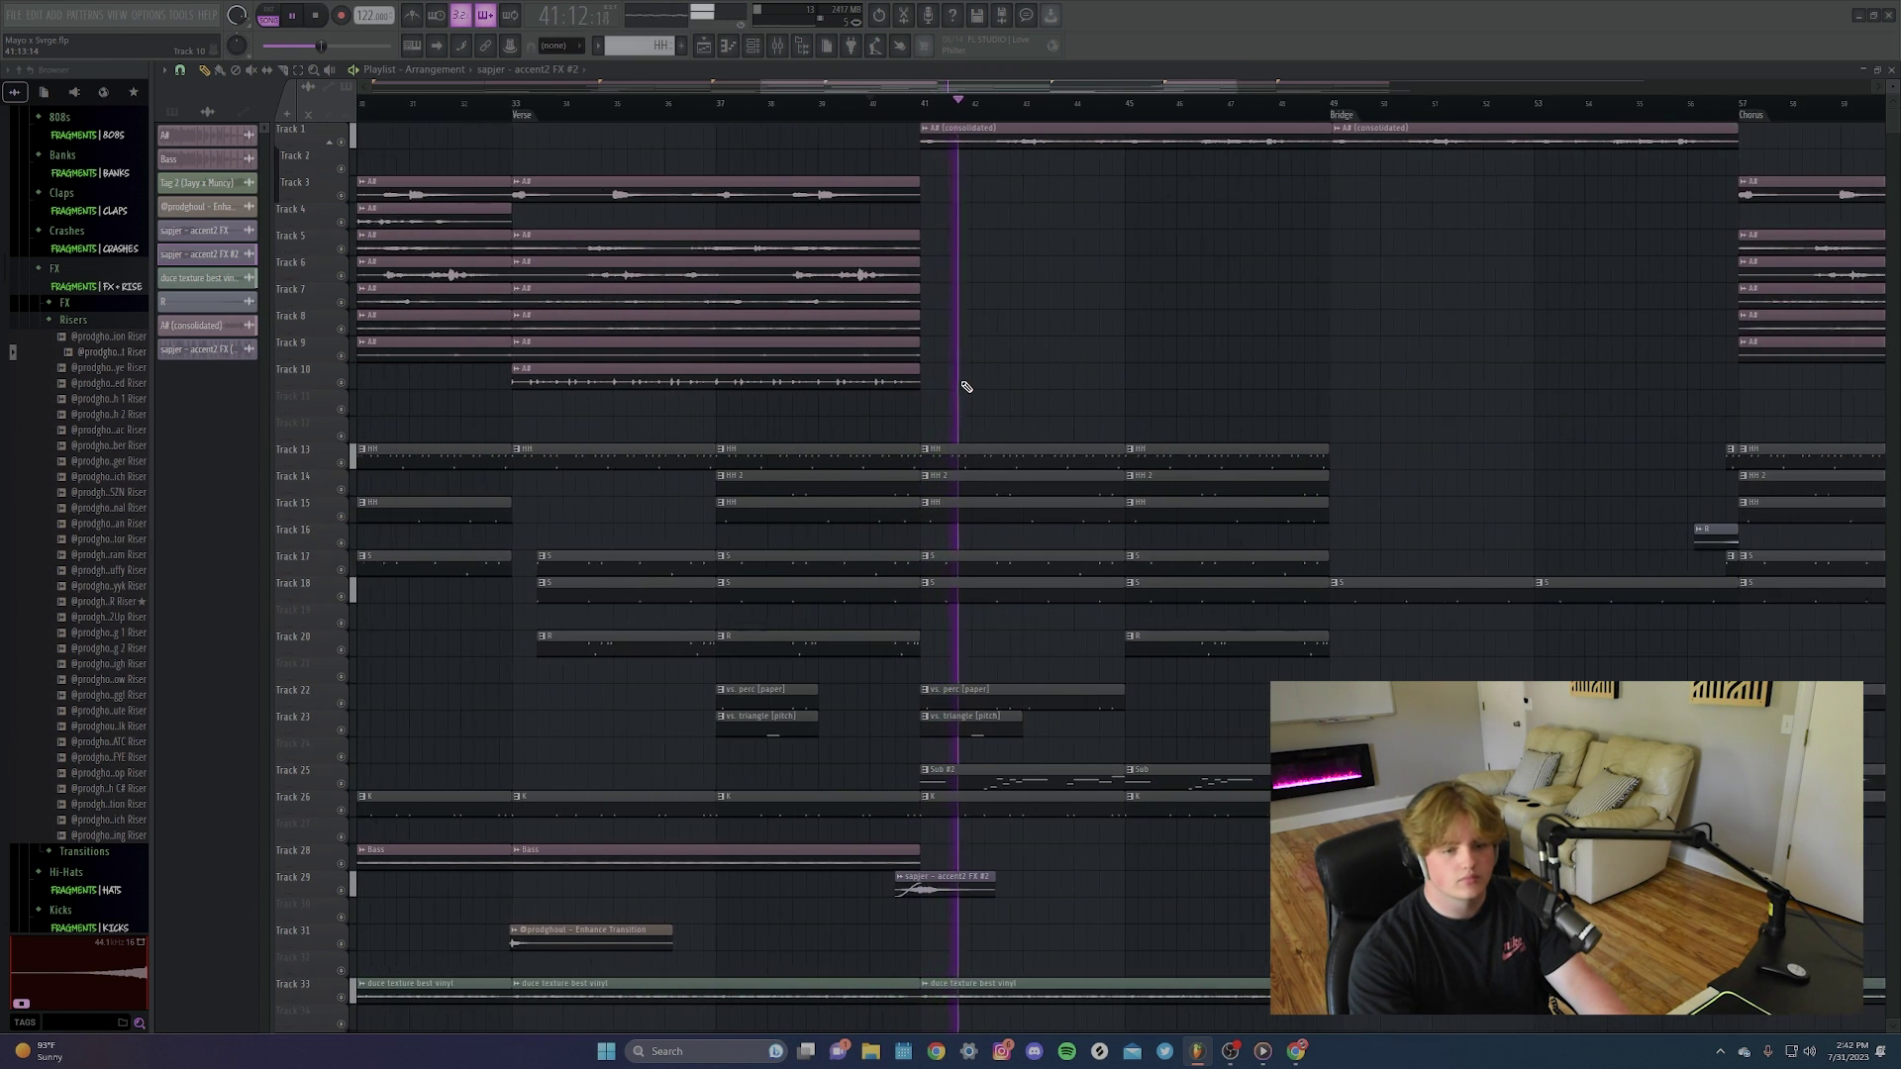
key(space)
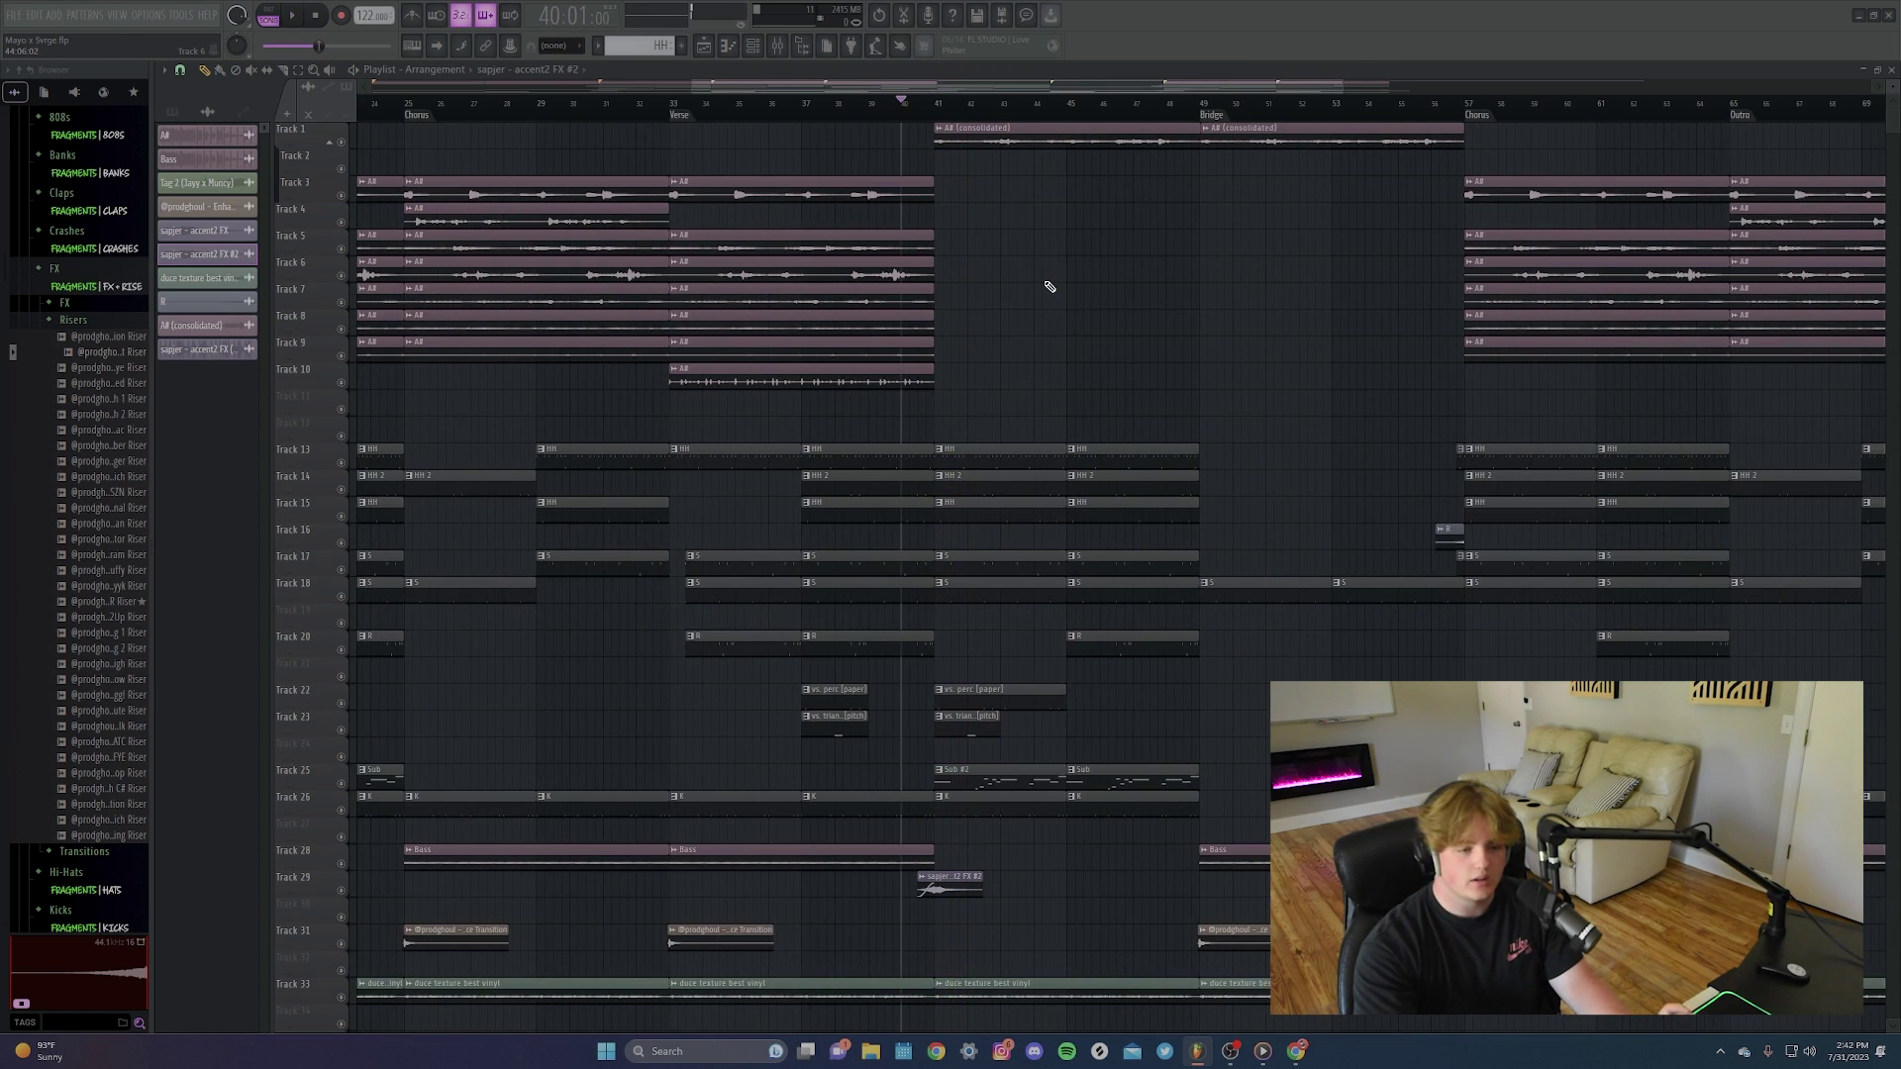
Examine how the drums and sub are arranged between bar 41 and the Bridge.
scroll(1039, 347, down, 4)
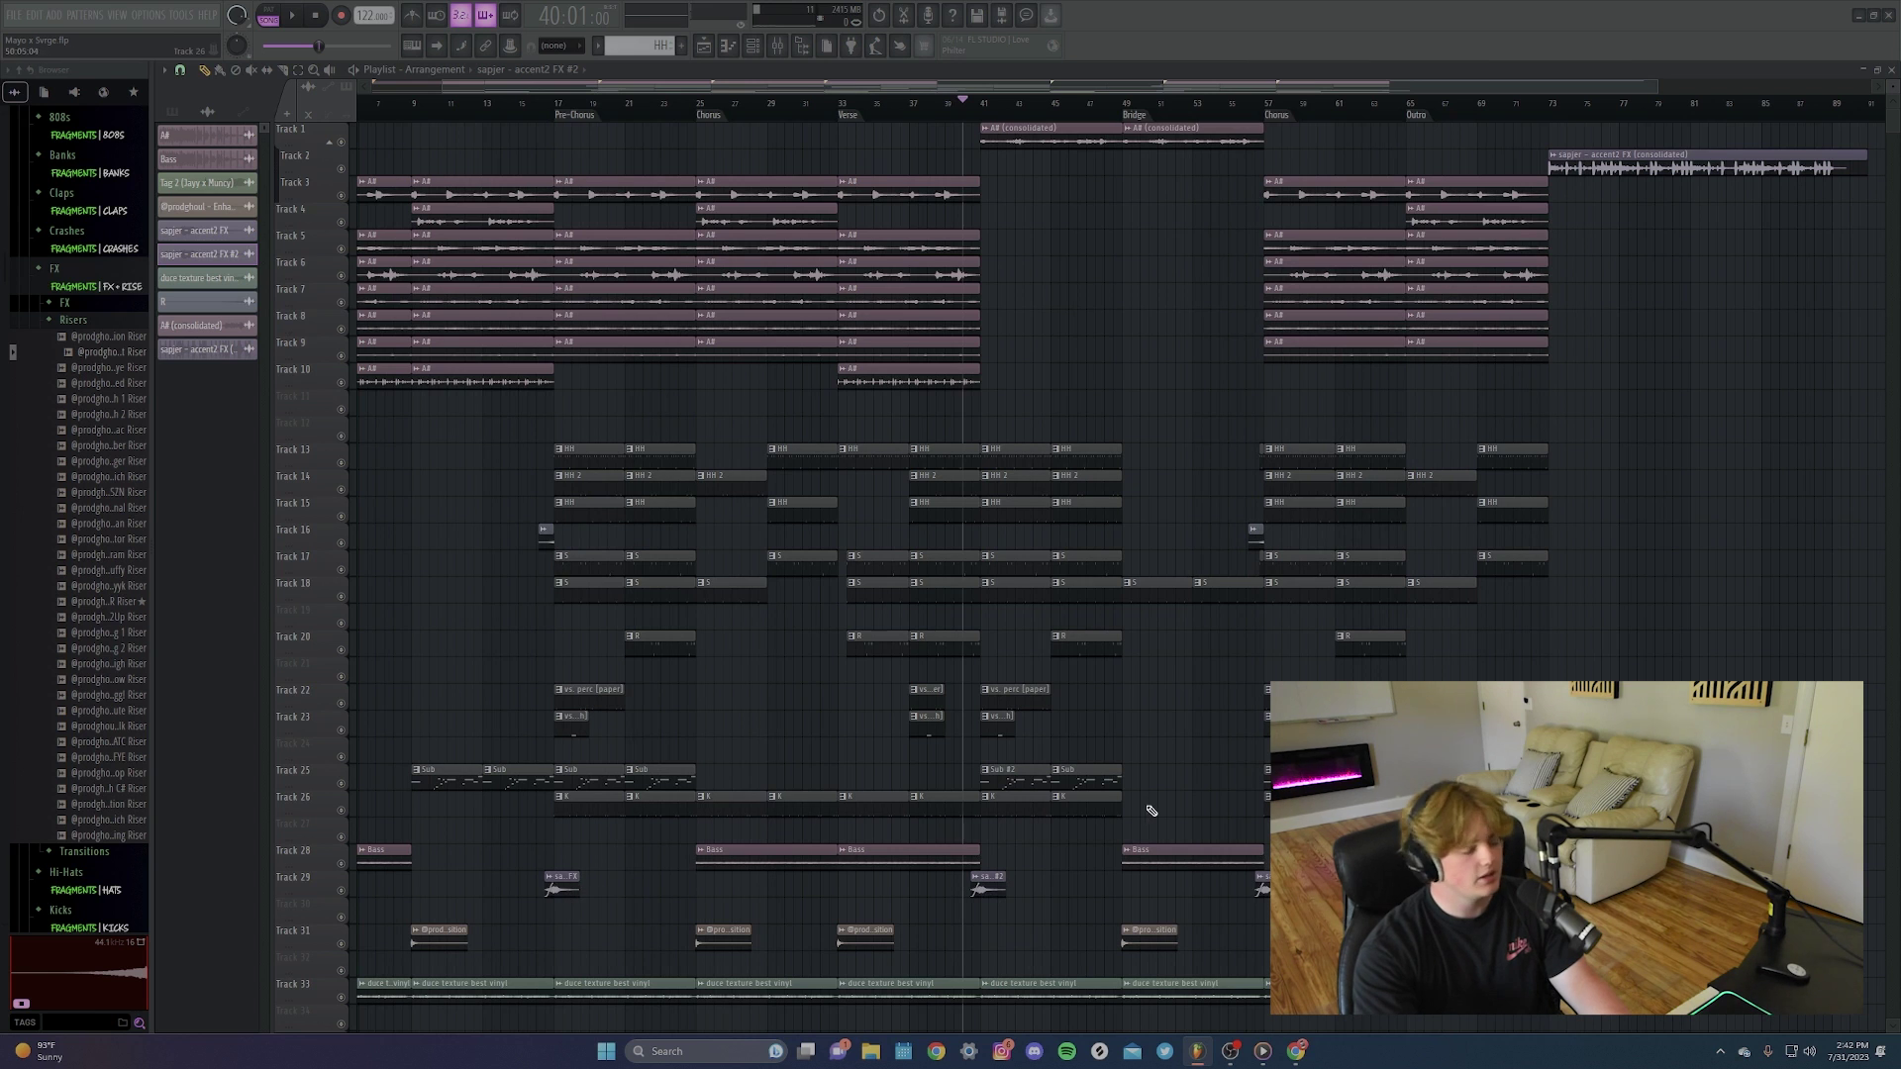
scroll(1148, 693, up, 4)
scroll(1035, 603, up, 3)
scroll(624, 148, down, 4)
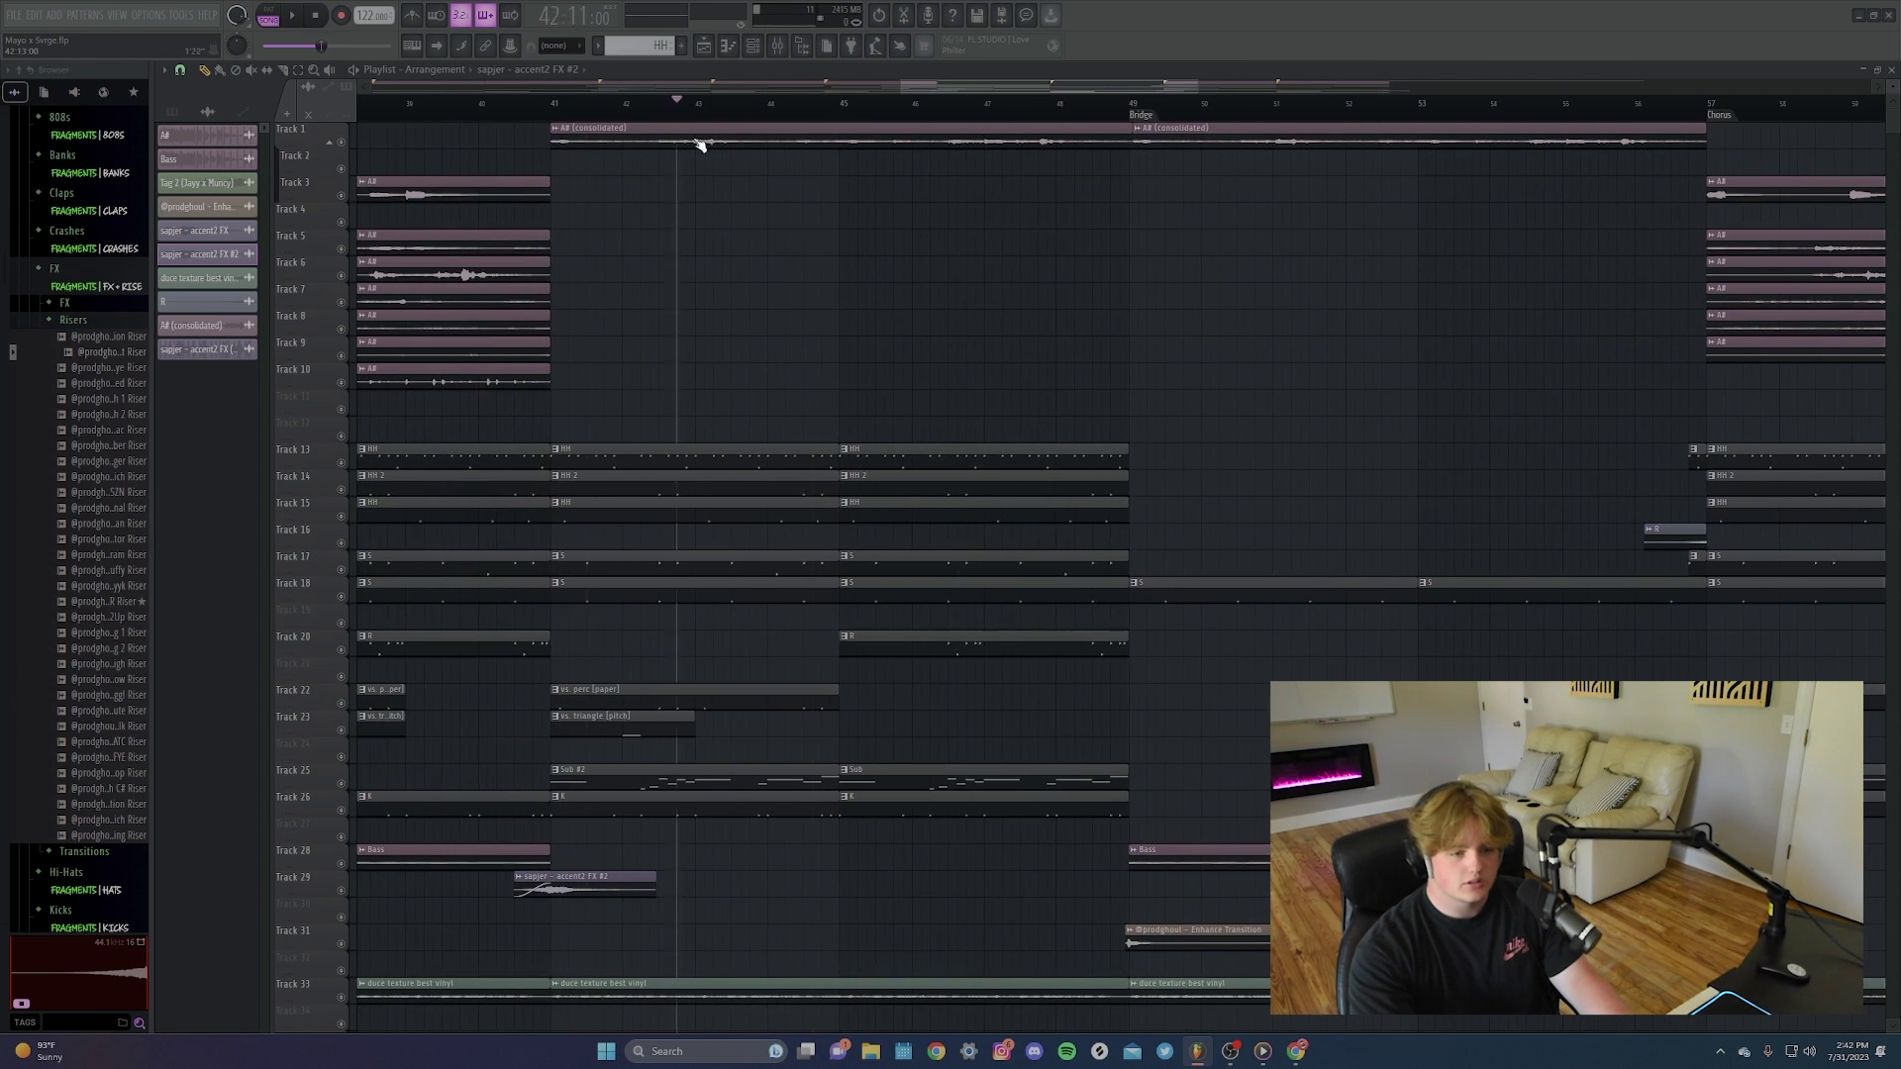
scroll(878, 395, down, 5)
scroll(1079, 366, up, 6)
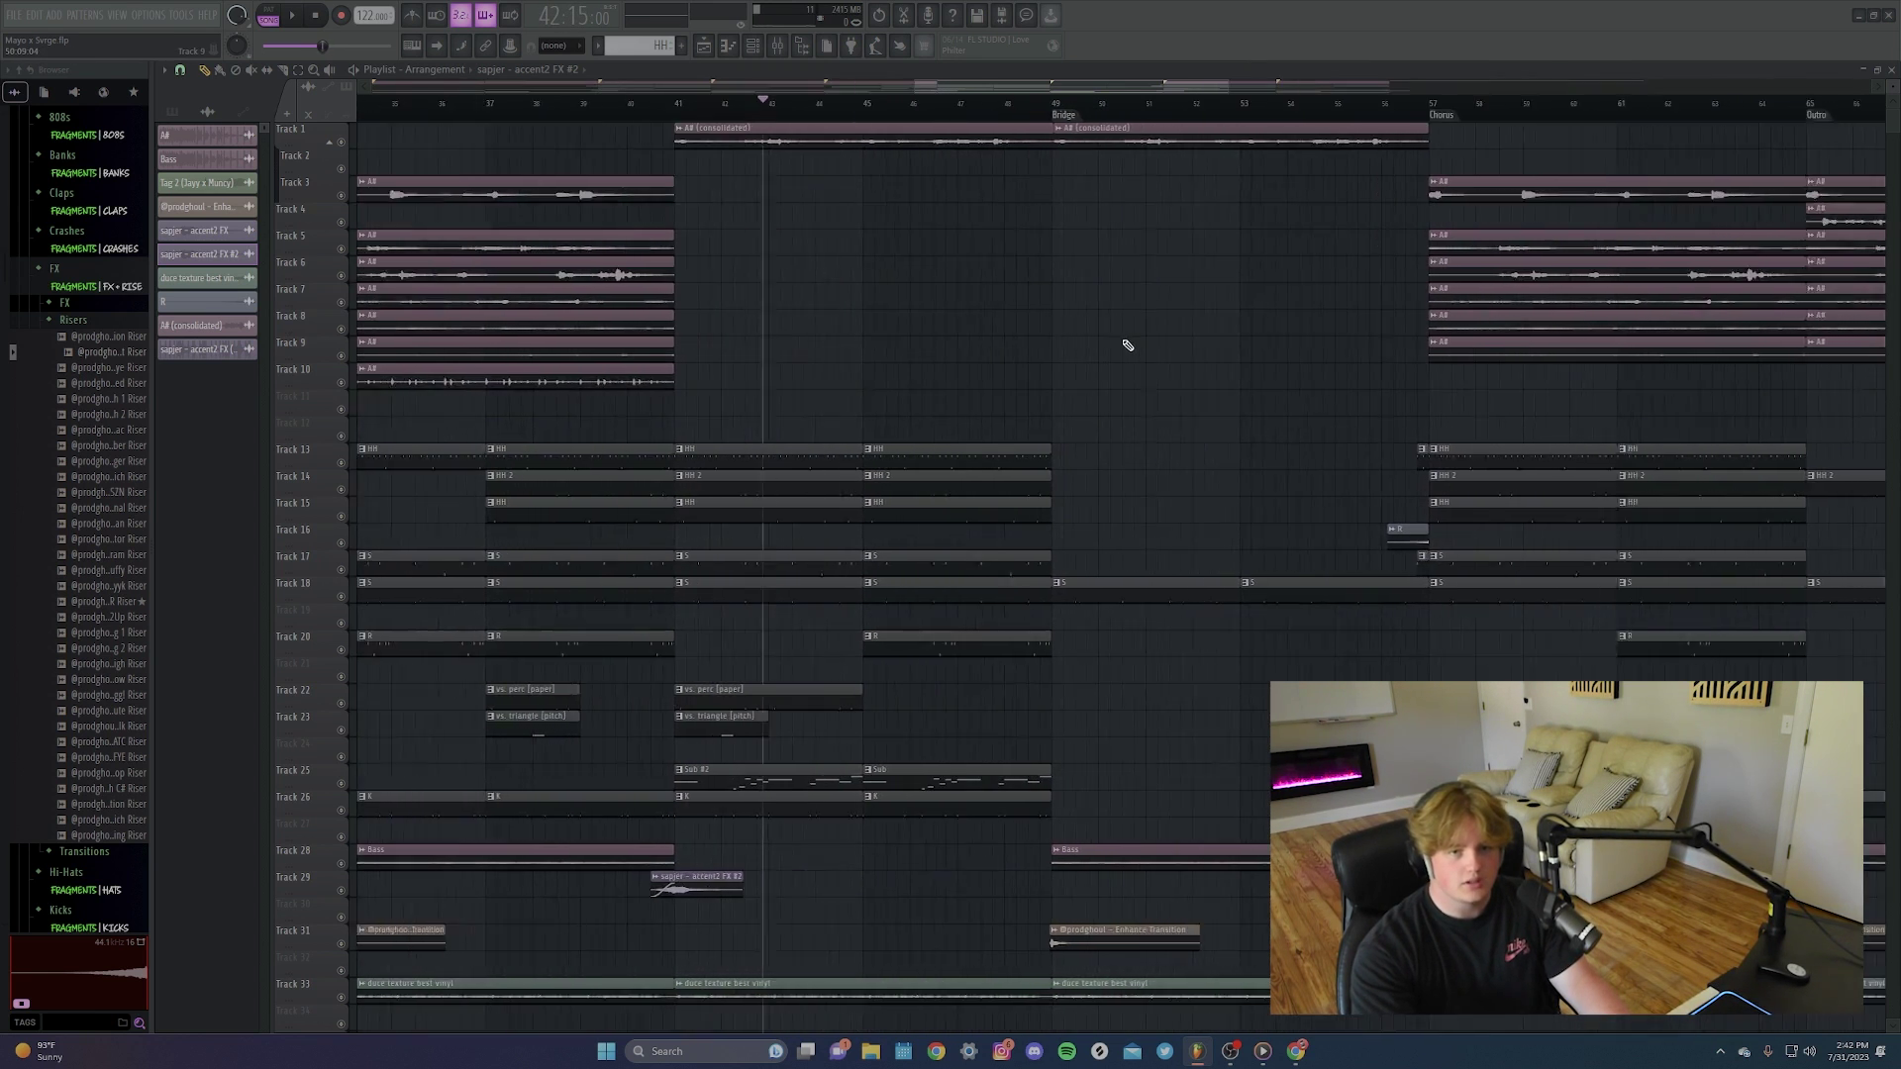
Set playback to the end of bar 48 and review the transition into the Bridge.
drag(1018, 115, 956, 126)
scroll(1208, 310, down, 2)
scroll(1093, 232, up, 6)
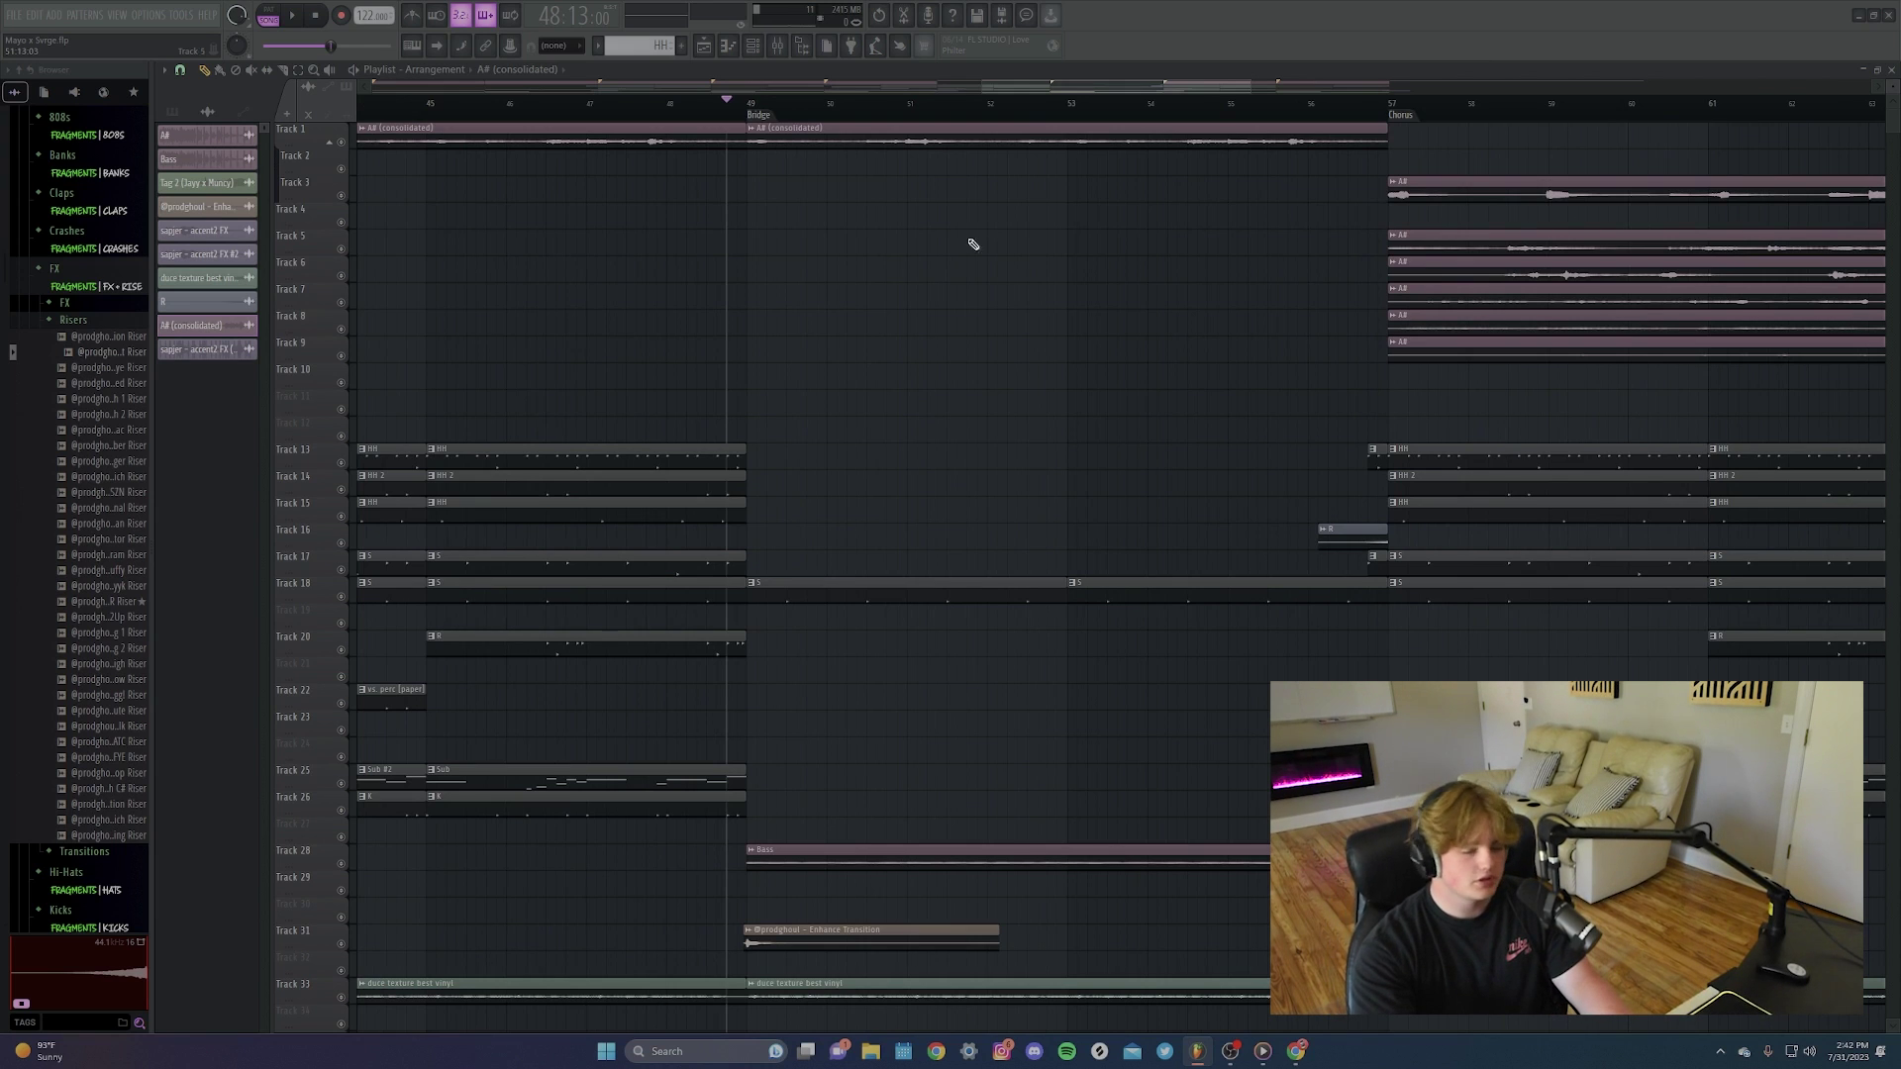
scroll(997, 388, down, 4)
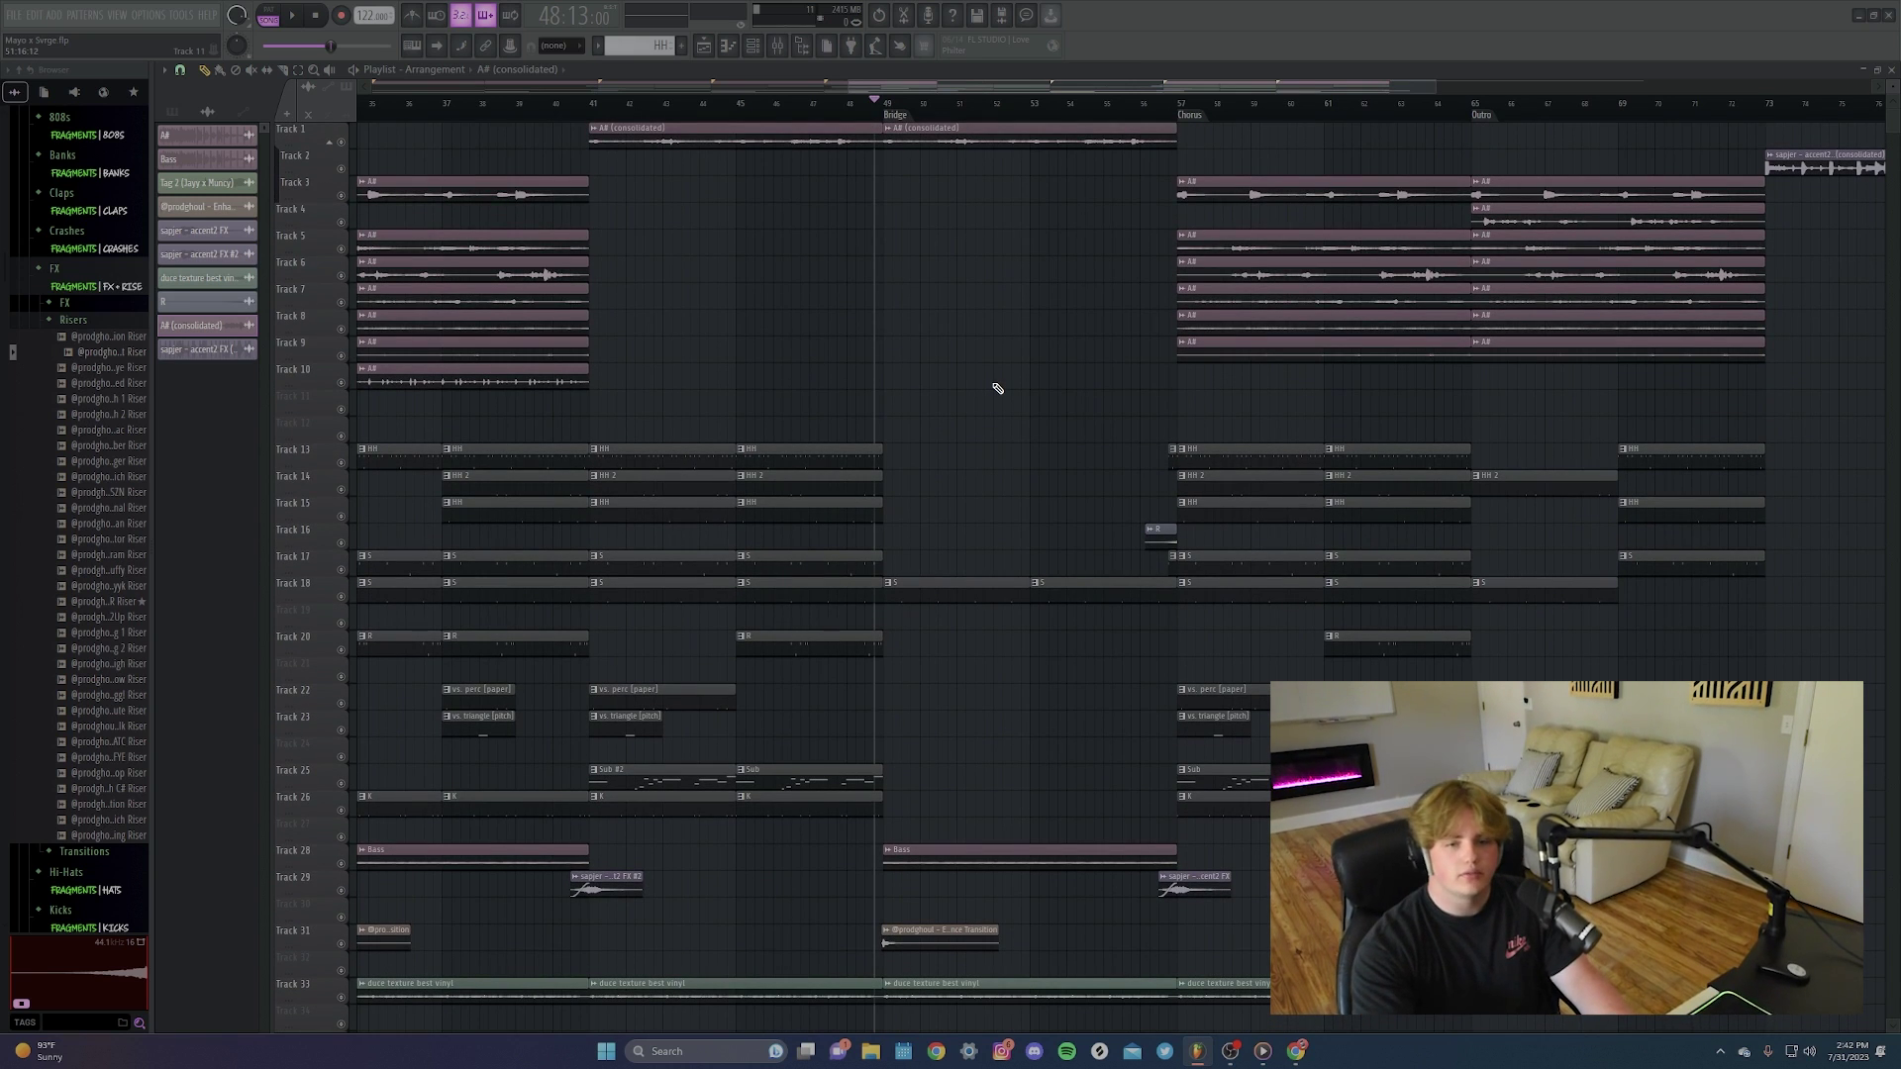
scroll(902, 128, down, 4)
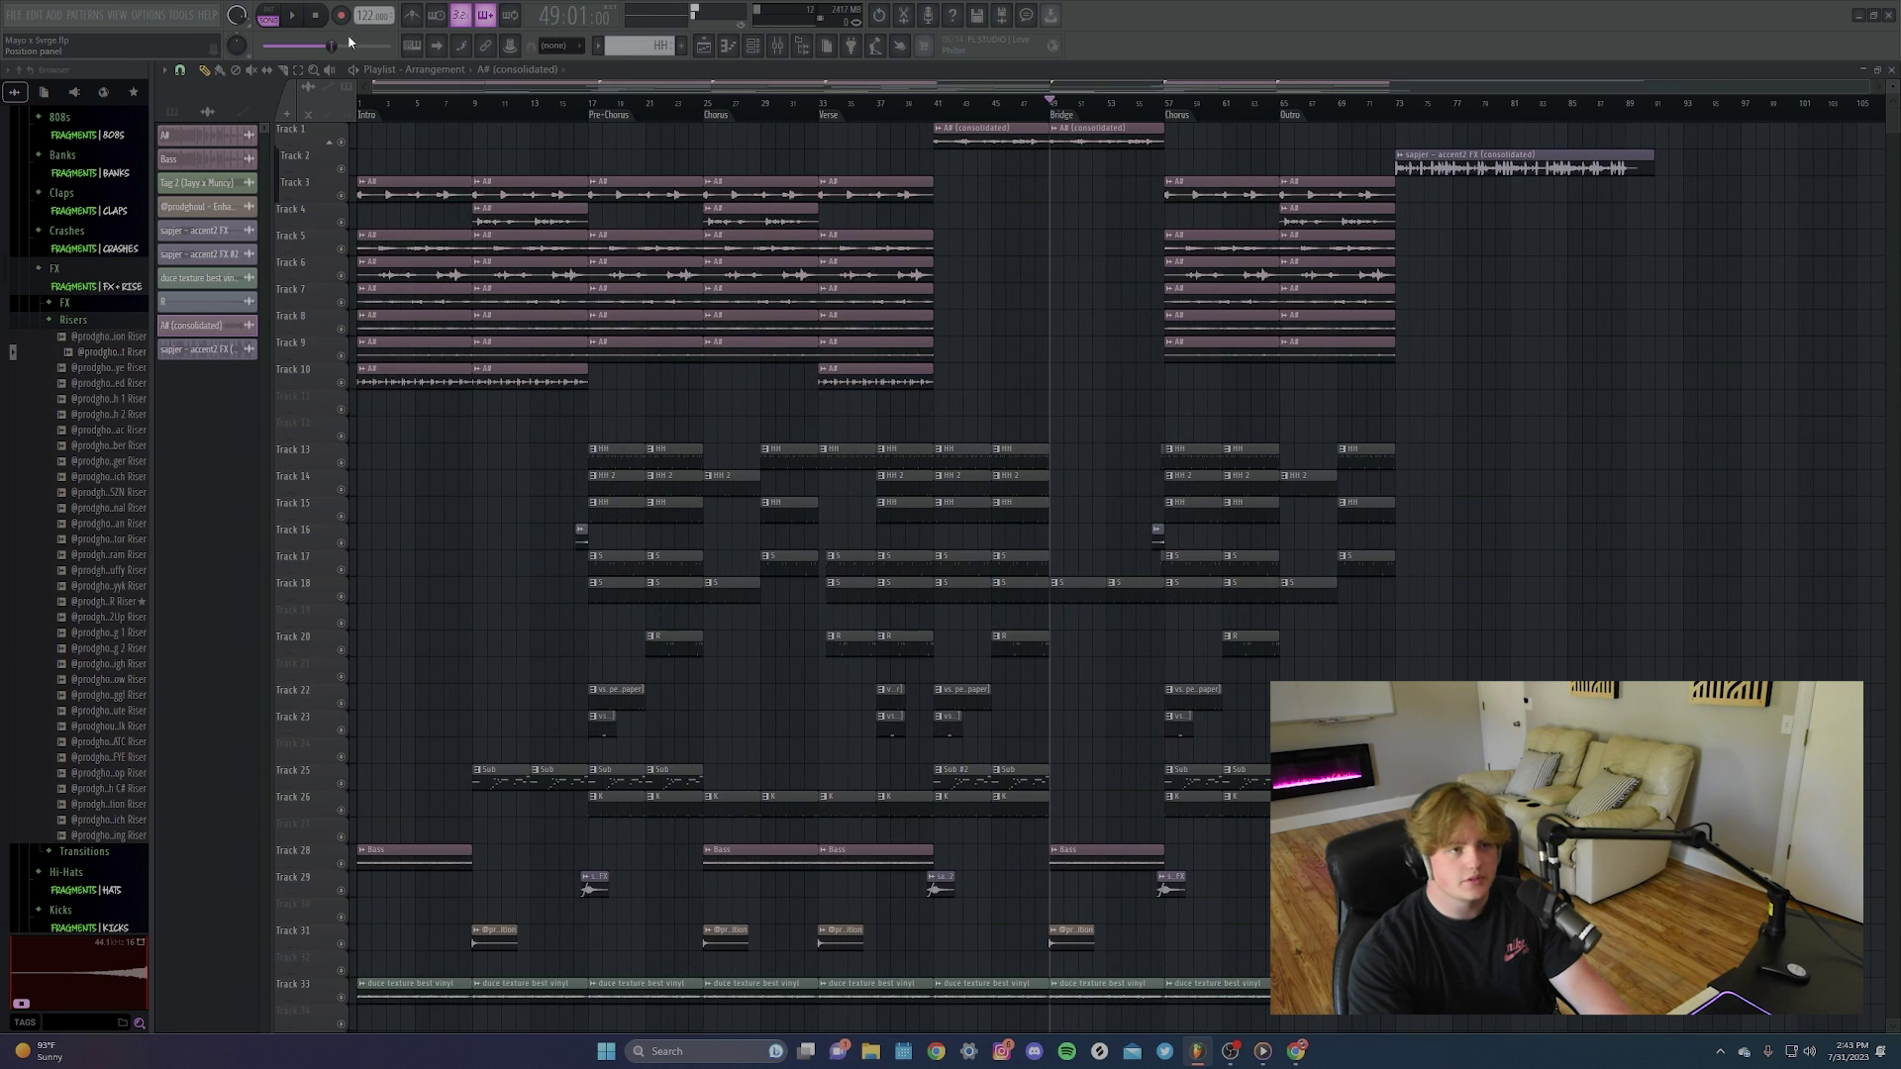
Move the Outro marker to bar 73 and set playback to the start of the final Chorus at bar 57.
drag(1172, 103, 1165, 178)
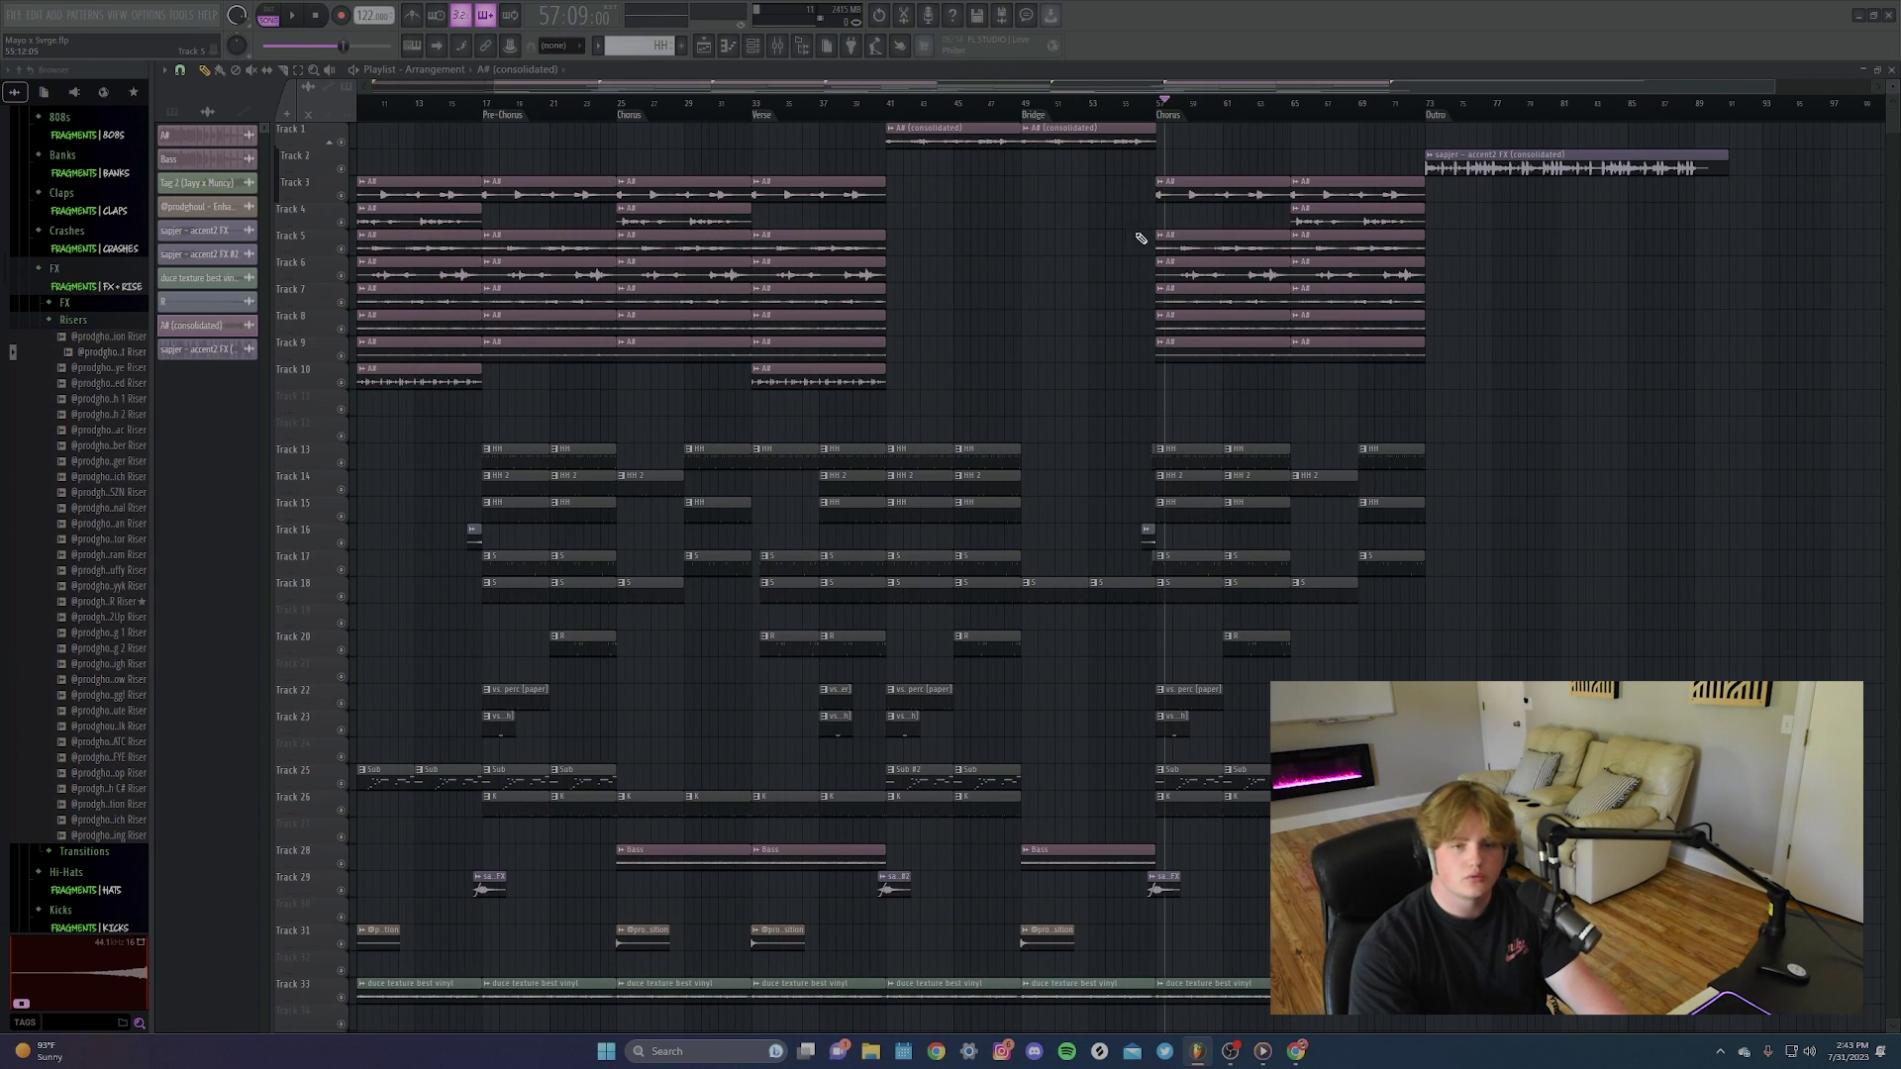
scroll(1166, 103, up, 3)
click(1166, 103)
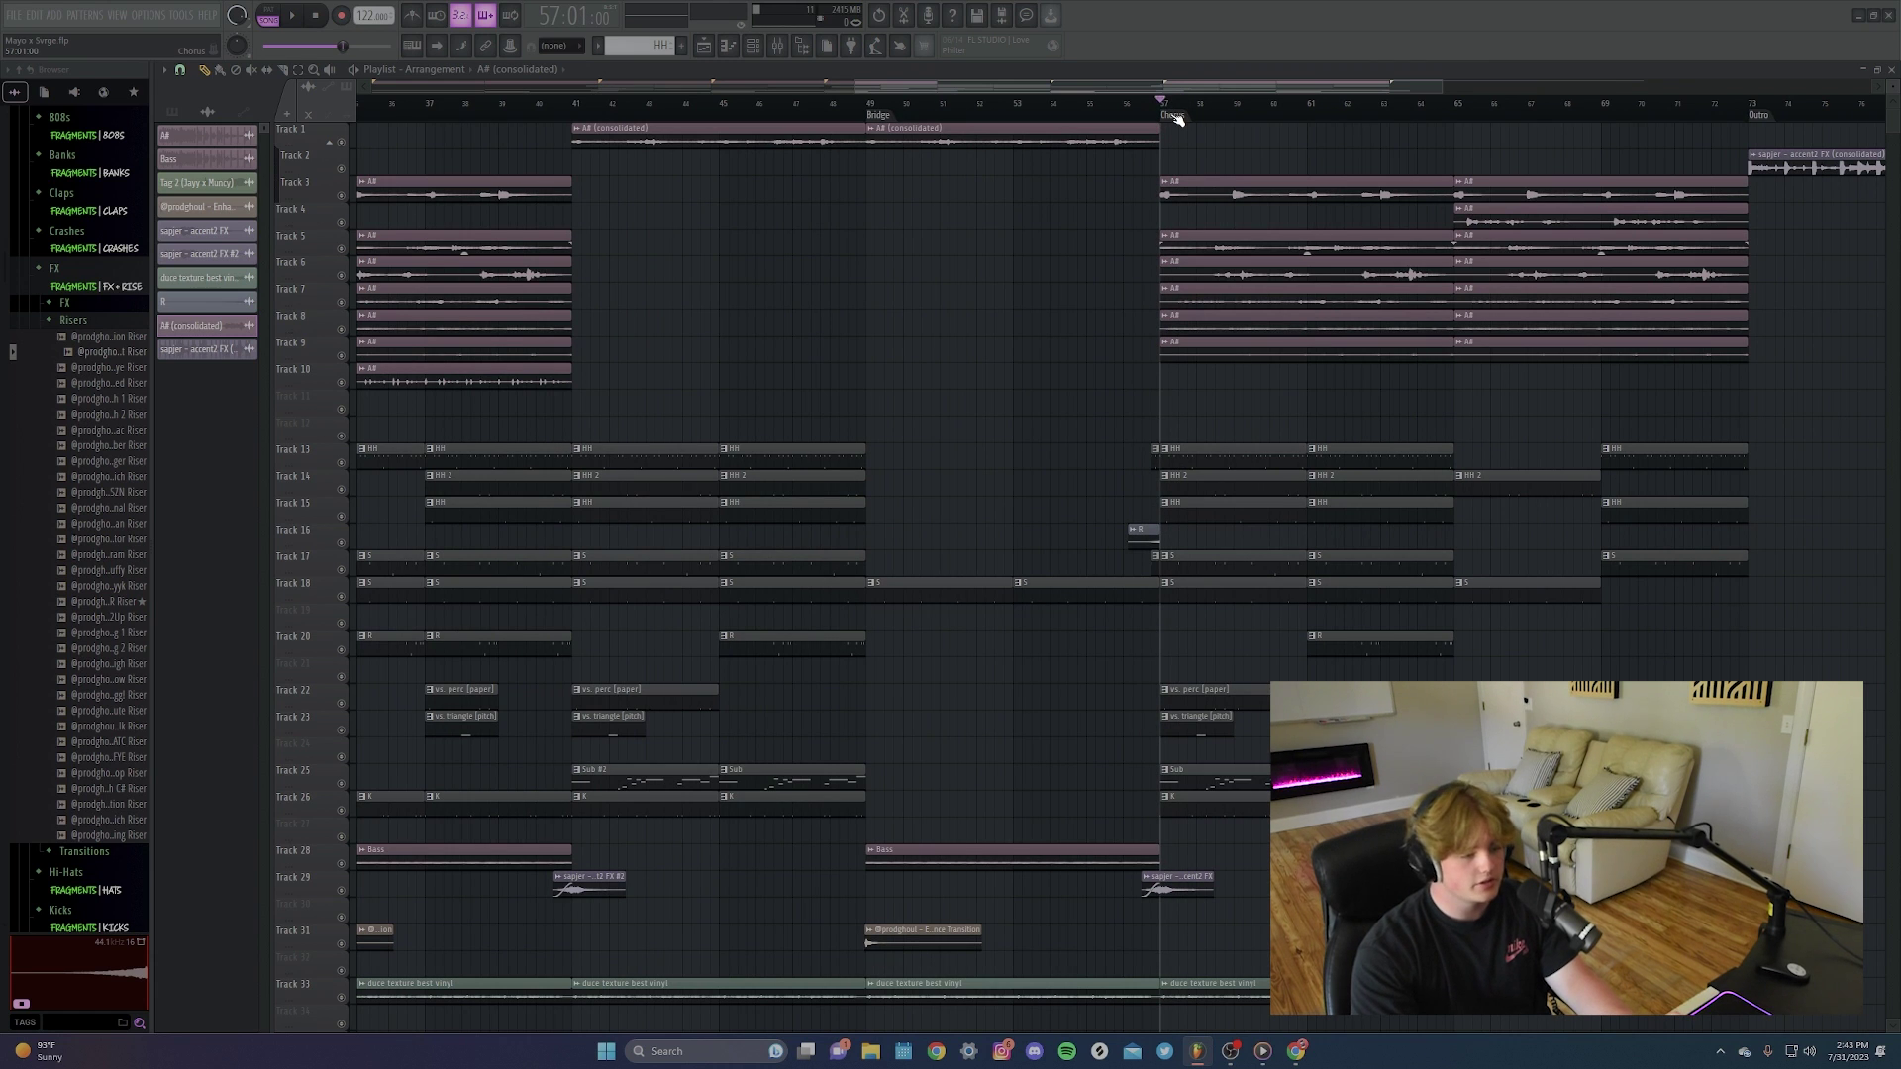
scroll(1252, 259, down, 4)
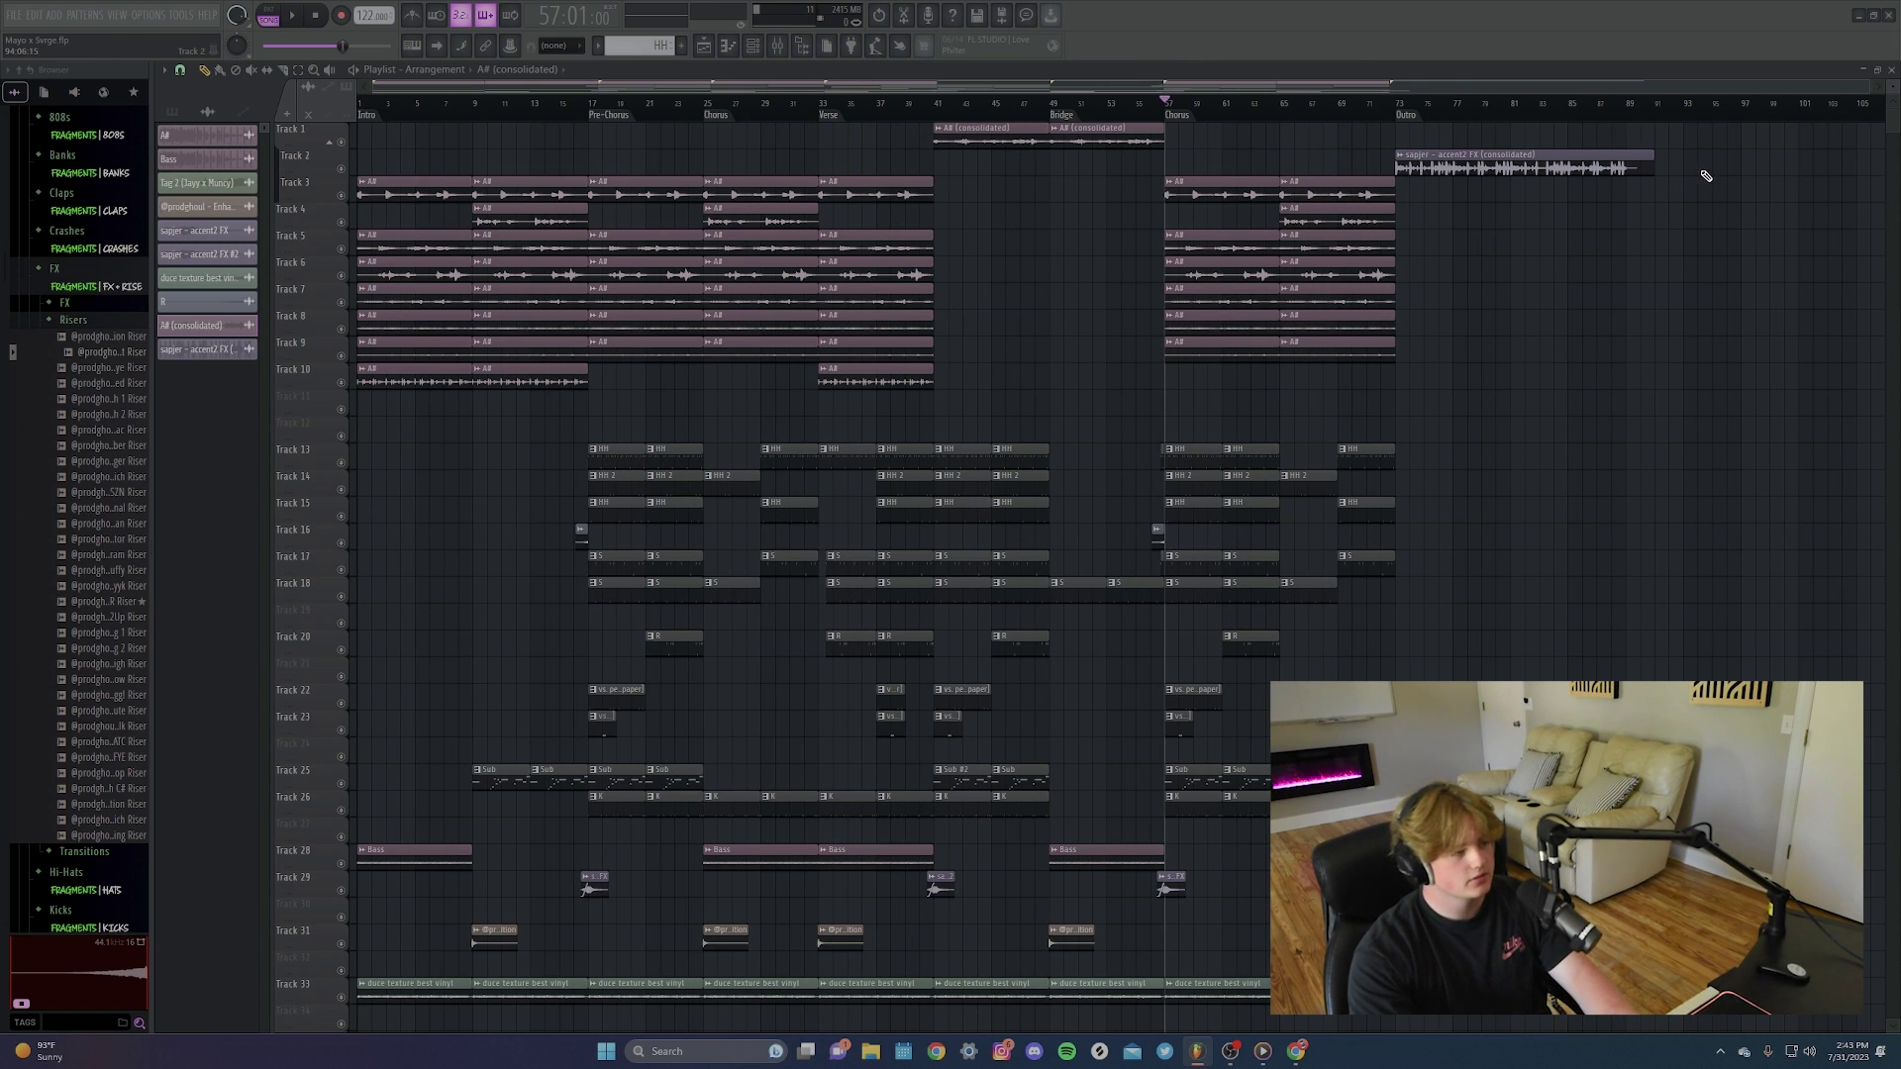
Play from bar 72 into the Outro's consolidated FX clip on Track 2, and stop playback.
click(1391, 102)
key(space)
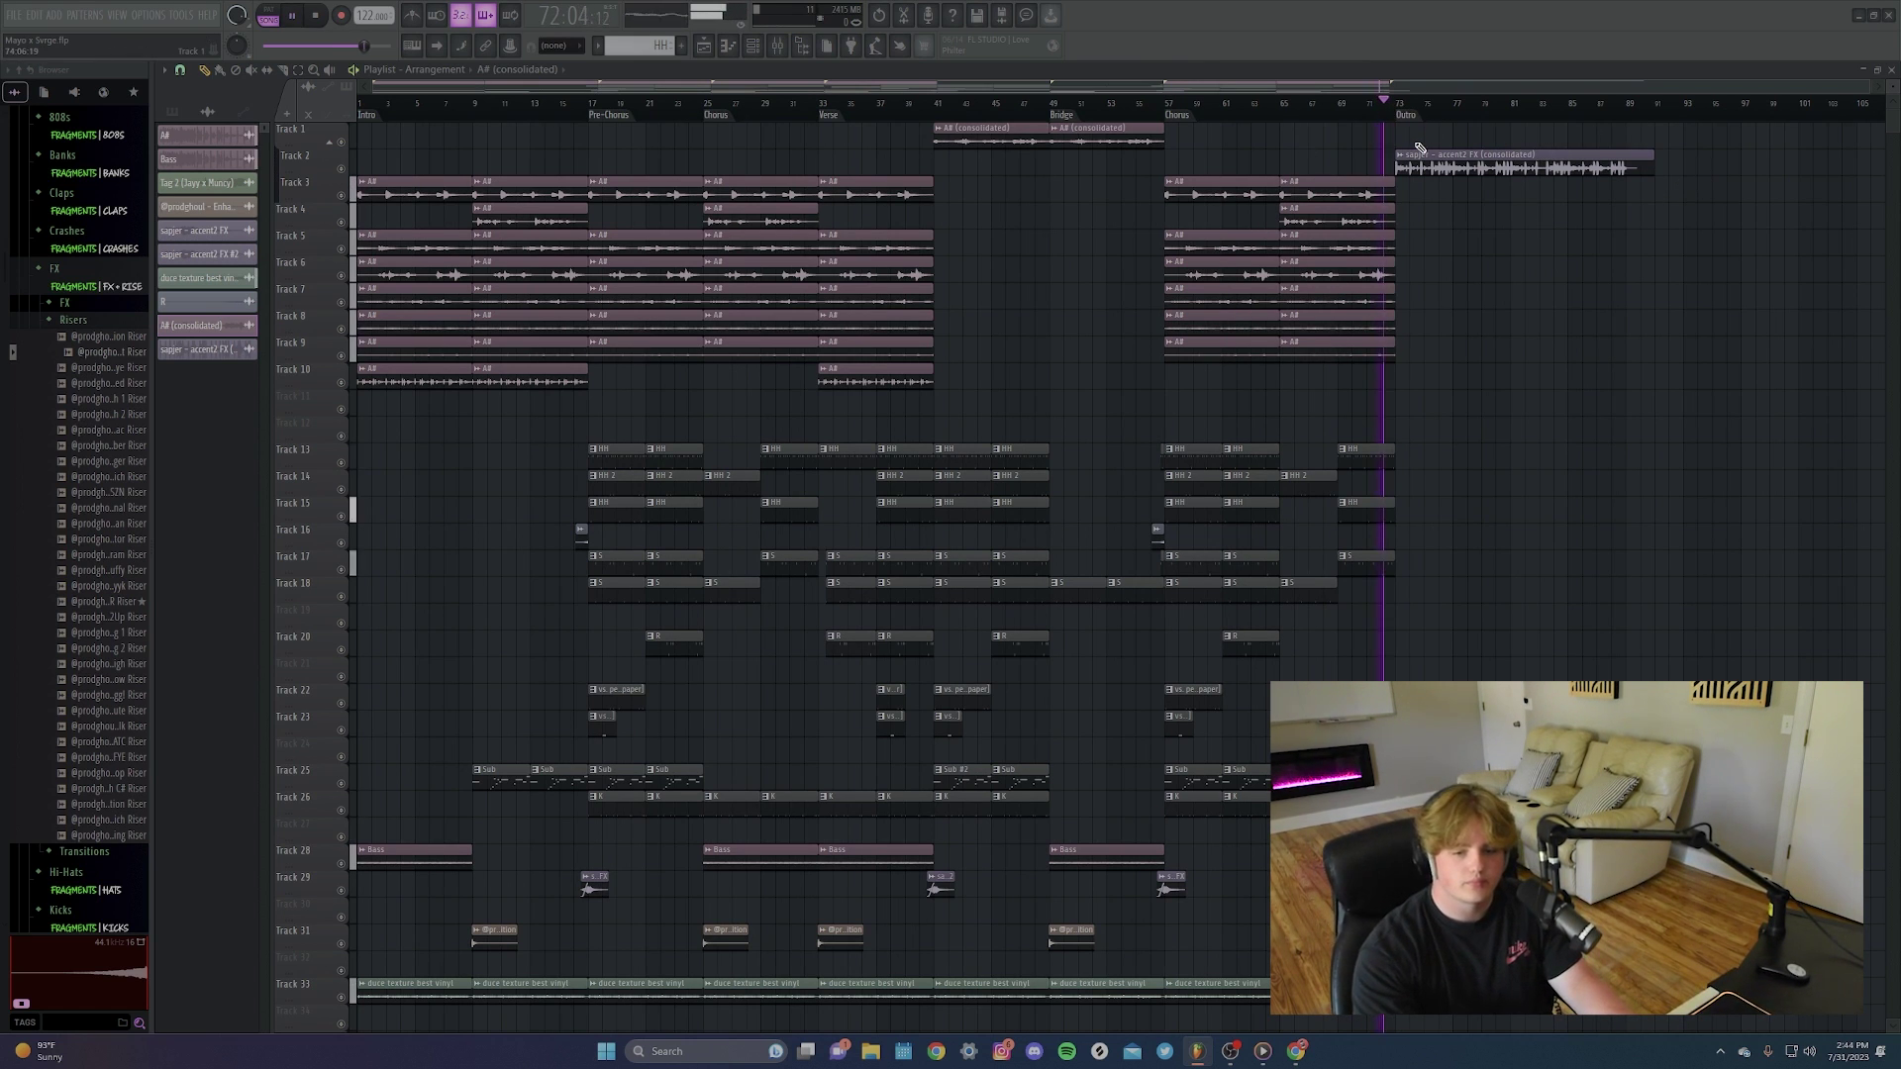
scroll(1591, 355, up, 3)
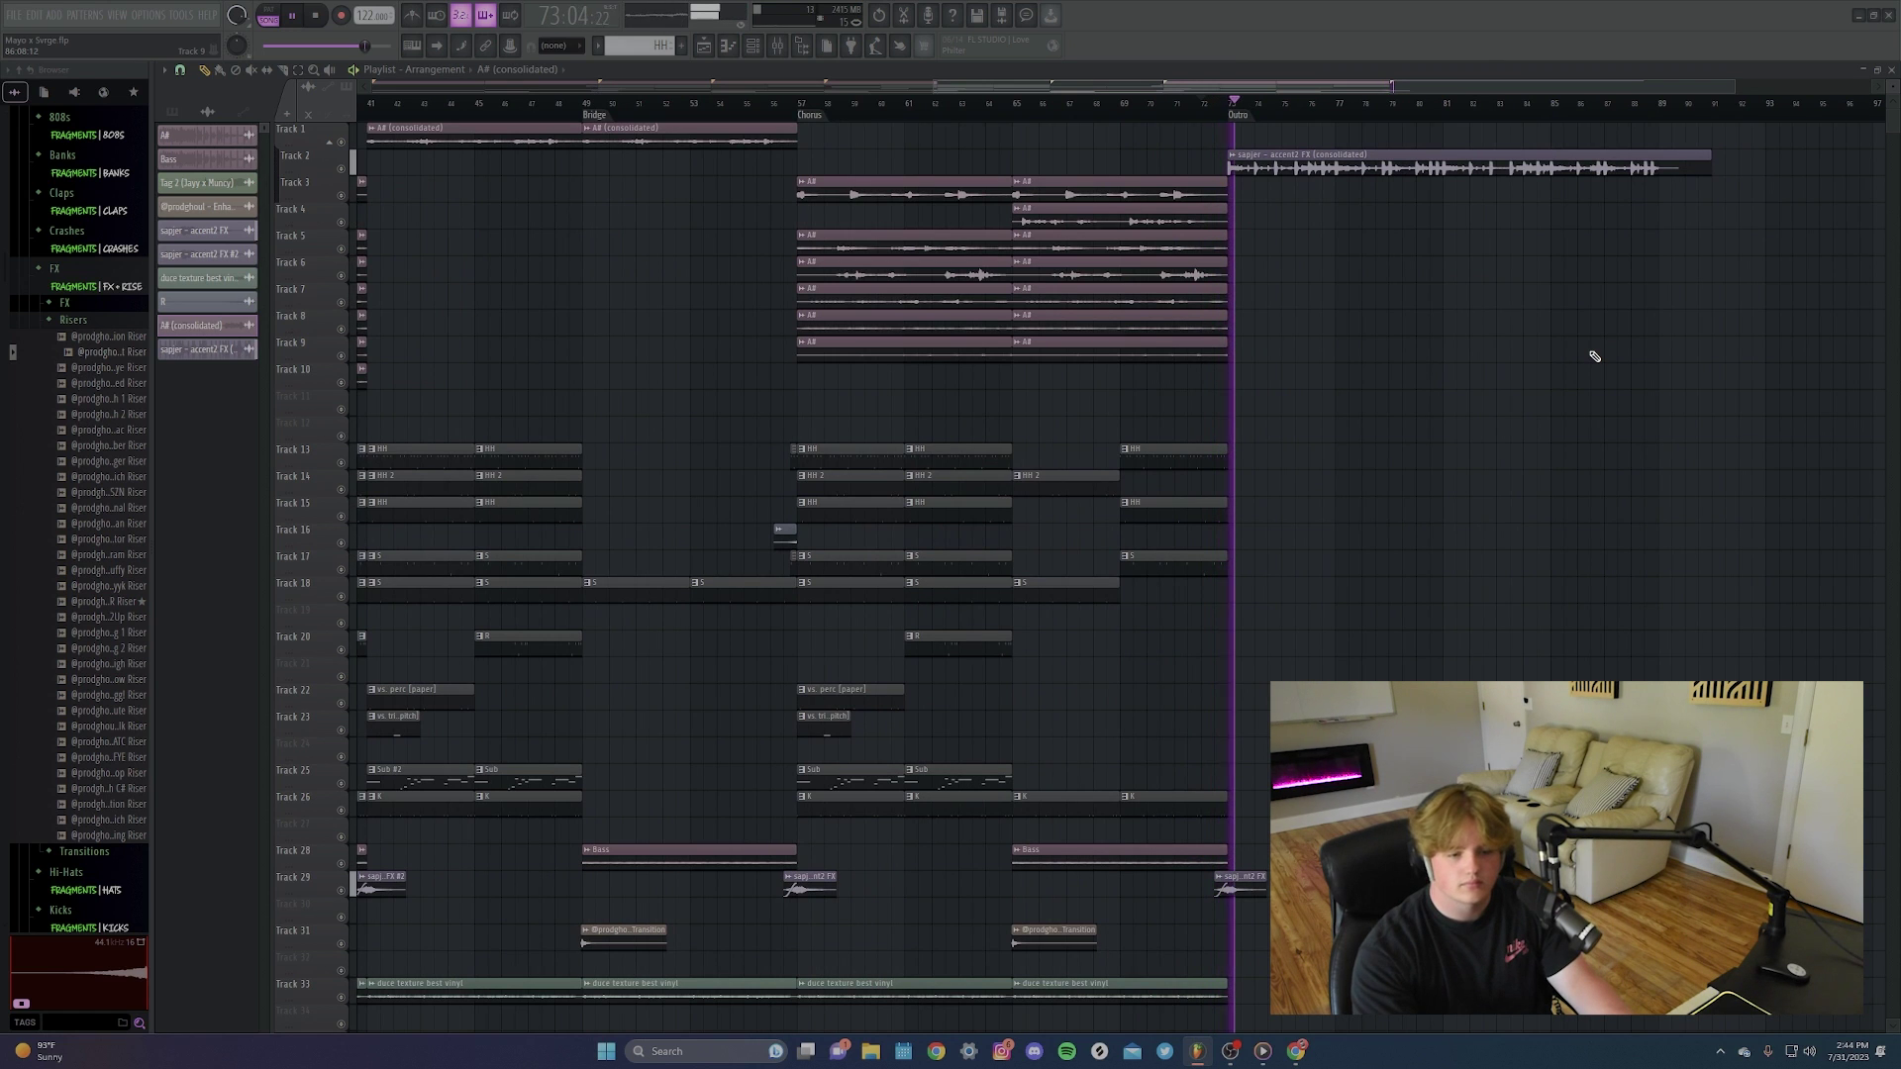
scroll(1552, 351, down, 3)
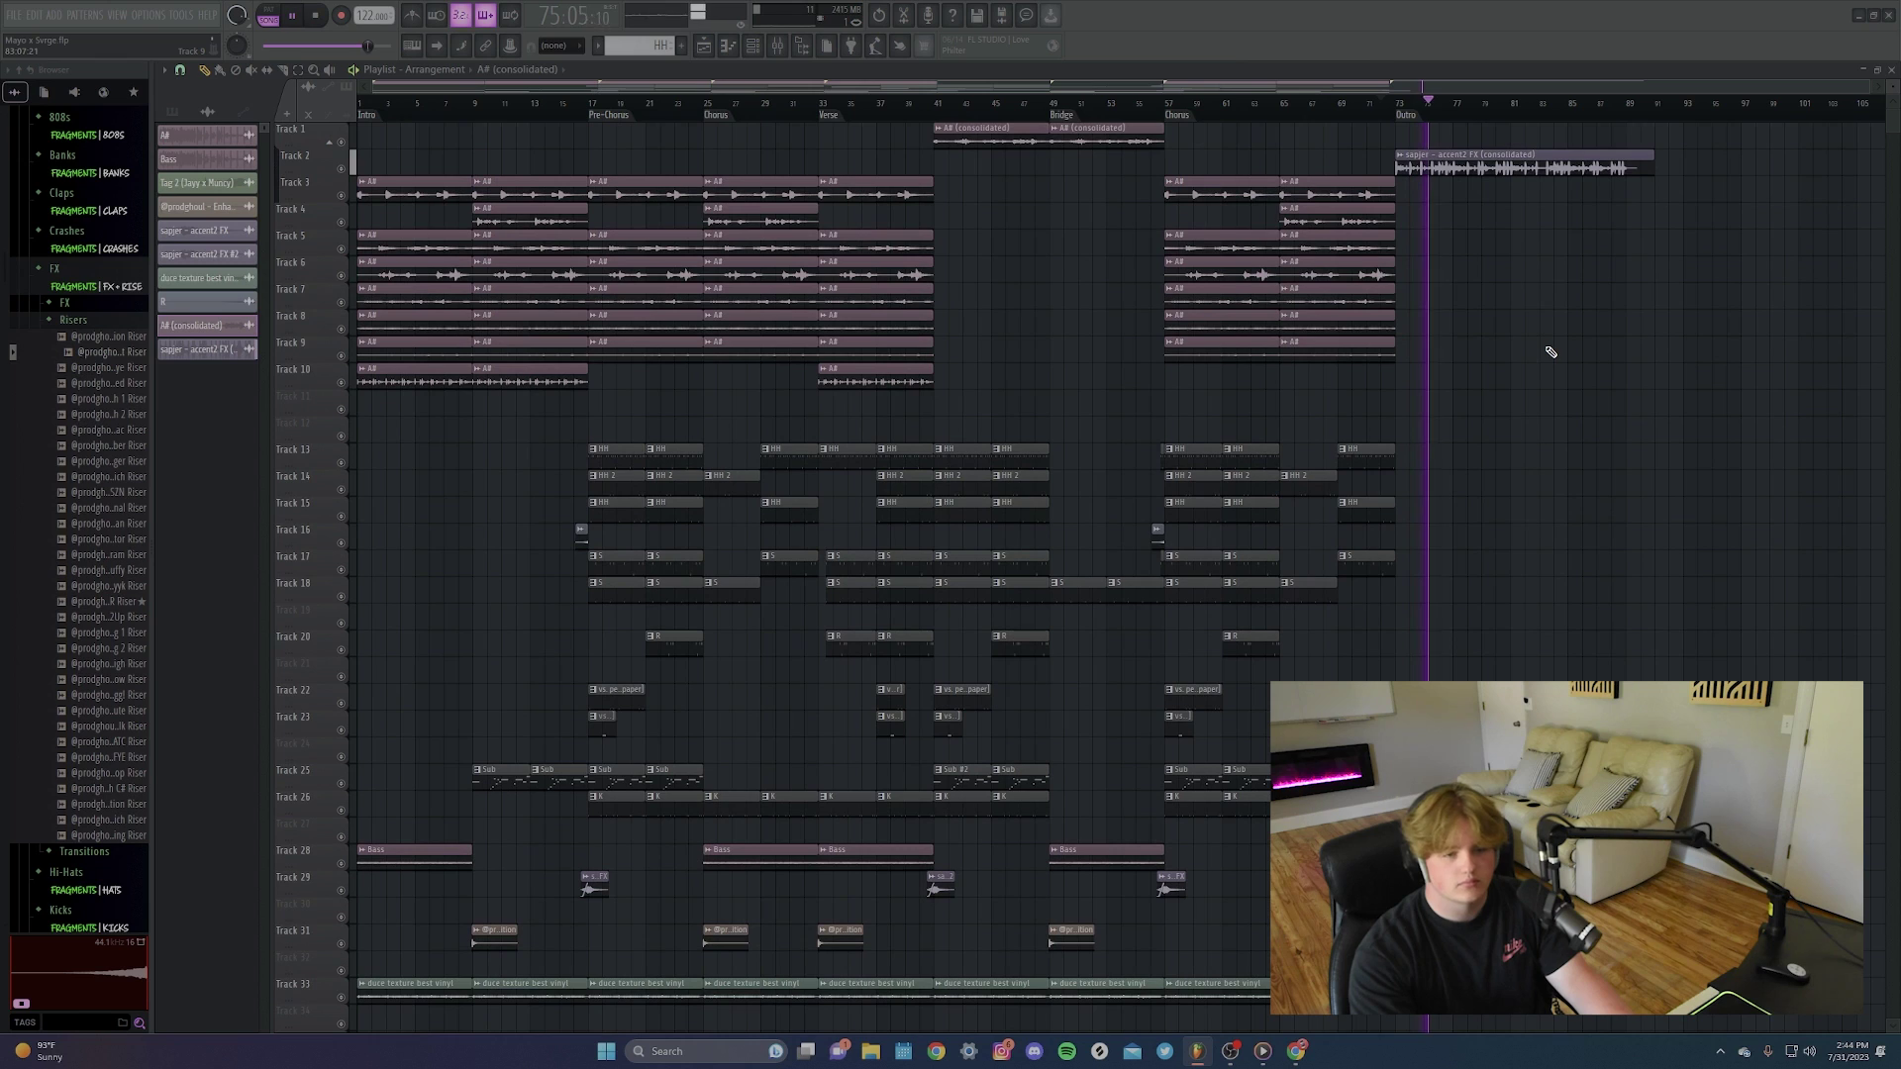
click(317, 17)
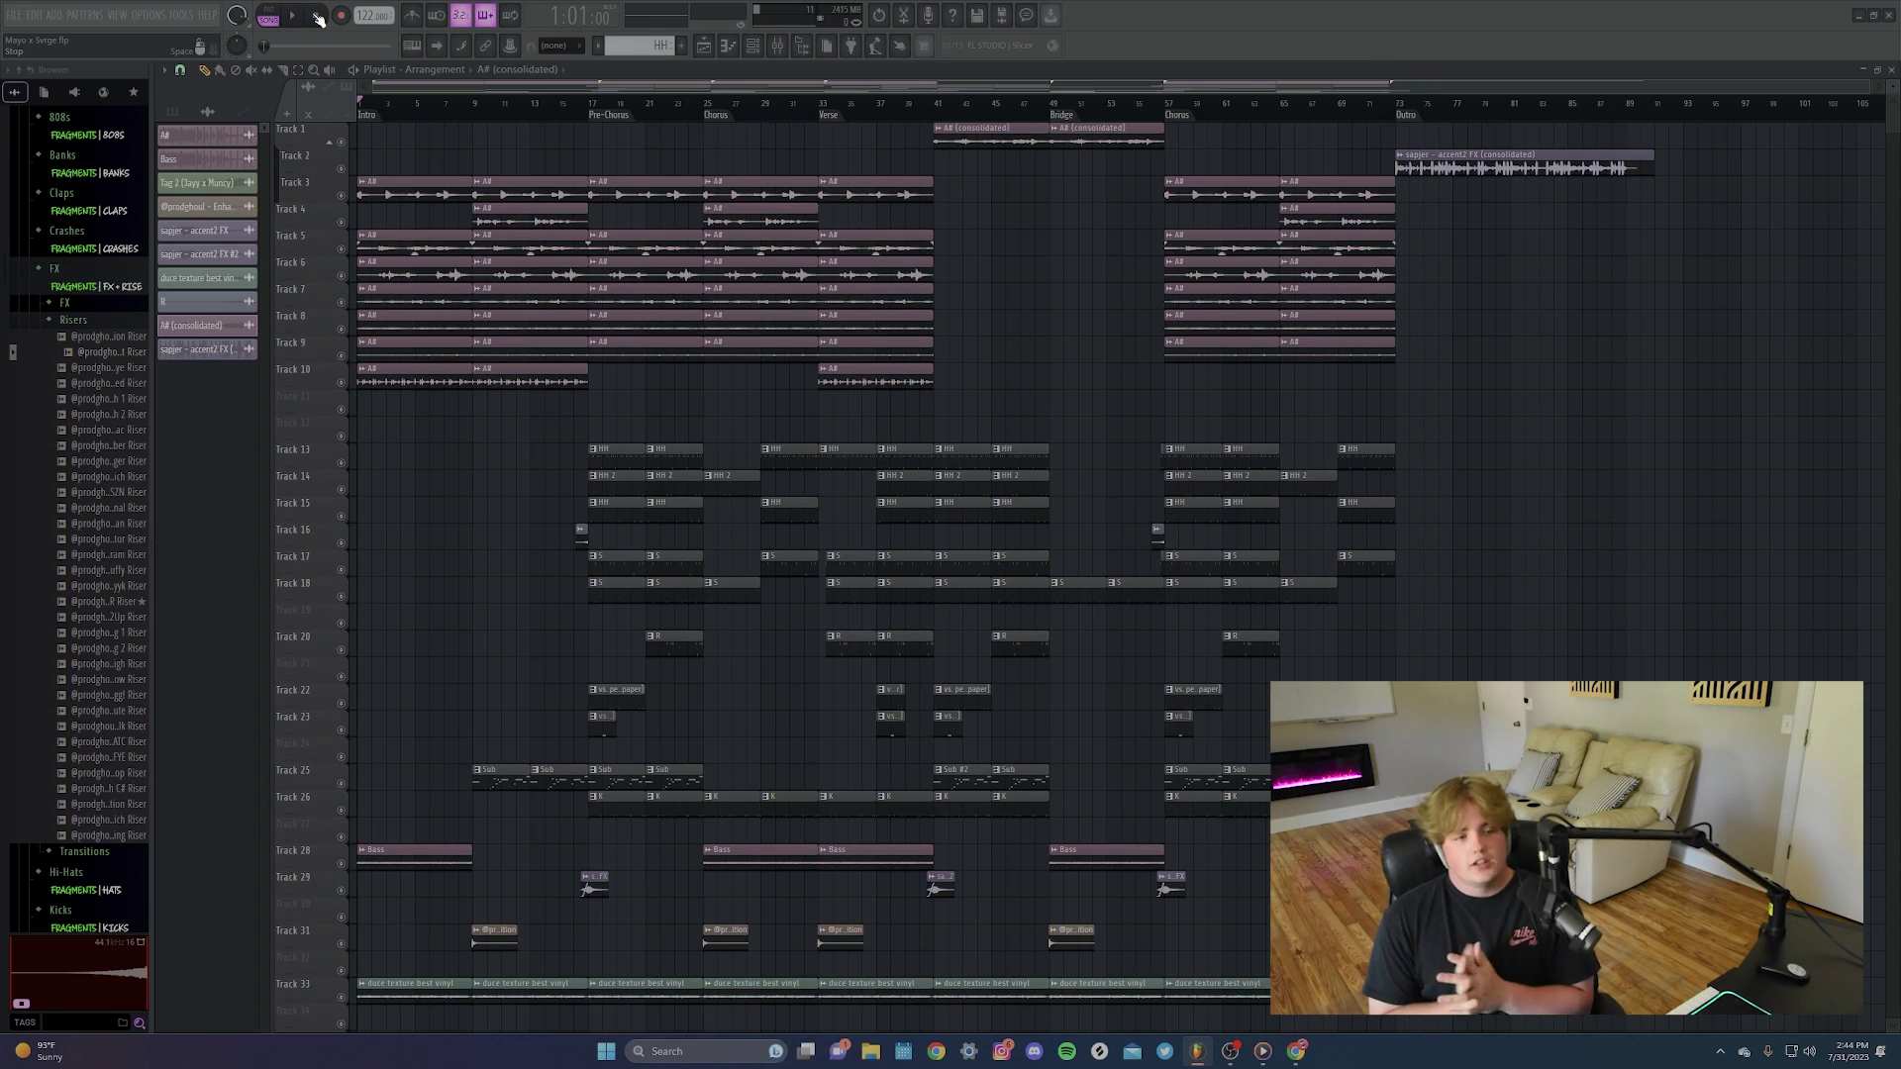